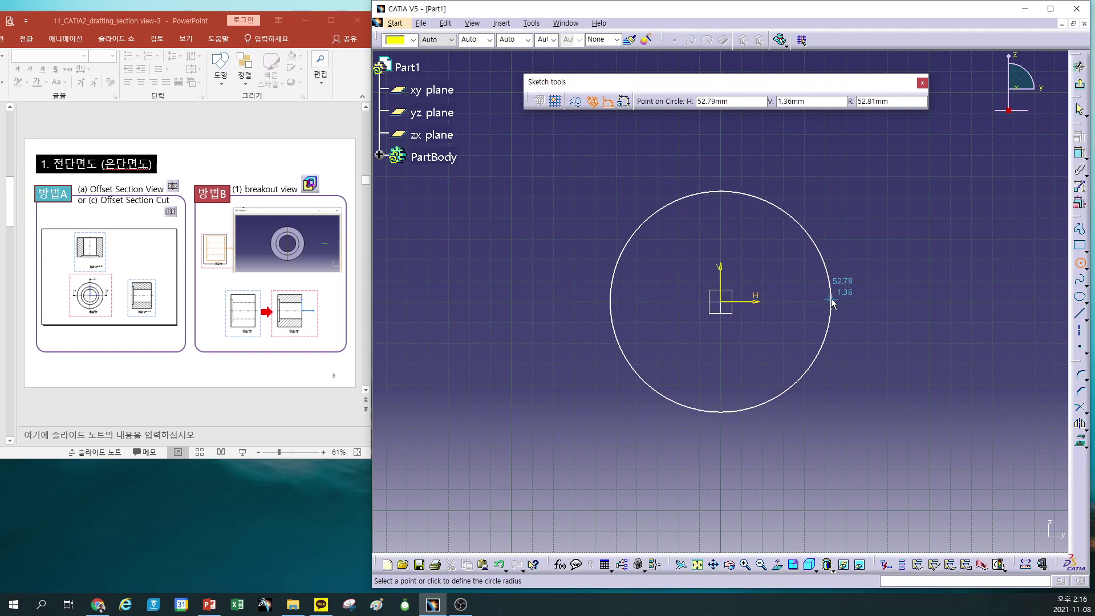
Sketch the outer circle centred on the origin and dimension it with a diameter of 100 mm
{"action": "left_click", "coordinate": [836, 292]}
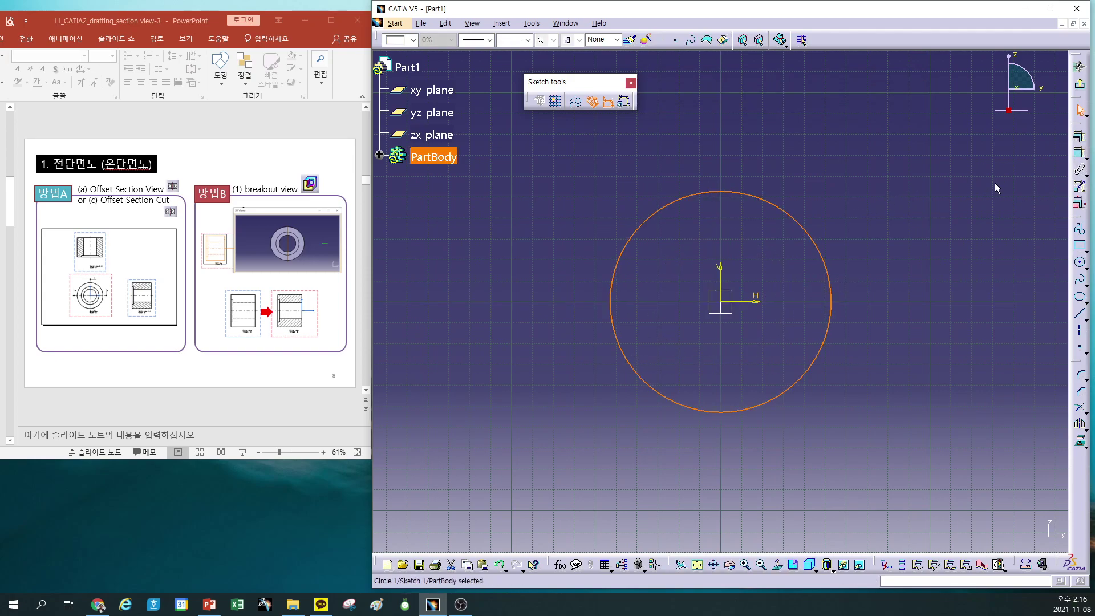
{"action": "left_click", "coordinate": [1079, 153]}
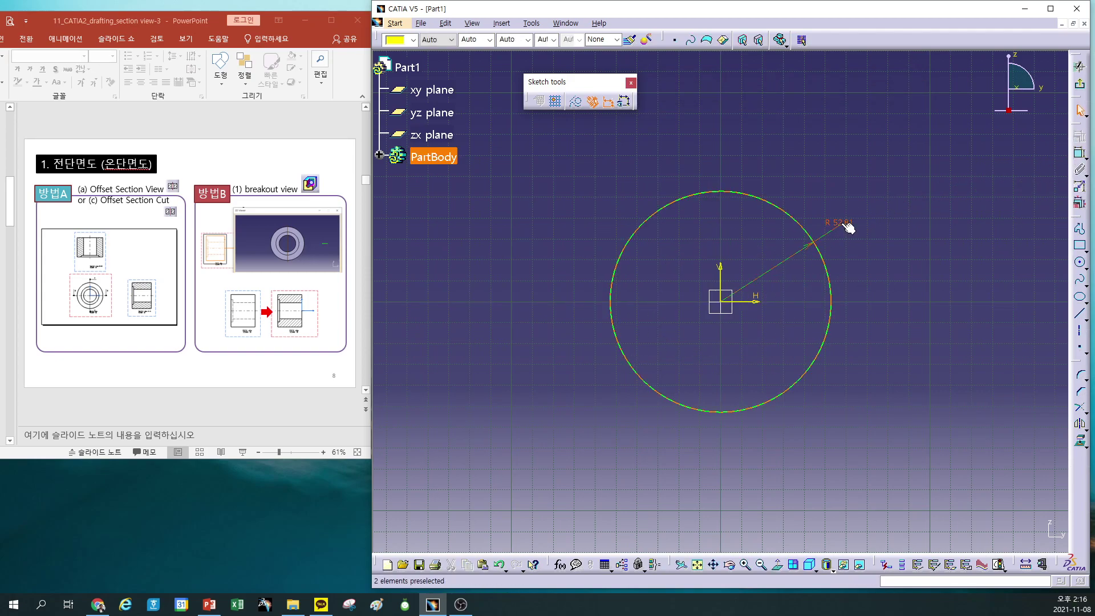
{"action": "left_click", "coordinate": [847, 227]}
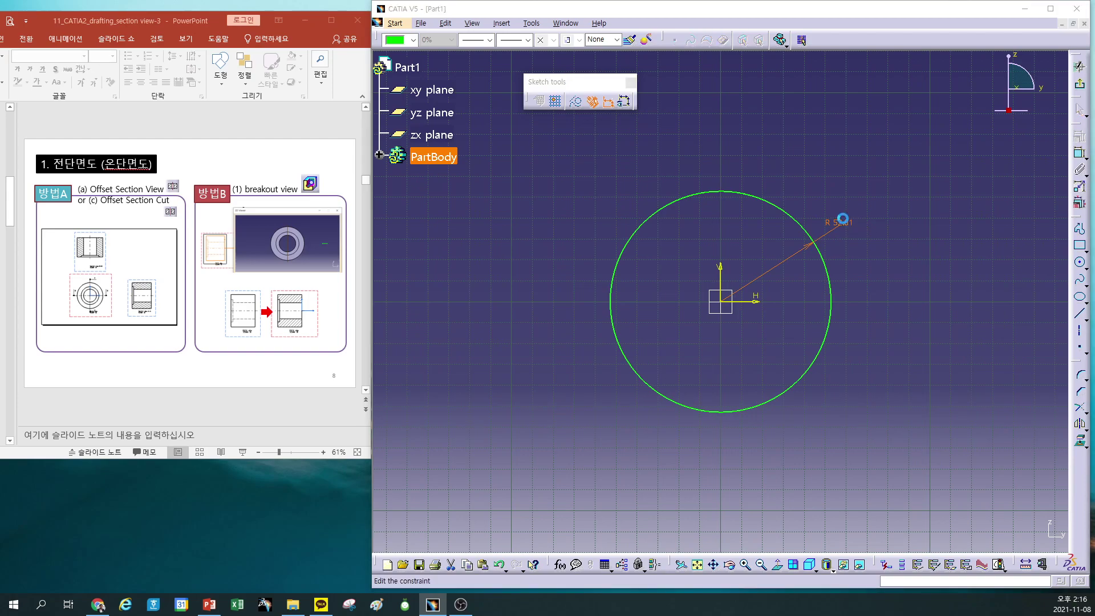
{"action": "double_click", "coordinate": [845, 224]}
{"action": "left_click", "coordinate": [935, 305]}
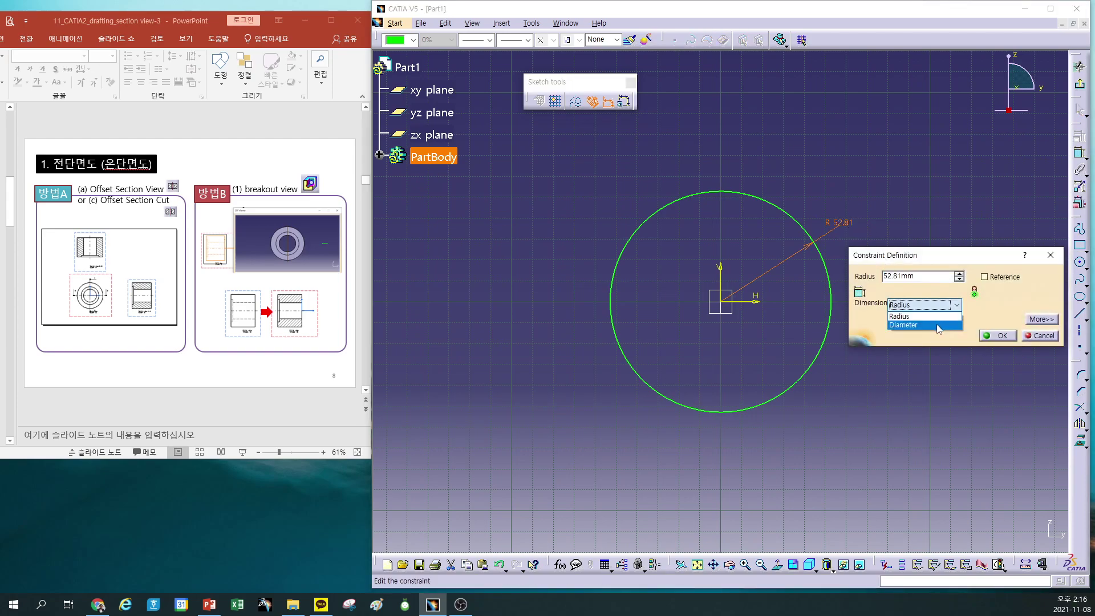
{"action": "left_click", "coordinate": [943, 324]}
{"action": "type", "text": "1"}
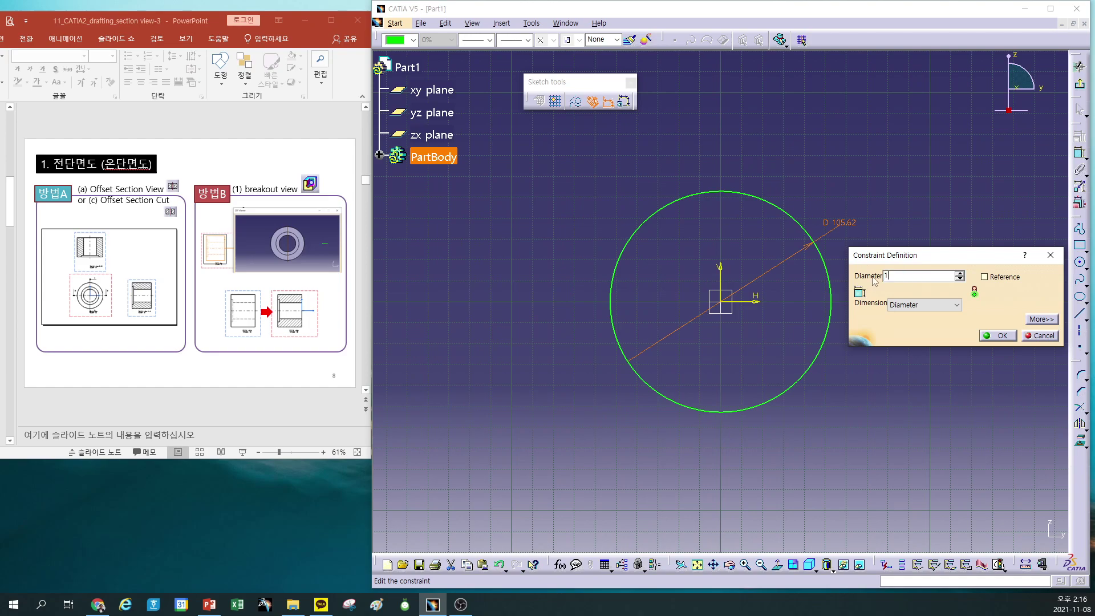
{"action": "type", "text": "00"}
{"action": "key", "text": "Return"}
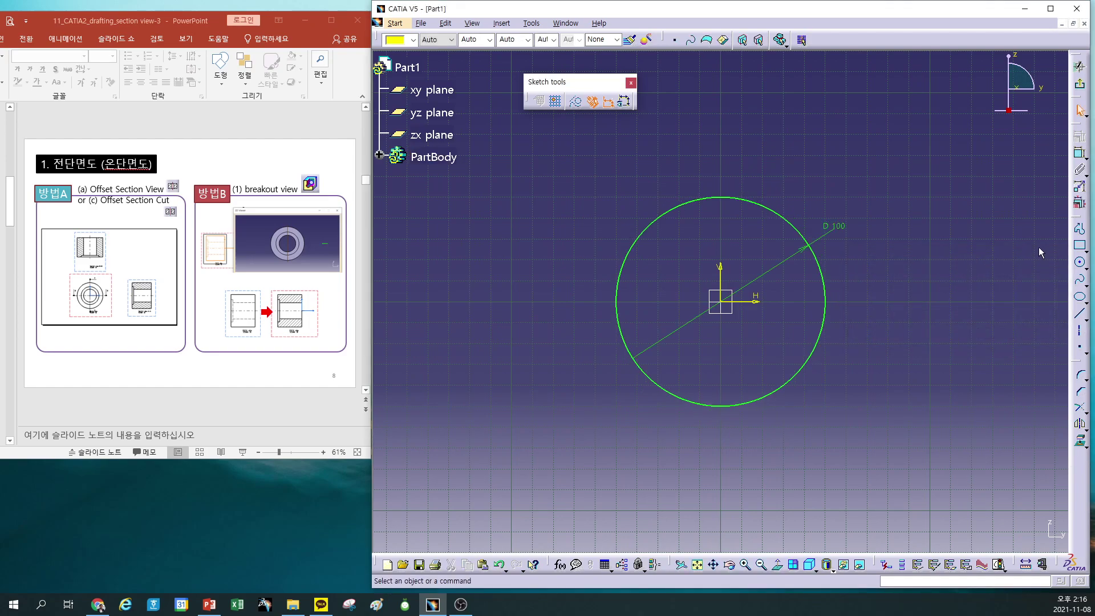
Sketch a smaller concentric circle of about 30 mm radius centred on the origin
{"action": "left_click", "coordinate": [1081, 265]}
{"action": "left_click", "coordinate": [720, 301]}
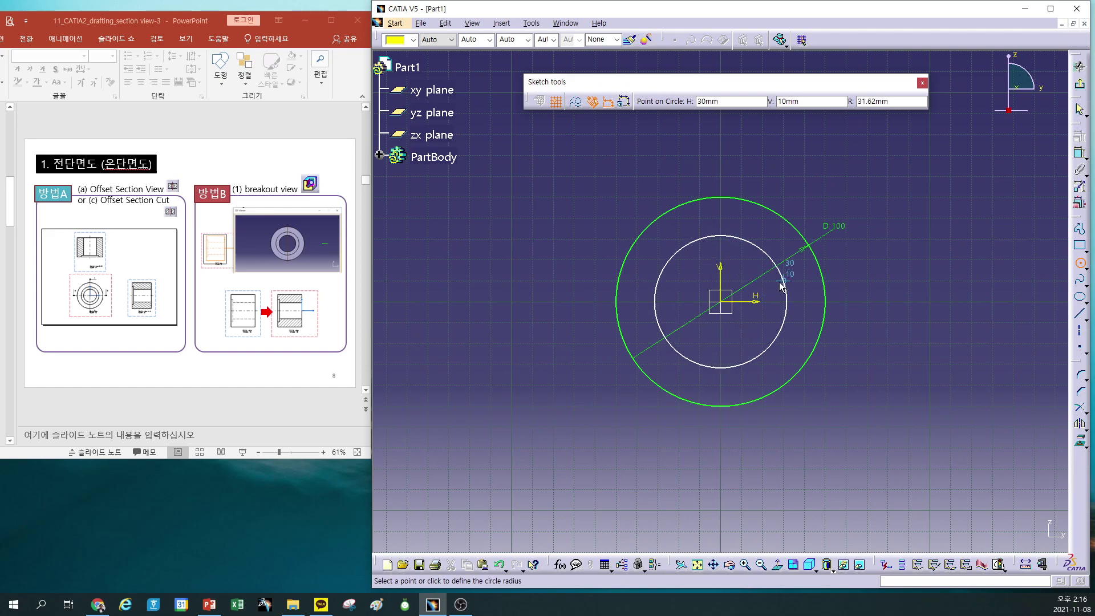
{"action": "left_click", "coordinate": [783, 297]}
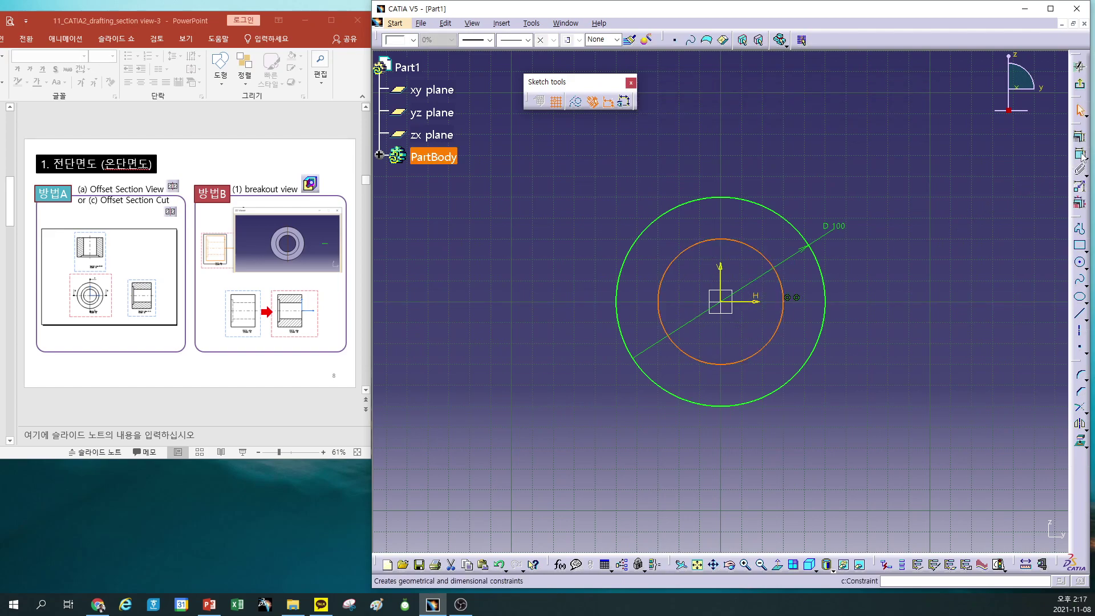
Dimension the inner circle and change the constraint type from radius to diameter
{"action": "left_click", "coordinate": [784, 297]}
{"action": "left_click", "coordinate": [842, 265]}
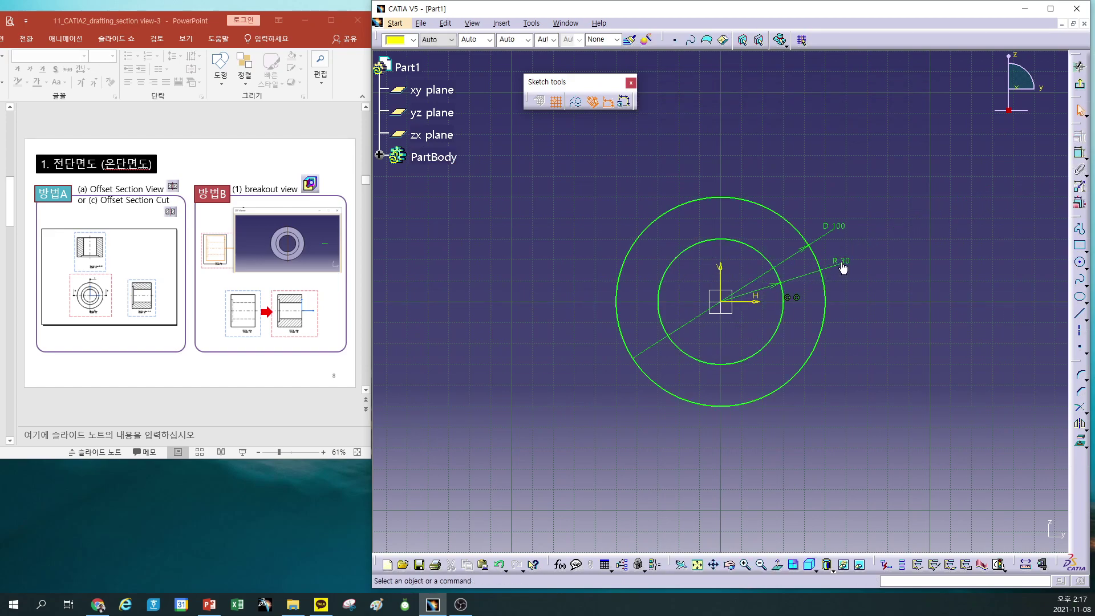
{"action": "double_click", "coordinate": [843, 267]}
{"action": "left_click", "coordinate": [936, 304]}
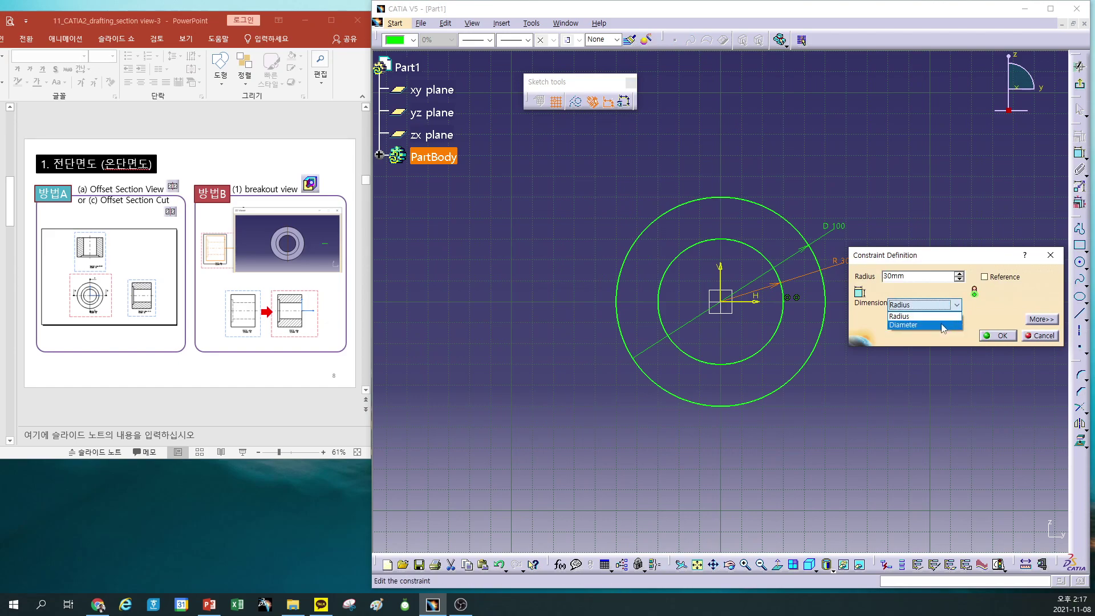
{"action": "left_click", "coordinate": [924, 324]}
{"action": "left_click", "coordinate": [998, 335]}
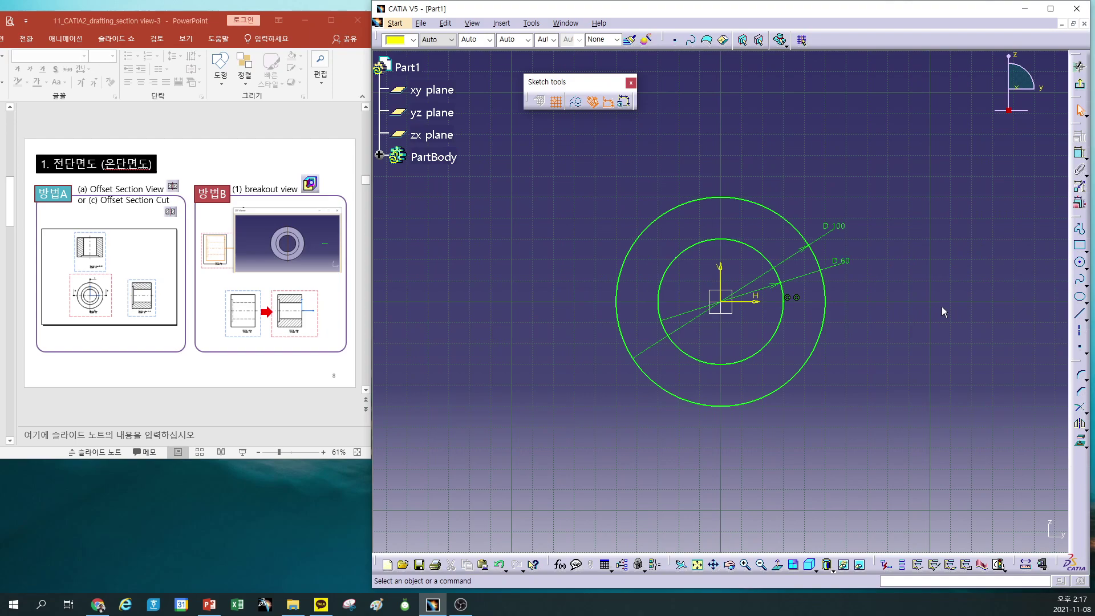
Exit the sketch and pad the ring profile to a length of 50 mm
{"action": "left_click", "coordinate": [1080, 86]}
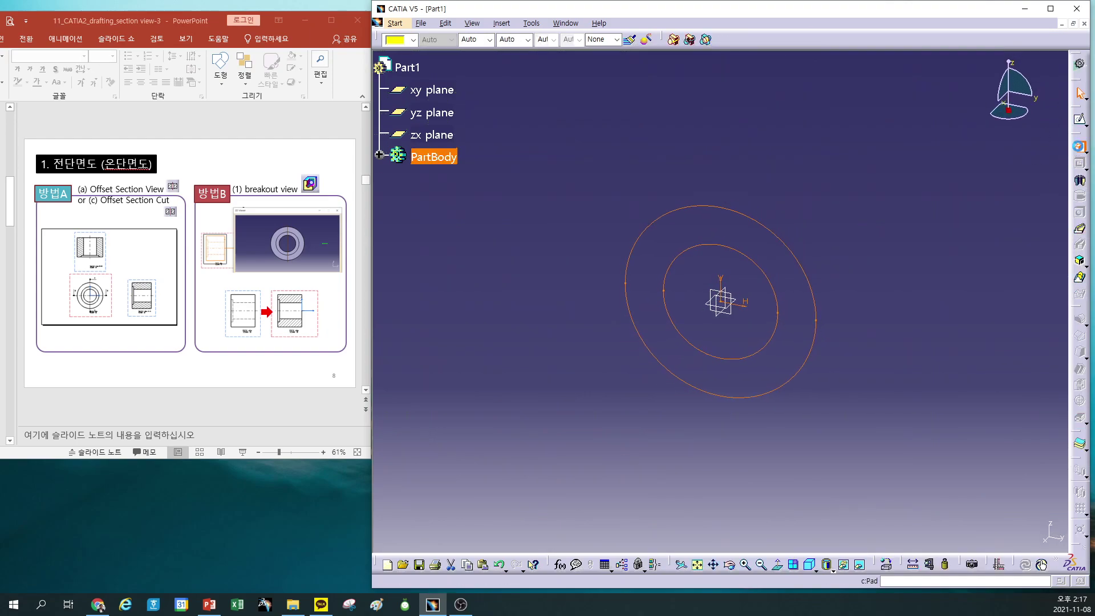
{"action": "left_click", "coordinate": [1077, 147]}
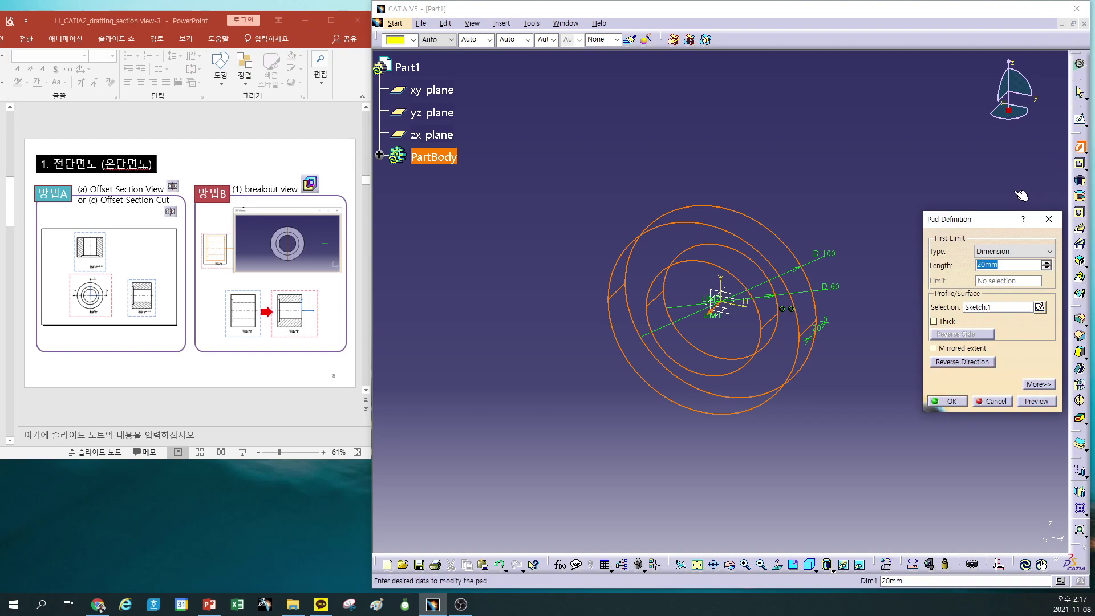
{"action": "type", "text": "50"}
{"action": "key", "text": "Return"}
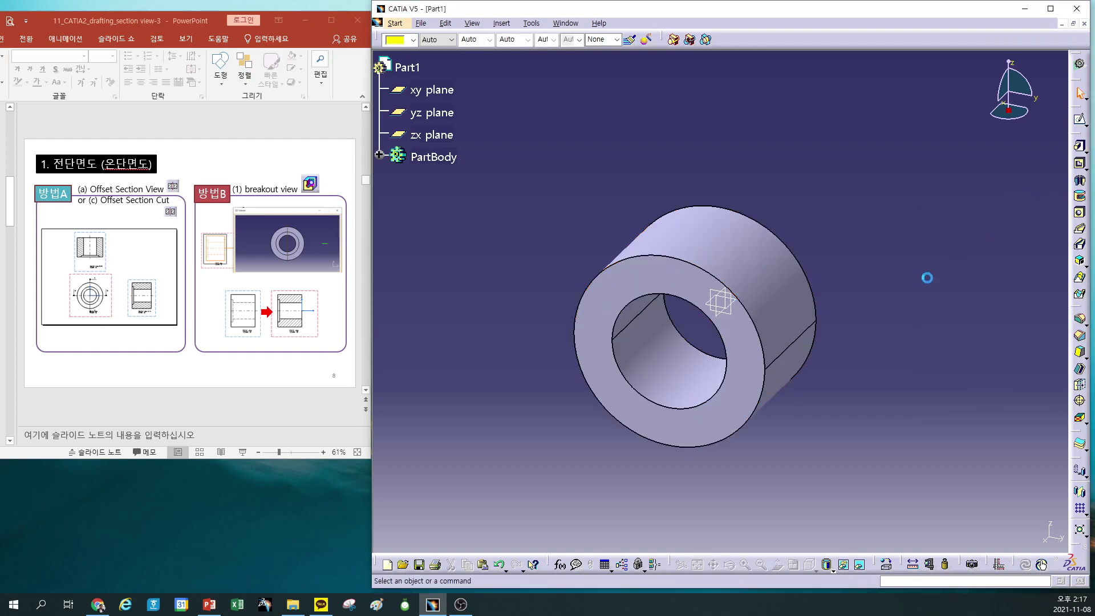
Chamfer the bore's front edge with a length of 5 mm at 45 degrees
{"action": "middle_click_drag", "start_coordinate": [924, 247], "coordinate": [843, 272]}
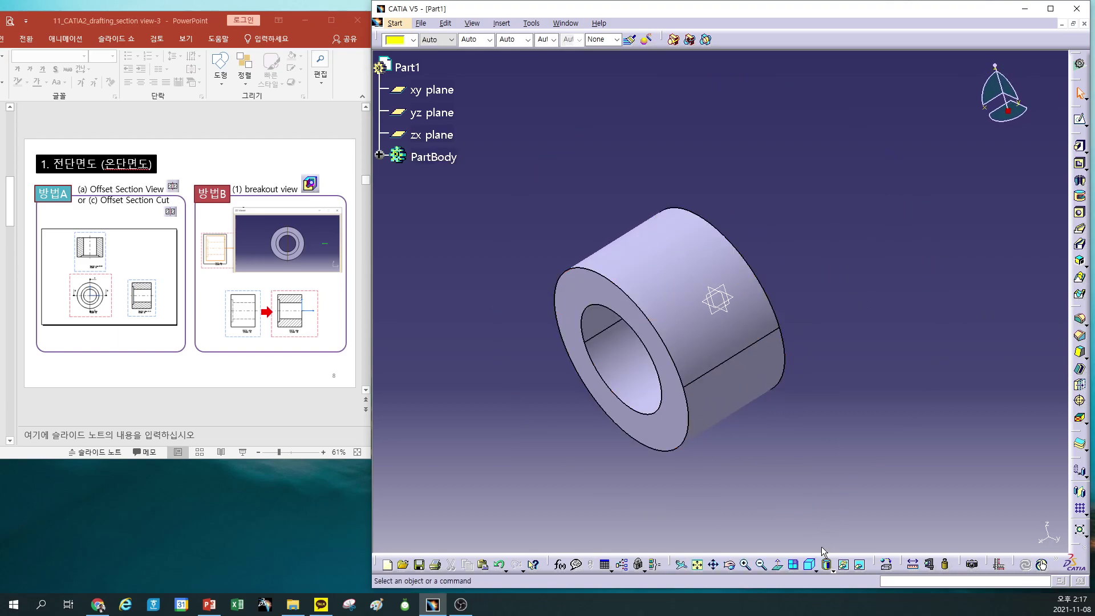
{"action": "middle_click_drag", "start_coordinate": [844, 456], "coordinate": [886, 352]}
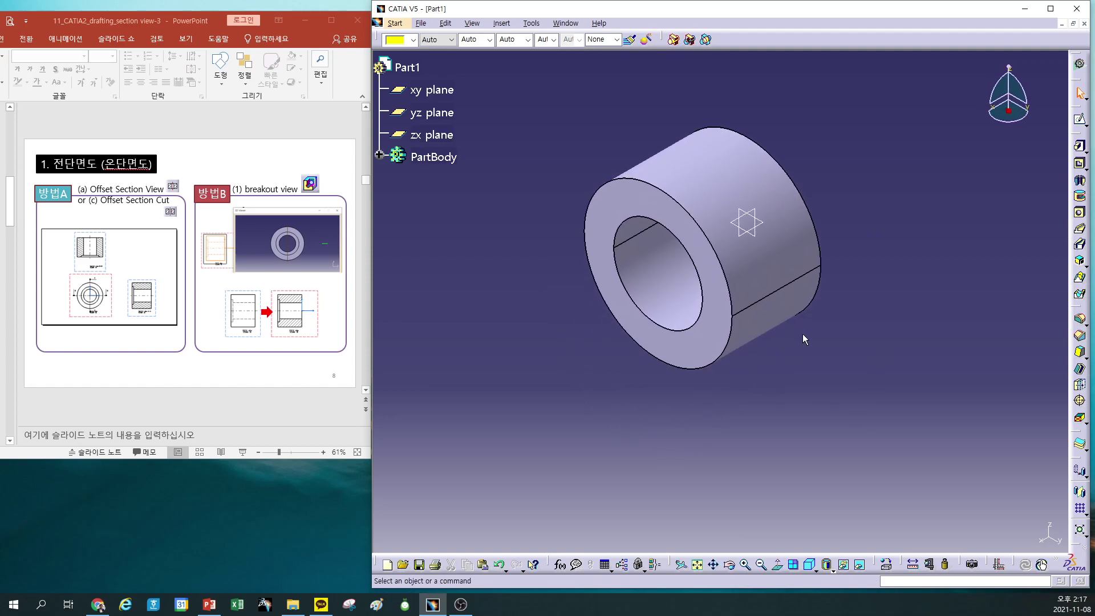
{"action": "left_click", "coordinate": [639, 222]}
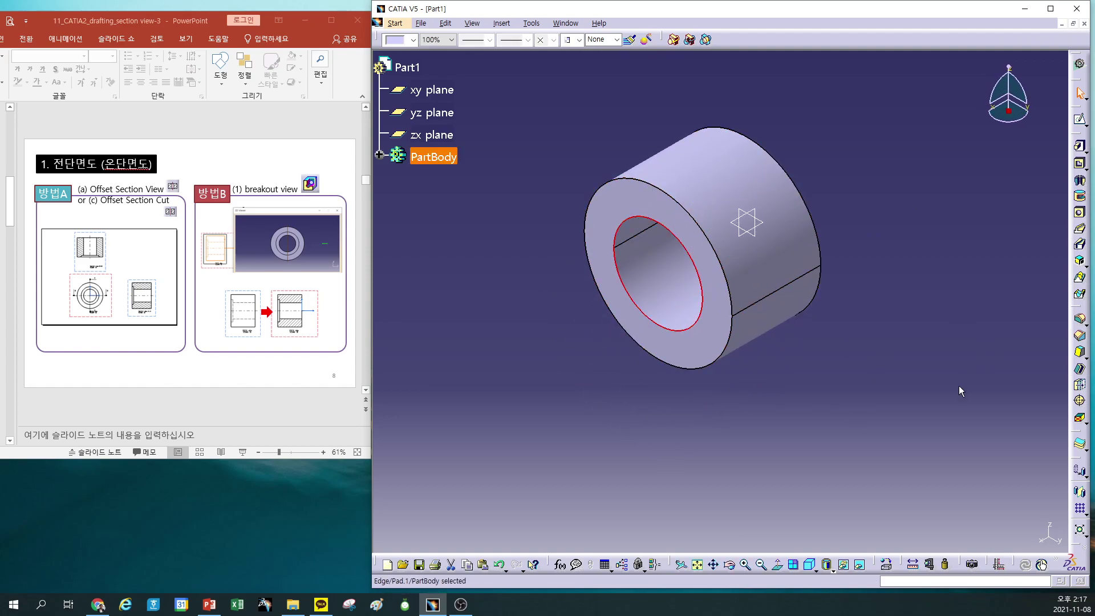
{"action": "left_click", "coordinate": [1079, 337]}
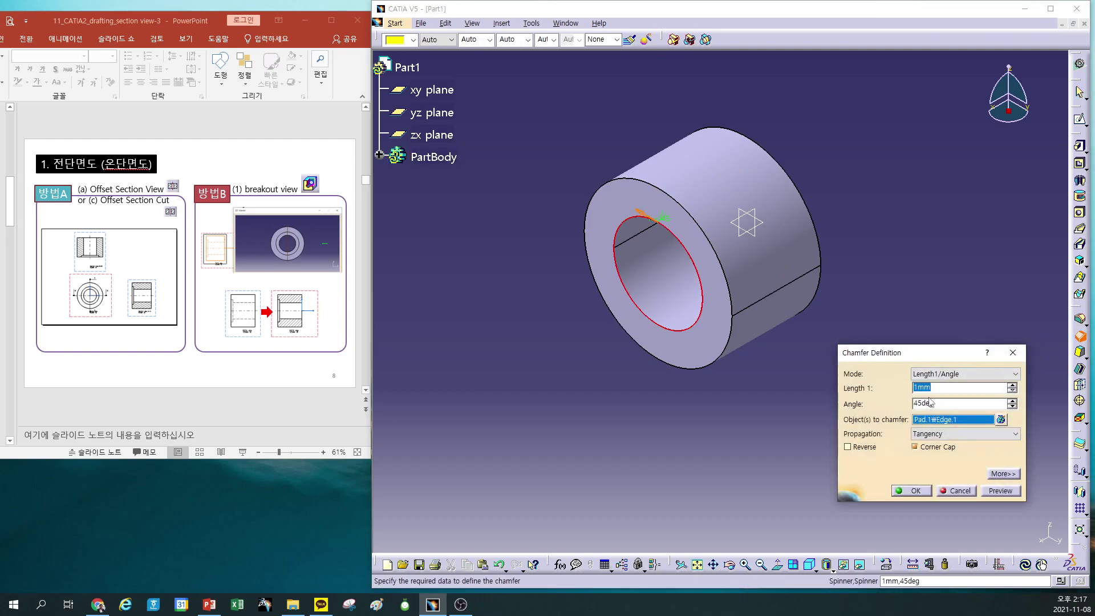
{"action": "type", "text": "5"}
{"action": "left_click", "coordinate": [923, 491]}
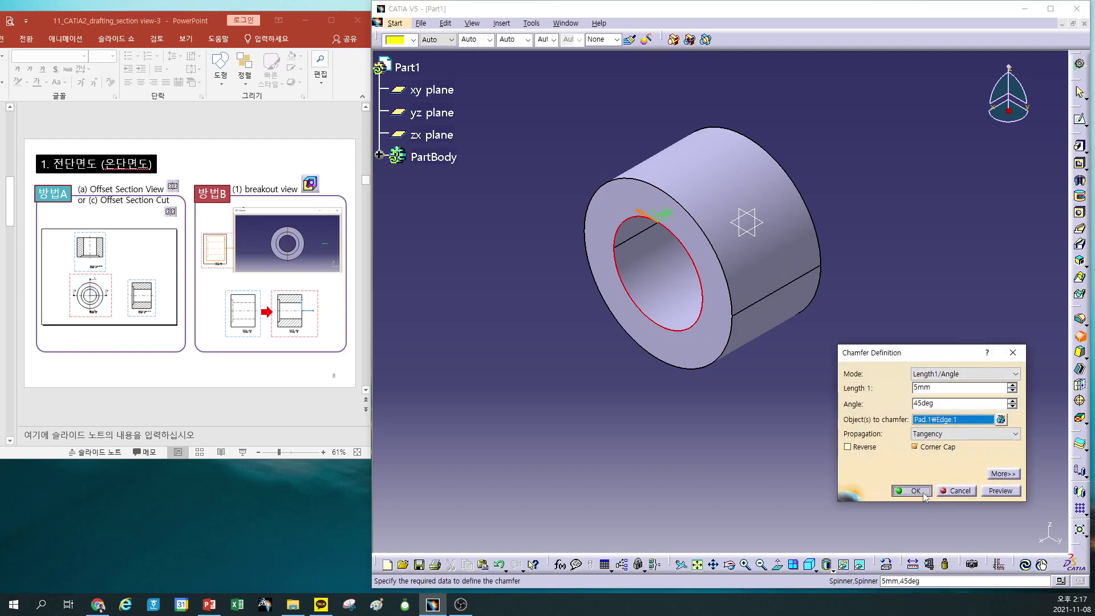
Colour the chamfer face at the bore's front edge yellow
{"action": "left_click", "coordinate": [640, 298]}
{"action": "left_click", "coordinate": [413, 39]}
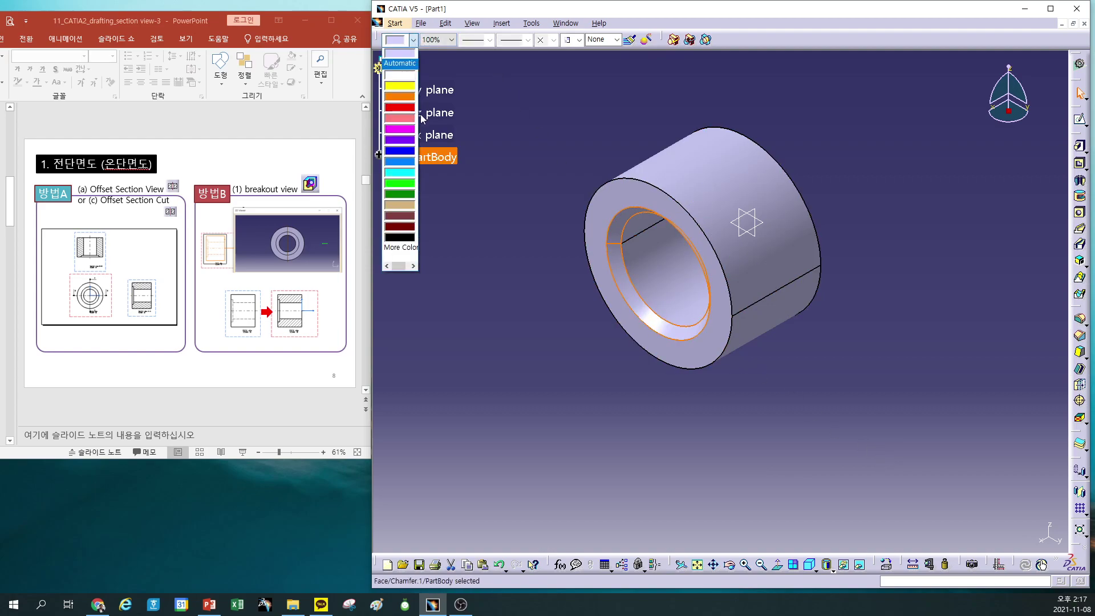
{"action": "left_click", "coordinate": [399, 86]}
{"action": "left_click", "coordinate": [525, 299]}
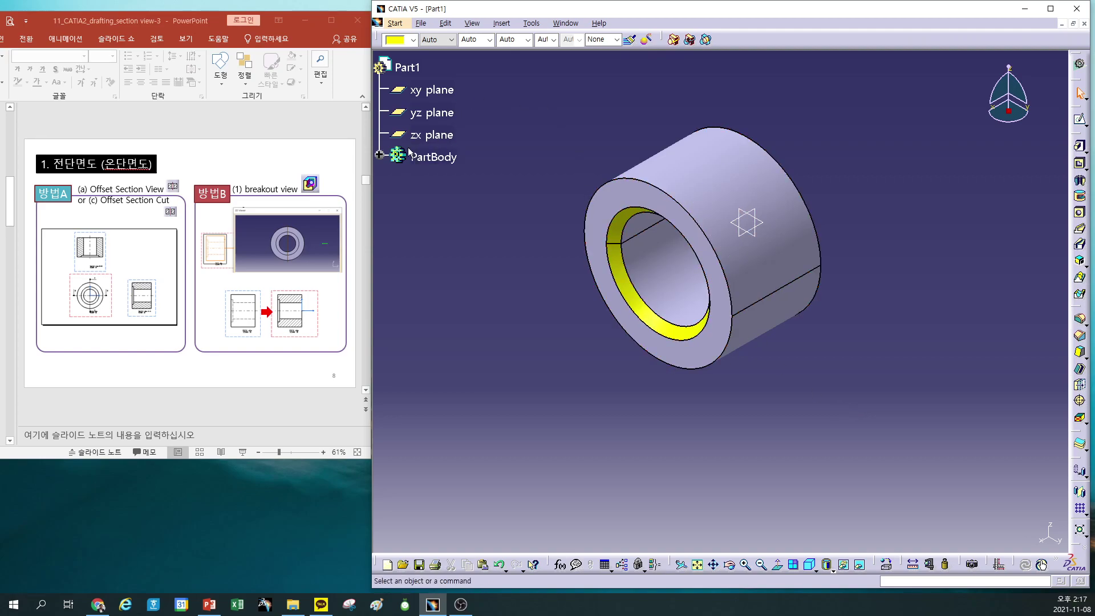
Edit the pad's sketch to set the inner circle's diameter to 40 mm and return to the solid
{"action": "left_click", "coordinate": [380, 154]}
{"action": "left_click", "coordinate": [452, 201]}
{"action": "double_click", "coordinate": [451, 201]}
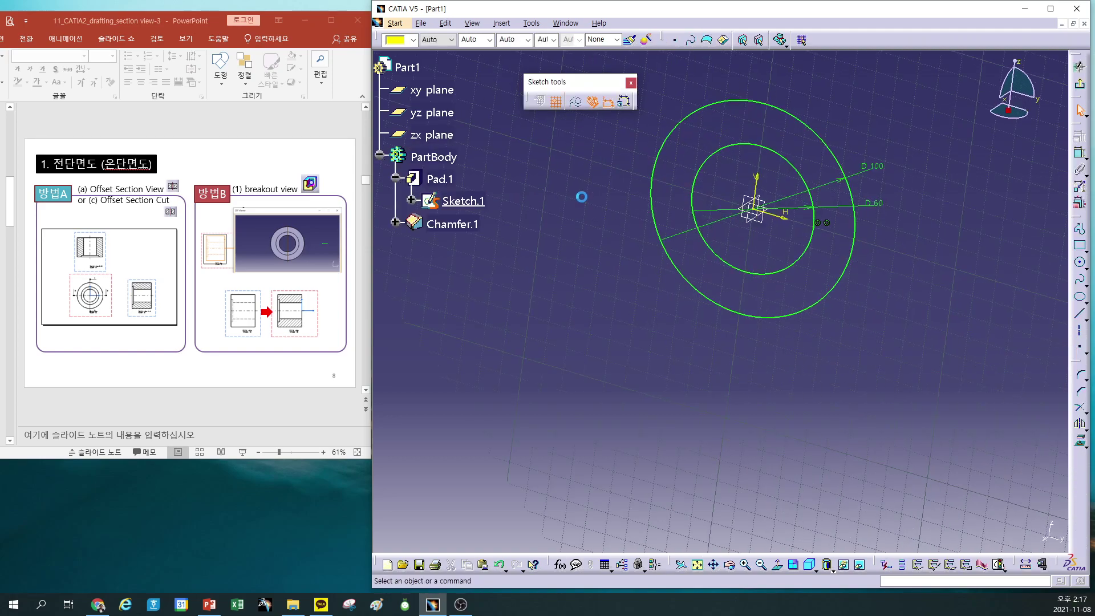
{"action": "double_click", "coordinate": [870, 163]}
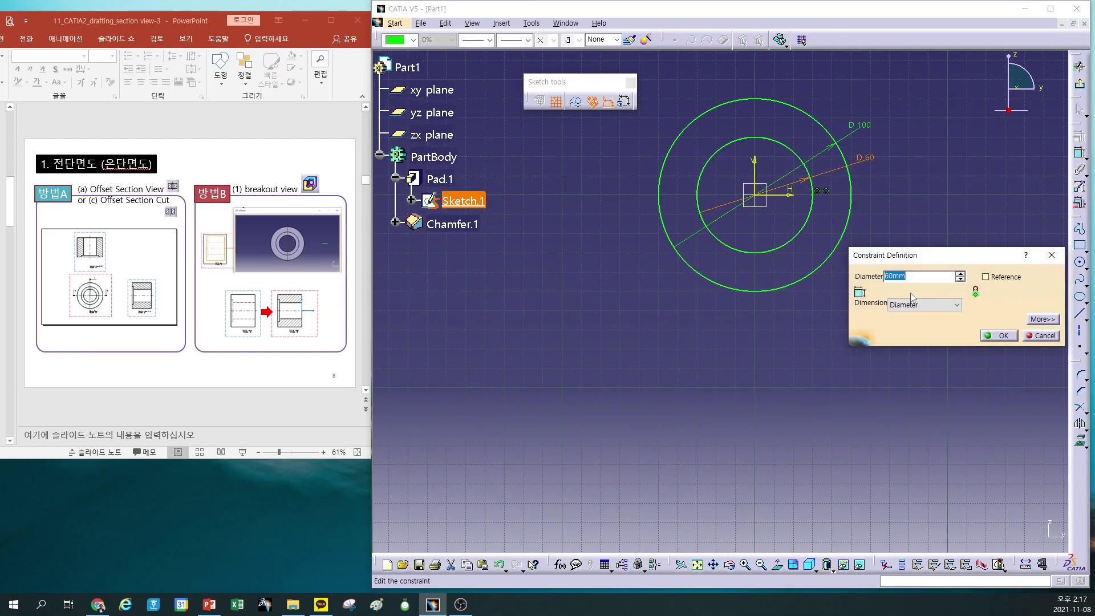
{"action": "type", "text": "40"}
{"action": "key", "text": "Return"}
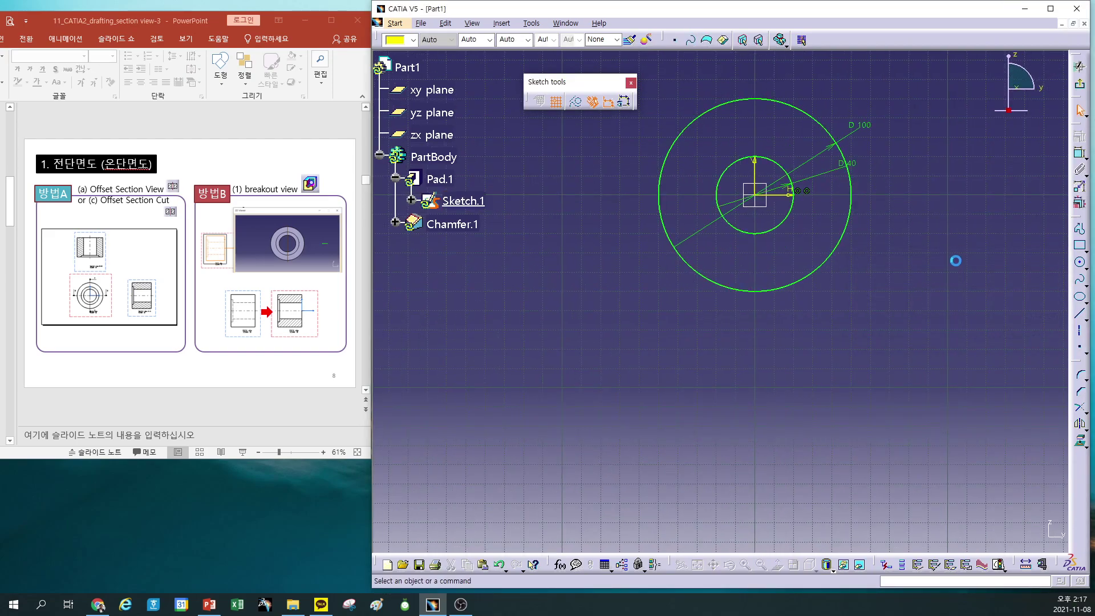
{"action": "left_click", "coordinate": [1079, 85]}
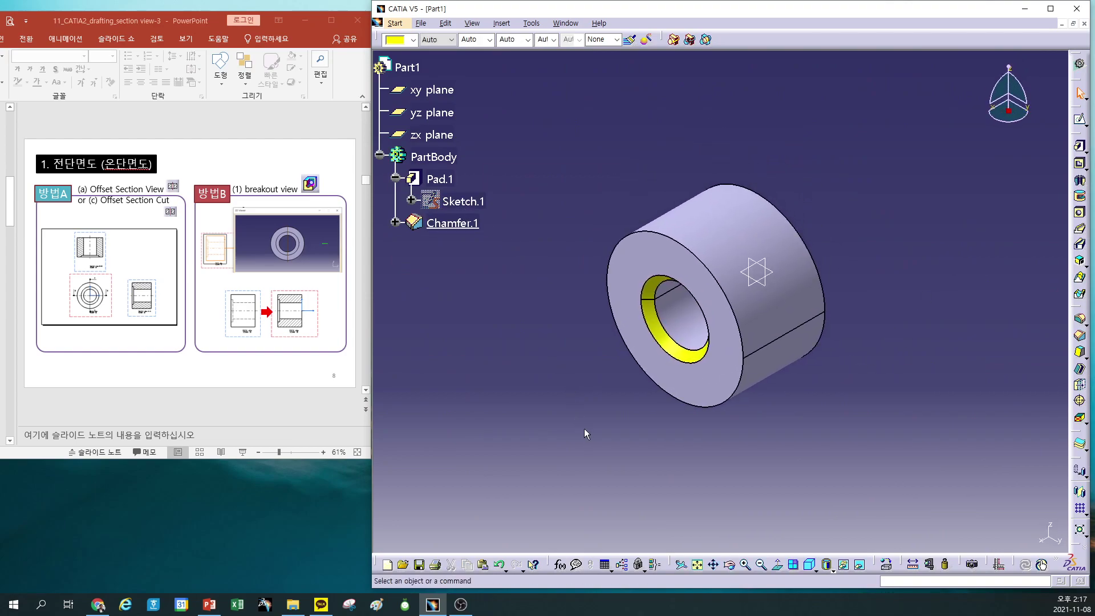
{"action": "middle_click_drag", "start_coordinate": [803, 334], "coordinate": [819, 369]}
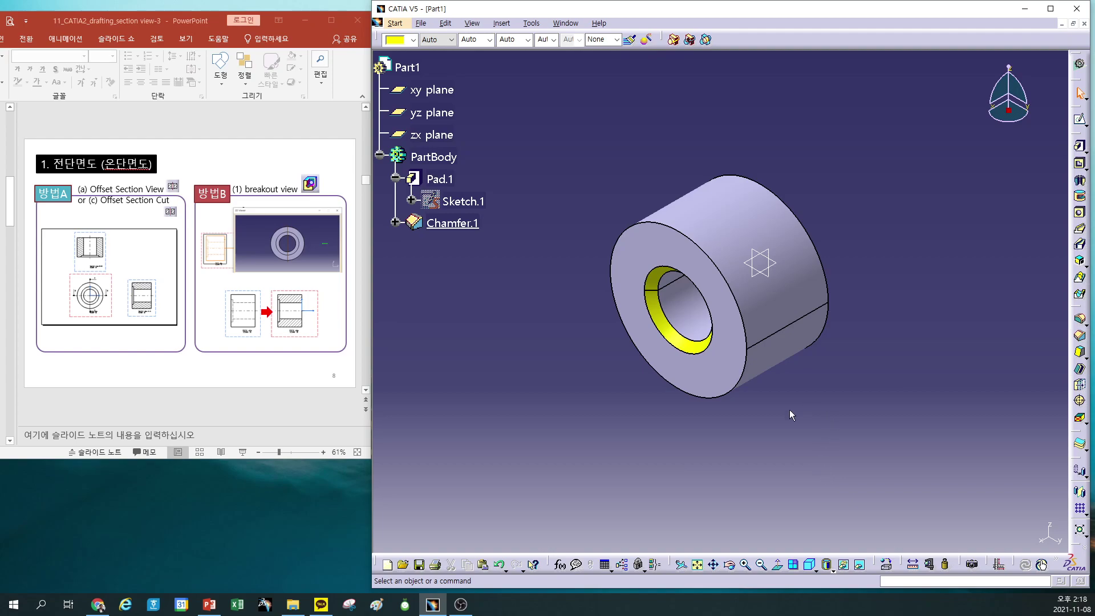
{"action": "middle_click_drag", "start_coordinate": [765, 450], "coordinate": [518, 414]}
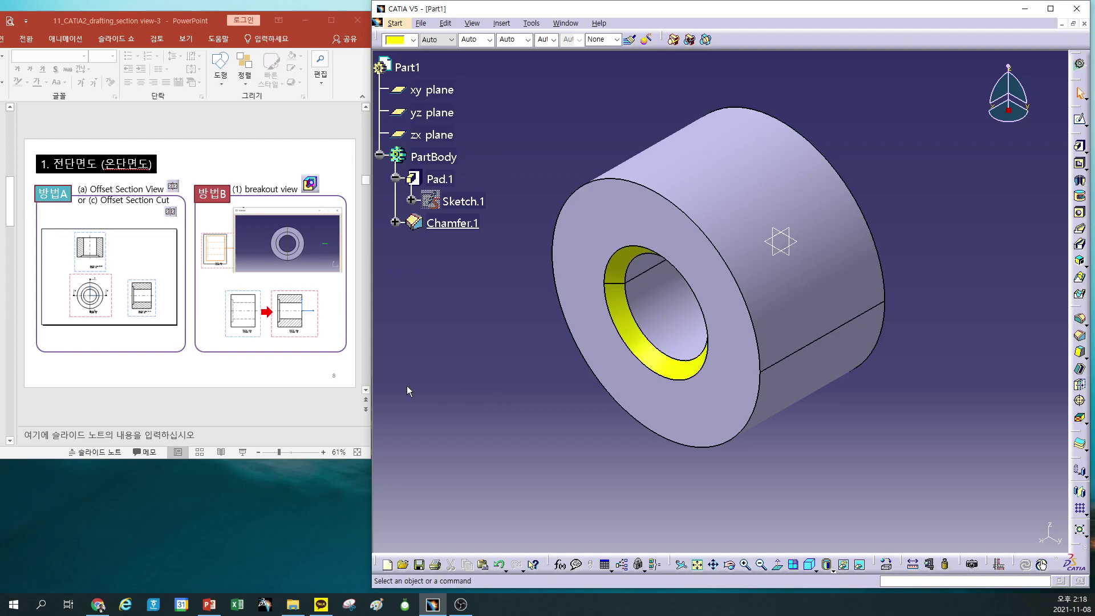
Begin saving the part under a new name and create and open a folder named "section" on the Desktop
{"action": "left_click", "coordinate": [420, 24]}
{"action": "left_click", "coordinate": [454, 113]}
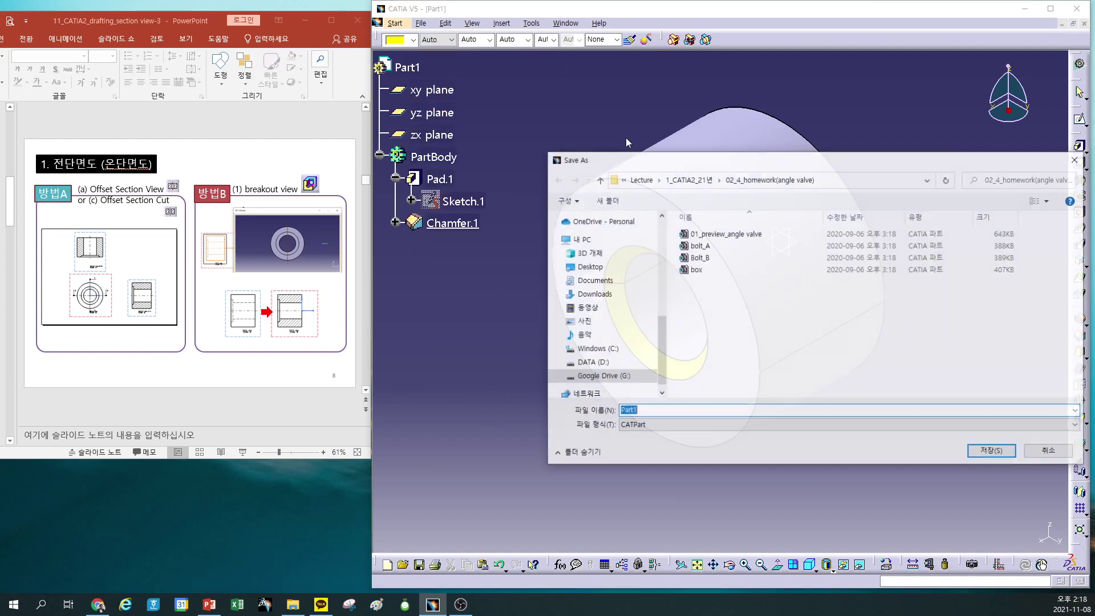
{"action": "left_click_drag", "start_coordinate": [659, 324], "coordinate": [660, 220]}
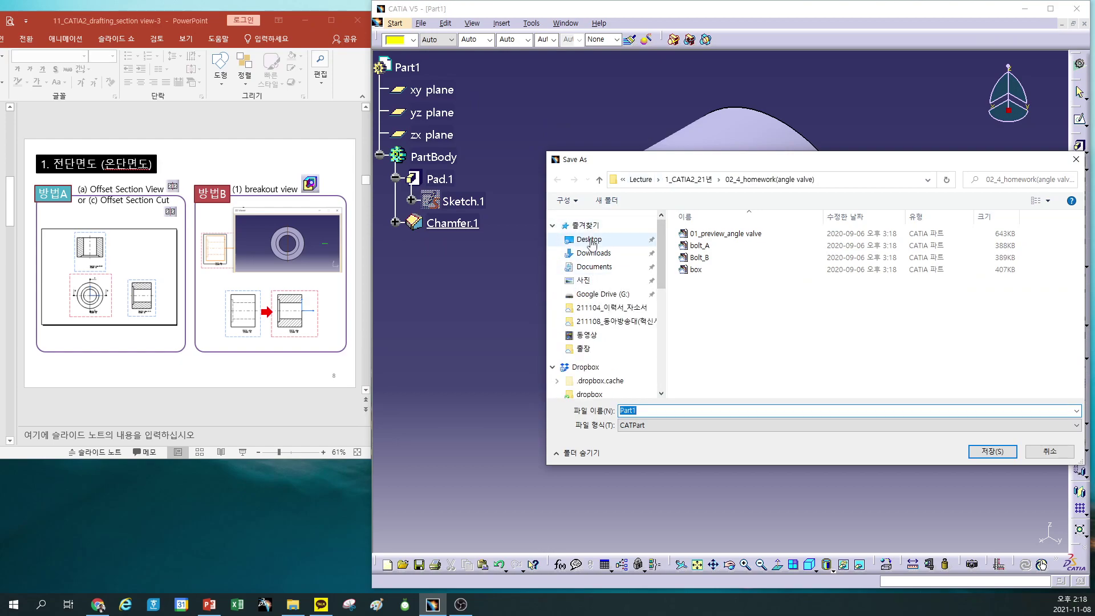
{"action": "left_click", "coordinate": [593, 242]}
{"action": "right_click", "coordinate": [755, 337]}
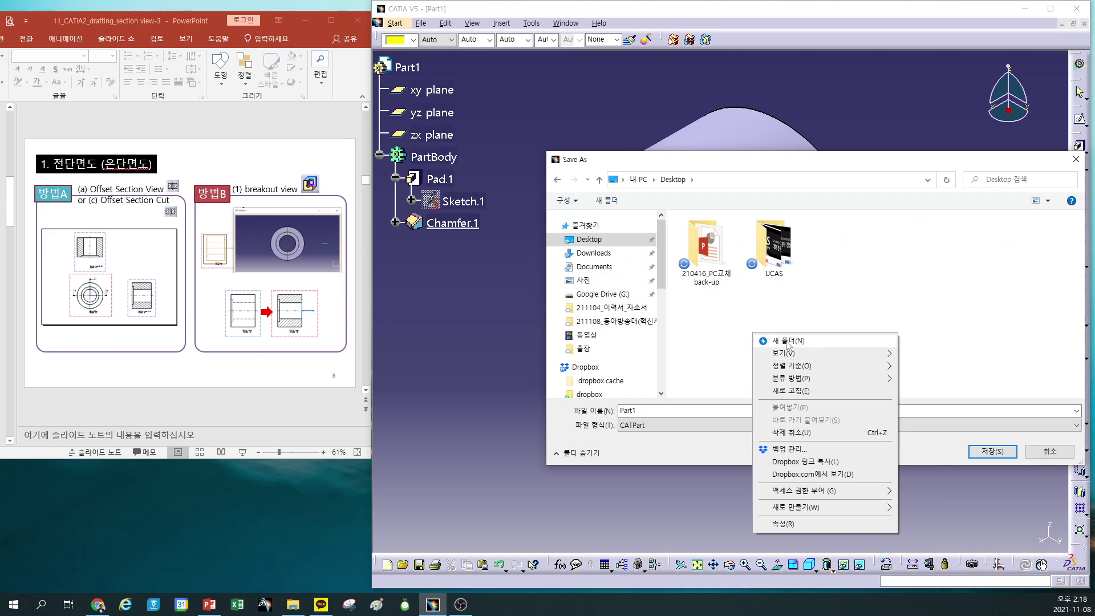
{"action": "left_click", "coordinate": [788, 344]}
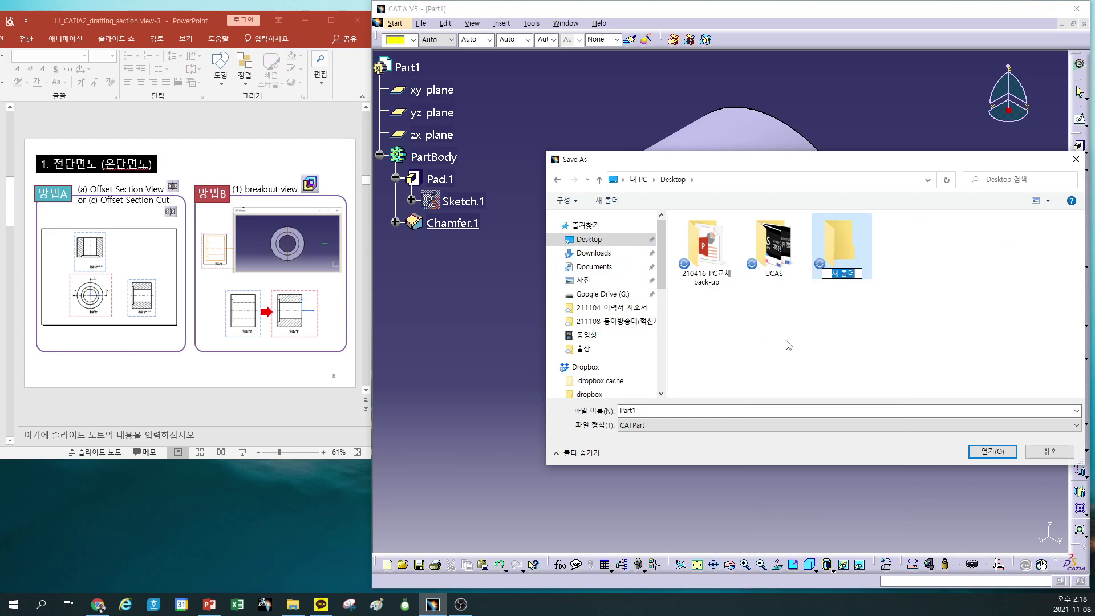
{"action": "type", "text": "section"}
{"action": "key", "text": "Return"}
{"action": "double_click", "coordinate": [771, 251]}
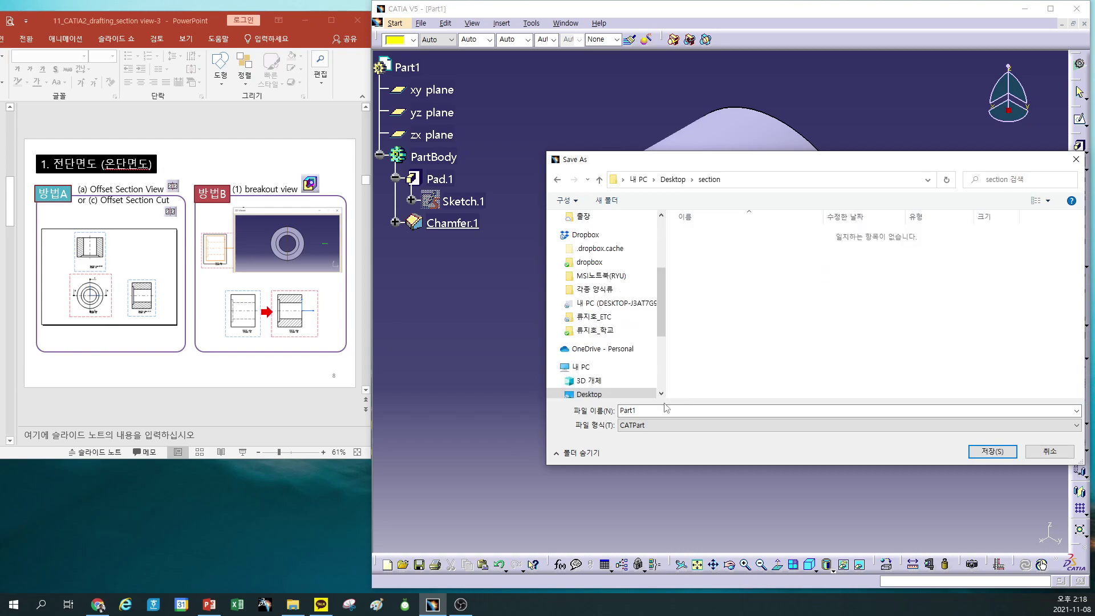
Save the part in the section folder as "section view" in CATPart format
{"action": "double_click", "coordinate": [652, 408]}
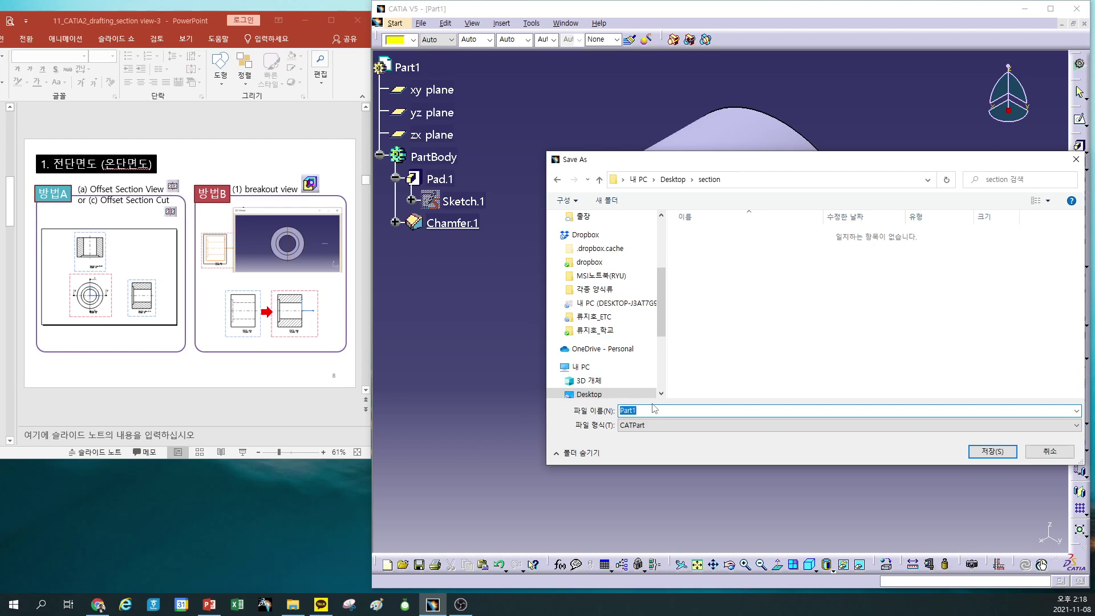
{"action": "type", "text": "section view"}
{"action": "key", "text": "Return"}
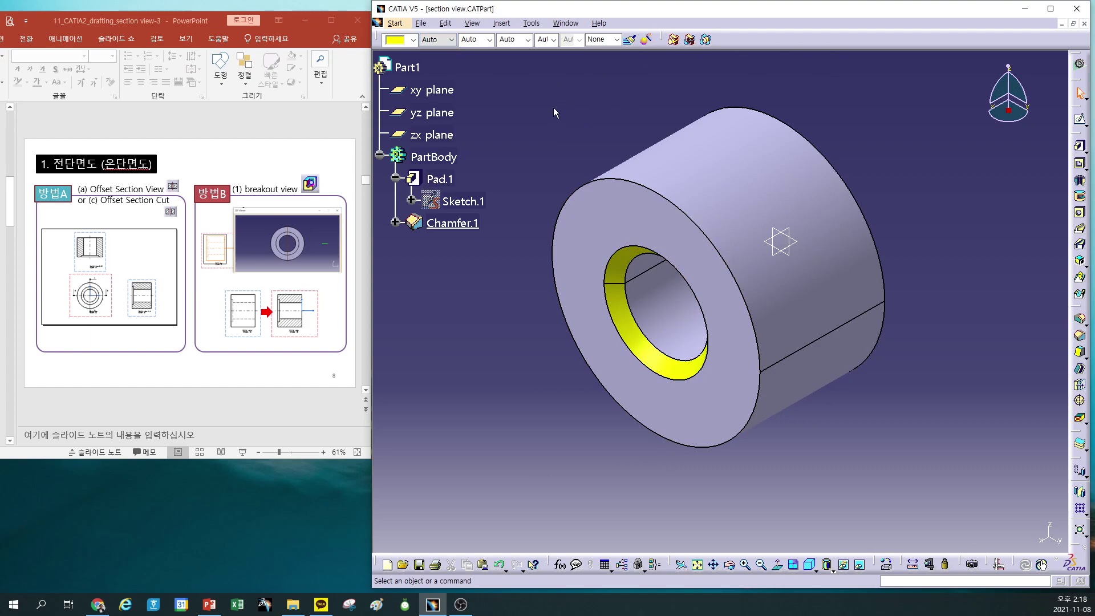
{"action": "left_click", "coordinate": [395, 24]}
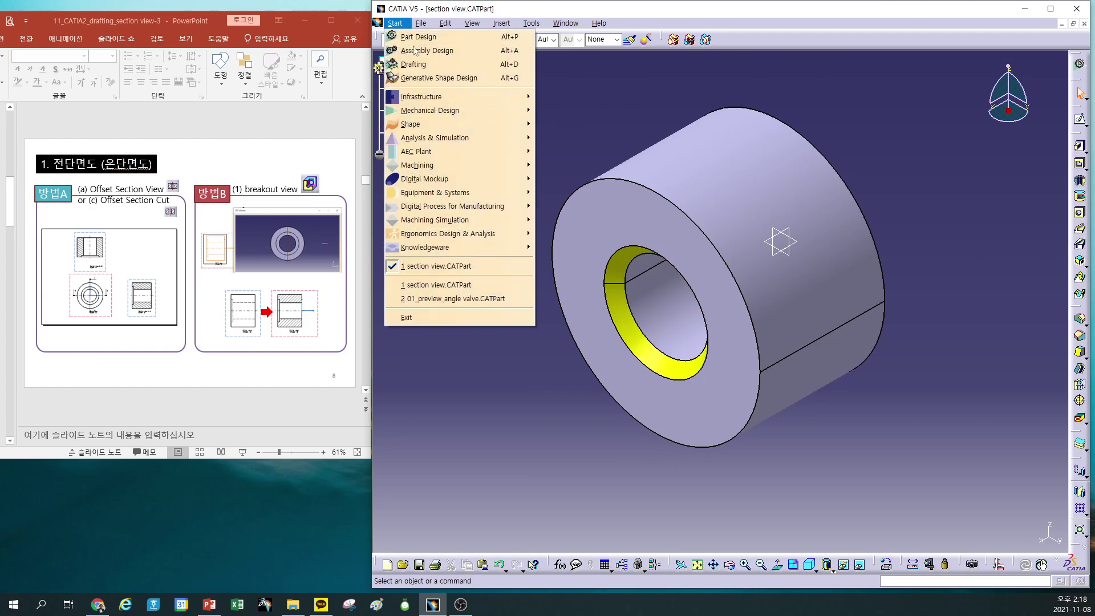
{"action": "left_click", "coordinate": [623, 77]}
{"action": "left_click", "coordinate": [406, 25]}
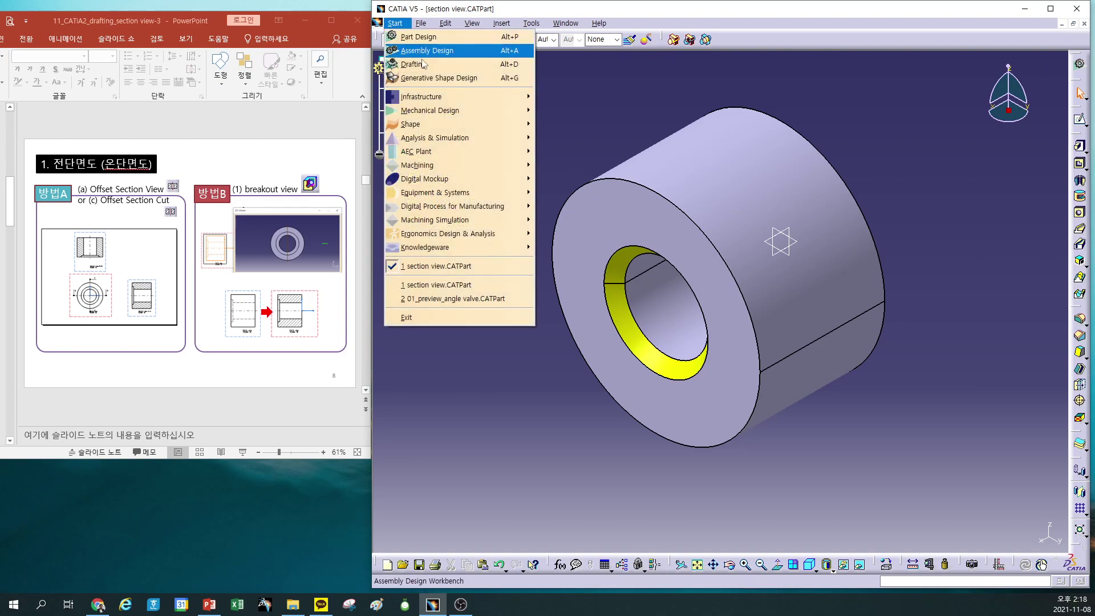
{"action": "mouse_move", "coordinate": [437, 113]}
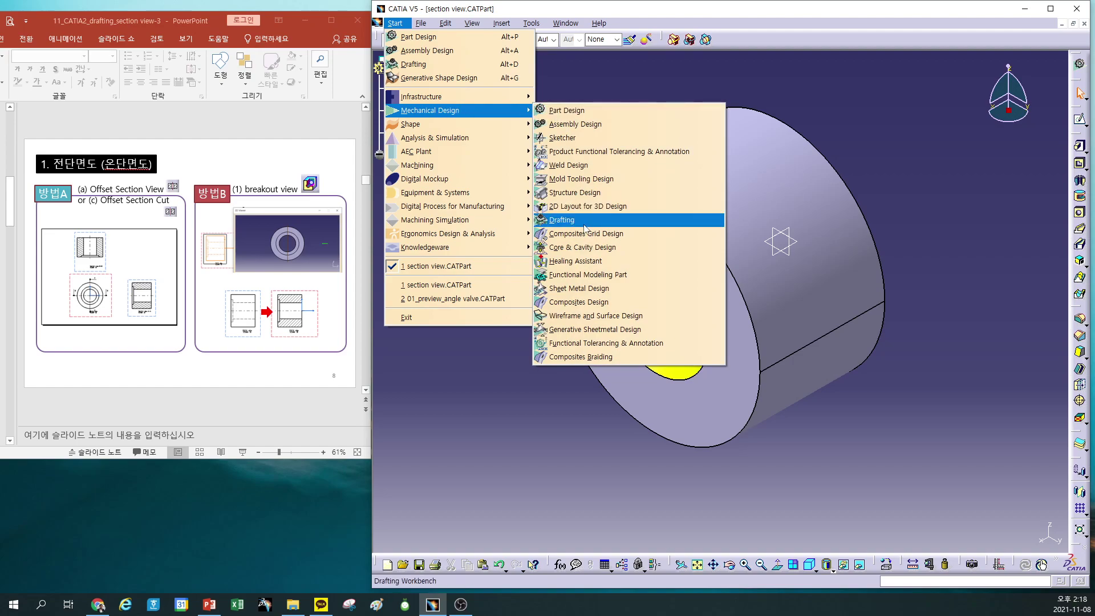
{"action": "left_click", "coordinate": [608, 219]}
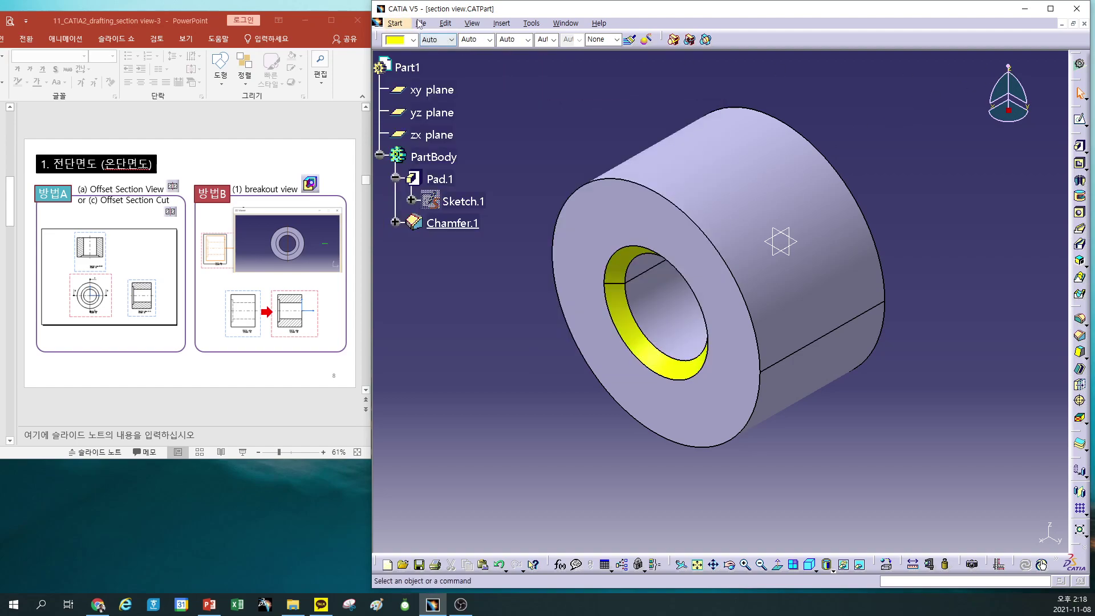
Create a new drawing with an empty landscape A3 ISO sheet from the Drafting workbench
{"action": "left_click", "coordinate": [1079, 65]}
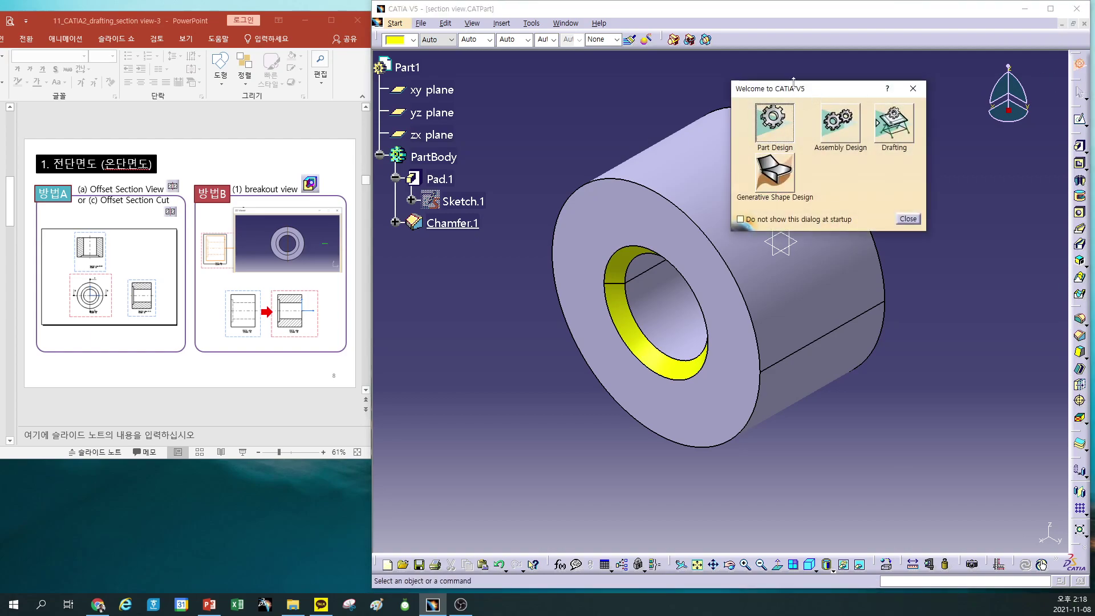
{"action": "left_click_drag", "start_coordinate": [830, 97], "coordinate": [837, 121]}
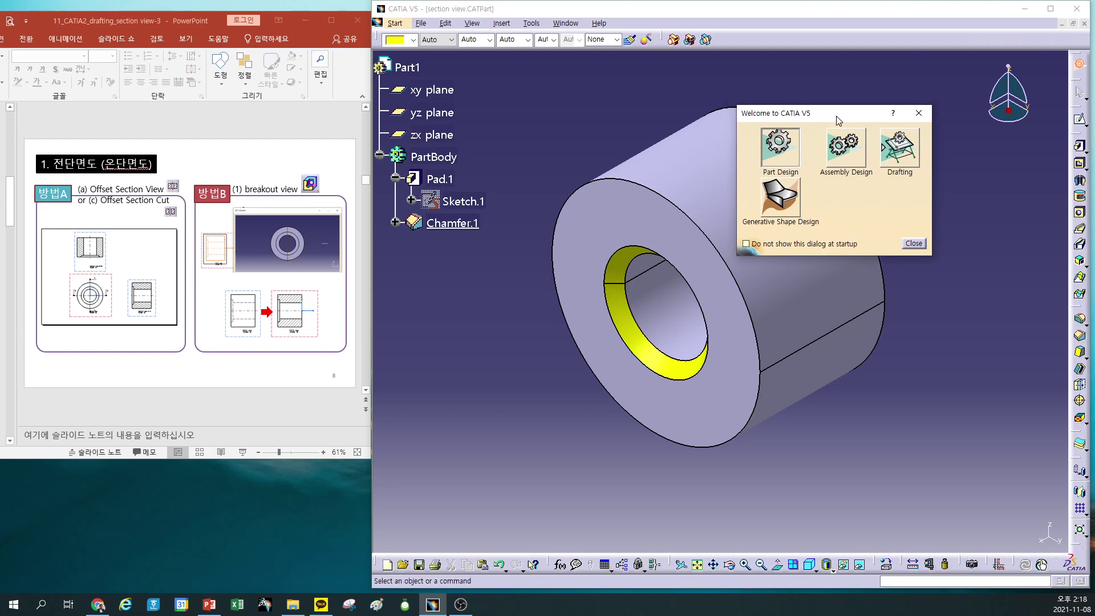
{"action": "left_click", "coordinate": [900, 147]}
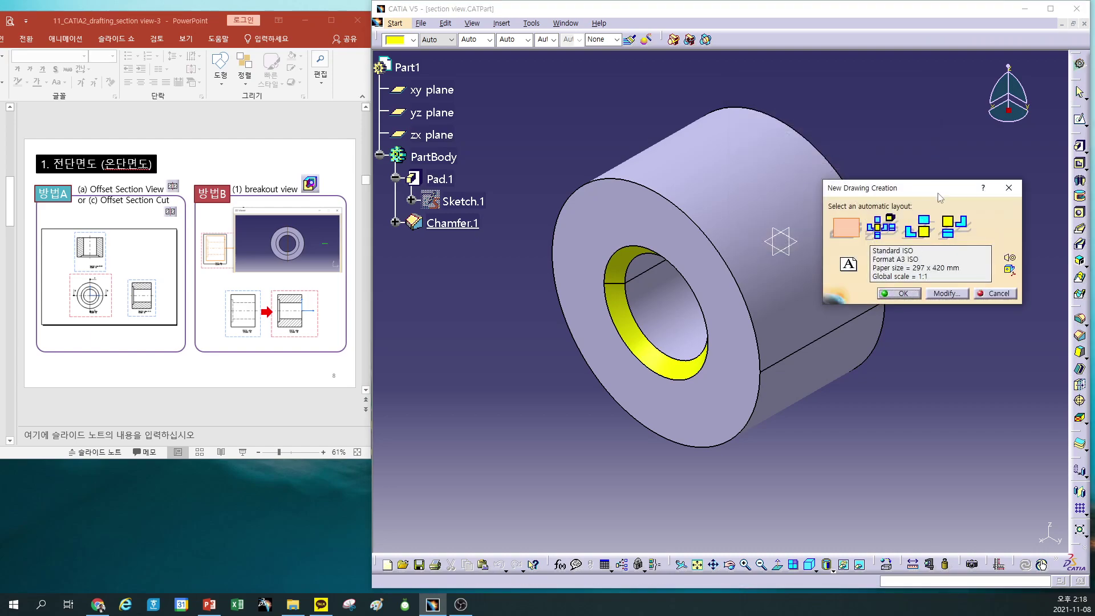
{"action": "left_click", "coordinate": [850, 231]}
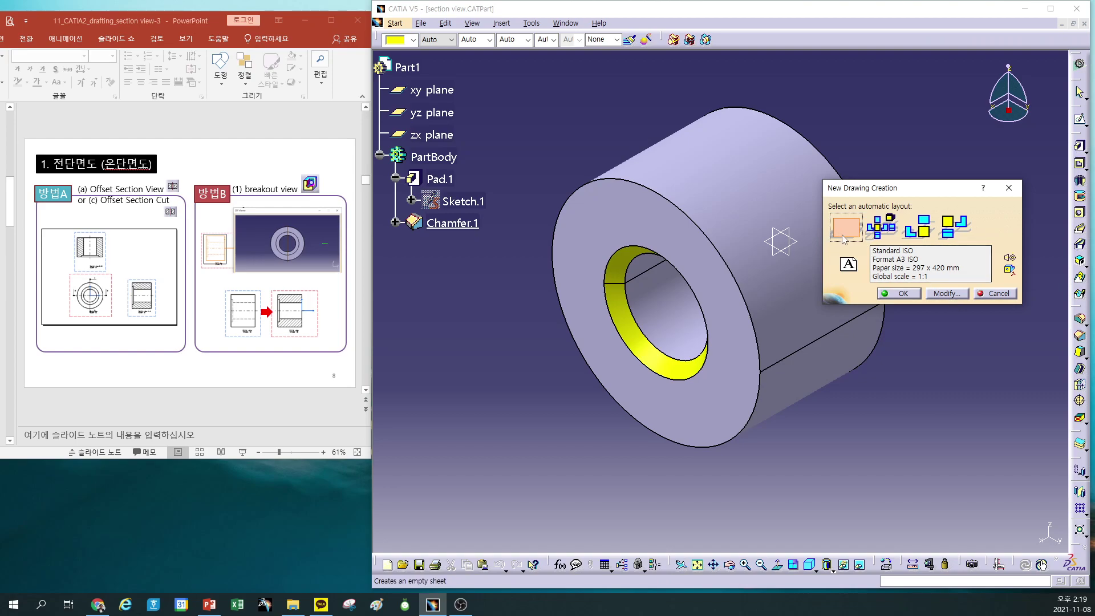
{"action": "left_click", "coordinate": [945, 293]}
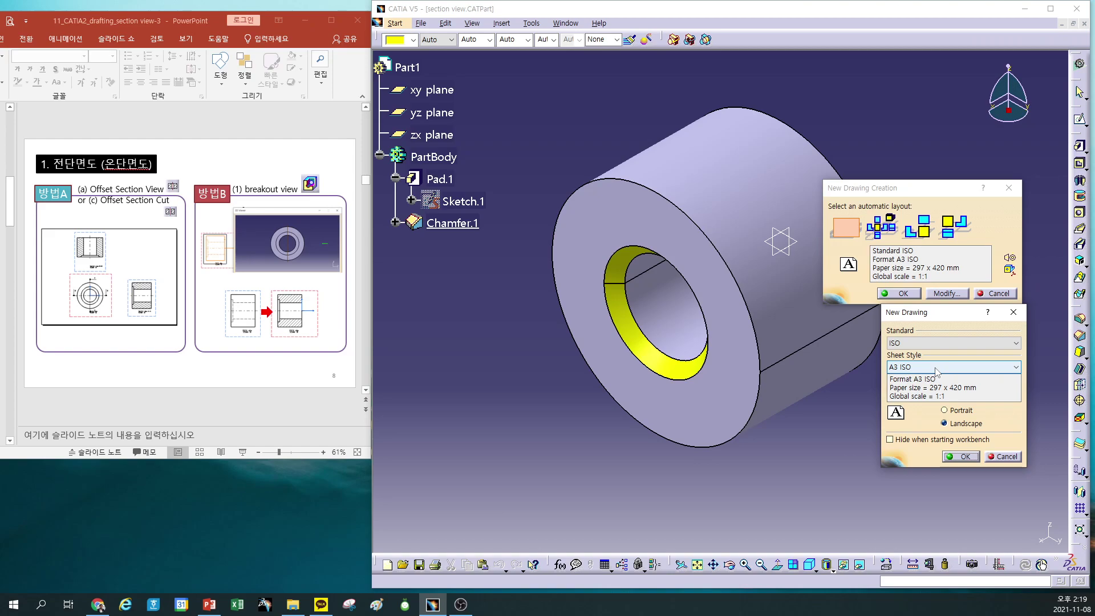
{"action": "left_click", "coordinate": [967, 456]}
{"action": "left_click", "coordinate": [903, 294]}
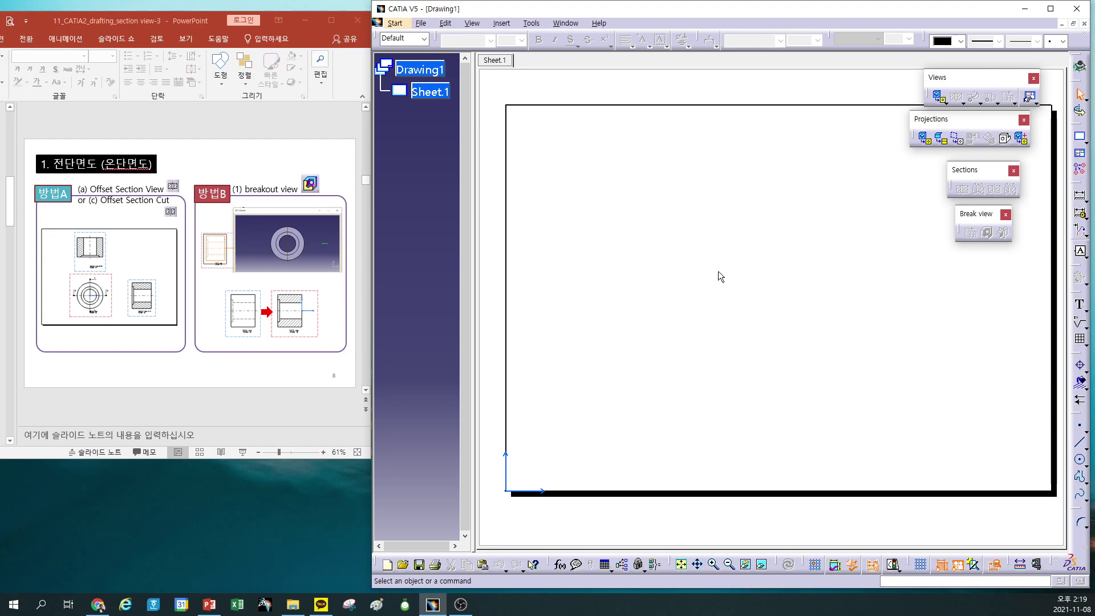
Set Sheet.1's projection method to Third angle standard in its properties
{"action": "right_click", "coordinate": [425, 98]}
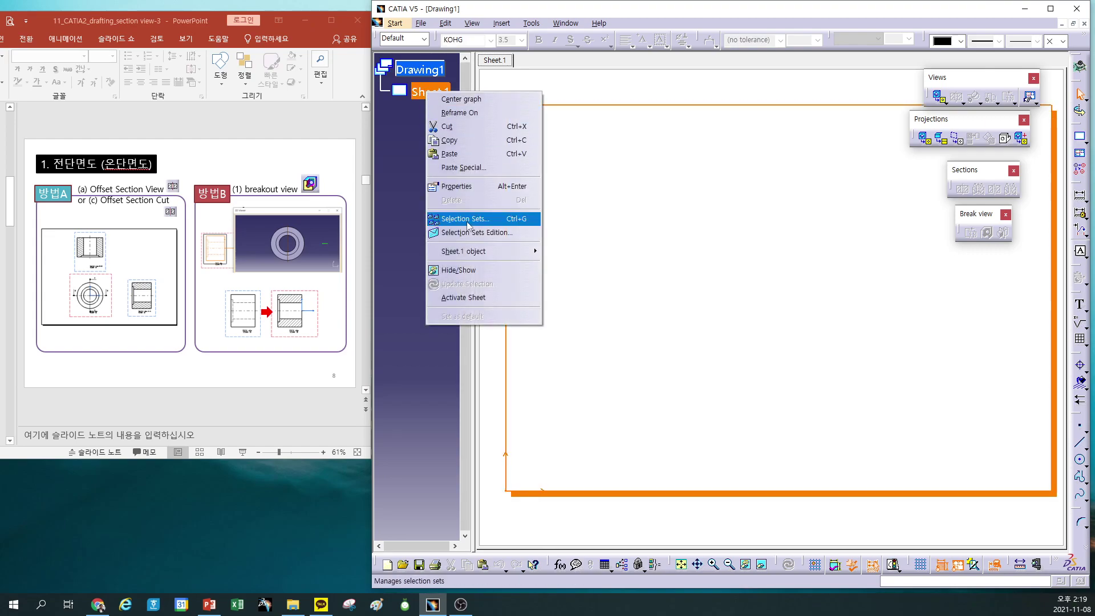
{"action": "left_click", "coordinate": [463, 187]}
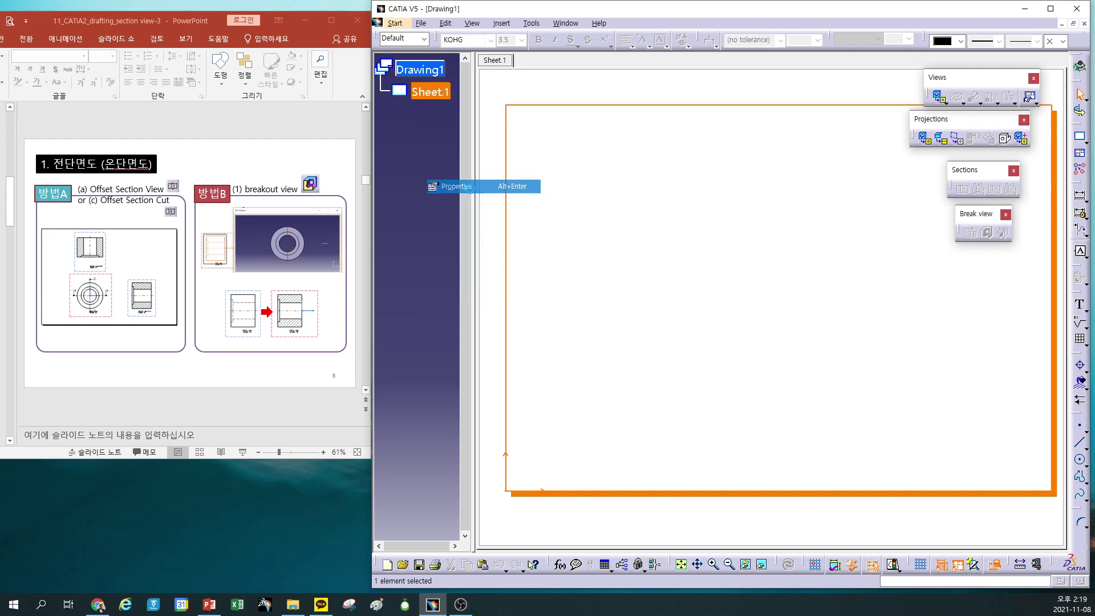
{"action": "left_click", "coordinate": [194, 307]}
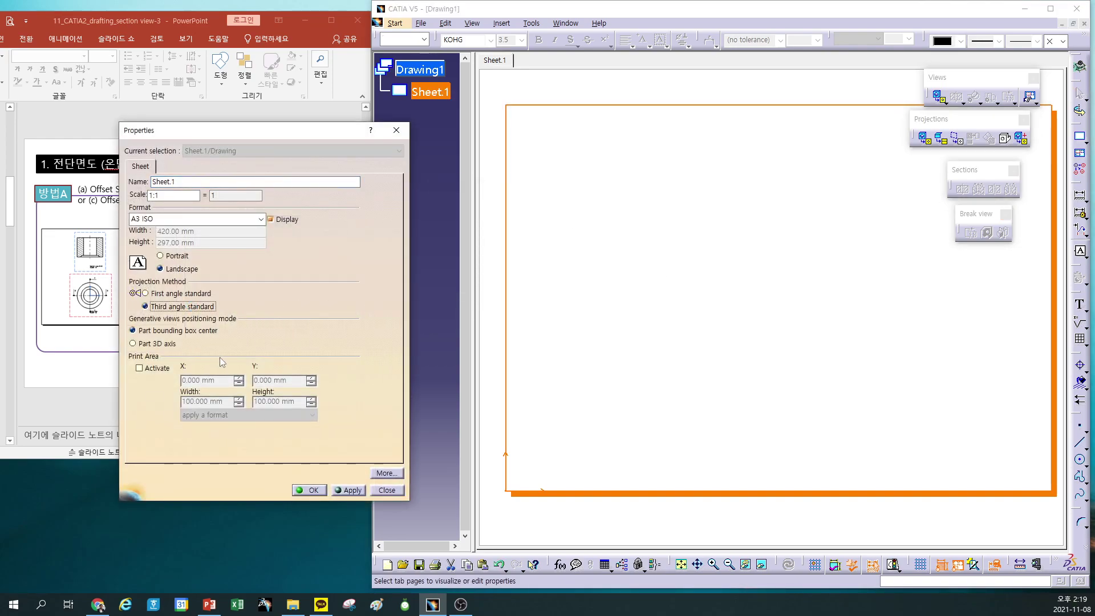
{"action": "left_click", "coordinate": [313, 490]}
{"action": "left_click", "coordinate": [630, 320]}
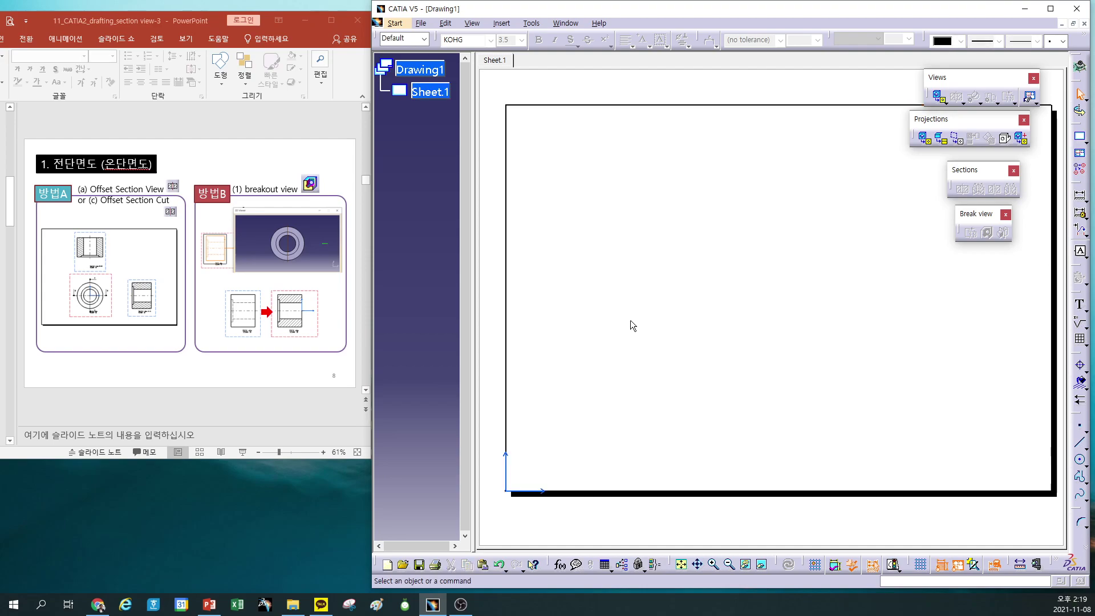
Create a frame and title block in the Drawing Titleblock Sample 1 style on the sheet background, and return to the working views
{"action": "left_click", "coordinate": [445, 23]}
{"action": "left_click", "coordinate": [485, 319]}
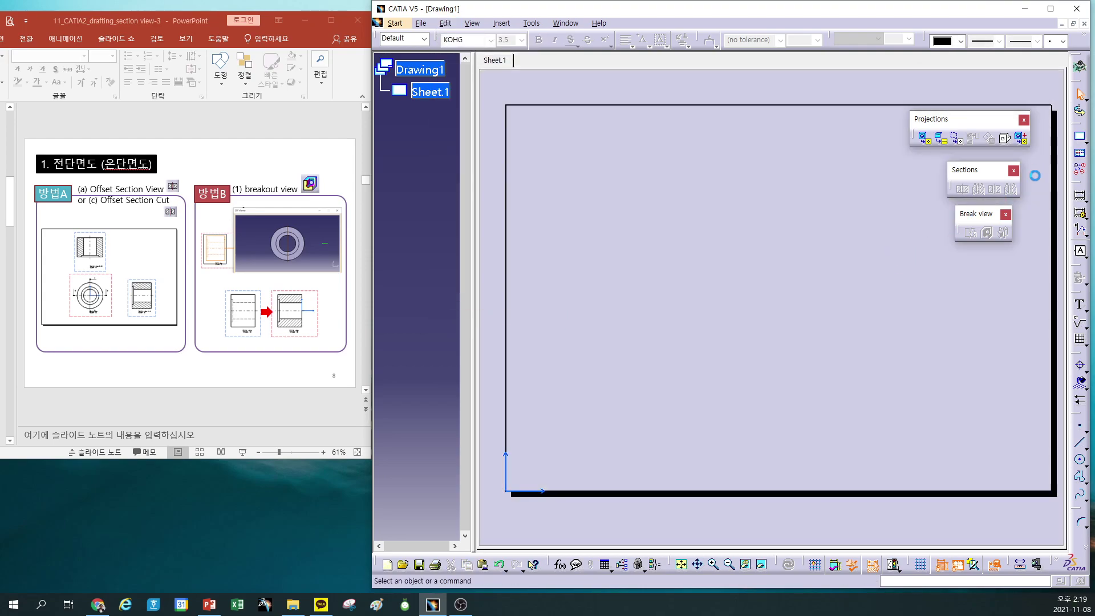
{"action": "left_click", "coordinate": [1080, 139]}
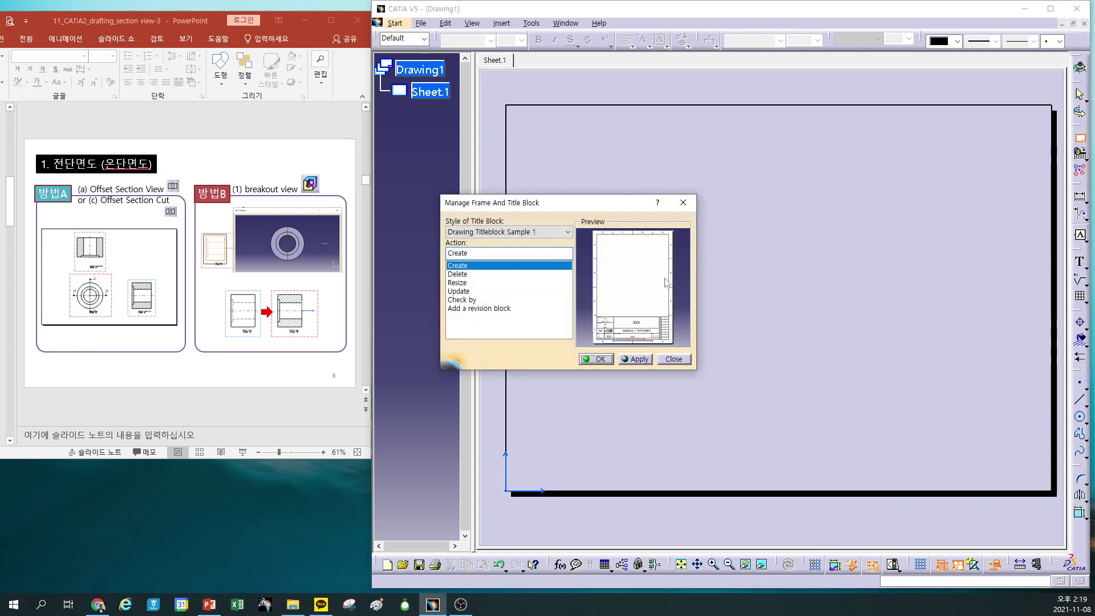
{"action": "left_click", "coordinate": [639, 360]}
{"action": "left_click", "coordinate": [599, 360]}
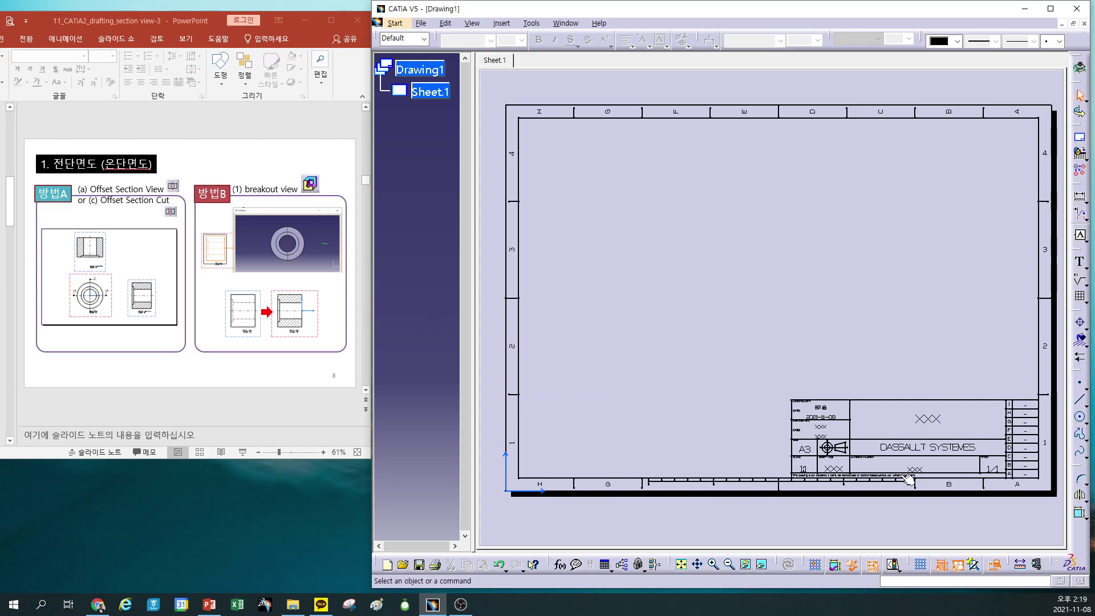
{"action": "left_click", "coordinate": [445, 24]}
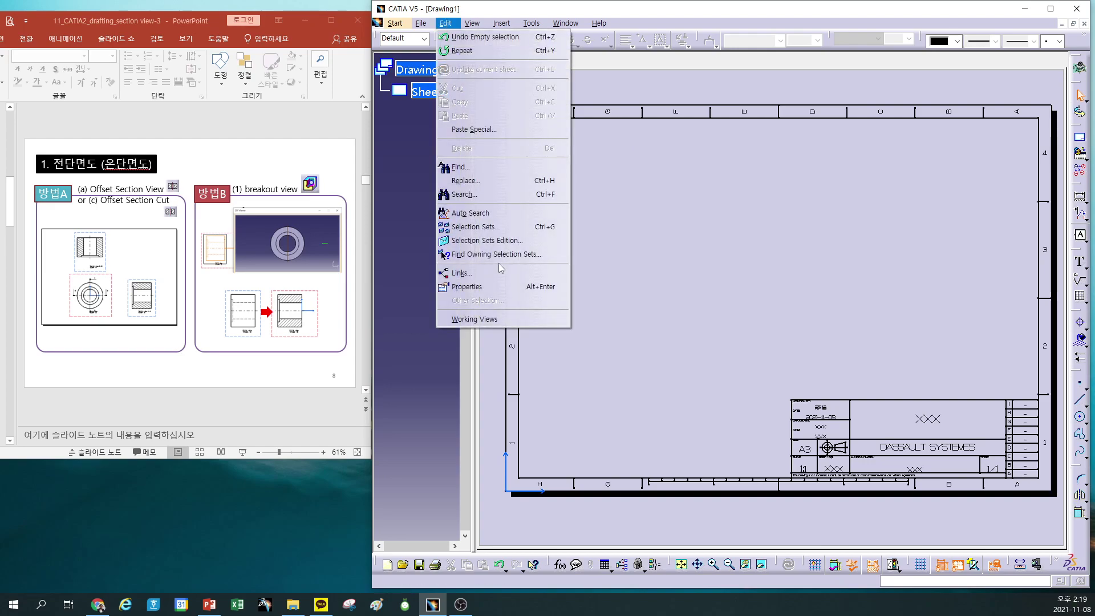
{"action": "left_click", "coordinate": [475, 319]}
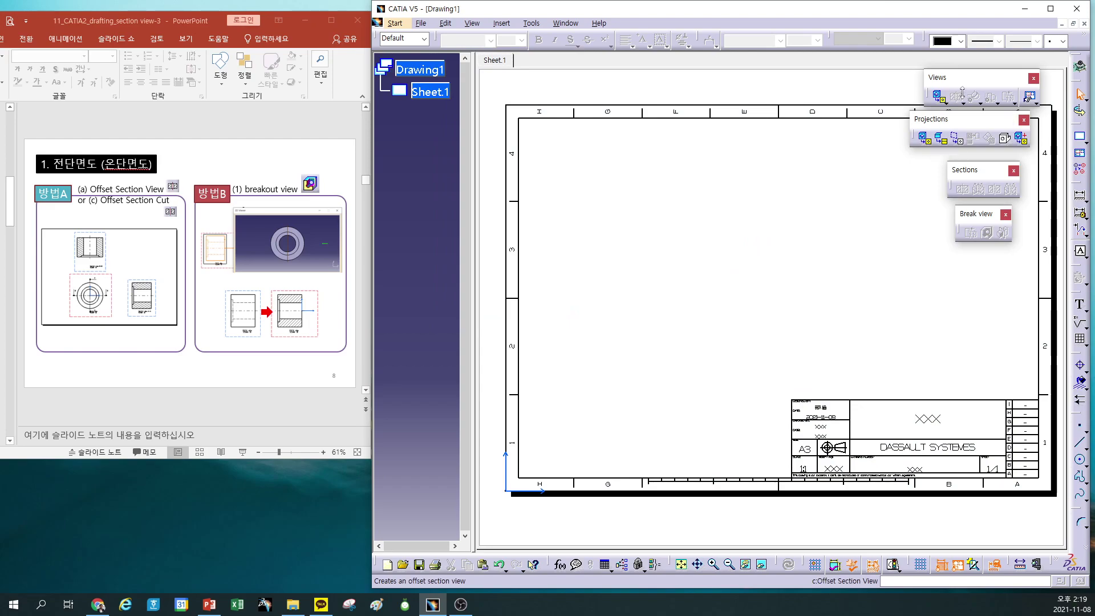
Dock the floating Projections, Views and Sections toolbars
{"action": "double_click", "coordinate": [975, 120]}
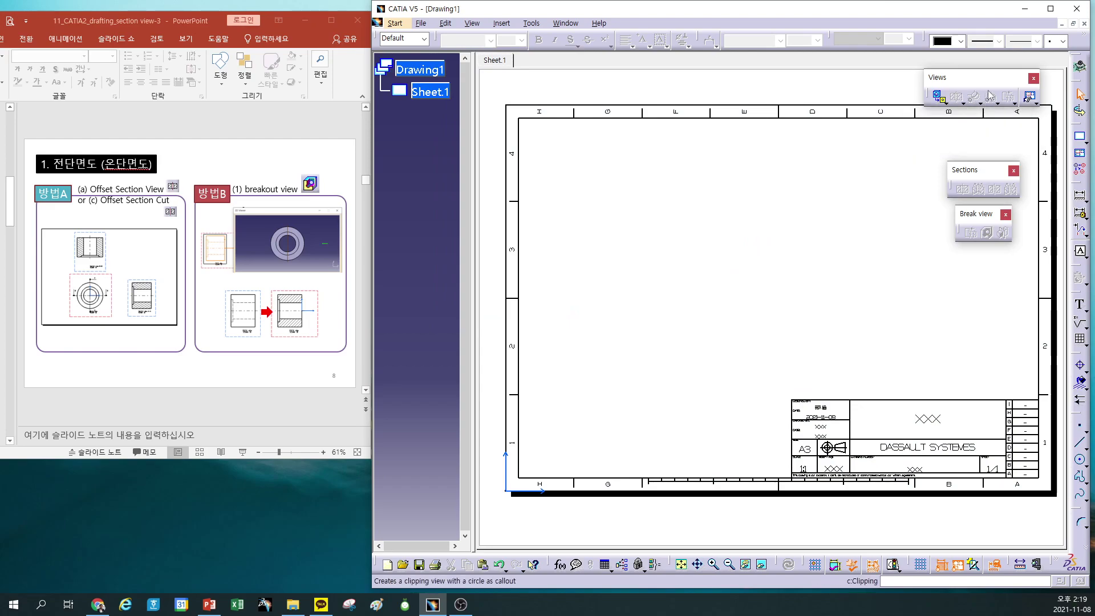
{"action": "double_click", "coordinate": [992, 78]}
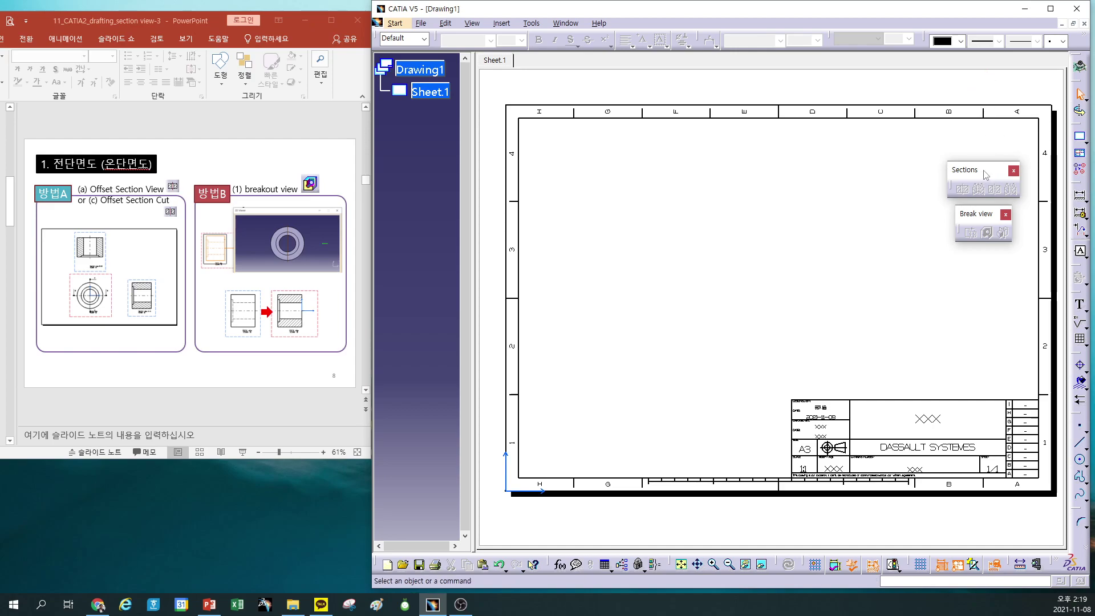
{"action": "double_click", "coordinate": [988, 170]}
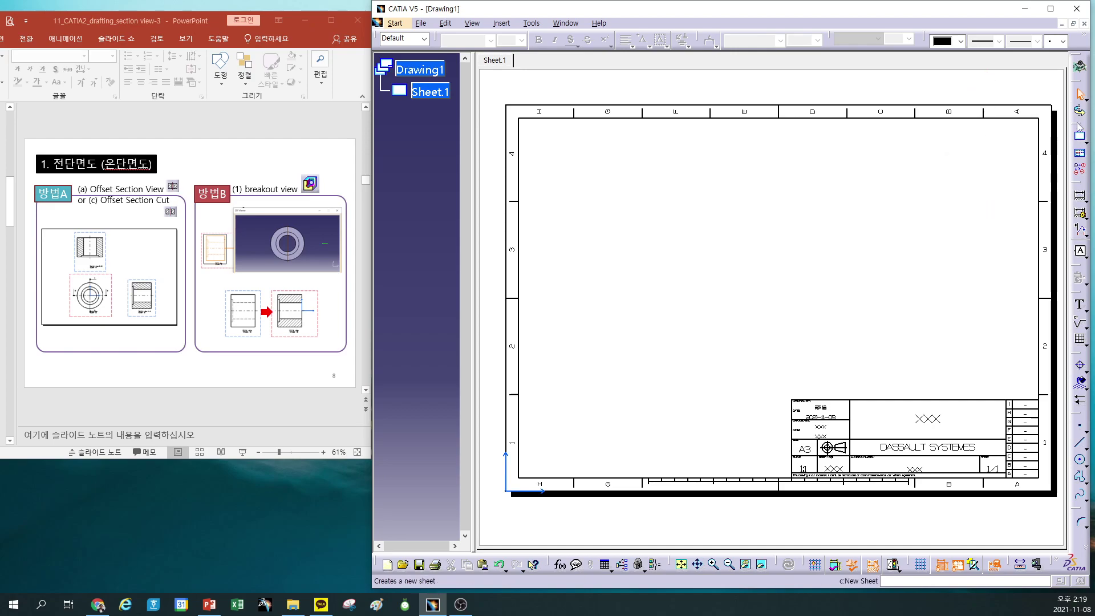
Restore the position of all toolbars through the Customize dialog
{"action": "left_click", "coordinate": [531, 23]}
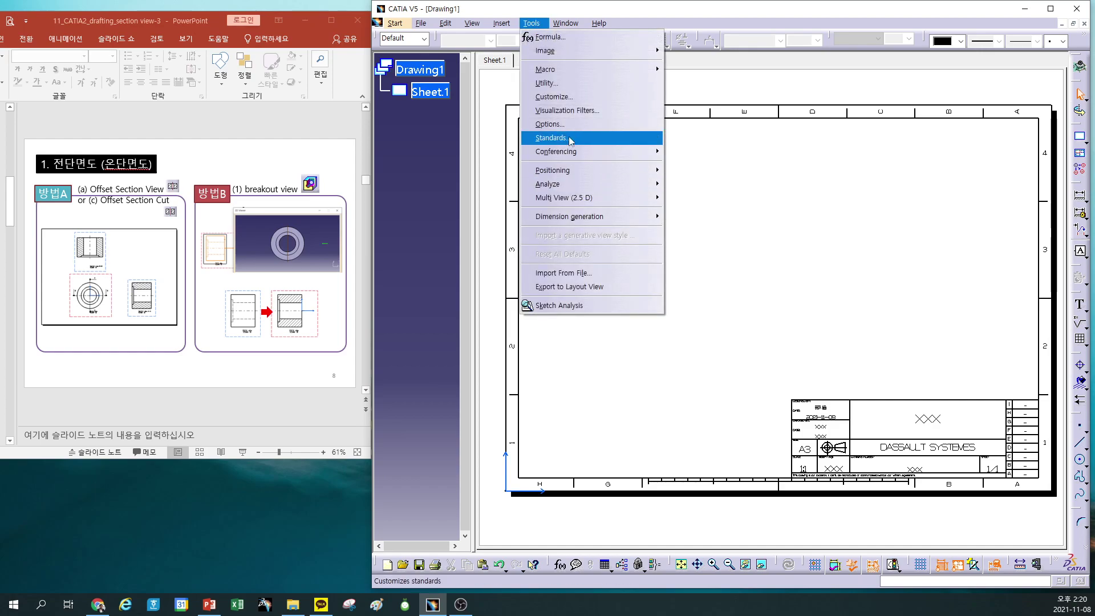
{"action": "left_click", "coordinate": [568, 97]}
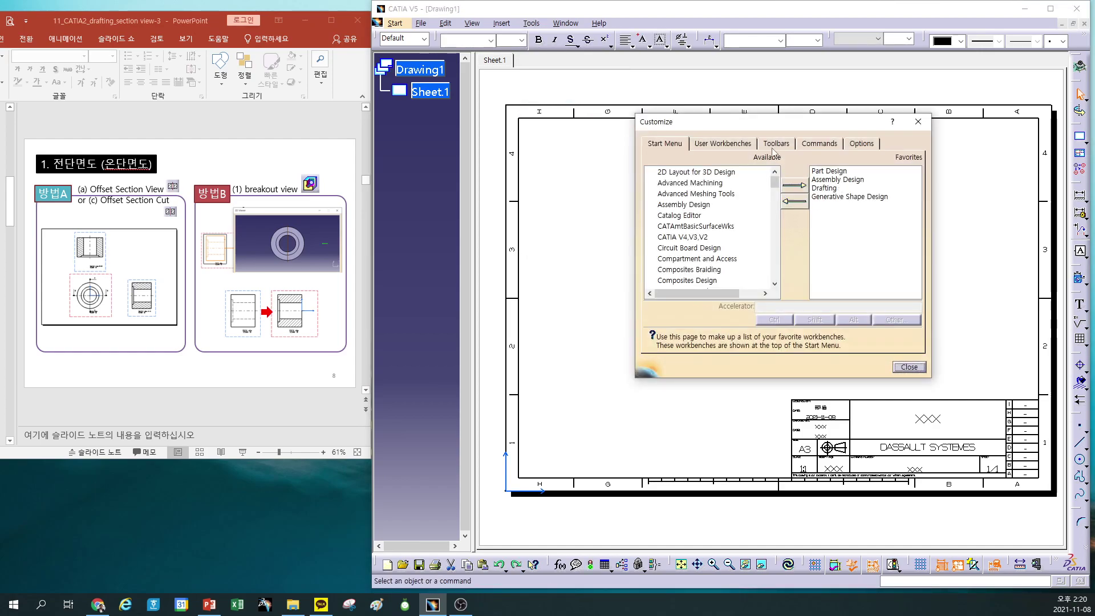
{"action": "left_click", "coordinate": [774, 146]}
{"action": "left_click", "coordinate": [883, 228]}
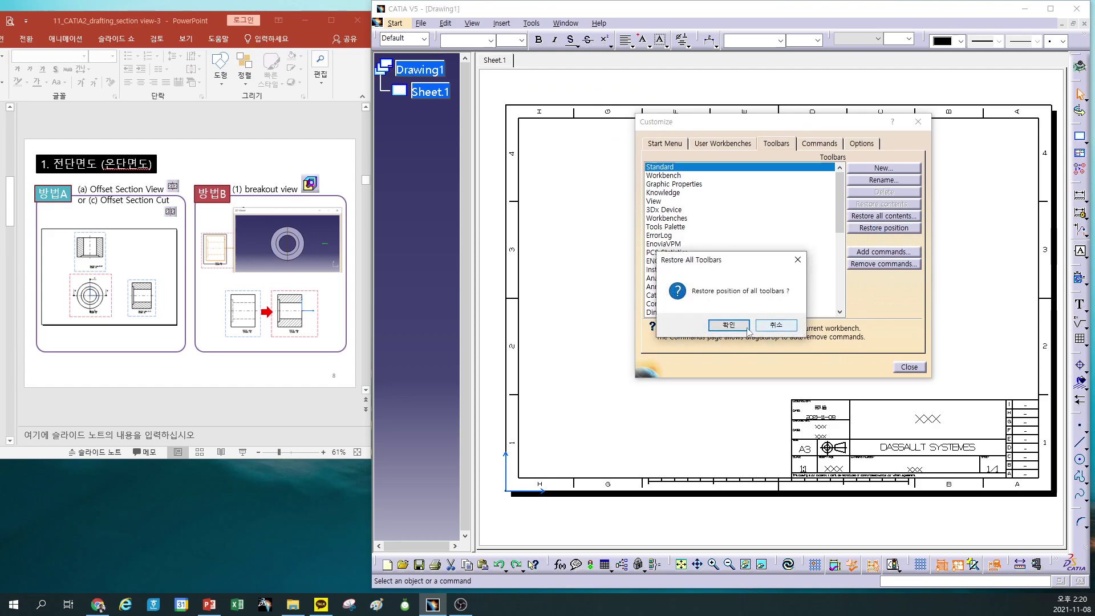
{"action": "left_click", "coordinate": [756, 320]}
{"action": "left_click", "coordinate": [909, 367]}
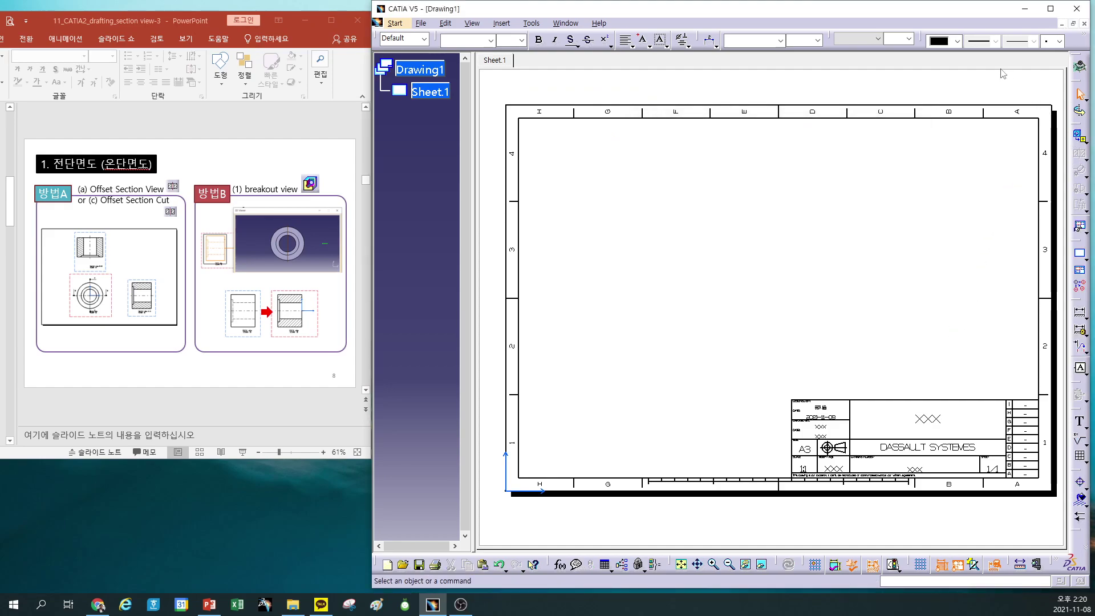
Float the Views toolbar and the detached Projections toolbar over the drawing area
{"action": "left_click_drag", "start_coordinate": [921, 84], "coordinate": [935, 84]}
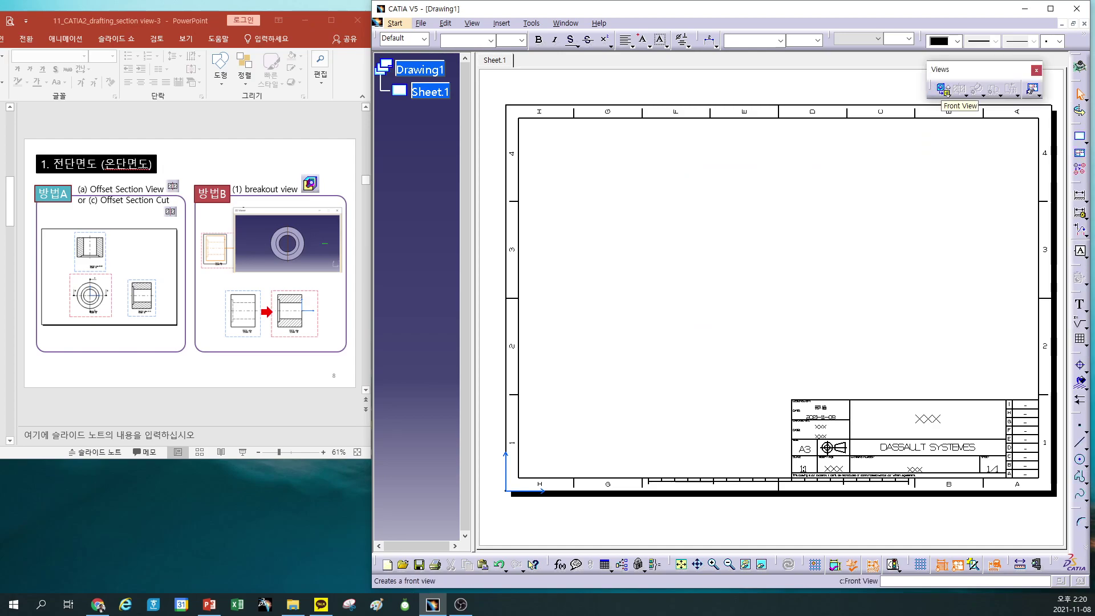
{"action": "left_click", "coordinate": [948, 94]}
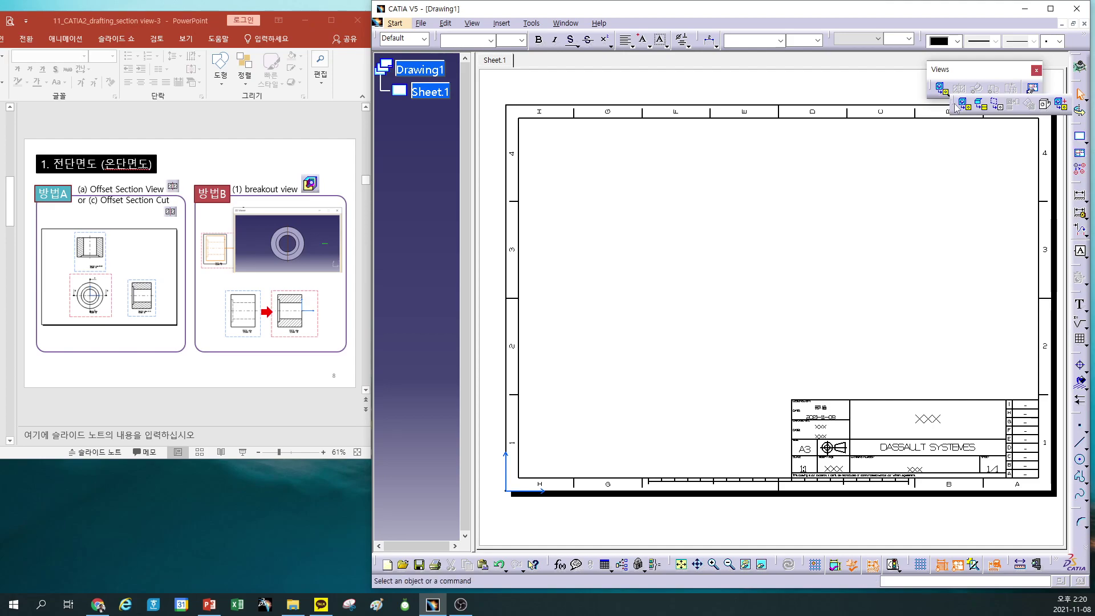
{"action": "left_click_drag", "start_coordinate": [940, 147], "coordinate": [944, 140]}
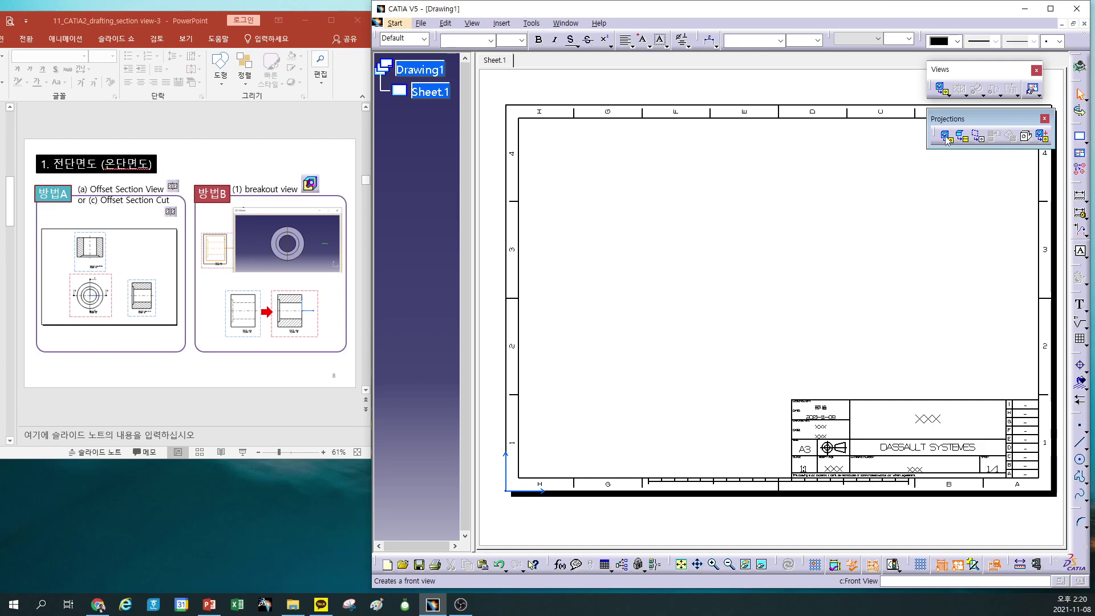
Create a front view of the hollow cylinder from its chamfered end face and move it toward the sheet's left side
{"action": "left_click", "coordinate": [946, 137]}
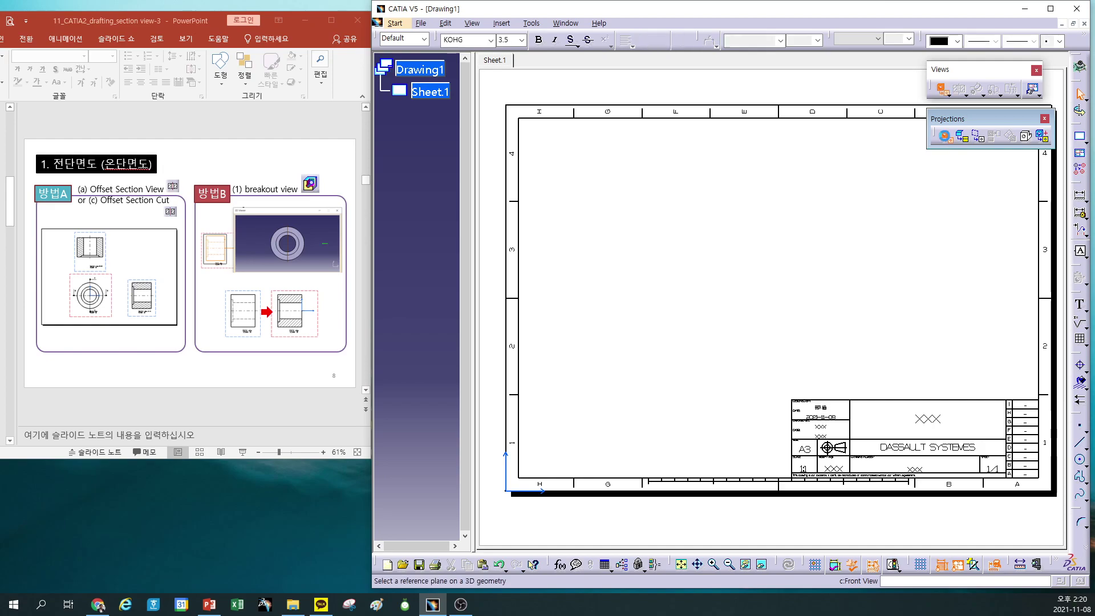
{"action": "left_click", "coordinate": [566, 23]}
{"action": "left_click", "coordinate": [588, 97]}
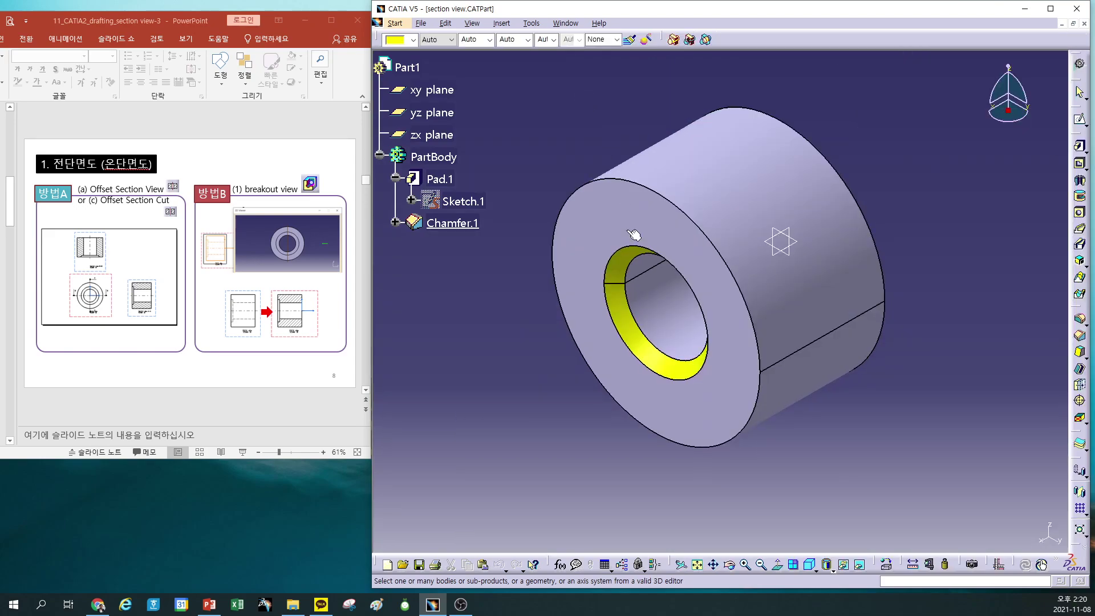
{"action": "left_click", "coordinate": [833, 337]}
{"action": "left_click", "coordinate": [909, 313]}
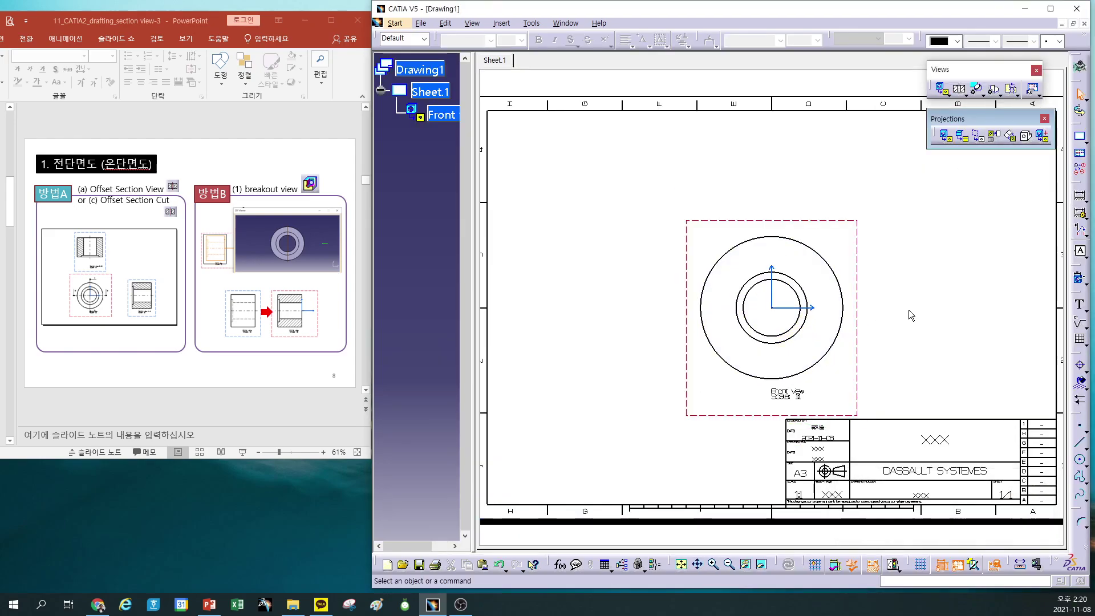
{"action": "middle_click_drag", "start_coordinate": [908, 313], "coordinate": [881, 338]}
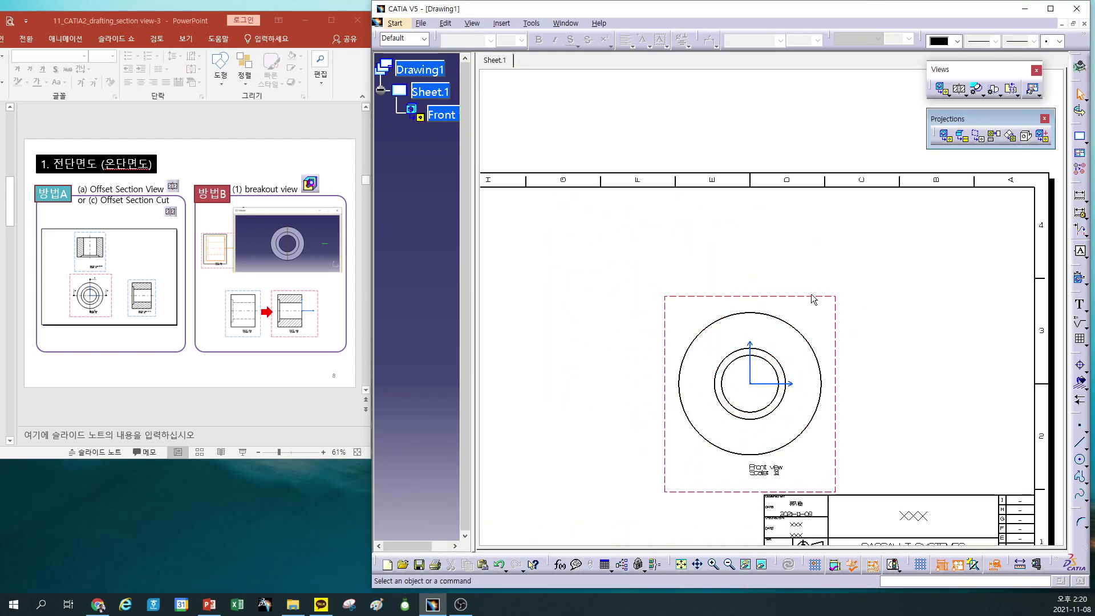
{"action": "left_click_drag", "start_coordinate": [811, 297], "coordinate": [709, 283]}
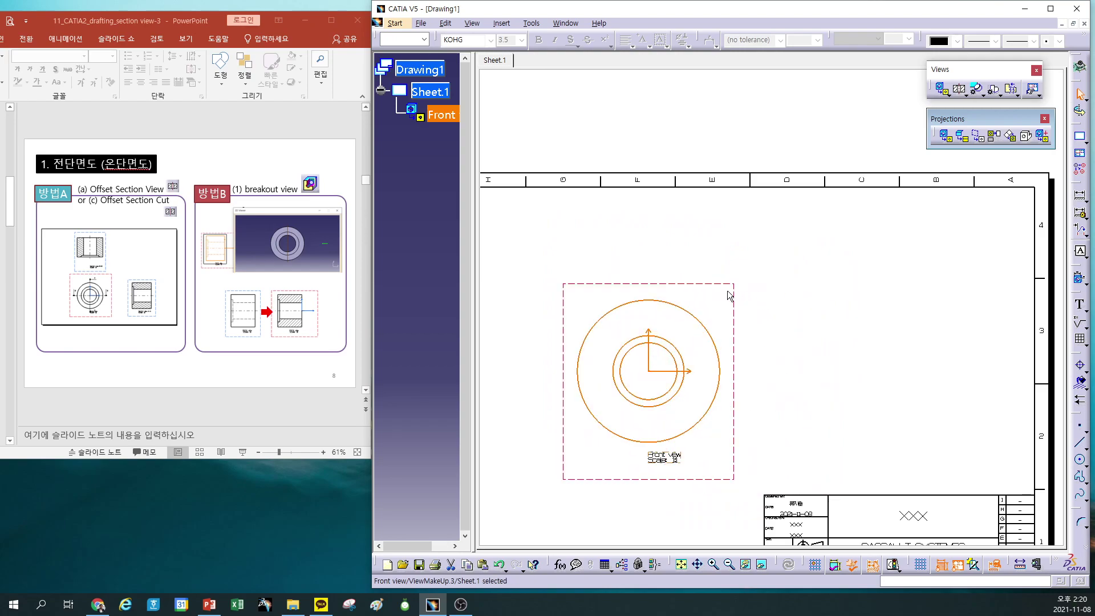
Project a right view and a top view from the front view of the cylinder
{"action": "left_click", "coordinate": [989, 135]}
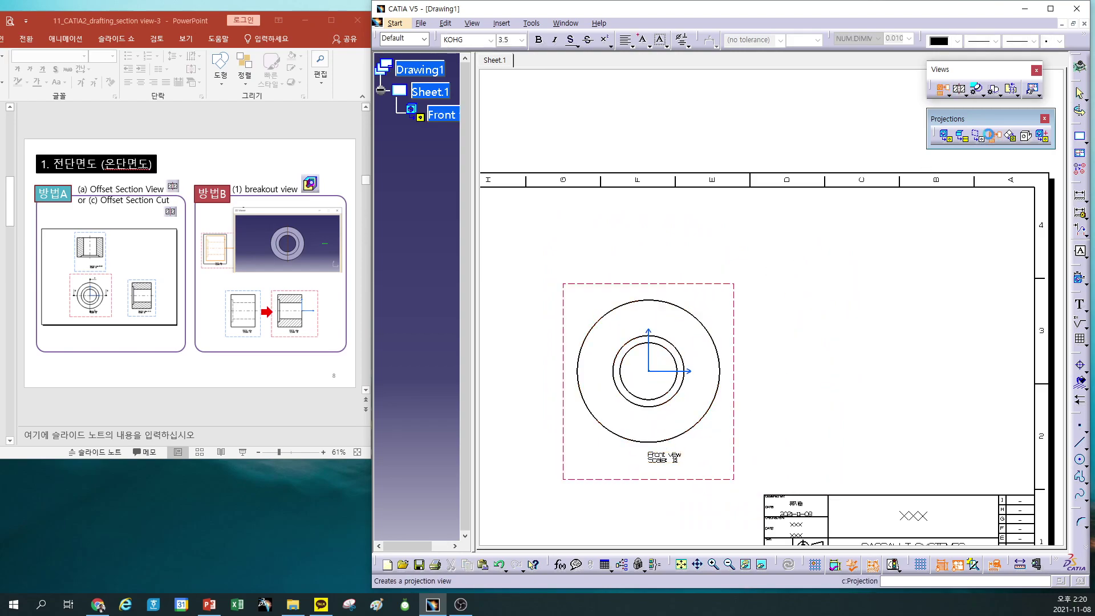
{"action": "left_click", "coordinate": [847, 354]}
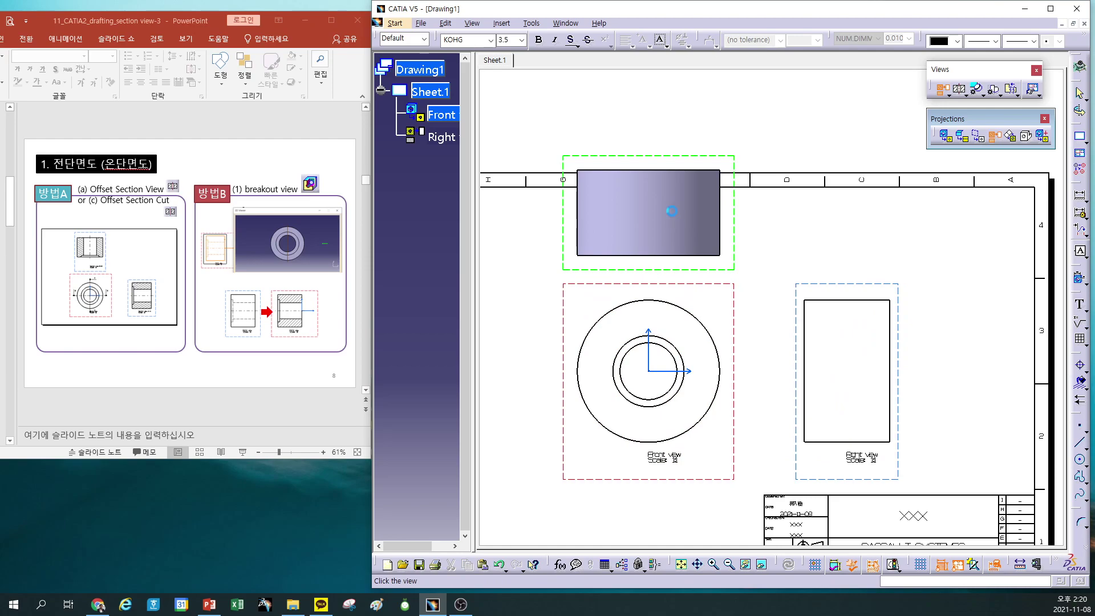
{"action": "left_click", "coordinate": [672, 211]}
{"action": "middle_click_drag", "start_coordinate": [838, 257], "coordinate": [838, 281], "text": "ctrl"}
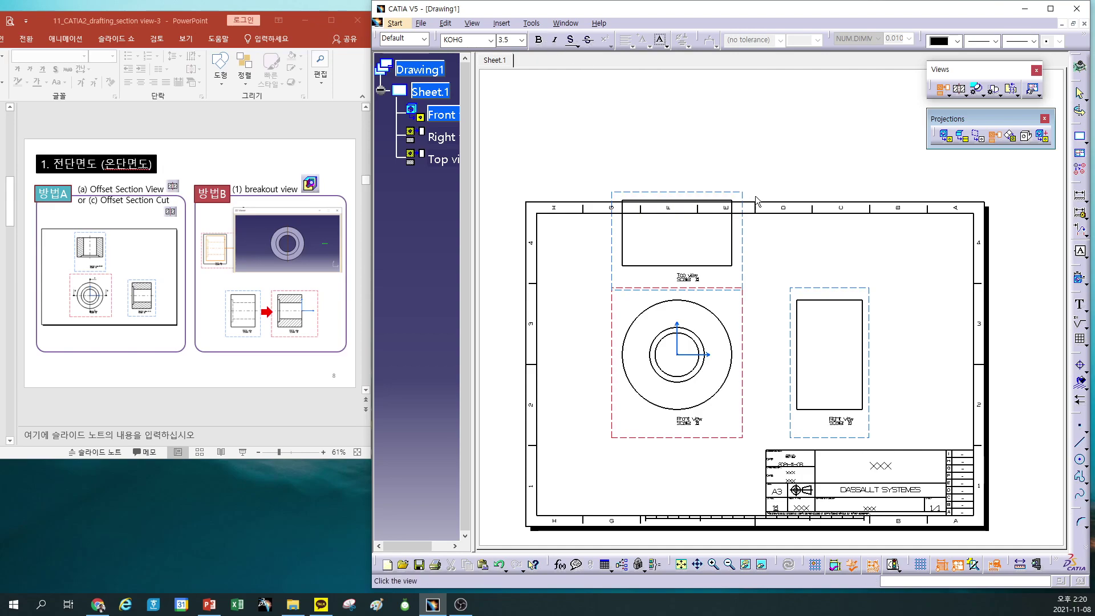
{"action": "left_click", "coordinate": [804, 160]}
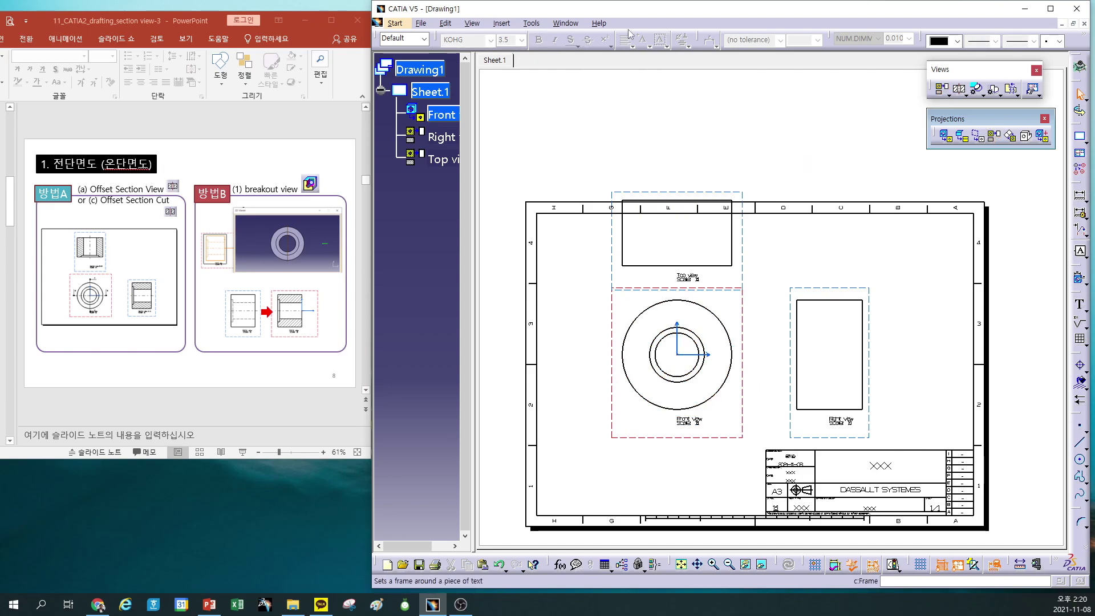
In the section view part, set the pad sketch's outer circle diameter to 60 mm and inner circle diameter to 30 mm
{"action": "left_click", "coordinate": [566, 23]}
{"action": "left_click", "coordinate": [596, 97]}
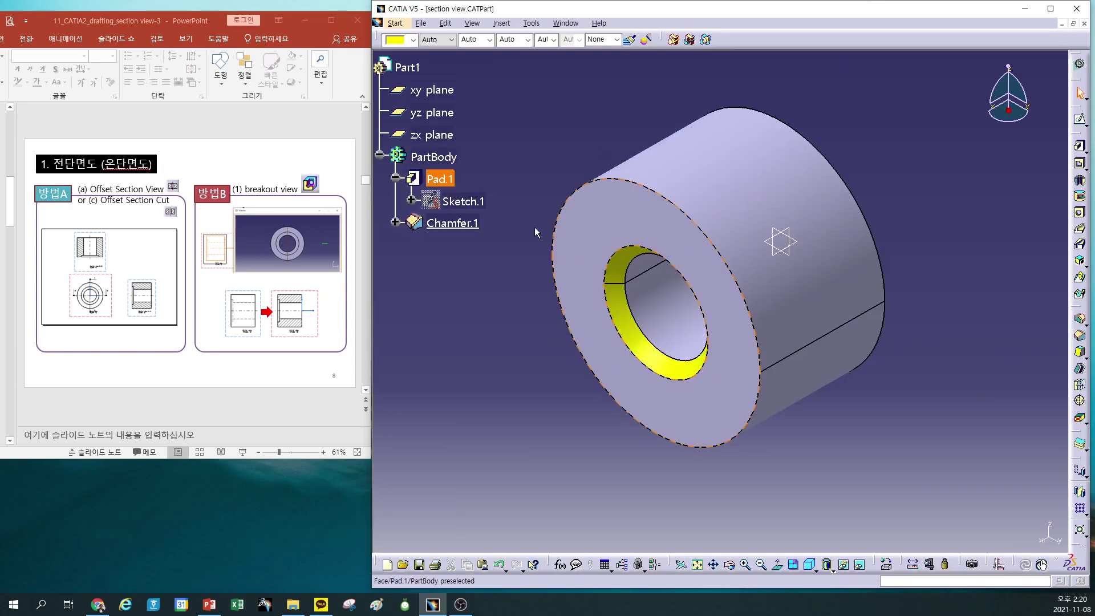
{"action": "double_click", "coordinate": [462, 201]}
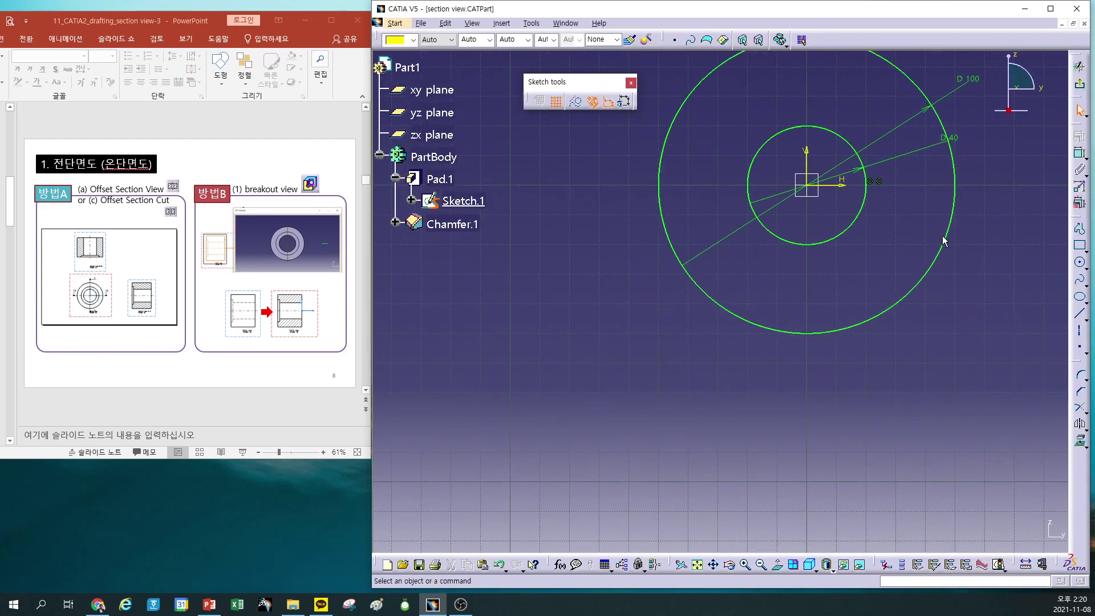
{"action": "double_click", "coordinate": [933, 154]}
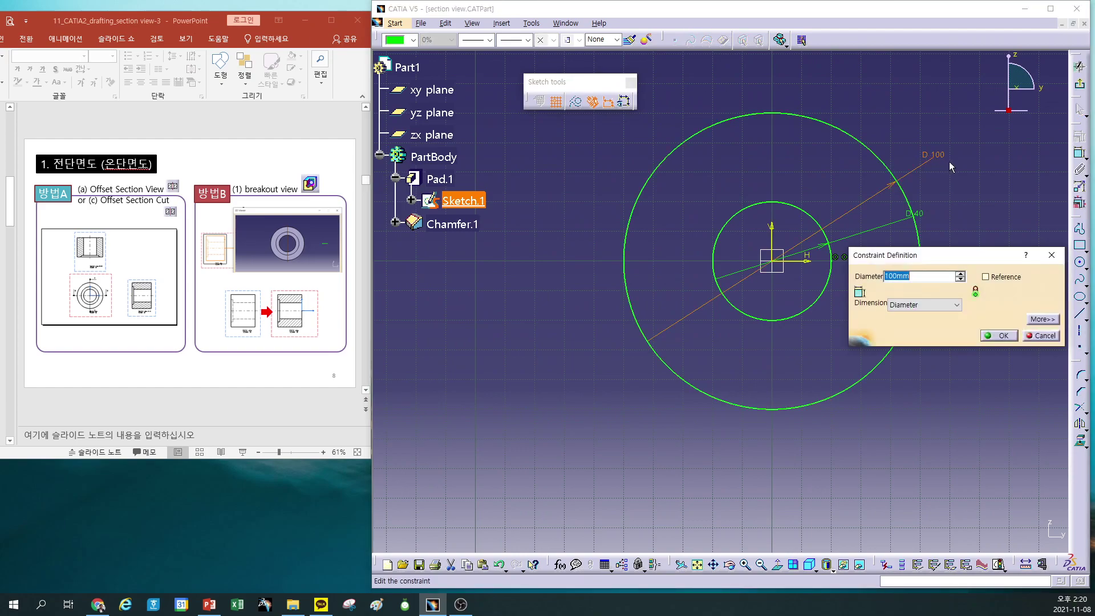
{"action": "type", "text": "60"}
{"action": "key", "text": "Return"}
{"action": "double_click", "coordinate": [923, 220]}
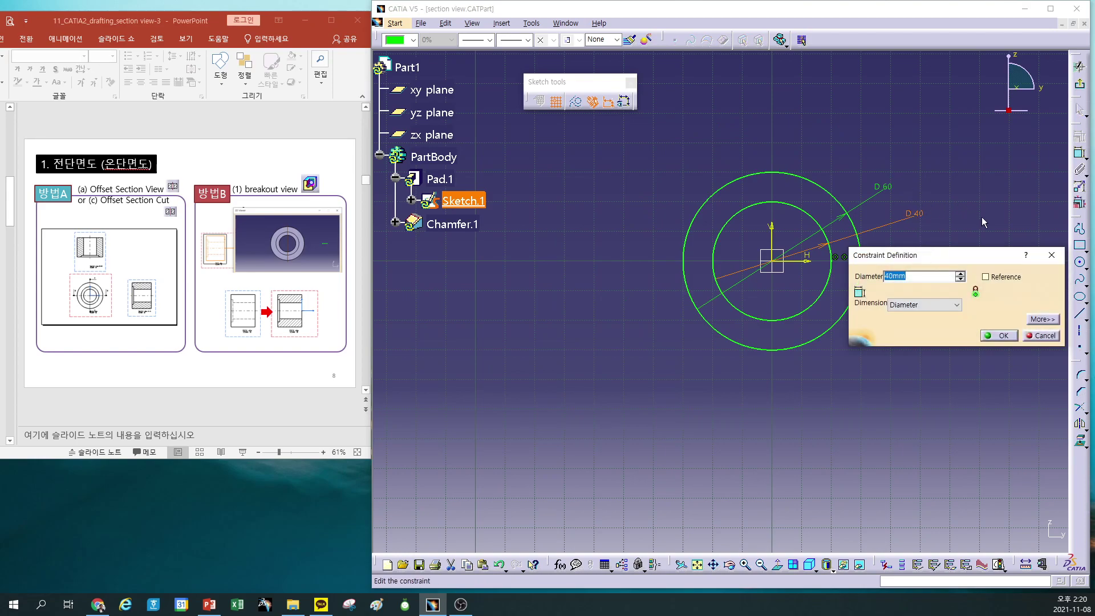
{"action": "type", "text": "30"}
{"action": "key", "text": "Return"}
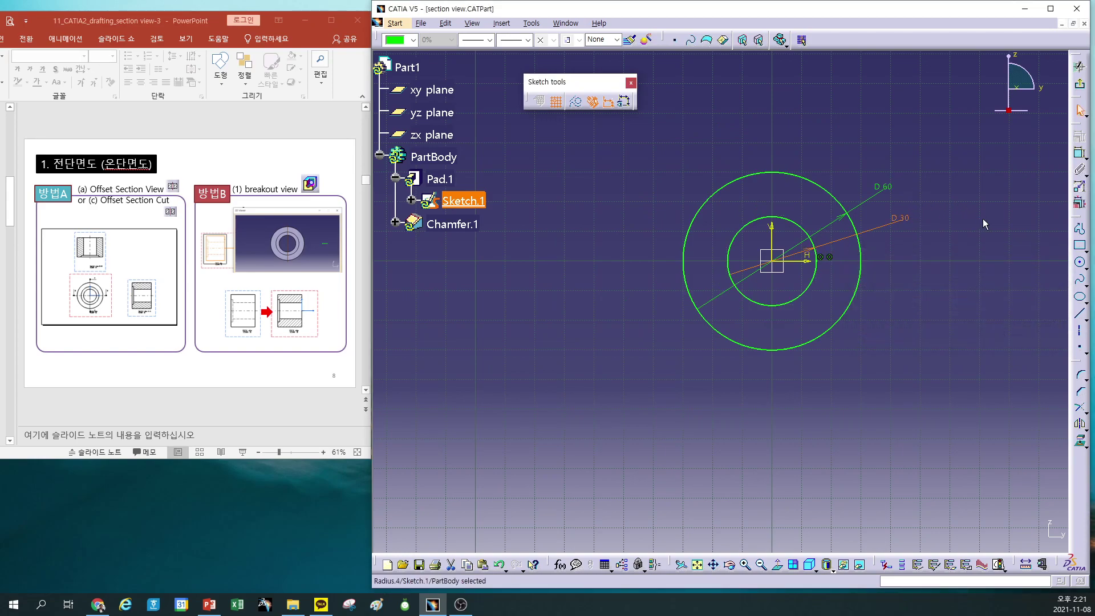
{"action": "left_click", "coordinate": [1080, 84]}
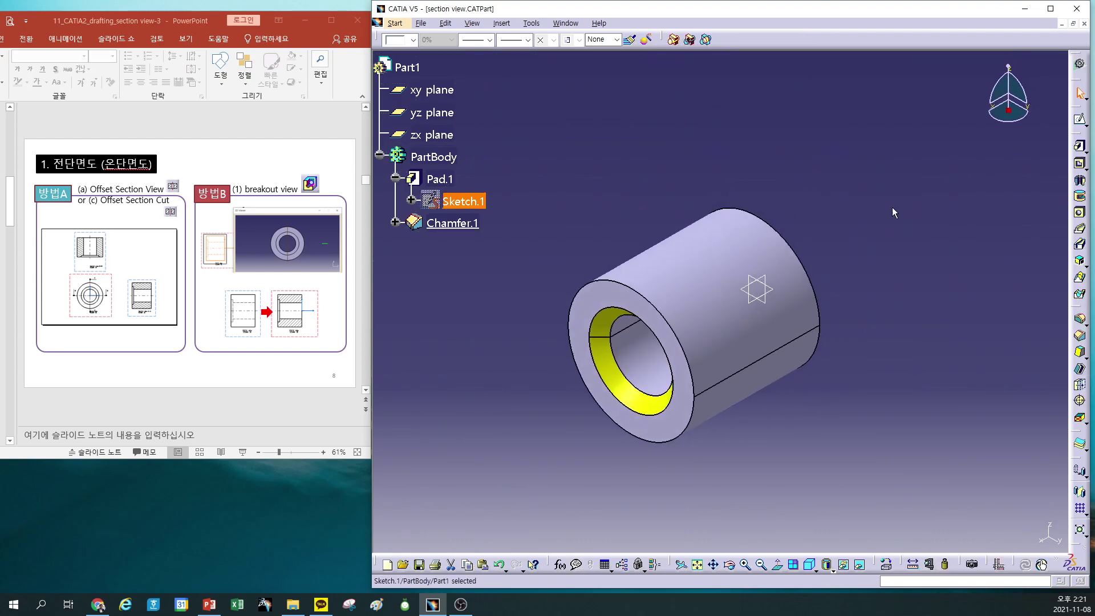
Set the cylinder pad's length to 40 mm and save the part
{"action": "double_click", "coordinate": [440, 179]}
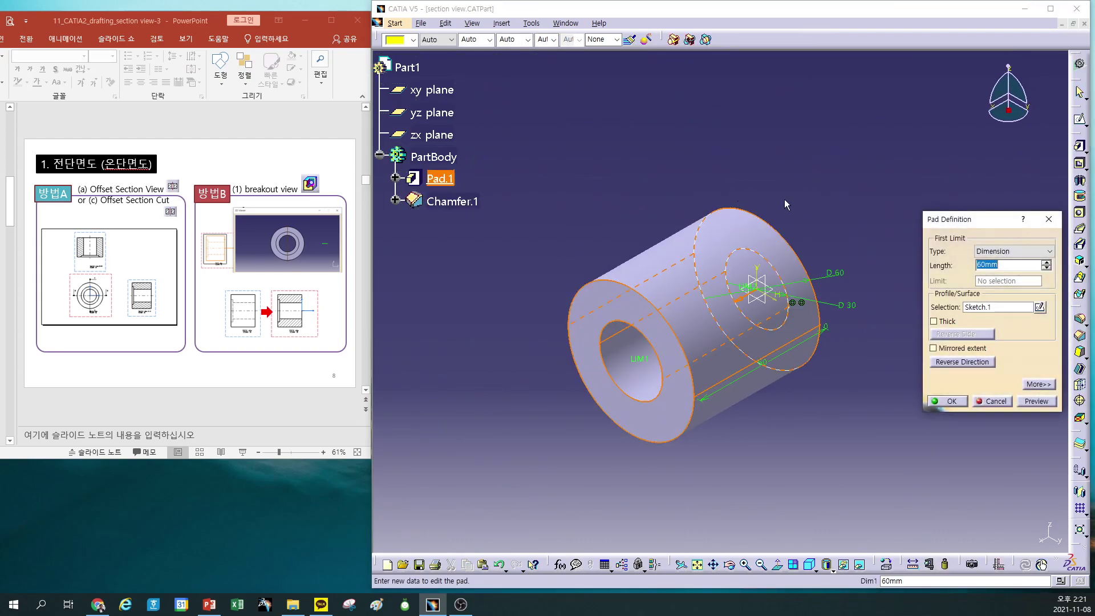
{"action": "type", "text": "40"}
{"action": "key", "text": "Return"}
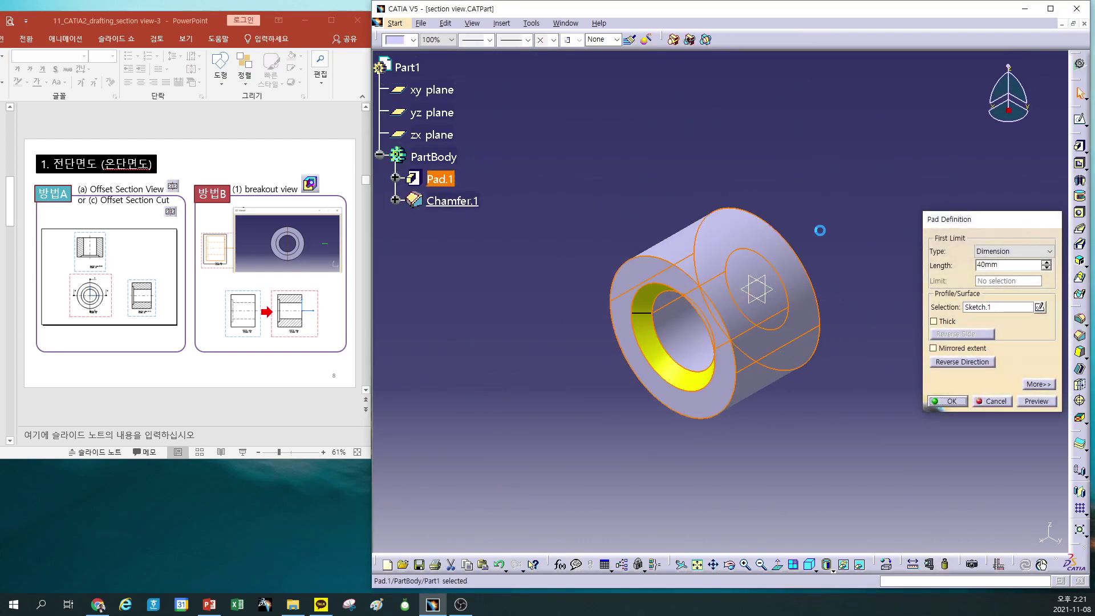
{"action": "left_click", "coordinate": [560, 23]}
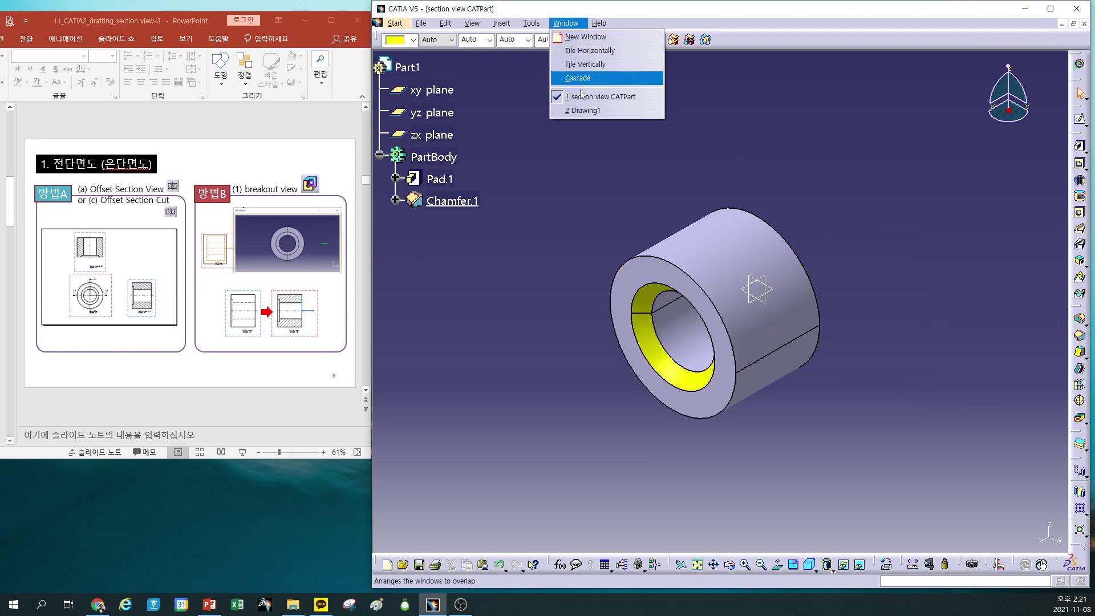
{"action": "left_click", "coordinate": [561, 151]}
{"action": "left_click", "coordinate": [422, 23]}
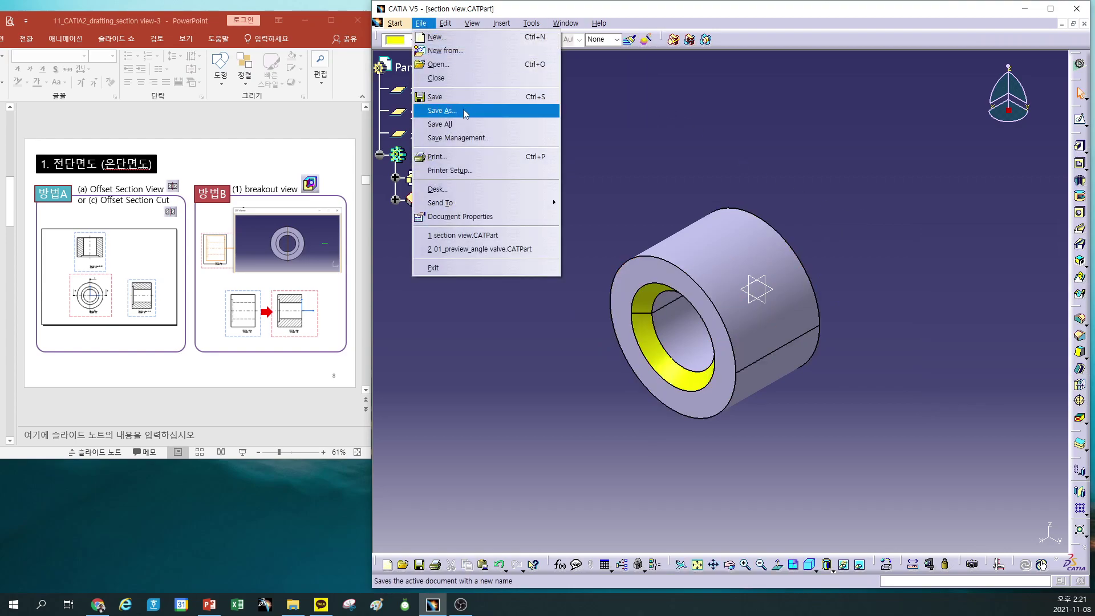
{"action": "left_click", "coordinate": [459, 99]}
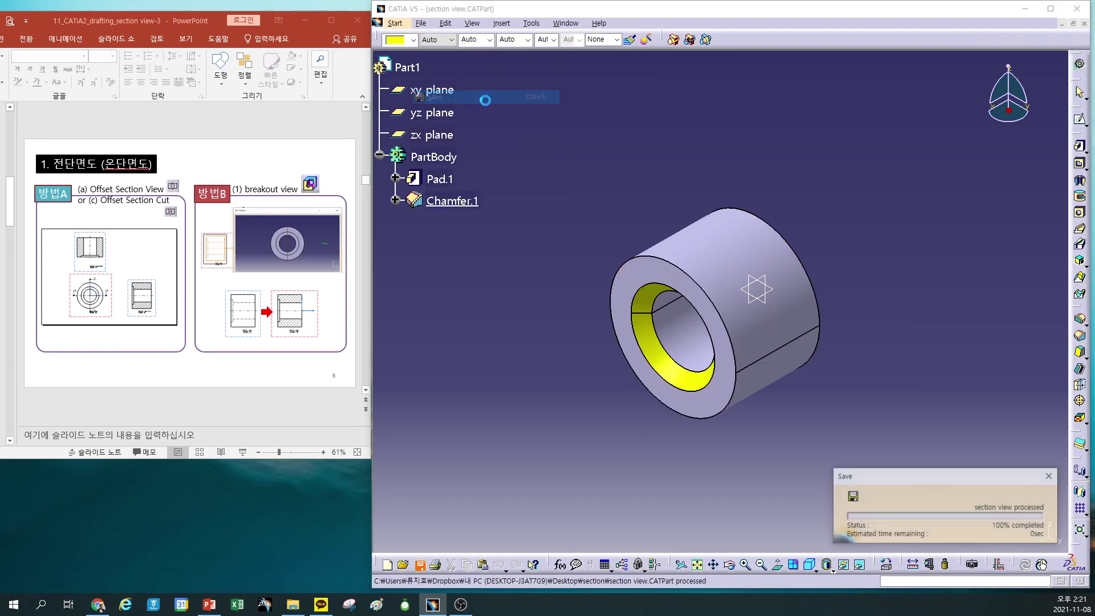
Return to Drawing1, update the sheet, and move the front view with its projections so the top view fits inside the border
{"action": "left_click", "coordinate": [567, 23]}
{"action": "left_click", "coordinate": [585, 111]}
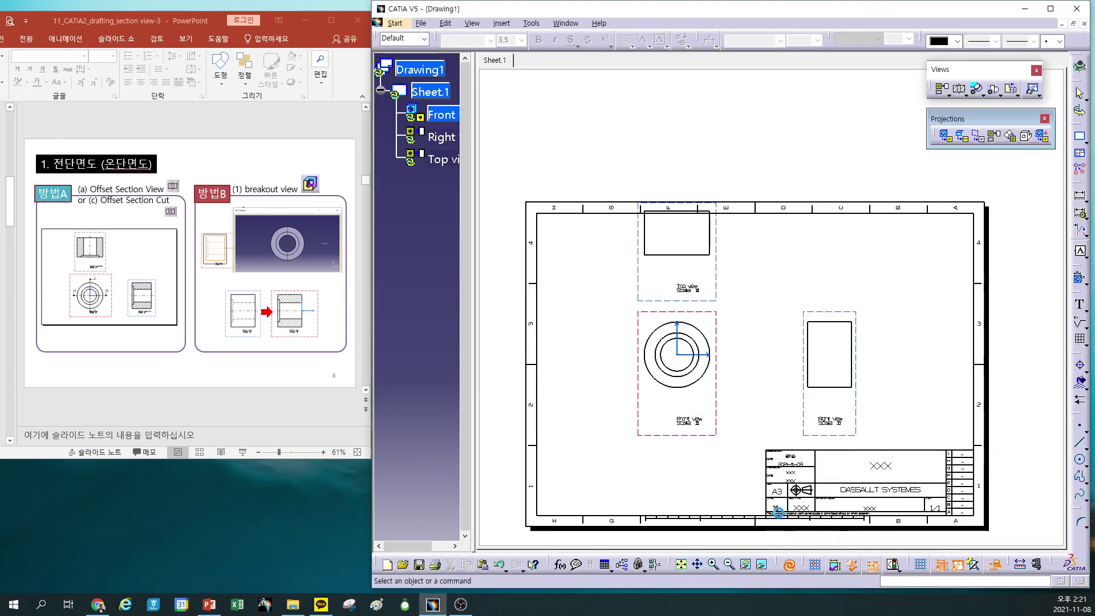
{"action": "left_click", "coordinate": [789, 565]}
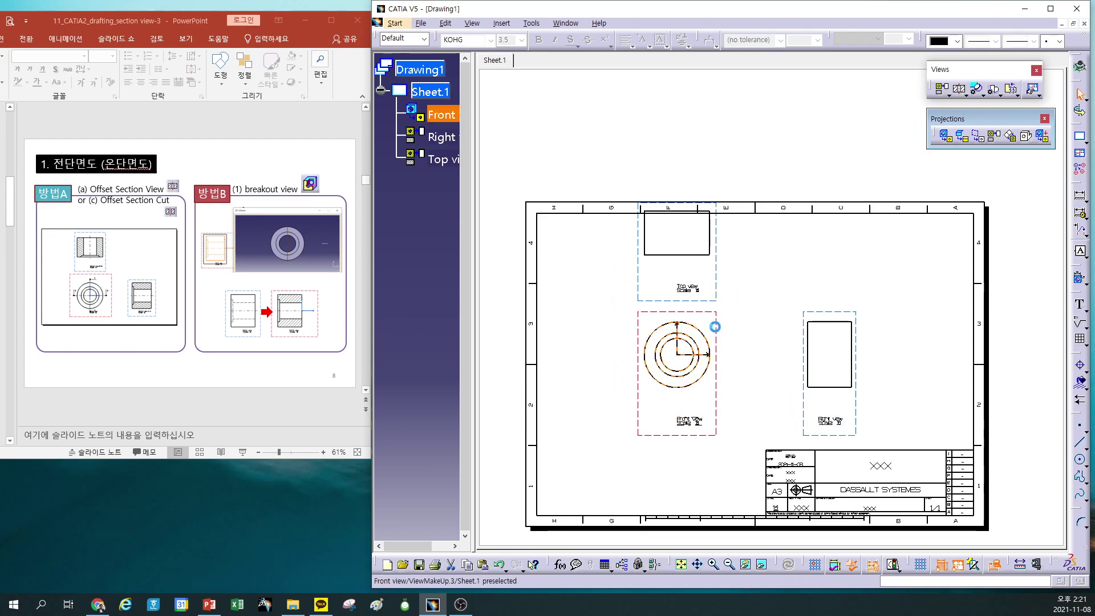
{"action": "left_click_drag", "start_coordinate": [720, 333], "coordinate": [737, 362]}
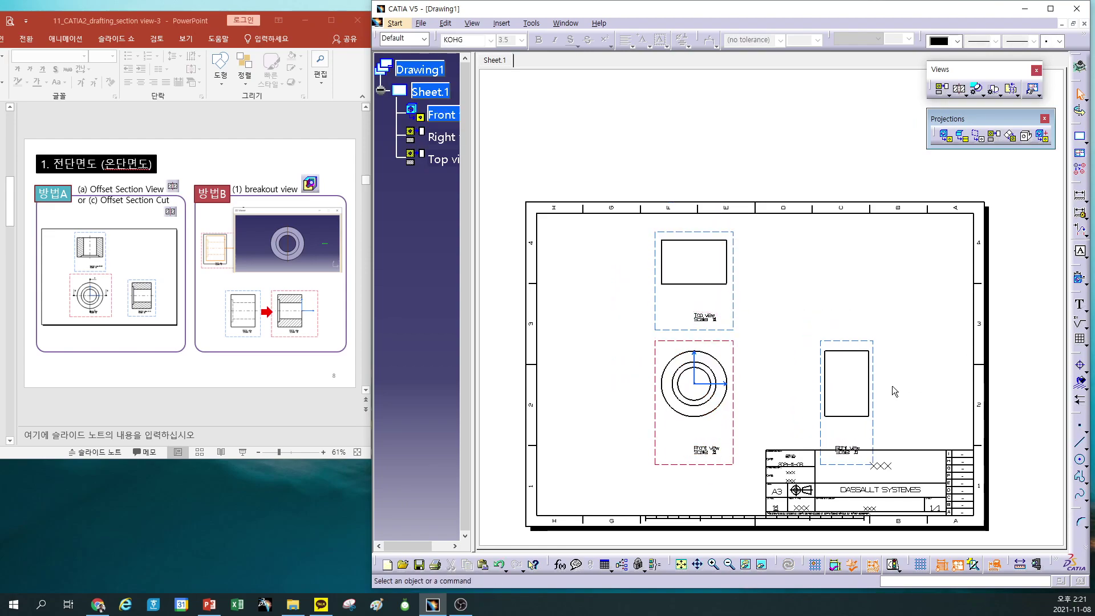
{"action": "left_click_drag", "start_coordinate": [727, 421], "coordinate": [749, 418]}
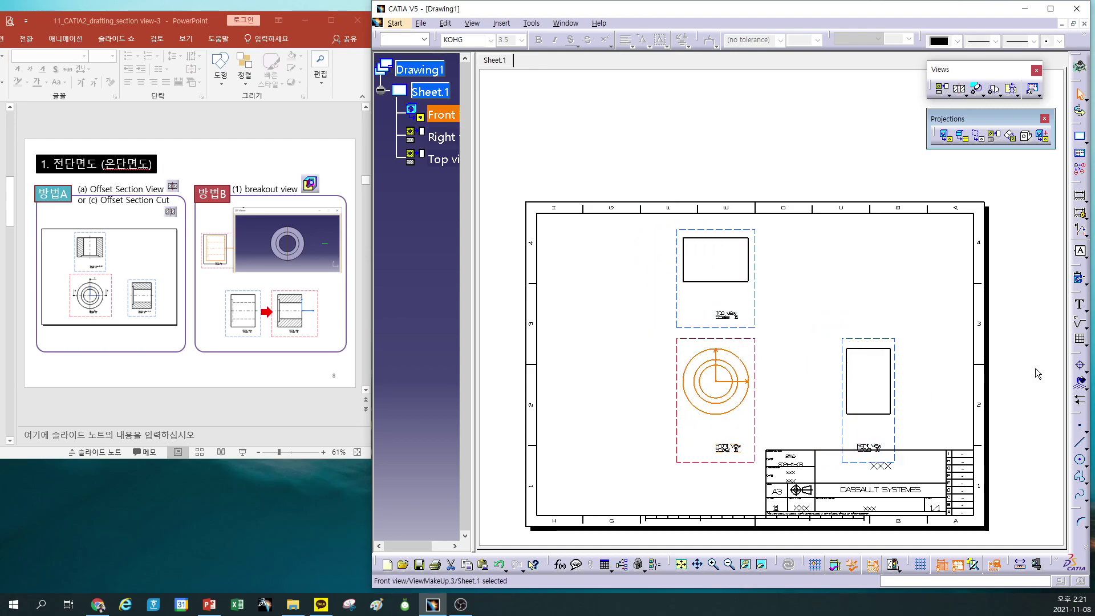
Create an isometric view from the cylinder's chamfered end face and place it above the right view
{"action": "middle_click_drag", "start_coordinate": [1036, 369], "coordinate": [1037, 362]}
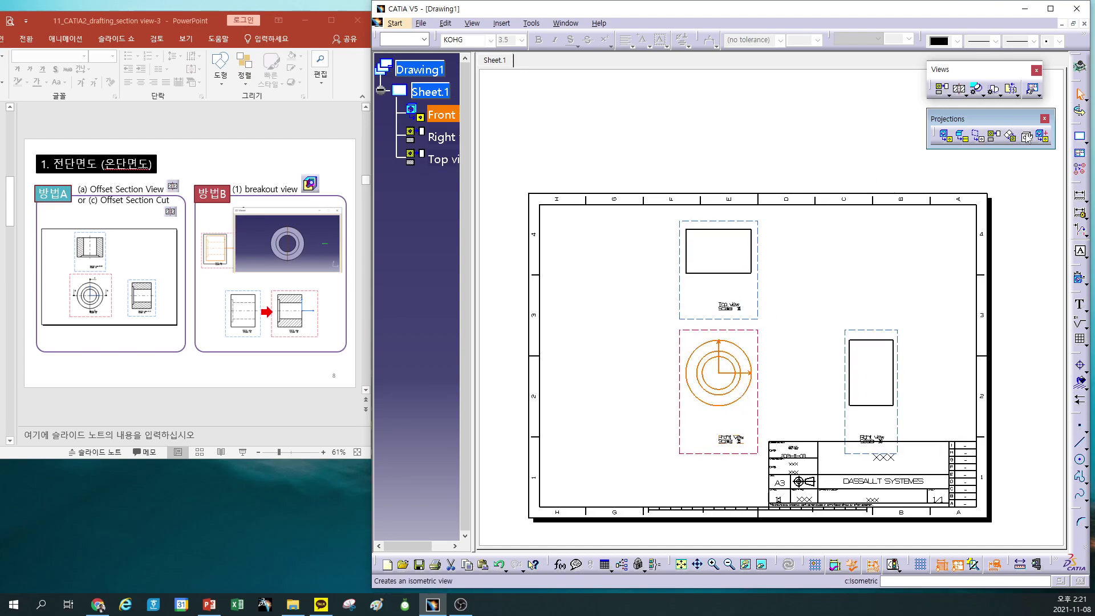
{"action": "key", "text": "Escape"}
{"action": "left_click", "coordinate": [566, 22]}
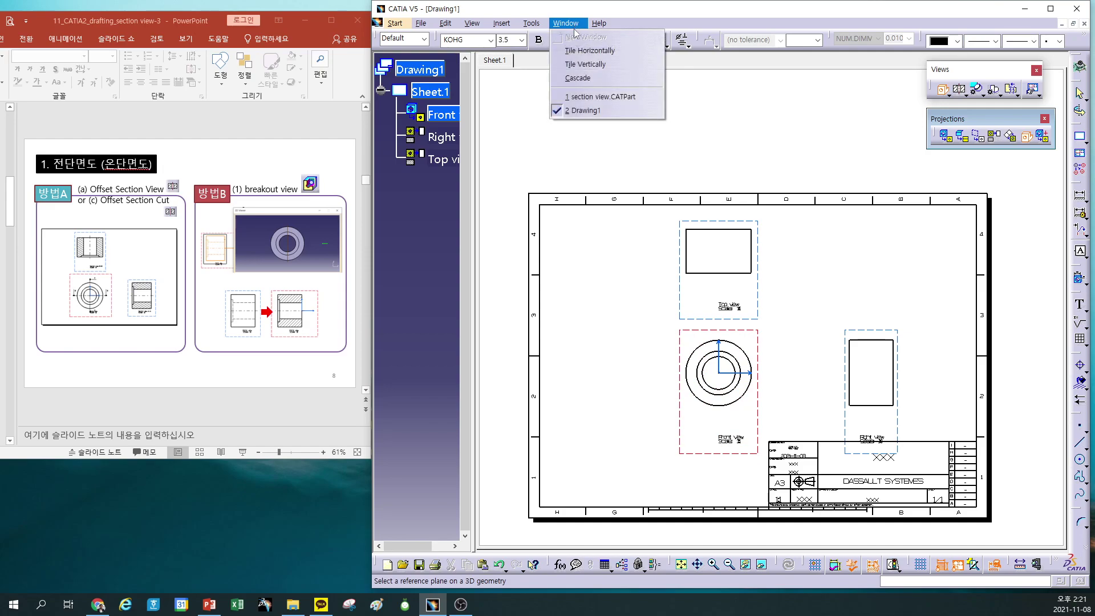
{"action": "left_click", "coordinate": [591, 97]}
{"action": "left_click", "coordinate": [659, 279]}
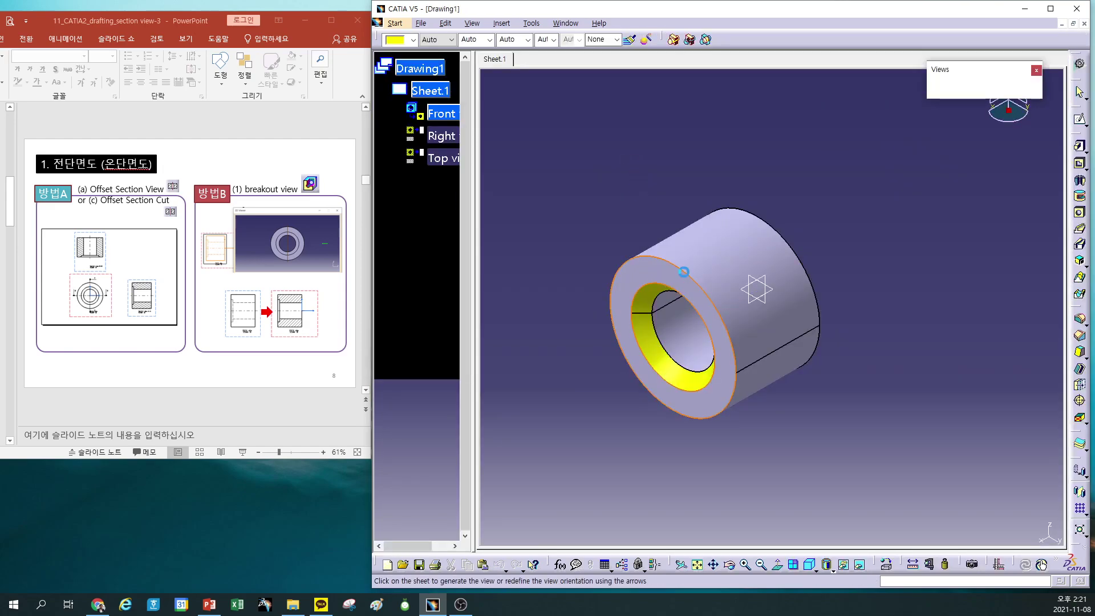
{"action": "left_click", "coordinate": [943, 281]}
{"action": "mouse_move", "coordinate": [954, 330]}
{"action": "middle_mouse_down"}
{"action": "mouse_move", "coordinate": [1001, 301]}
{"action": "mouse_move", "coordinate": [854, 360]}
{"action": "mouse_move", "coordinate": [938, 360]}
{"action": "mouse_move", "coordinate": [944, 341]}
{"action": "middle_mouse_up"}
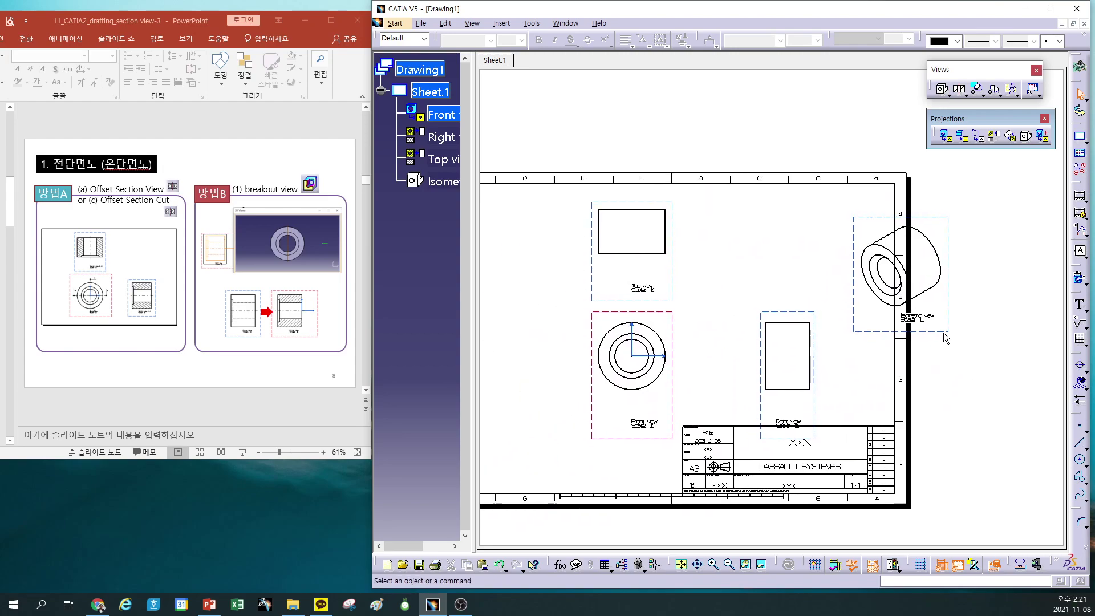
{"action": "left_click_drag", "start_coordinate": [945, 337], "coordinate": [823, 313]}
{"action": "middle_click_drag", "start_coordinate": [970, 358], "coordinate": [1010, 374]}
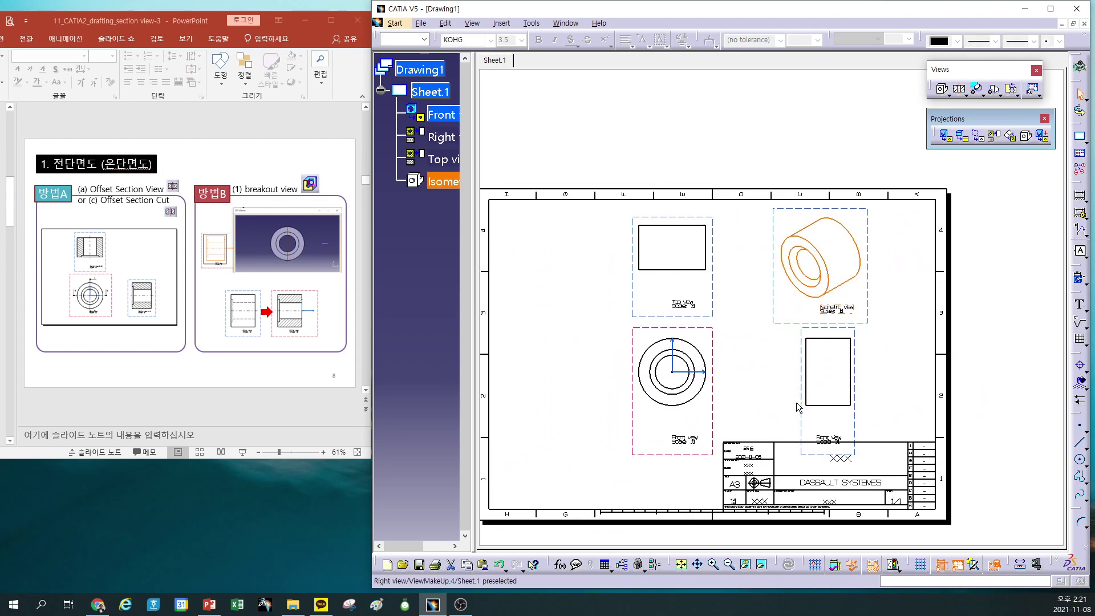
{"action": "mouse_move", "coordinate": [796, 402]}
{"action": "middle_mouse_down"}
{"action": "mouse_move", "coordinate": [885, 374]}
{"action": "mouse_move", "coordinate": [866, 380]}
{"action": "middle_mouse_up"}
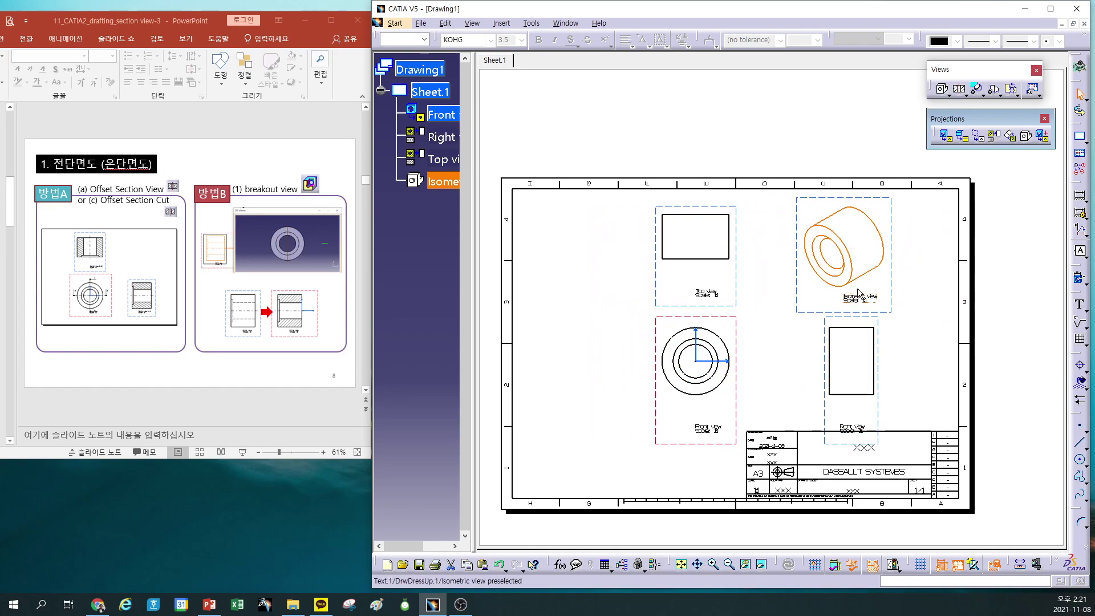
{"action": "left_click", "coordinate": [1017, 363]}
{"action": "middle_click_drag", "start_coordinate": [1019, 367], "coordinate": [1037, 359]}
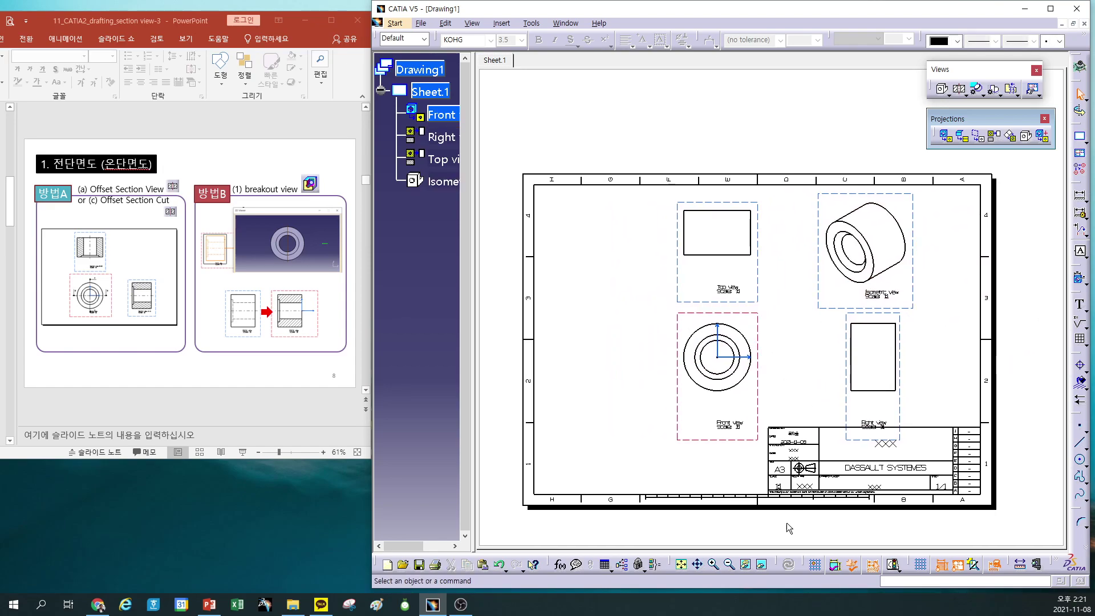
Turn on hidden lines, center line, axis and thread display for the right view
{"action": "left_click", "coordinate": [713, 564]}
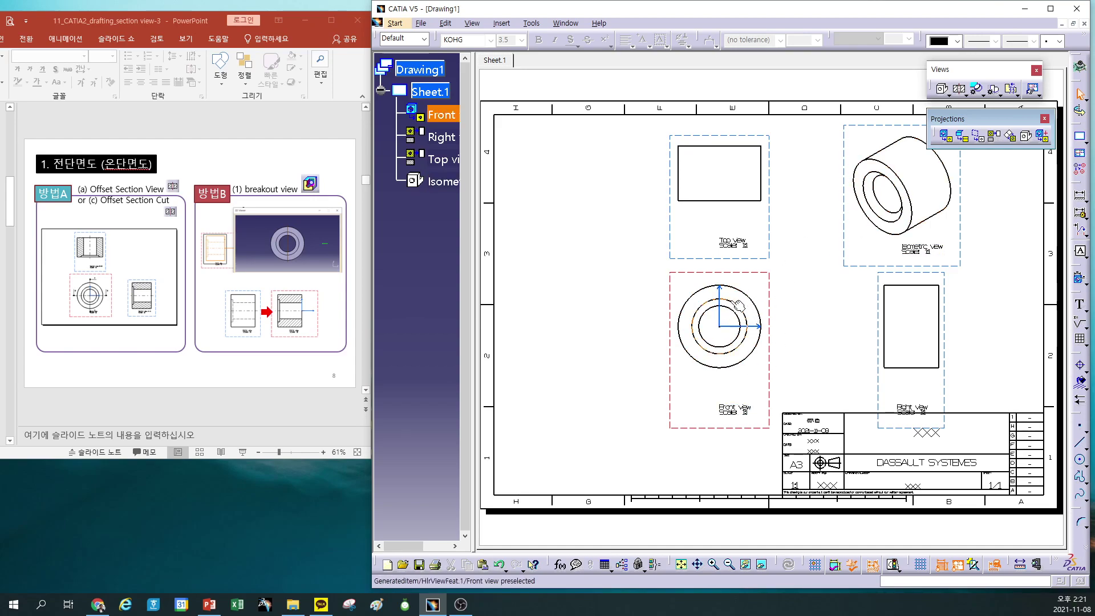
{"action": "left_click", "coordinate": [884, 290]}
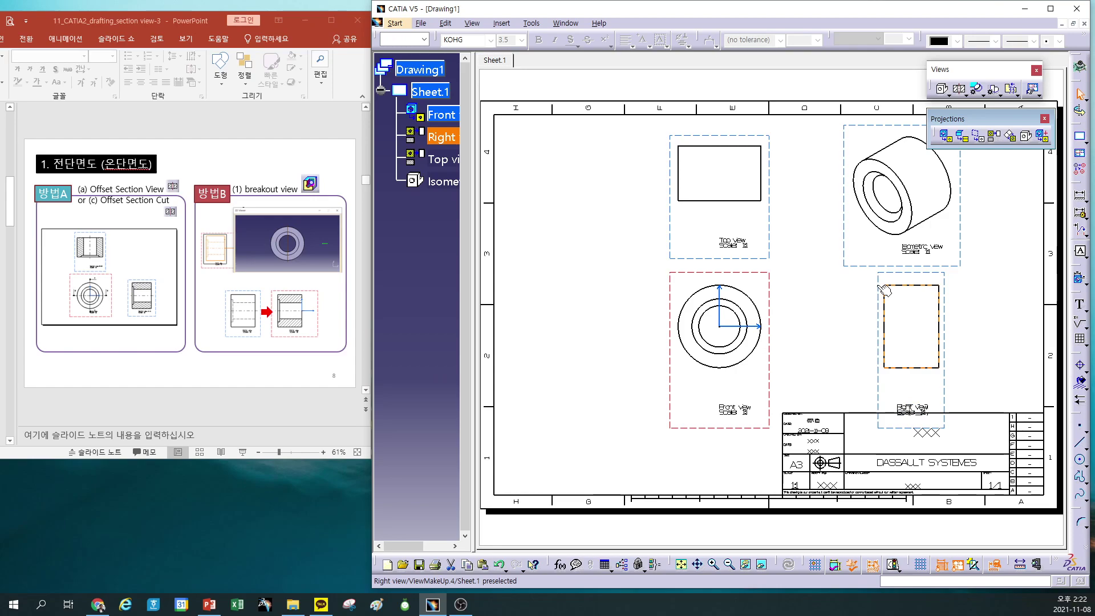
{"action": "right_click", "coordinate": [885, 291]}
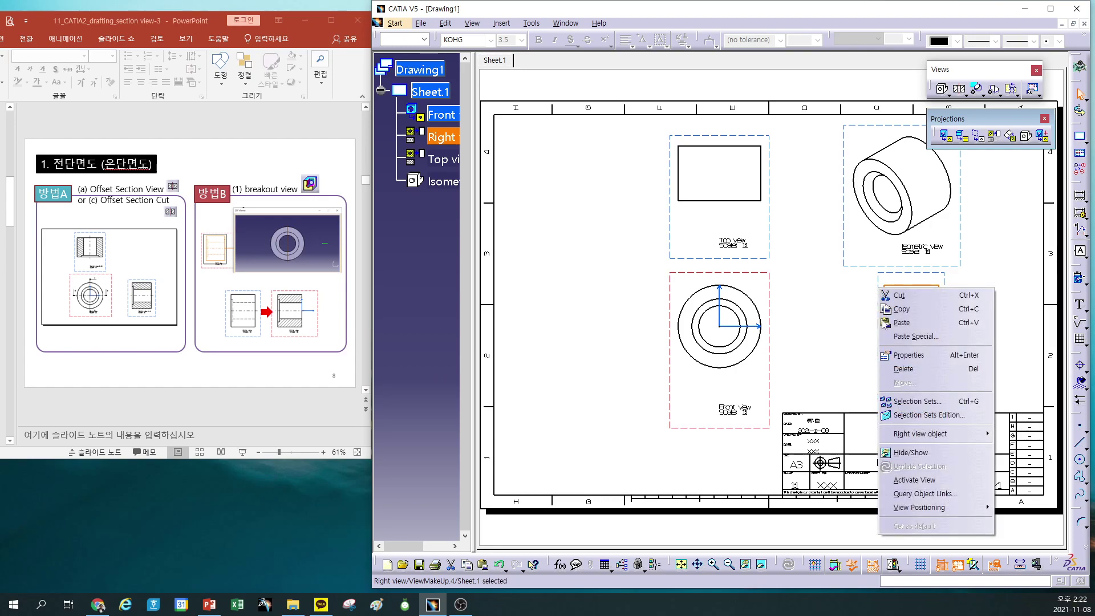
{"action": "left_click", "coordinate": [898, 356]}
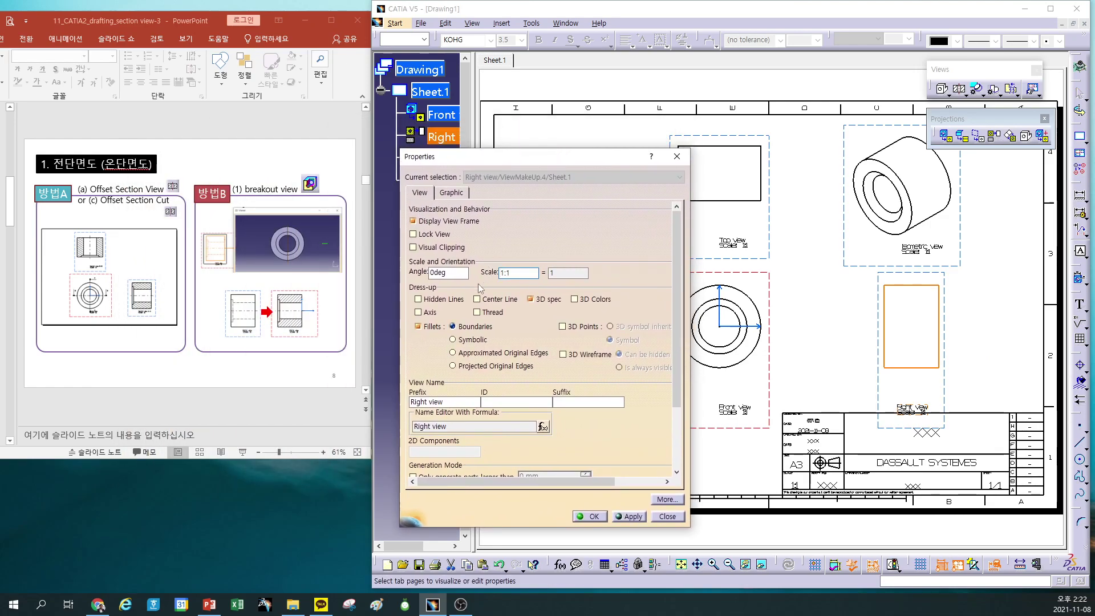
{"action": "left_click", "coordinate": [460, 302]}
{"action": "left_click", "coordinate": [485, 302]}
{"action": "left_click", "coordinate": [431, 313]}
{"action": "left_click", "coordinate": [494, 318]}
{"action": "left_click", "coordinate": [593, 517]}
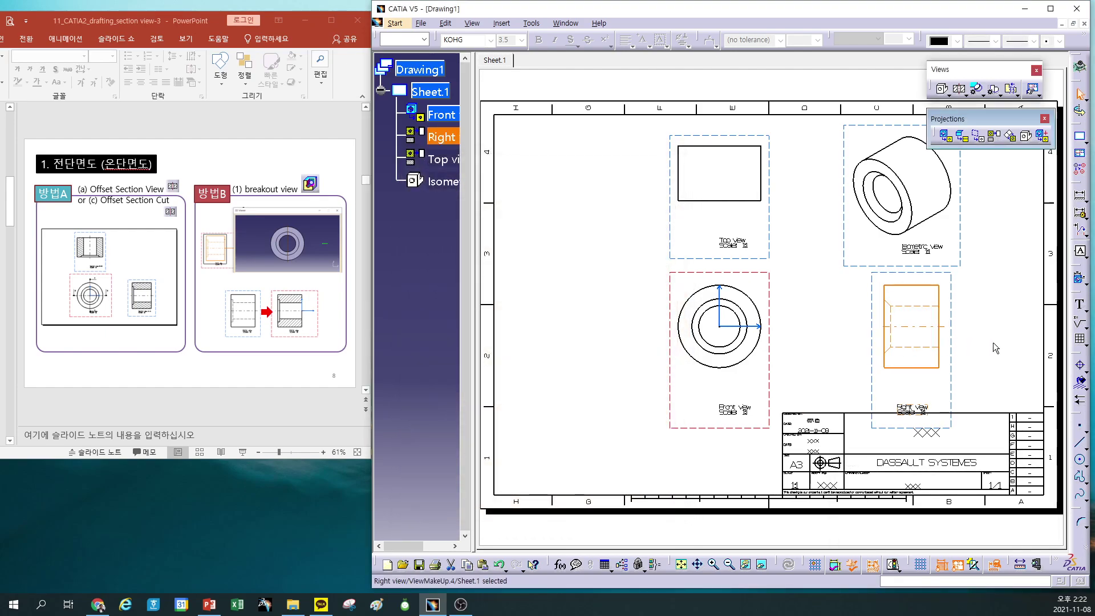
{"action": "left_click", "coordinate": [999, 345]}
Turn on hidden lines, center line, axis and thread display for the top view
{"action": "right_click", "coordinate": [770, 211]}
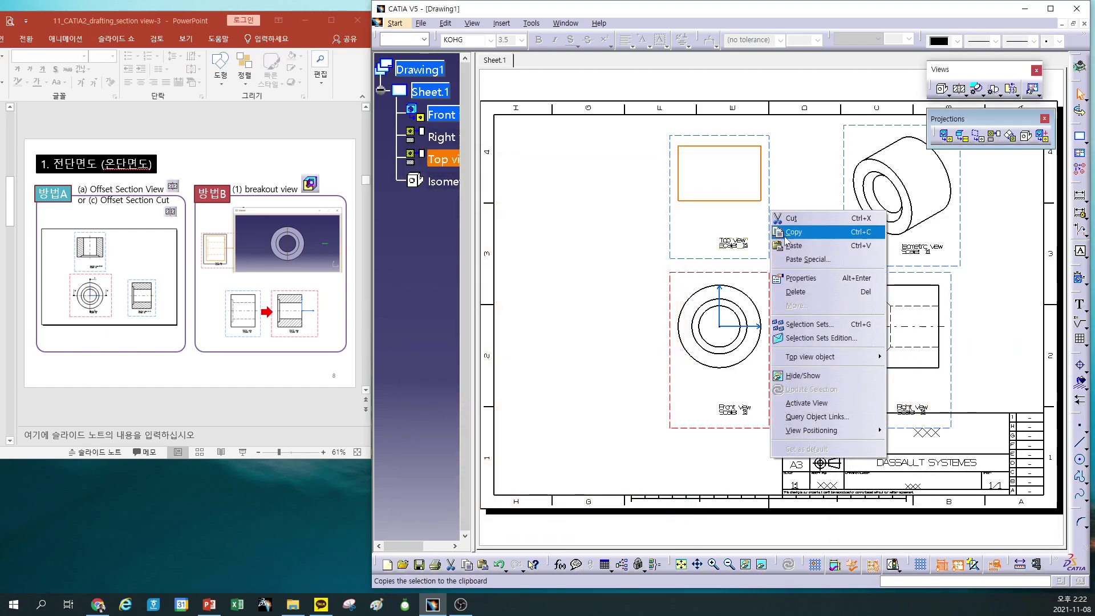
{"action": "left_click", "coordinate": [798, 271]}
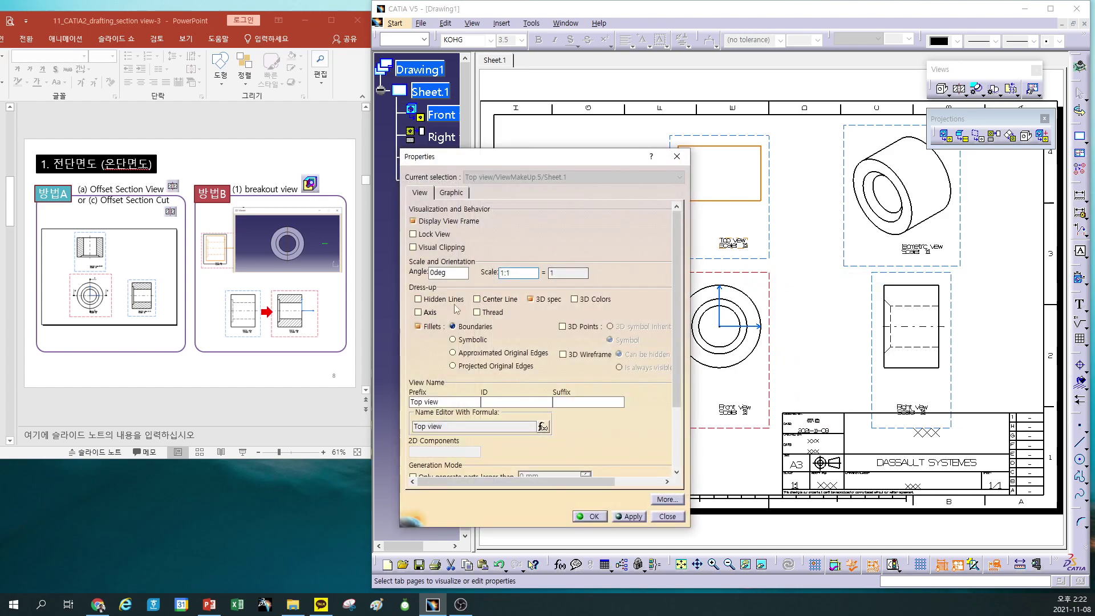
{"action": "left_click", "coordinate": [419, 299]}
{"action": "left_click", "coordinate": [478, 298]}
{"action": "left_click", "coordinate": [478, 312]}
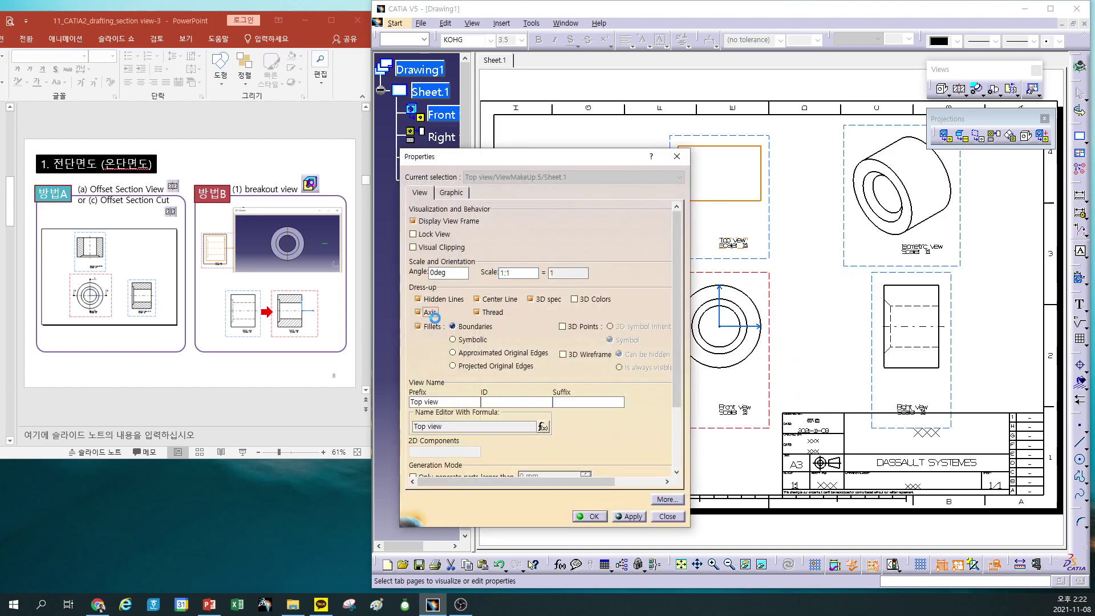
{"action": "left_click", "coordinate": [418, 312]}
{"action": "left_click", "coordinate": [590, 516]}
{"action": "left_click", "coordinate": [616, 370]}
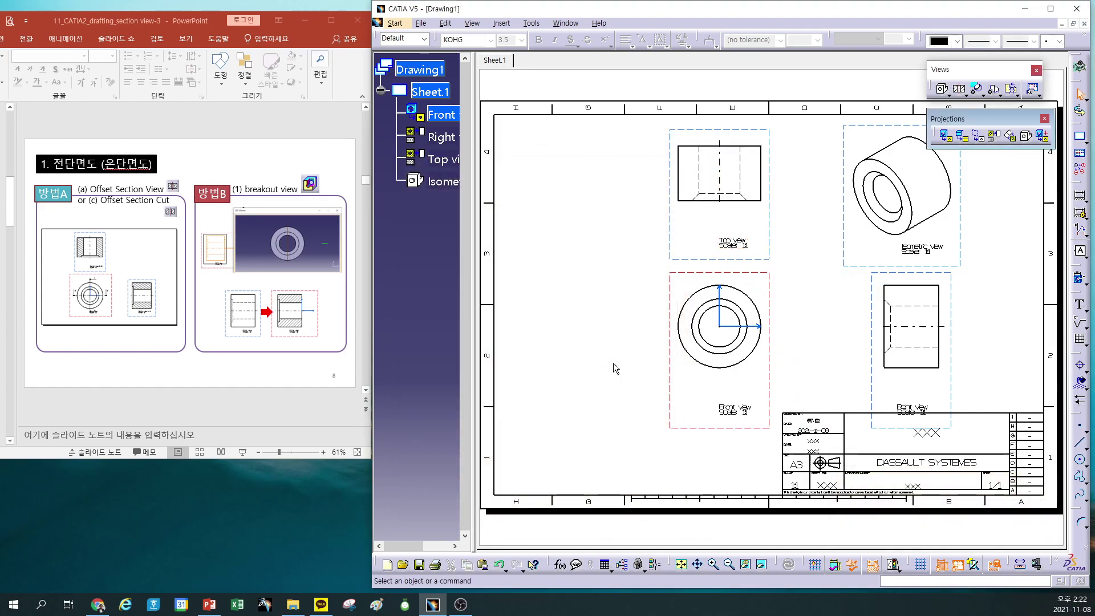
Try the right view closer to the front view and place it farther out, leaving room for a section view between them
{"action": "left_click_drag", "start_coordinate": [872, 326], "coordinate": [832, 326]}
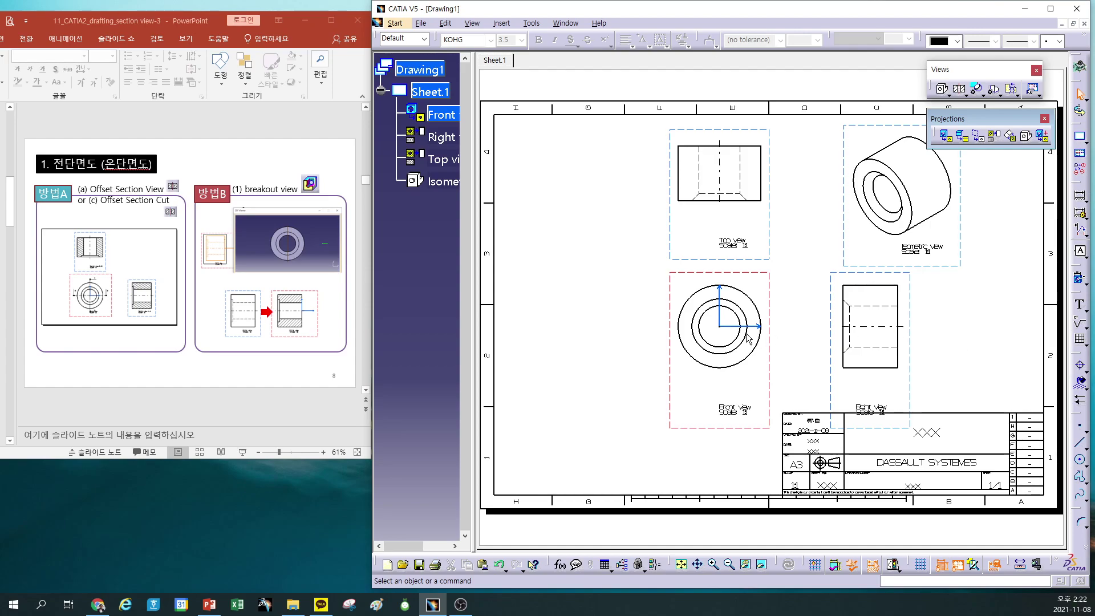
{"action": "left_click_drag", "start_coordinate": [916, 328], "coordinate": [892, 328]}
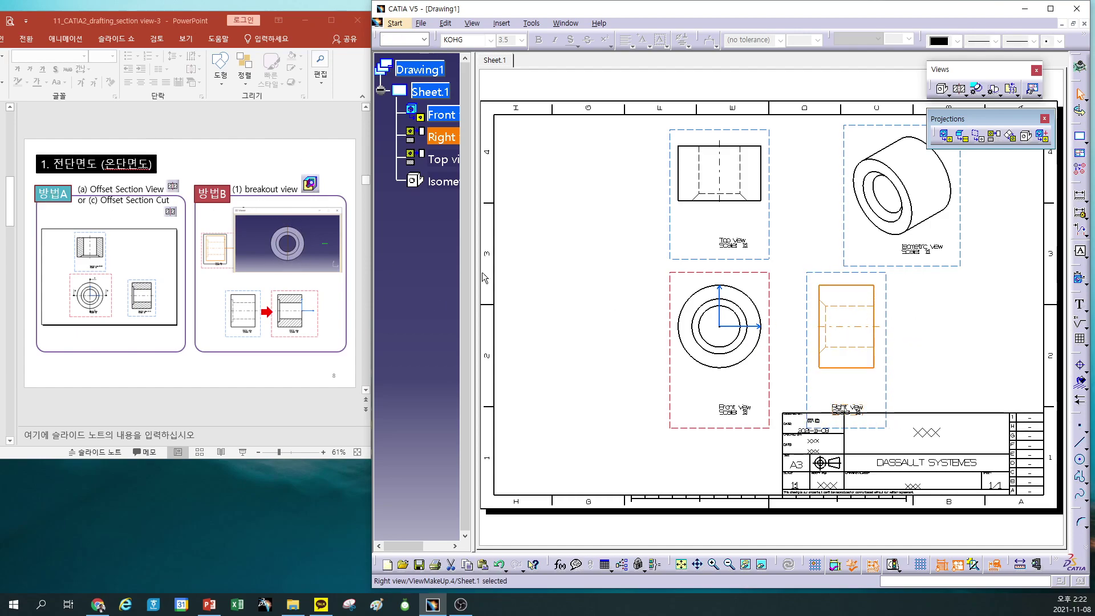
{"action": "left_click", "coordinate": [920, 324]}
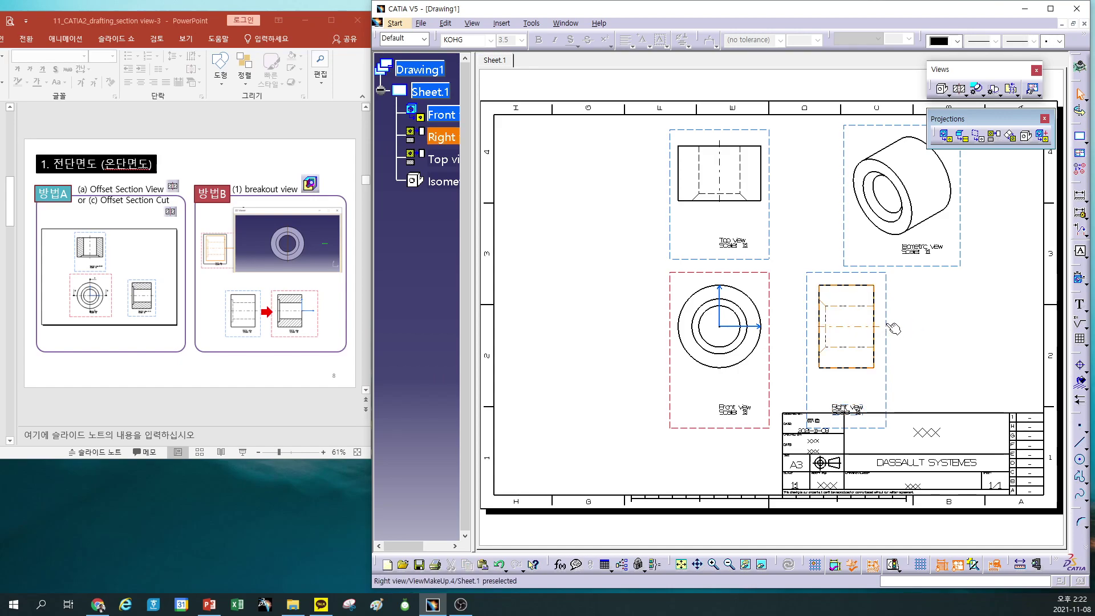
{"action": "left_click_drag", "start_coordinate": [893, 328], "coordinate": [888, 328]}
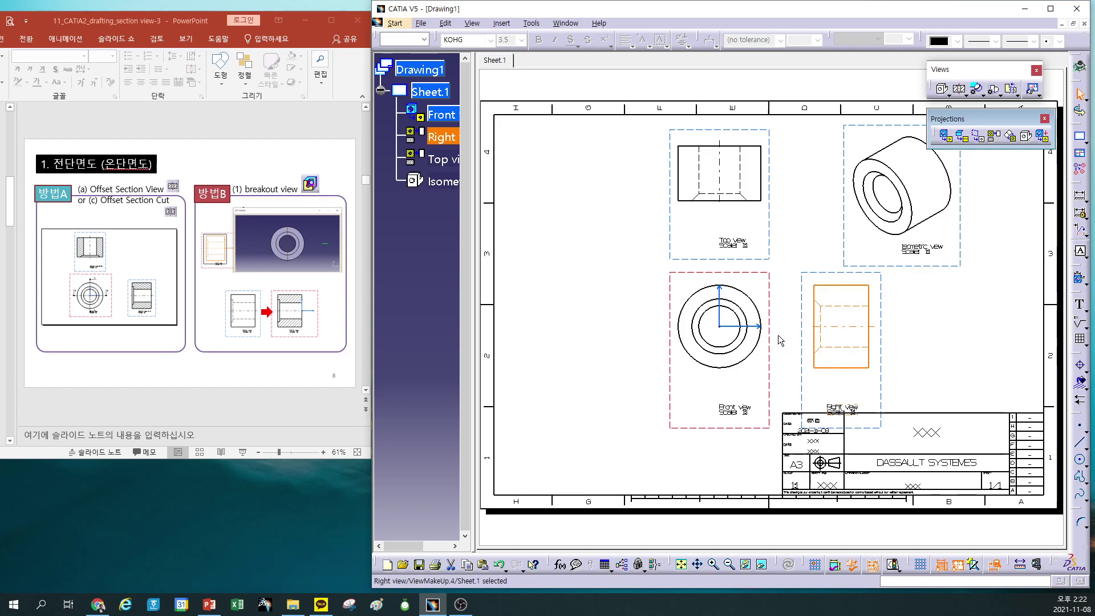
{"action": "left_click", "coordinate": [885, 311]}
{"action": "left_click_drag", "start_coordinate": [882, 311], "coordinate": [957, 311]}
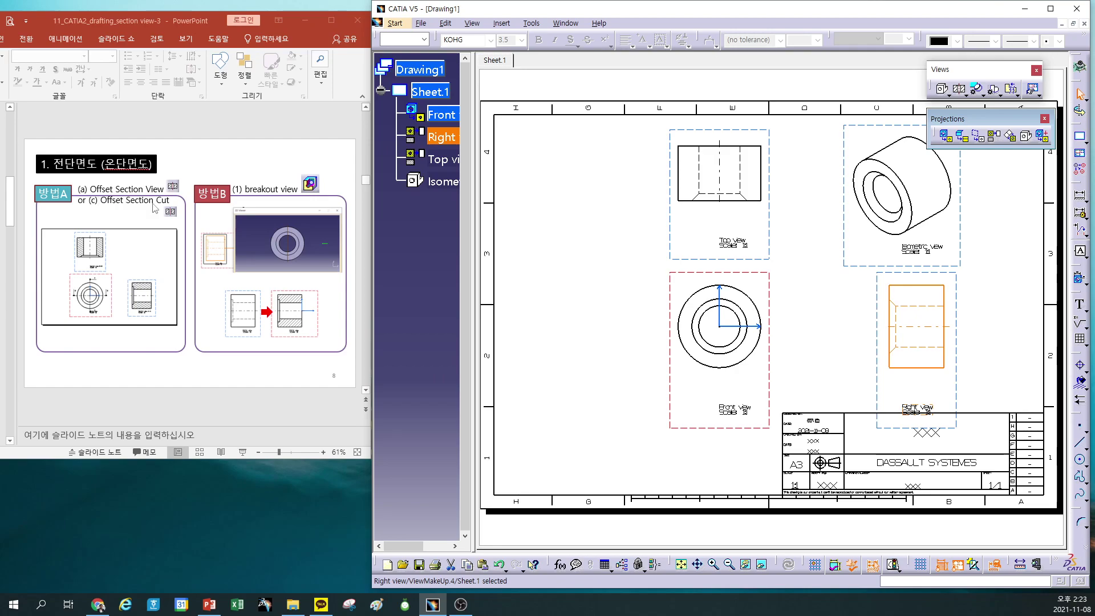
Detach the section view commands so they float over the sheet
{"action": "scroll", "coordinate": [100, 202], "scroll_direction": "up", "scroll_amount": 1}
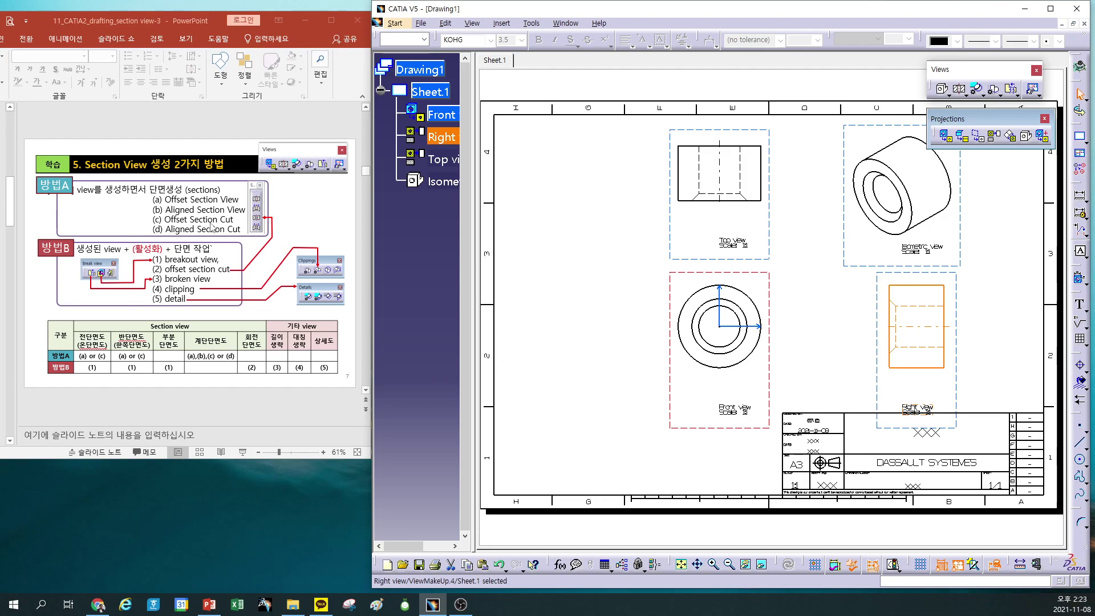
{"action": "left_click", "coordinate": [980, 94]}
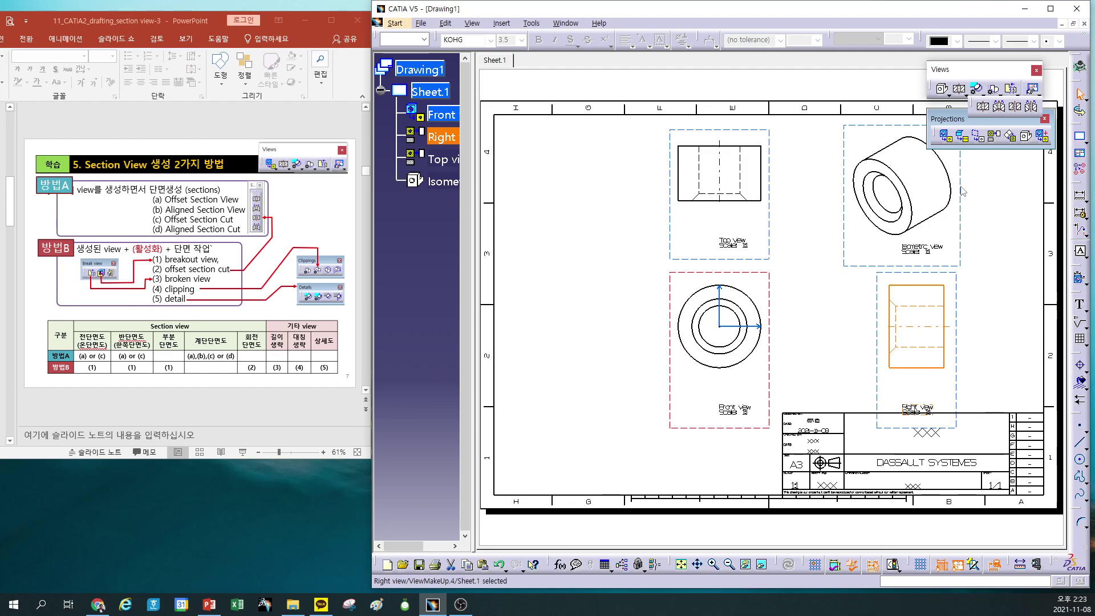
{"action": "left_click_drag", "start_coordinate": [958, 188], "coordinate": [960, 189]}
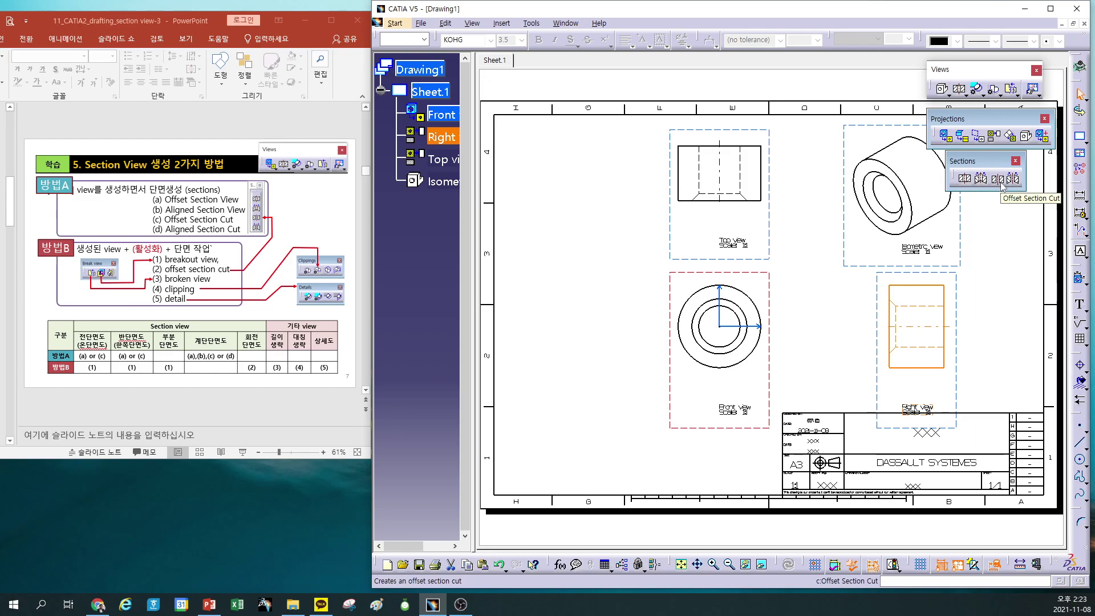
Create an offset section view cut vertically through the front view's centre and place it between the front and right views
{"action": "left_click", "coordinate": [965, 181]}
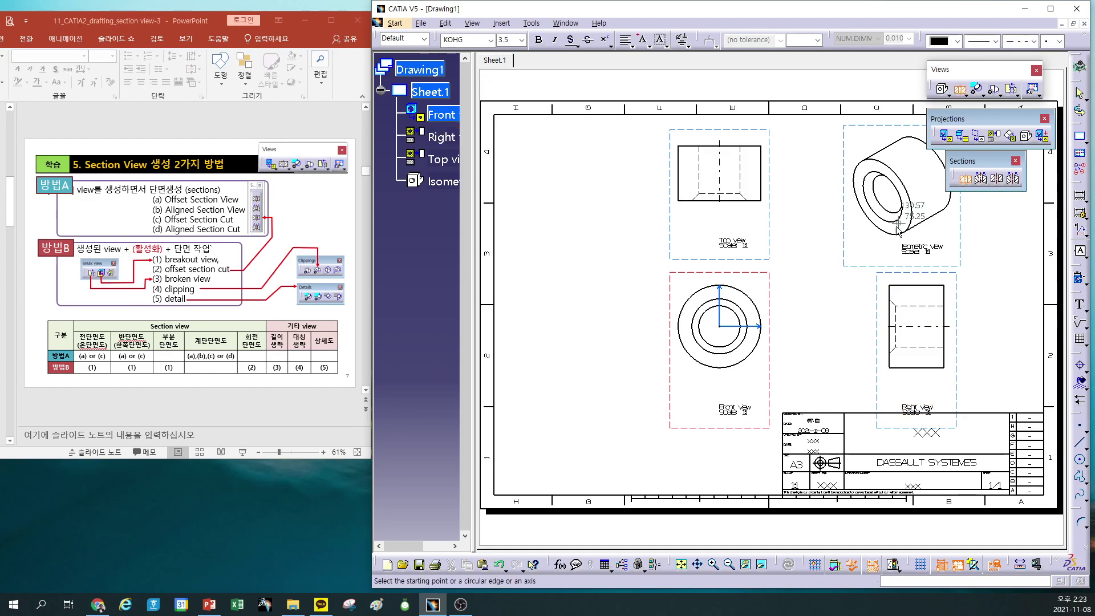
{"action": "scroll", "coordinate": [313, 231], "scroll_direction": "up", "scroll_amount": 1}
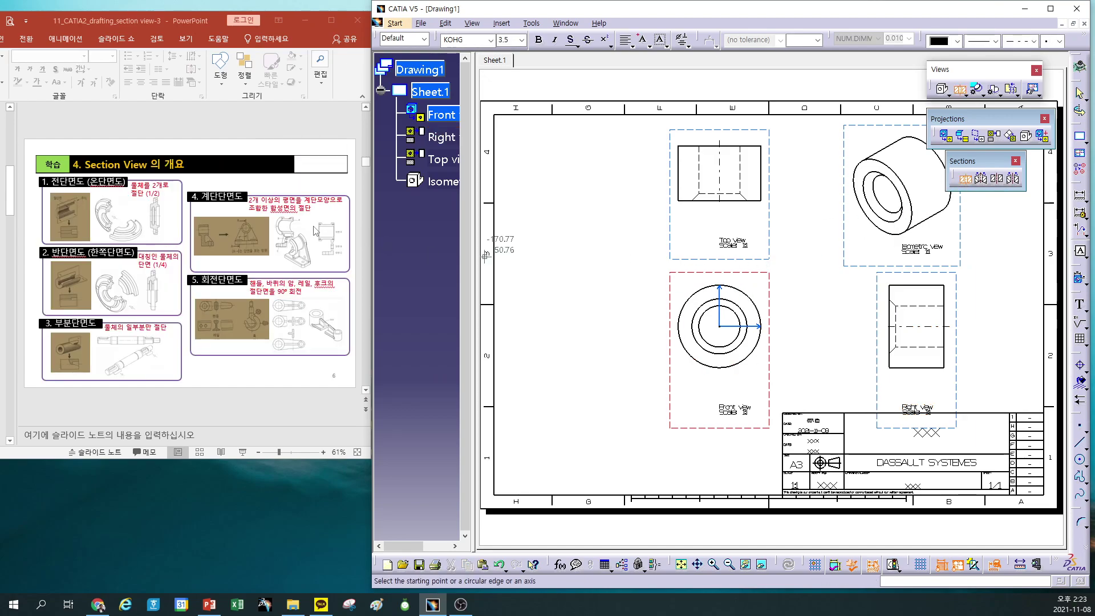
{"action": "scroll", "coordinate": [316, 231], "scroll_direction": "down", "scroll_amount": 2}
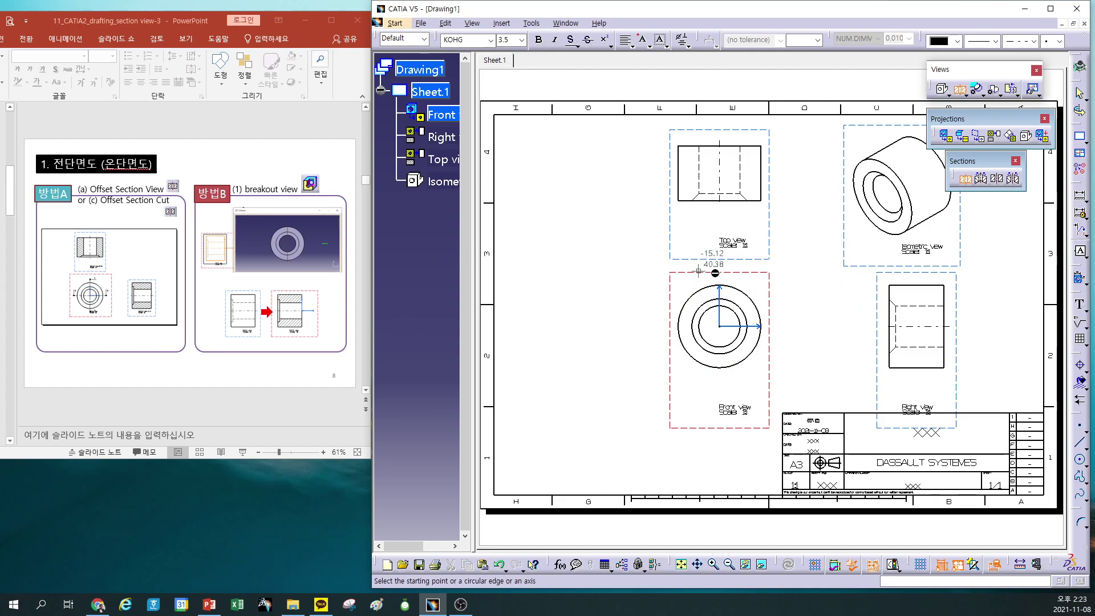
{"action": "scroll", "coordinate": [283, 238], "scroll_direction": "up", "scroll_amount": 2}
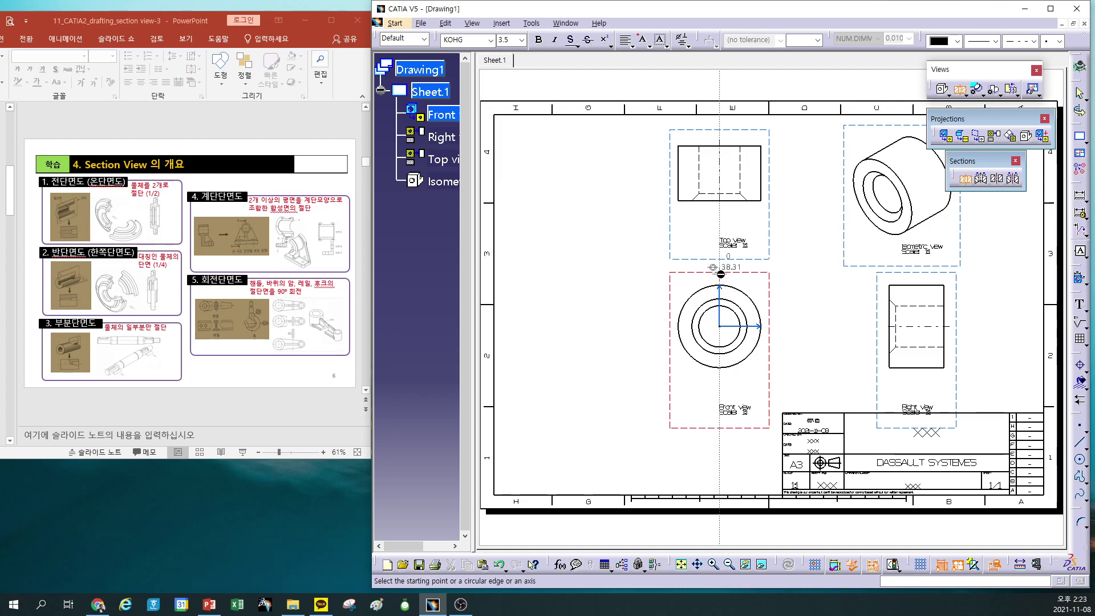
{"action": "left_click", "coordinate": [719, 275]}
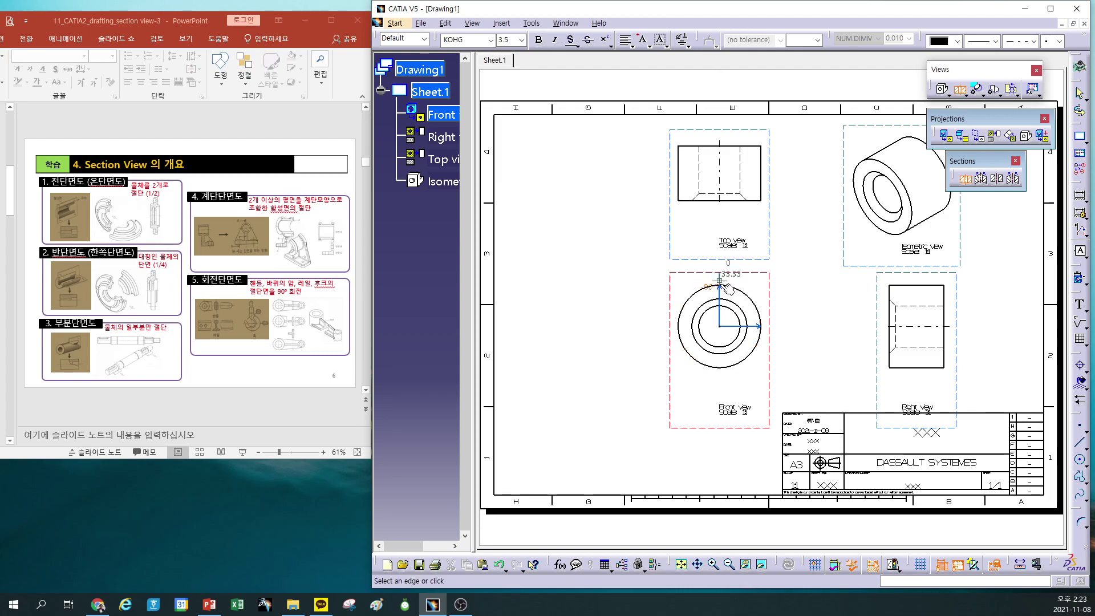
{"action": "left_click", "coordinate": [719, 390]}
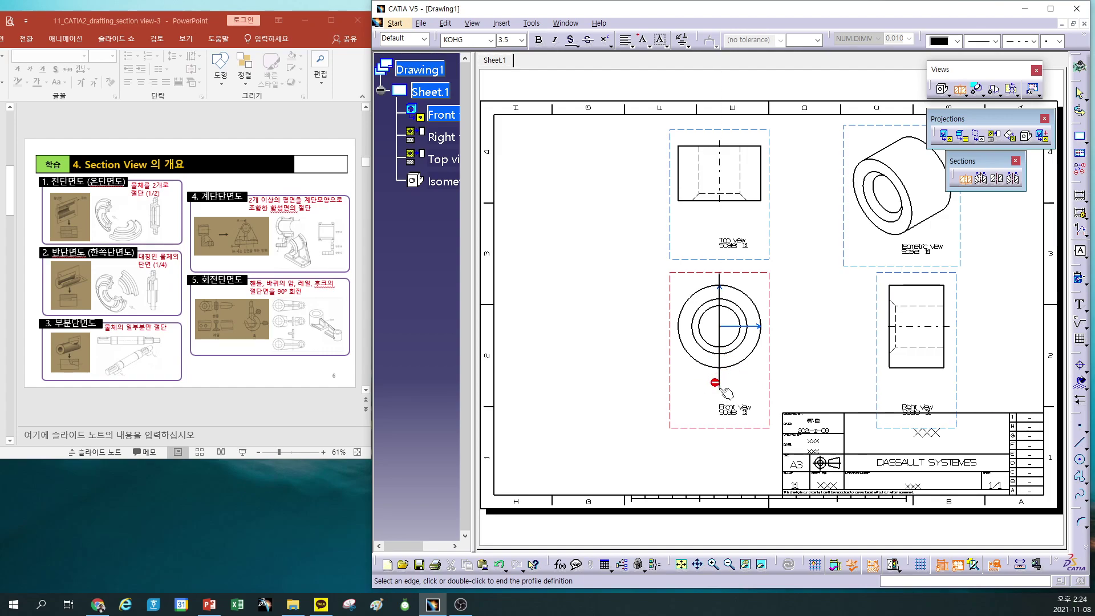
{"action": "double_click", "coordinate": [720, 388]}
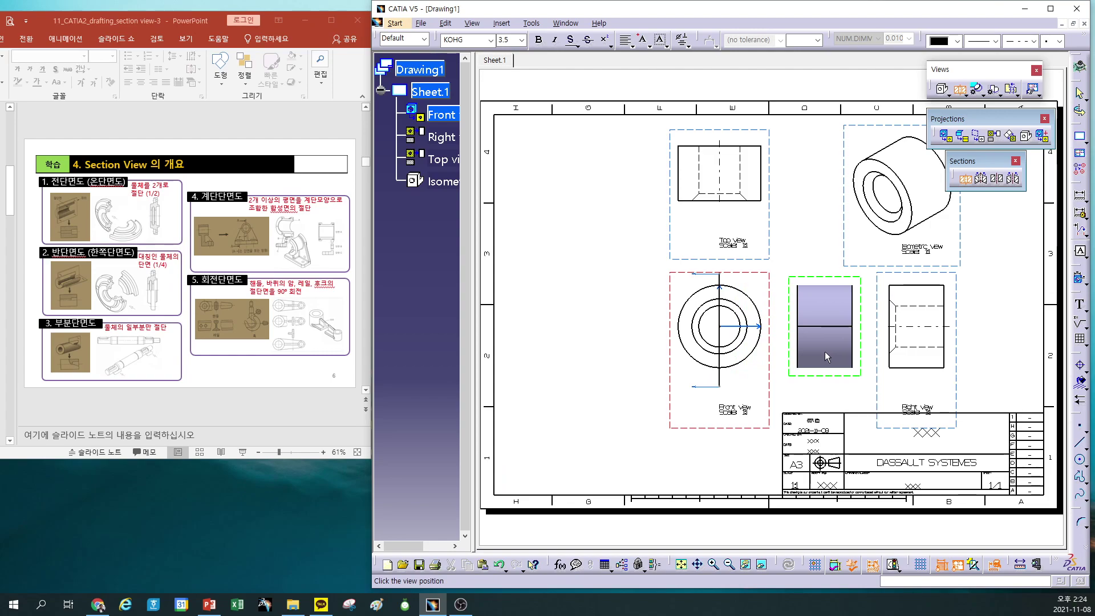
{"action": "left_click", "coordinate": [825, 351]}
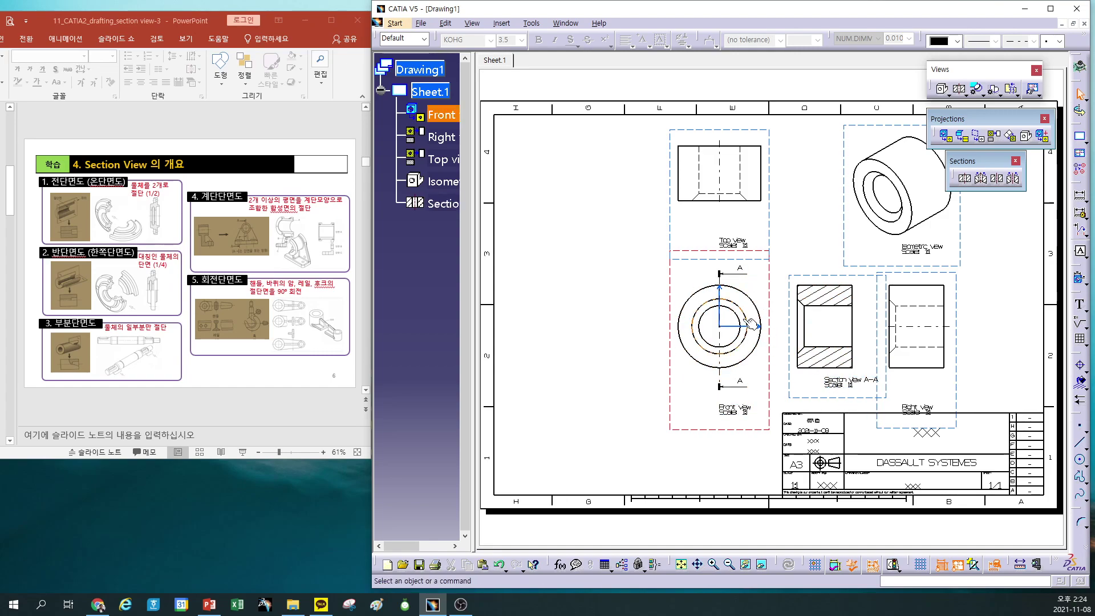
Create an offset section view cut horizontally through the front view's centre and place it between the front and top views
{"action": "left_click", "coordinate": [735, 288]}
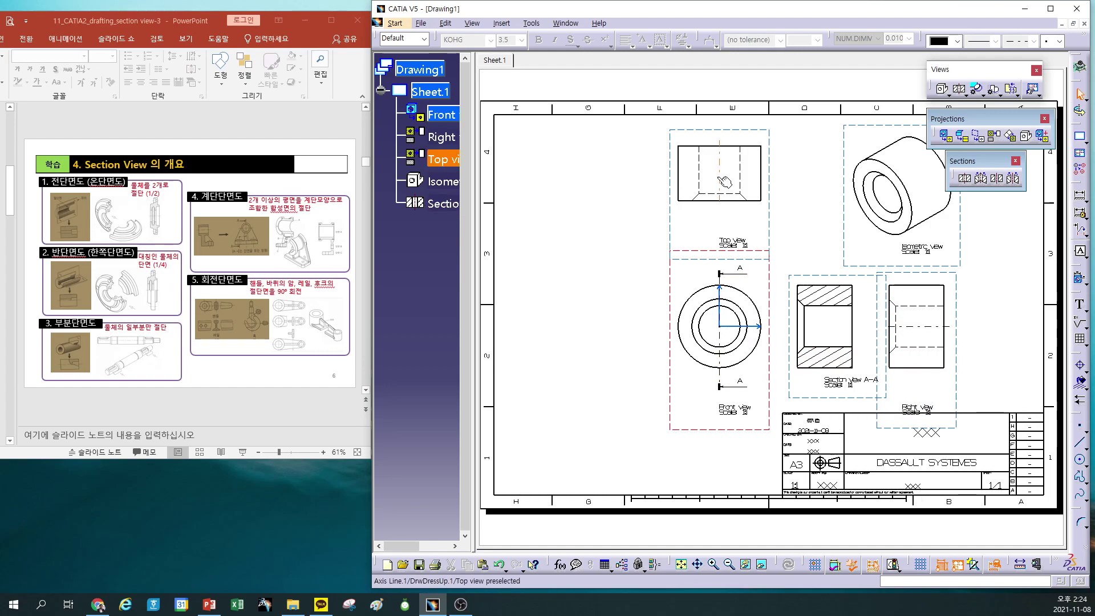
{"action": "left_click", "coordinate": [965, 179]}
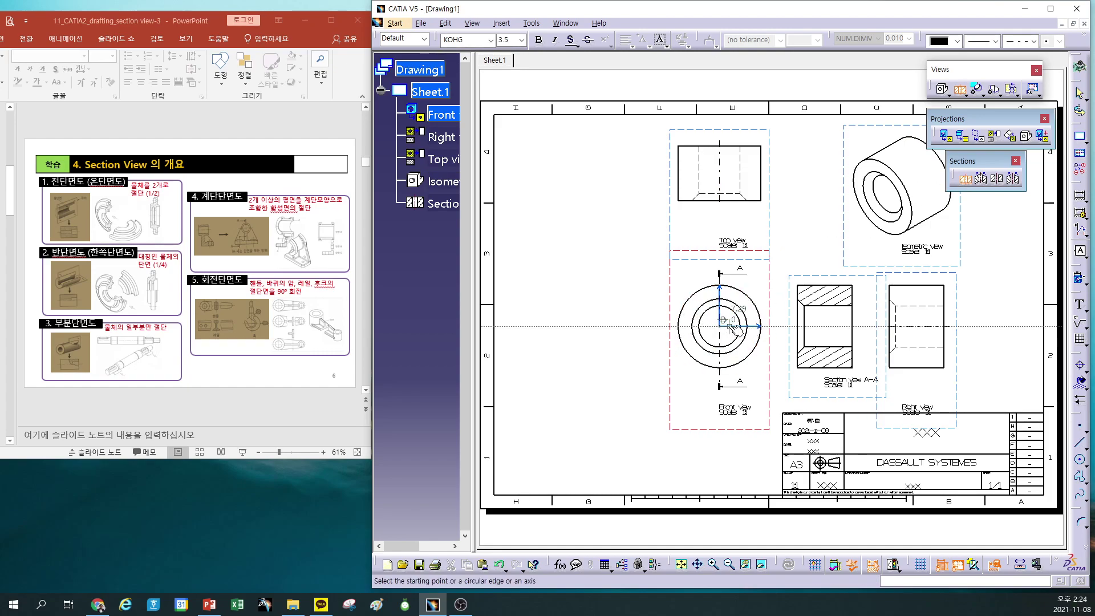
{"action": "left_click", "coordinate": [672, 326]}
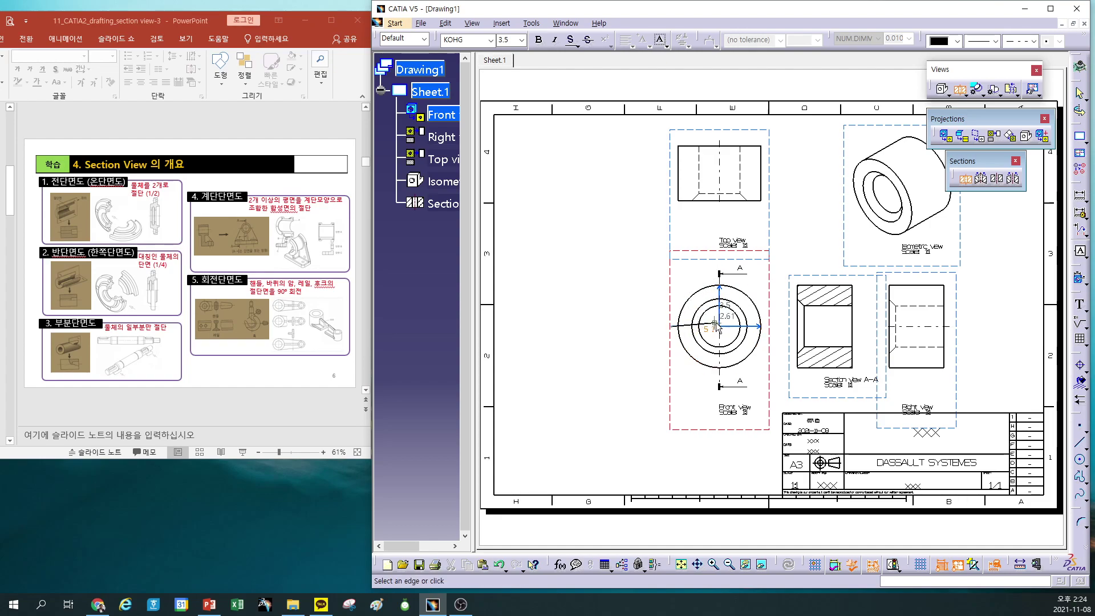
{"action": "left_click", "coordinate": [770, 328]}
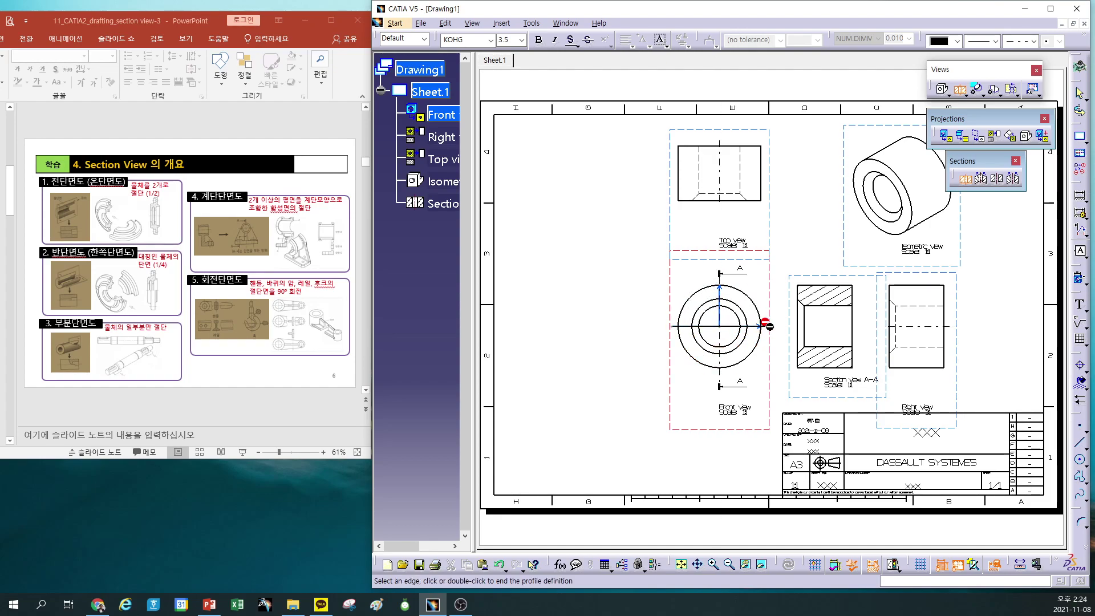
{"action": "double_click", "coordinate": [770, 327]}
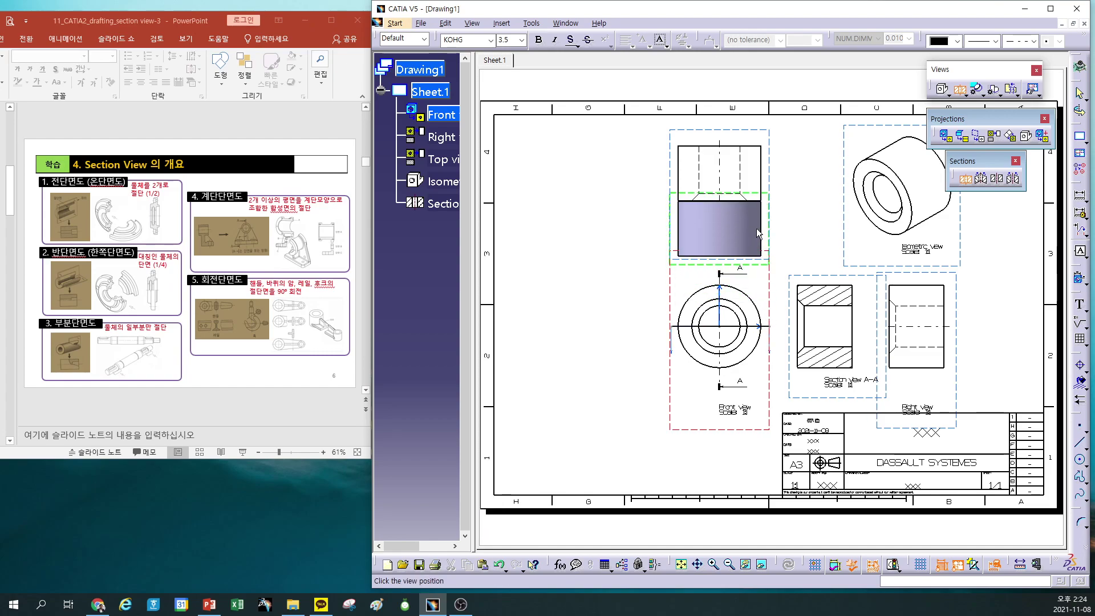
{"action": "left_click", "coordinate": [758, 234]}
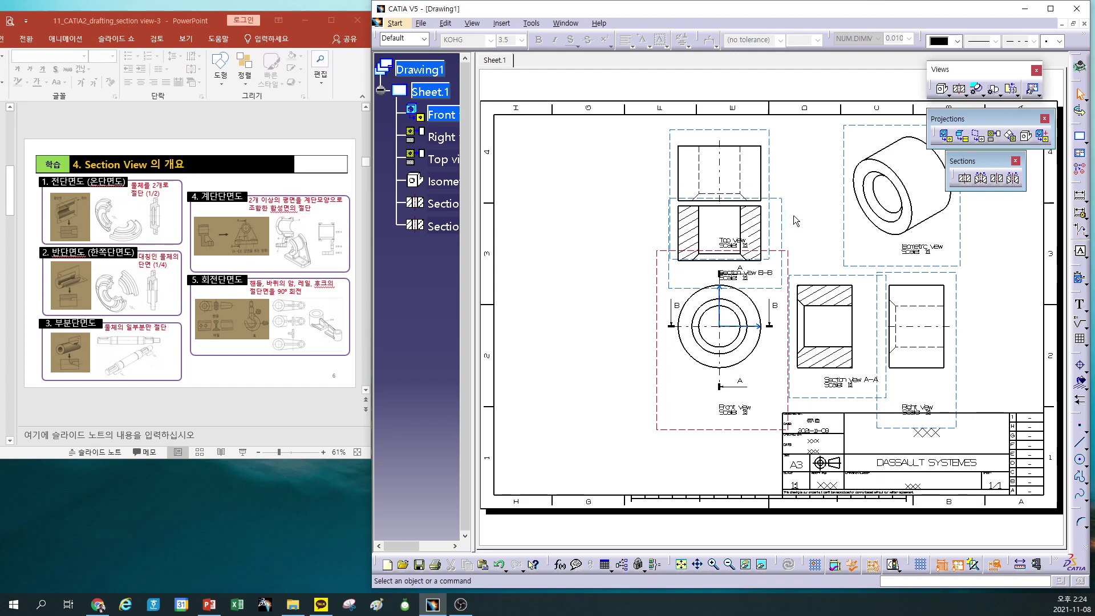
Move the top view and the section view below it upward to space them away from the front view
{"action": "left_click_drag", "start_coordinate": [769, 167], "coordinate": [770, 131]}
{"action": "left_click_drag", "start_coordinate": [782, 228], "coordinate": [782, 211]}
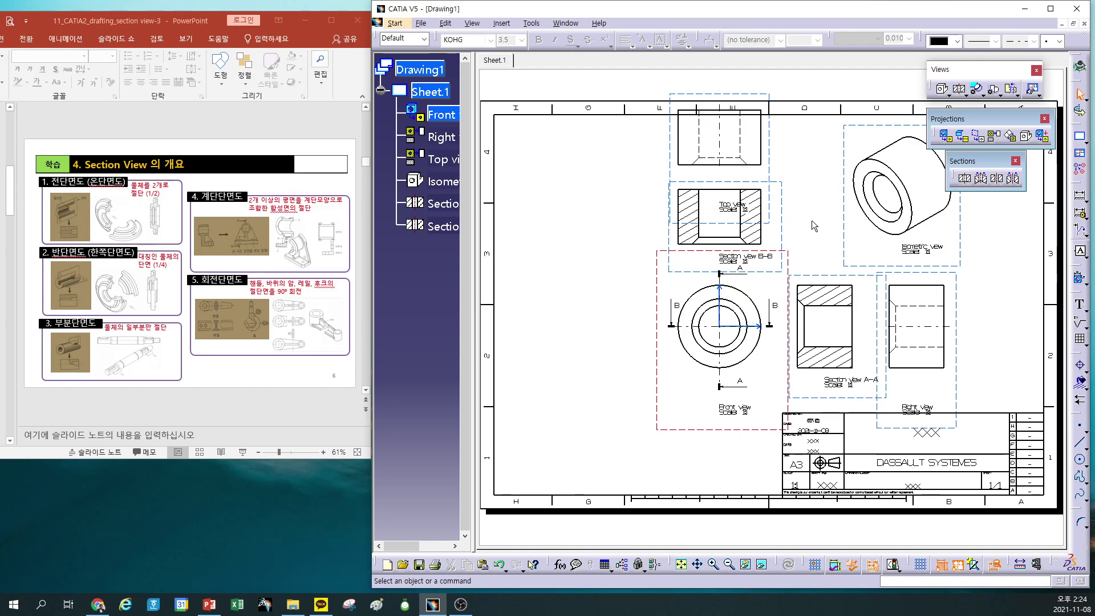
{"action": "scroll", "coordinate": [262, 330], "scroll_direction": "down", "scroll_amount": 1}
{"action": "scroll", "coordinate": [264, 331], "scroll_direction": "down", "scroll_amount": 1}
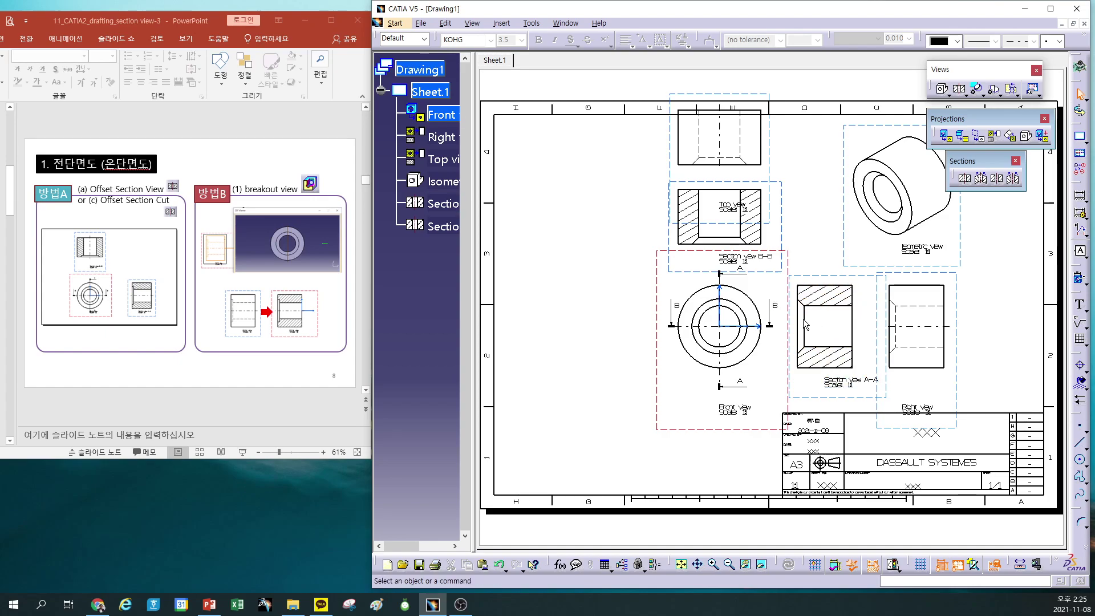
Turn on hidden lines, center line, axis and thread display for section view A-A
{"action": "right_click", "coordinate": [858, 277]}
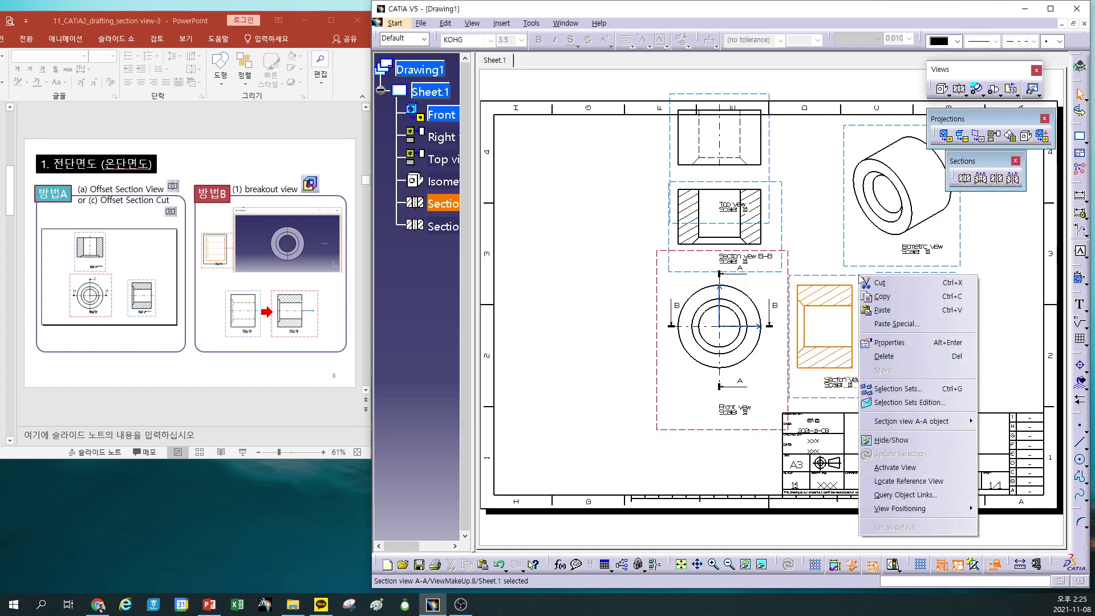
{"action": "left_click", "coordinate": [887, 343]}
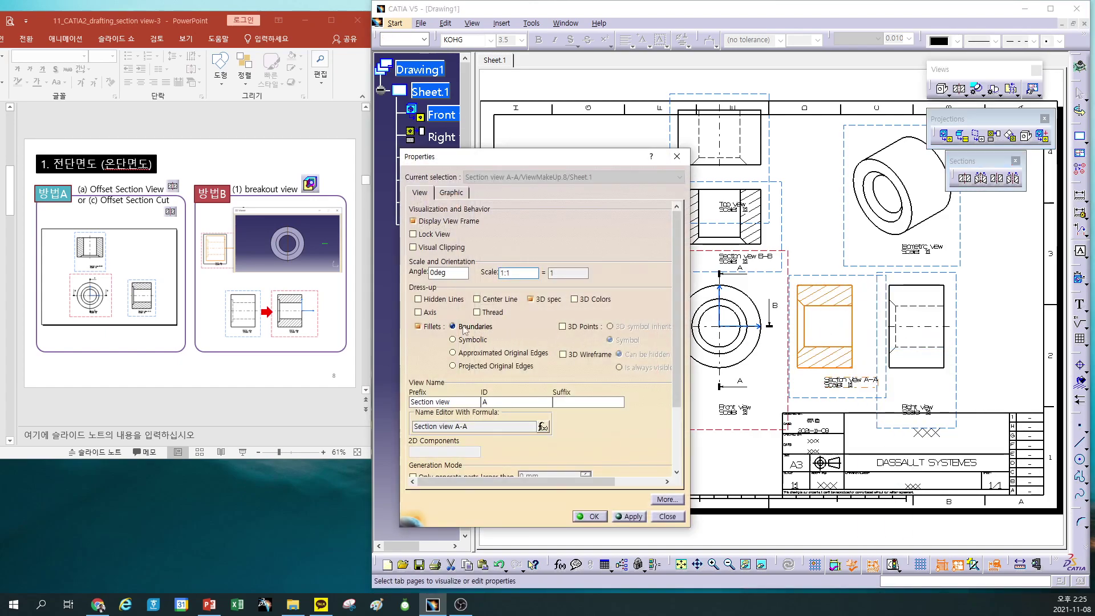
{"action": "left_click", "coordinate": [448, 300]}
{"action": "left_click", "coordinate": [430, 312]}
{"action": "left_click", "coordinate": [494, 299]}
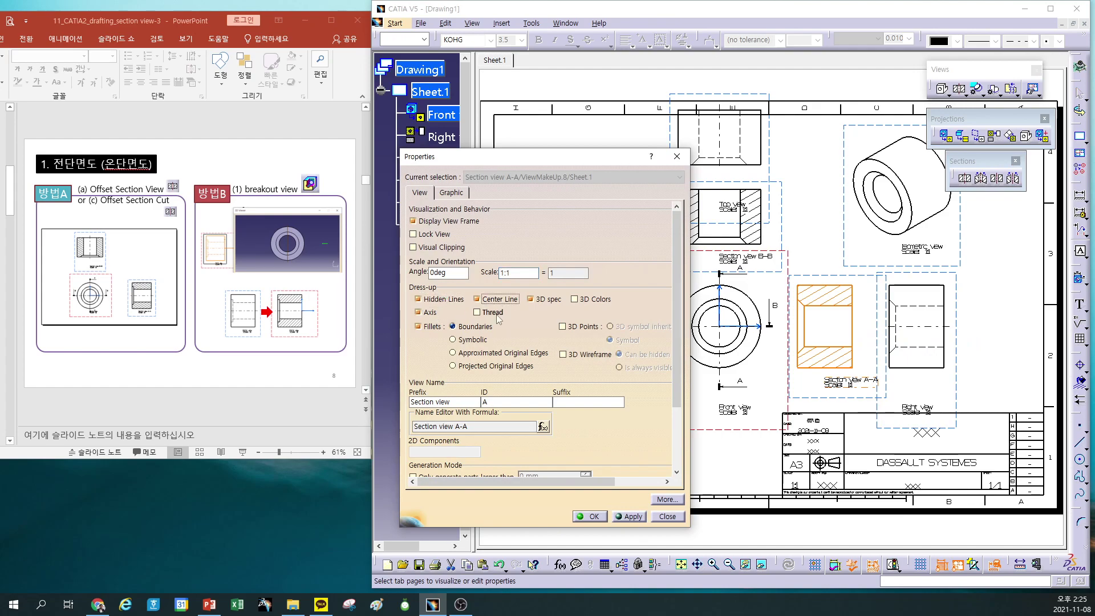
{"action": "left_click", "coordinate": [491, 312]}
{"action": "left_click", "coordinate": [629, 516]}
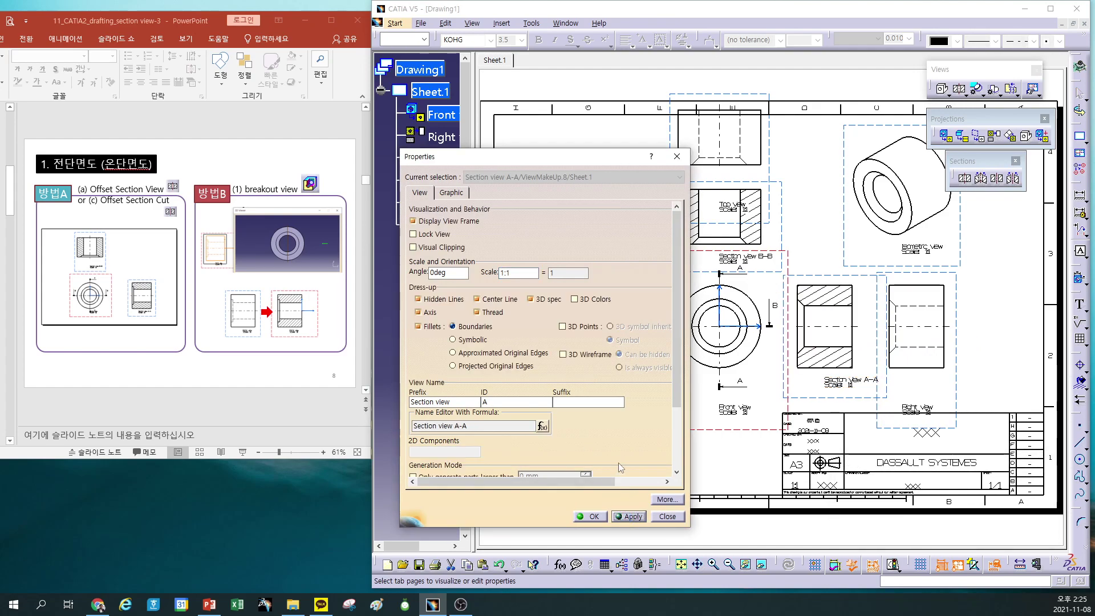
{"action": "left_click", "coordinate": [592, 516]}
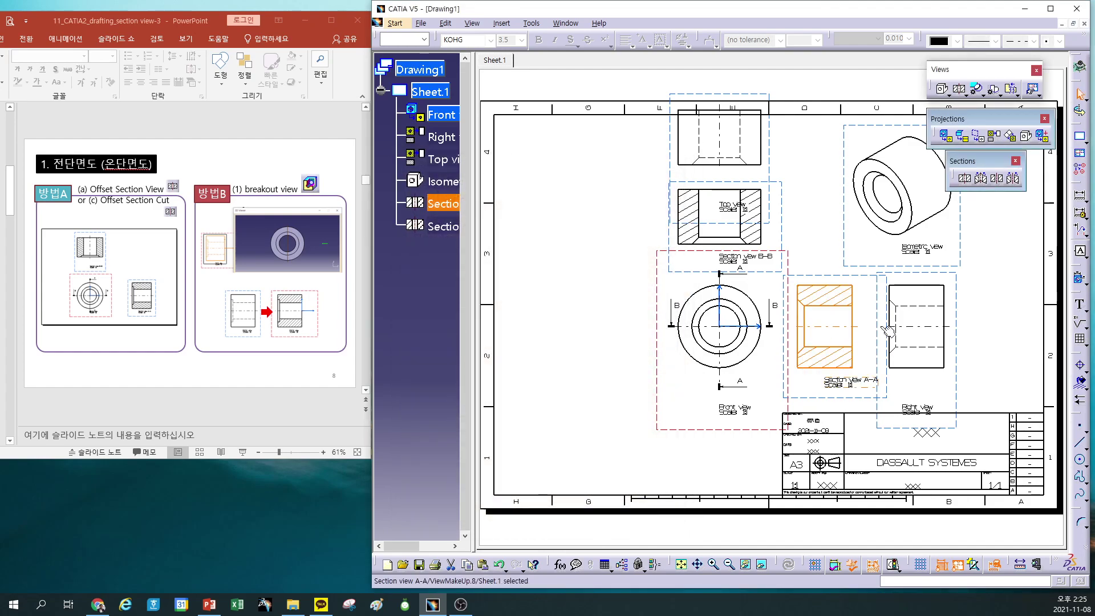
{"action": "left_click", "coordinate": [845, 331]}
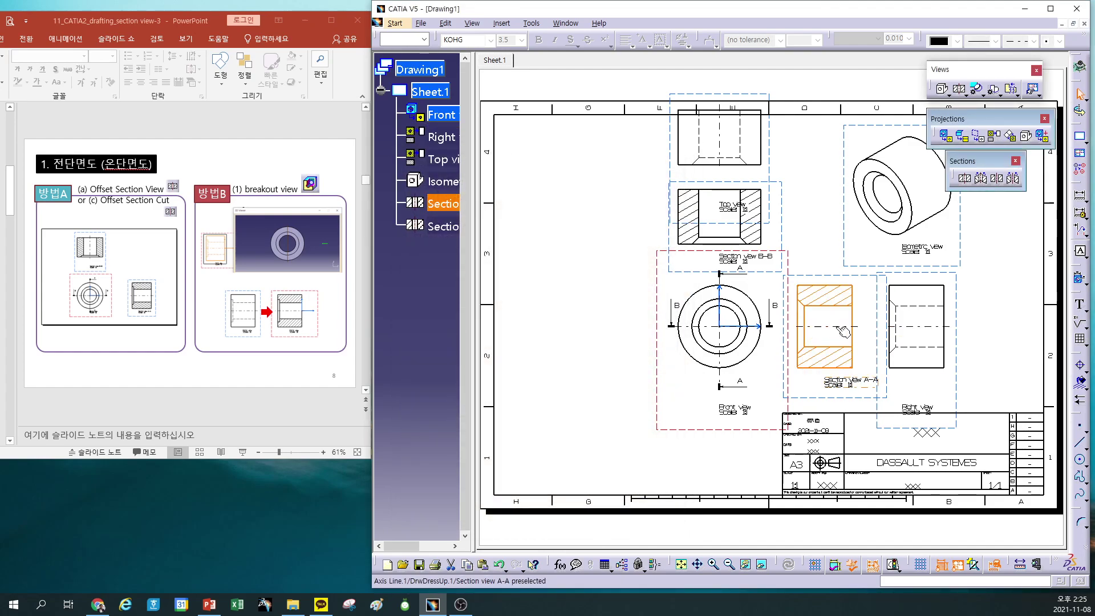
{"action": "left_click", "coordinate": [978, 343]}
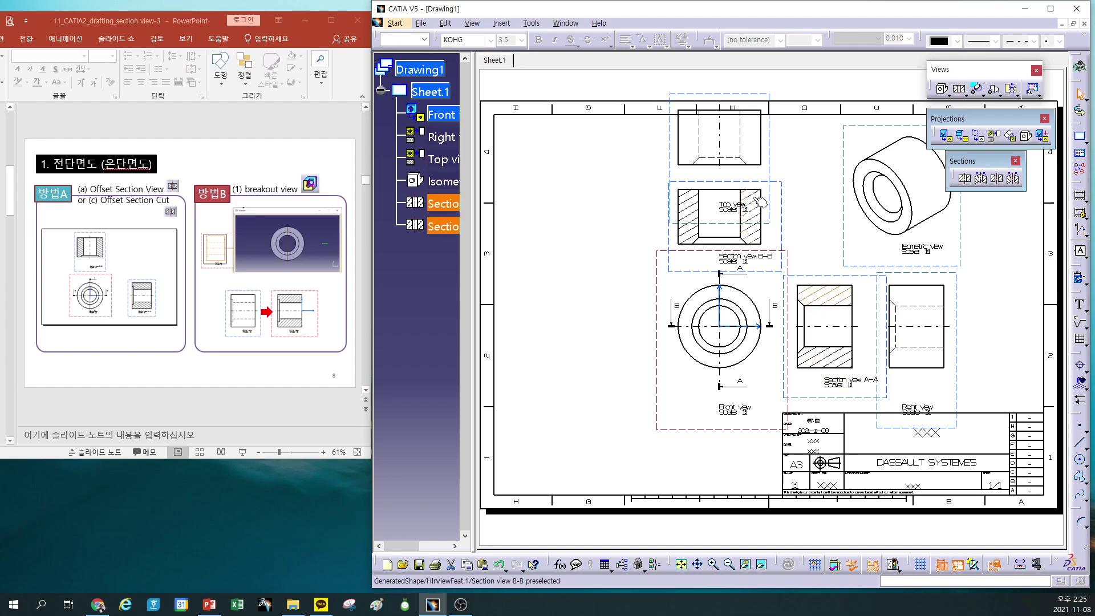
{"action": "left_click", "coordinate": [752, 225]}
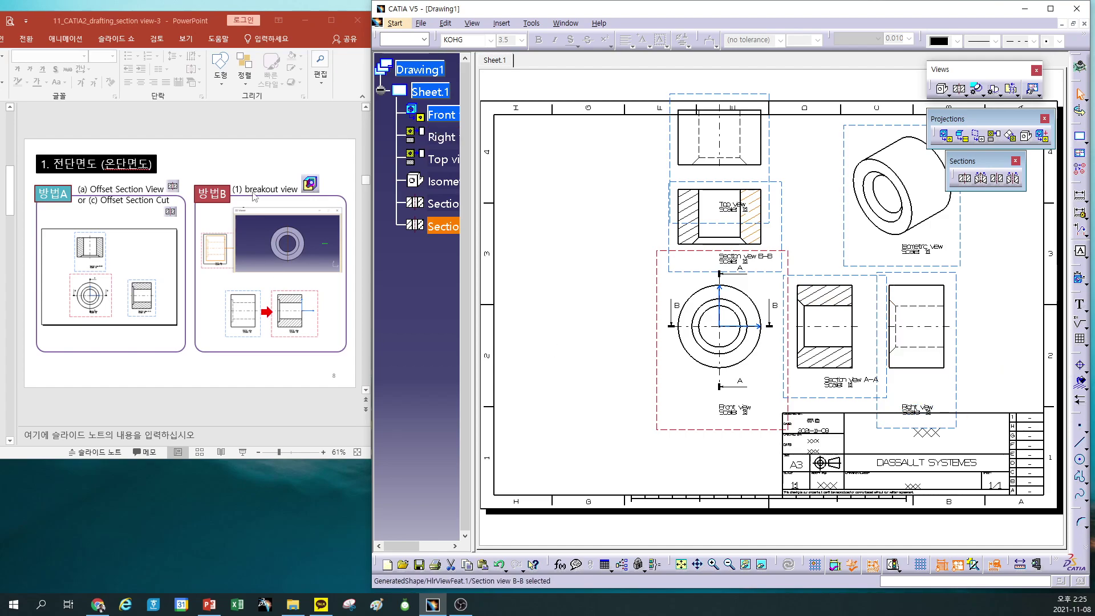
{"action": "left_click", "coordinate": [266, 171]}
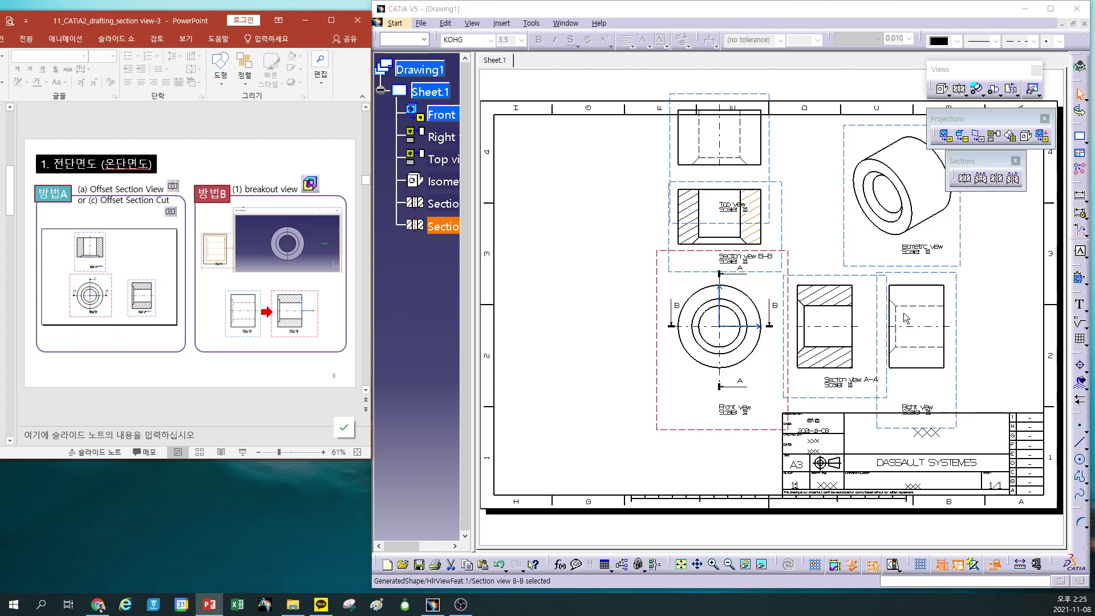
Move the right view farther from section view A-A so that their frames do not overlap
{"action": "left_click", "coordinate": [964, 308]}
{"action": "left_click_drag", "start_coordinate": [964, 308], "coordinate": [983, 313]}
{"action": "left_click", "coordinate": [982, 313]}
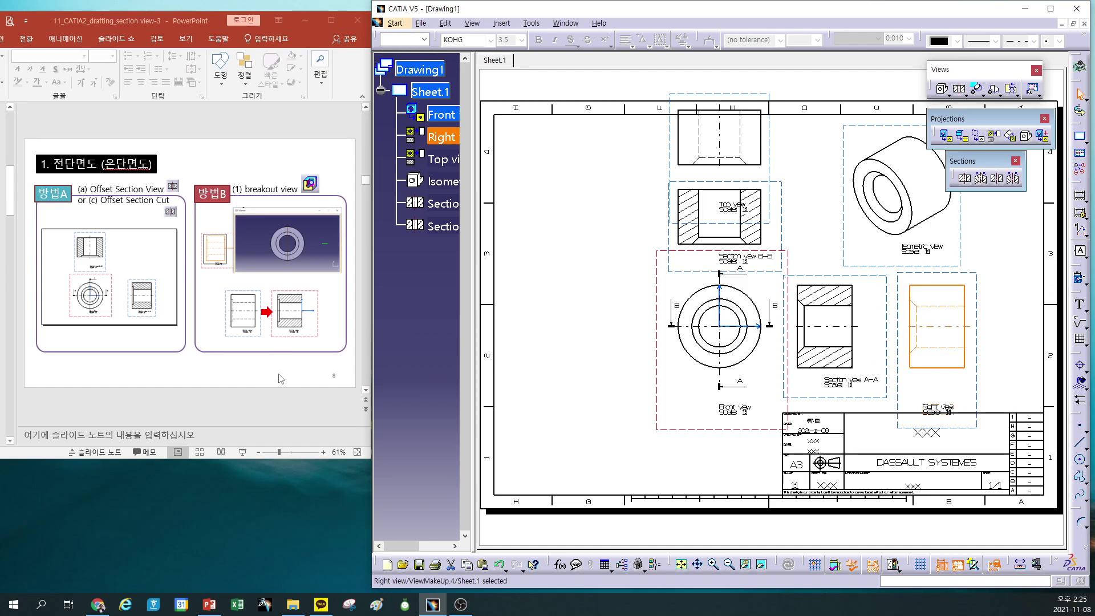
{"action": "scroll", "coordinate": [279, 379], "scroll_direction": "up", "scroll_amount": 1}
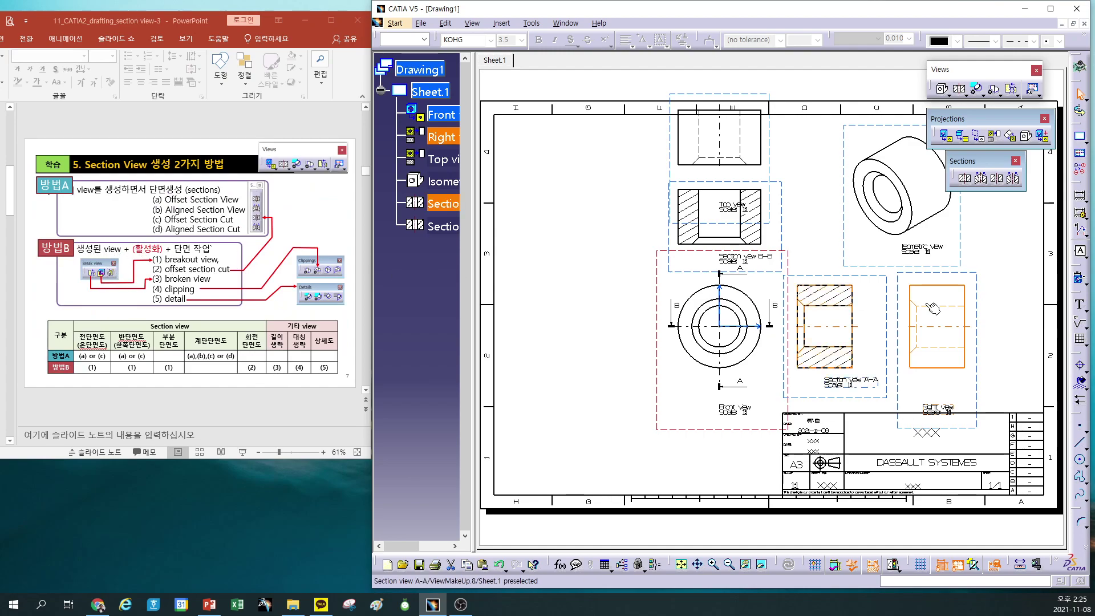
Activate the right view and create a breakout view with a closed rectangular profile around the whole part, keeping the default cutting plane
{"action": "left_click", "coordinate": [983, 283]}
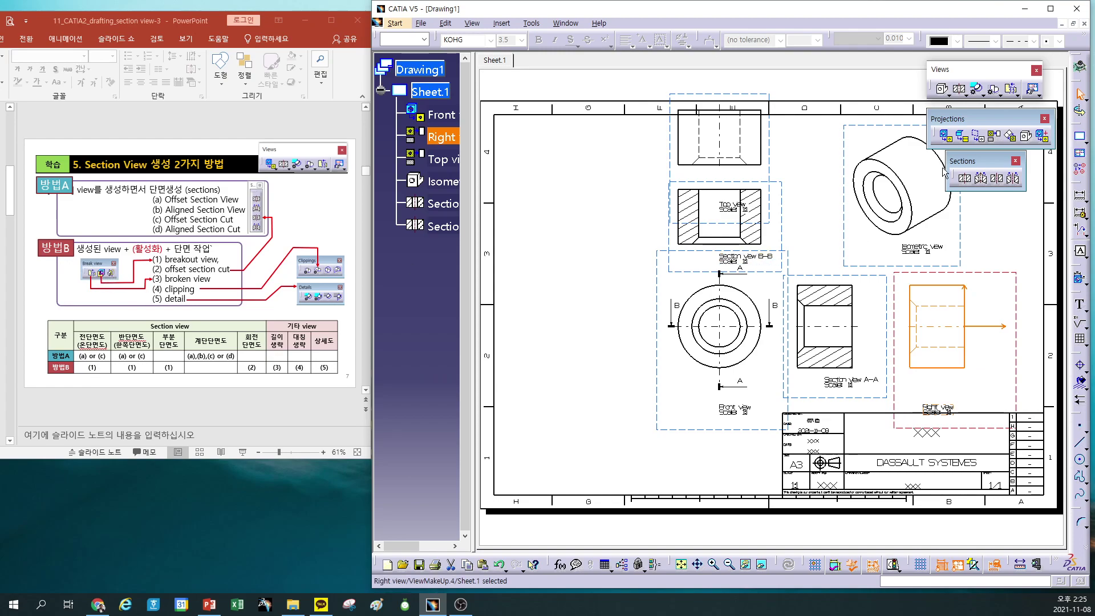
{"action": "left_click", "coordinate": [1019, 95]}
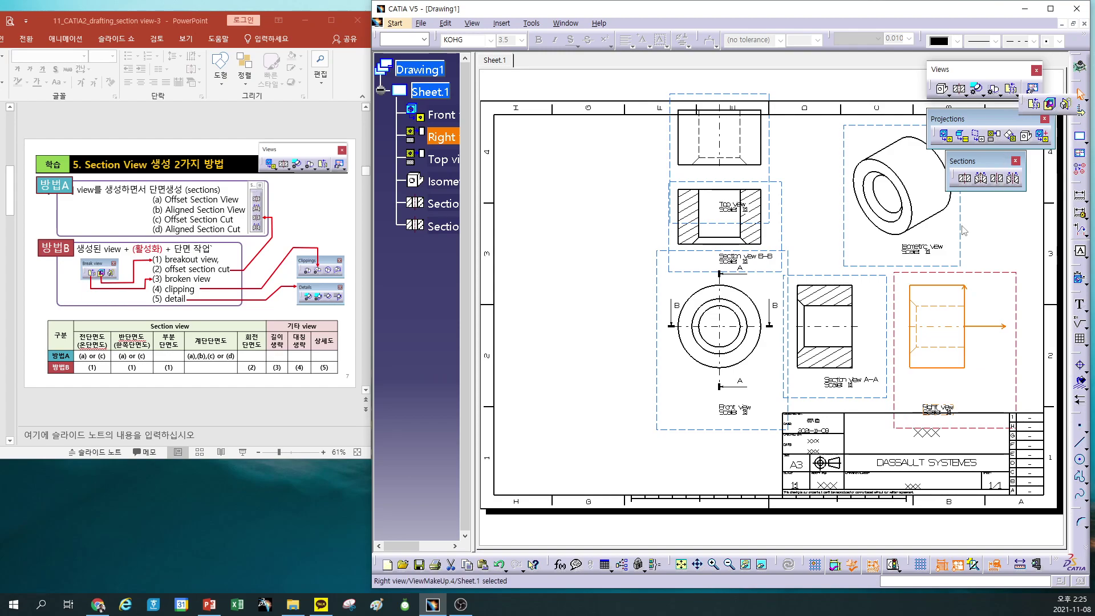
{"action": "left_click_drag", "start_coordinate": [962, 230], "coordinate": [963, 231]}
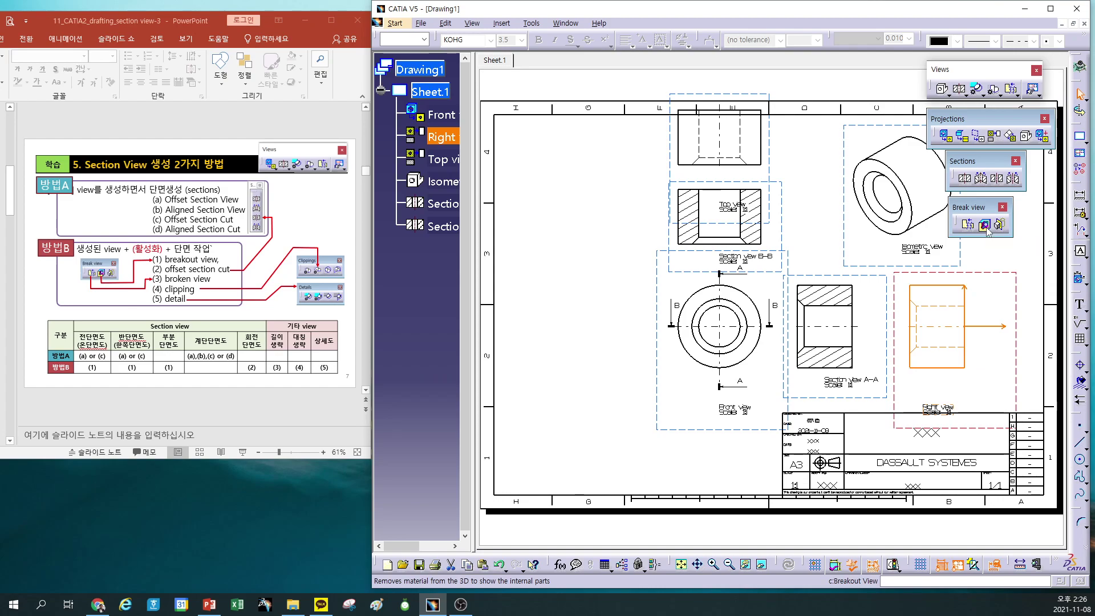
{"action": "left_click", "coordinate": [985, 226]}
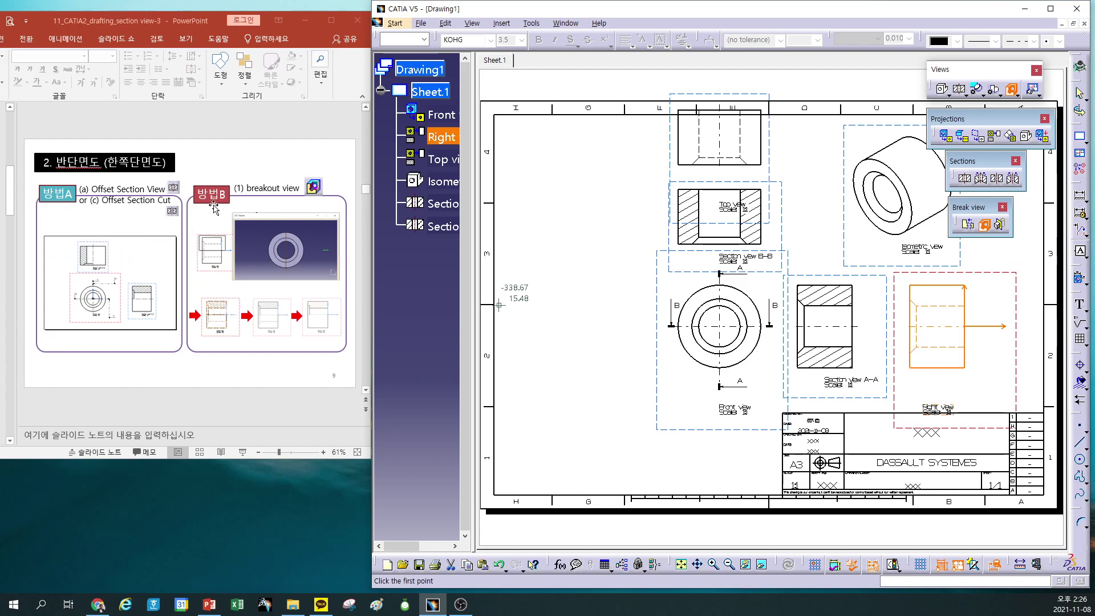
{"action": "key", "text": "Page_Up"}
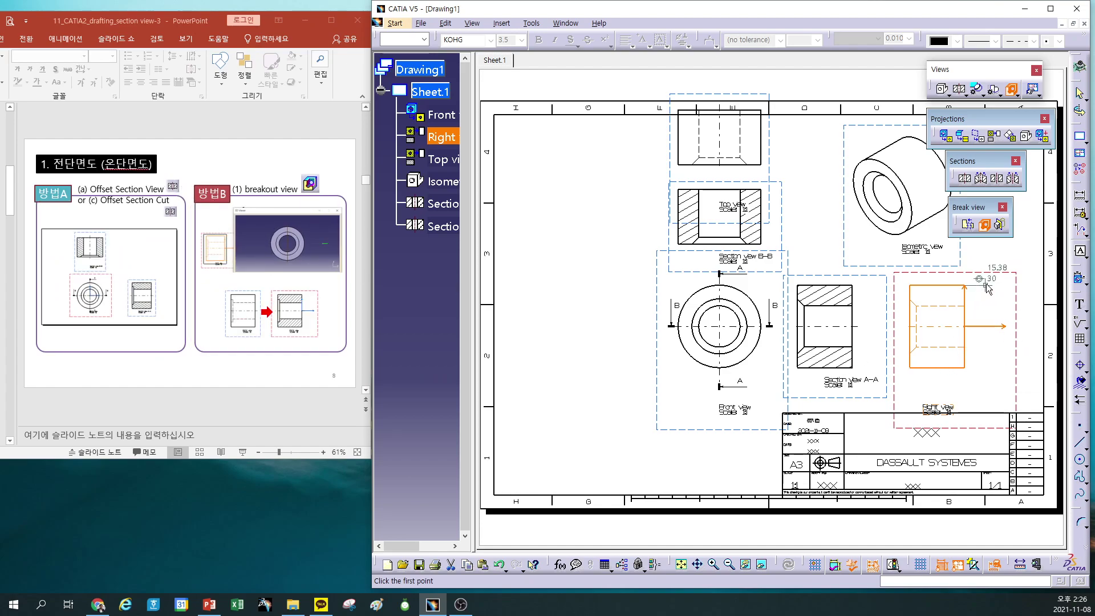
{"action": "left_click", "coordinate": [901, 278]}
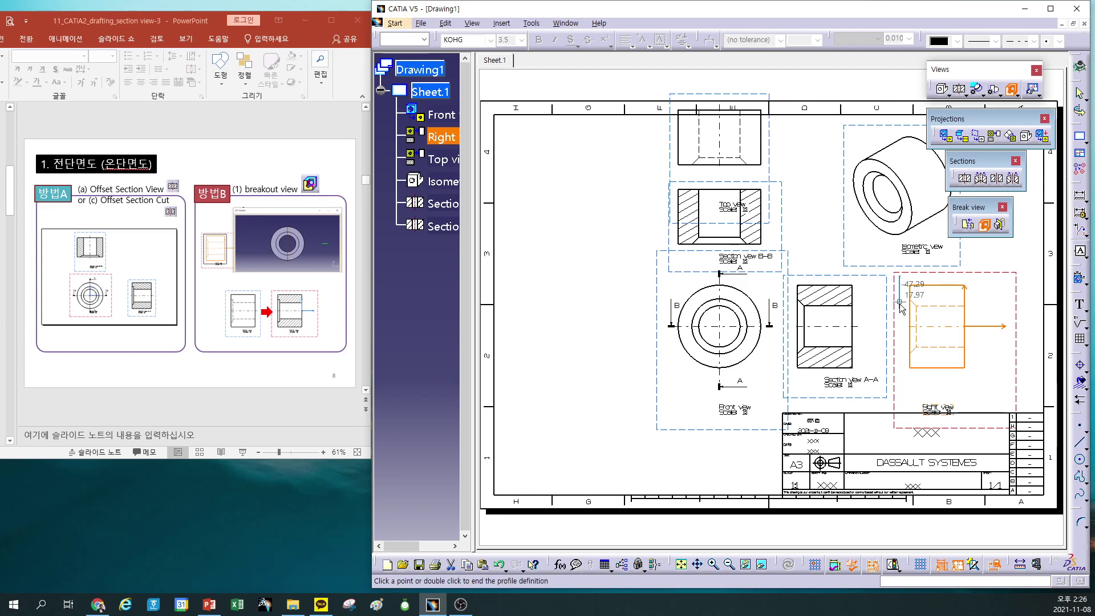
{"action": "left_click", "coordinate": [900, 388]}
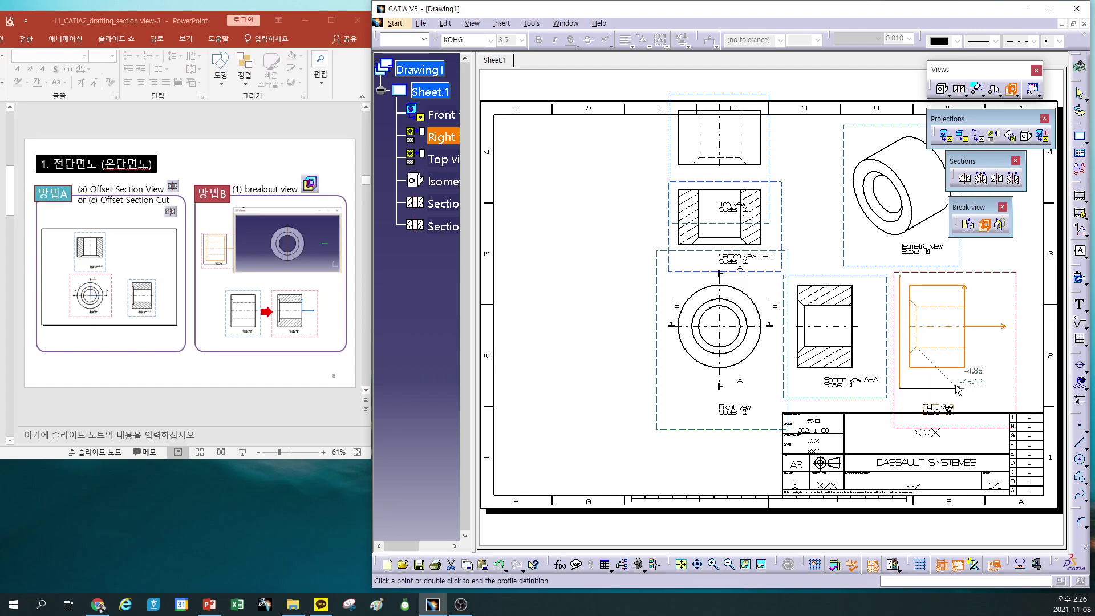
{"action": "left_click", "coordinate": [991, 388]}
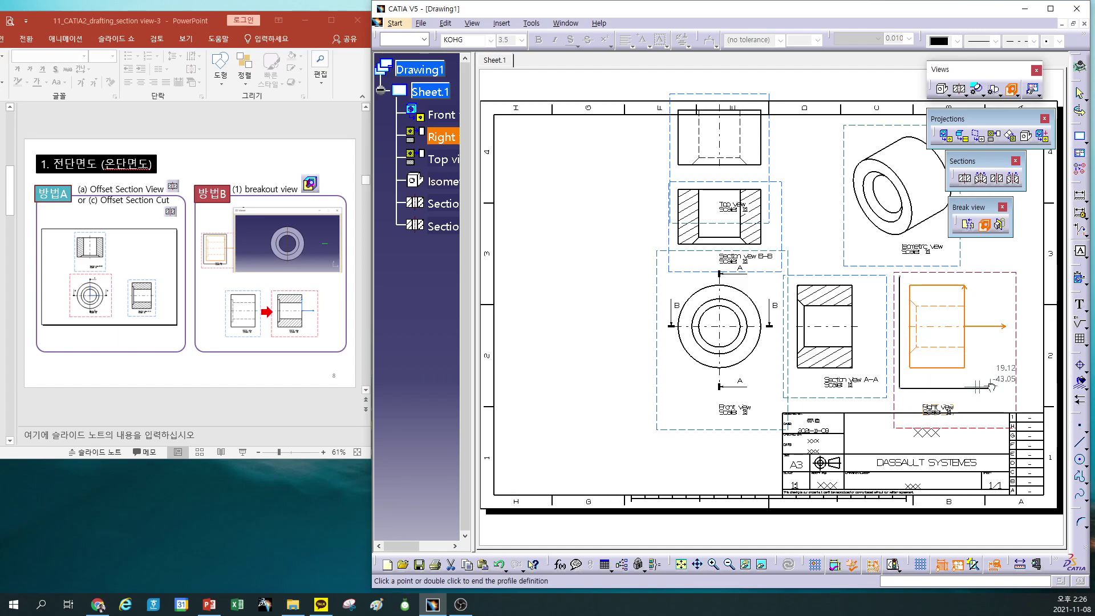
{"action": "left_click", "coordinate": [991, 277]}
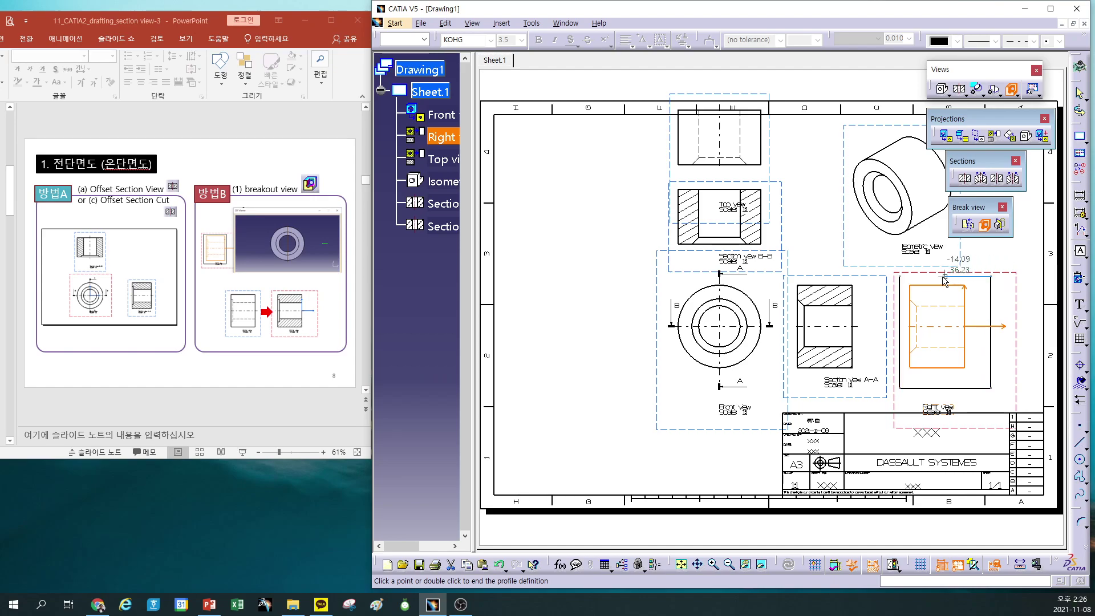
{"action": "left_click", "coordinate": [900, 277]}
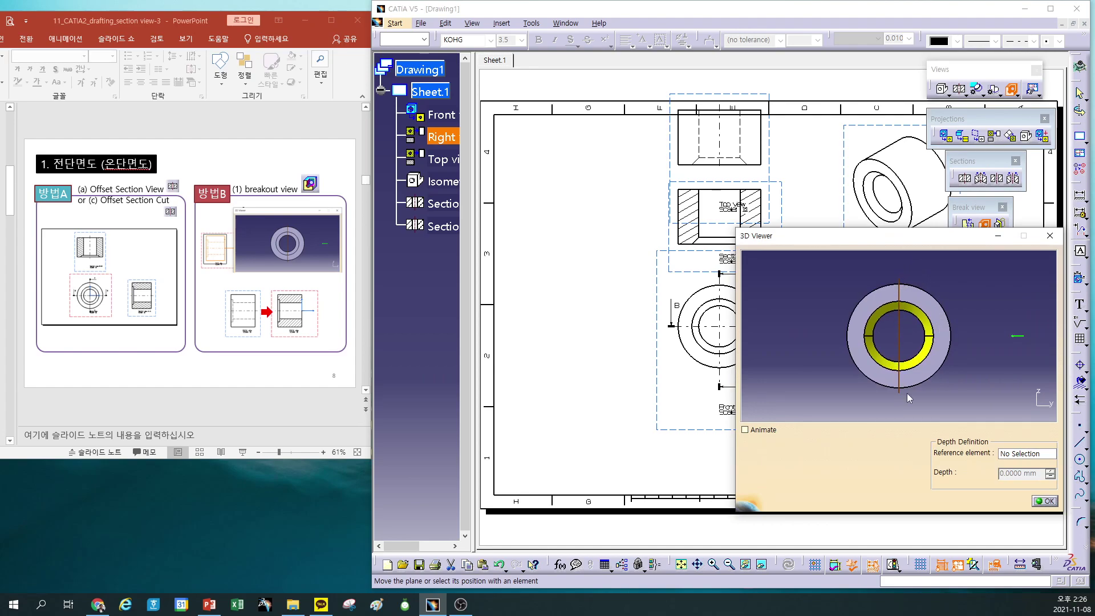
{"action": "left_click", "coordinate": [1046, 501]}
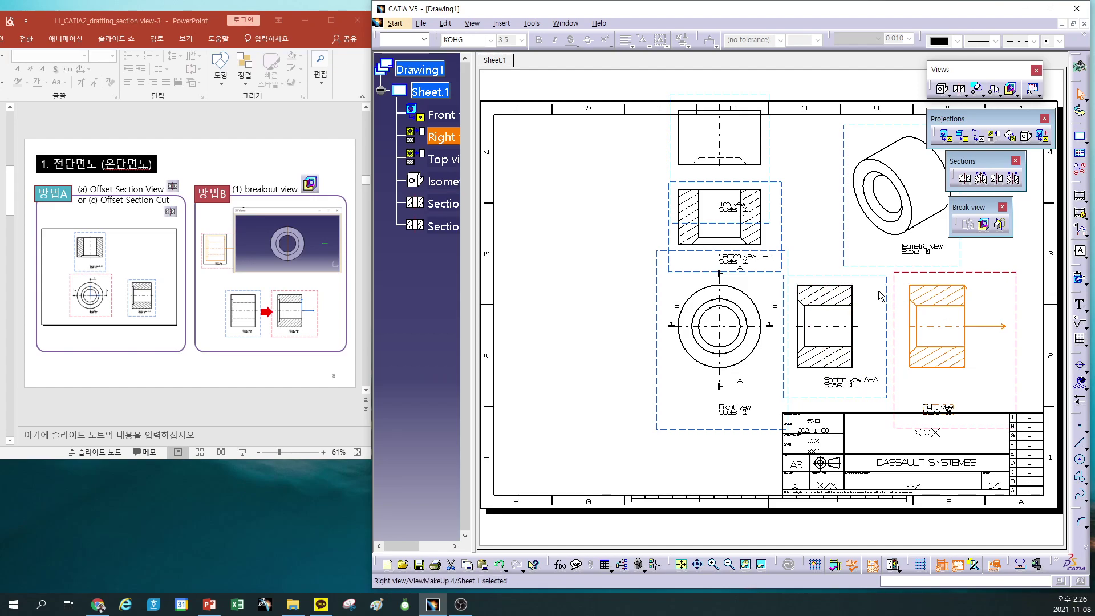
Activate the top view and create a breakout view with a closed polygon around the whole part, keeping the default cutting plane
{"action": "left_click_drag", "start_coordinate": [777, 150], "coordinate": [771, 153]}
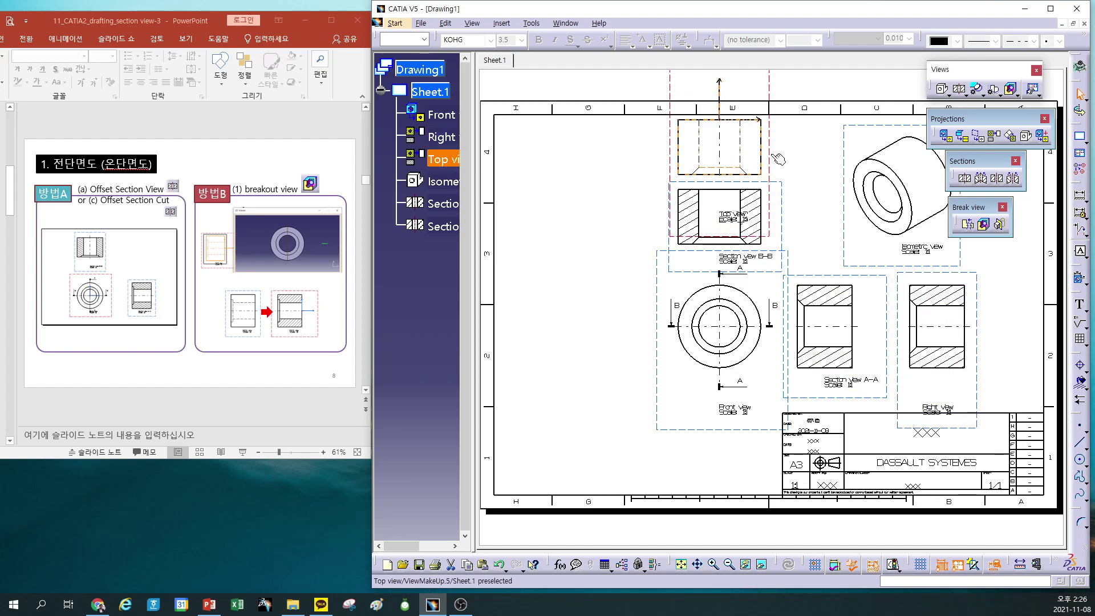
{"action": "left_click", "coordinate": [984, 226]}
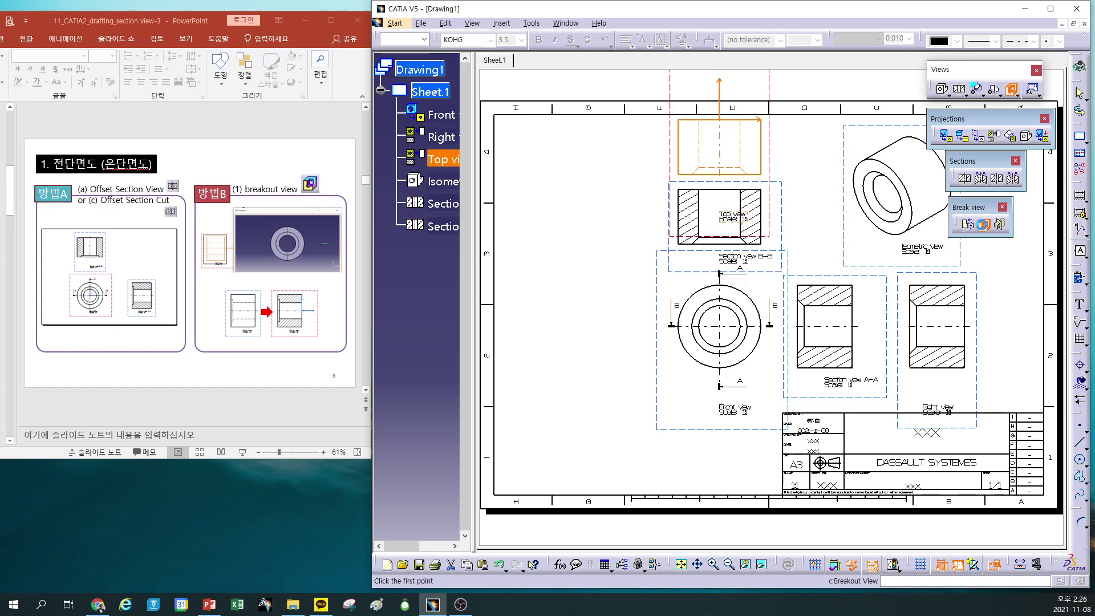
{"action": "left_click", "coordinate": [673, 85]}
{"action": "left_click", "coordinate": [651, 151]}
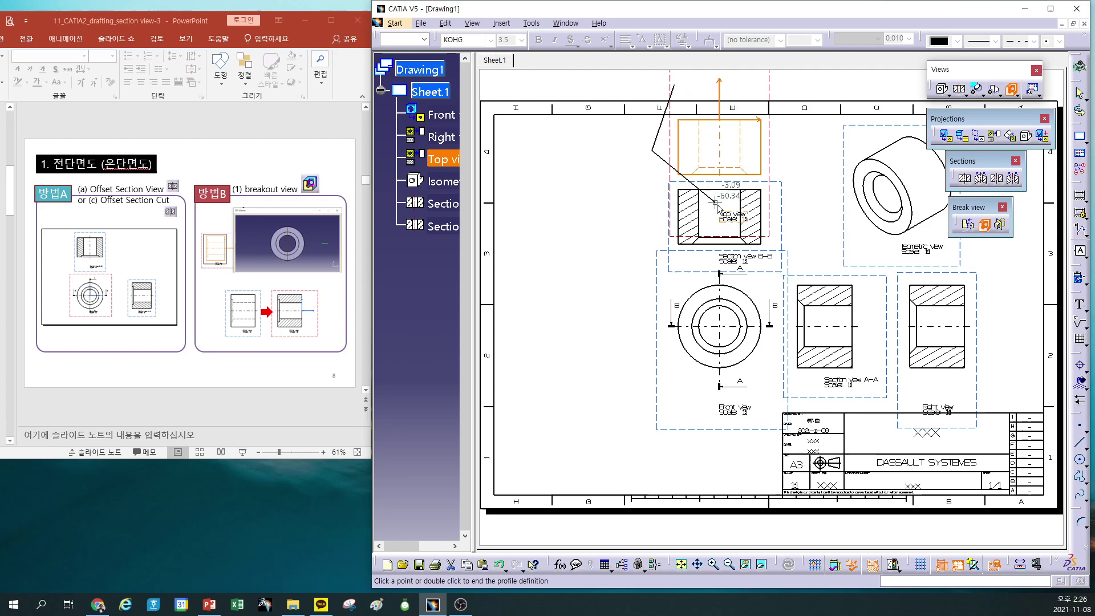
{"action": "left_click", "coordinate": [669, 204]}
{"action": "left_click", "coordinate": [786, 204]}
{"action": "left_click", "coordinate": [793, 94]}
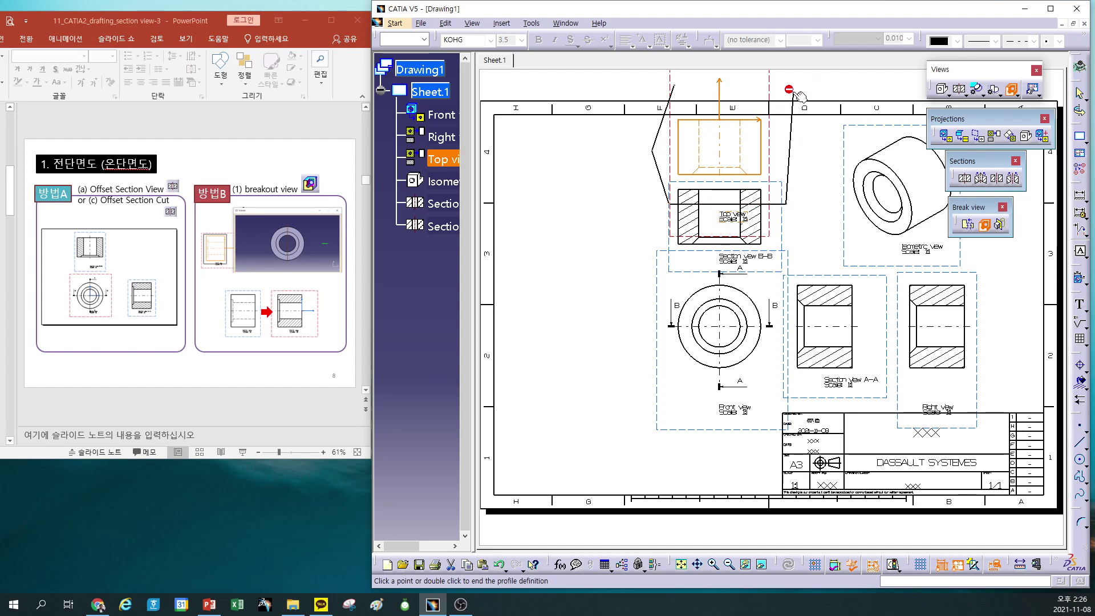
{"action": "left_click", "coordinate": [674, 86]}
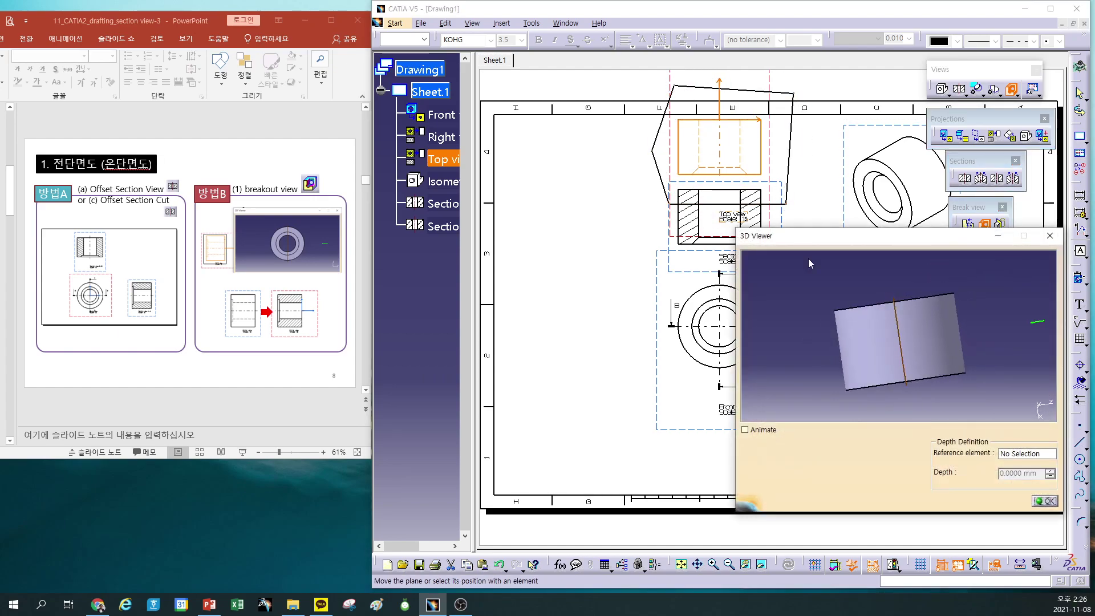
{"action": "left_click", "coordinate": [1048, 502]}
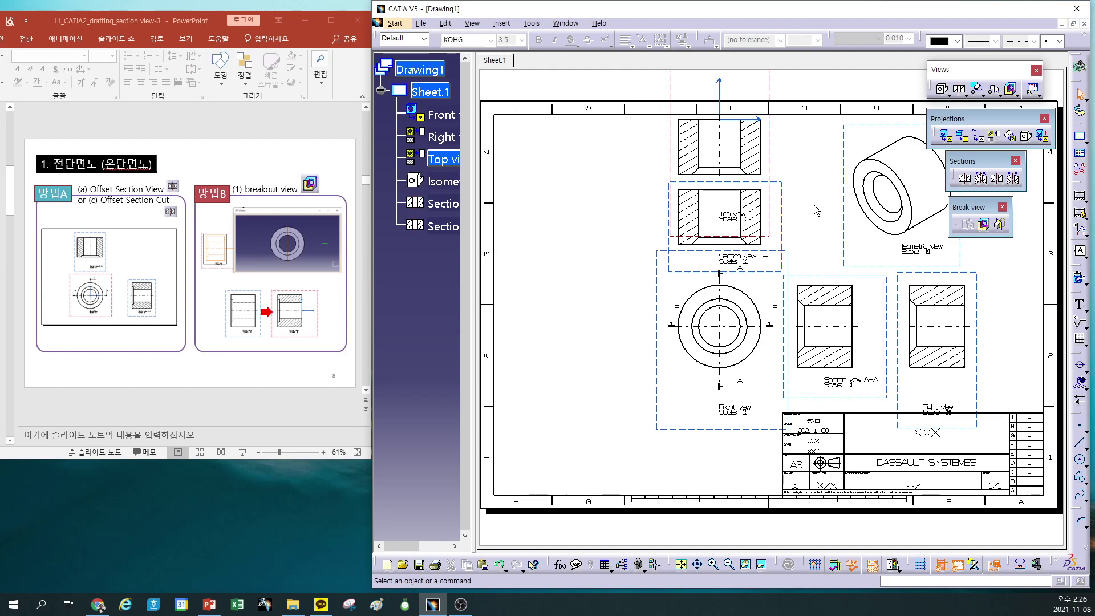
Move the right view and section view A-A farther from the front view, keeping their frames apart
{"action": "left_click", "coordinate": [826, 283]}
{"action": "left_click_drag", "start_coordinate": [826, 283], "coordinate": [821, 283]}
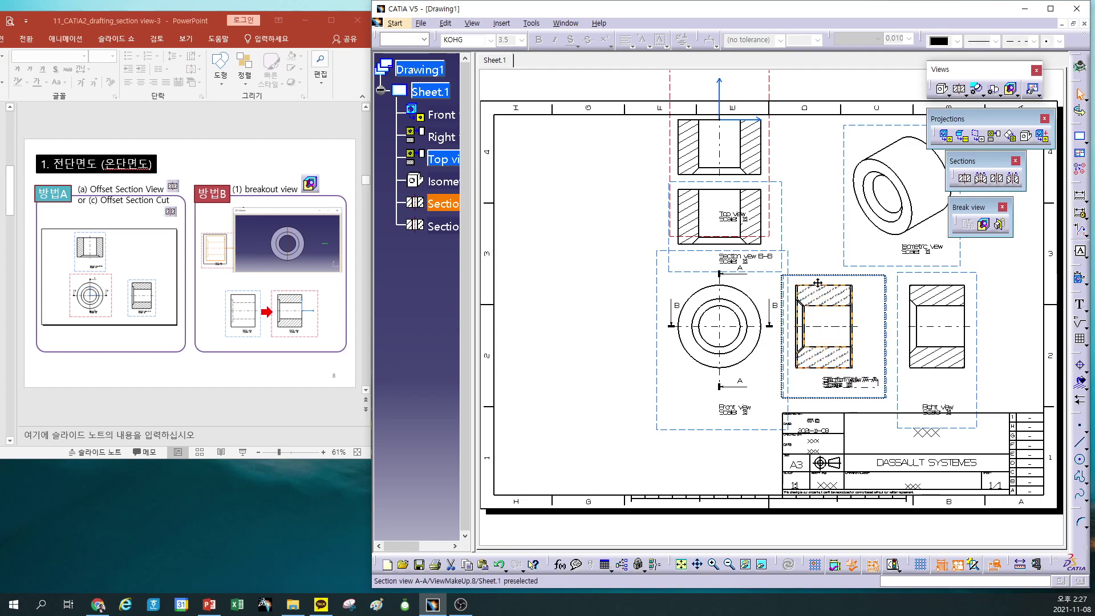
{"action": "left_click_drag", "start_coordinate": [945, 278], "coordinate": [966, 277]}
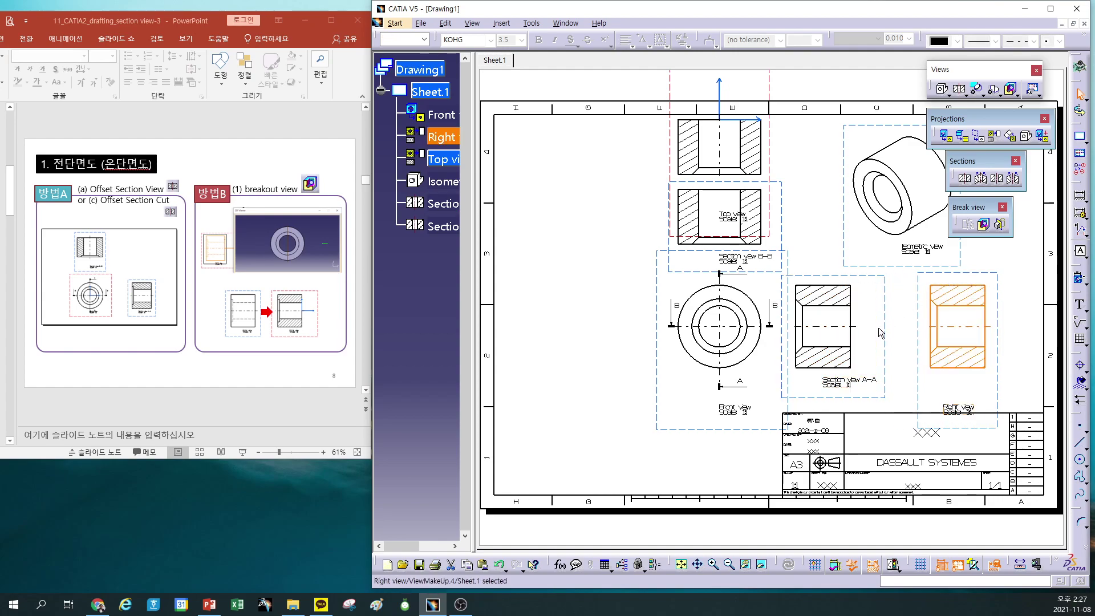
{"action": "left_click_drag", "start_coordinate": [847, 275], "coordinate": [869, 275]}
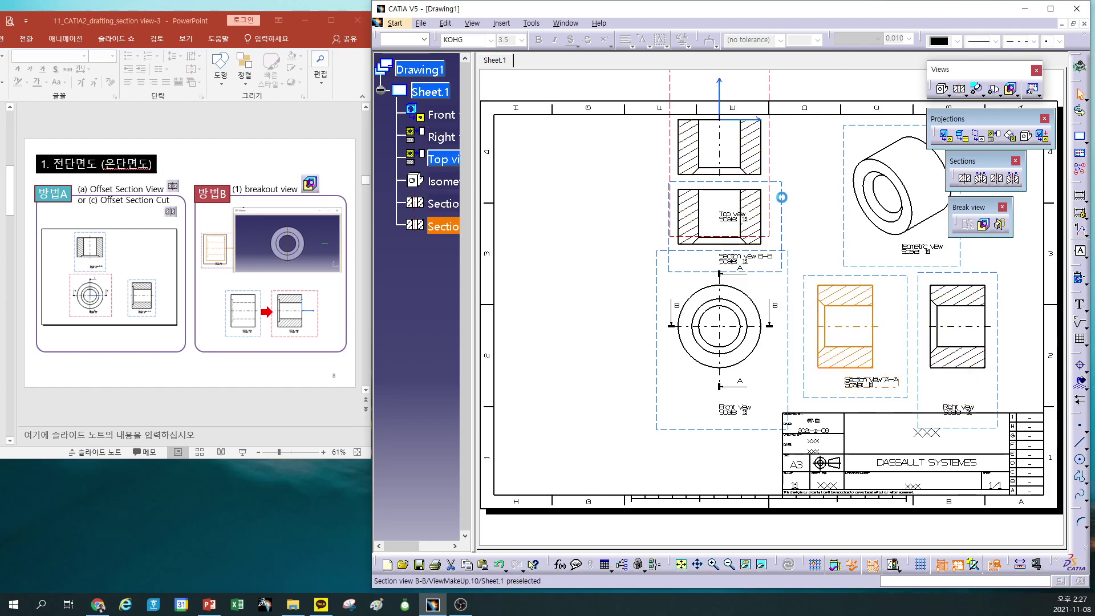
Lower the front view on the sheet and adjust the spacing of section view B-B and the top view above it
{"action": "left_click_drag", "start_coordinate": [783, 196], "coordinate": [790, 211]}
{"action": "left_click_drag", "start_coordinate": [795, 329], "coordinate": [794, 359]}
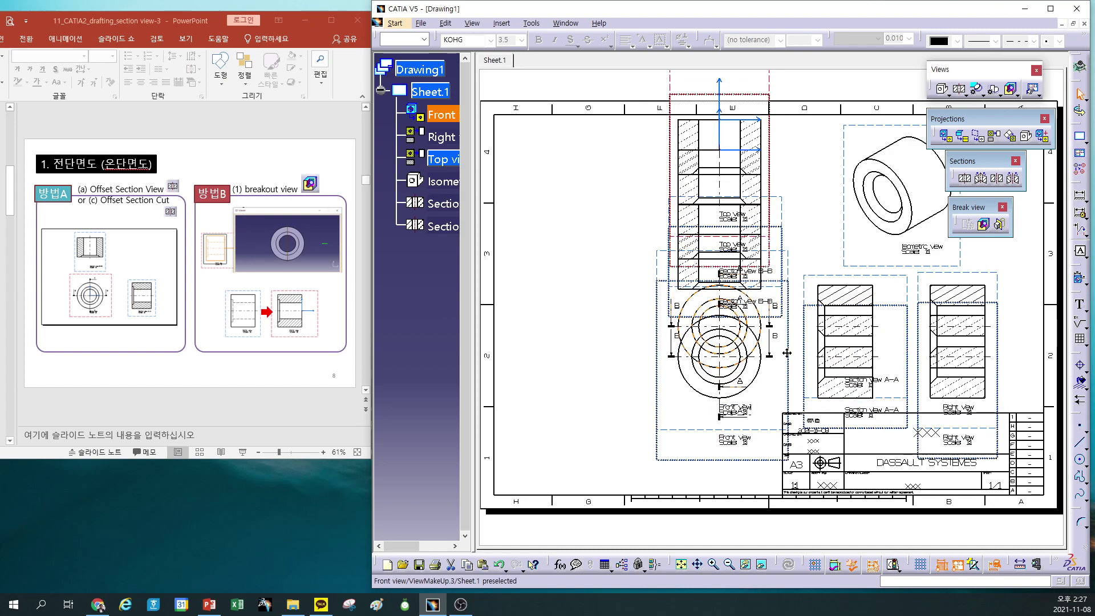
{"action": "left_click_drag", "start_coordinate": [778, 213], "coordinate": [773, 153]}
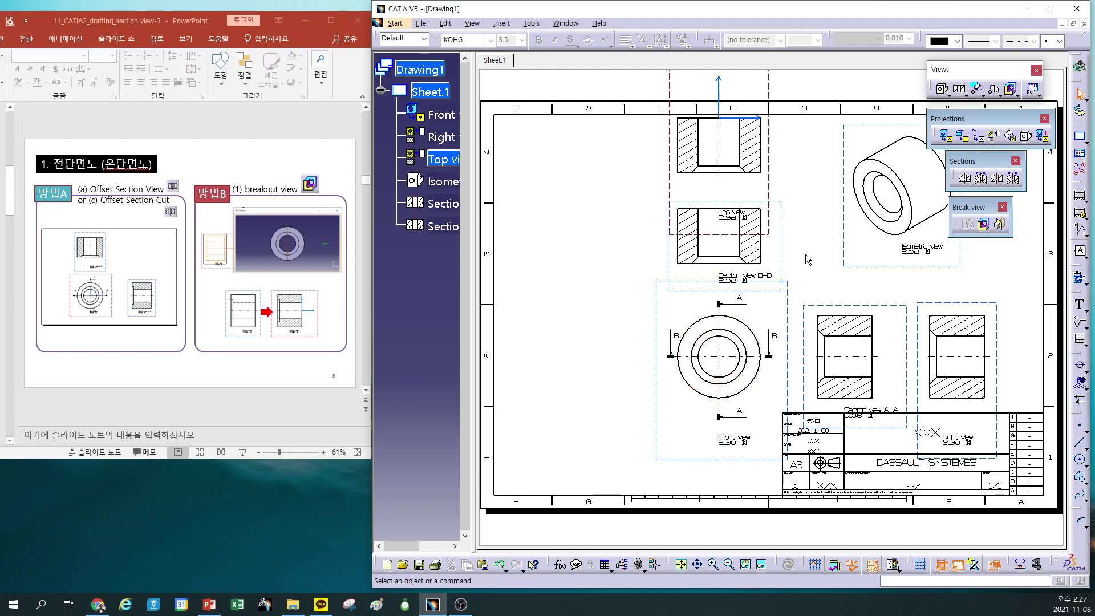
{"action": "left_click", "coordinate": [659, 425]}
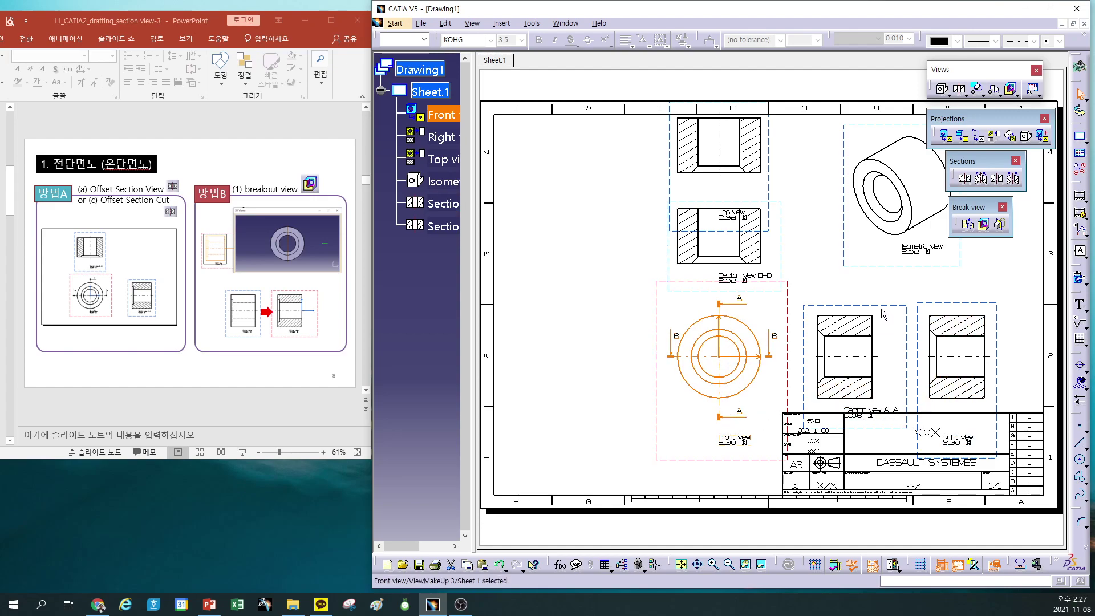
{"action": "key", "text": "Up"}
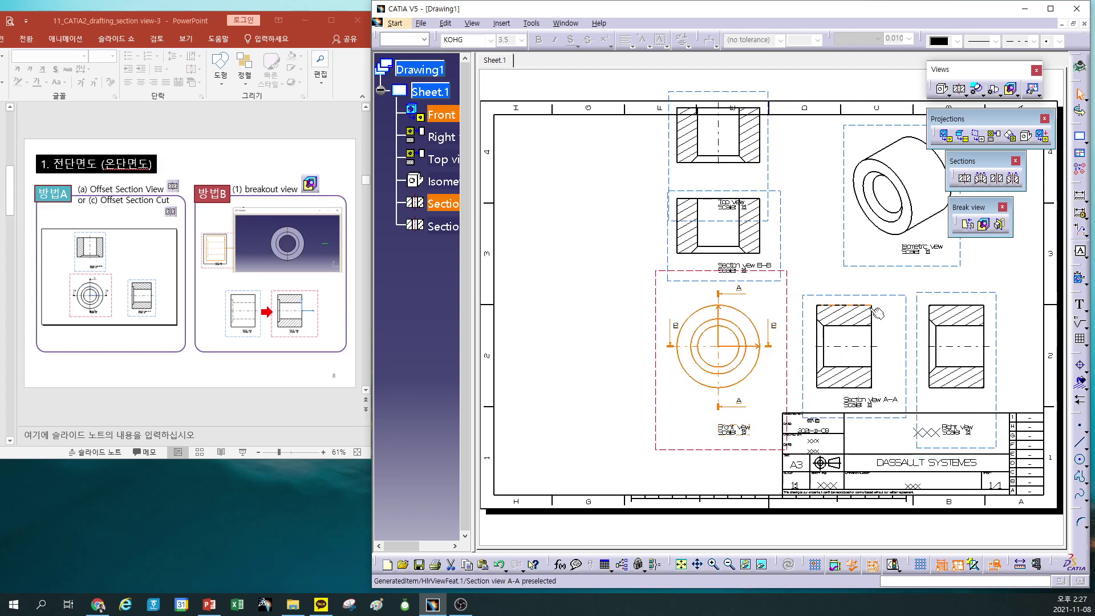
Fine-tune the horizontal spacing of section view A-A and the right view so their frames stand clear of the front view
{"action": "left_click", "coordinate": [877, 313]}
{"action": "key", "text": "Left"}
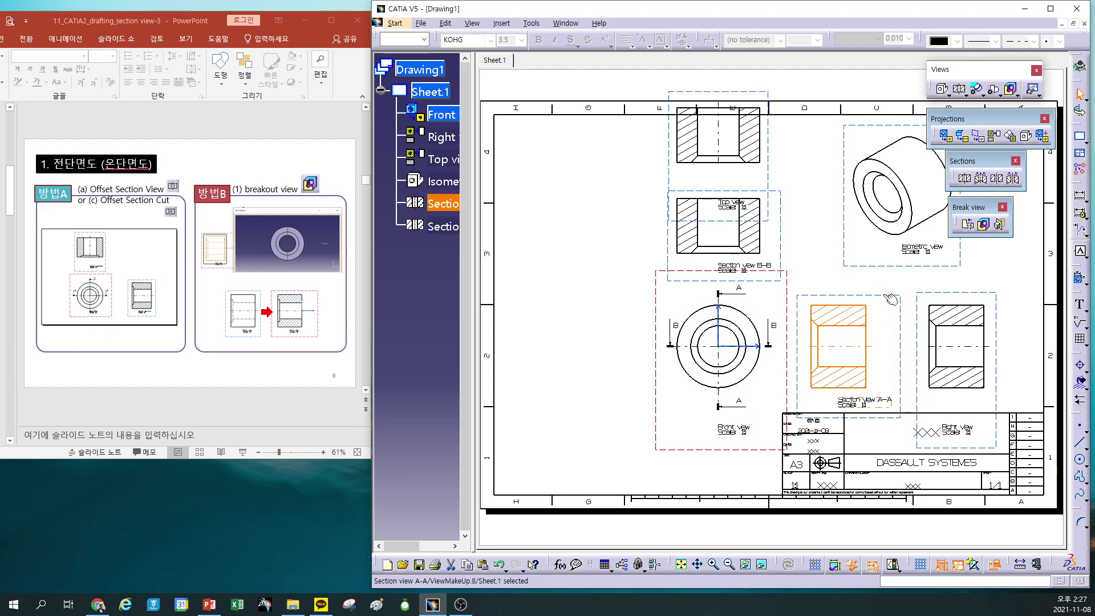
{"action": "left_click", "coordinate": [882, 409]}
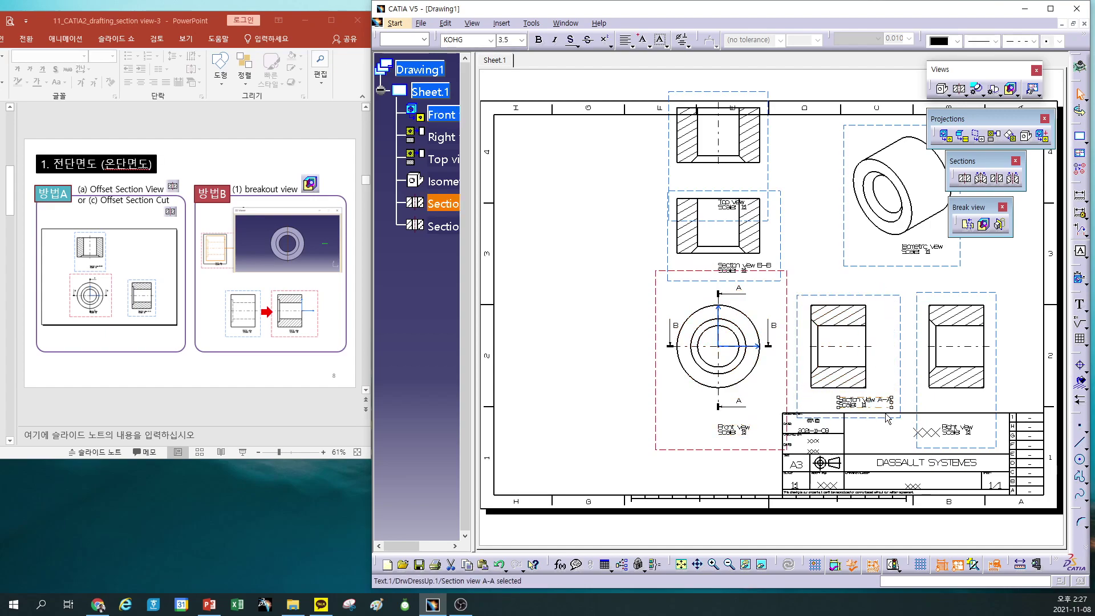
{"action": "left_click", "coordinate": [880, 288]}
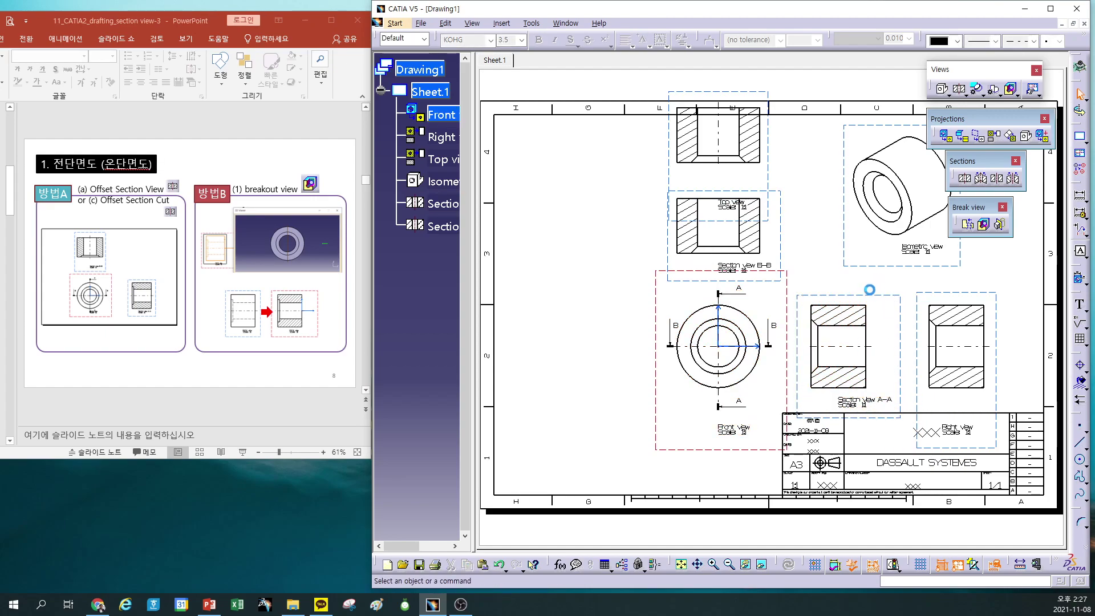
{"action": "left_click", "coordinate": [881, 406]}
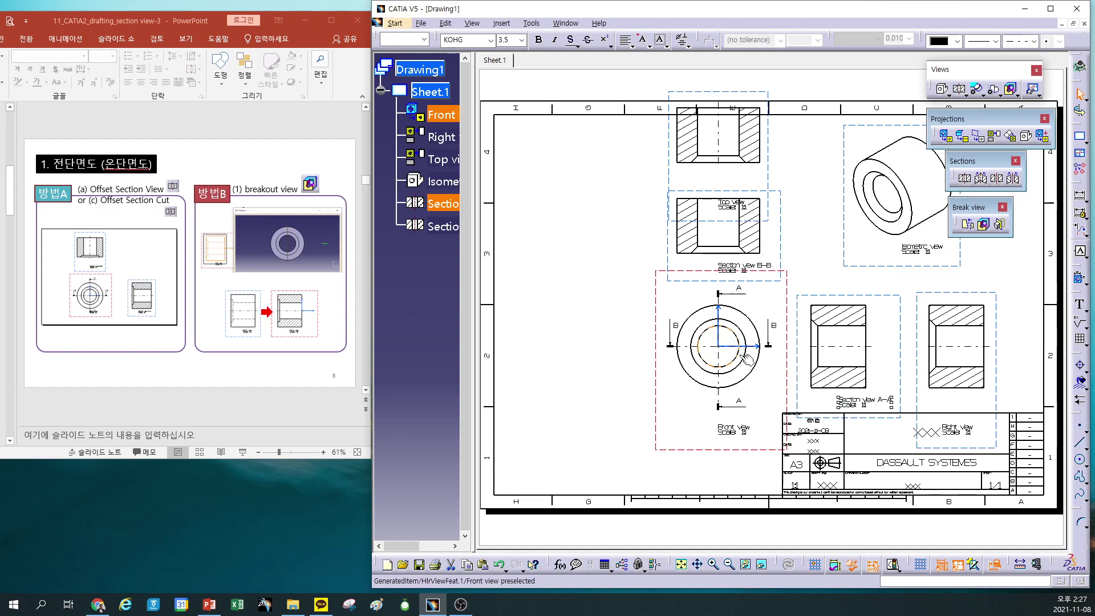
{"action": "left_click", "coordinate": [911, 404]}
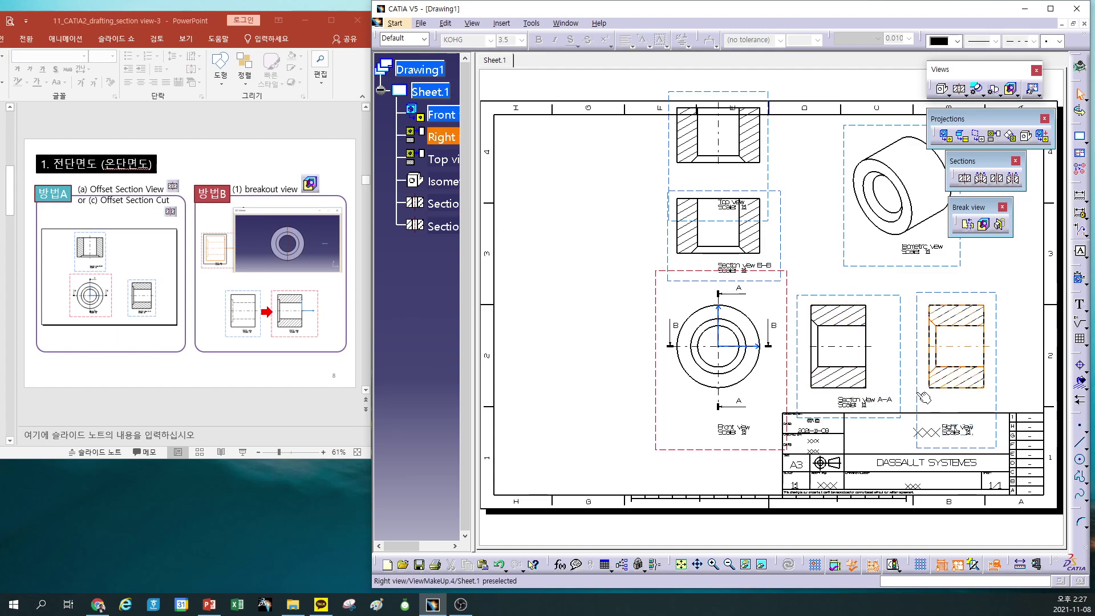
{"action": "left_click_drag", "start_coordinate": [916, 402], "coordinate": [929, 399]}
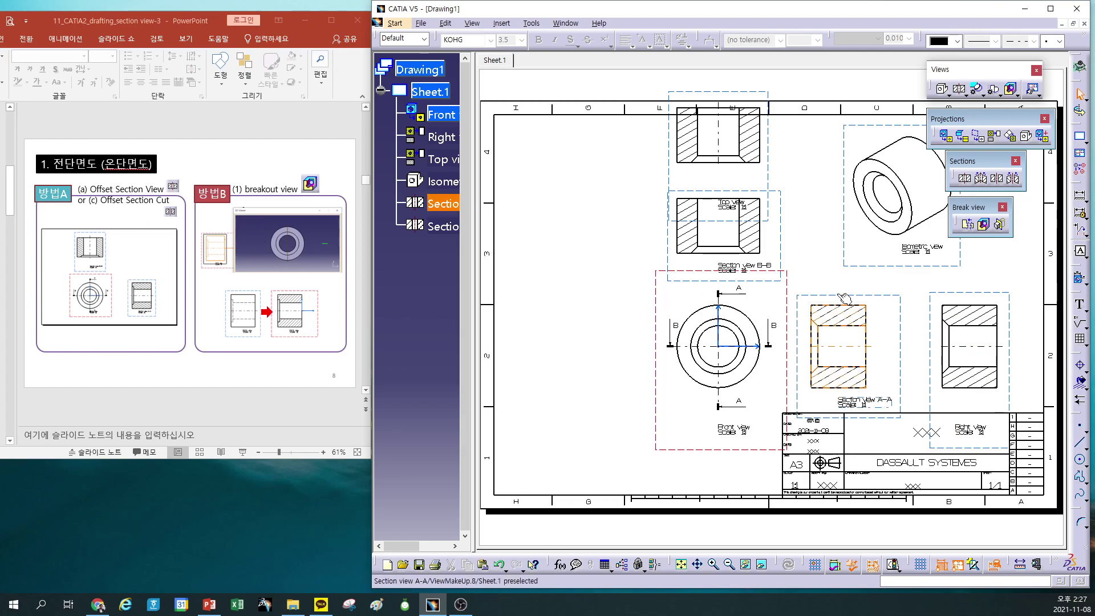
{"action": "left_click_drag", "start_coordinate": [846, 302], "coordinate": [854, 302]}
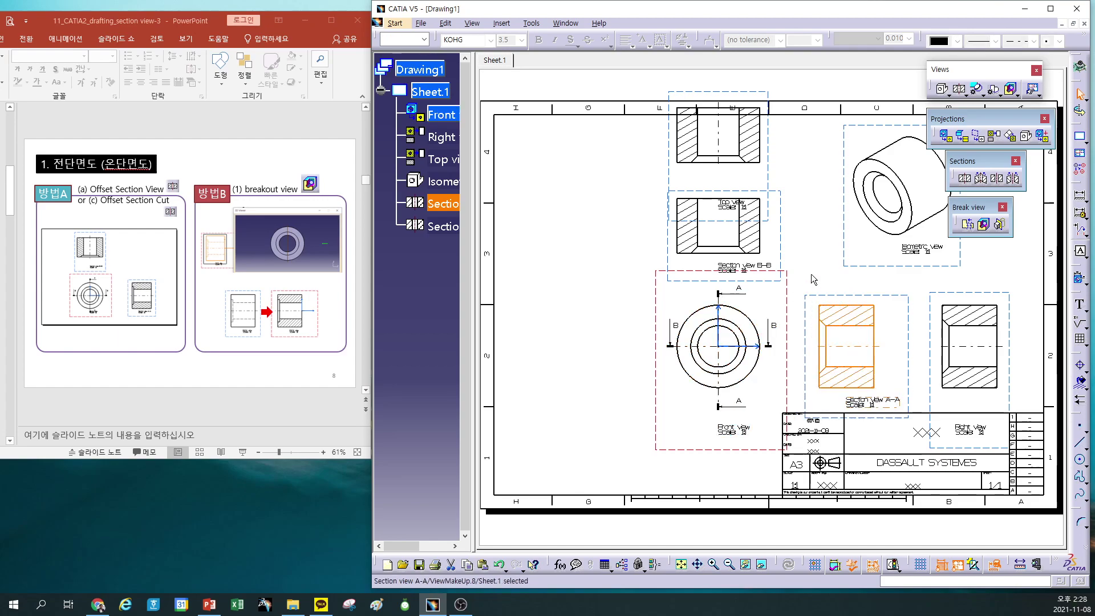
{"action": "left_click_drag", "start_coordinate": [967, 295], "coordinate": [986, 291]}
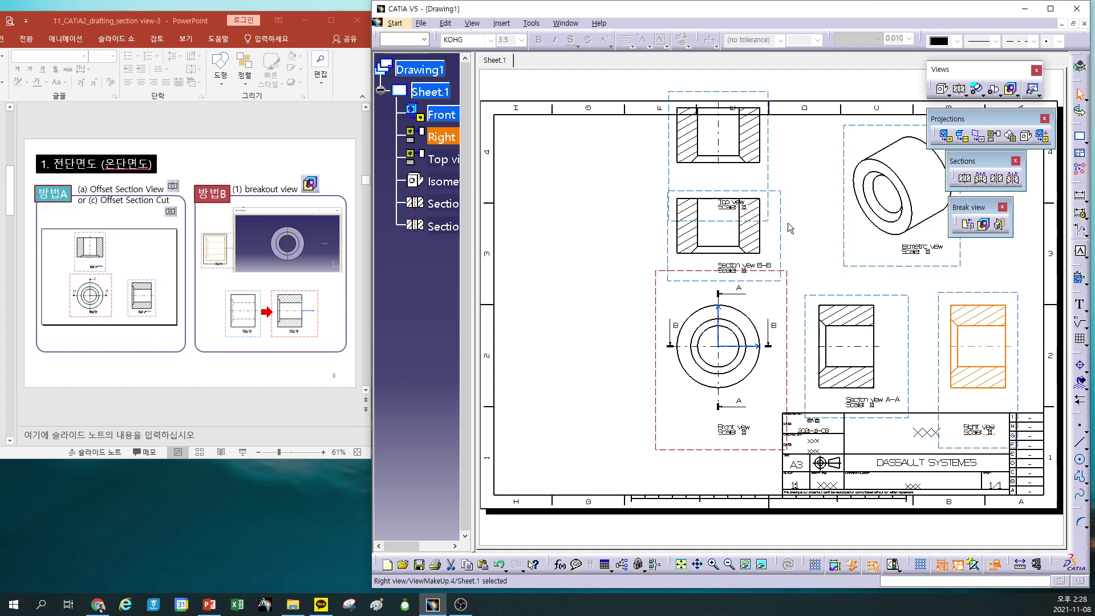
{"action": "left_click", "coordinate": [811, 232]}
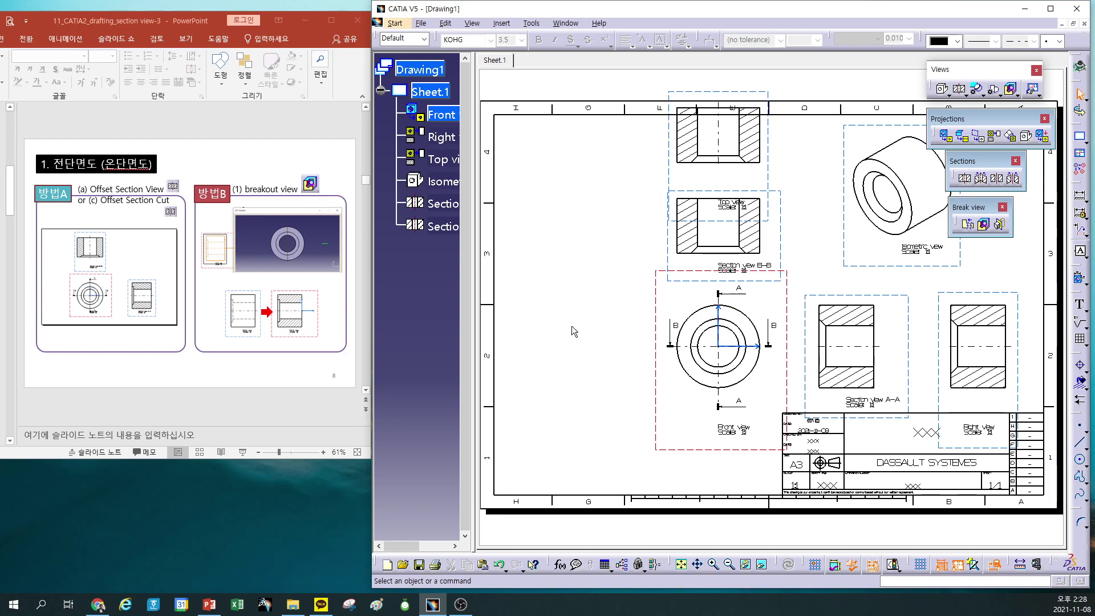
Create an offset section view from a vertical cutting line through the front view's centre, placed to the left of the front view
{"action": "left_click", "coordinate": [936, 171]}
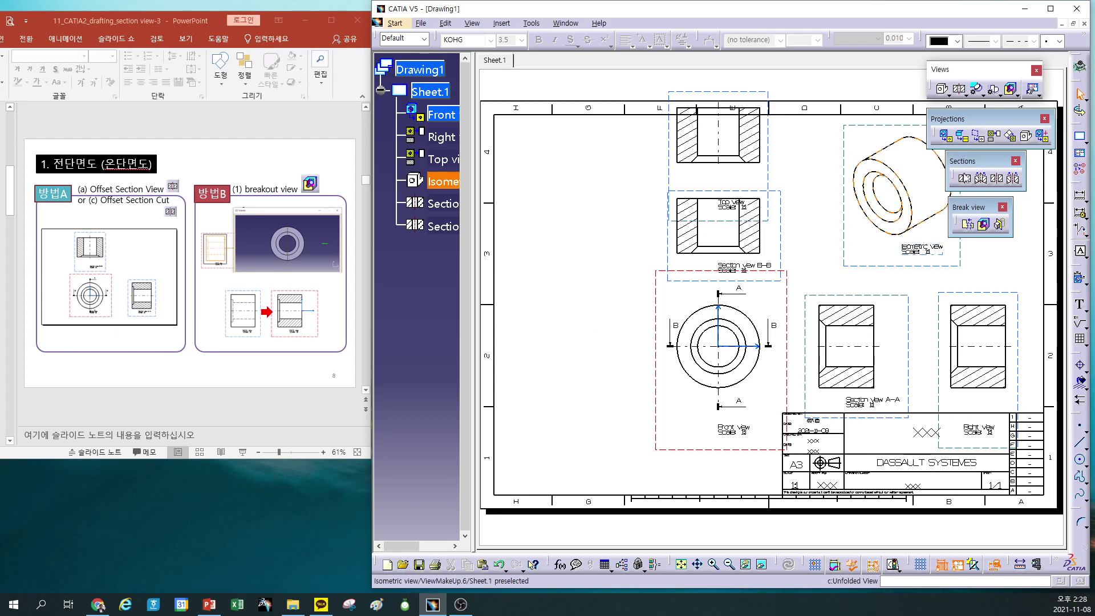
{"action": "left_click", "coordinate": [966, 179]}
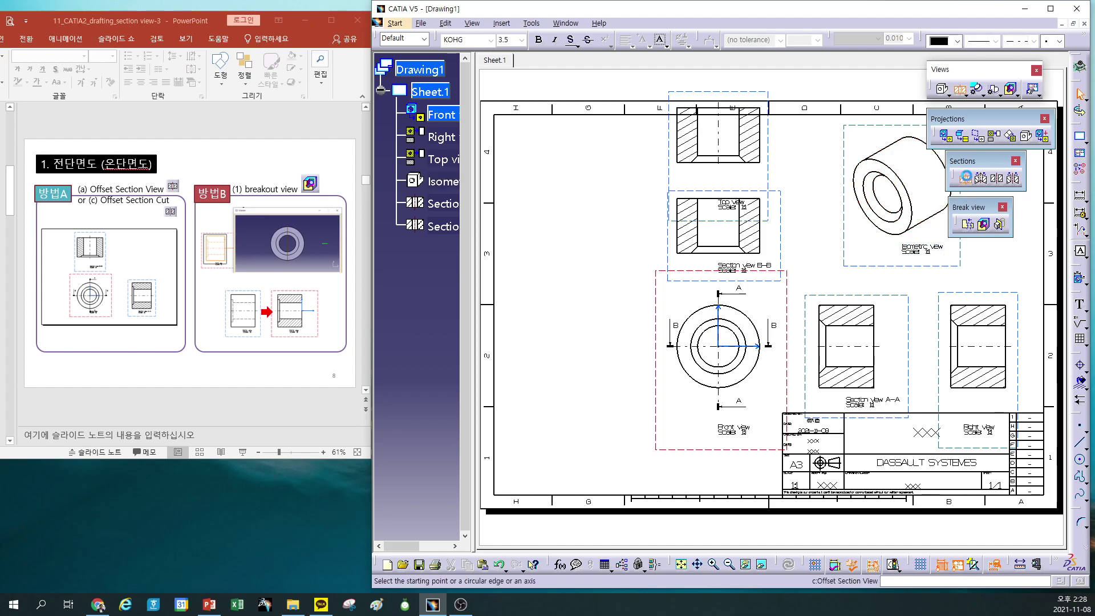
{"action": "left_click", "coordinate": [718, 280]}
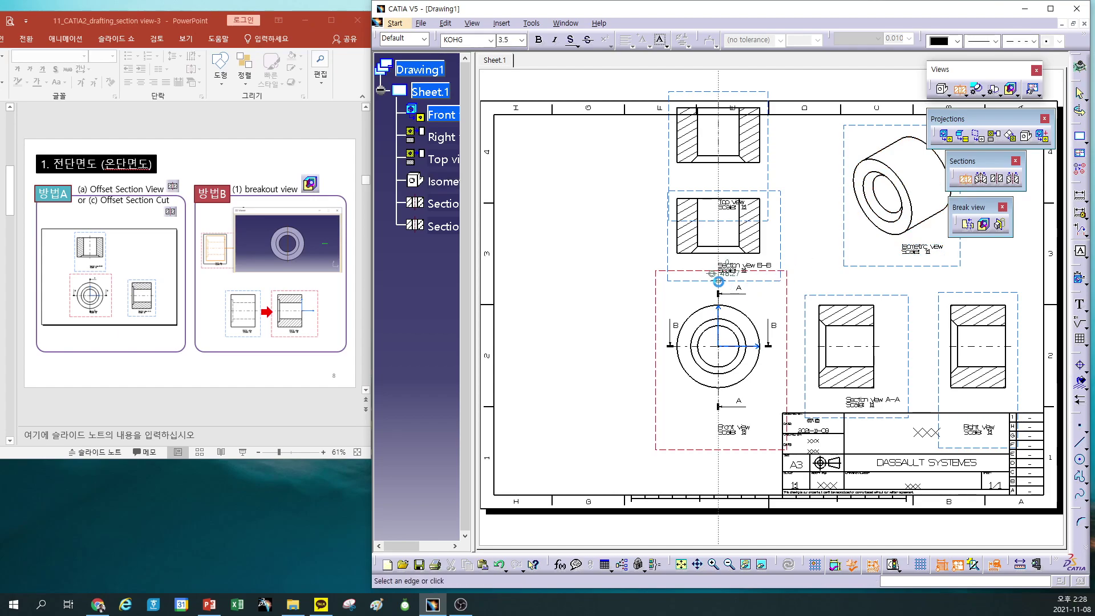
{"action": "double_click", "coordinate": [720, 421]}
{"action": "left_click", "coordinate": [607, 392]}
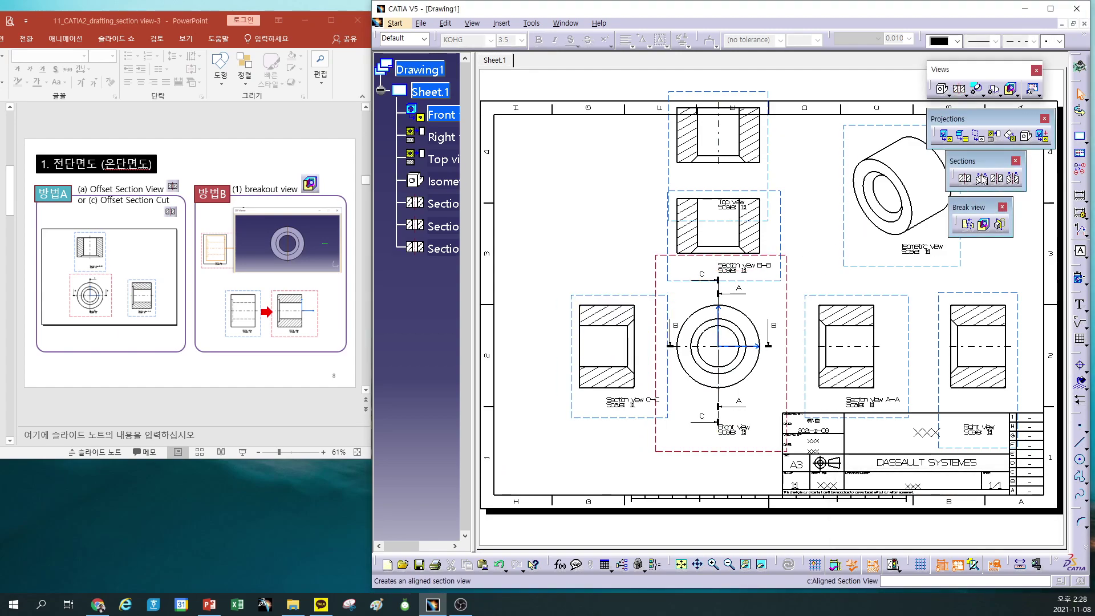
Project a left view of the front view, place it beyond section view C-C, and activate it
{"action": "left_click", "coordinate": [994, 136]}
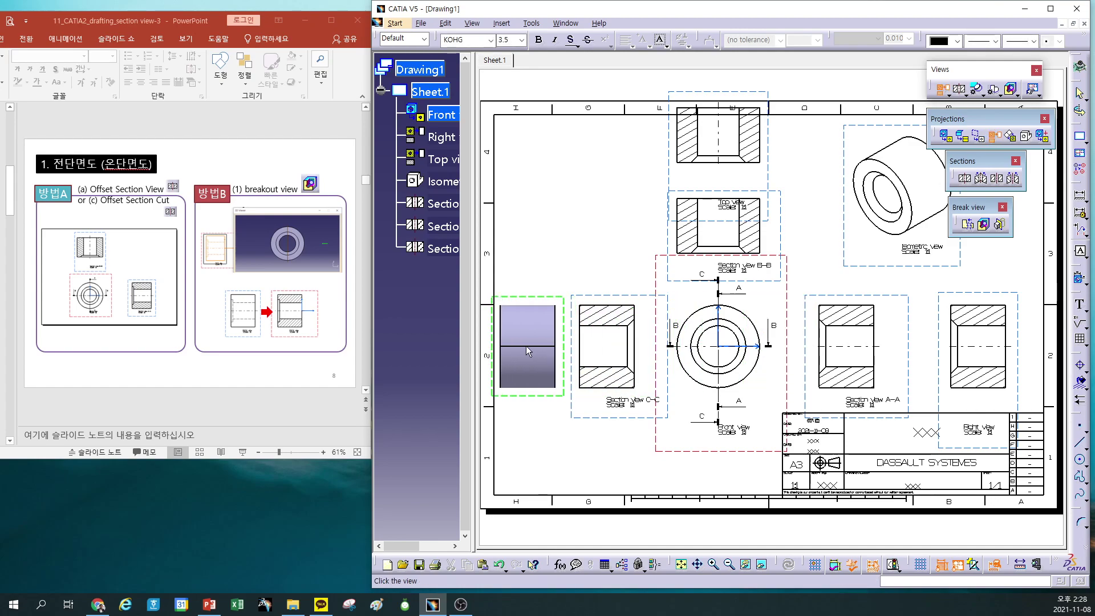
{"action": "left_click", "coordinate": [526, 346]}
{"action": "left_click", "coordinate": [551, 298]}
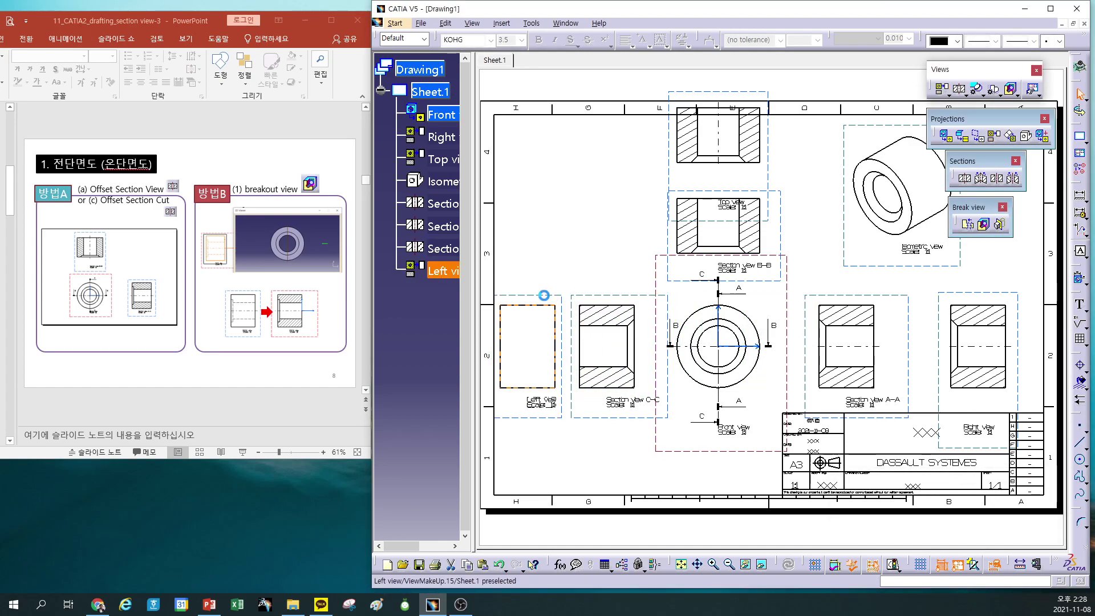
Create a breakout view in the left view with a closed polygon around the whole part, keeping the default cutting plane
{"action": "left_click", "coordinate": [983, 224]}
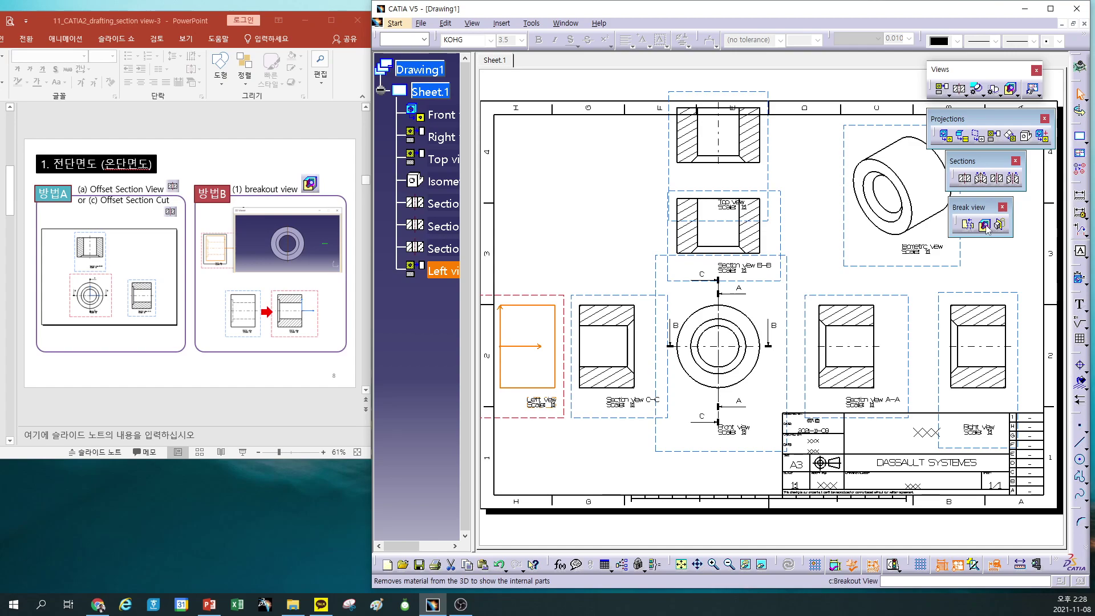
{"action": "left_click", "coordinate": [510, 269]}
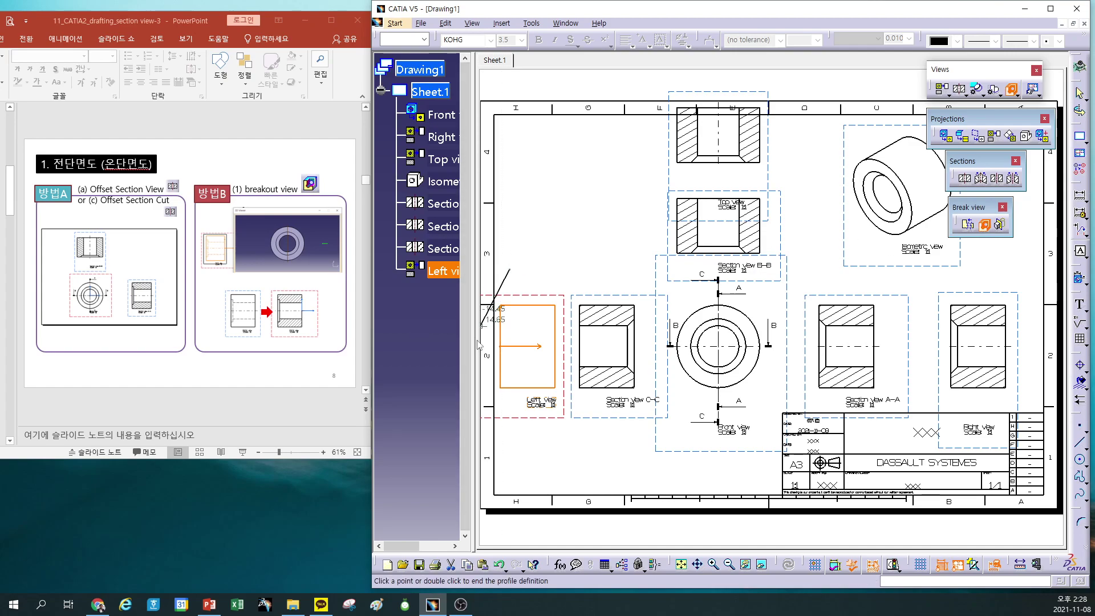
{"action": "left_click", "coordinate": [490, 330]}
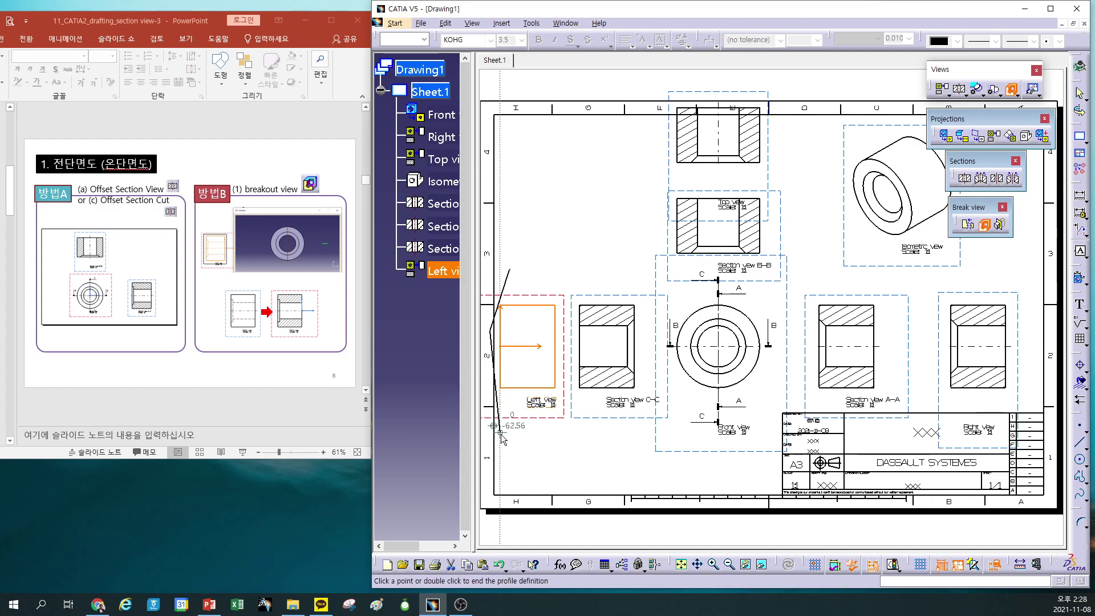
{"action": "left_click", "coordinate": [501, 432]}
{"action": "left_click", "coordinate": [570, 428]}
{"action": "left_click", "coordinate": [569, 269]}
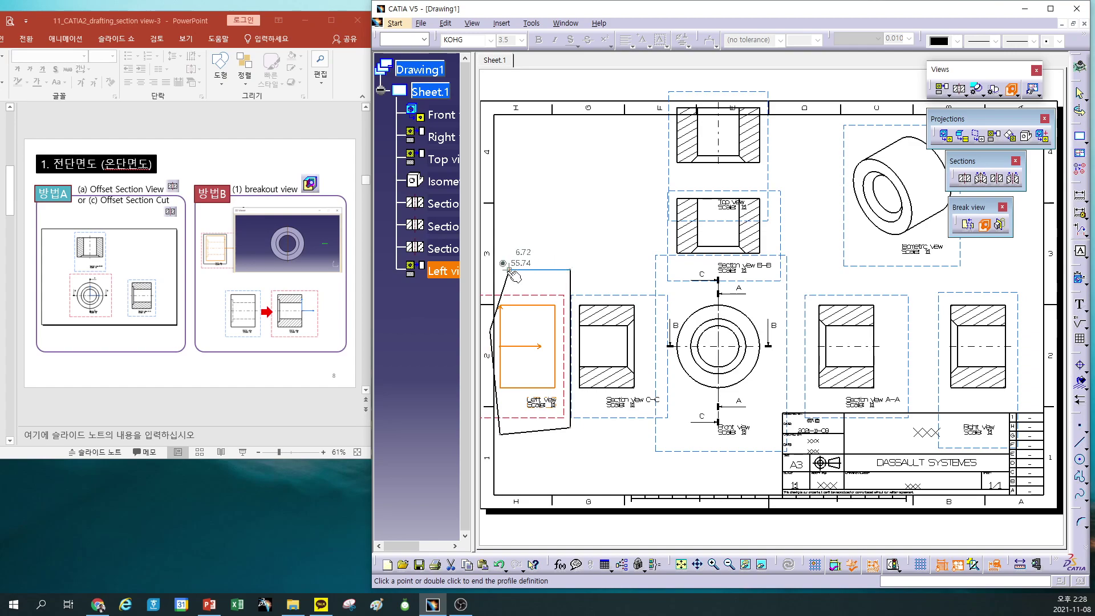
{"action": "left_click", "coordinate": [511, 272]}
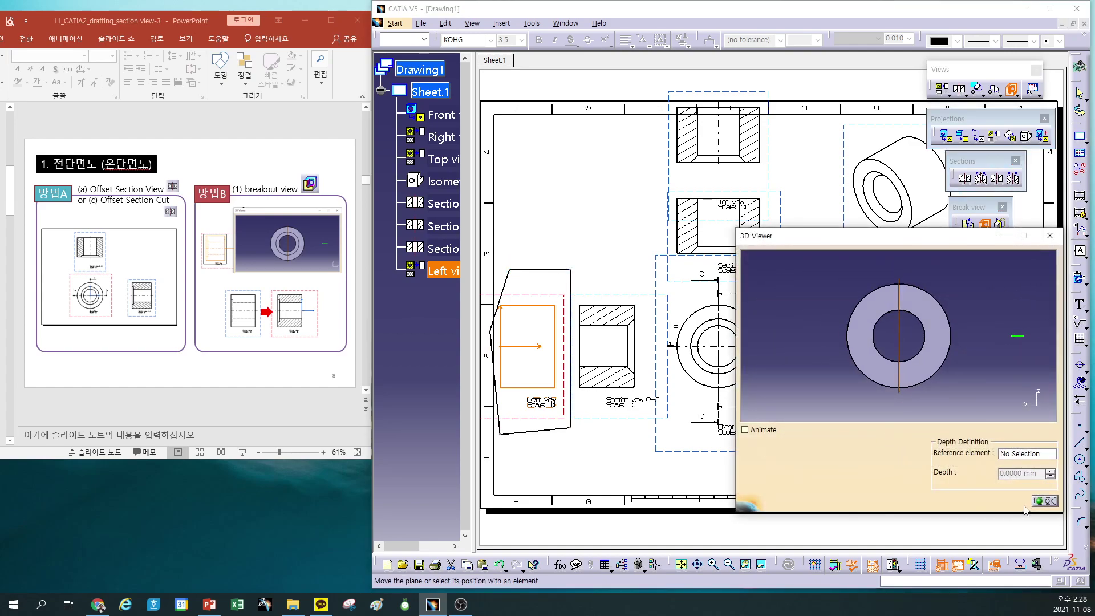
{"action": "left_click", "coordinate": [1047, 502]}
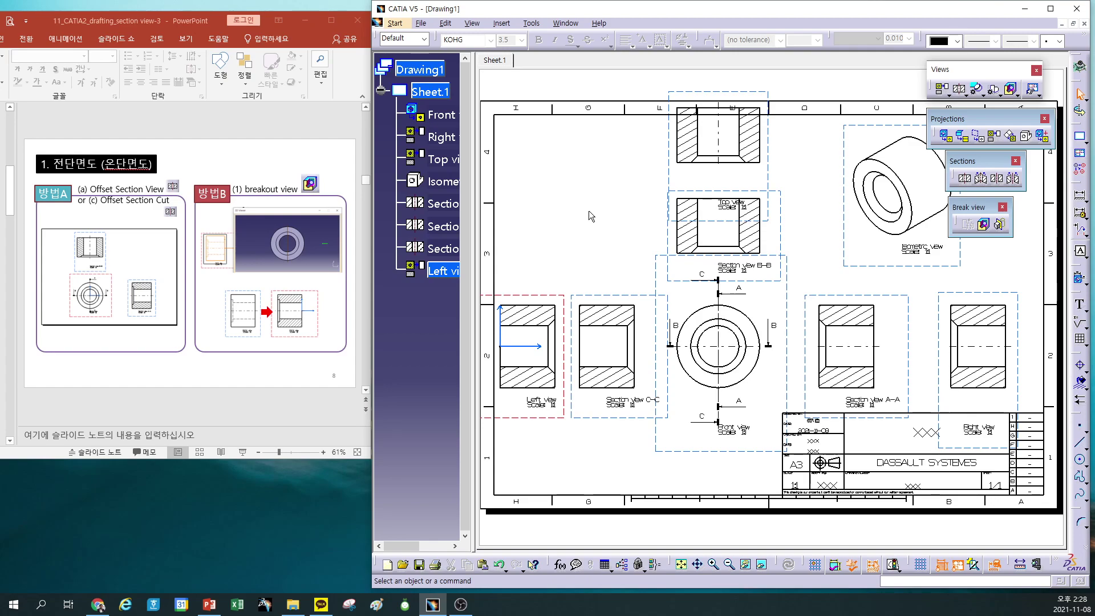
Reactivate the front view, add a new sheet to the drawing, and return to the first sheet
{"action": "double_click", "coordinate": [655, 270]}
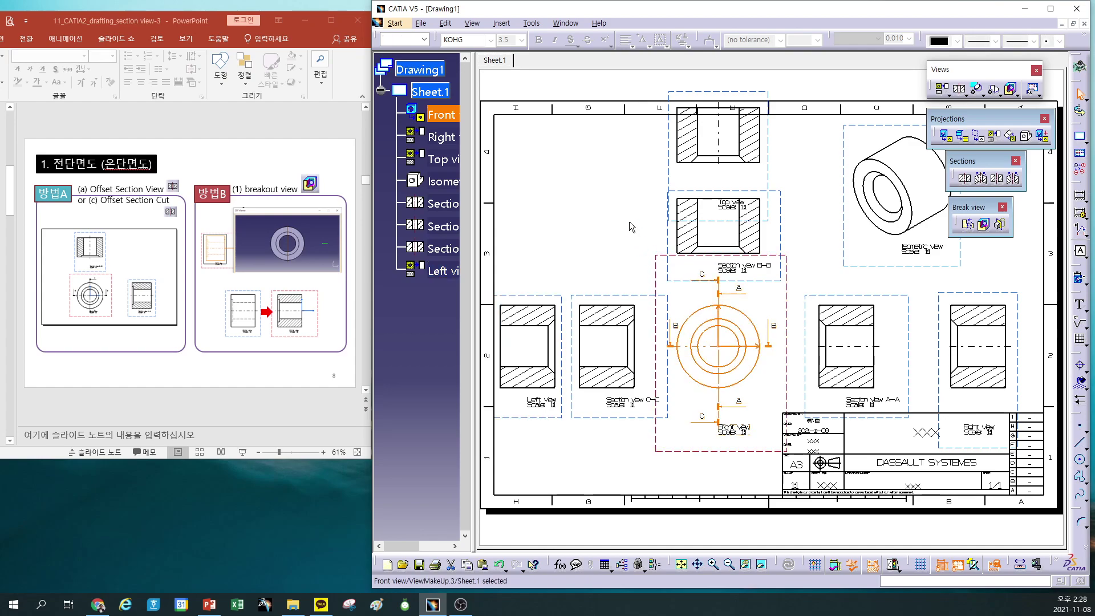
{"action": "left_click", "coordinate": [1080, 139]}
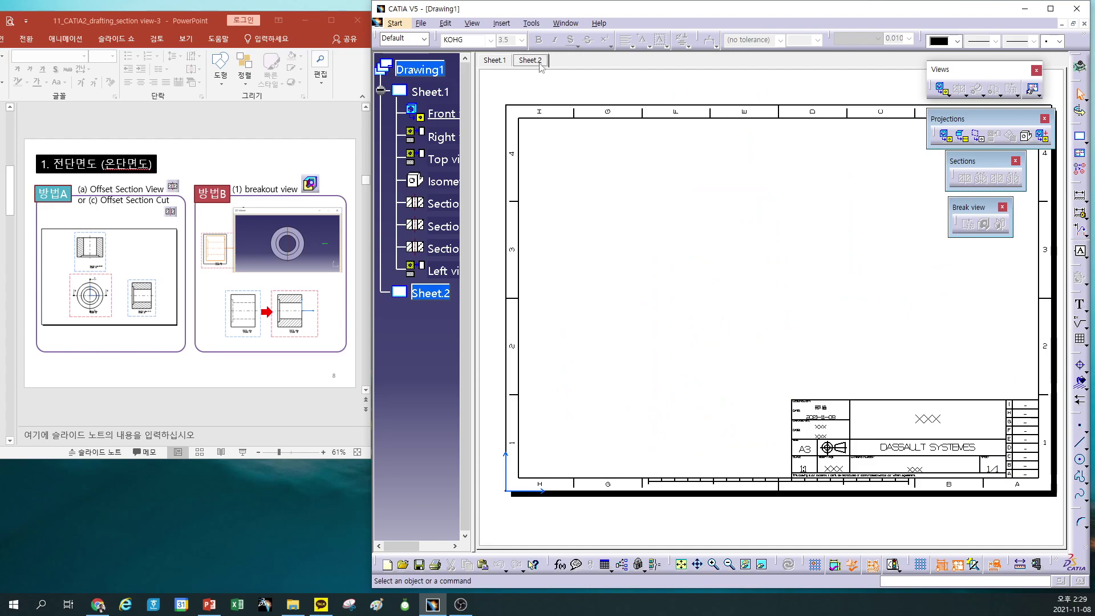
{"action": "left_click", "coordinate": [494, 61]}
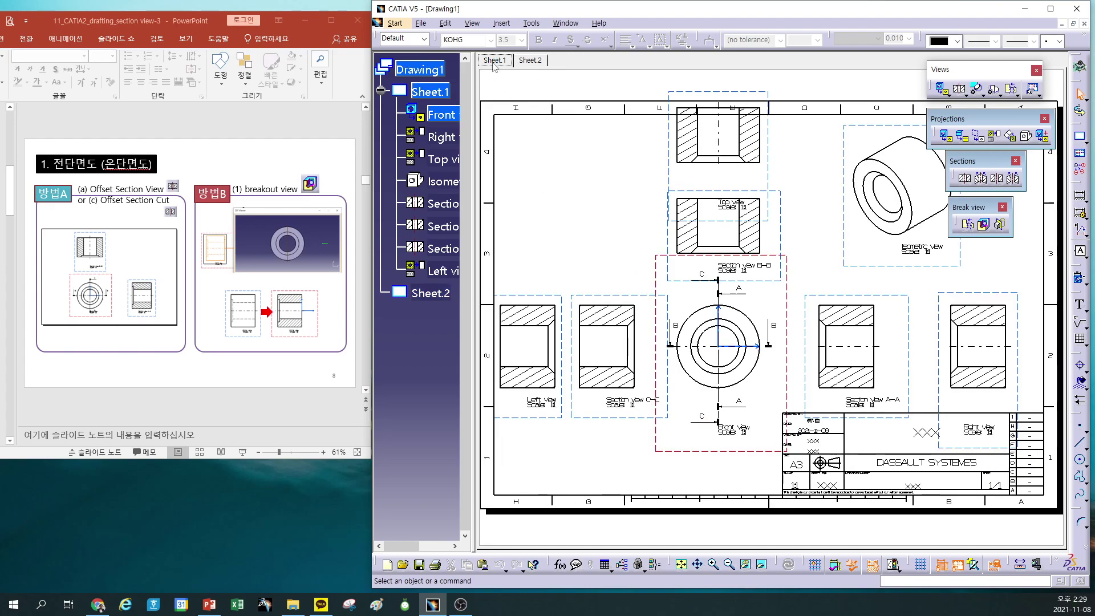
{"action": "left_click", "coordinate": [527, 60]}
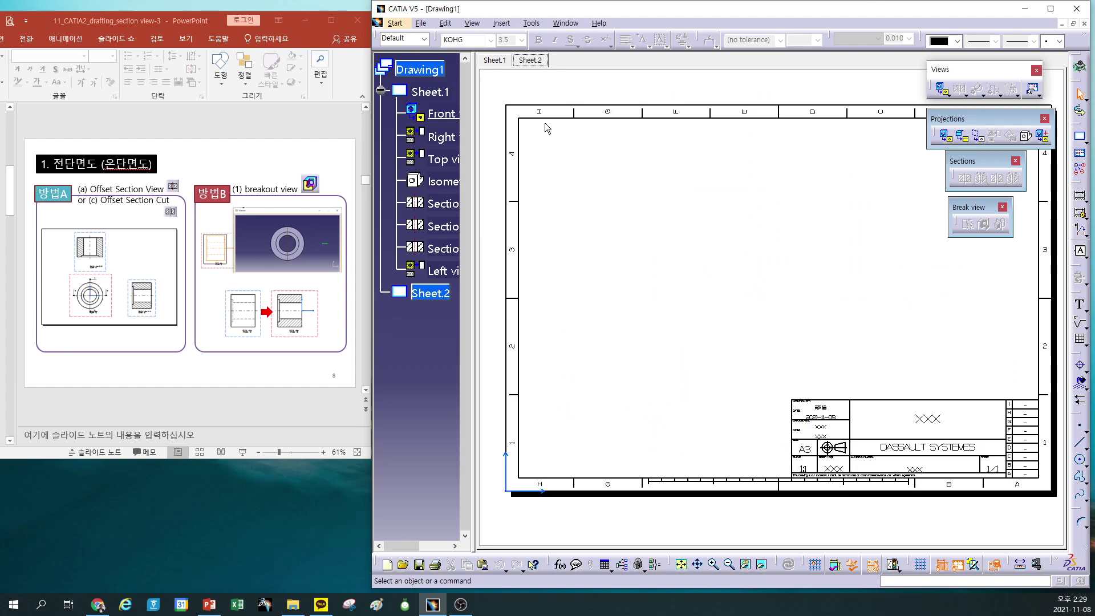
{"action": "left_click", "coordinate": [493, 62]}
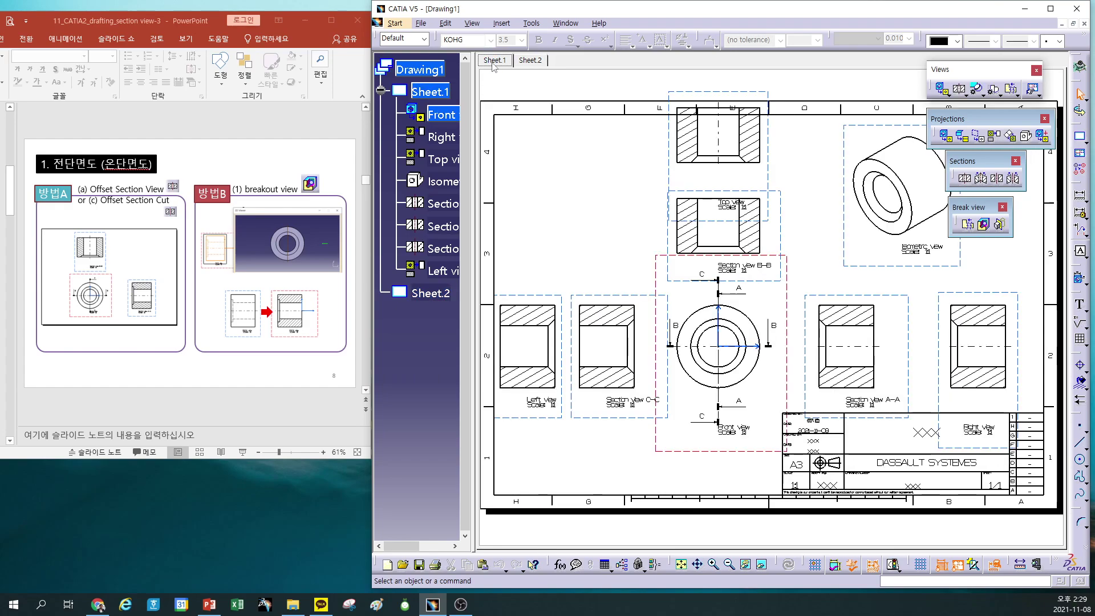
Switch to PowerPoint and review the half-section slide and the section view overview slide
{"action": "left_click", "coordinate": [300, 123]}
{"action": "scroll", "coordinate": [300, 122], "scroll_direction": "down", "scroll_amount": 1}
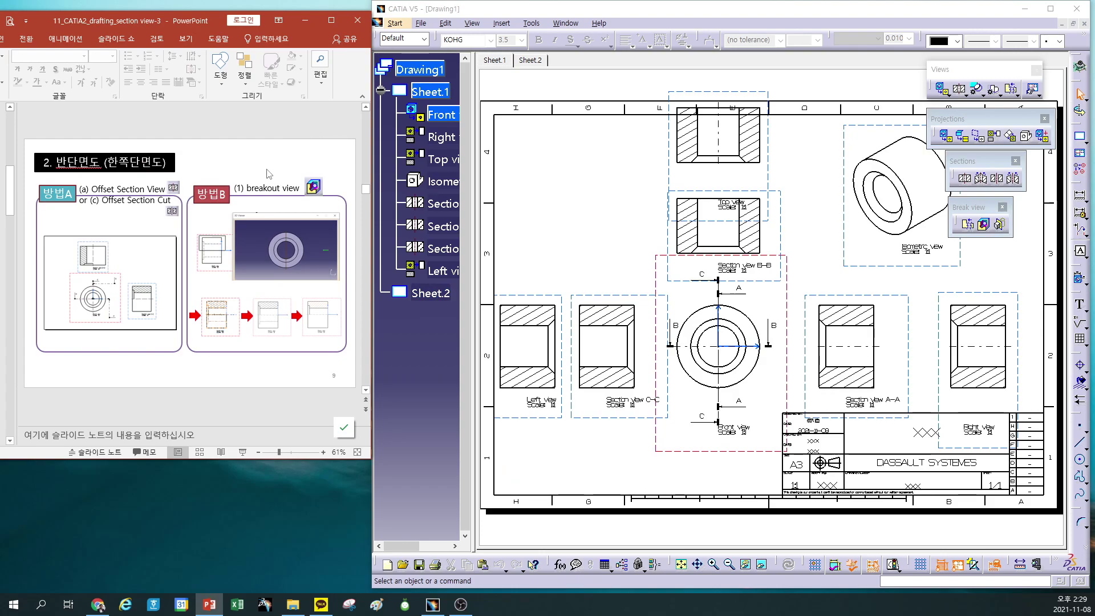
{"action": "left_click", "coordinate": [323, 20]}
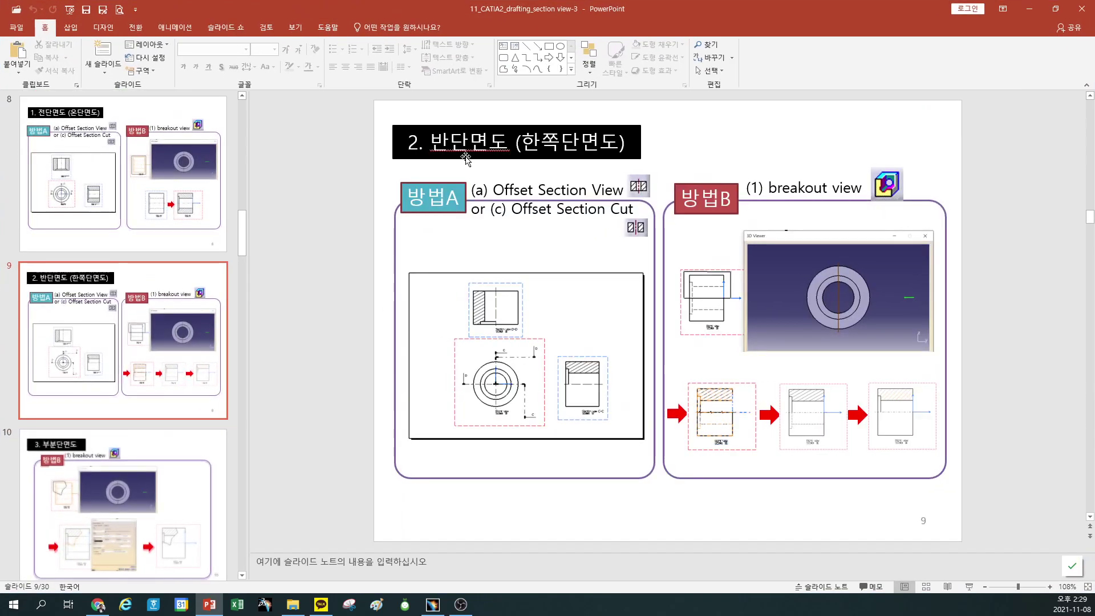
{"action": "scroll", "coordinate": [648, 313], "scroll_direction": "up", "scroll_amount": 3}
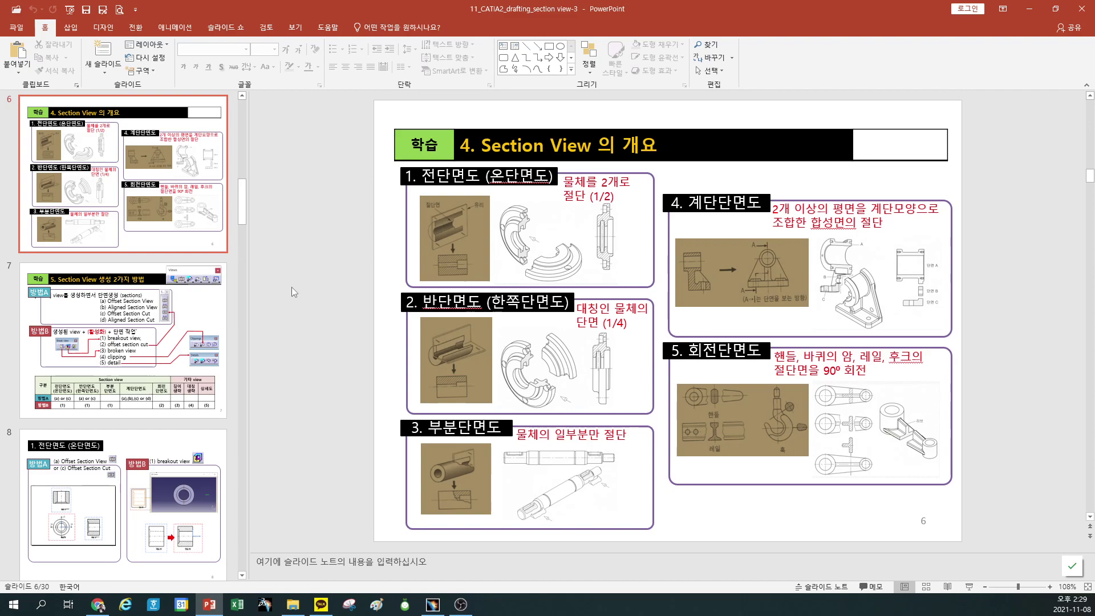
{"action": "left_click", "coordinate": [1056, 9]}
{"action": "scroll", "coordinate": [298, 289], "scroll_direction": "down", "scroll_amount": 3}
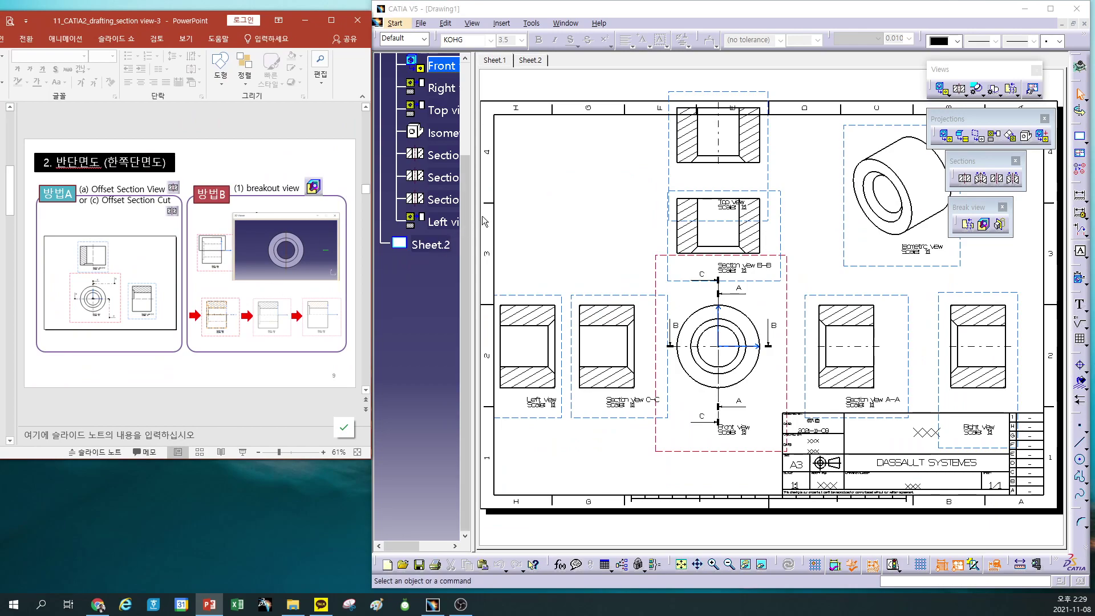
Switch to CATIA, add another sheet, and generate a front view of the hollow cylinder from the part's end face
{"action": "left_click", "coordinate": [1080, 137]}
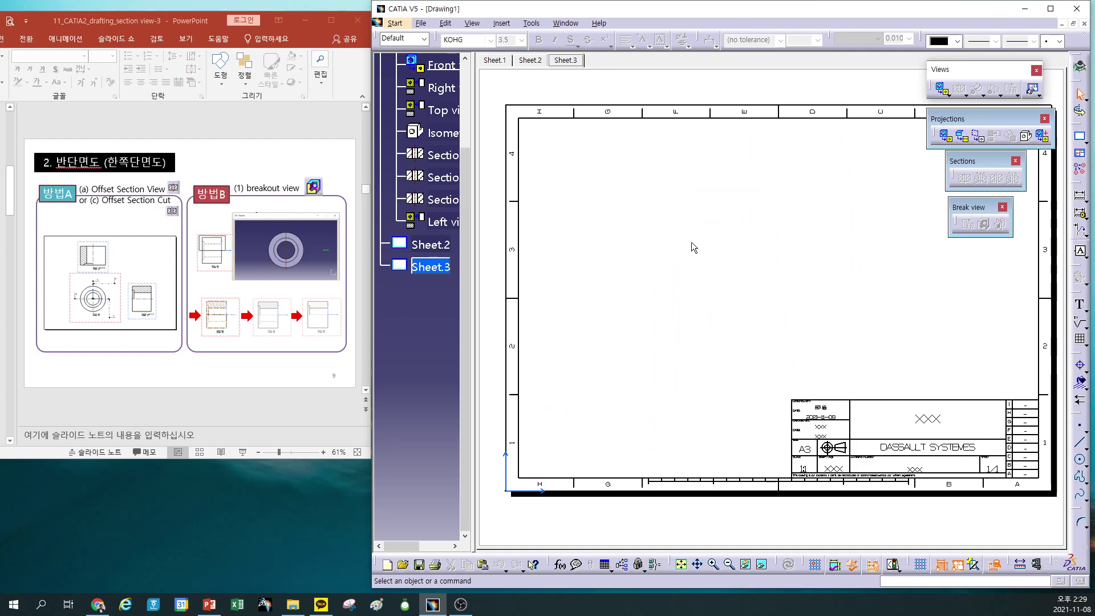
{"action": "left_click", "coordinate": [946, 136]}
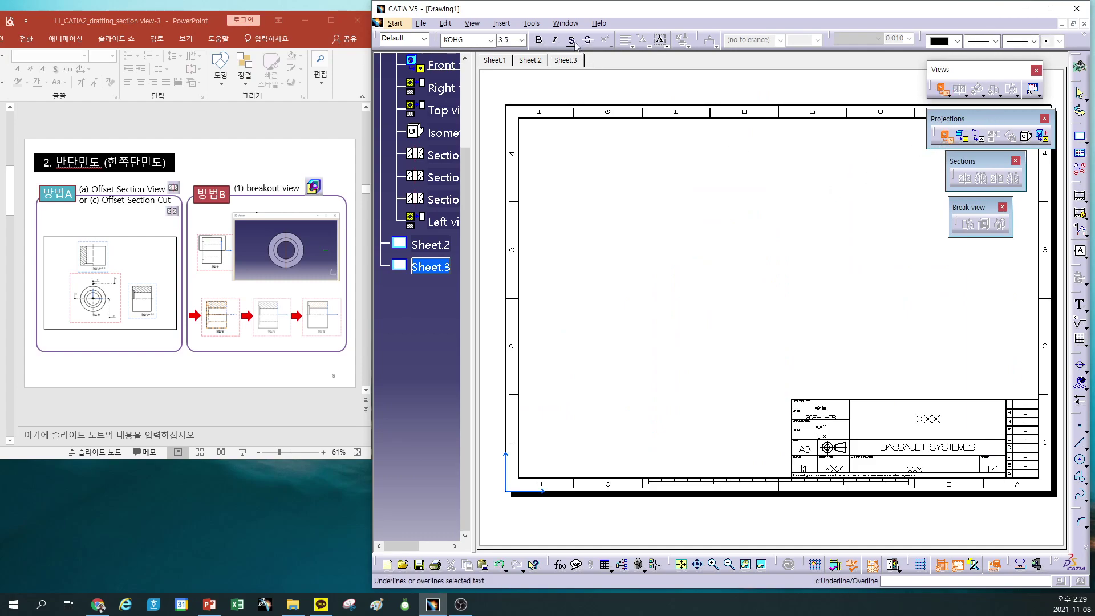
{"action": "left_click", "coordinate": [566, 23]}
{"action": "left_click", "coordinate": [591, 97]}
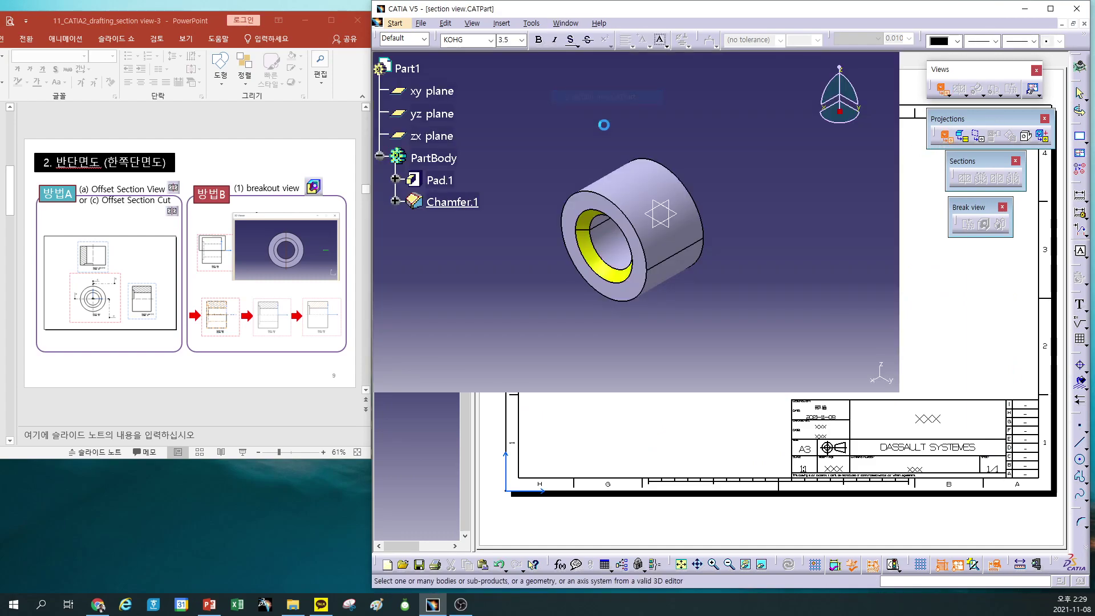
{"action": "left_click", "coordinate": [653, 267]}
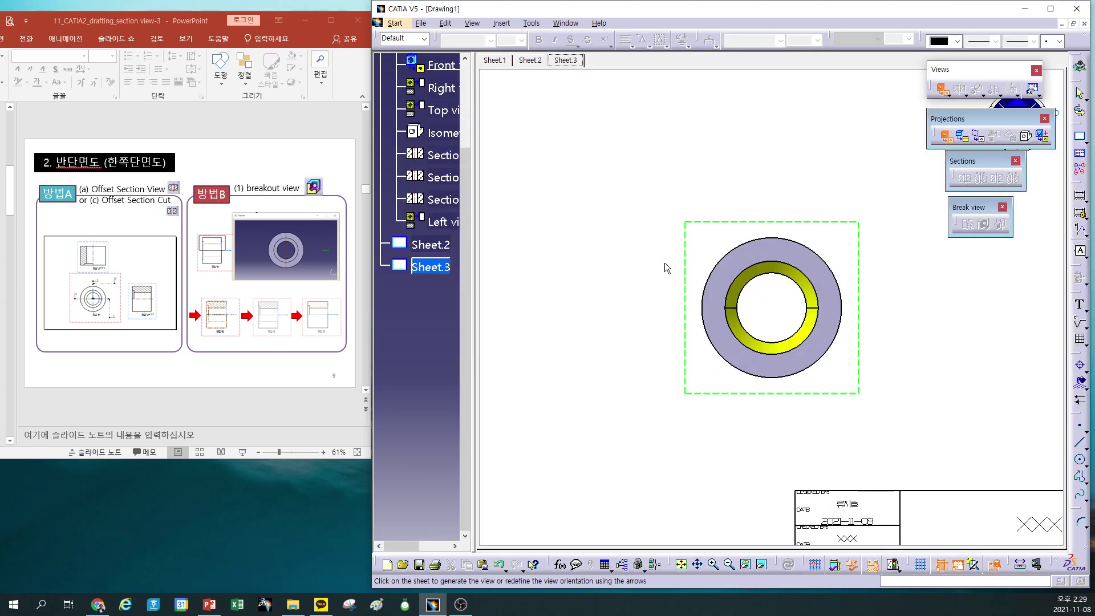
{"action": "left_click", "coordinate": [907, 269]}
Move the front view toward the left half of the new sheet
{"action": "middle_click_drag", "start_coordinate": [910, 270], "coordinate": [898, 329]}
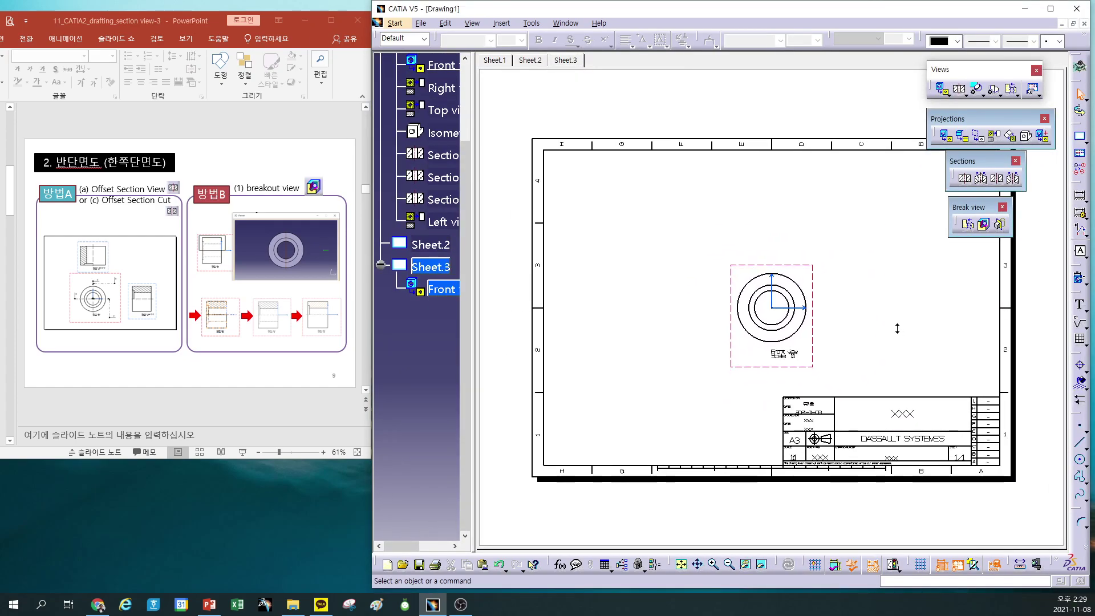
{"action": "scroll", "coordinate": [897, 329], "scroll_direction": "up", "scroll_amount": 1}
{"action": "left_click_drag", "start_coordinate": [796, 312], "coordinate": [762, 306]}
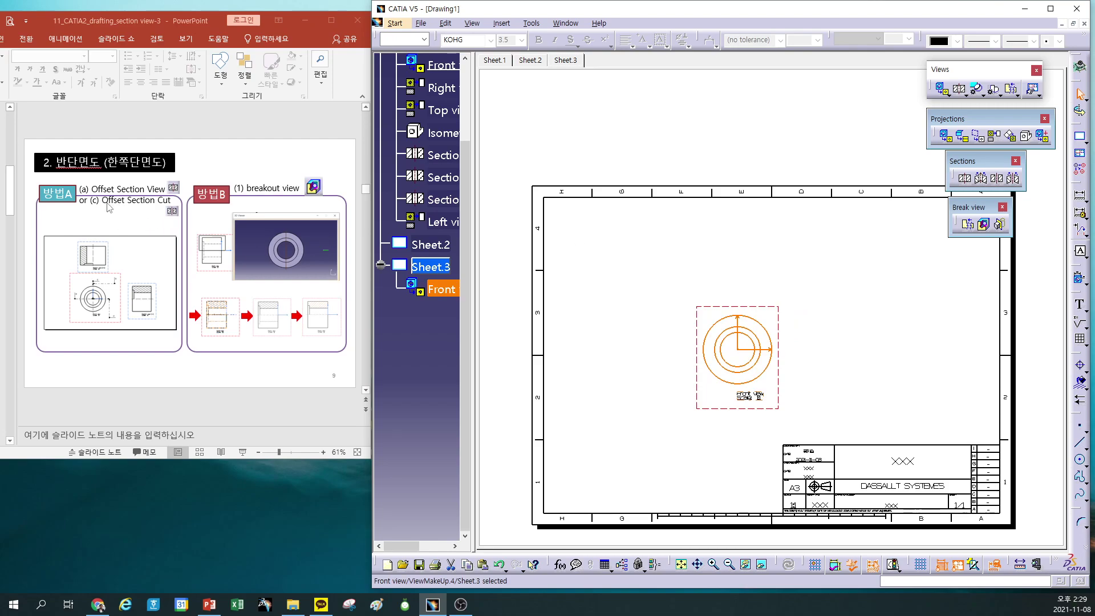
{"action": "left_click_drag", "start_coordinate": [765, 311], "coordinate": [739, 317]}
{"action": "left_click", "coordinate": [839, 306]}
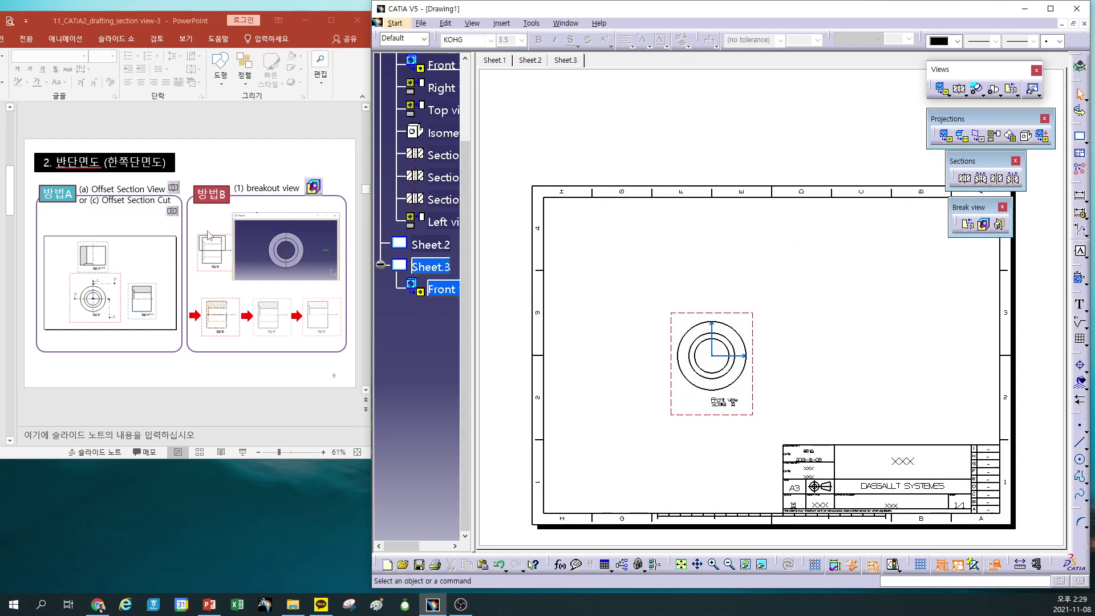
Create an offset section view cutting from above the ring to its centre, out to the right and down, placed right of the front view
{"action": "left_click", "coordinate": [965, 178]}
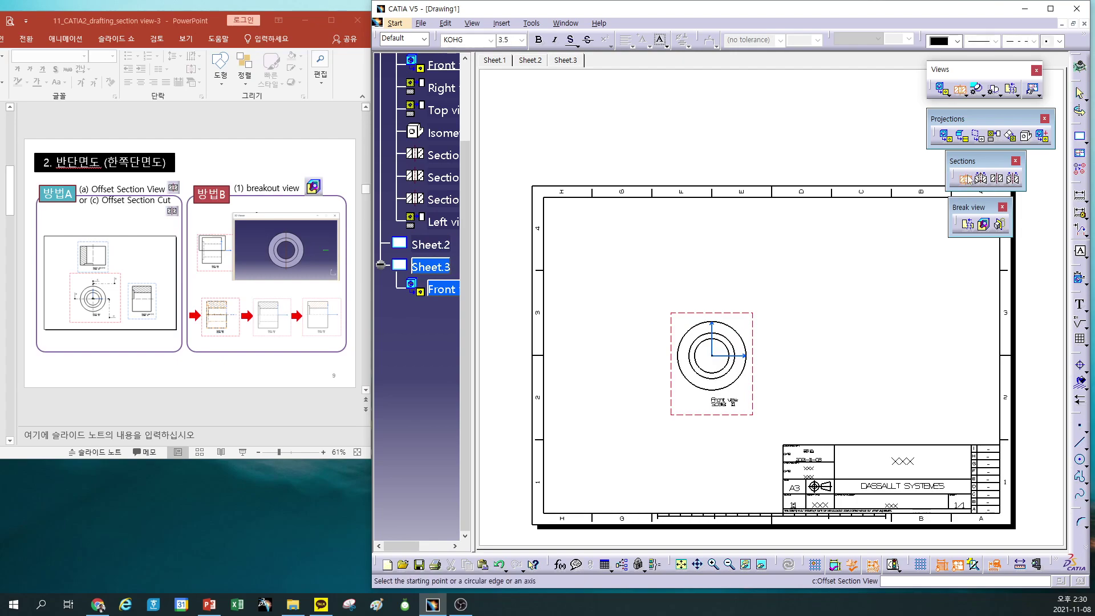
{"action": "left_click", "coordinate": [714, 314]}
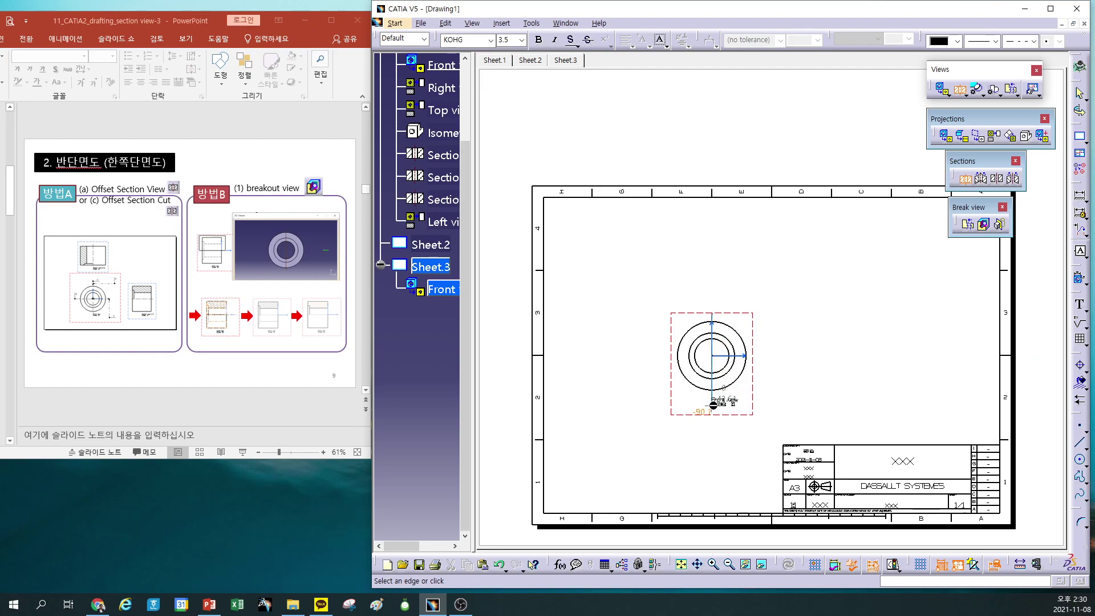
{"action": "left_click", "coordinate": [713, 356]}
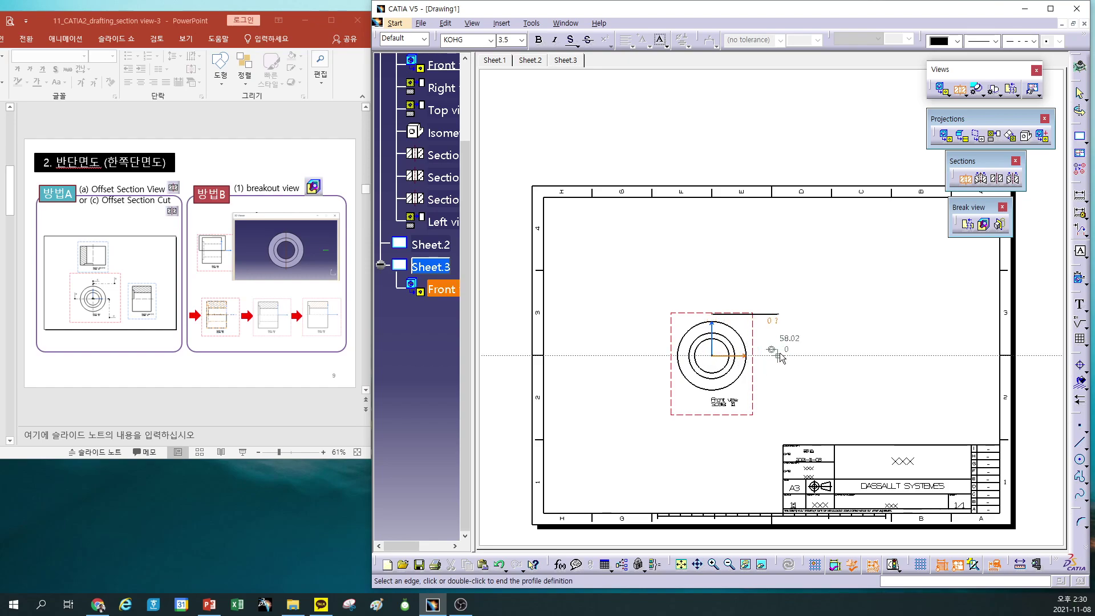
{"action": "scroll", "coordinate": [772, 349], "scroll_direction": "up", "scroll_amount": 5}
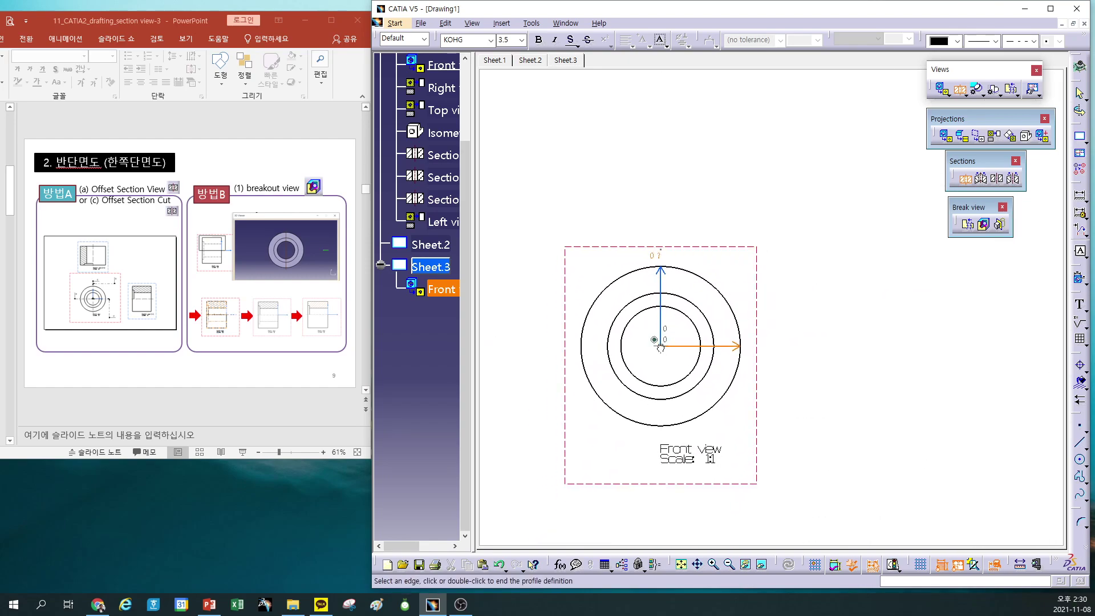
{"action": "left_click", "coordinate": [759, 345]}
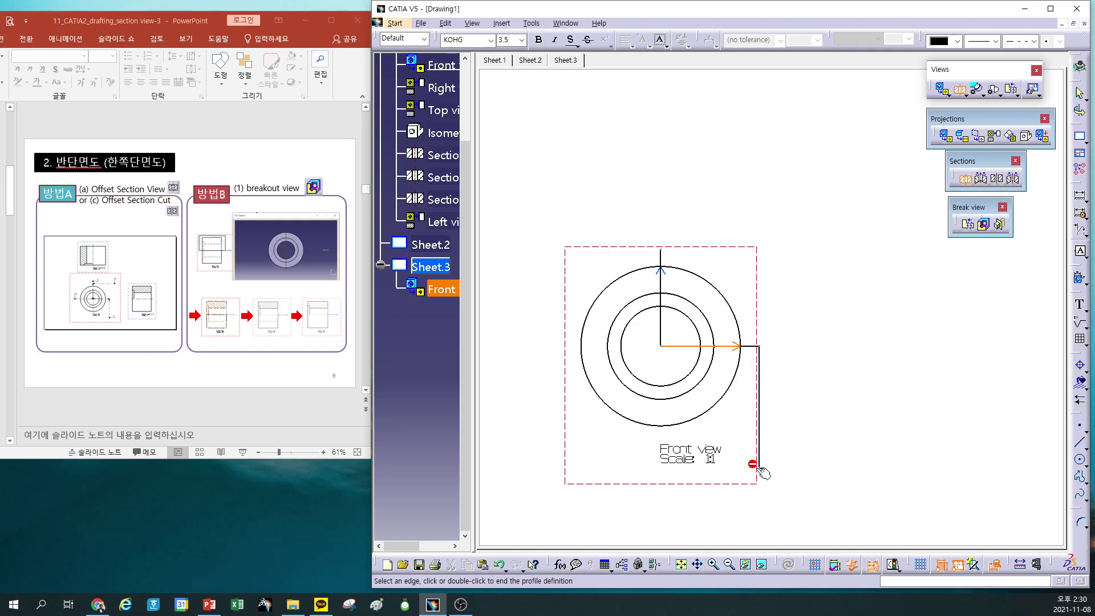
{"action": "double_click", "coordinate": [760, 467]}
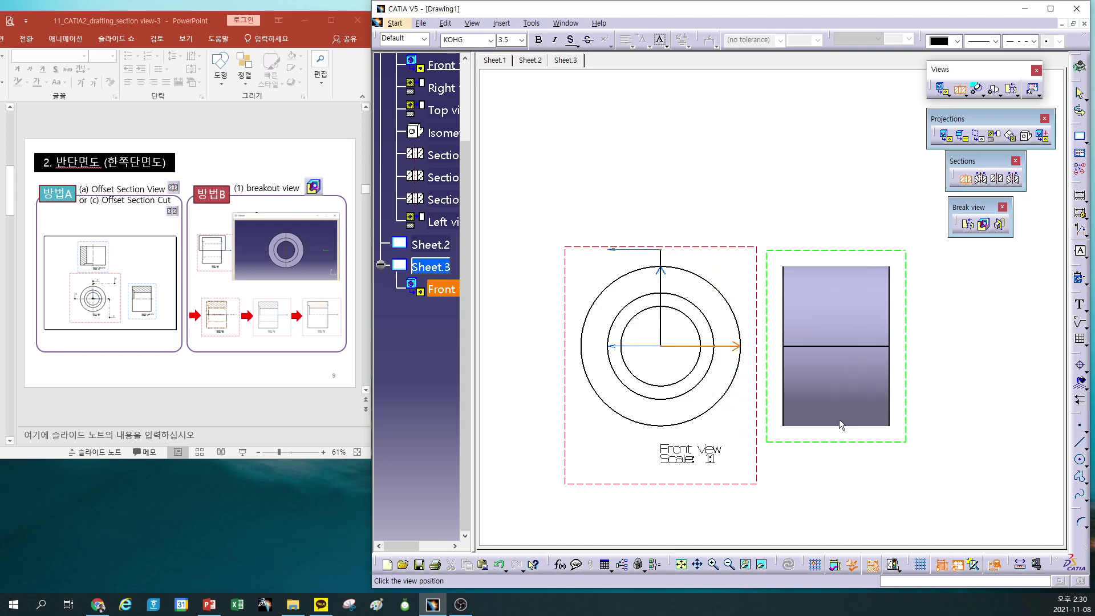
{"action": "left_click", "coordinate": [850, 412]}
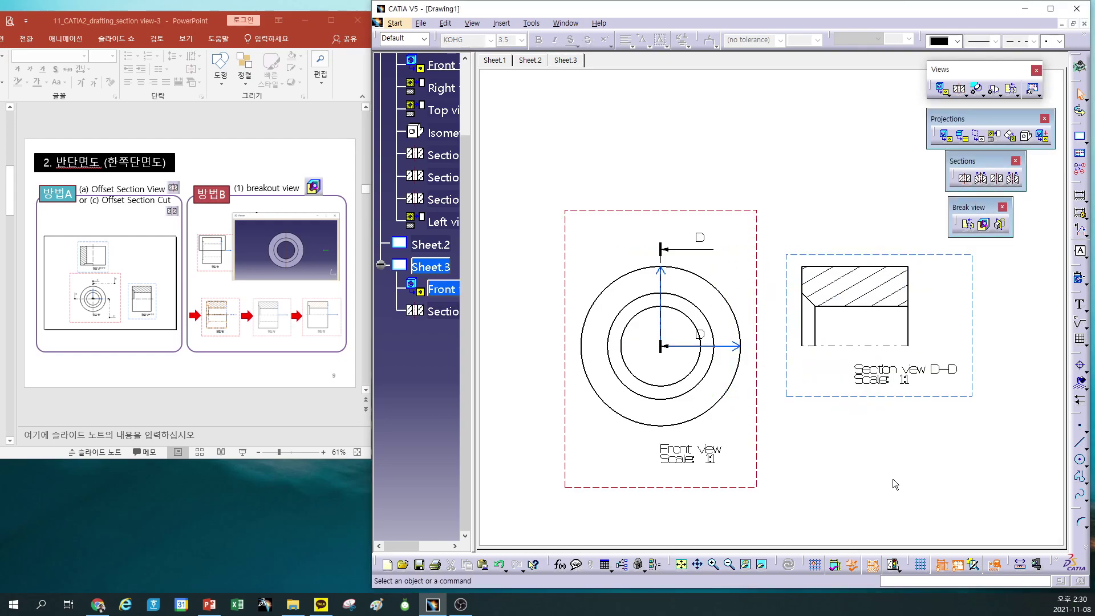
Replace the section view with an offset section cutting from above the ring to its centre, right past the edge and down, placed farther right
{"action": "left_click", "coordinate": [835, 404]}
{"action": "key", "text": "Delete"}
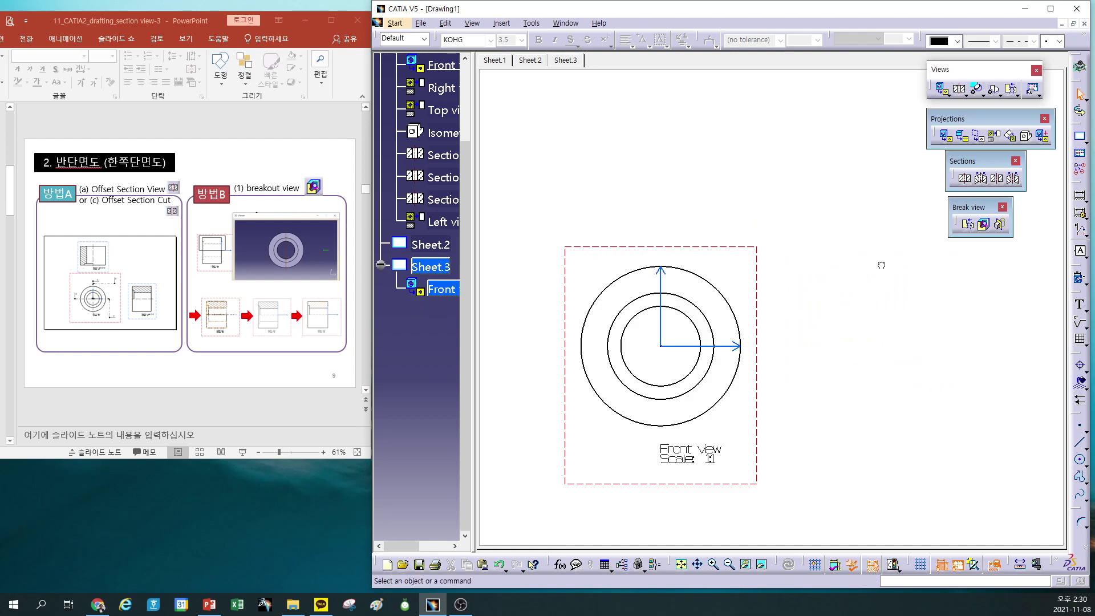
{"action": "left_click", "coordinate": [965, 179]}
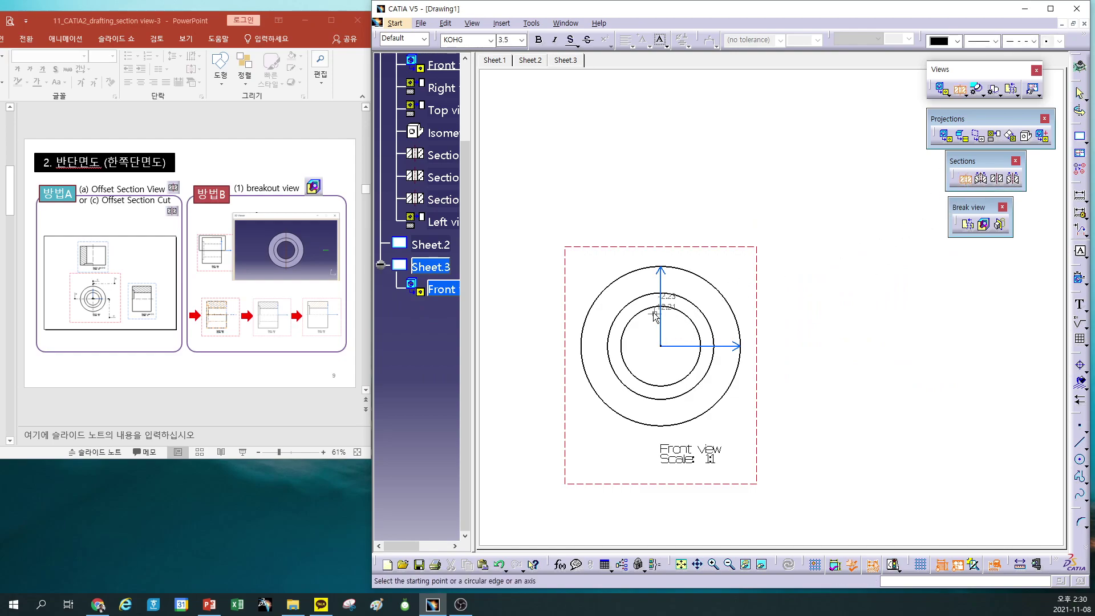
{"action": "left_click", "coordinate": [660, 251]}
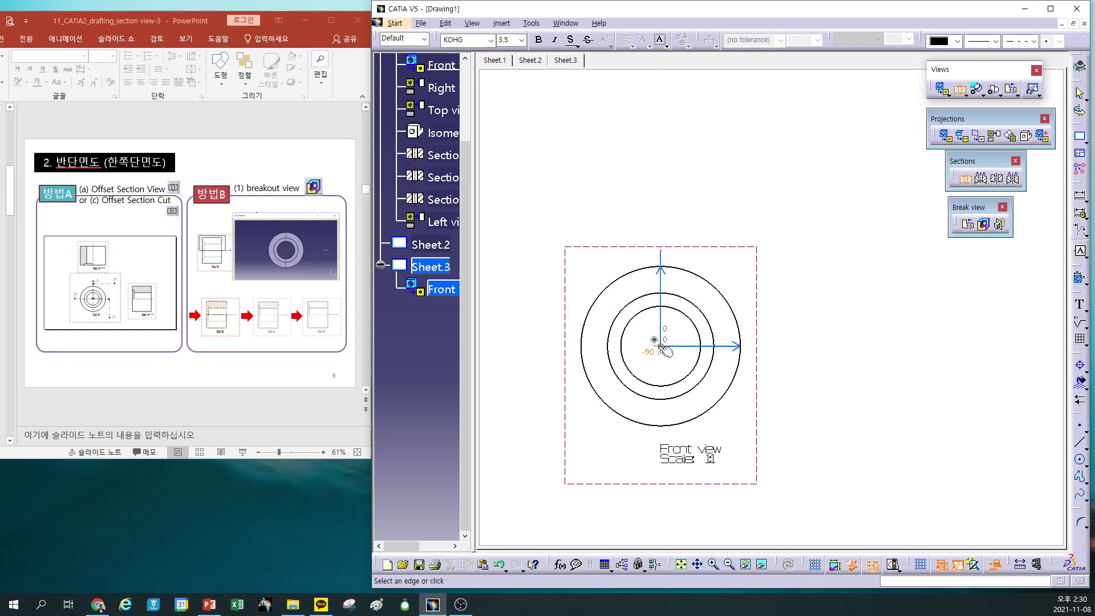
{"action": "left_click", "coordinate": [661, 346]}
{"action": "left_click", "coordinate": [750, 346]}
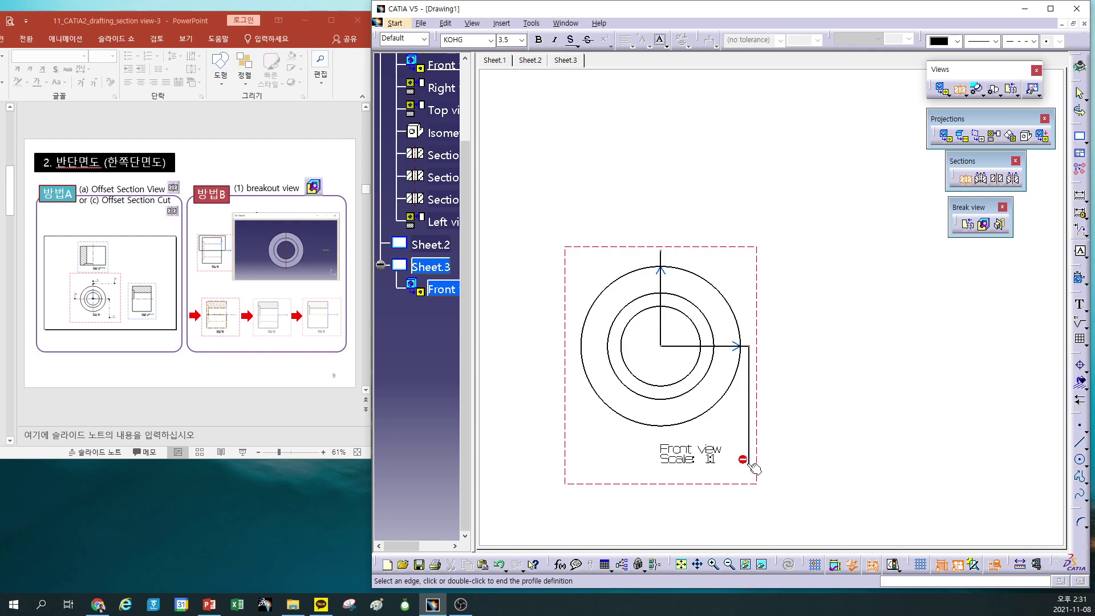
{"action": "double_click", "coordinate": [749, 467]}
{"action": "left_click", "coordinate": [860, 402]}
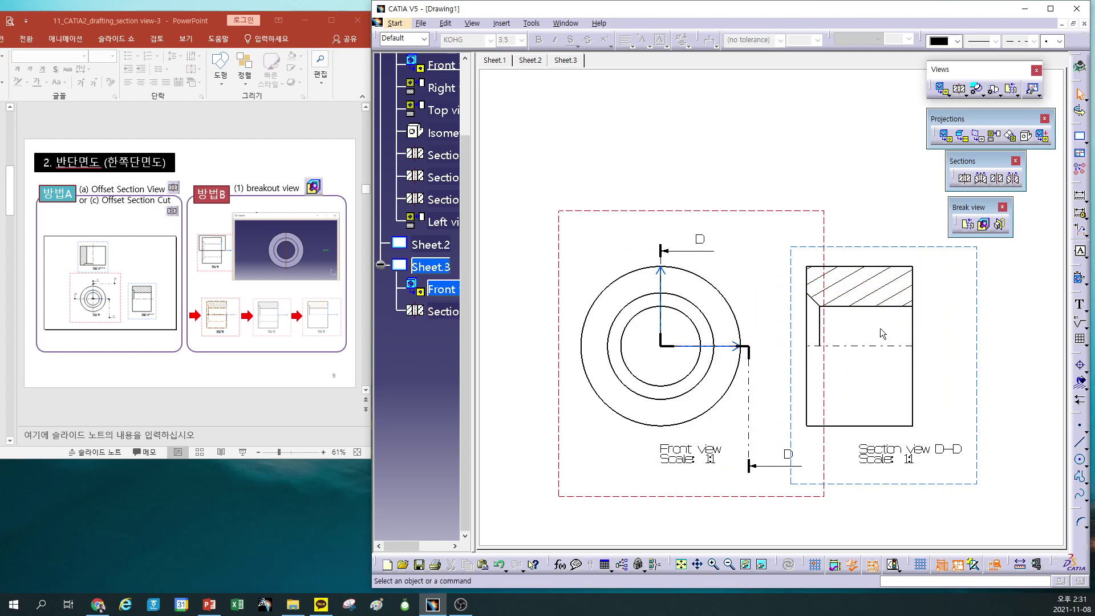
{"action": "left_click_drag", "start_coordinate": [977, 356], "coordinate": [1007, 355]}
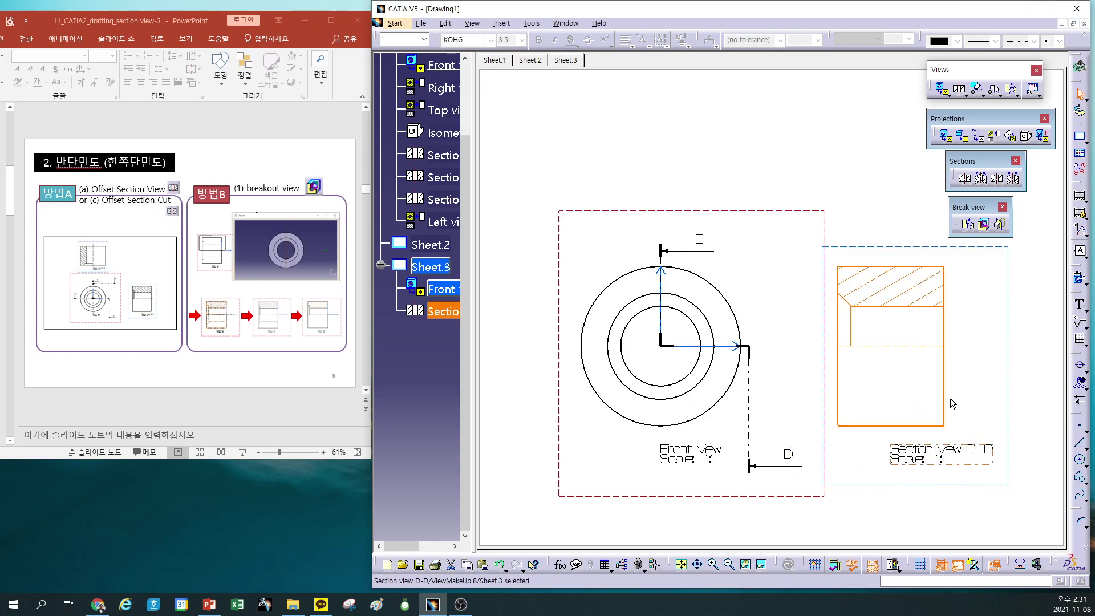
Create an offset section view cutting from left of the ring to its centre, up above it and right, placed above the front view
{"action": "mouse_move", "coordinate": [984, 361]}
{"action": "middle_mouse_down", "text": "ctrl"}
{"action": "mouse_move", "coordinate": [957, 379]}
{"action": "mouse_move", "coordinate": [959, 413]}
{"action": "middle_mouse_up", "text": "ctrl"}
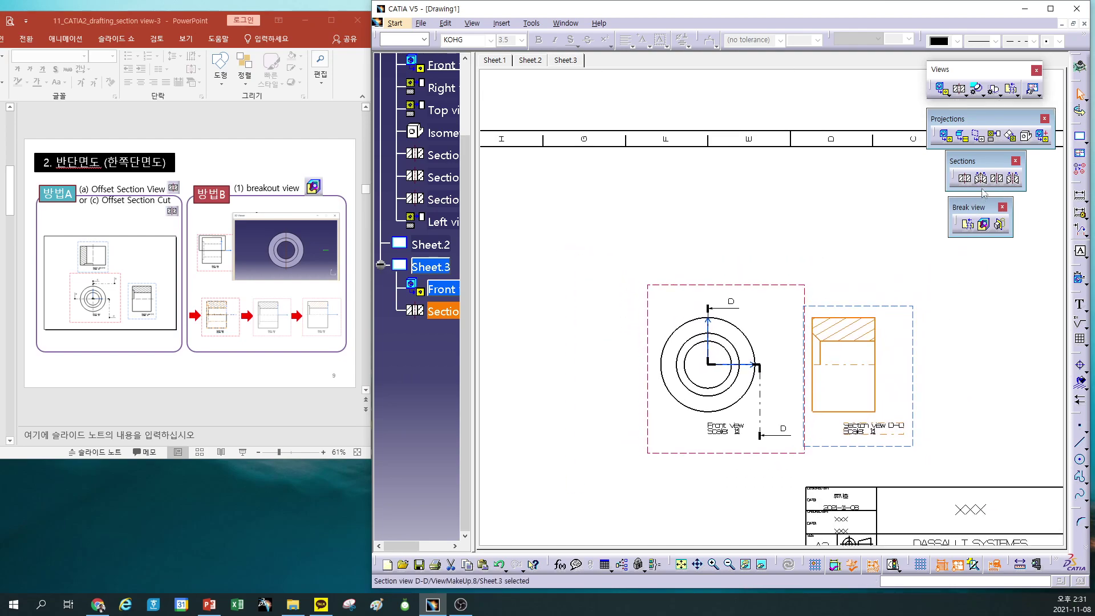
{"action": "left_click", "coordinate": [965, 179]}
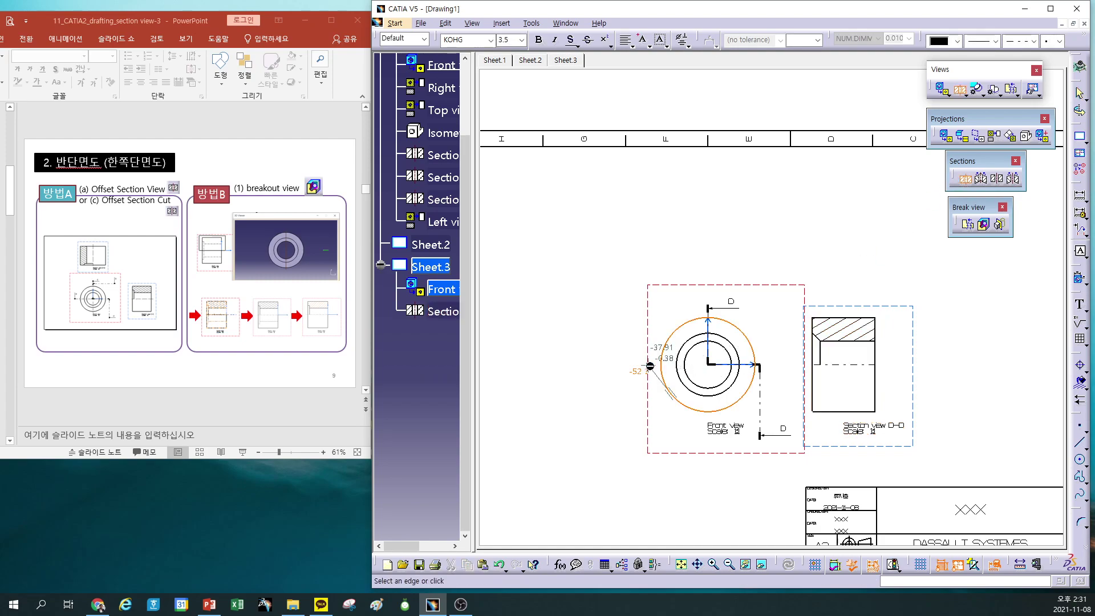
{"action": "left_click", "coordinate": [685, 366]}
{"action": "left_click", "coordinate": [710, 365]}
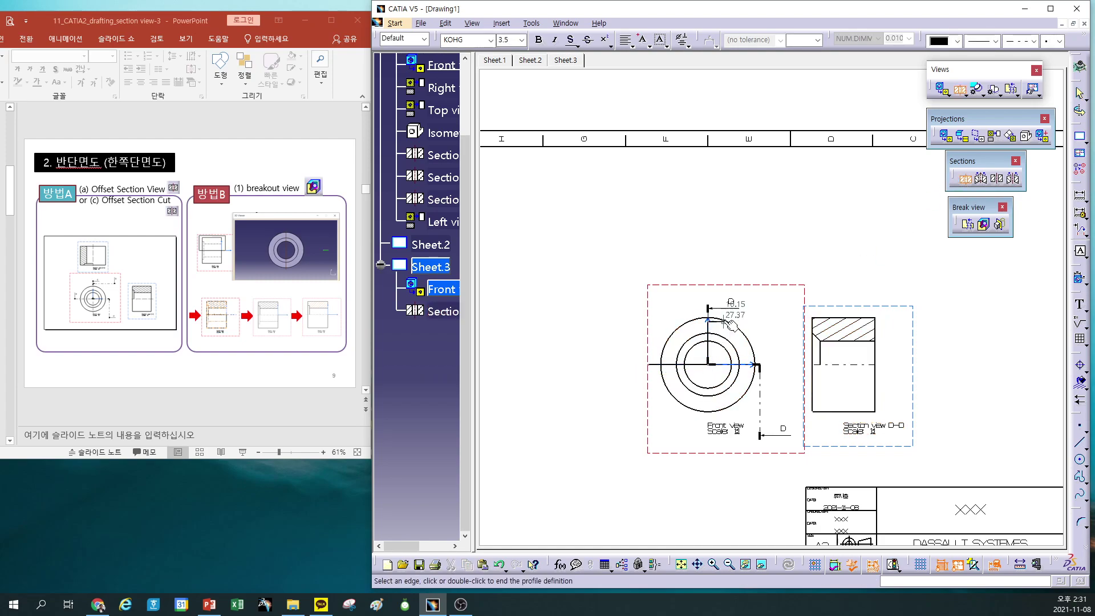
{"action": "double_click", "coordinate": [796, 297]}
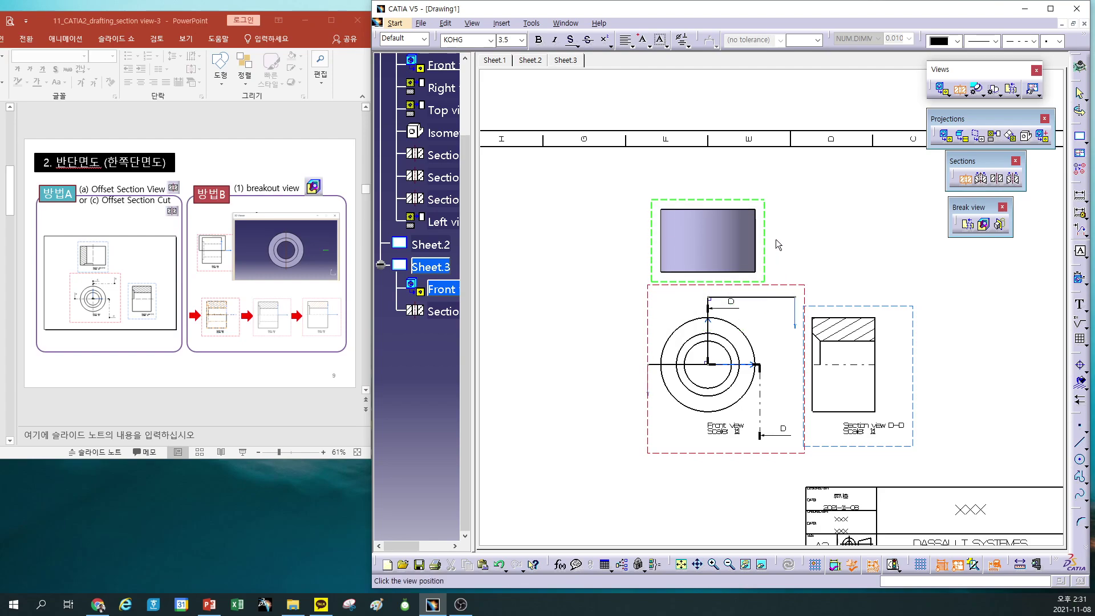
{"action": "left_click", "coordinate": [796, 221]}
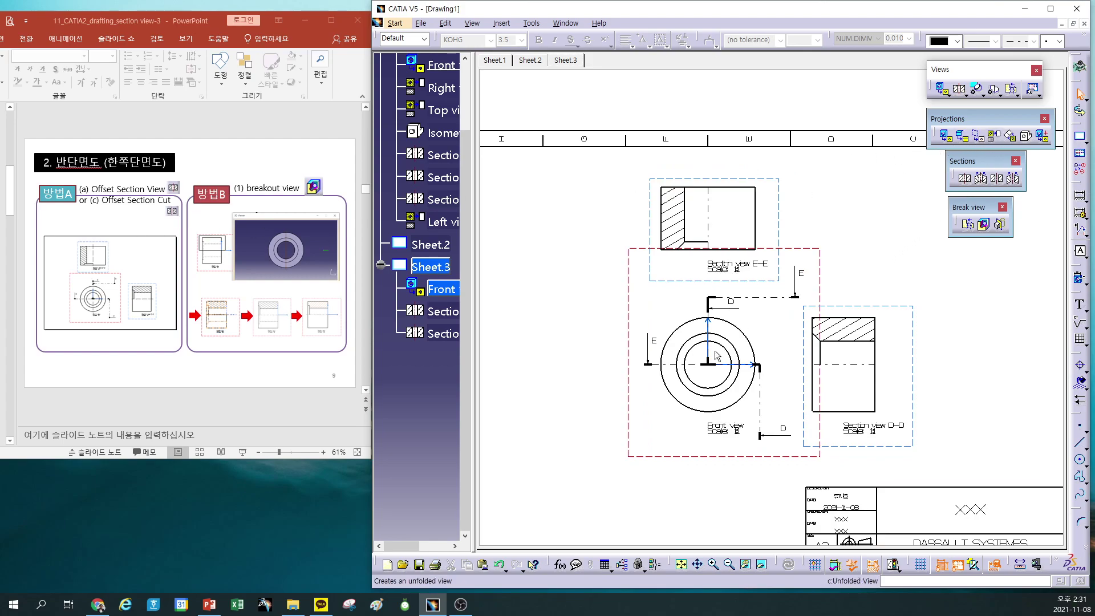
Project a right view of the hollow cylinder beside the section view D-D and enable its Axis display
{"action": "left_click", "coordinate": [991, 139]}
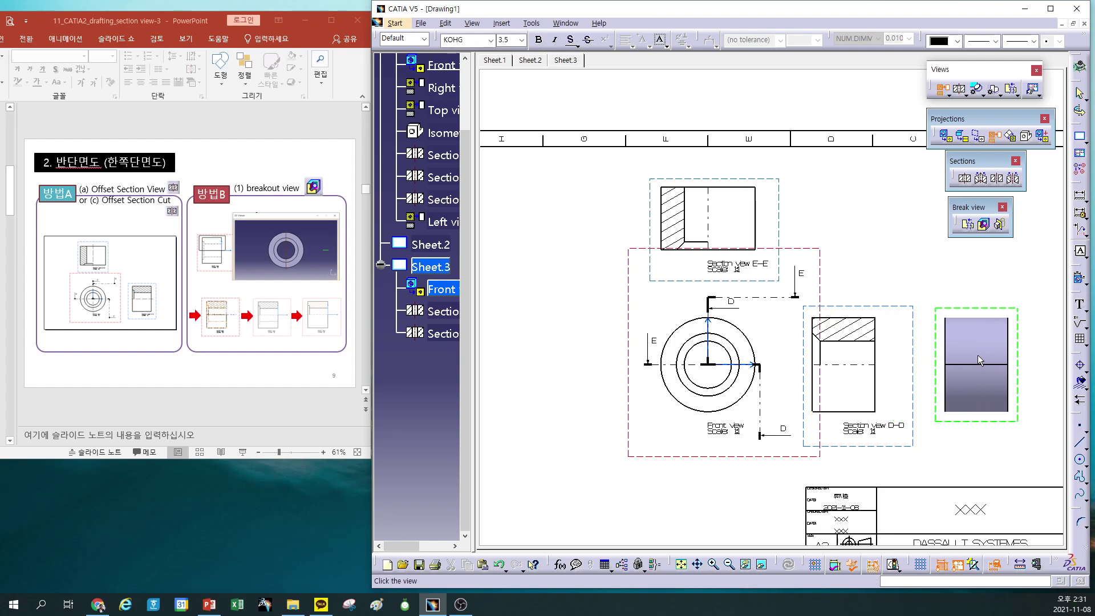
{"action": "left_click", "coordinate": [973, 356]}
{"action": "left_click", "coordinate": [1007, 308]}
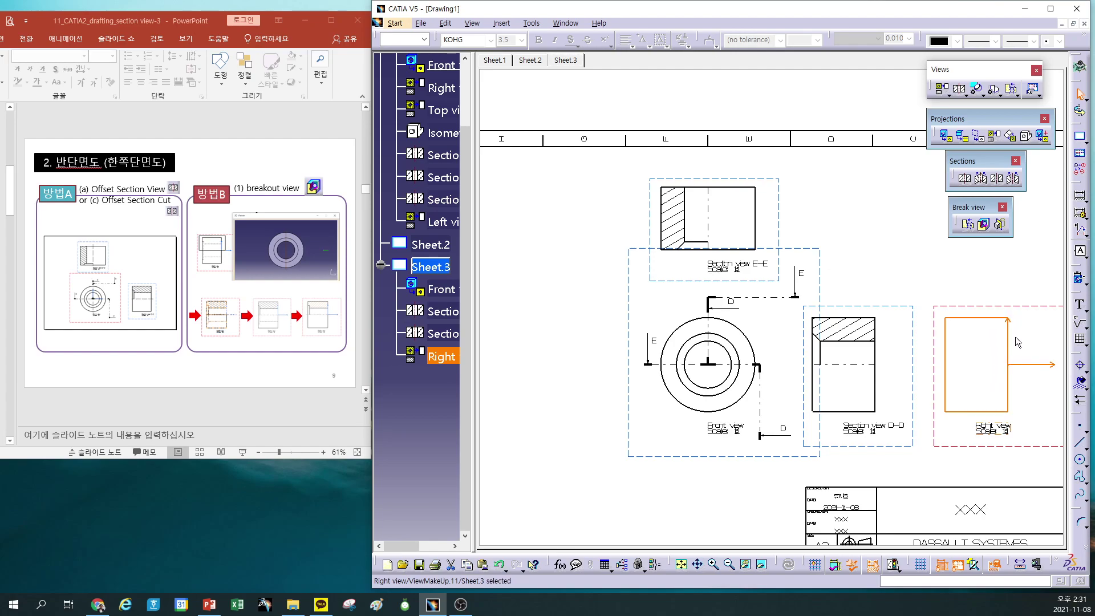
{"action": "right_click", "coordinate": [1016, 306]}
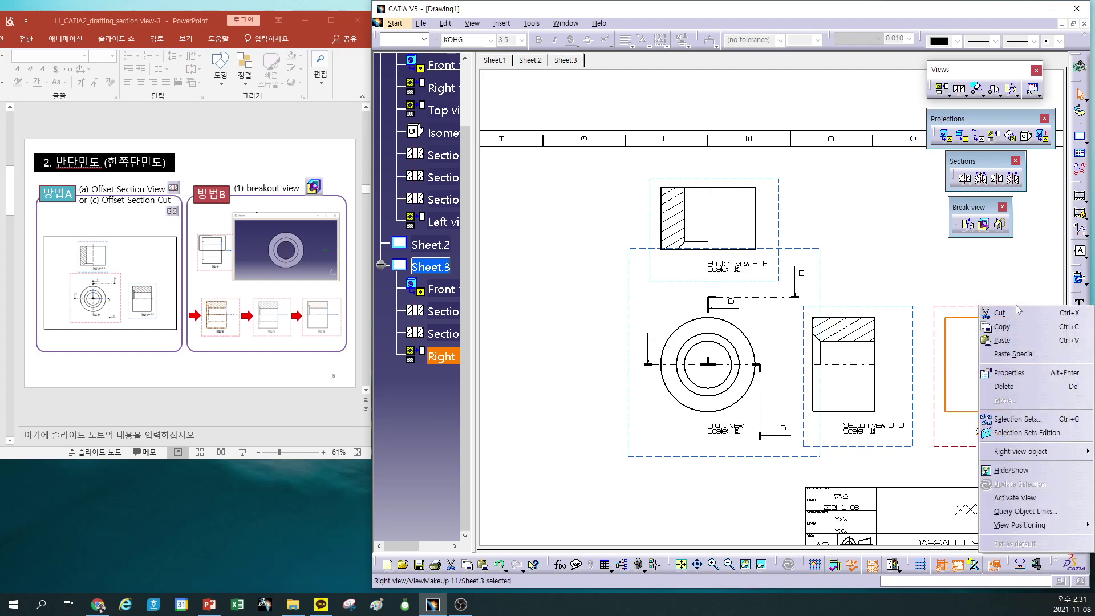
{"action": "left_click", "coordinate": [1009, 373]}
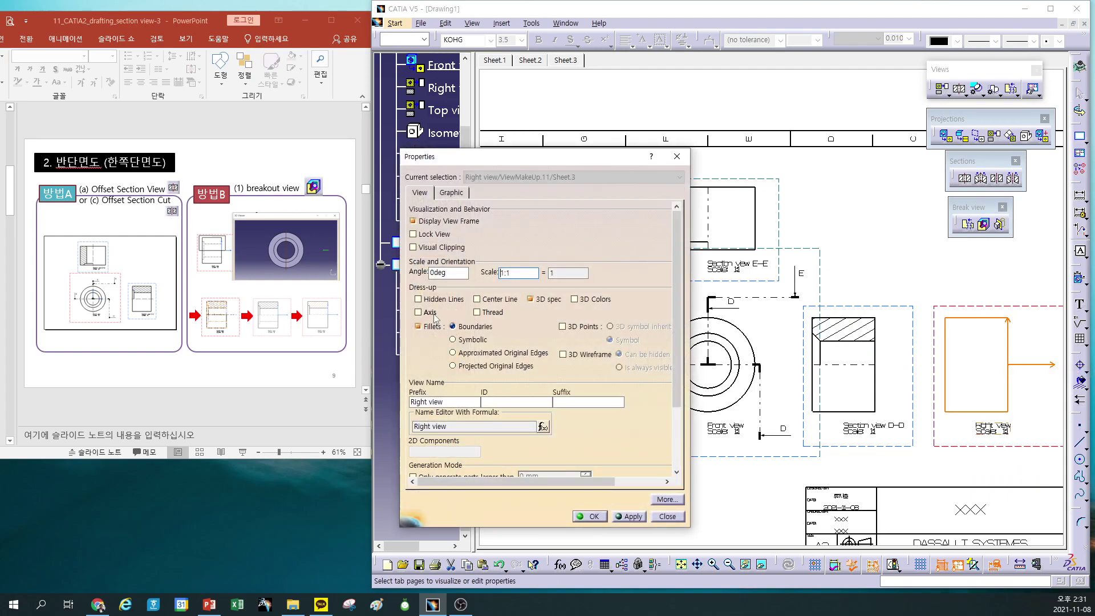
{"action": "left_click", "coordinate": [430, 314]}
{"action": "left_click", "coordinate": [631, 518]}
{"action": "left_click", "coordinate": [593, 517]}
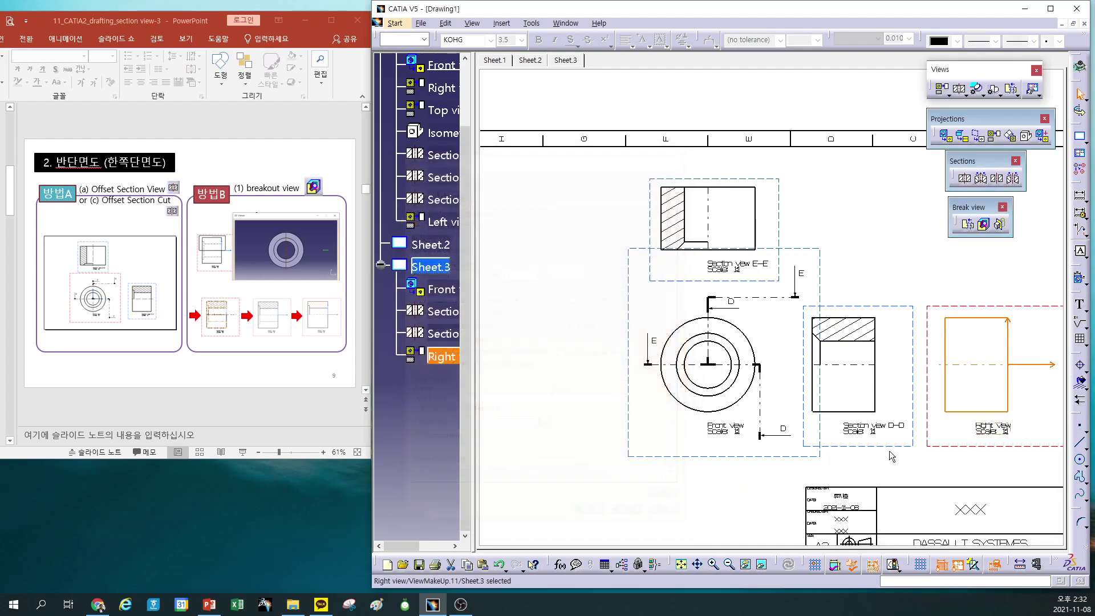
Create a breakout view on the right view with a closed profile enclosing the half above the axis, keeping the default depth
{"action": "mouse_move", "coordinate": [928, 394]}
{"action": "middle_mouse_down", "text": "ctrl"}
{"action": "mouse_move", "coordinate": [928, 354]}
{"action": "mouse_move", "coordinate": [685, 271]}
{"action": "mouse_move", "coordinate": [726, 308]}
{"action": "mouse_move", "coordinate": [806, 302]}
{"action": "middle_mouse_up", "text": "ctrl"}
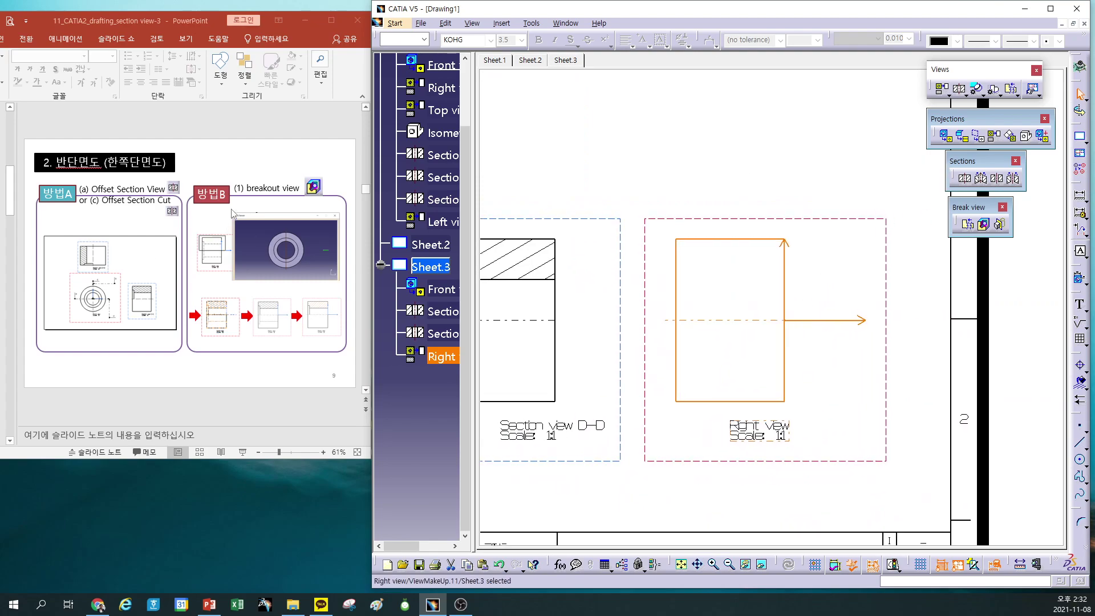
{"action": "left_click", "coordinate": [983, 224]}
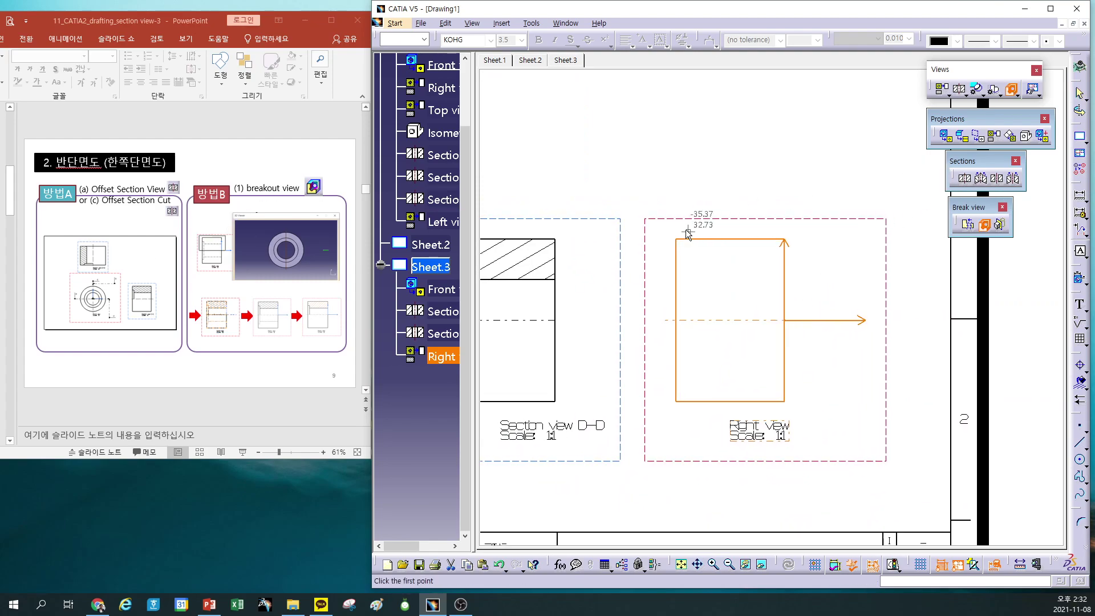
{"action": "left_click", "coordinate": [659, 224]}
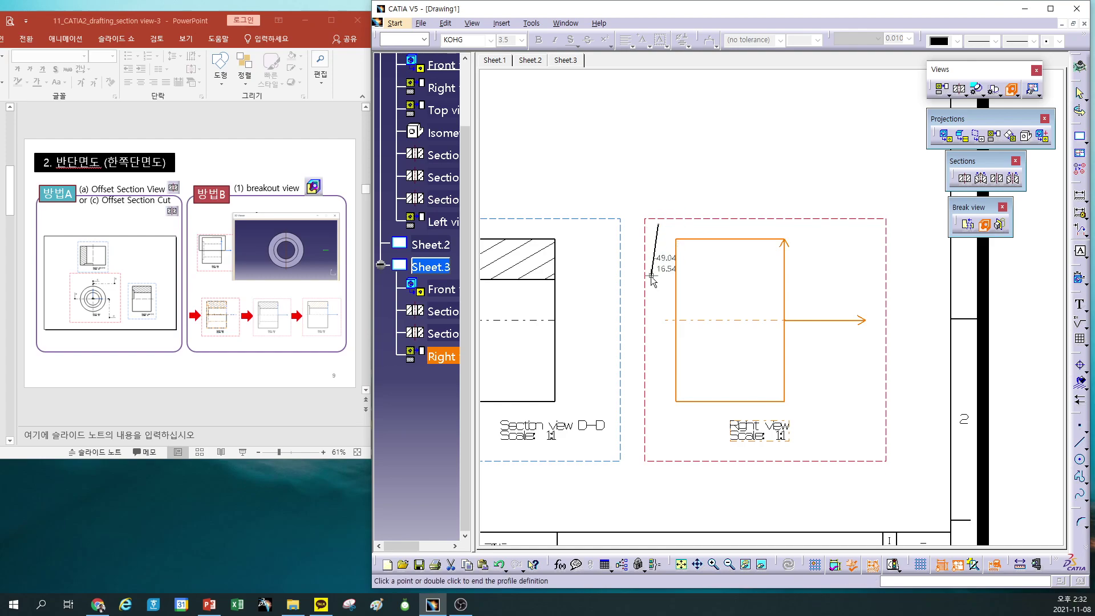
{"action": "left_click", "coordinate": [654, 320]}
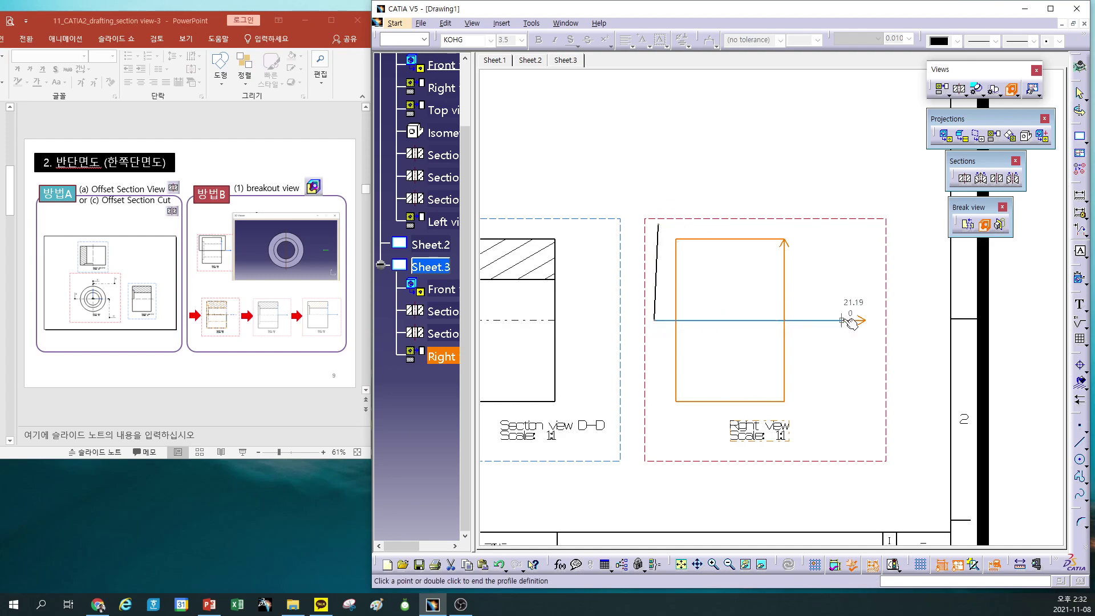
{"action": "left_click", "coordinate": [842, 320]}
{"action": "left_click", "coordinate": [836, 222]}
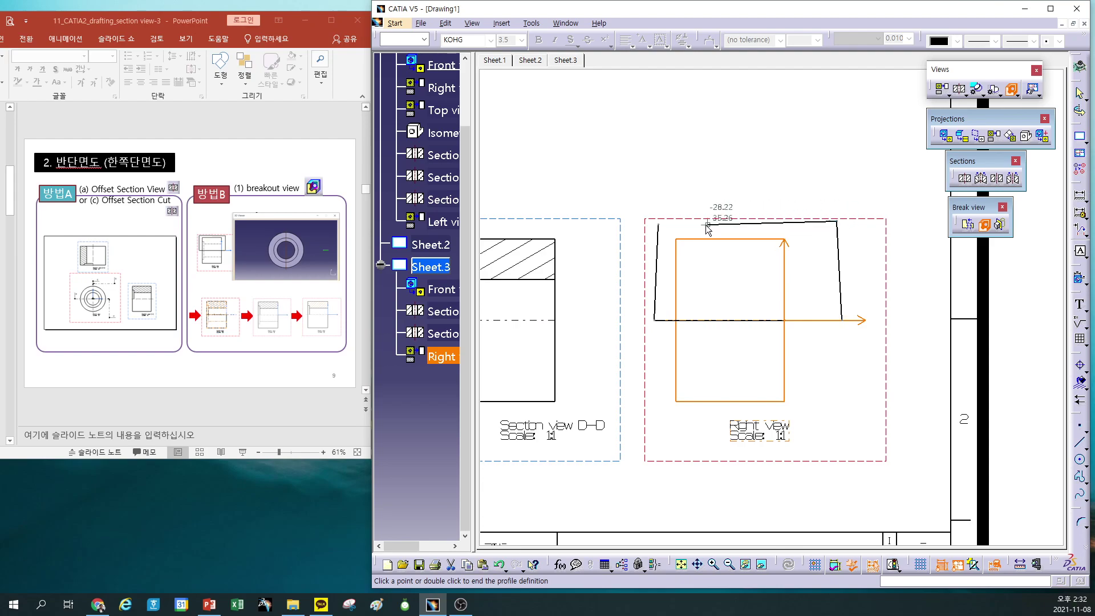
{"action": "left_click", "coordinate": [660, 225]}
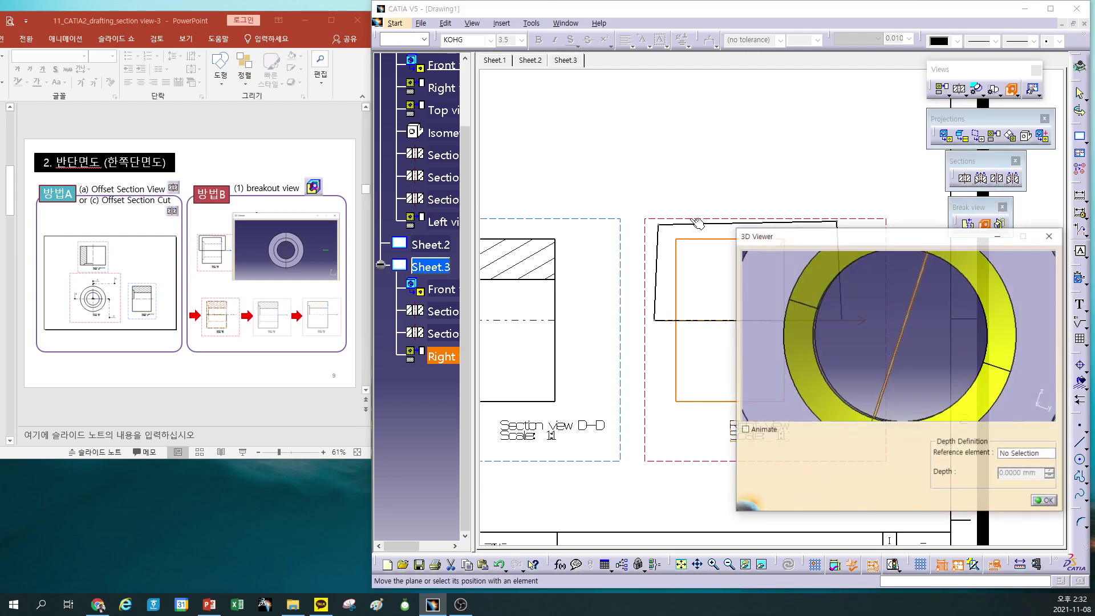
{"action": "left_click", "coordinate": [1048, 501]}
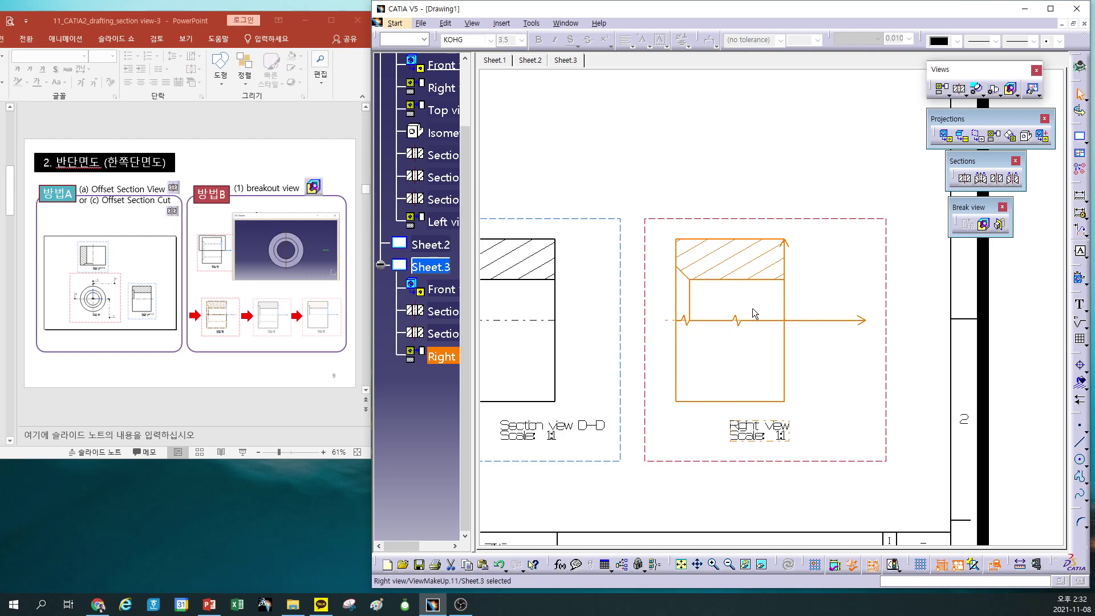
Try deleting the zigzag break lines along the right view's axis and undo the deletion
{"action": "left_click", "coordinate": [736, 318]}
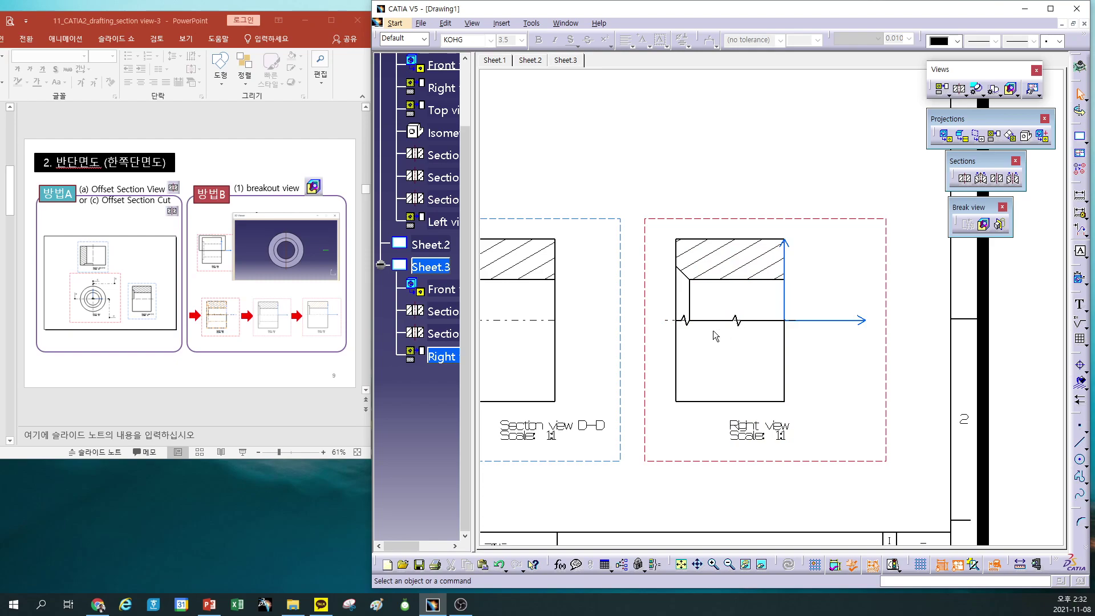
{"action": "left_click_drag", "start_coordinate": [668, 311], "coordinate": [794, 341]}
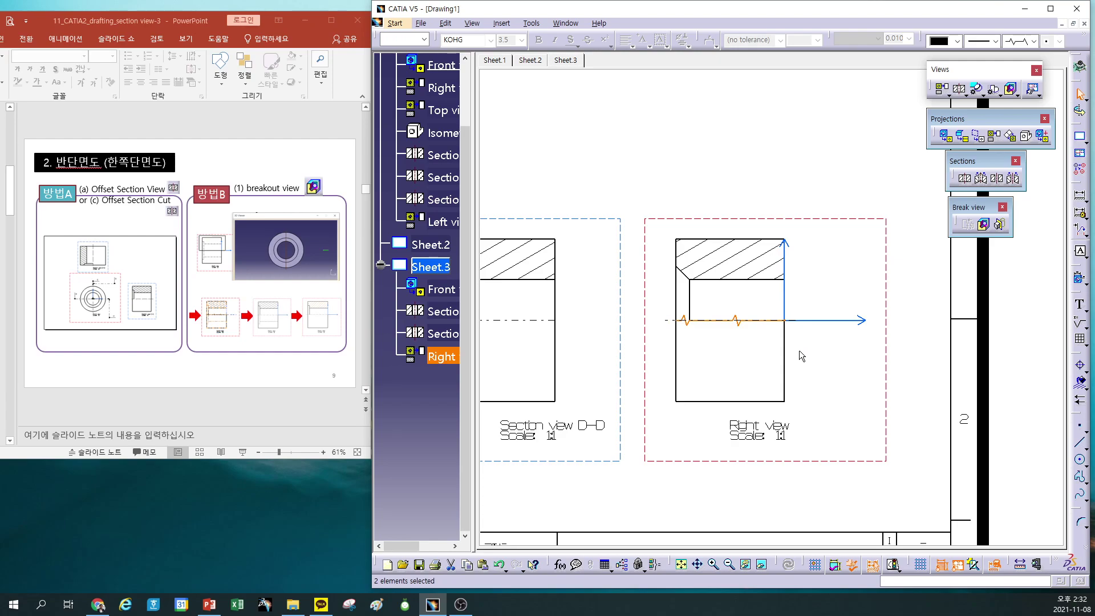
{"action": "key", "text": "Delete"}
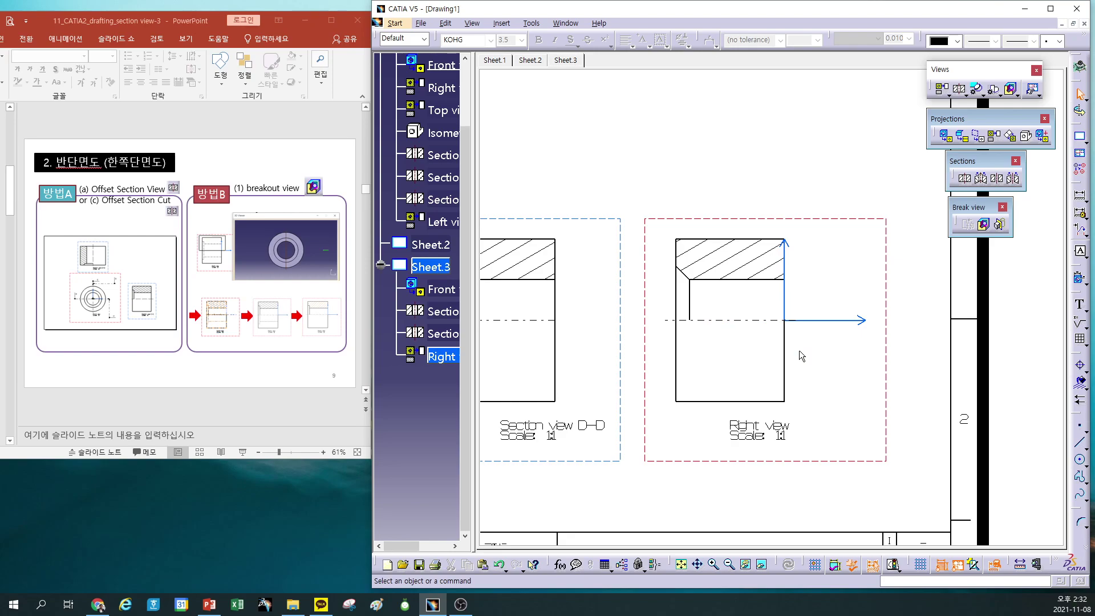
{"action": "key", "text": "ctrl+z"}
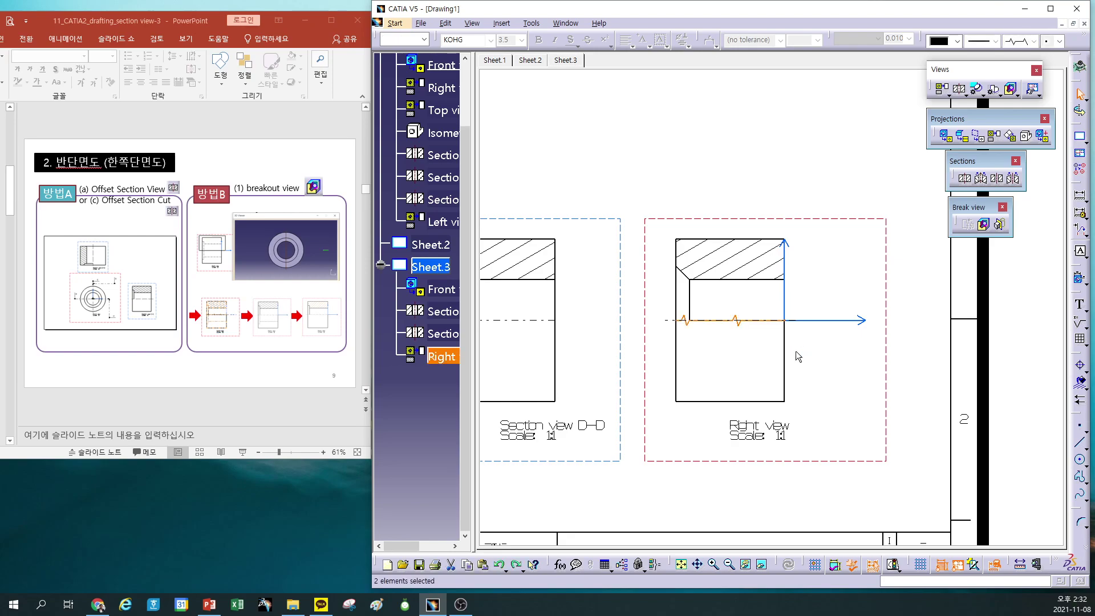
{"action": "left_click", "coordinate": [740, 330]}
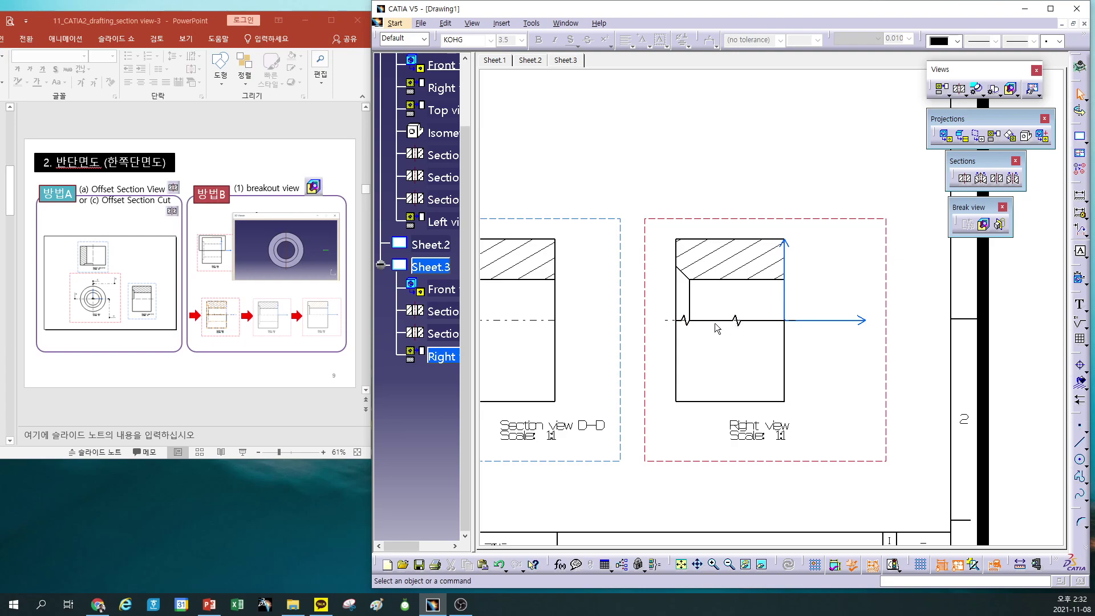
{"action": "left_click", "coordinate": [796, 321]}
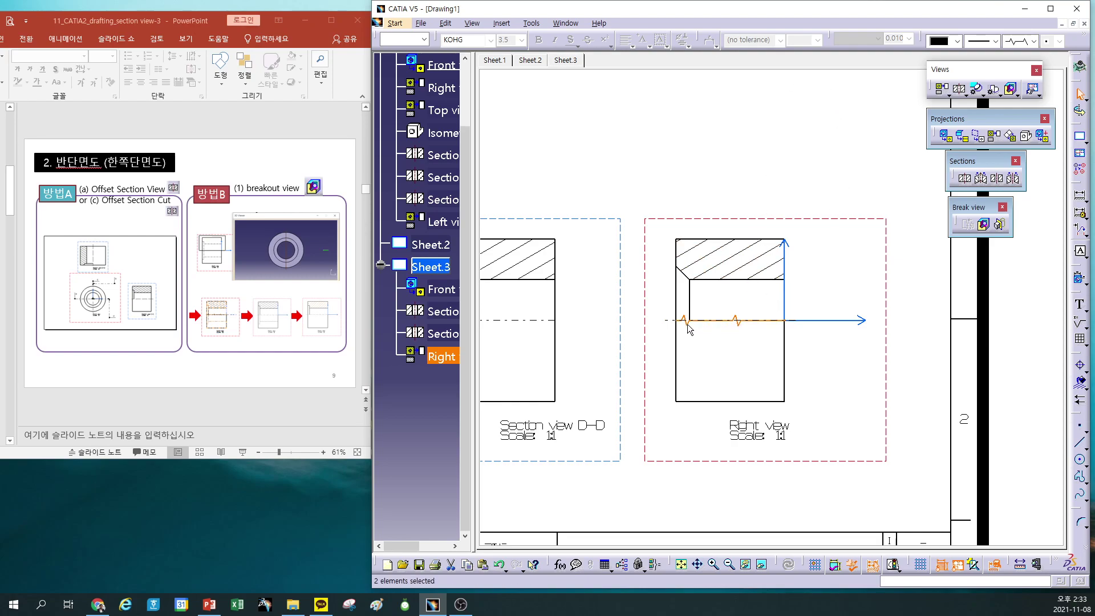
{"action": "key", "text": "Escape"}
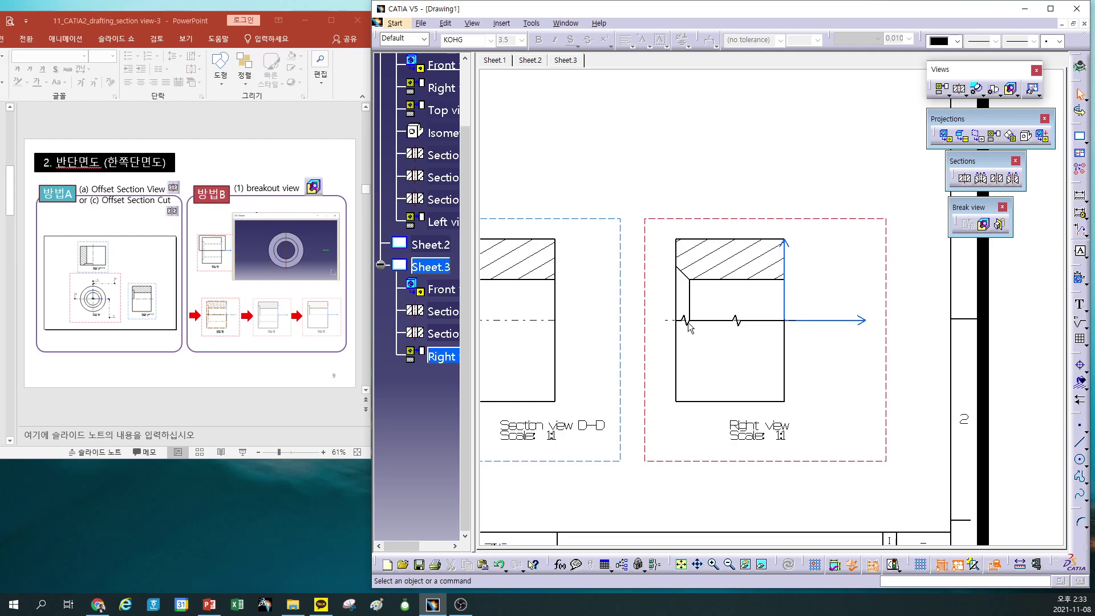
{"action": "left_click", "coordinate": [736, 320]}
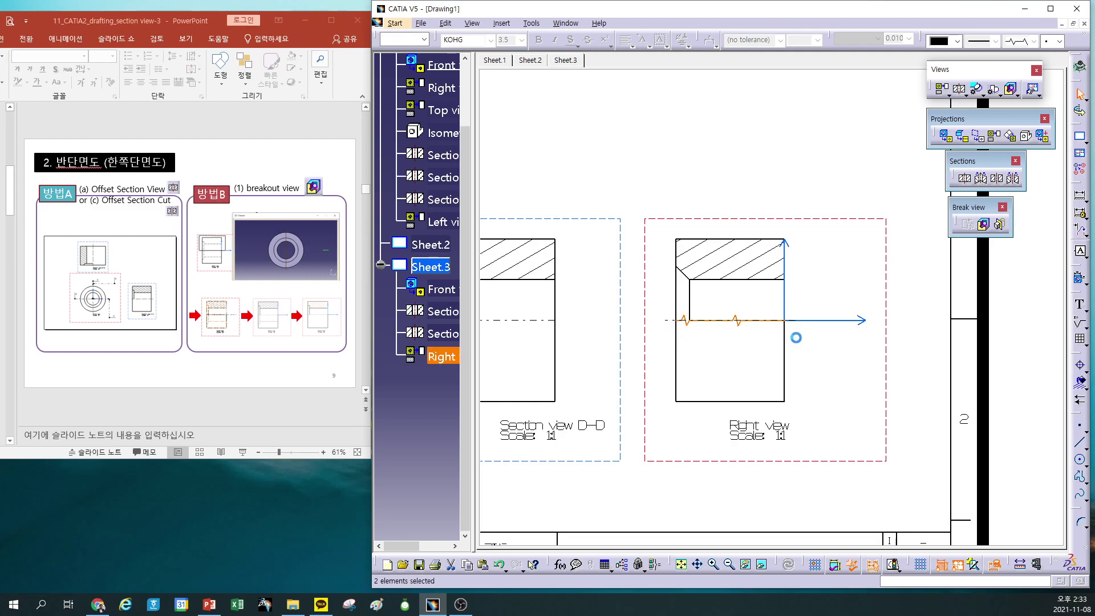
{"action": "key", "text": "Escape"}
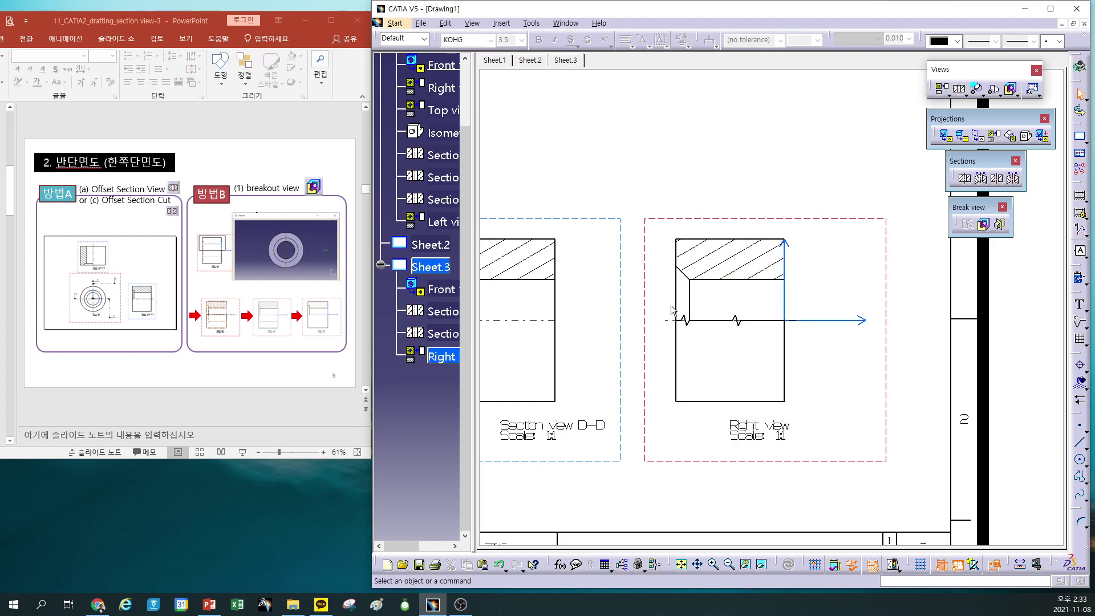
Change the zigzag break lines along the right view's axis to line type 4 and delete the overlapping axis line
{"action": "left_click_drag", "start_coordinate": [670, 308], "coordinate": [797, 343]}
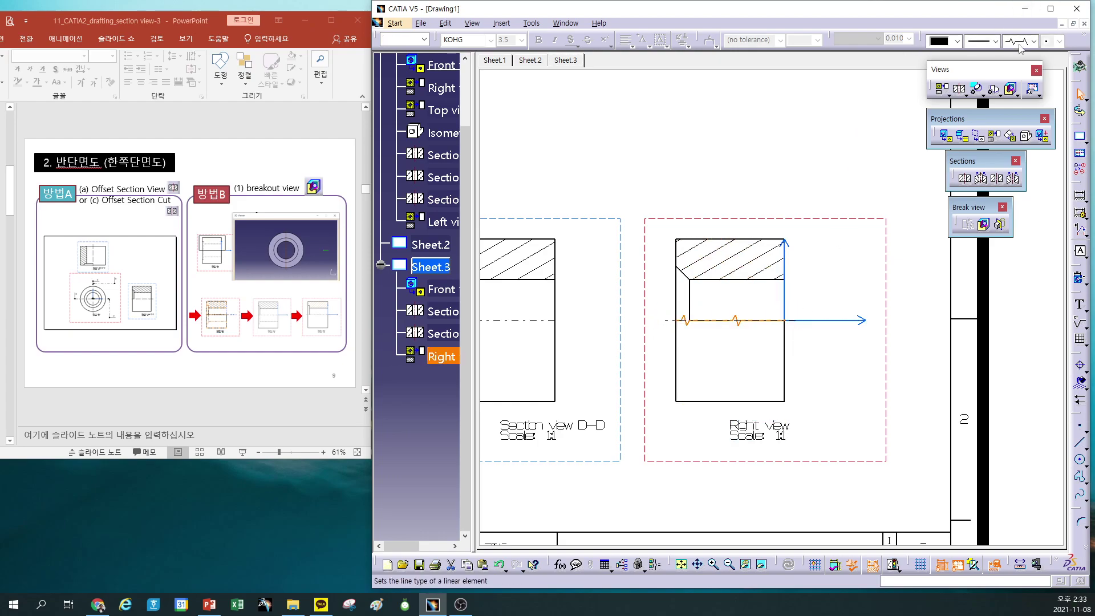
{"action": "left_click", "coordinate": [1034, 41]}
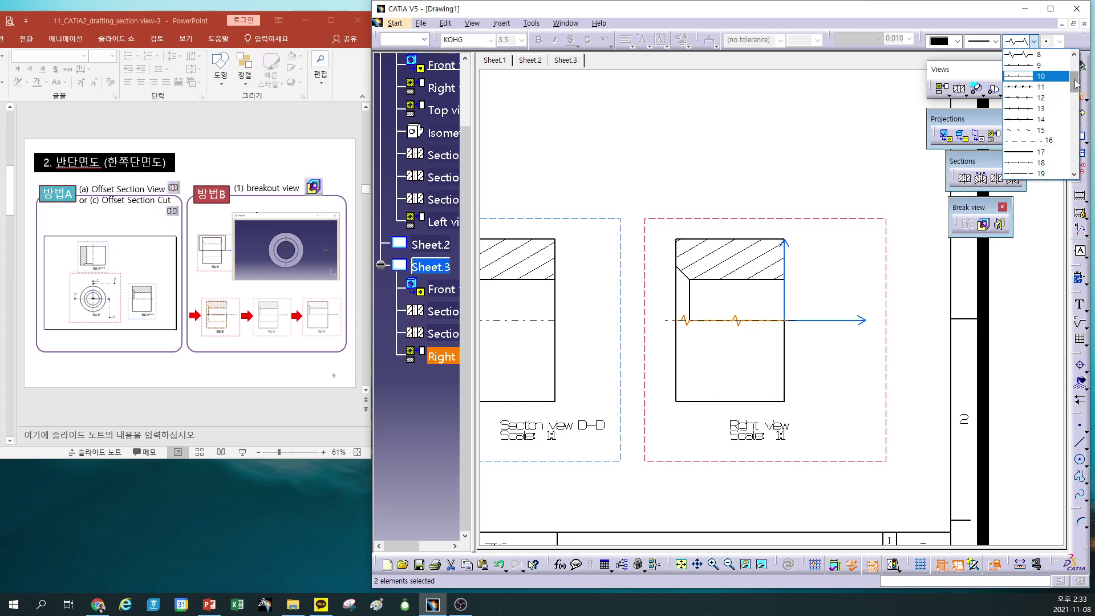
{"action": "left_click_drag", "start_coordinate": [1077, 83], "coordinate": [1084, 47]}
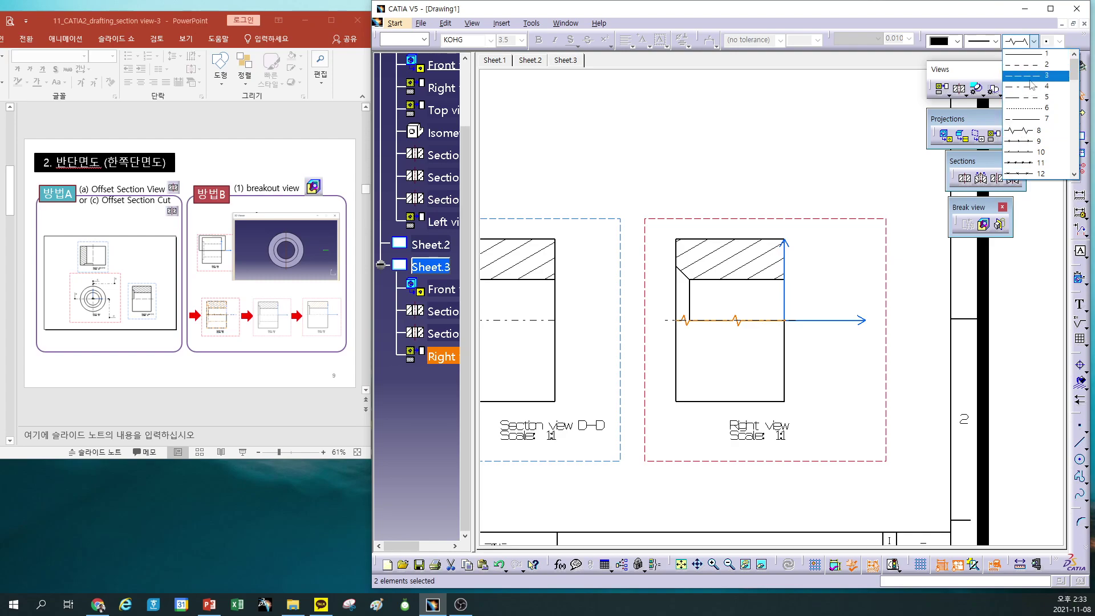
{"action": "left_click", "coordinate": [1027, 86]}
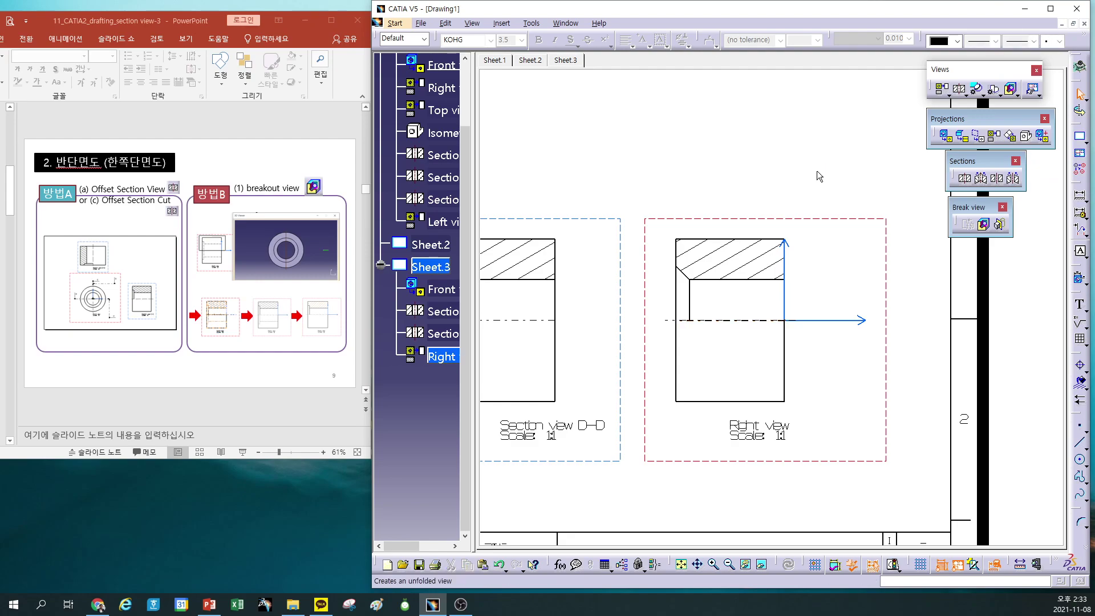
{"action": "left_click", "coordinate": [668, 320]}
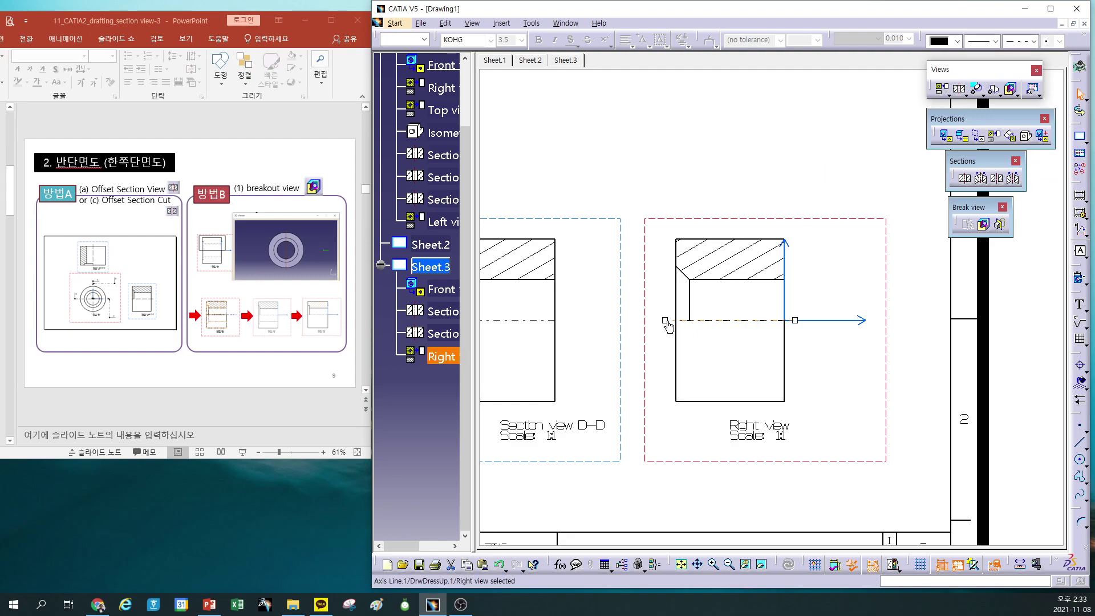
{"action": "key", "text": "Escape"}
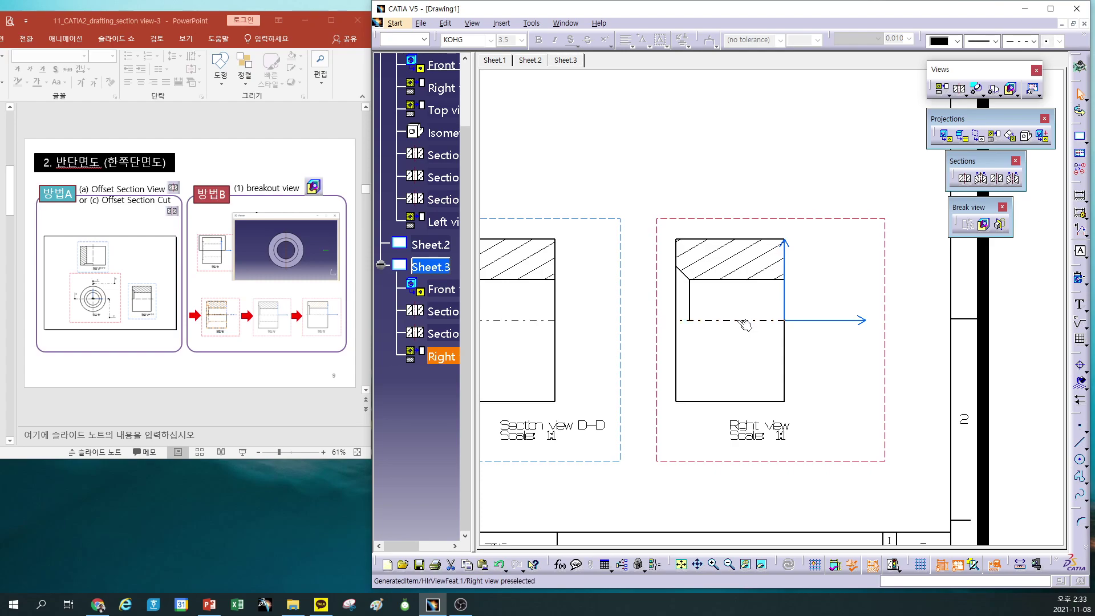
Set the thickness of the right view's two break lines to 0.13 mm
{"action": "left_click_drag", "start_coordinate": [668, 311], "coordinate": [796, 338]}
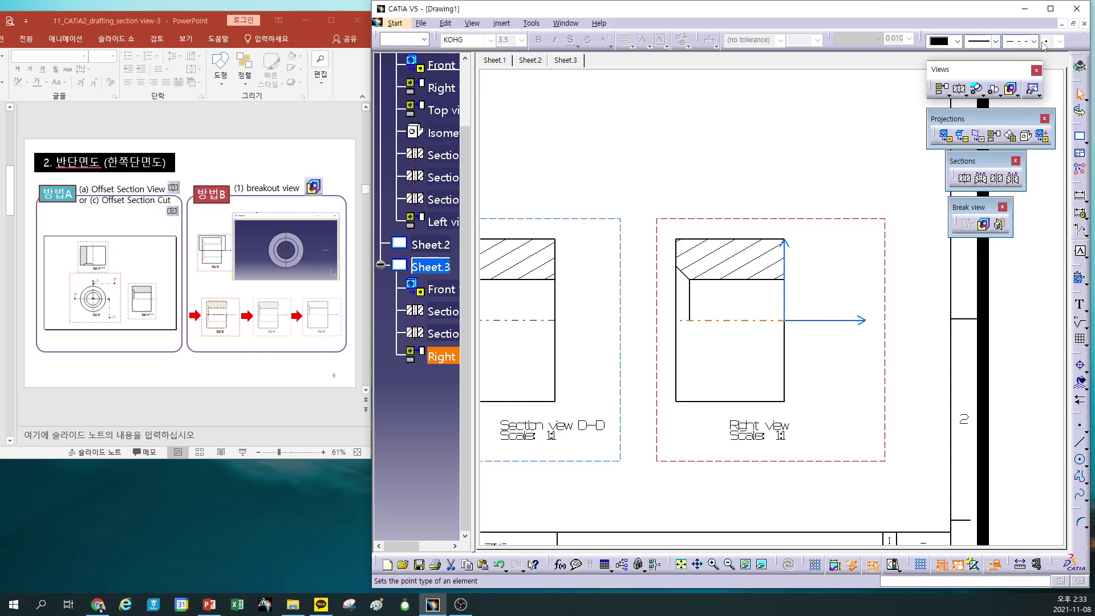
{"action": "left_click", "coordinate": [996, 41]}
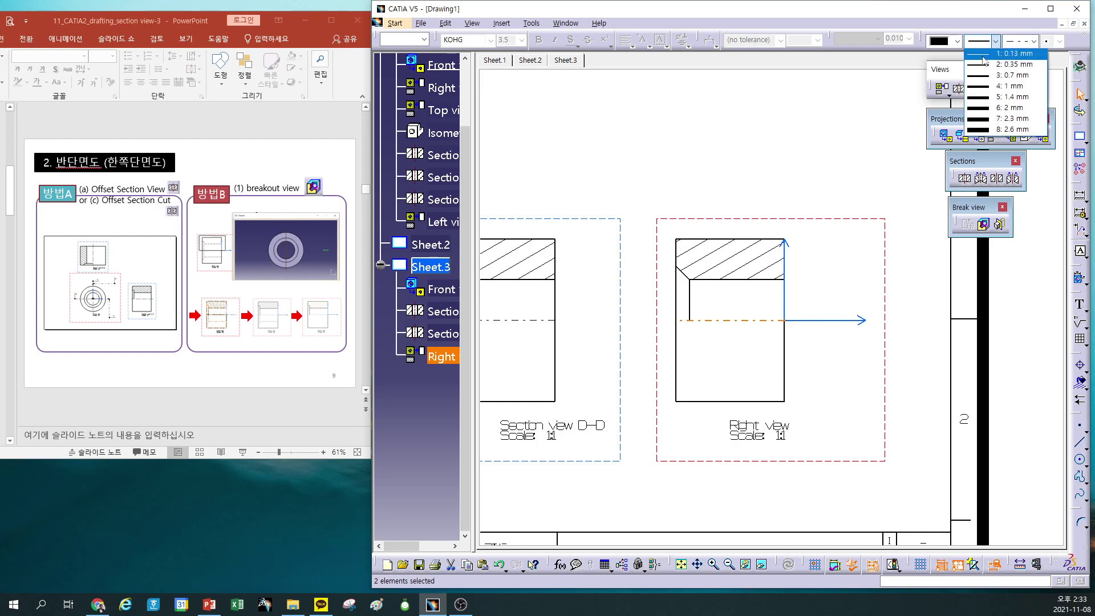
{"action": "left_click", "coordinate": [983, 56]}
{"action": "left_click", "coordinate": [871, 161]}
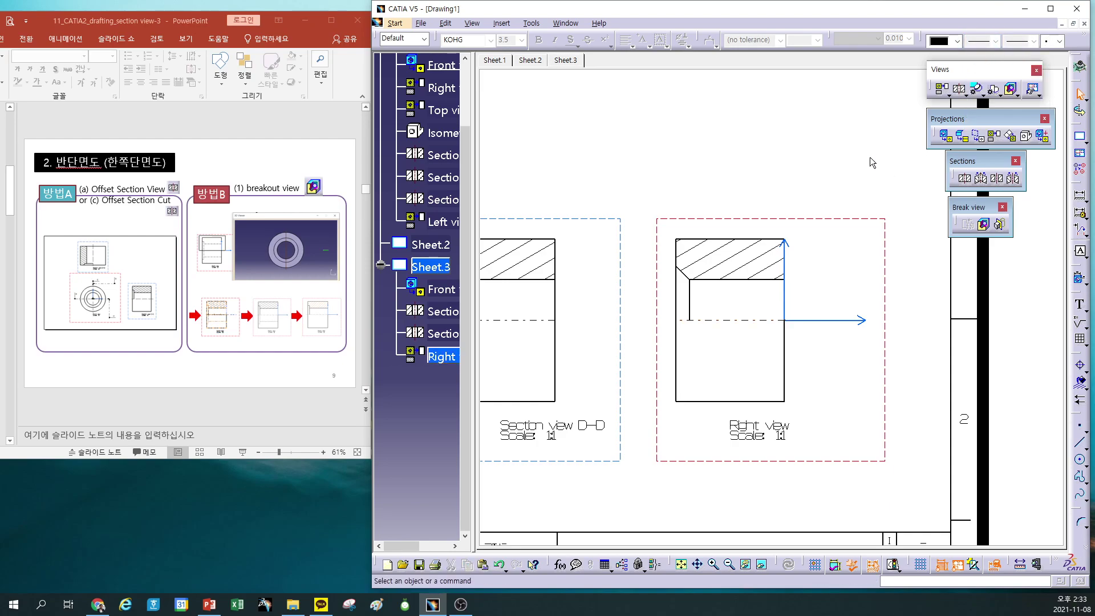
Undo the line thickness and line type changes, the axis line deletion and the breakout on the right view
{"action": "key", "text": "ctrl+z"}
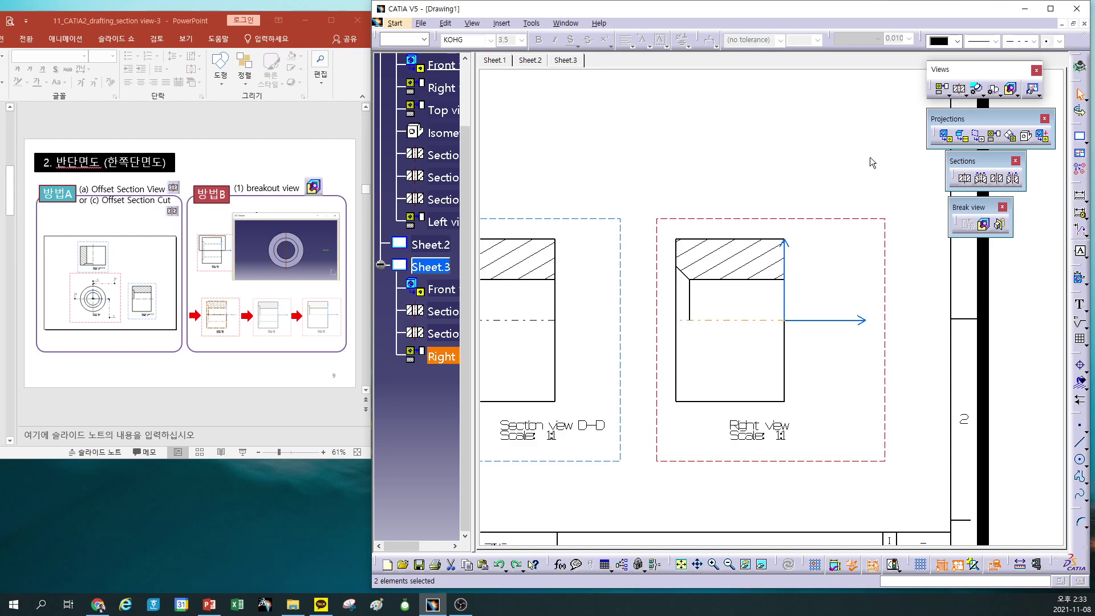
{"action": "key", "text": "ctrl+z"}
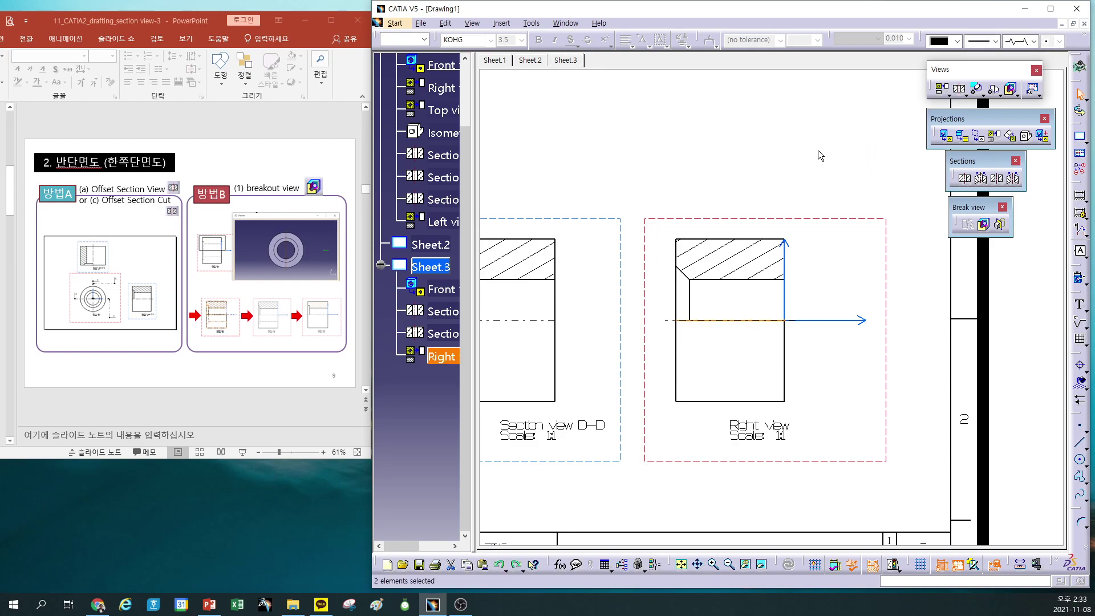
{"action": "key", "text": "ctrl+z"}
{"action": "left_click", "coordinate": [706, 167]}
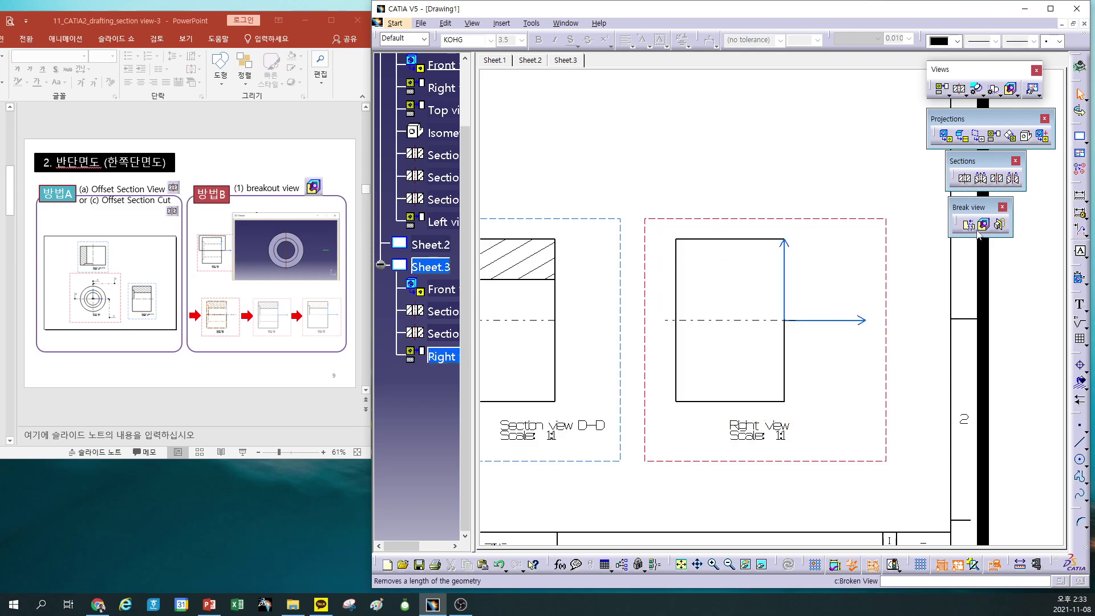
Create a breakout view on the right view again, with a closed profile enclosing the half above the axis and the default depth
{"action": "left_click", "coordinate": [980, 224]}
{"action": "left_click", "coordinate": [659, 226]}
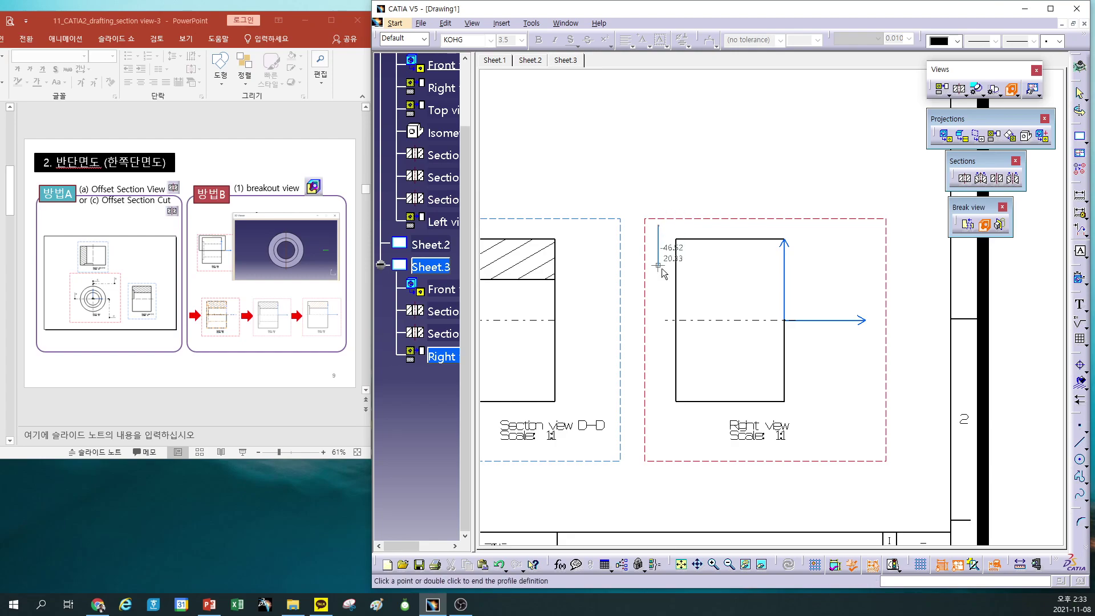
{"action": "left_click", "coordinate": [665, 320]}
{"action": "left_click", "coordinate": [816, 321]}
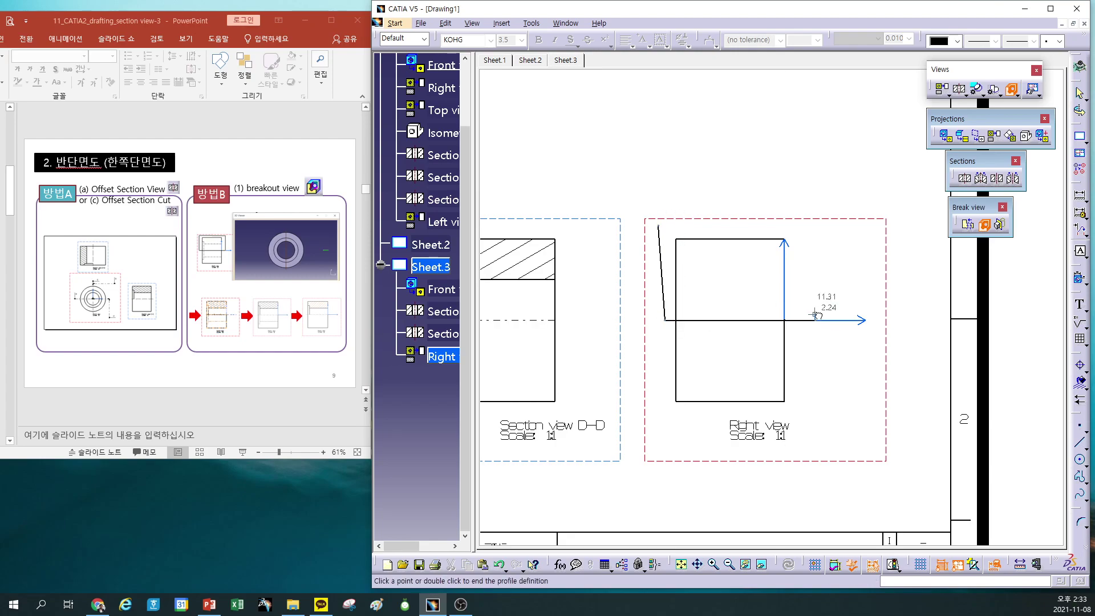
{"action": "left_click", "coordinate": [827, 228]}
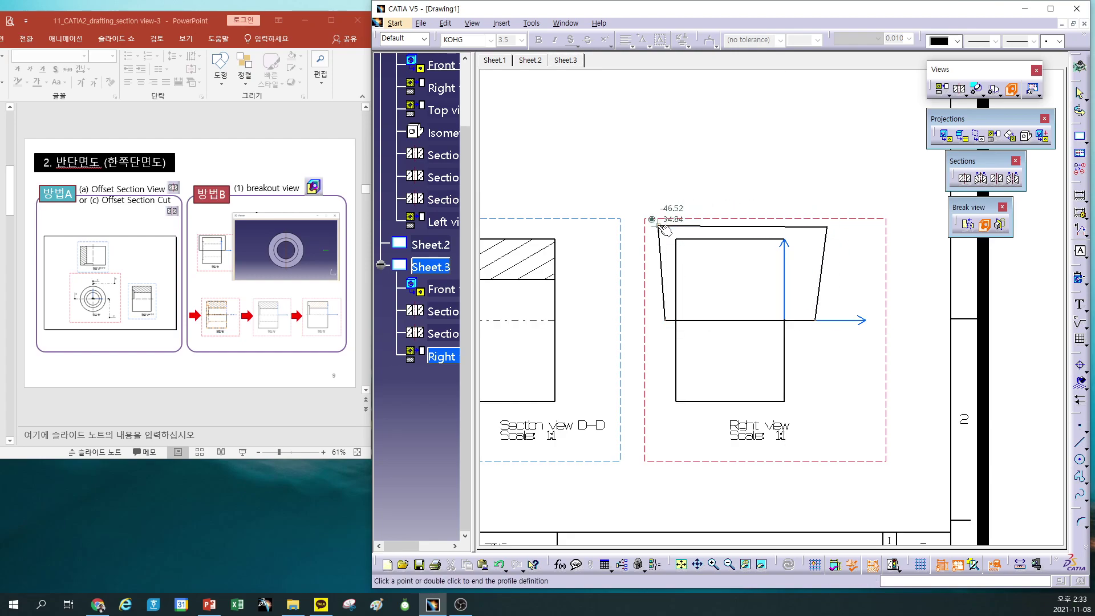
{"action": "left_click", "coordinate": [660, 226]}
{"action": "key", "text": "Return"}
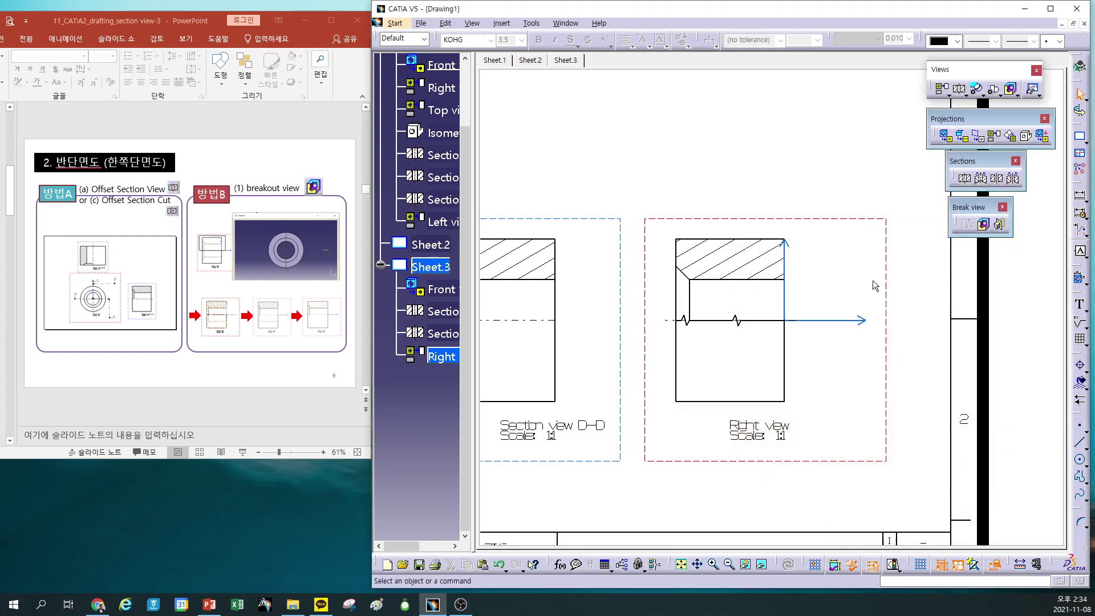
Delete the two zigzag break lines along the right view's axis, leaving the axis line out of the selection
{"action": "left_click_drag", "start_coordinate": [662, 306], "coordinate": [799, 337]}
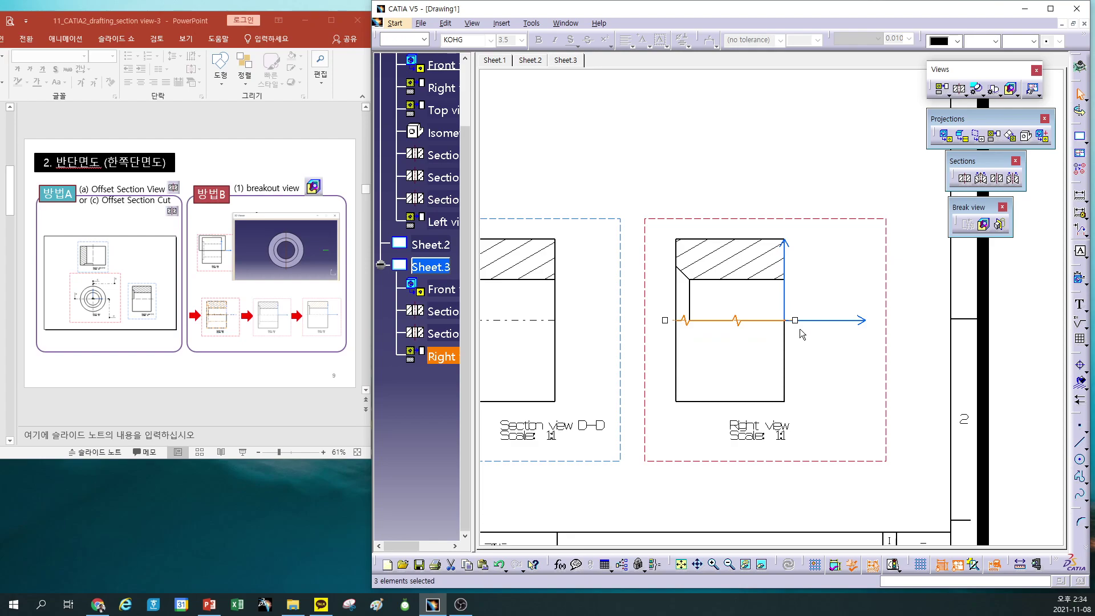
{"action": "left_click", "coordinate": [799, 331]}
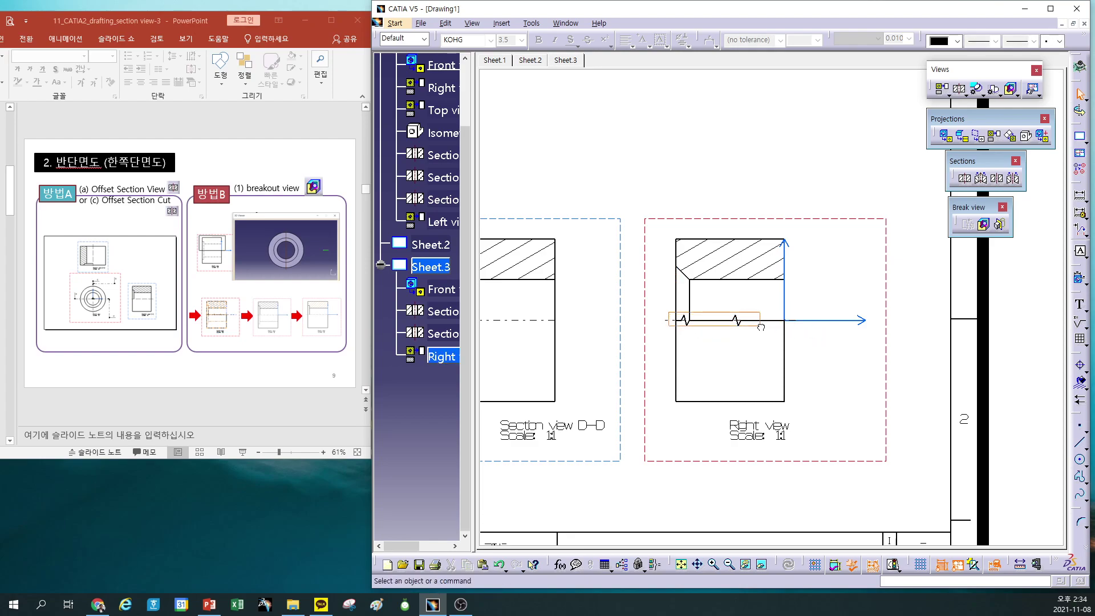
{"action": "left_click", "coordinate": [761, 327]}
{"action": "key", "text": "Delete"}
{"action": "mouse_move", "coordinate": [861, 369]}
{"action": "middle_mouse_down"}
{"action": "mouse_move", "coordinate": [827, 311]}
{"action": "mouse_move", "coordinate": [848, 296]}
{"action": "mouse_move", "coordinate": [848, 337]}
{"action": "mouse_move", "coordinate": [899, 320]}
{"action": "mouse_move", "coordinate": [813, 297]}
{"action": "mouse_move", "coordinate": [900, 228]}
{"action": "mouse_move", "coordinate": [876, 286]}
{"action": "mouse_move", "coordinate": [890, 253]}
{"action": "mouse_move", "coordinate": [864, 234]}
{"action": "mouse_move", "coordinate": [831, 238]}
{"action": "middle_mouse_up"}
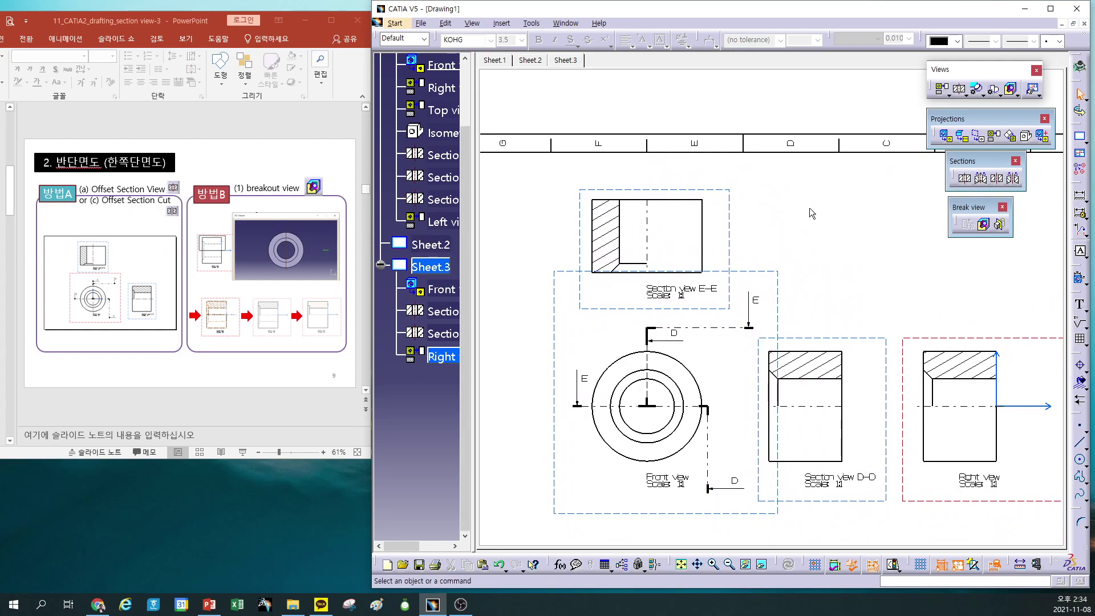
{"action": "left_click", "coordinate": [984, 224]}
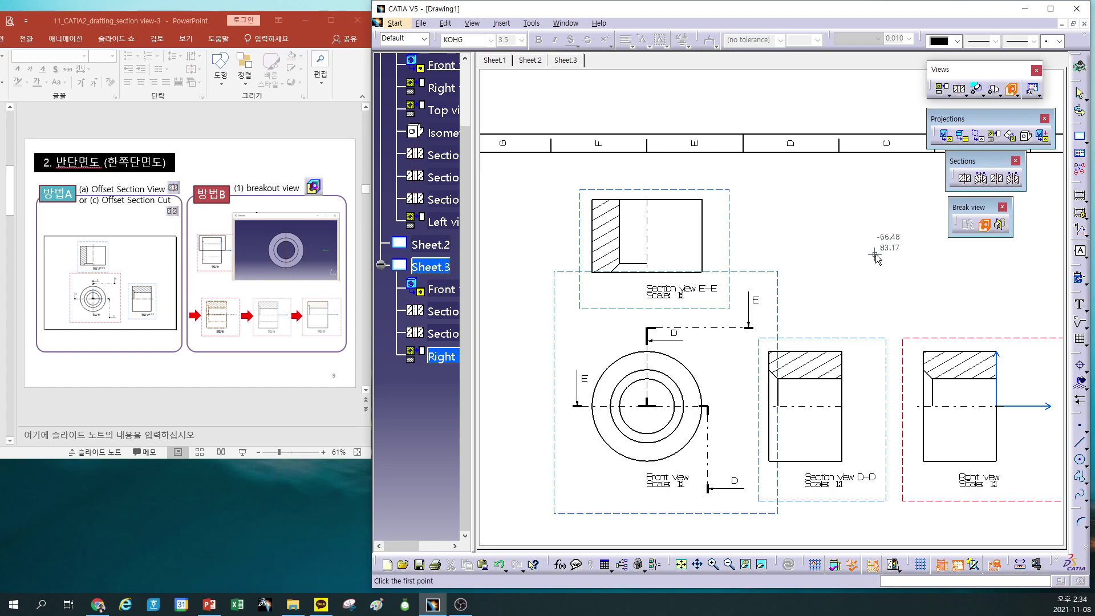
{"action": "key", "text": "Escape"}
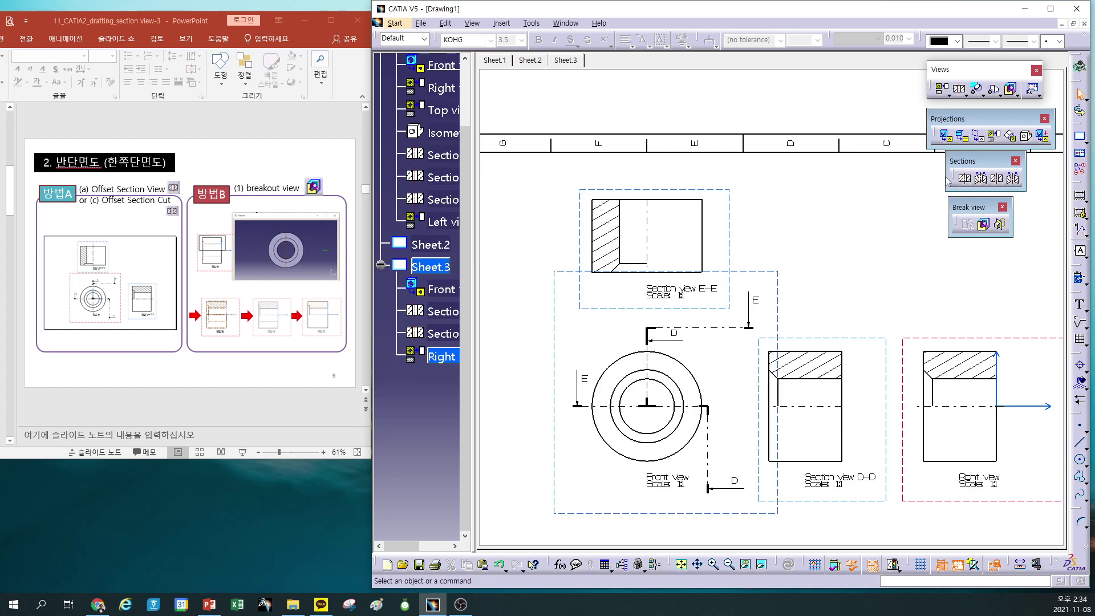
{"action": "left_click", "coordinate": [982, 136]}
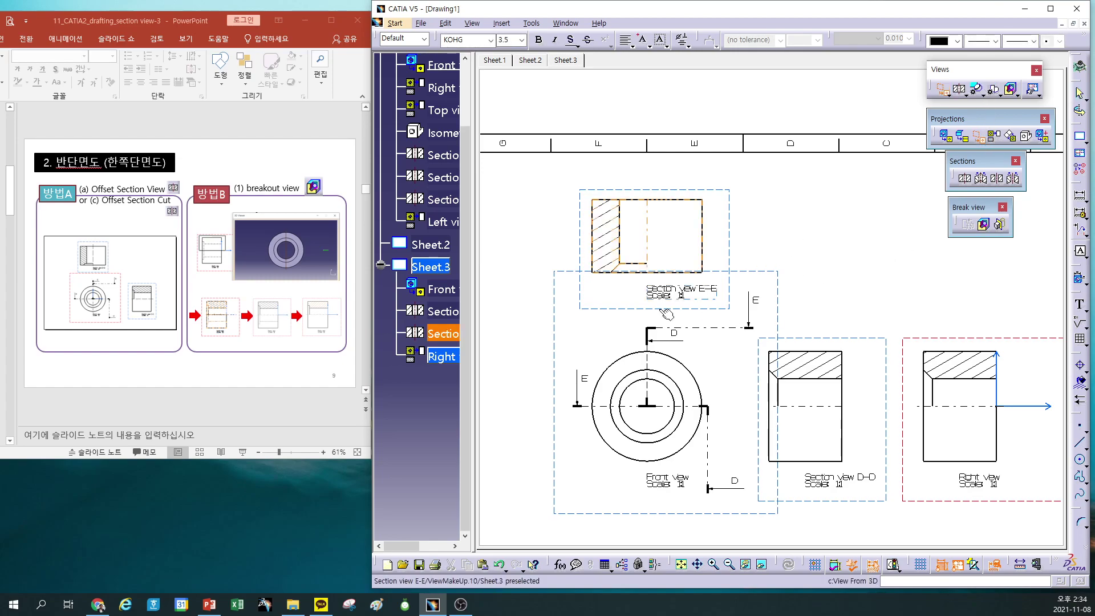
{"action": "left_click", "coordinate": [562, 332]}
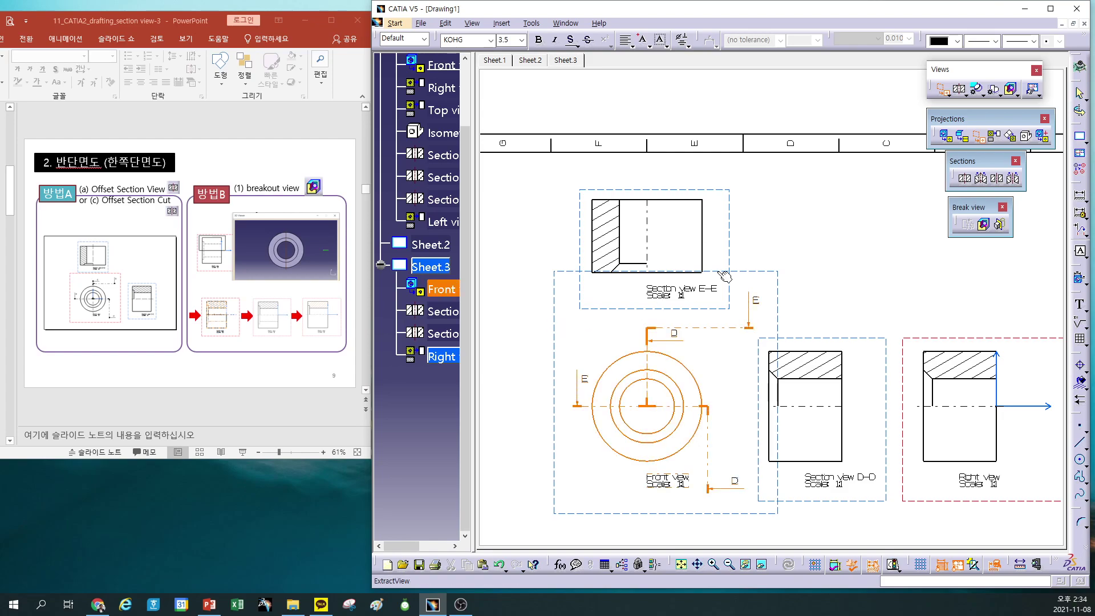
Activate the front view, move it lower on the sheet and project a top view above section view E-E
{"action": "double_click", "coordinate": [553, 314]}
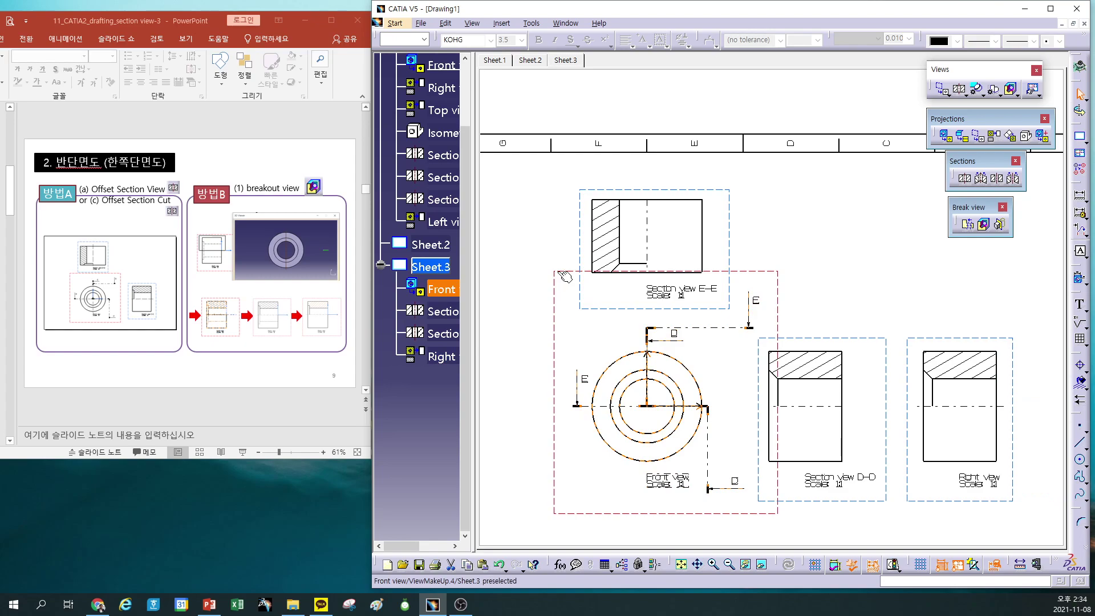
{"action": "left_click_drag", "start_coordinate": [565, 276], "coordinate": [565, 318]}
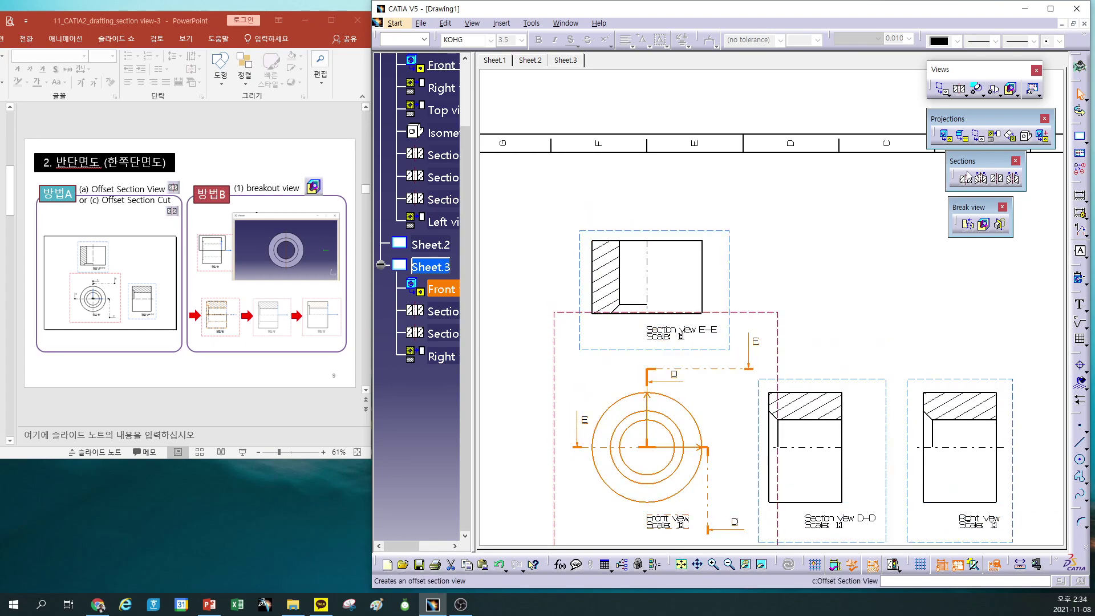
{"action": "left_click", "coordinate": [994, 135]}
{"action": "left_click", "coordinate": [646, 191]}
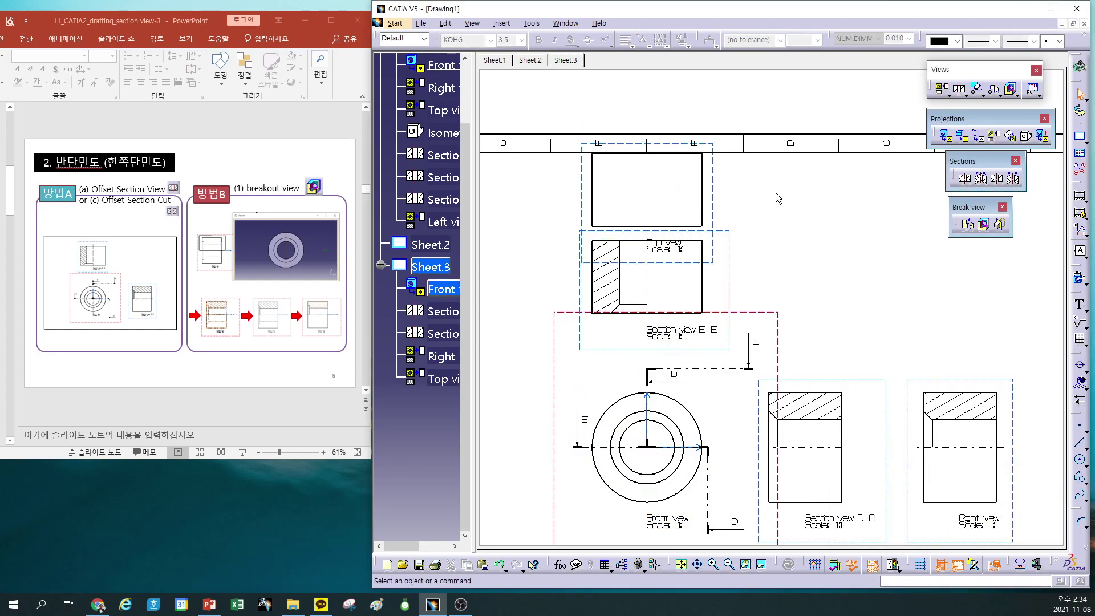
Activate the top view and enable Axis in its dress-up properties
{"action": "double_click", "coordinate": [718, 192]}
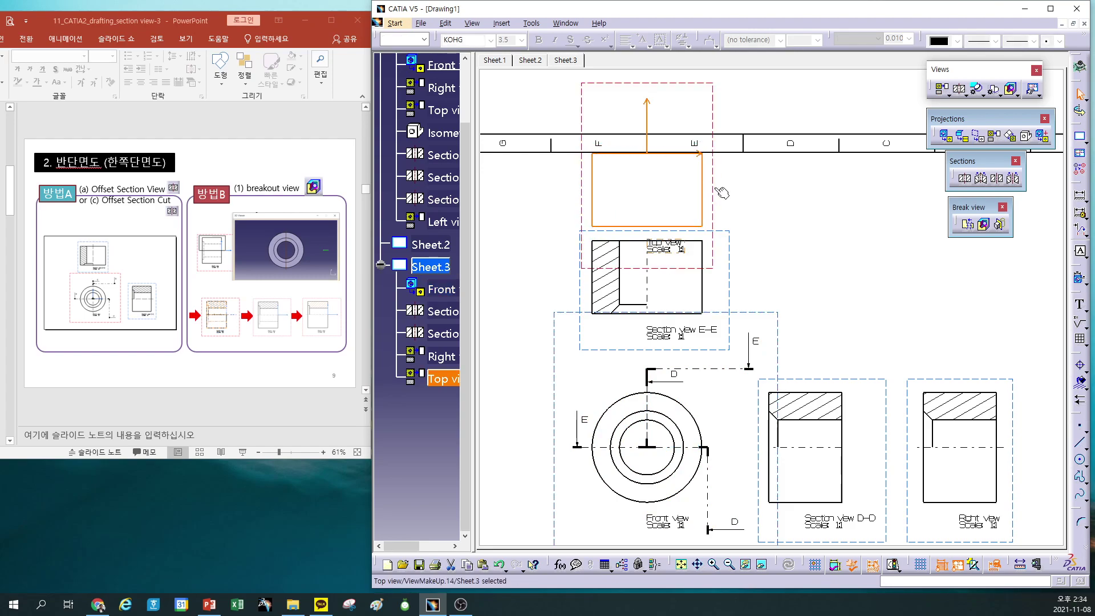
{"action": "right_click", "coordinate": [713, 182]}
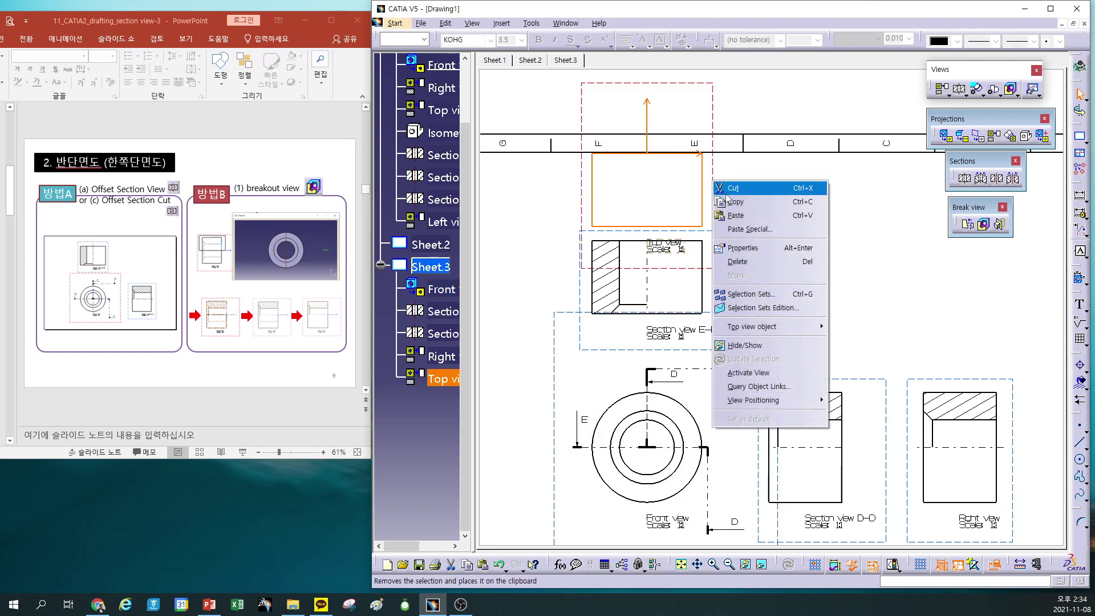
{"action": "left_click", "coordinate": [749, 249]}
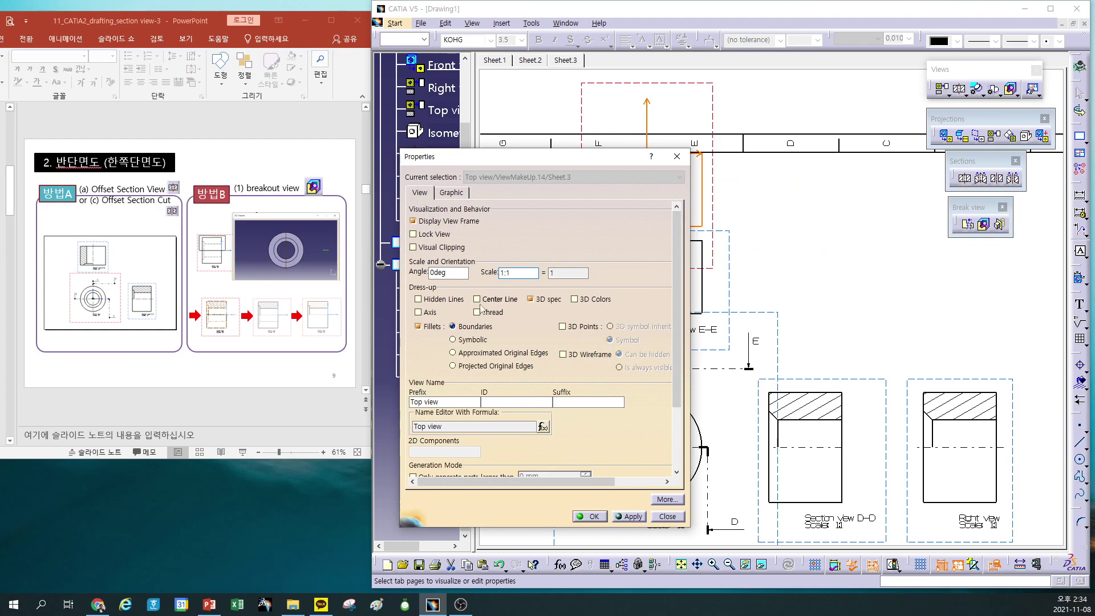
{"action": "left_click", "coordinate": [590, 516]}
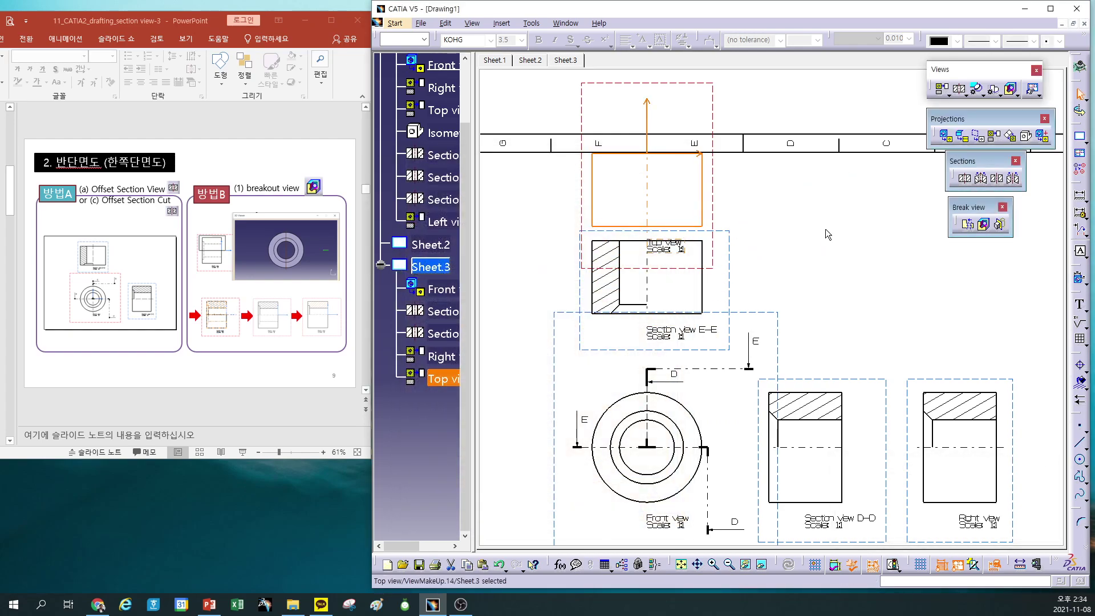
Create a breakout view on the top view with a closed rectangular profile enclosing the half left of the axis, keeping the default depth
{"action": "left_click", "coordinate": [985, 225]}
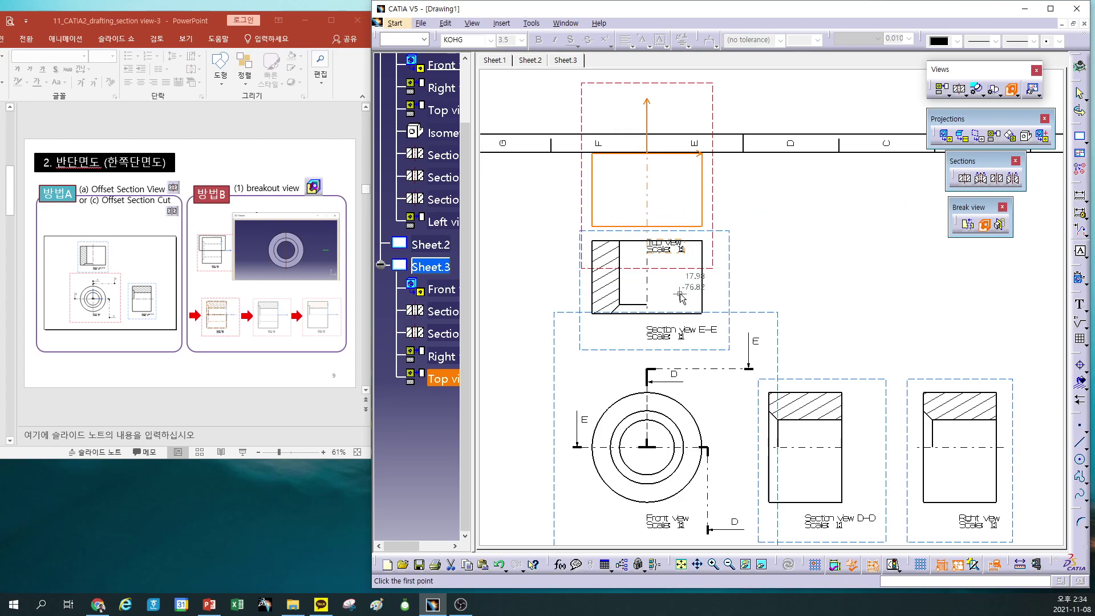
{"action": "left_click", "coordinate": [587, 119]}
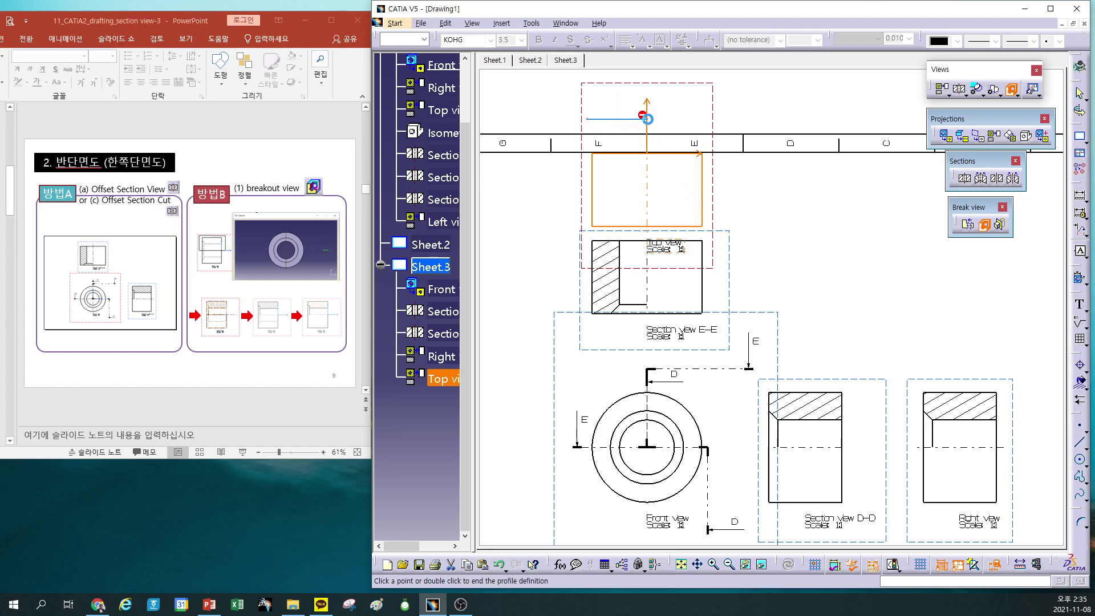
{"action": "left_click", "coordinate": [647, 119]}
{"action": "left_click", "coordinate": [646, 233]}
{"action": "left_click", "coordinate": [588, 232]}
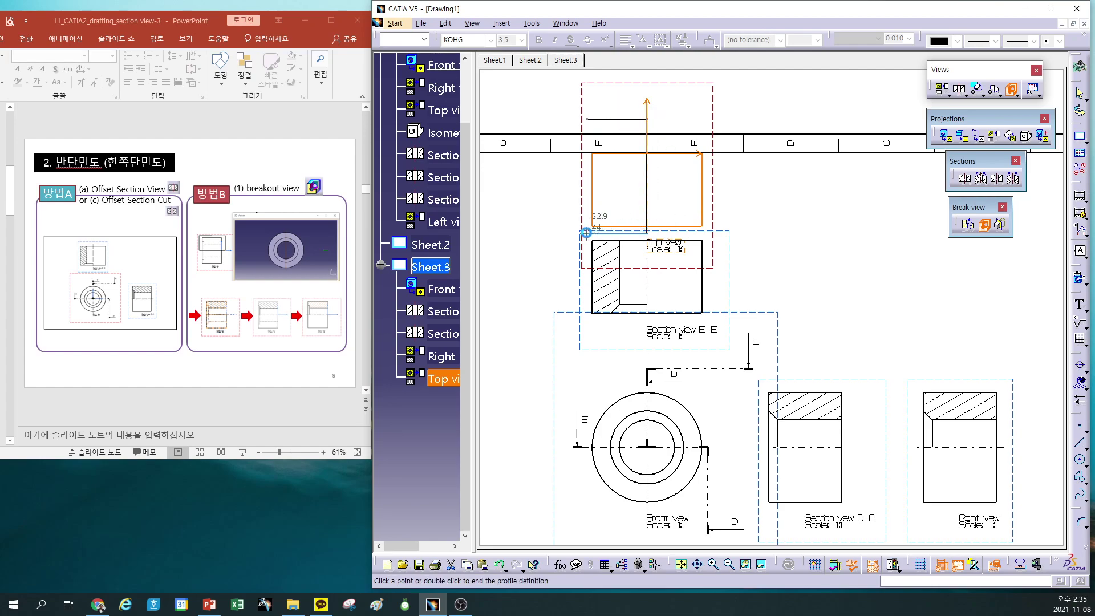
{"action": "left_click", "coordinate": [587, 120]}
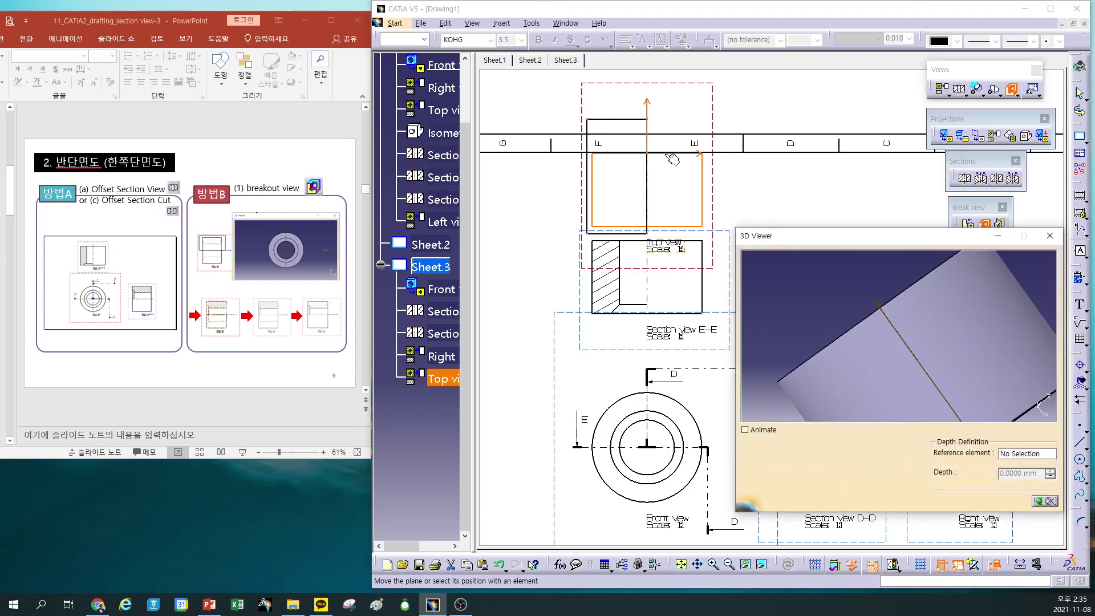
{"action": "left_click", "coordinate": [1047, 499]}
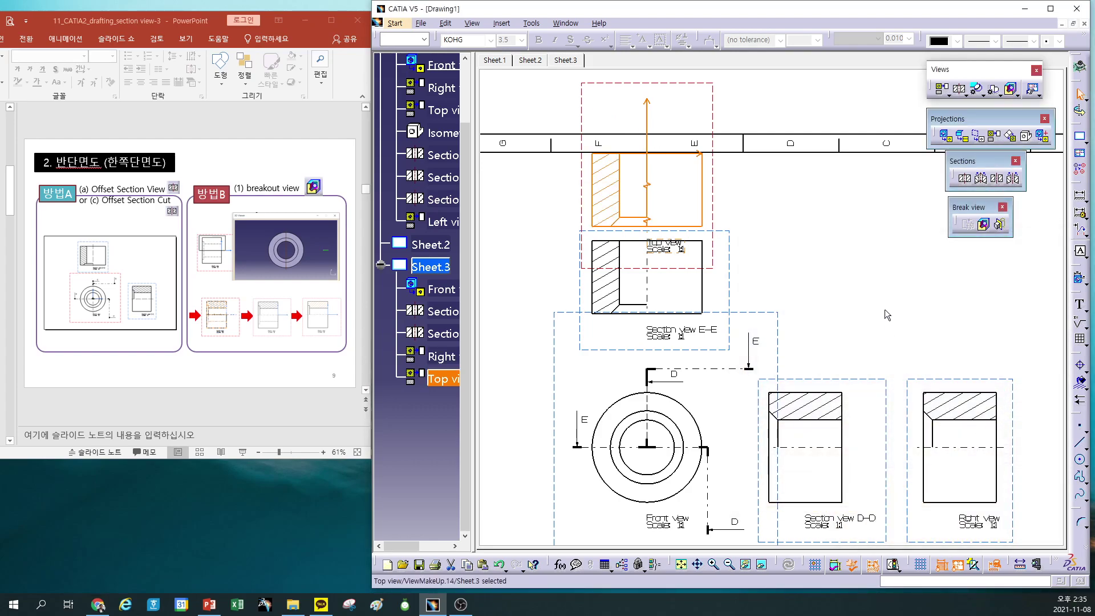
Delete the zigzag break lines along the top view's axis, leaving the axis line out of the selection
{"action": "left_click", "coordinate": [659, 224]}
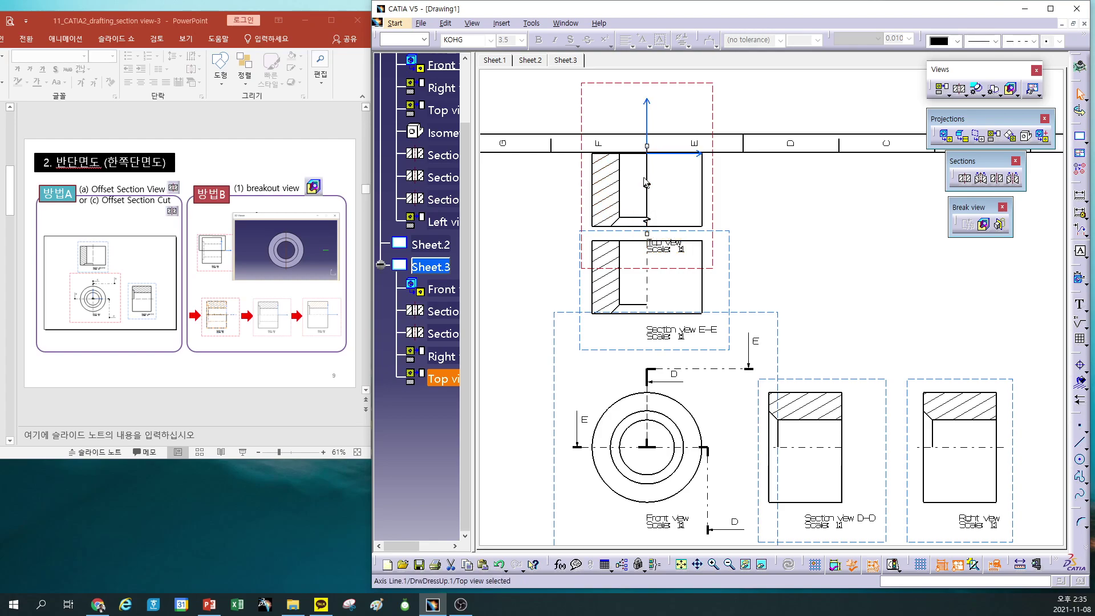
{"action": "middle_click_drag", "start_coordinate": [649, 149], "coordinate": [678, 131]}
{"action": "middle_click_drag", "start_coordinate": [549, 96], "coordinate": [739, 285]}
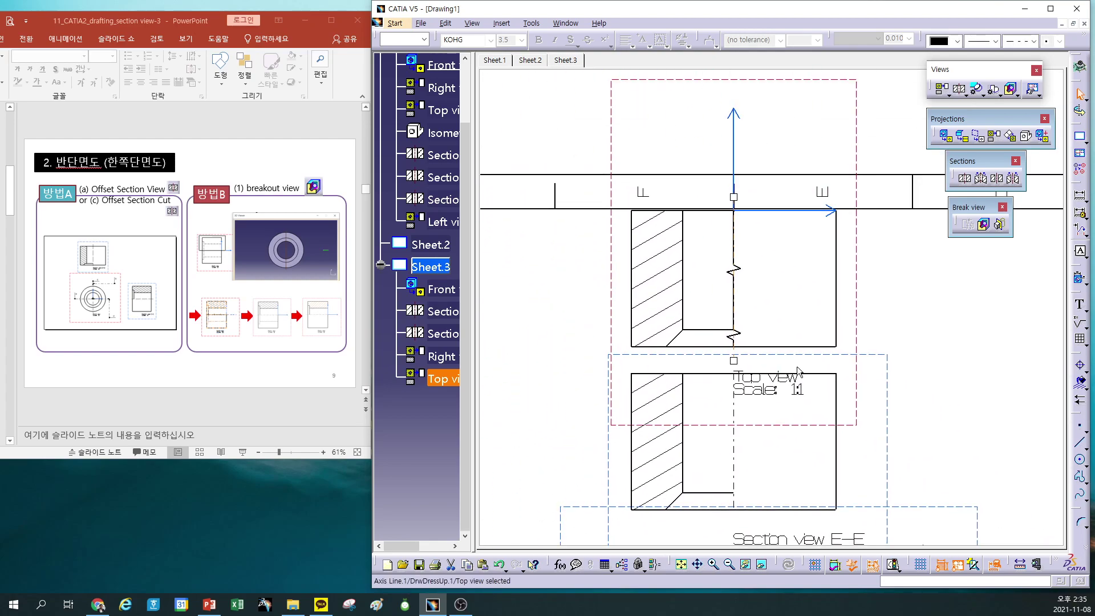
{"action": "left_click", "coordinate": [729, 275]}
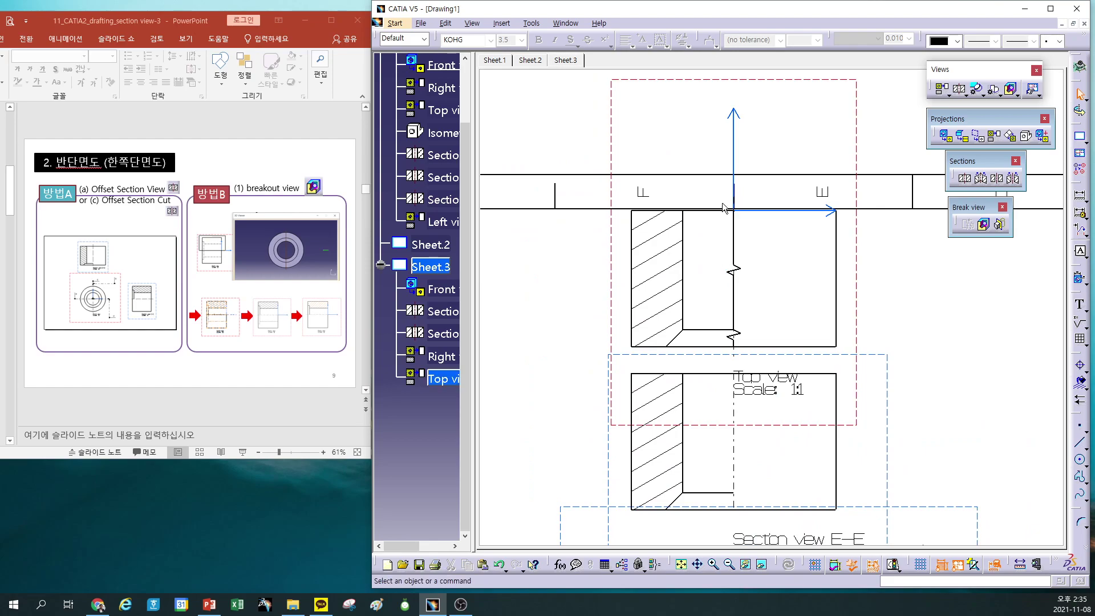
{"action": "left_click_drag", "start_coordinate": [734, 245], "coordinate": [745, 351]}
{"action": "key", "text": "Delete"}
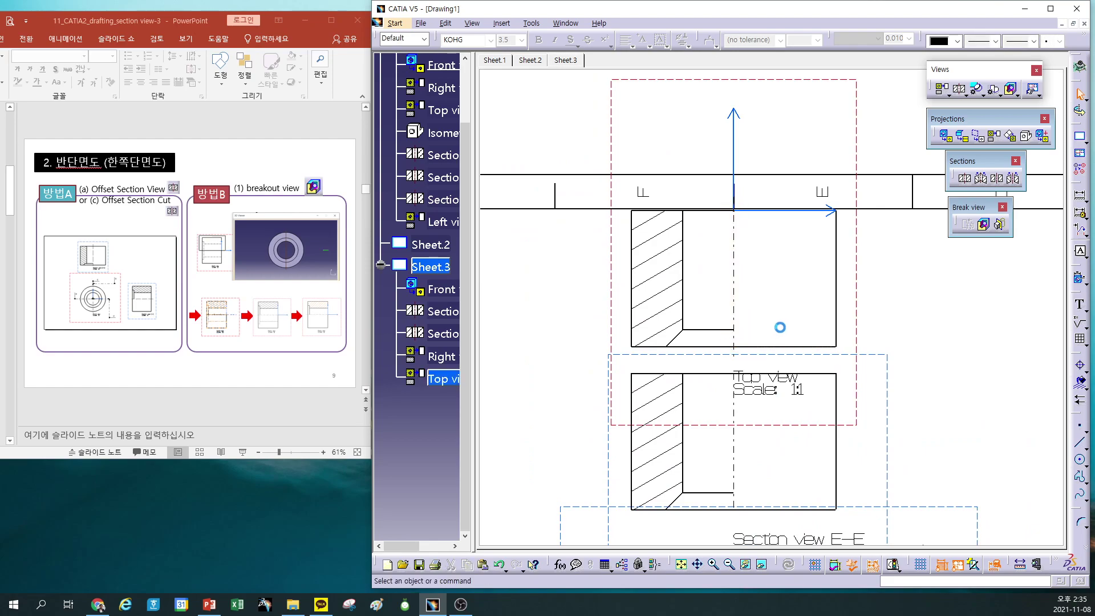
{"action": "mouse_move", "coordinate": [802, 311]}
{"action": "middle_mouse_down"}
{"action": "mouse_move", "coordinate": [796, 369]}
{"action": "mouse_move", "coordinate": [816, 400]}
{"action": "middle_mouse_up"}
{"action": "middle_click_drag", "start_coordinate": [831, 419], "coordinate": [829, 305]}
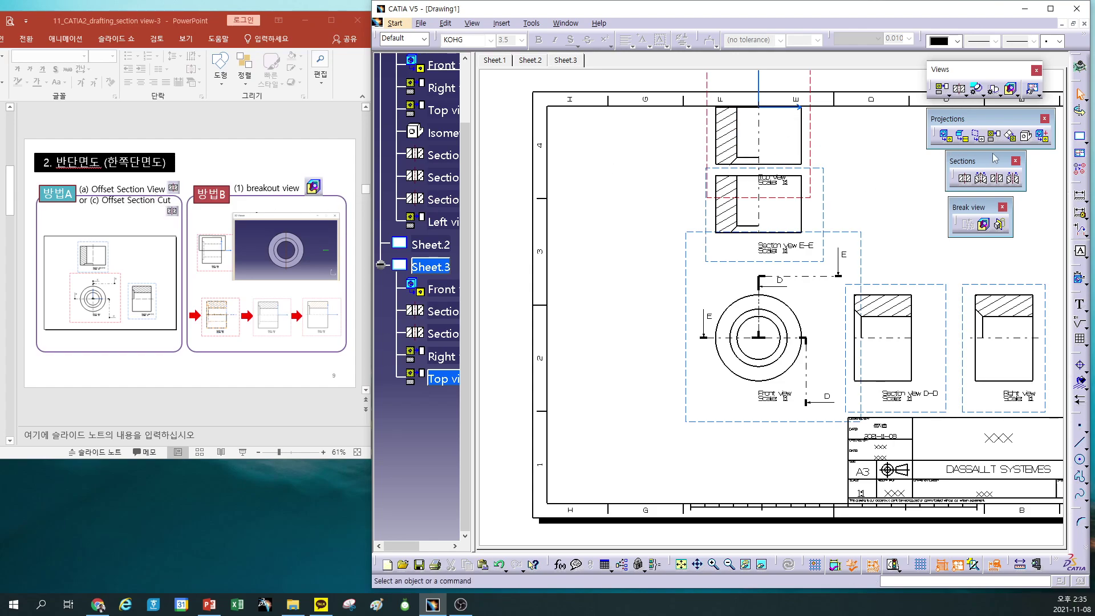
Activate the front view and create an Offset Section Cut with a stepped profile through the circles' centre, placed left of the front view
{"action": "mouse_move", "coordinate": [971, 162]}
{"action": "left_mouse_down"}
{"action": "mouse_move", "coordinate": [949, 164]}
{"action": "mouse_move", "coordinate": [982, 167]}
{"action": "mouse_move", "coordinate": [961, 156]}
{"action": "left_mouse_up"}
{"action": "left_click", "coordinate": [996, 181]}
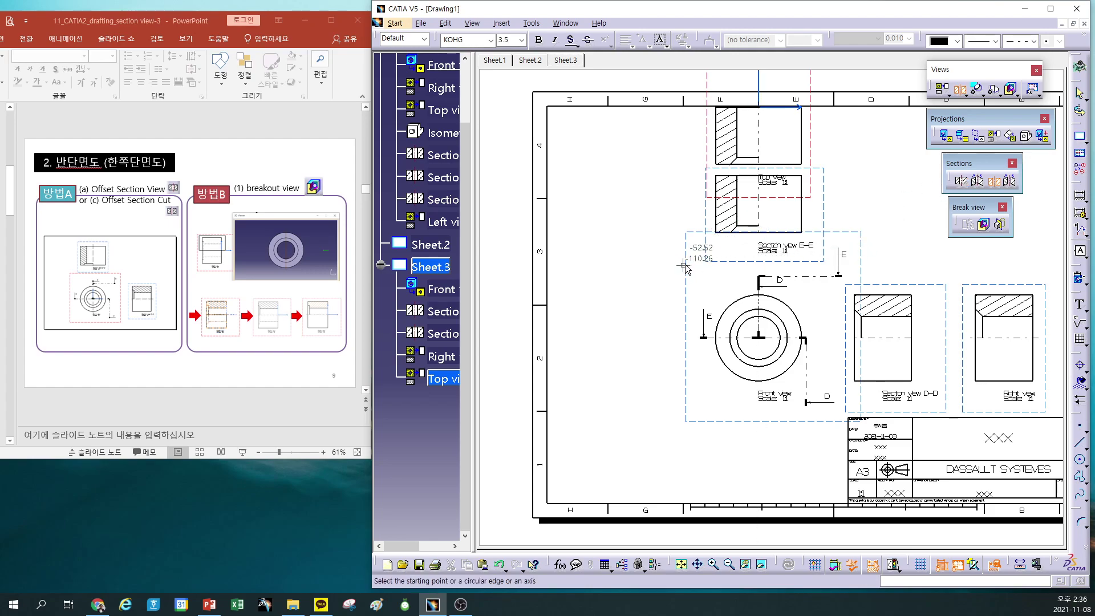
{"action": "key", "text": "Escape"}
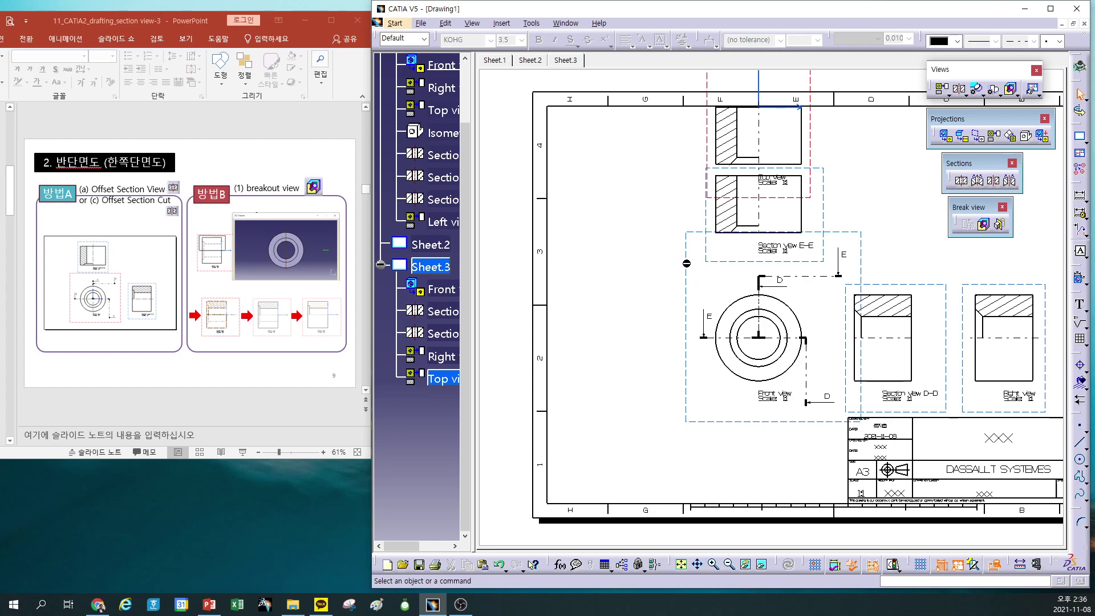
{"action": "left_click", "coordinate": [687, 263]}
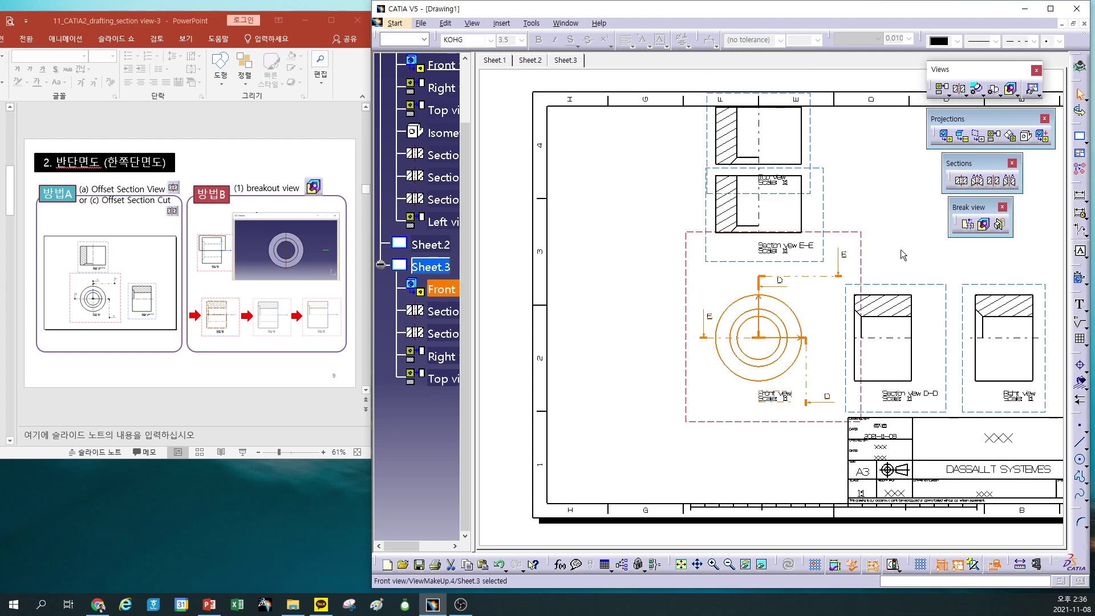
{"action": "left_click", "coordinate": [994, 183]}
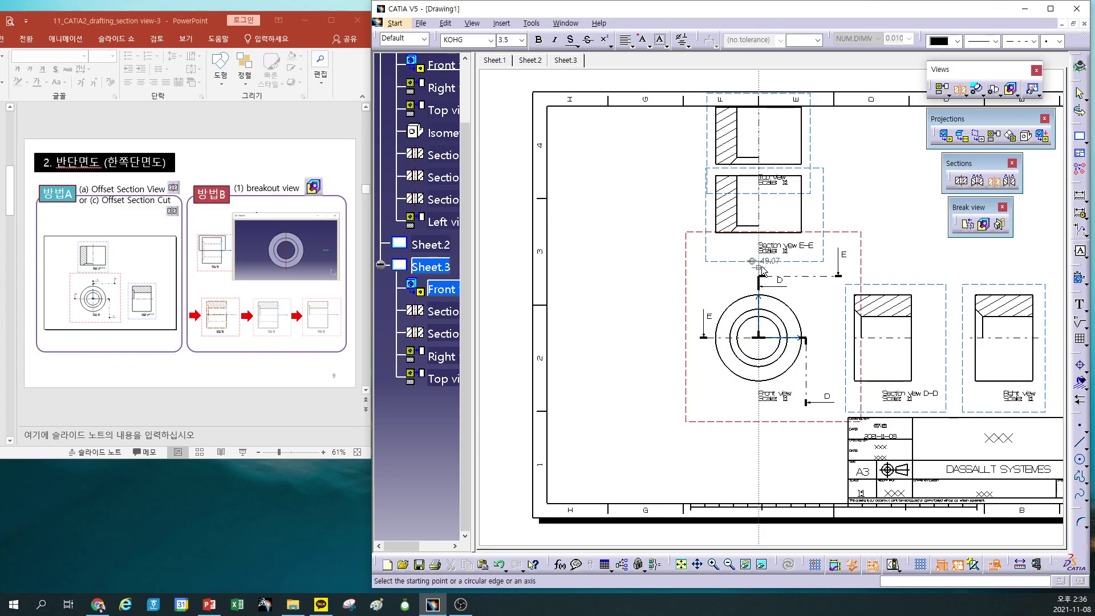
{"action": "left_click", "coordinate": [759, 337]}
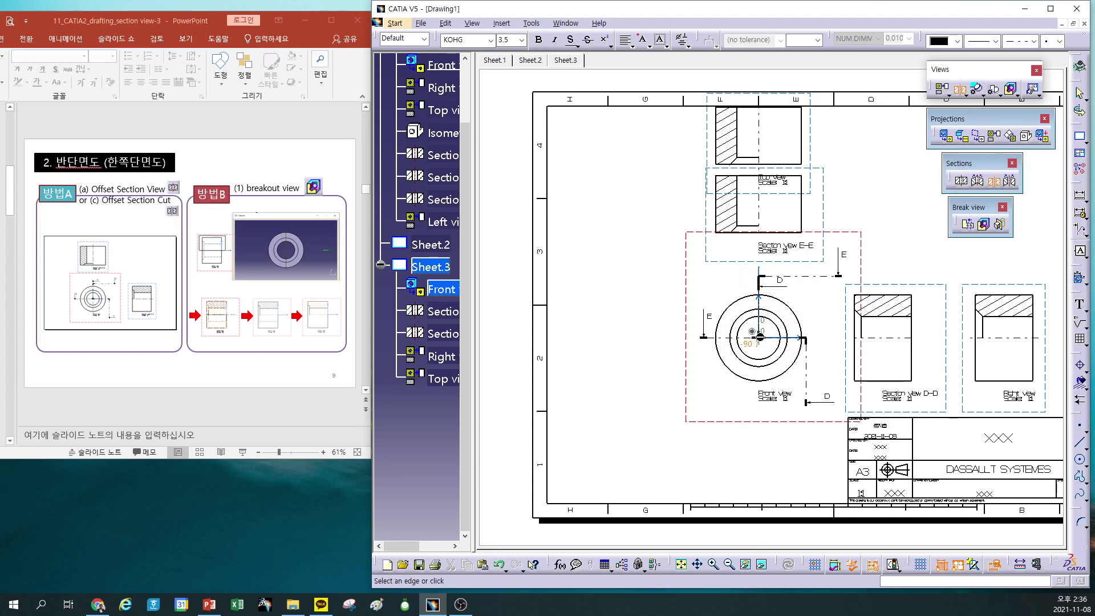
{"action": "left_click", "coordinate": [721, 337]}
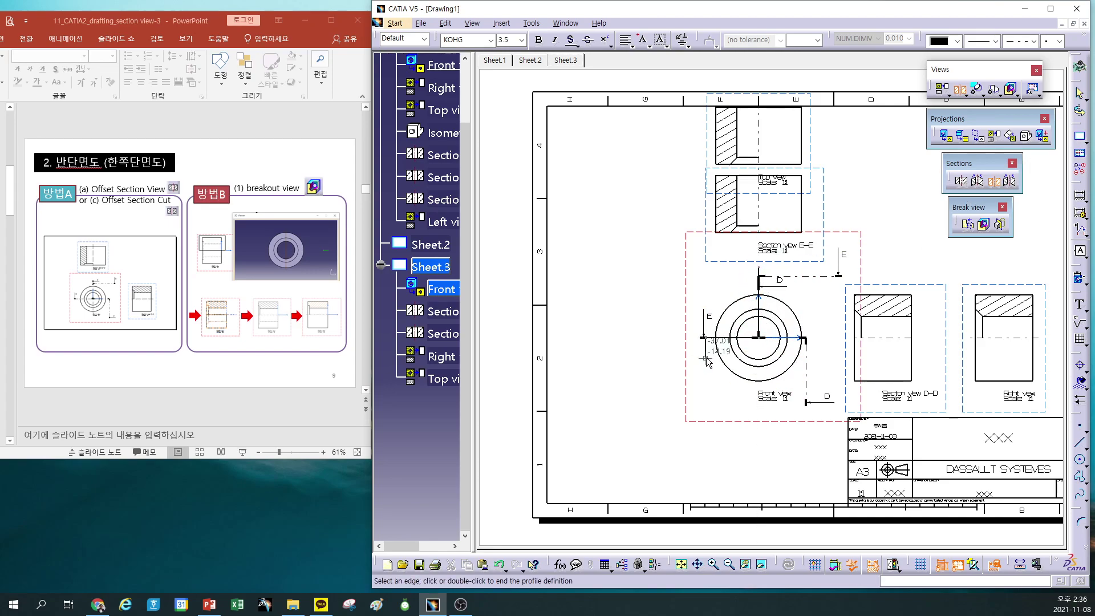
{"action": "double_click", "coordinate": [700, 416]}
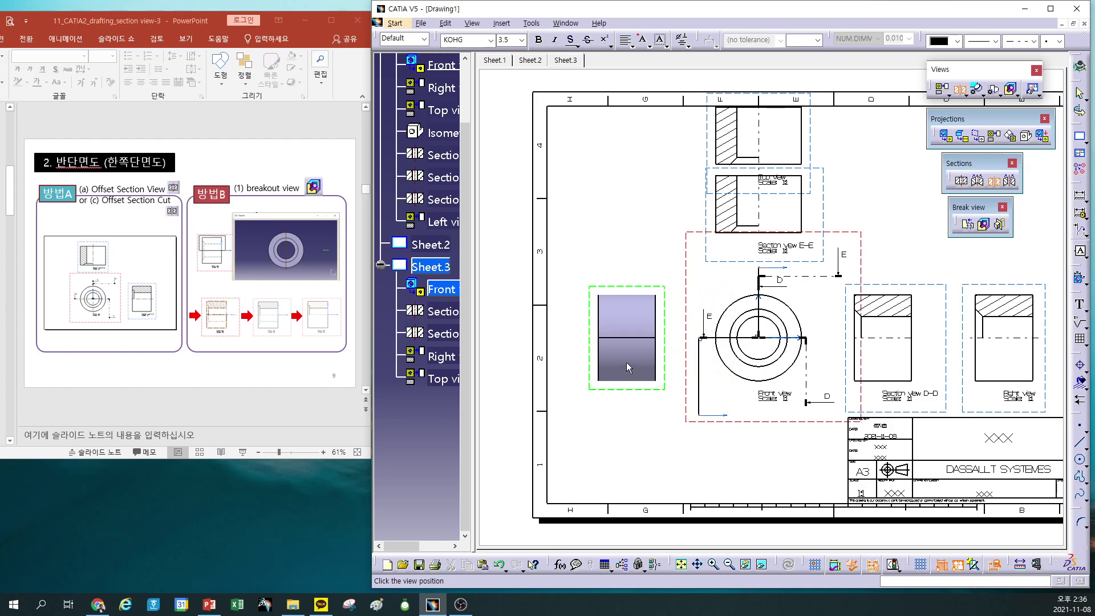
{"action": "left_click", "coordinate": [628, 381]}
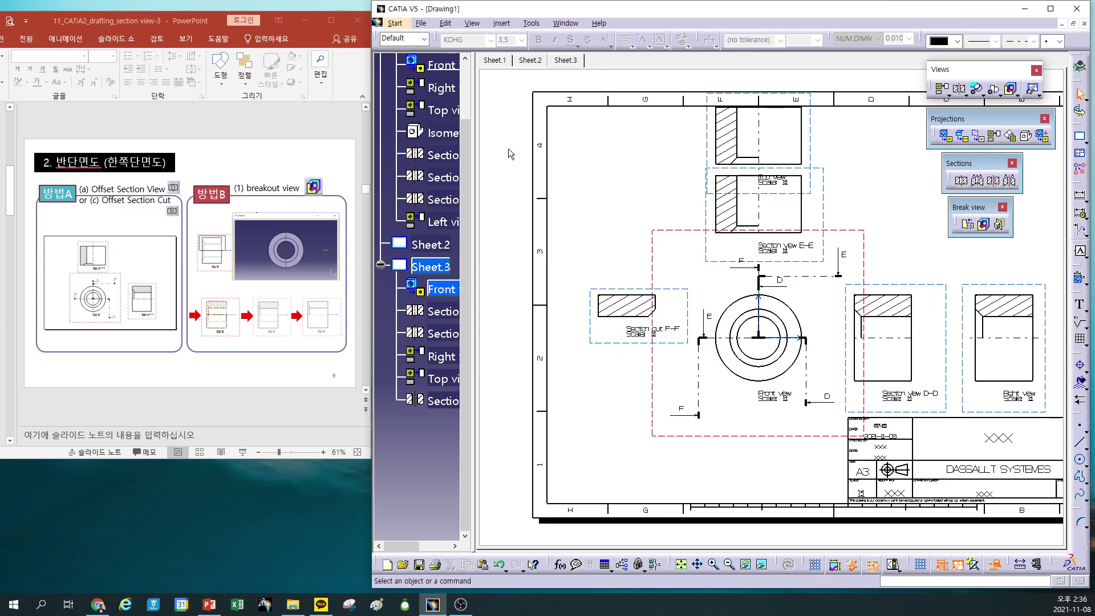
On Sheet.1, create an offset section cut along a vertical line through the front view's centre, placed beyond the existing left view
{"action": "left_click", "coordinate": [494, 60]}
{"action": "middle_click_drag", "start_coordinate": [606, 249], "coordinate": [692, 235]}
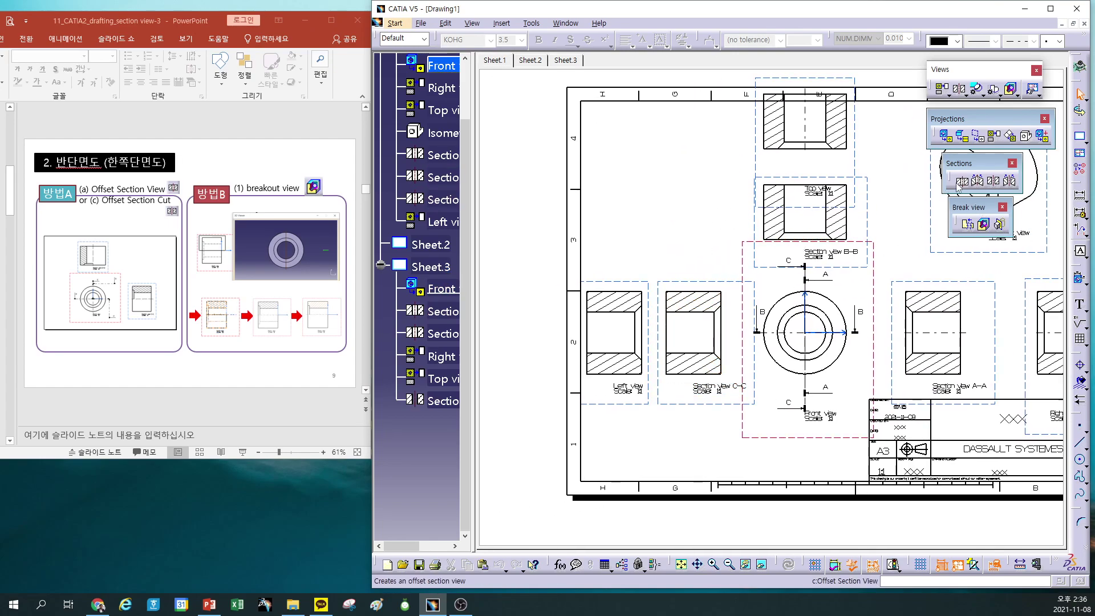
{"action": "left_click", "coordinate": [996, 182]}
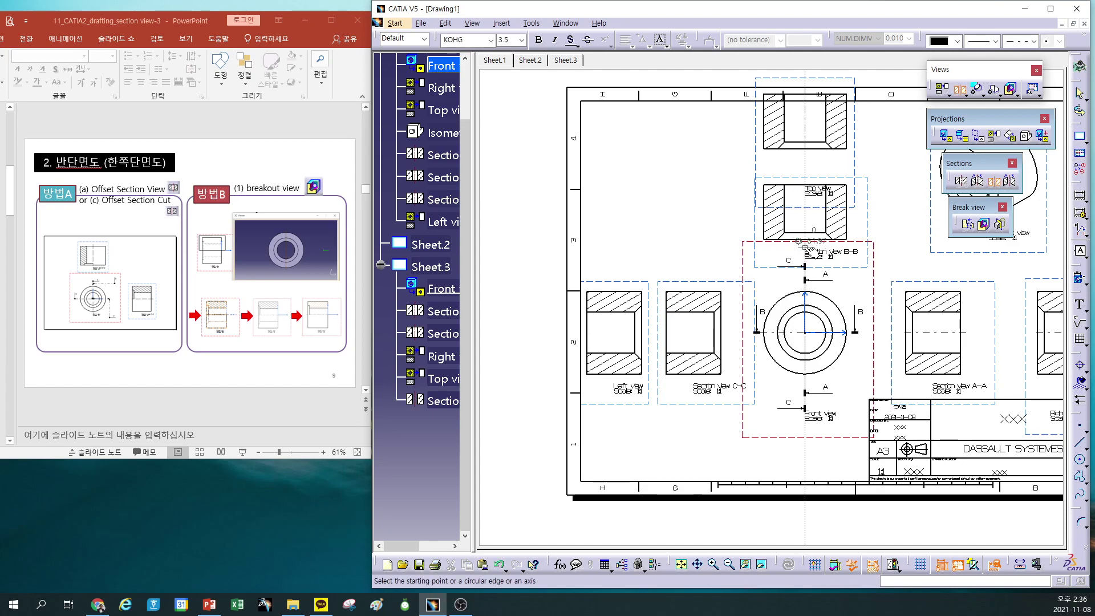
{"action": "left_click", "coordinate": [804, 264]}
{"action": "double_click", "coordinate": [803, 432]}
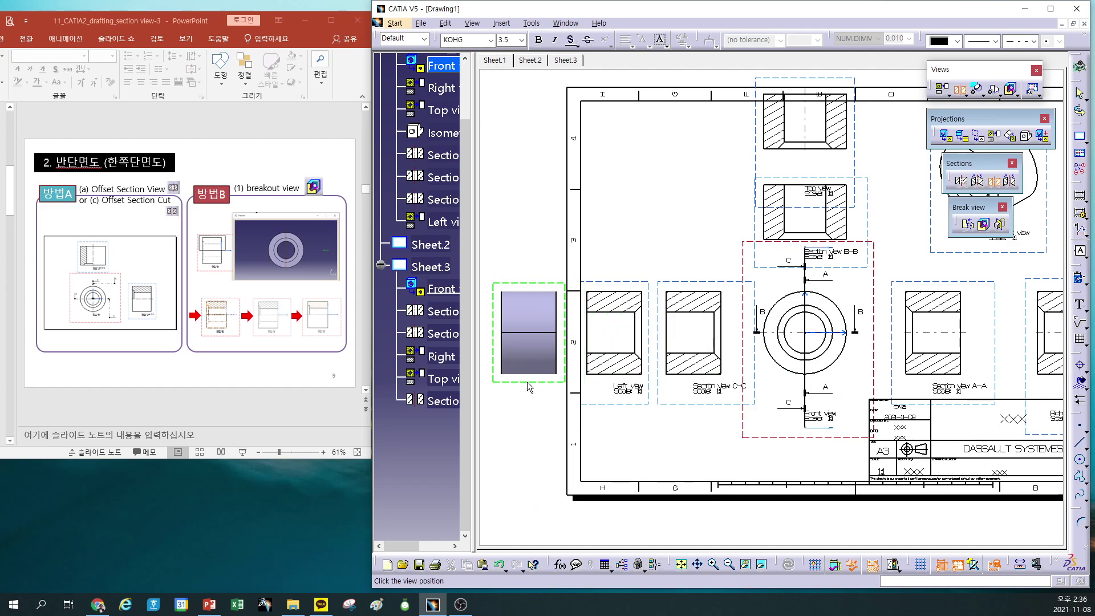
{"action": "left_click", "coordinate": [526, 382]}
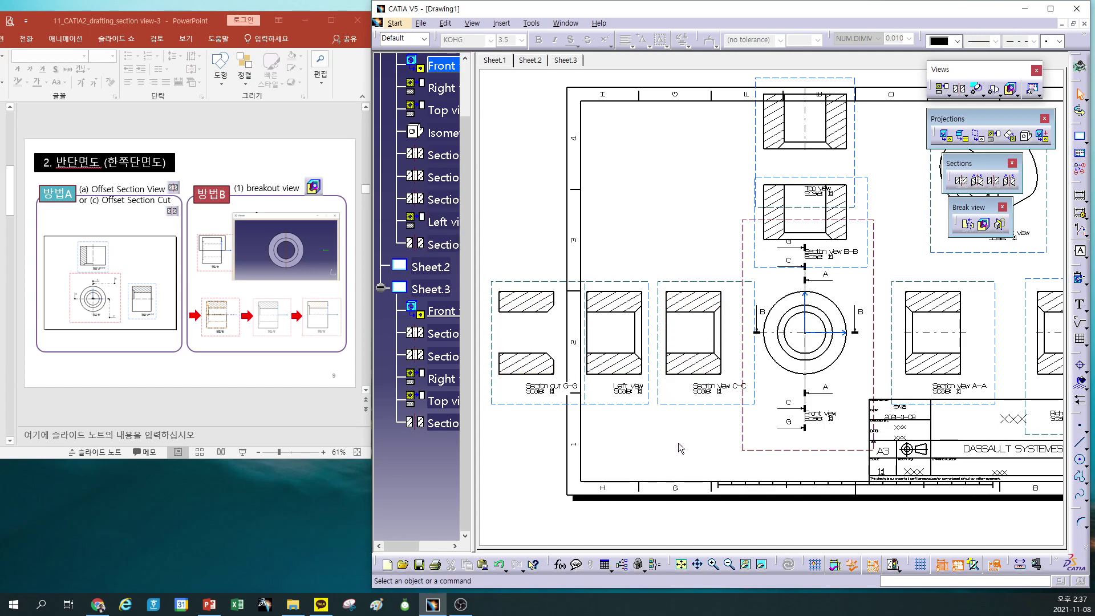
Return to Sheet.3 and add a new blank sheet to the drawing
{"action": "left_click", "coordinate": [573, 60]}
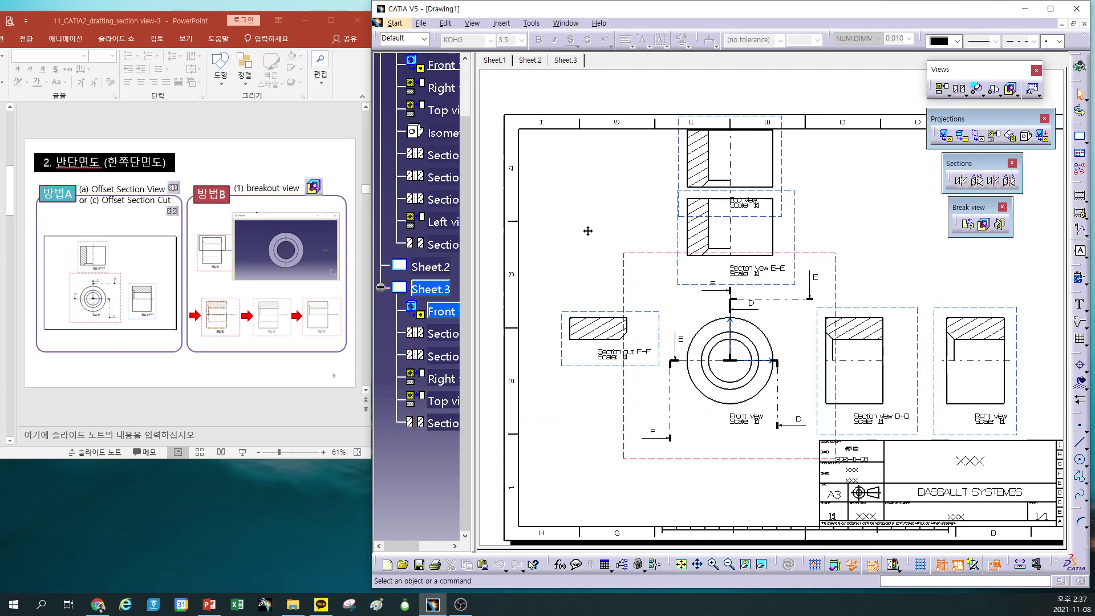
{"action": "middle_click_drag", "start_coordinate": [565, 223], "coordinate": [559, 234], "text": "ctrl"}
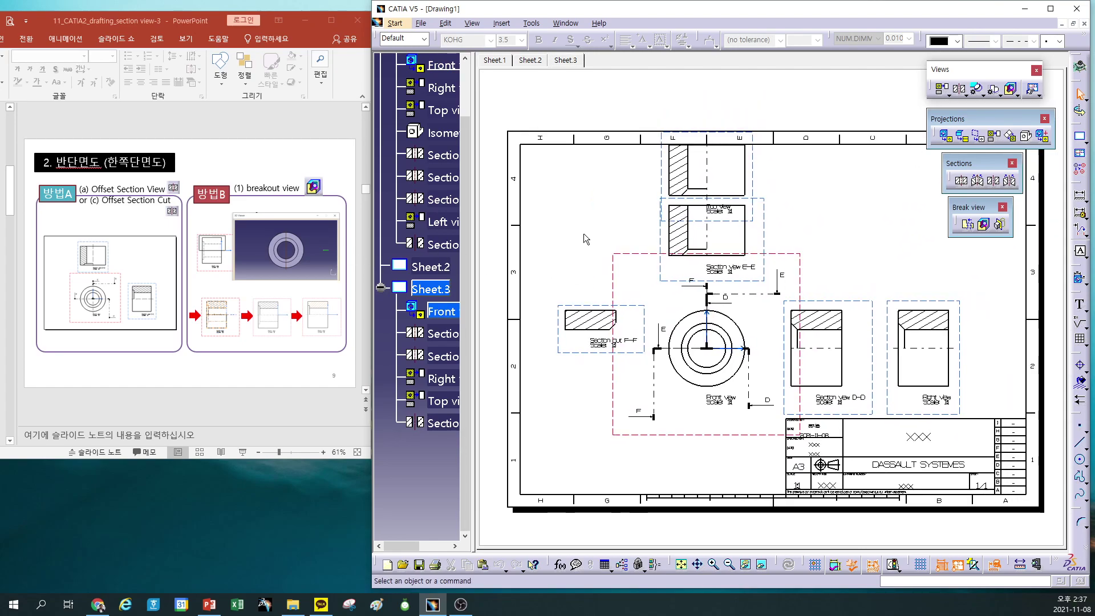
{"action": "left_click", "coordinate": [1079, 137]}
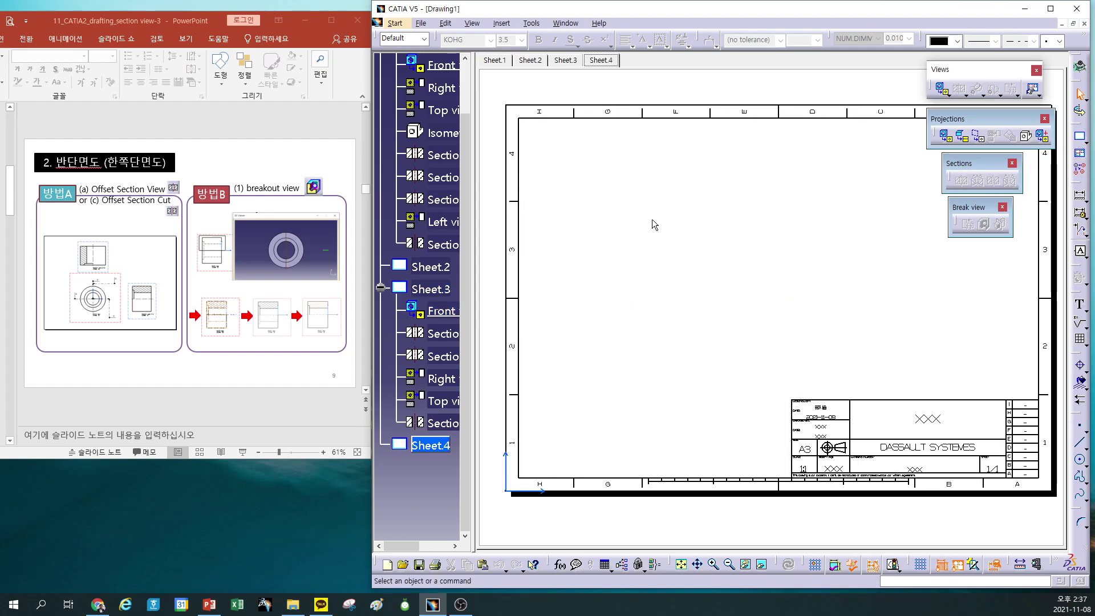
Go back to Sheet.3, switch to PowerPoint and review the partial section slide on the breakout view method
{"action": "left_click", "coordinate": [575, 63]}
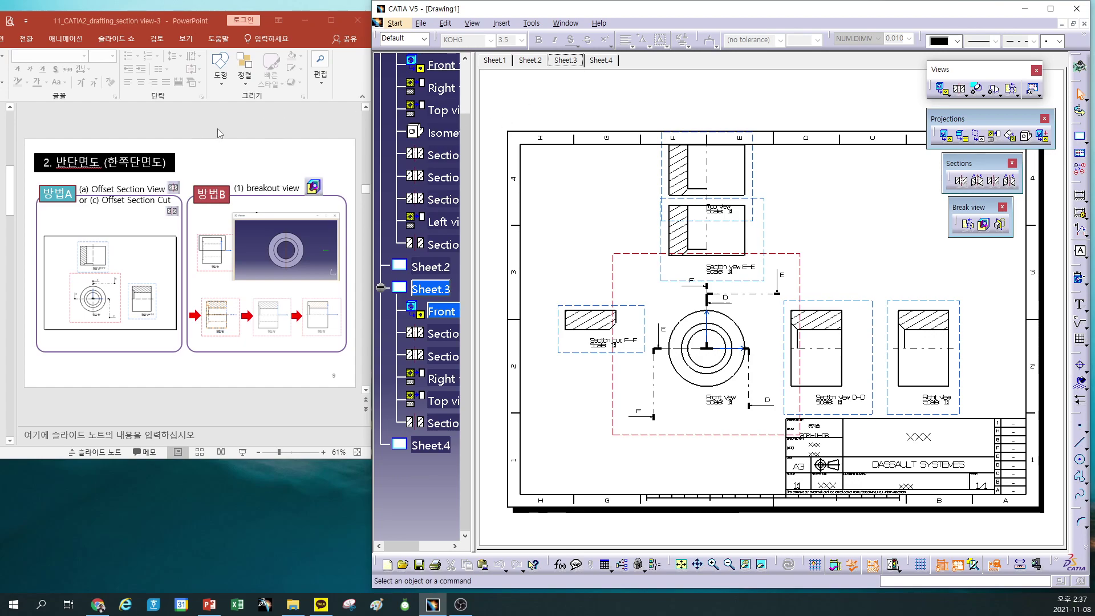
{"action": "left_click", "coordinate": [331, 20]}
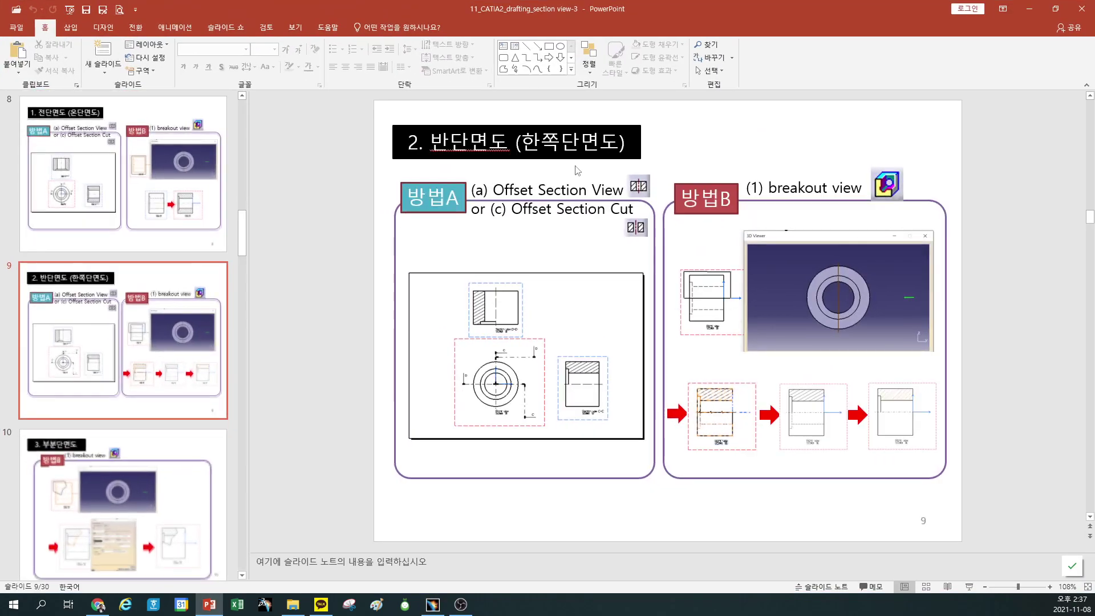
{"action": "scroll", "coordinate": [578, 170], "scroll_direction": "down", "scroll_amount": 1}
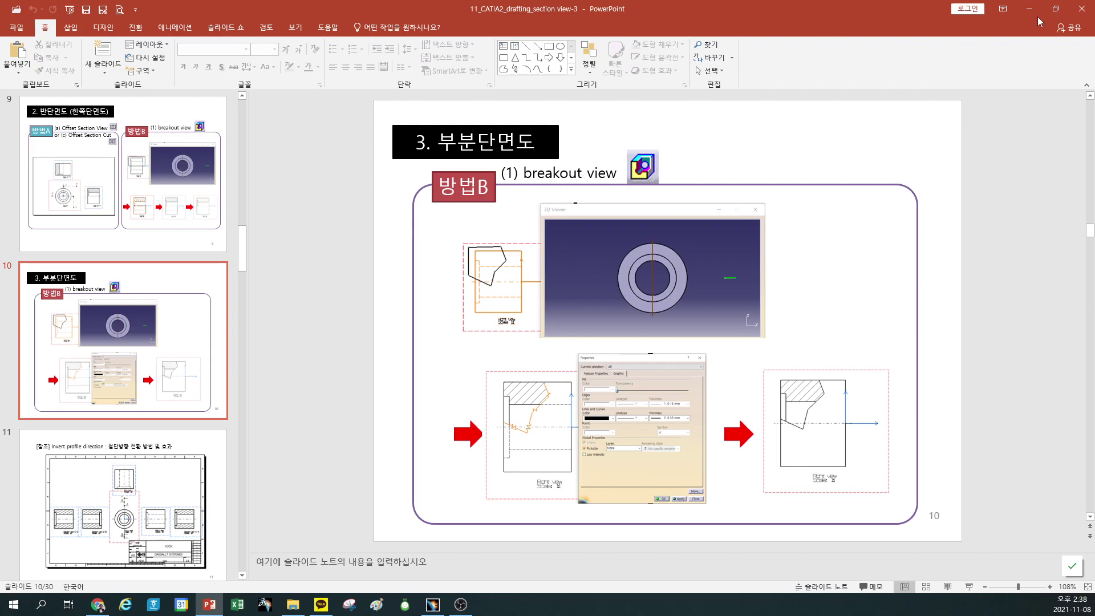
{"action": "left_click", "coordinate": [1056, 8]}
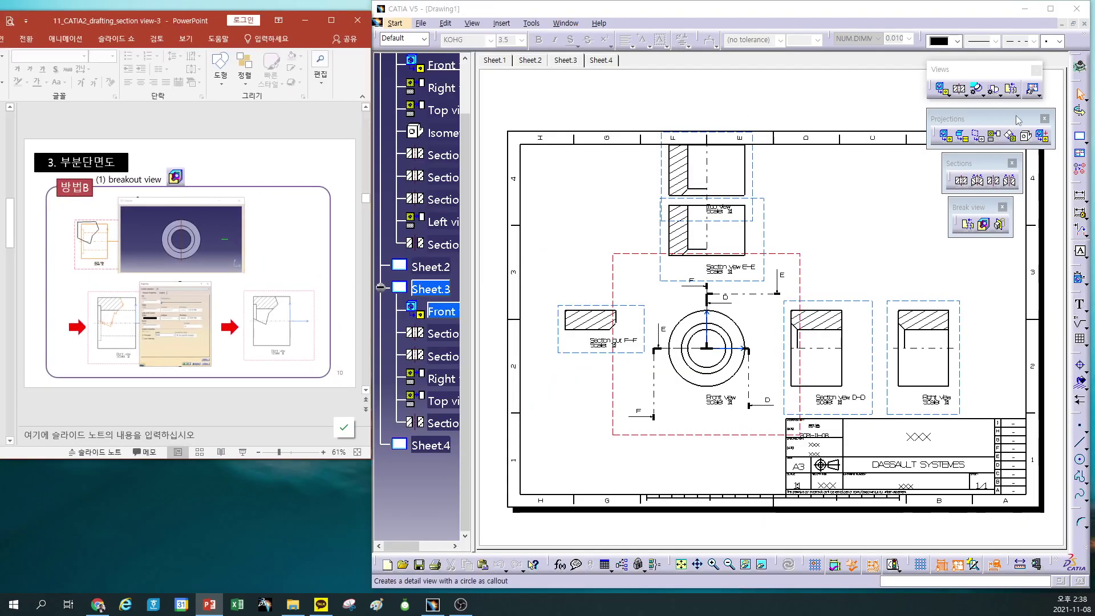
Switch to CATIA, add Sheet.5 and generate a front view from the flat ring face of the section view part
{"action": "left_click", "coordinate": [1080, 137]}
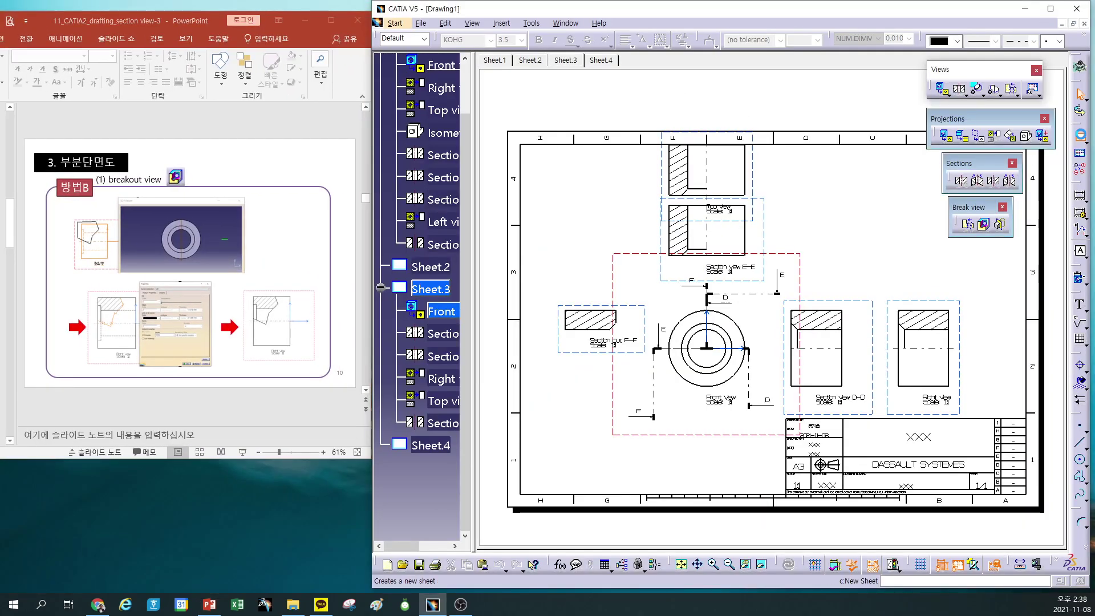
{"action": "left_click", "coordinate": [1080, 137]}
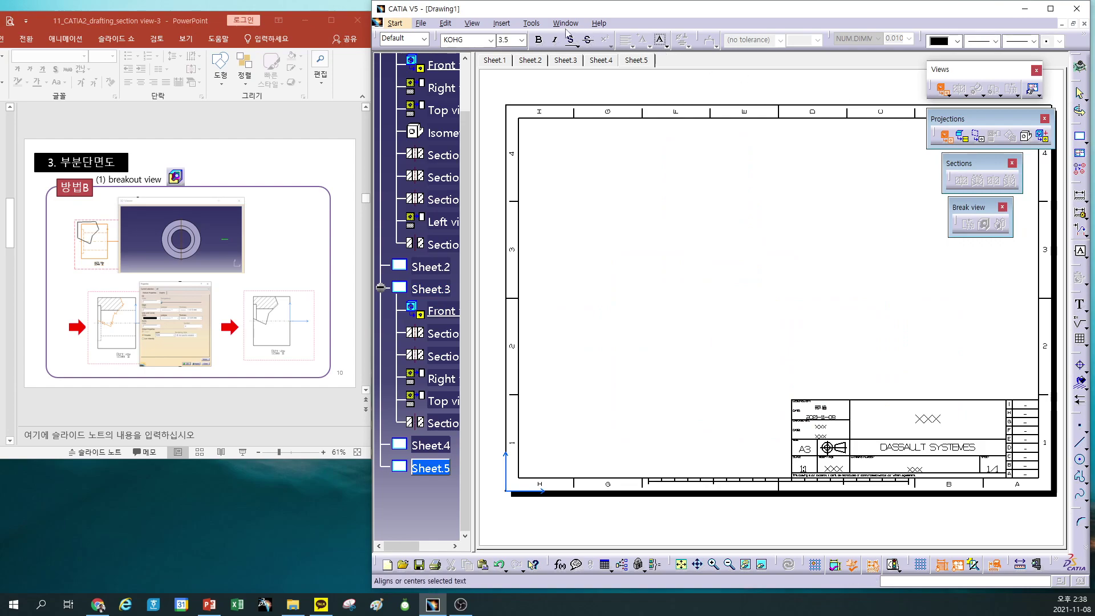
{"action": "left_click", "coordinate": [565, 24]}
{"action": "left_click", "coordinate": [593, 99]}
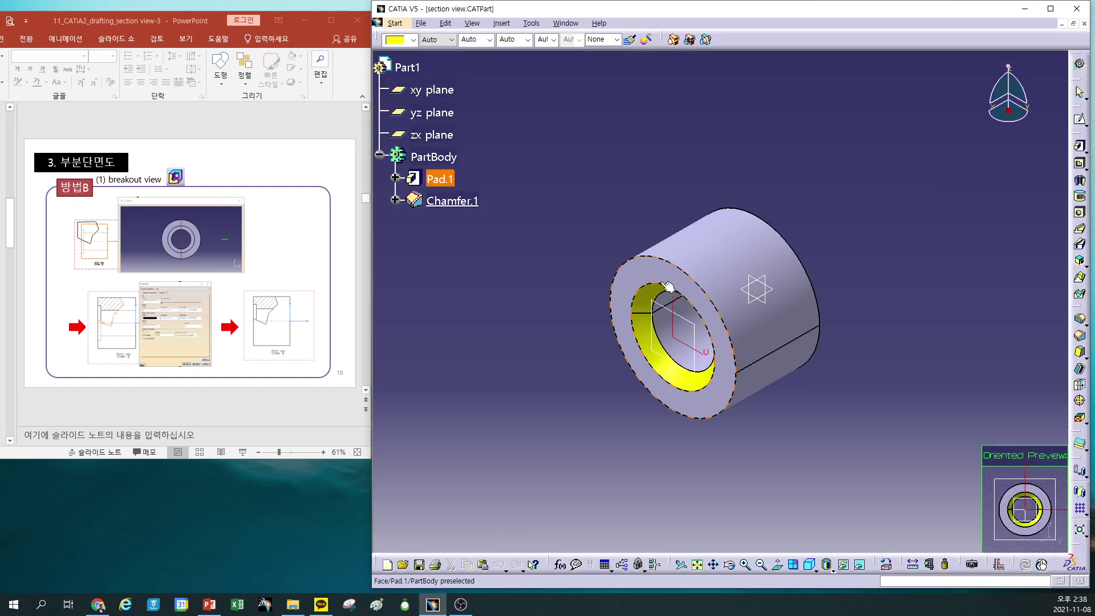
{"action": "left_click", "coordinate": [668, 287]}
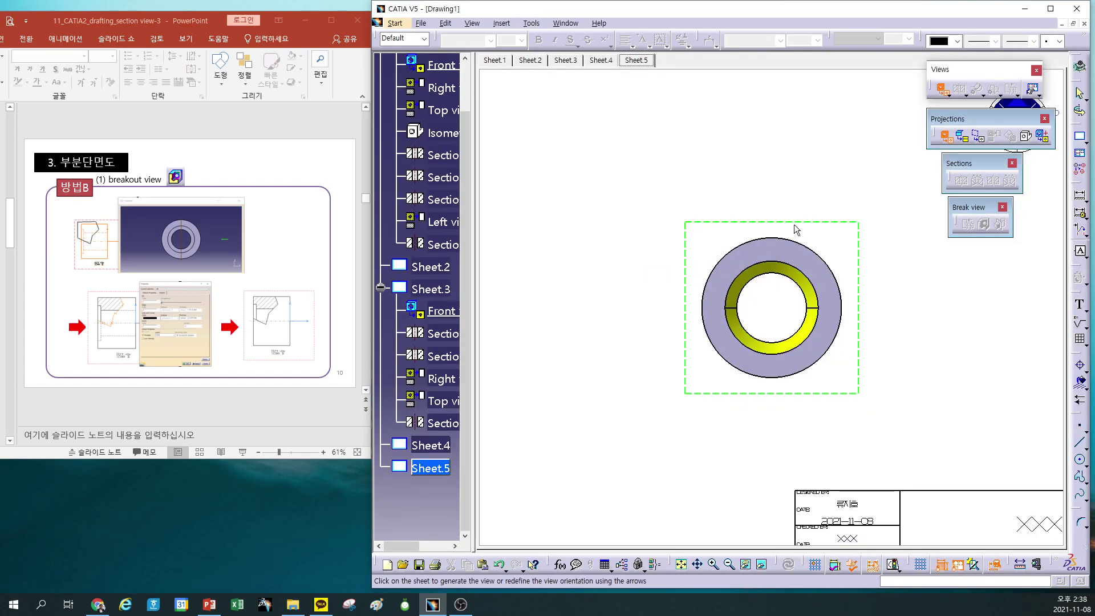
{"action": "left_click", "coordinate": [848, 243]}
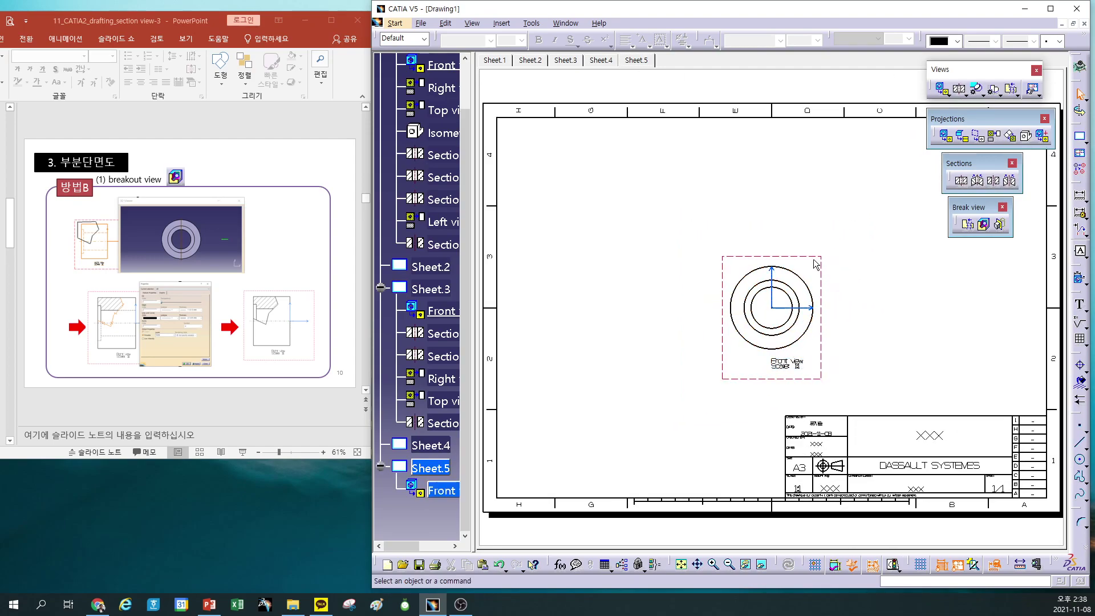
Shift the front view to the left on the sheet and project a right view beside it
{"action": "left_click_drag", "start_coordinate": [815, 262], "coordinate": [752, 260]}
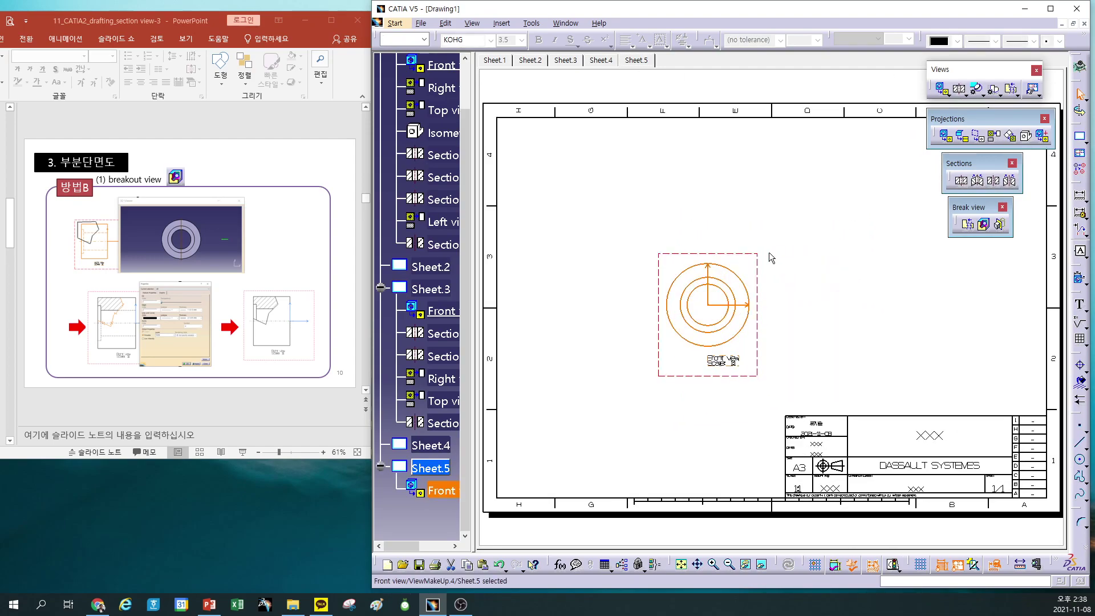
{"action": "left_click", "coordinate": [995, 135]}
{"action": "left_click", "coordinate": [848, 312]}
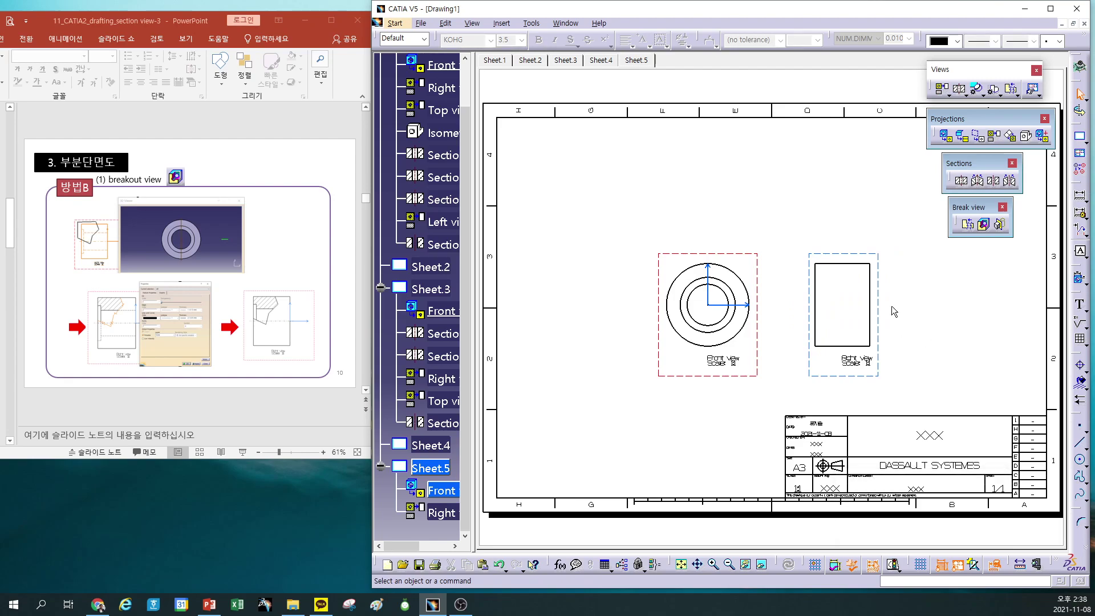
Enable hidden lines, axis, center line and thread in the right view's dress-up properties
{"action": "right_click", "coordinate": [871, 254]}
{"action": "left_click", "coordinate": [900, 322]}
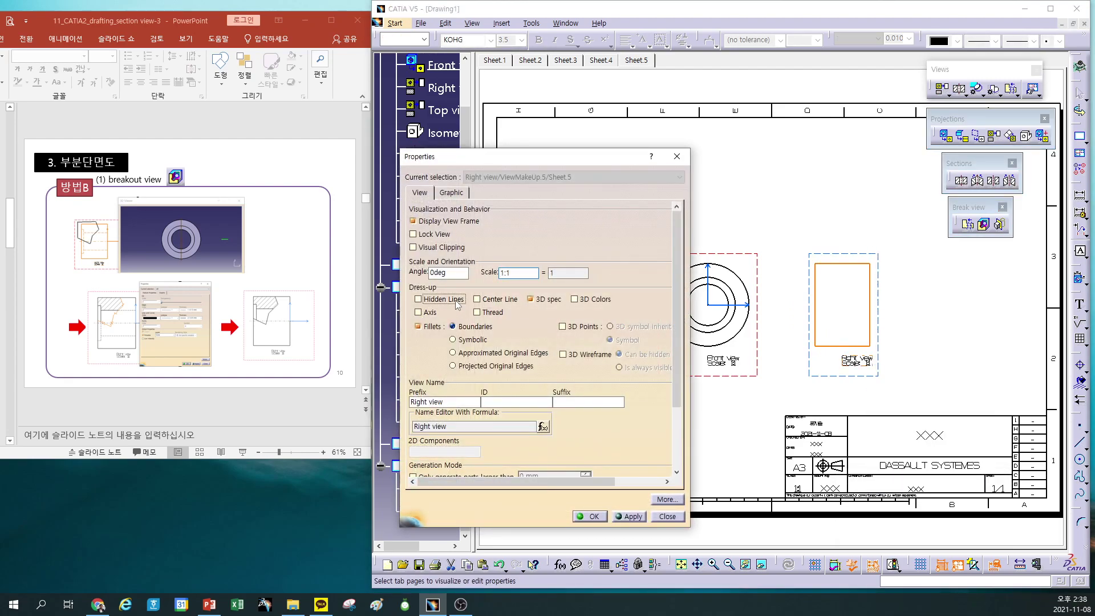
{"action": "left_click", "coordinate": [455, 300]}
{"action": "left_click", "coordinate": [430, 312]}
{"action": "left_click", "coordinate": [490, 300]}
{"action": "left_click", "coordinate": [491, 313]}
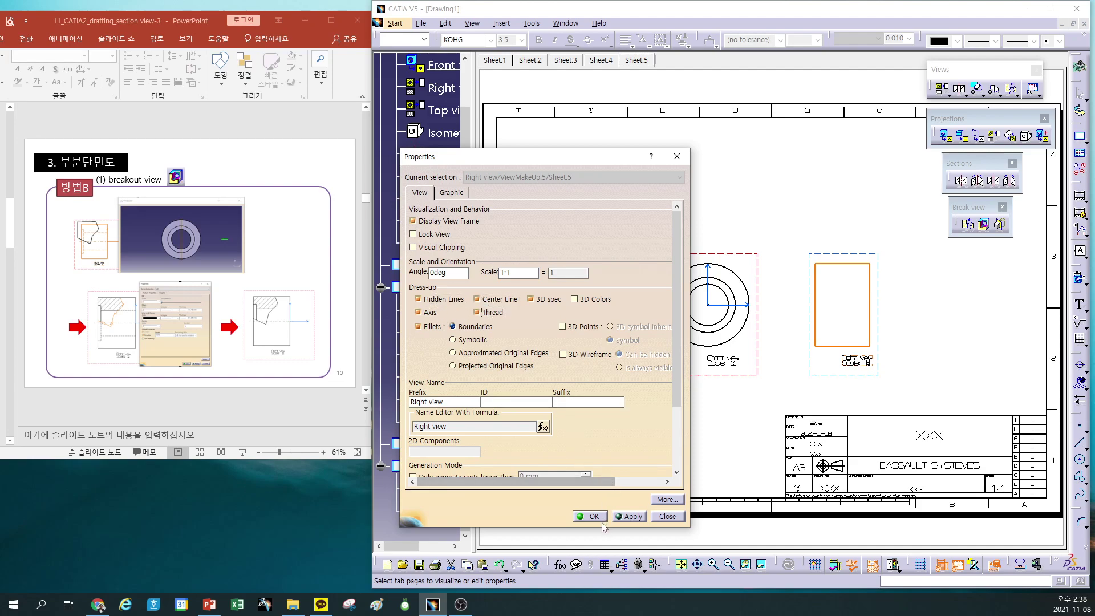
{"action": "left_click", "coordinate": [632, 517]}
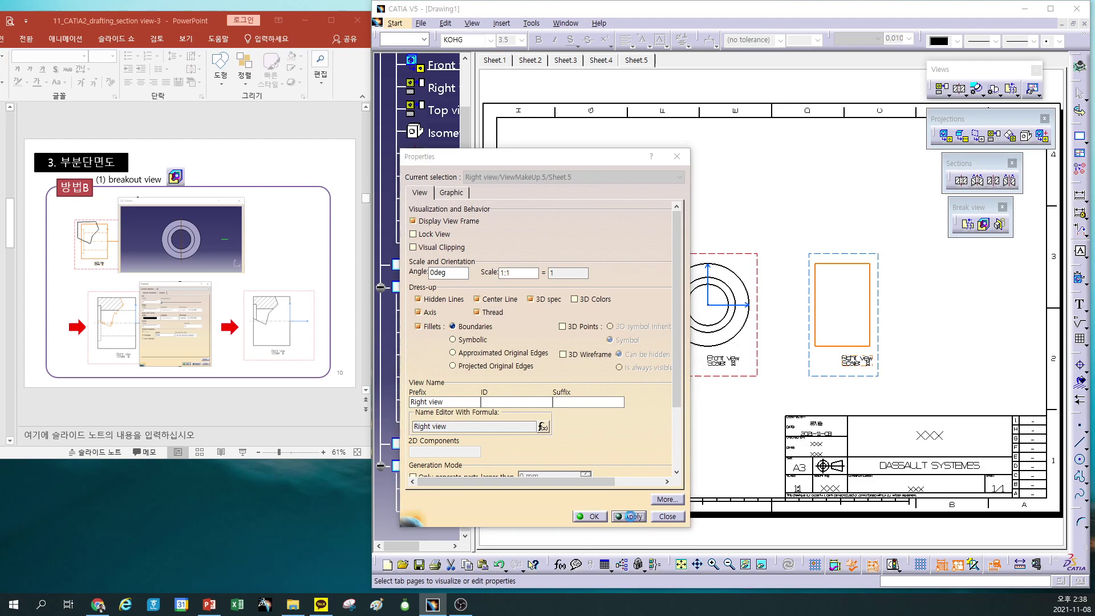
{"action": "left_click", "coordinate": [594, 517]}
Activate the right view and create a breakout view with a closed irregular profile around its upper-left corner, keeping the default depth plane
{"action": "mouse_move", "coordinate": [909, 354]}
{"action": "middle_mouse_down"}
{"action": "mouse_move", "coordinate": [680, 334]}
{"action": "mouse_move", "coordinate": [838, 336]}
{"action": "middle_mouse_up"}
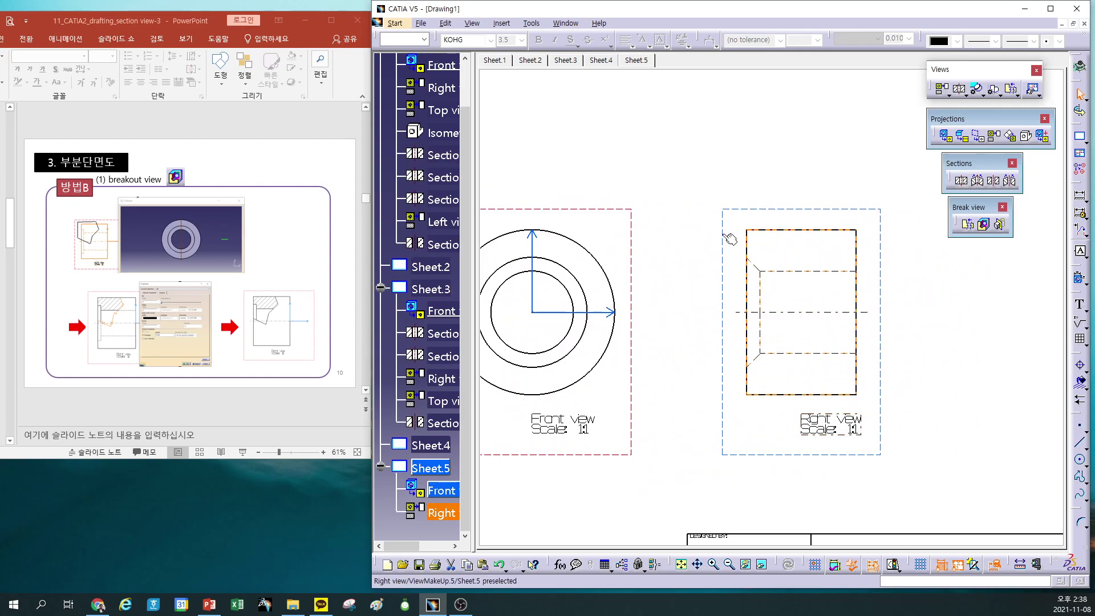
{"action": "left_click", "coordinate": [792, 210]}
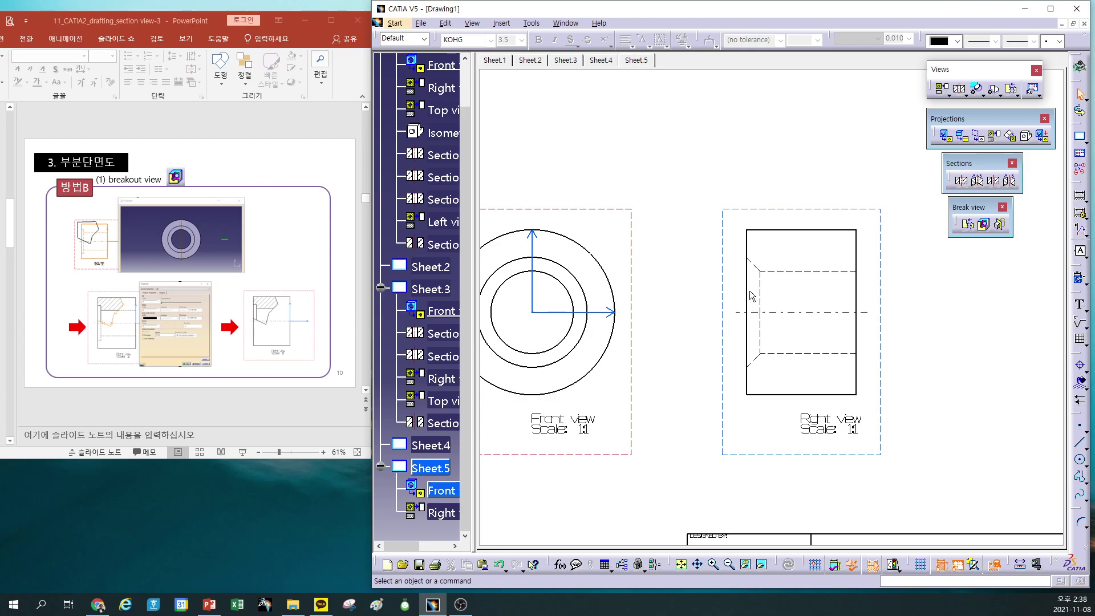
{"action": "left_click", "coordinate": [764, 210]}
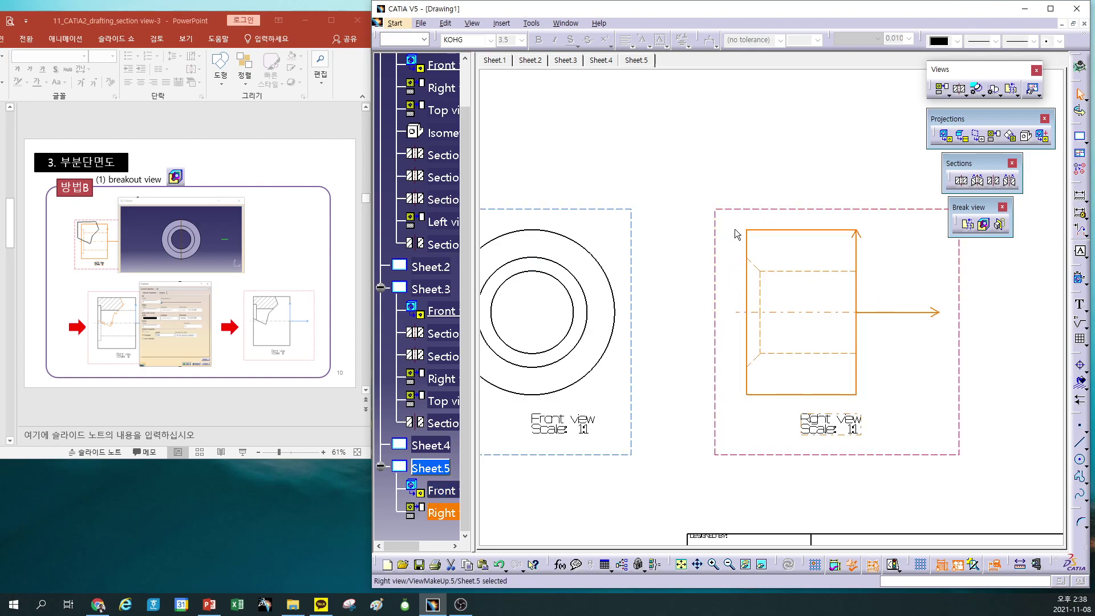
{"action": "left_click", "coordinate": [985, 226]}
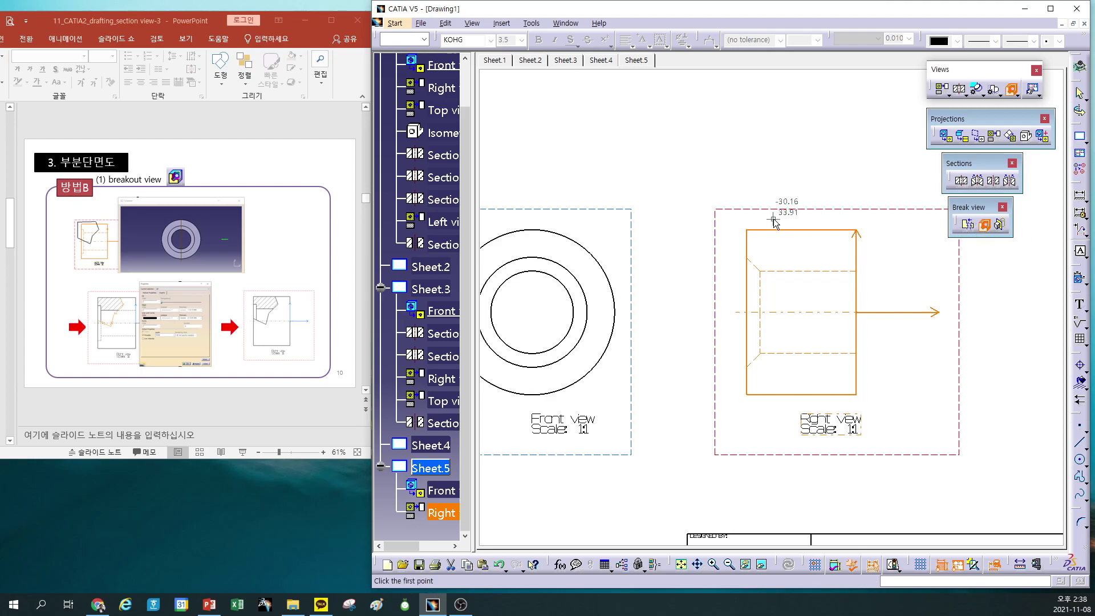
{"action": "left_click", "coordinate": [738, 217]}
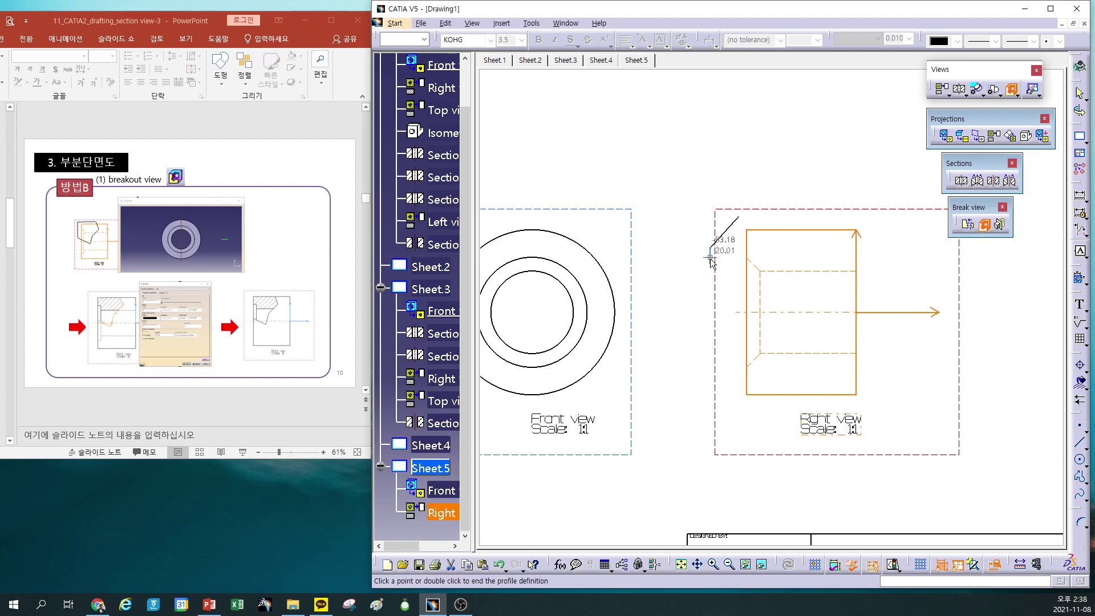
{"action": "left_click", "coordinate": [710, 247]}
{"action": "left_click", "coordinate": [727, 302]}
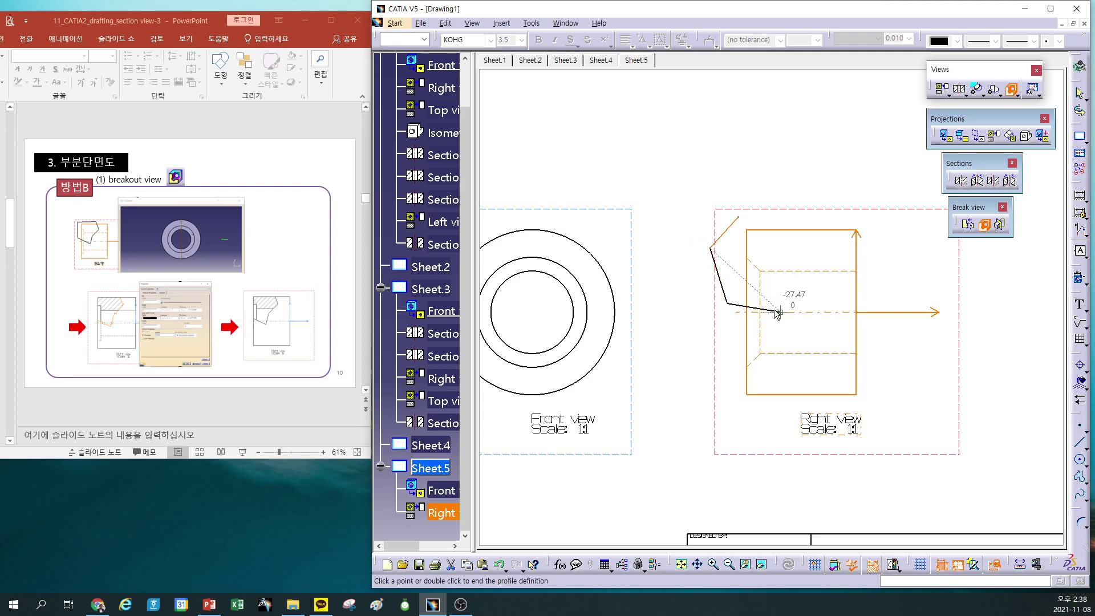
{"action": "left_click", "coordinate": [771, 291]}
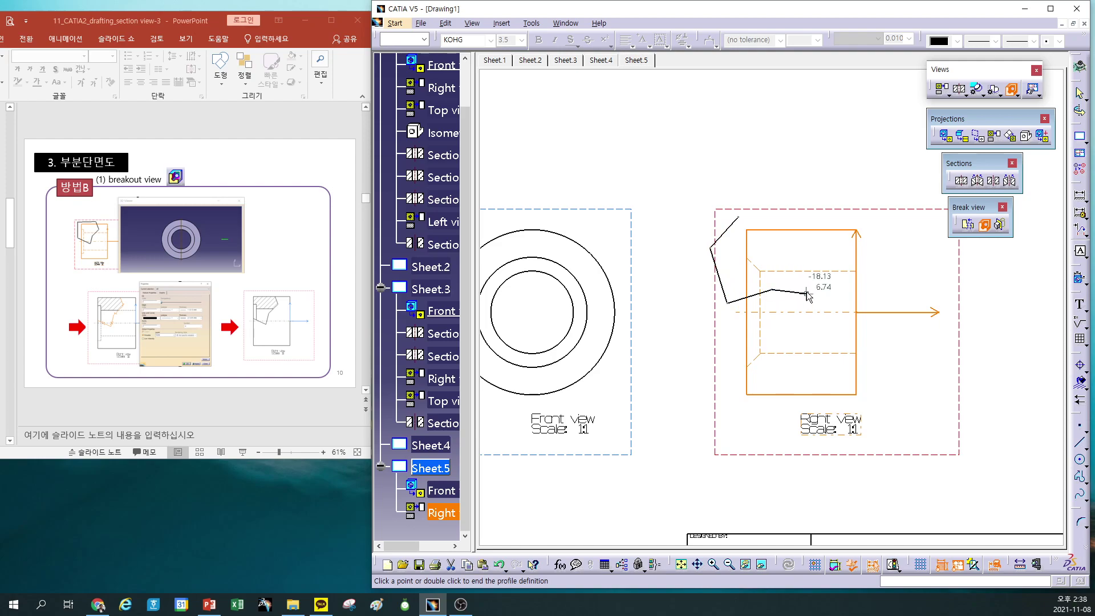
{"action": "left_click", "coordinate": [806, 290]}
{"action": "left_click", "coordinate": [810, 253]}
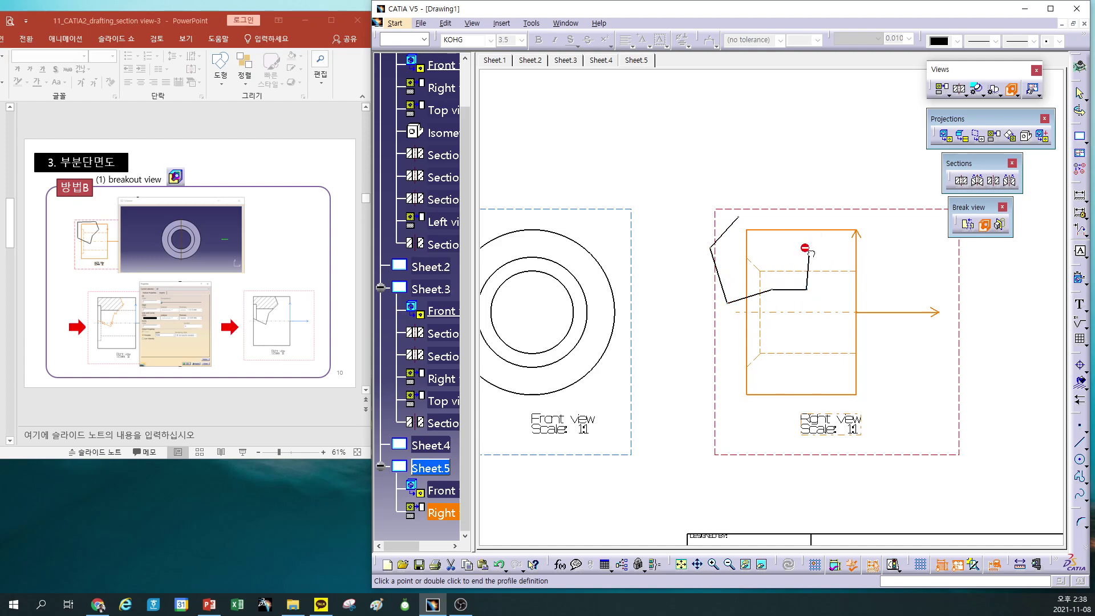
{"action": "left_click", "coordinate": [829, 215]}
{"action": "left_click", "coordinate": [736, 214]}
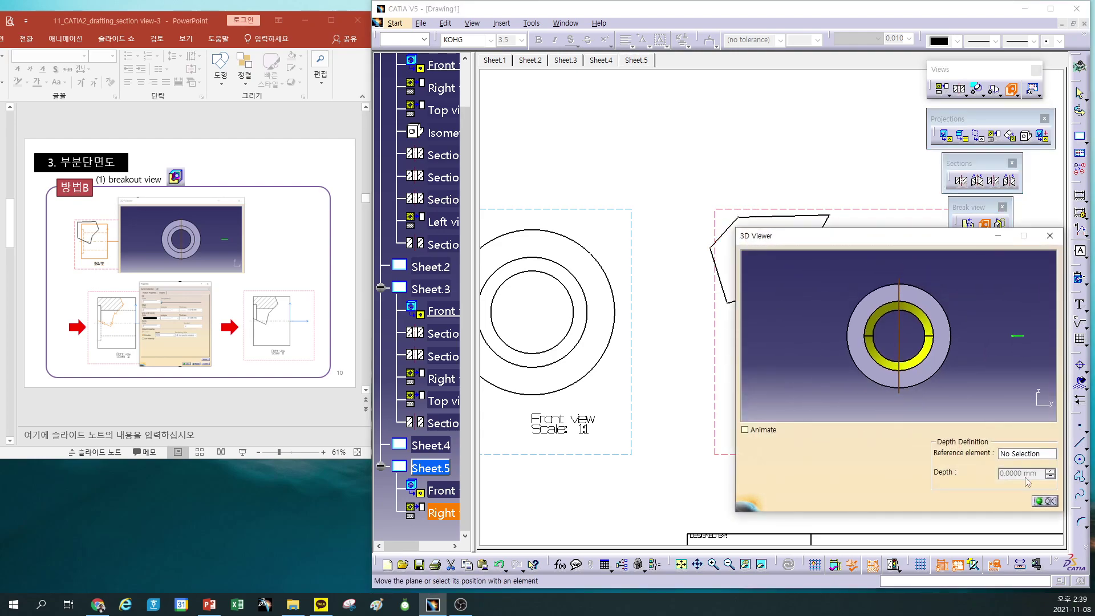
{"action": "left_click", "coordinate": [1045, 501]}
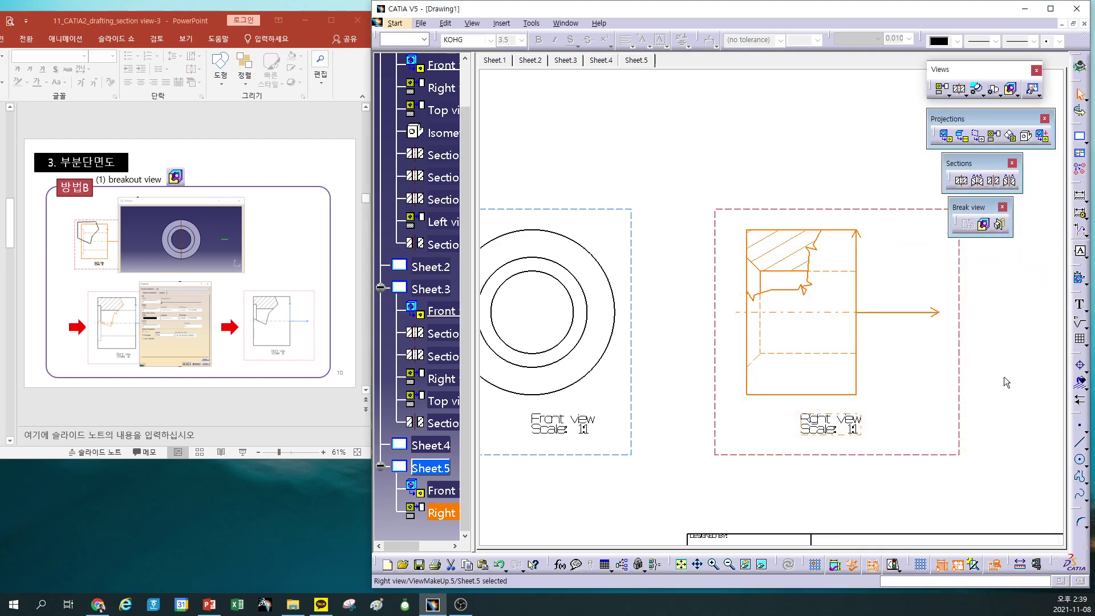
Set the line type of the four jagged breakout boundary lines in the right view to solid type 1
{"action": "left_click", "coordinate": [859, 249]}
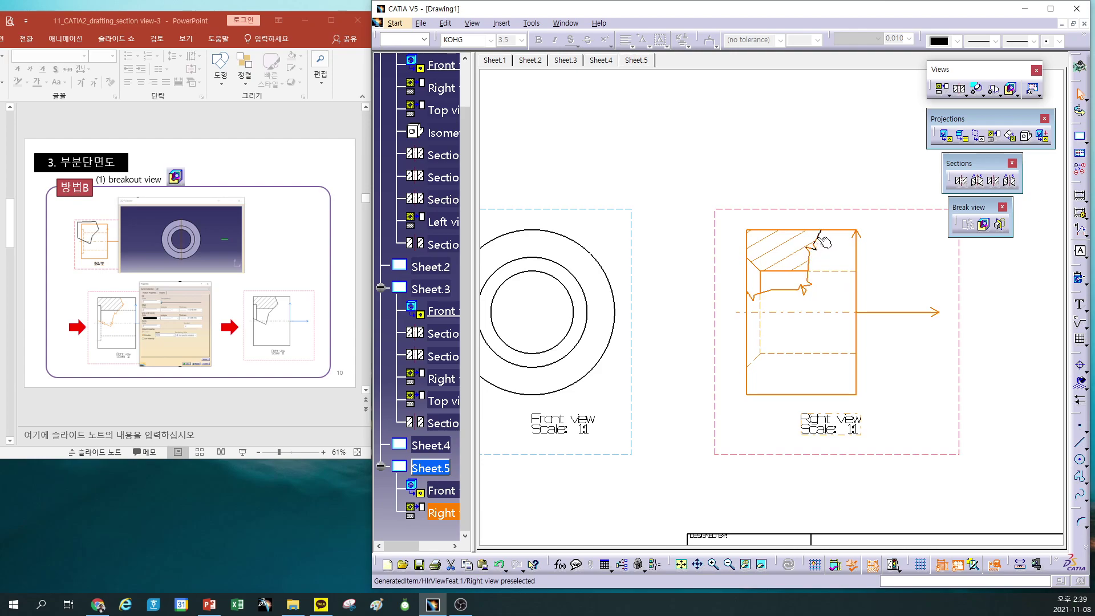
{"action": "left_click", "coordinate": [812, 282]}
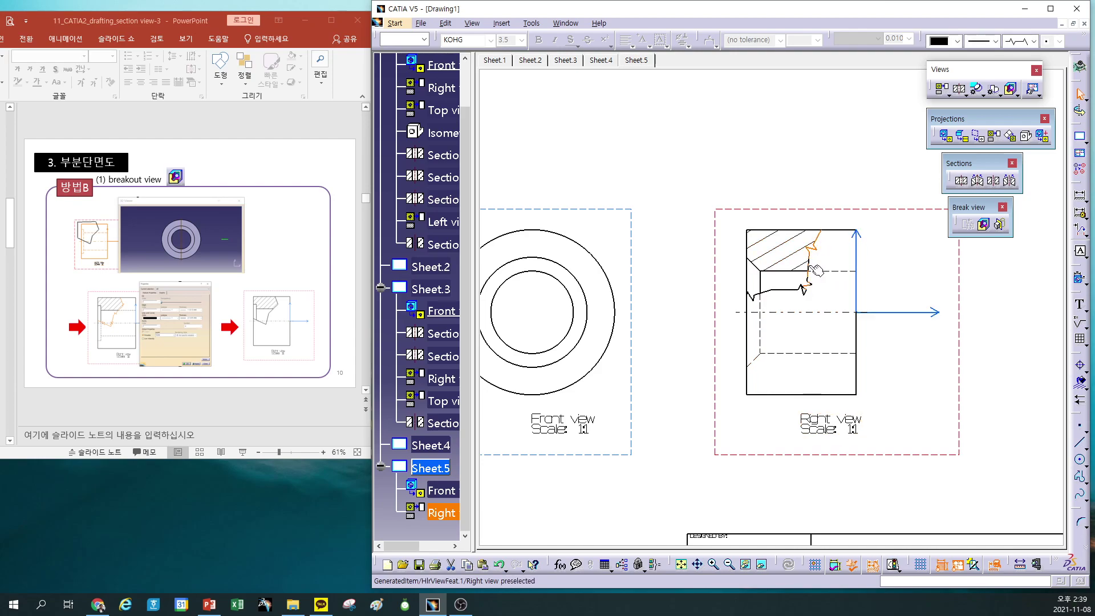
{"action": "left_click", "coordinate": [808, 268], "text": "ctrl"}
{"action": "left_click", "coordinate": [790, 290], "text": "ctrl"}
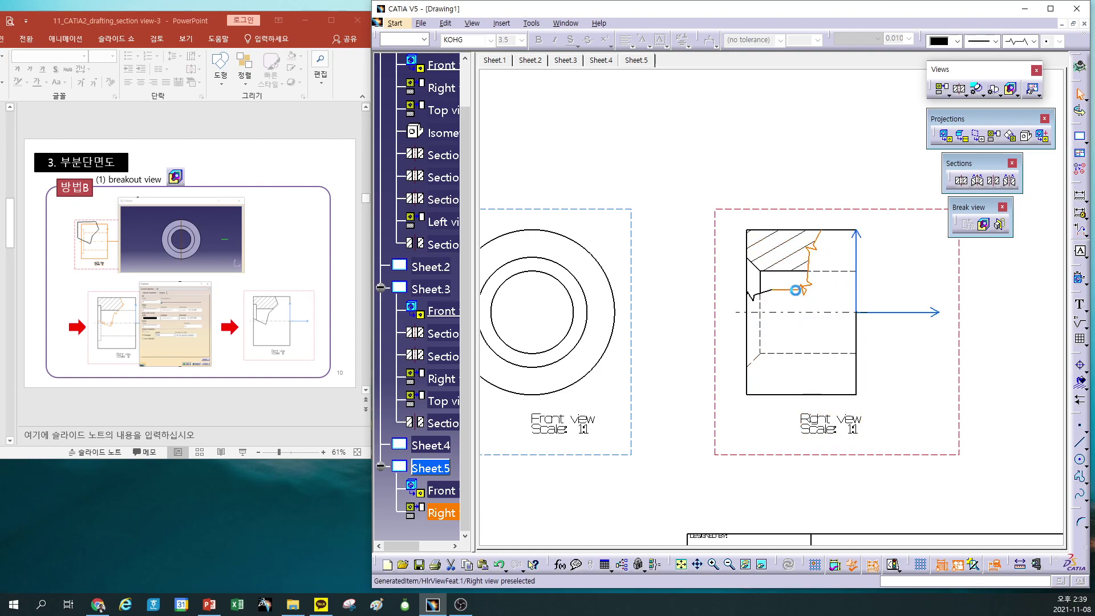
{"action": "left_click", "coordinate": [753, 293], "text": "ctrl"}
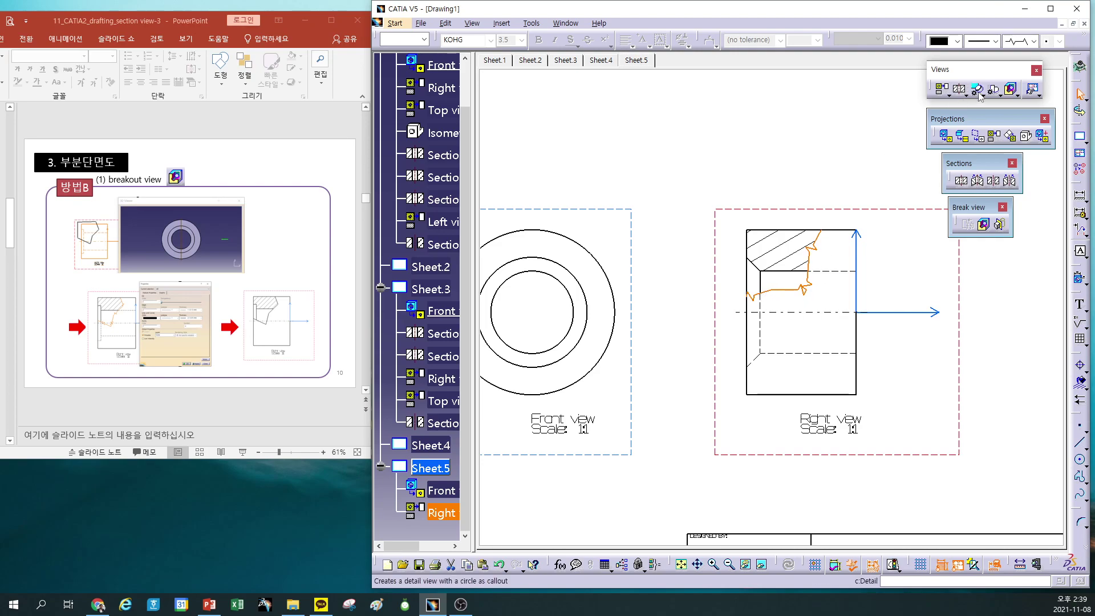
{"action": "left_click", "coordinate": [1034, 41]}
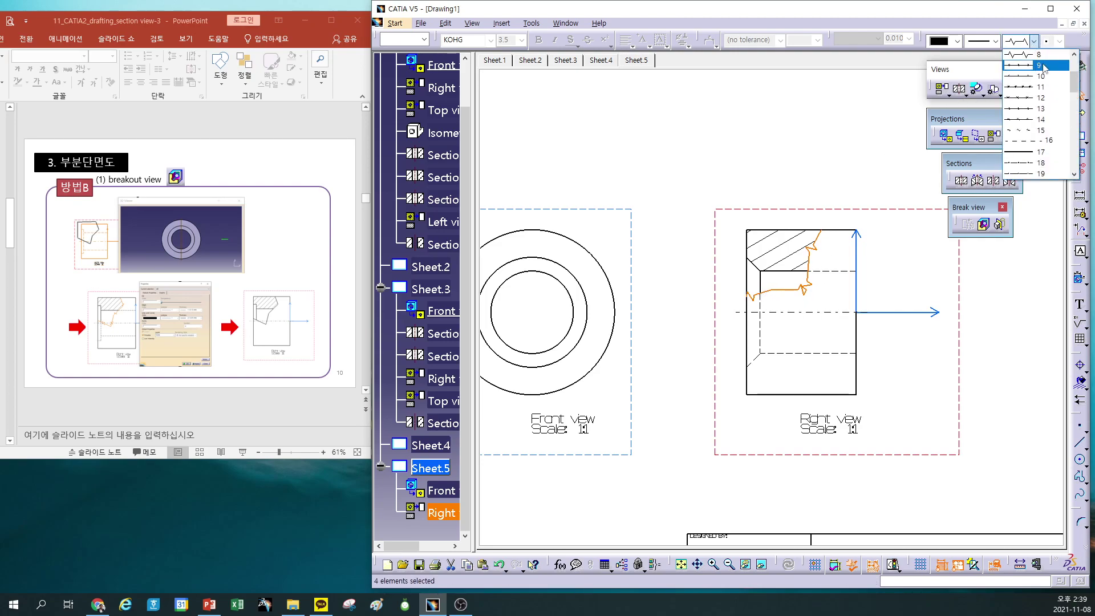
{"action": "scroll", "coordinate": [1025, 61], "scroll_direction": "up", "scroll_amount": 3}
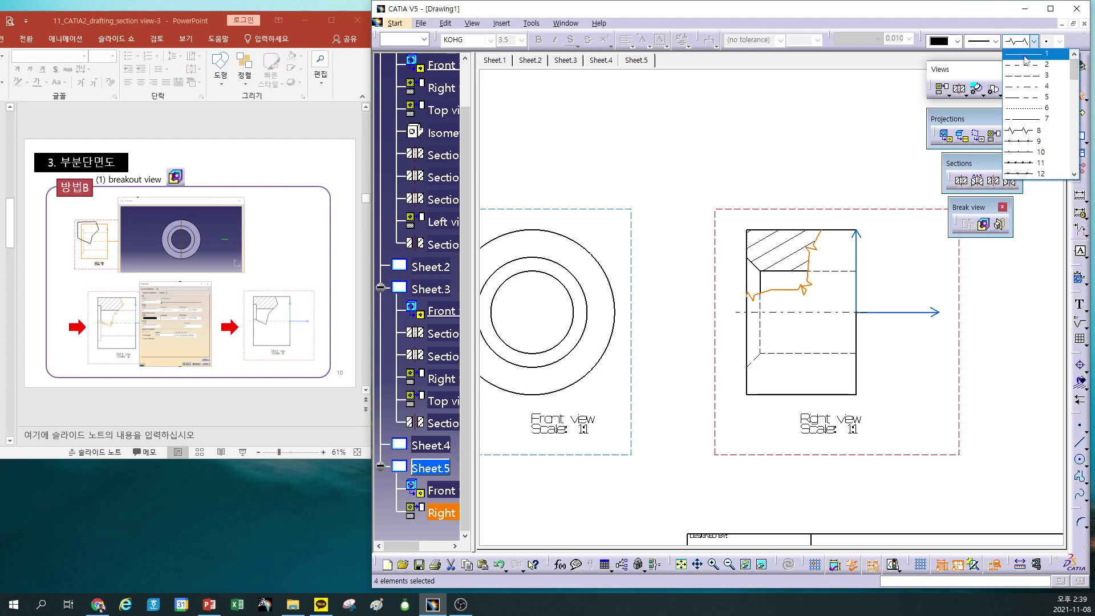
{"action": "left_click", "coordinate": [1025, 54]}
{"action": "left_click", "coordinate": [816, 138]}
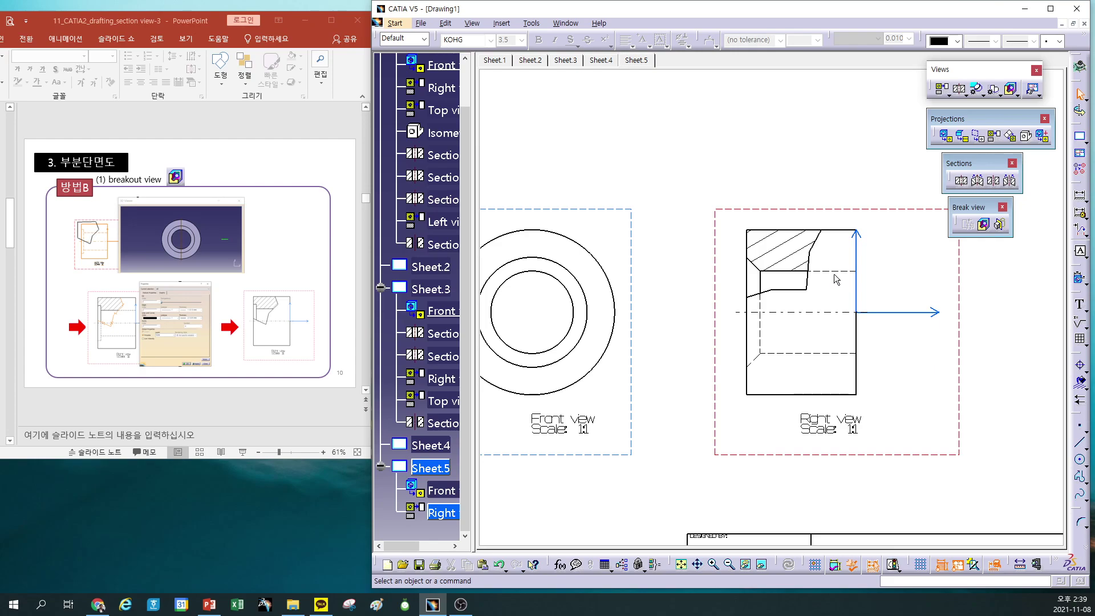
Turn off Hidden Lines in the right view's dress-up properties
{"action": "right_click", "coordinate": [840, 210]}
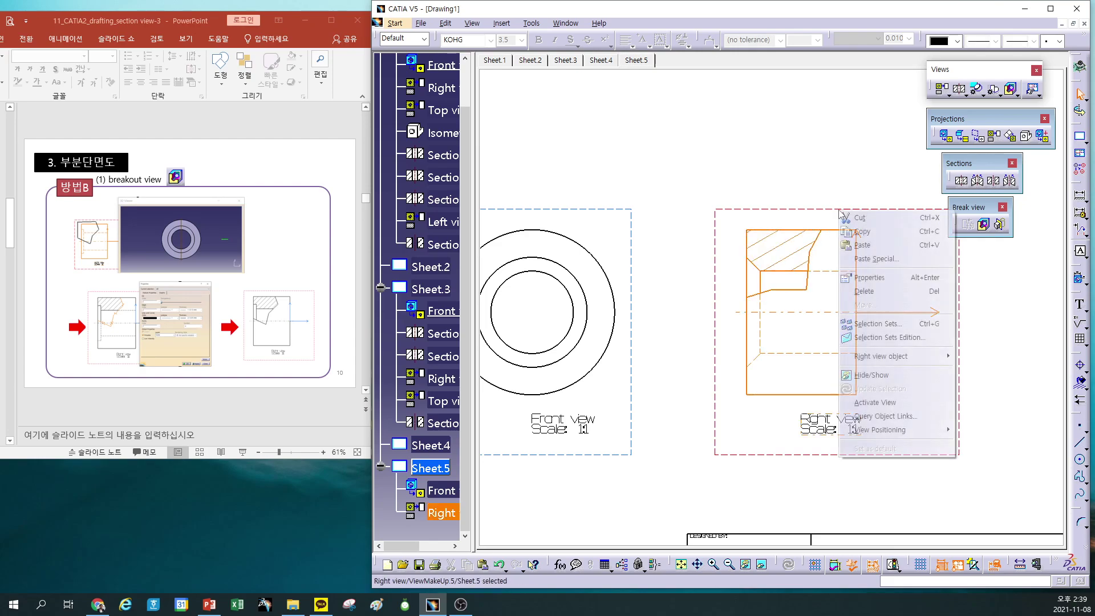
{"action": "left_click", "coordinate": [870, 278]}
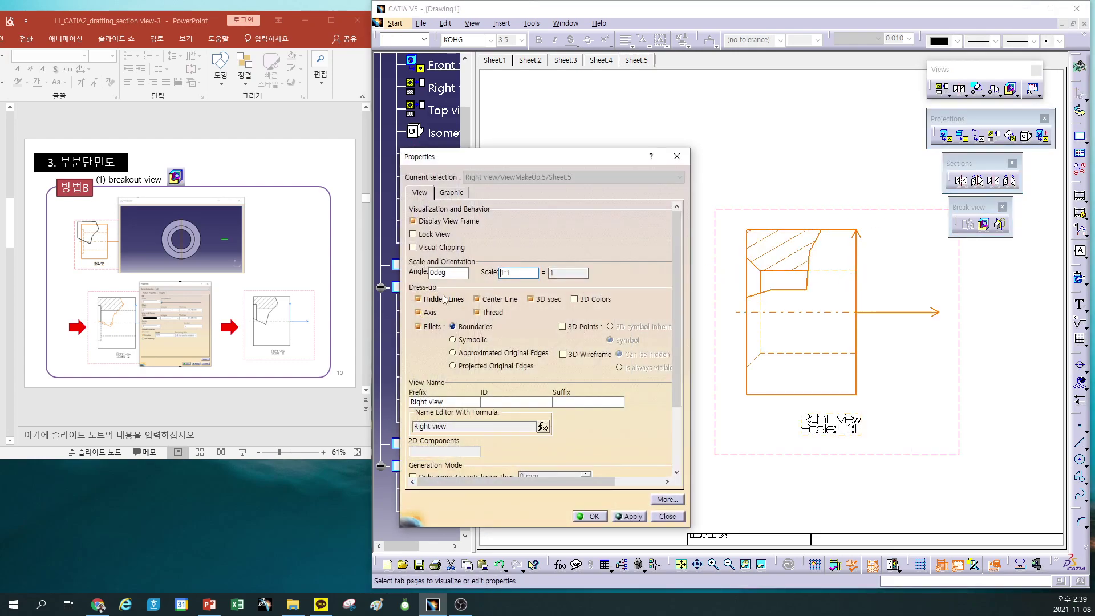
{"action": "left_click", "coordinate": [418, 299]}
{"action": "left_click", "coordinate": [631, 516]}
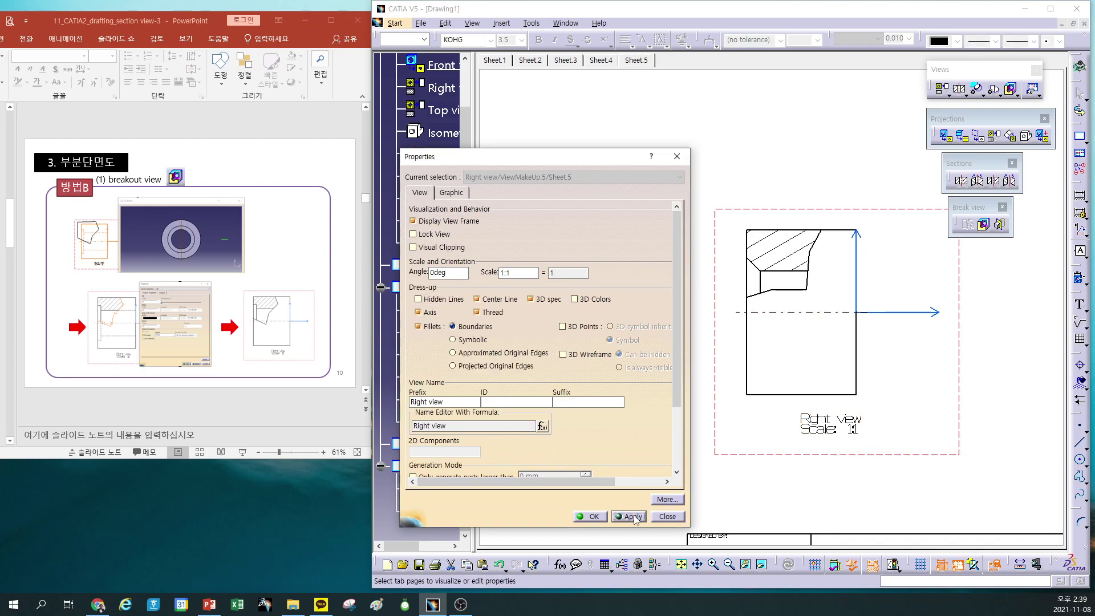
{"action": "left_click", "coordinate": [604, 517]}
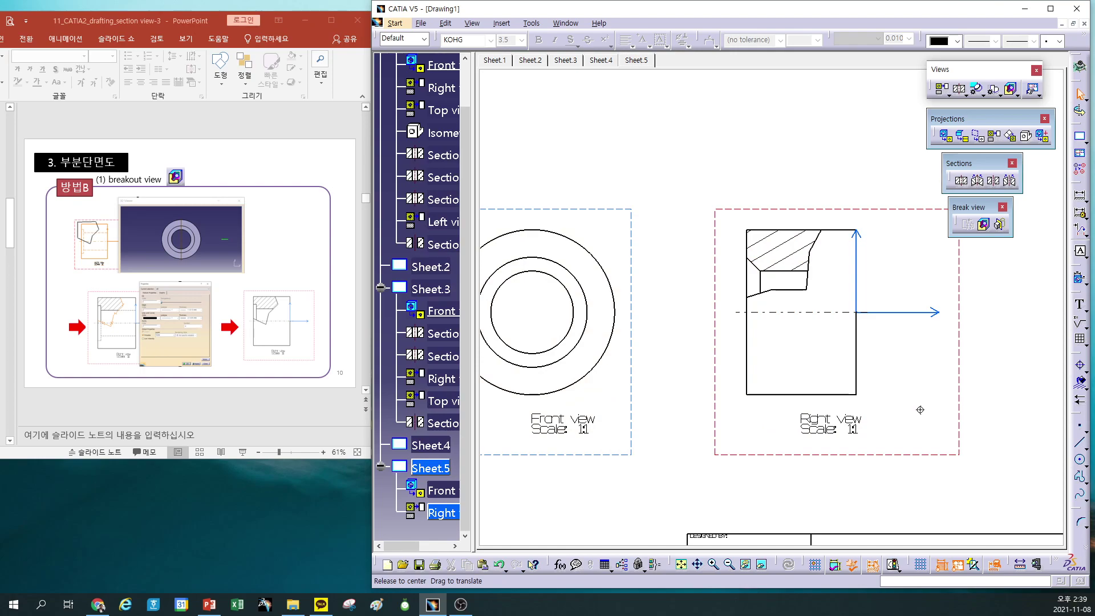
Create a second breakout view with a closed six-sided profile around the right view's lower-right corner, keeping the default depth plane
{"action": "mouse_move", "coordinate": [920, 410]}
{"action": "middle_mouse_down"}
{"action": "mouse_move", "coordinate": [923, 468]}
{"action": "mouse_move", "coordinate": [924, 457]}
{"action": "middle_mouse_up"}
{"action": "middle_click_drag", "start_coordinate": [933, 445], "coordinate": [951, 379]}
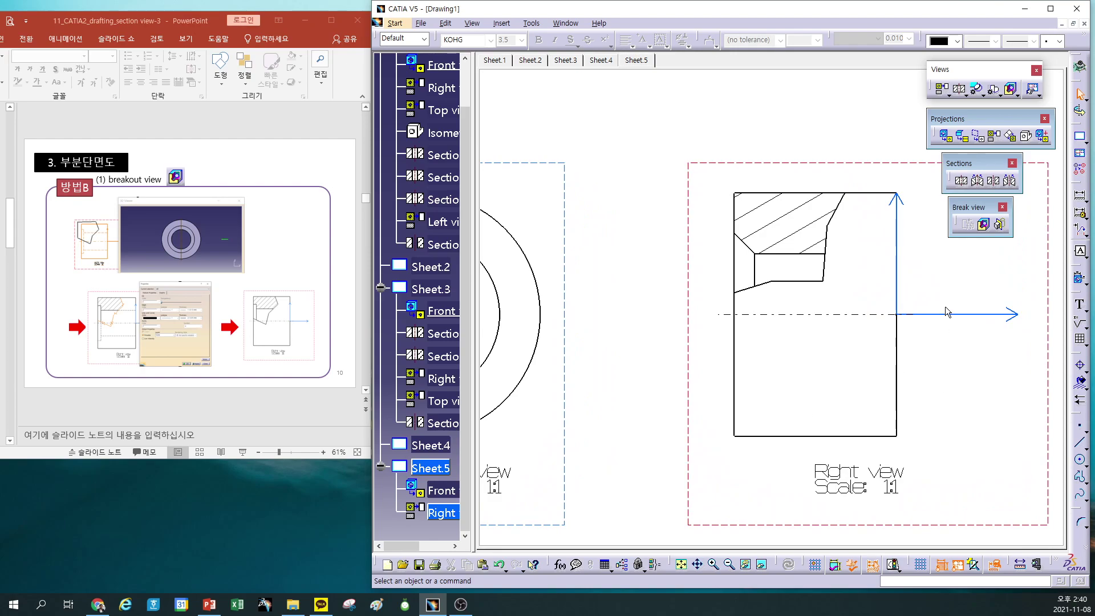
{"action": "left_click", "coordinate": [983, 224]}
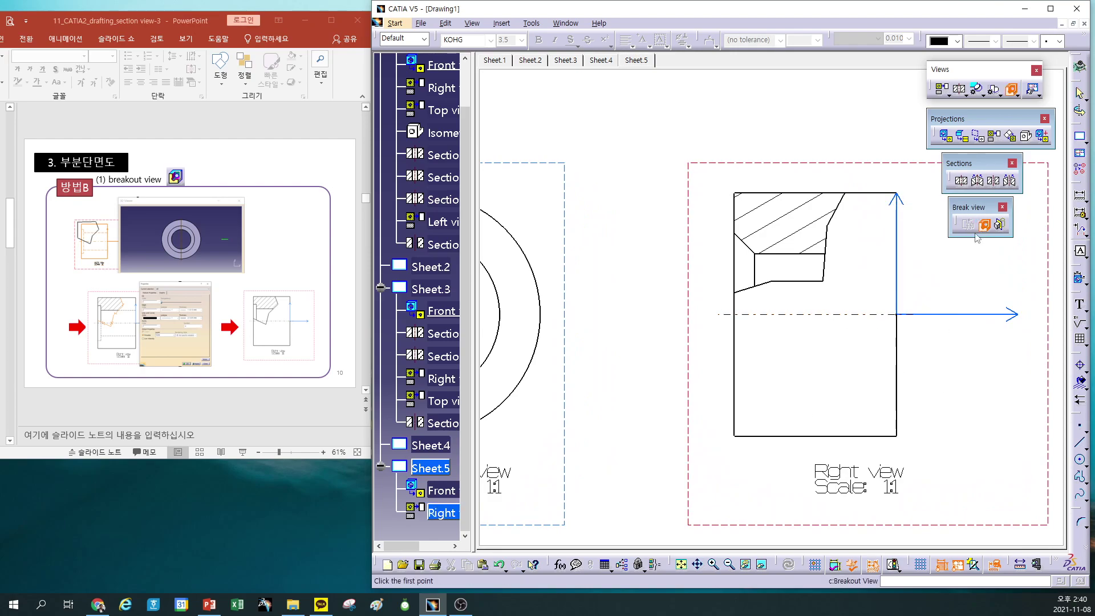
{"action": "left_click", "coordinate": [924, 361]}
{"action": "left_click", "coordinate": [856, 348]}
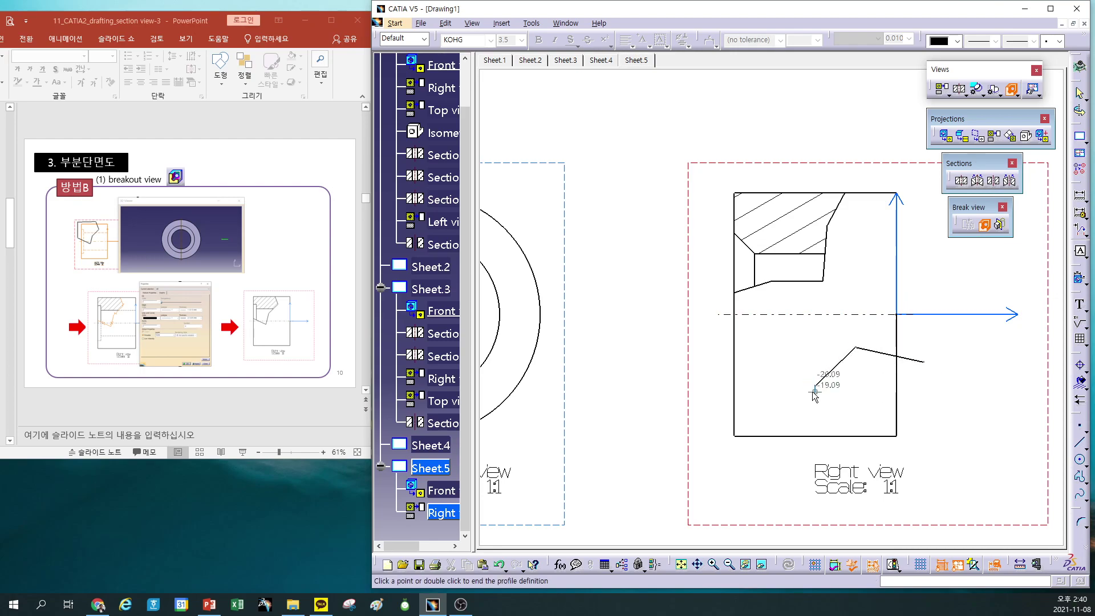
{"action": "left_click", "coordinate": [814, 388]}
{"action": "left_click", "coordinate": [800, 456]}
{"action": "left_click", "coordinate": [897, 506]}
{"action": "left_click", "coordinate": [973, 449]}
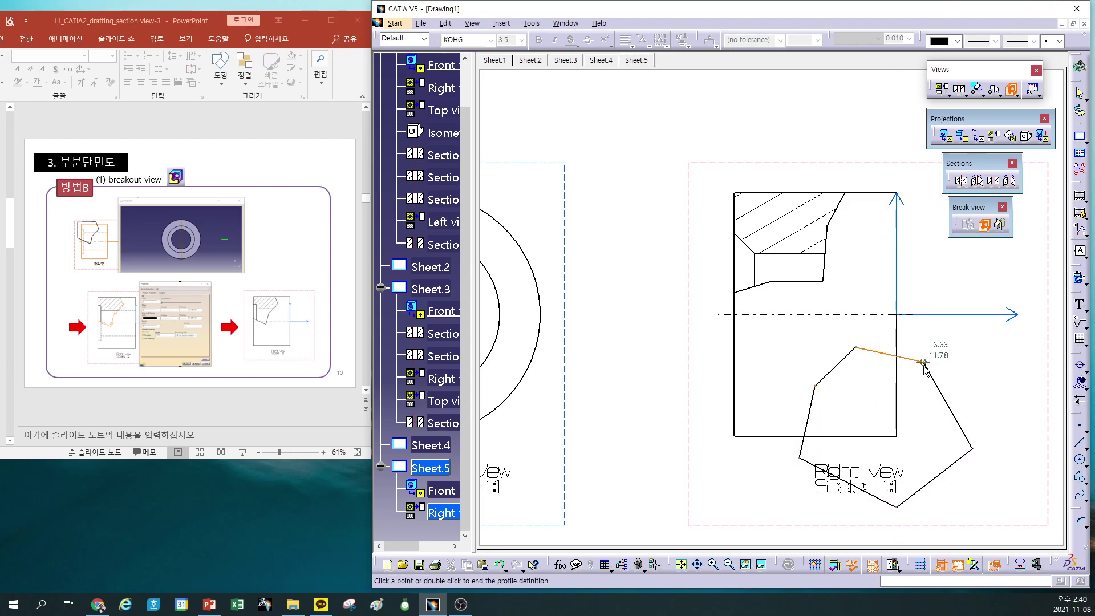
{"action": "left_click", "coordinate": [924, 362]}
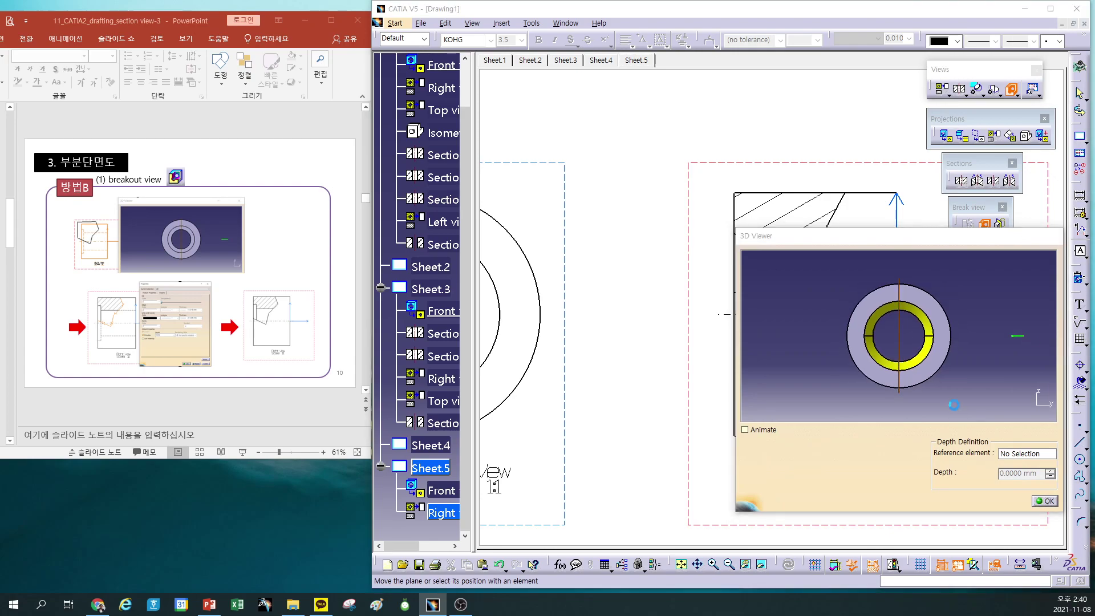
{"action": "key", "text": "Return"}
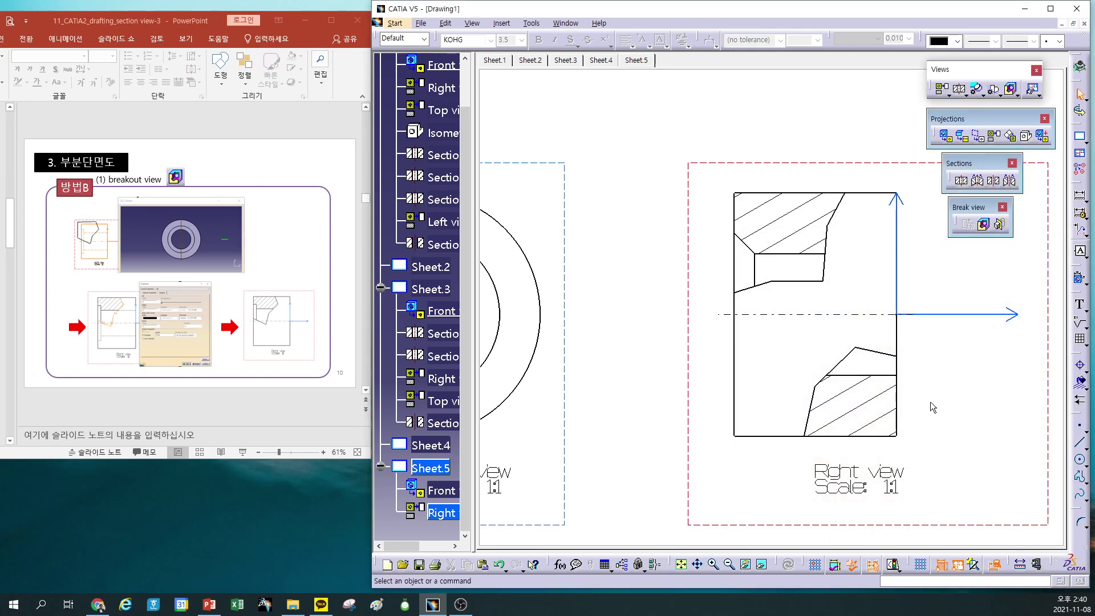
Open the right view's hatching properties and set the hatch angle to 45 deg and the pitch to 3 mm
{"action": "mouse_move", "coordinate": [945, 398]}
{"action": "middle_mouse_down"}
{"action": "mouse_move", "coordinate": [936, 428]}
{"action": "mouse_move", "coordinate": [953, 418]}
{"action": "middle_mouse_up"}
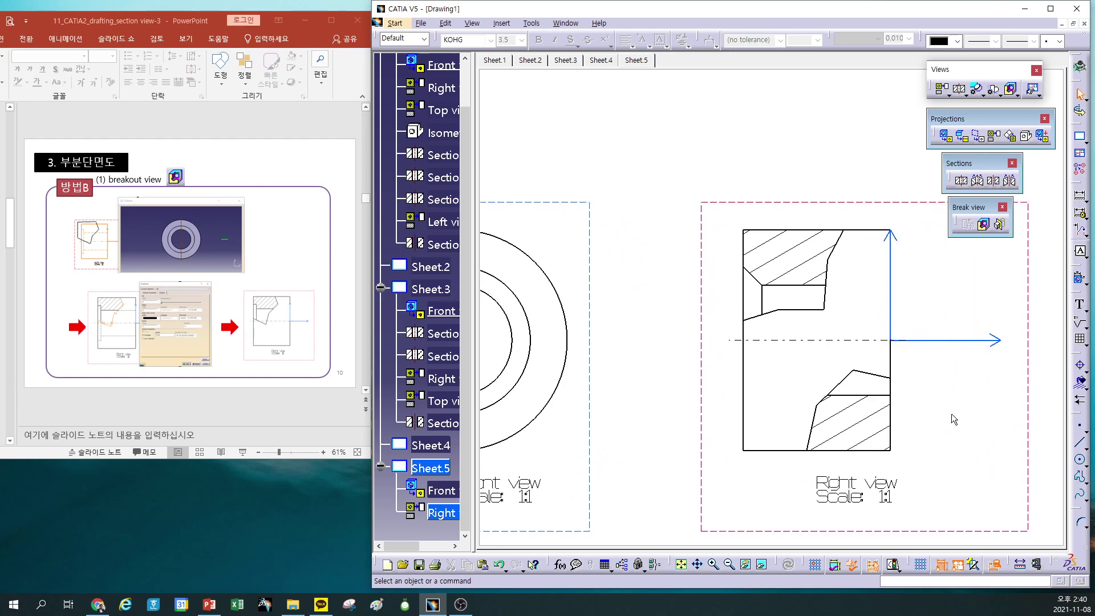
{"action": "left_click", "coordinate": [817, 265]}
{"action": "double_click", "coordinate": [801, 252]}
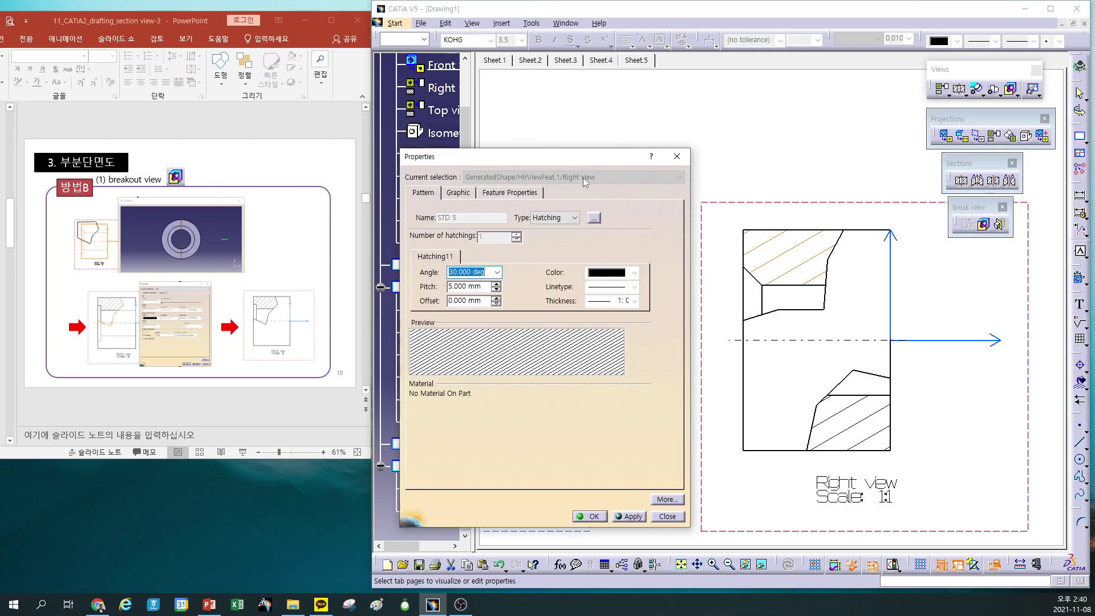
{"action": "left_click_drag", "start_coordinate": [589, 160], "coordinate": [613, 176]}
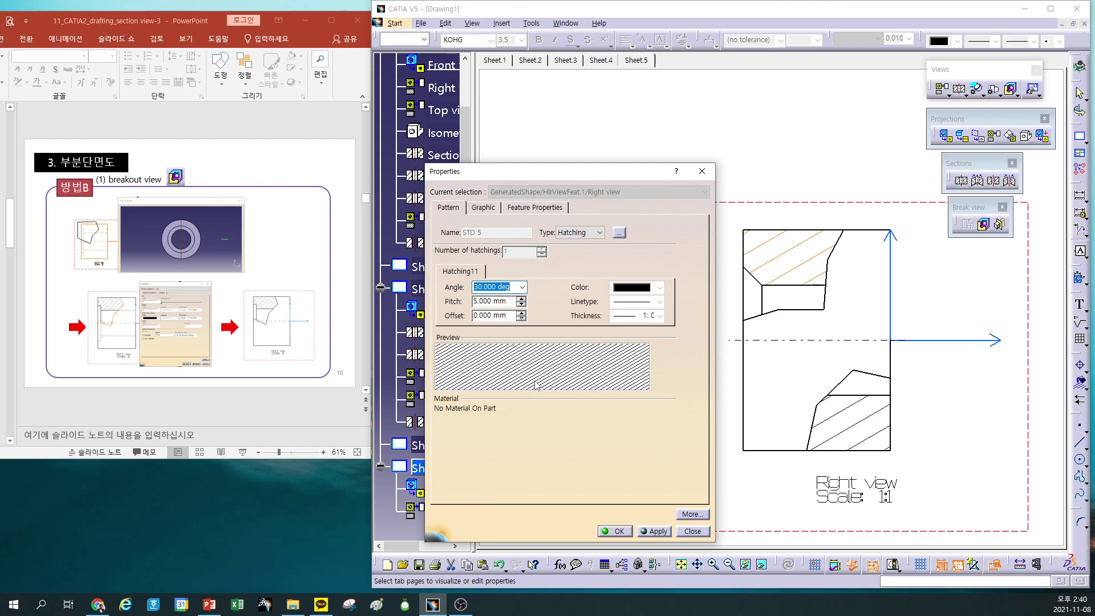
{"action": "type", "text": "45"}
{"action": "left_click", "coordinate": [664, 531]}
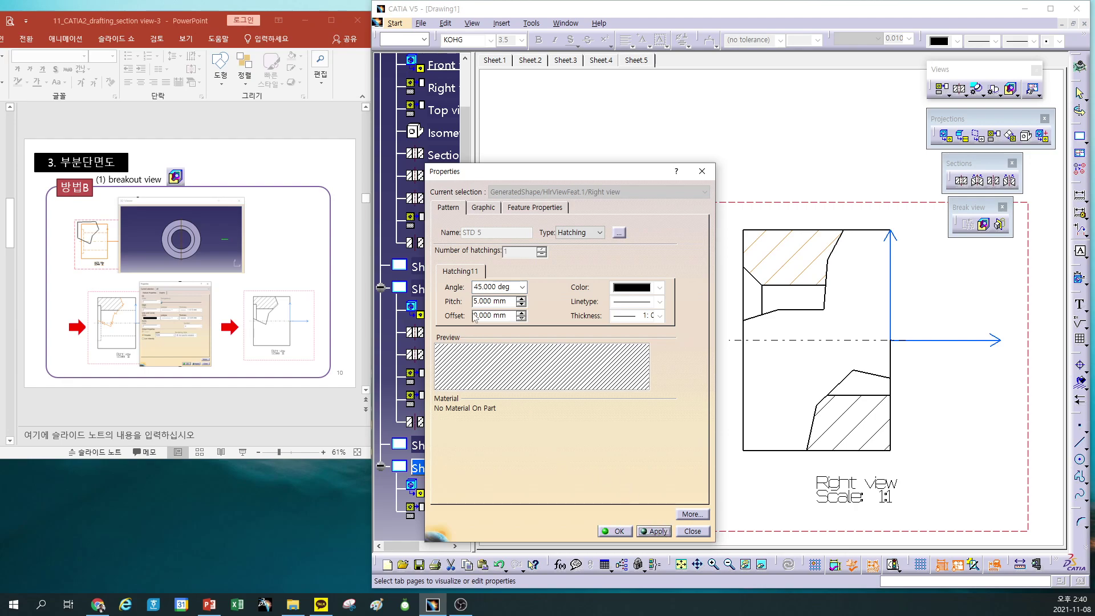
{"action": "left_click_drag", "start_coordinate": [508, 297], "coordinate": [481, 303]}
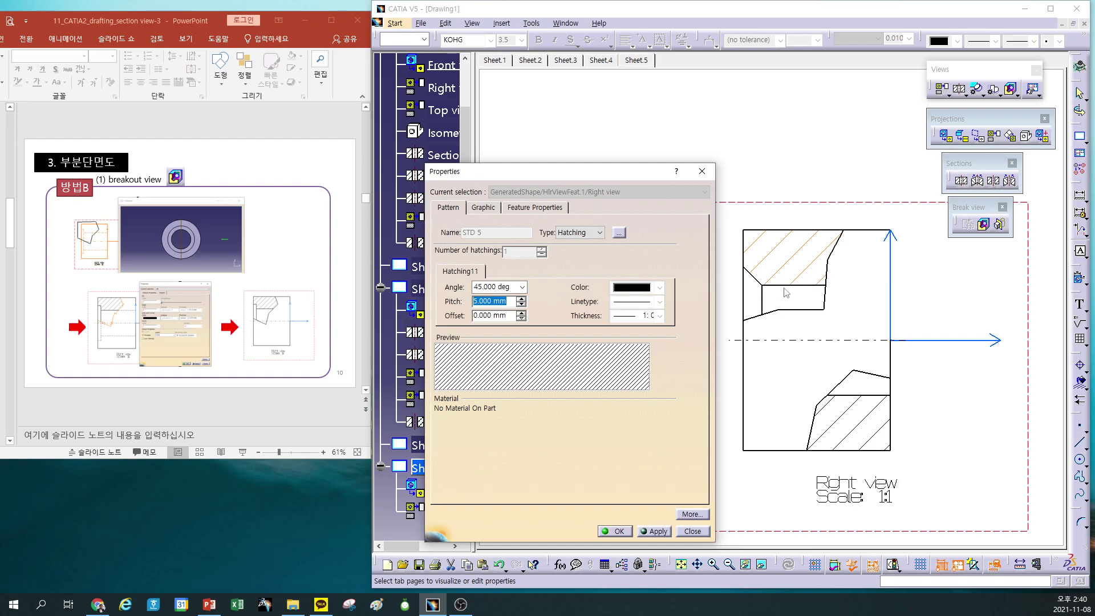
{"action": "type", "text": "5"}
{"action": "left_click", "coordinate": [656, 531]}
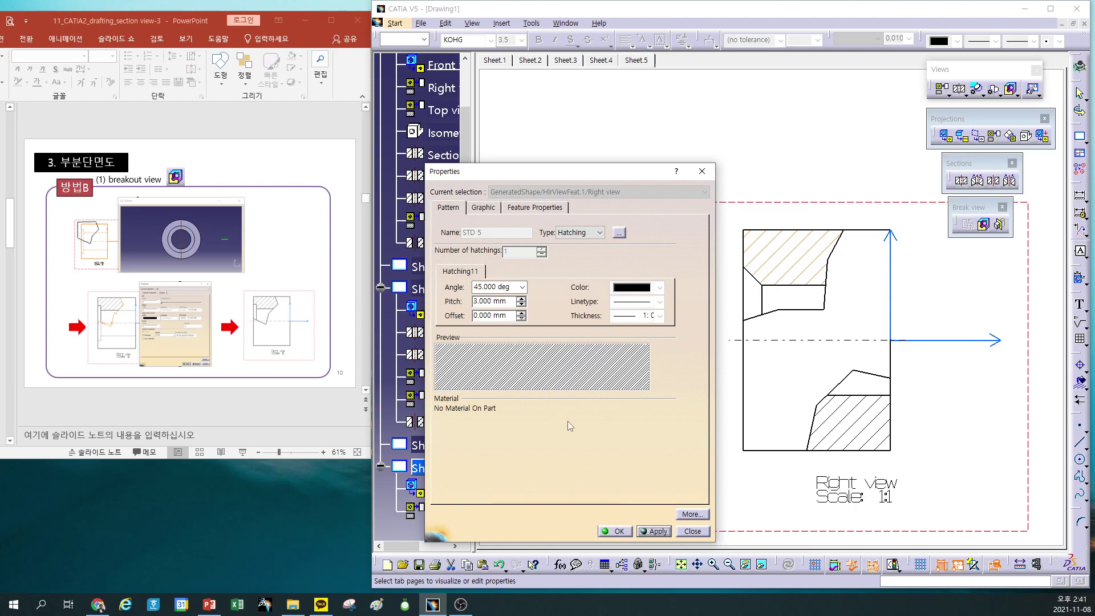
Keep the Hatching type and apply the alu 30 double-line pattern to the right view's cut areas
{"action": "left_click", "coordinate": [600, 233]}
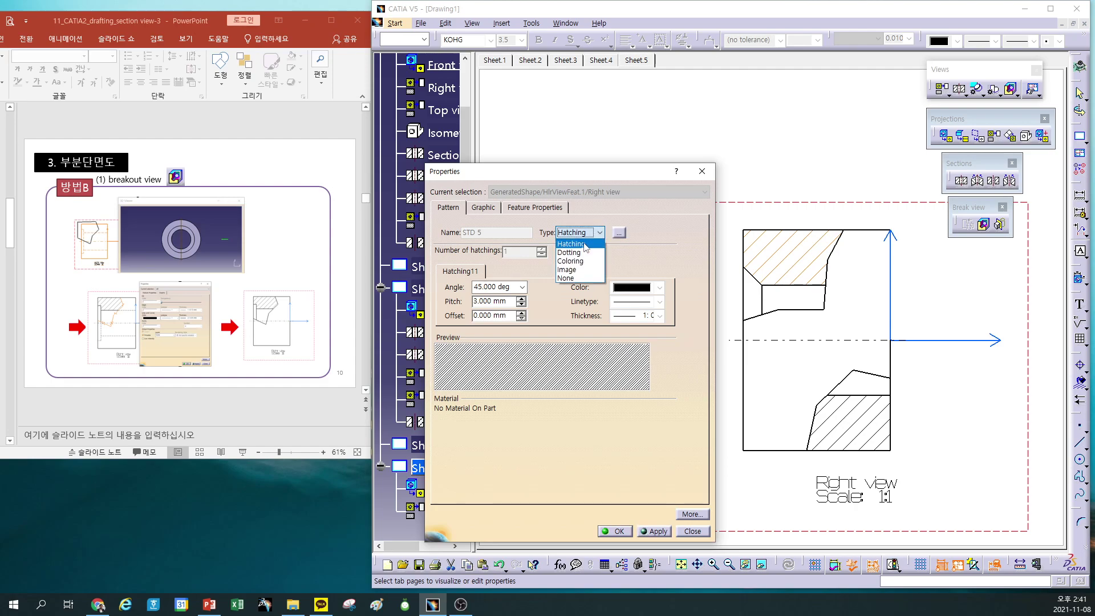
{"action": "left_click", "coordinate": [571, 244]}
{"action": "left_click", "coordinate": [619, 233]}
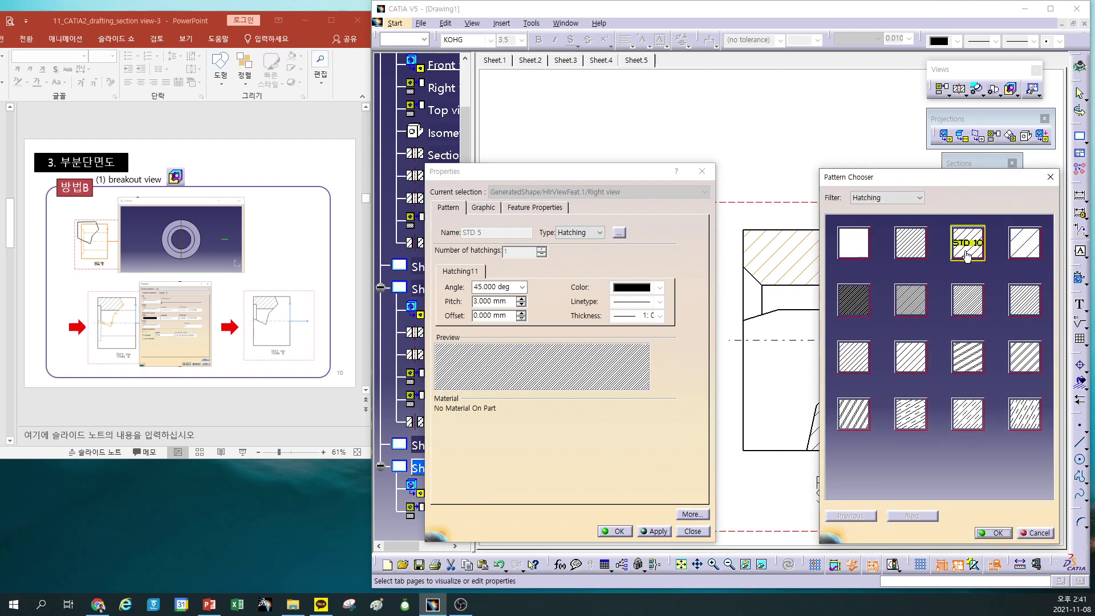
{"action": "left_click", "coordinate": [970, 365]}
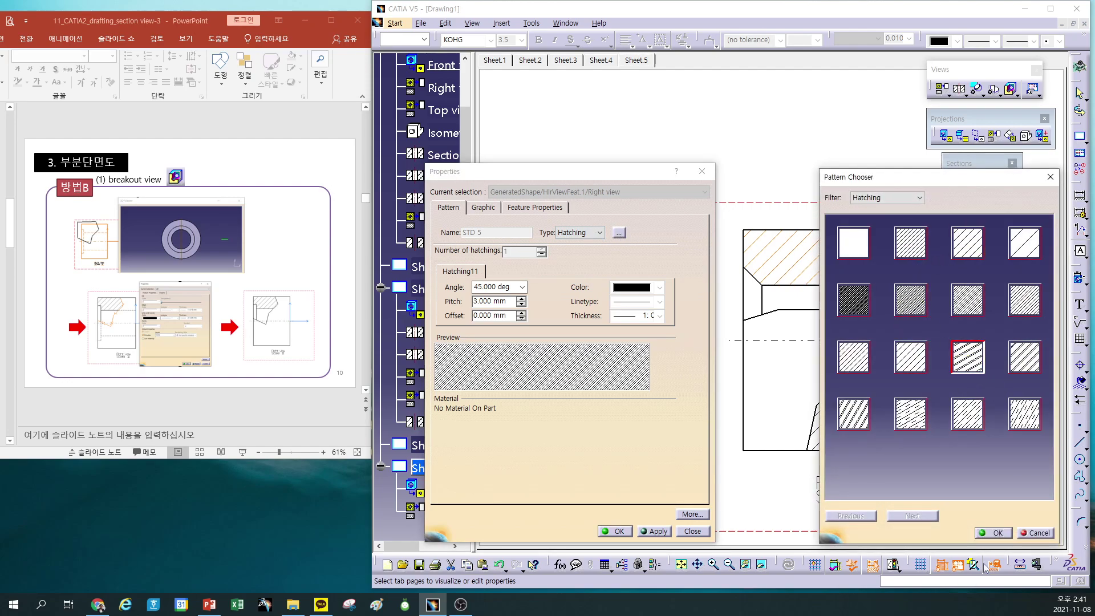
{"action": "left_click", "coordinate": [996, 533]}
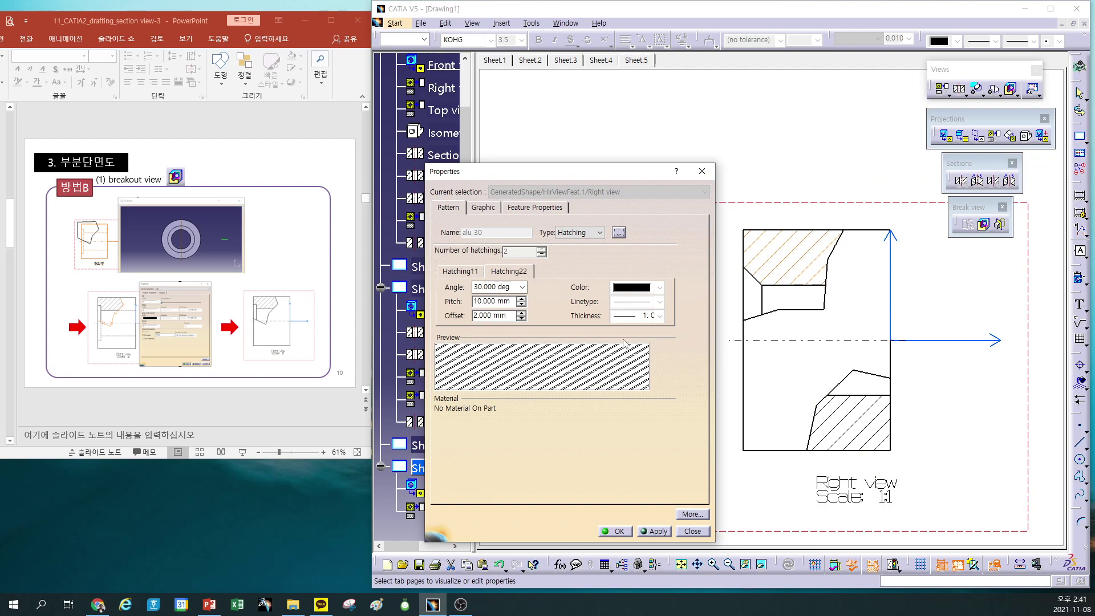
{"action": "left_click", "coordinate": [667, 532]}
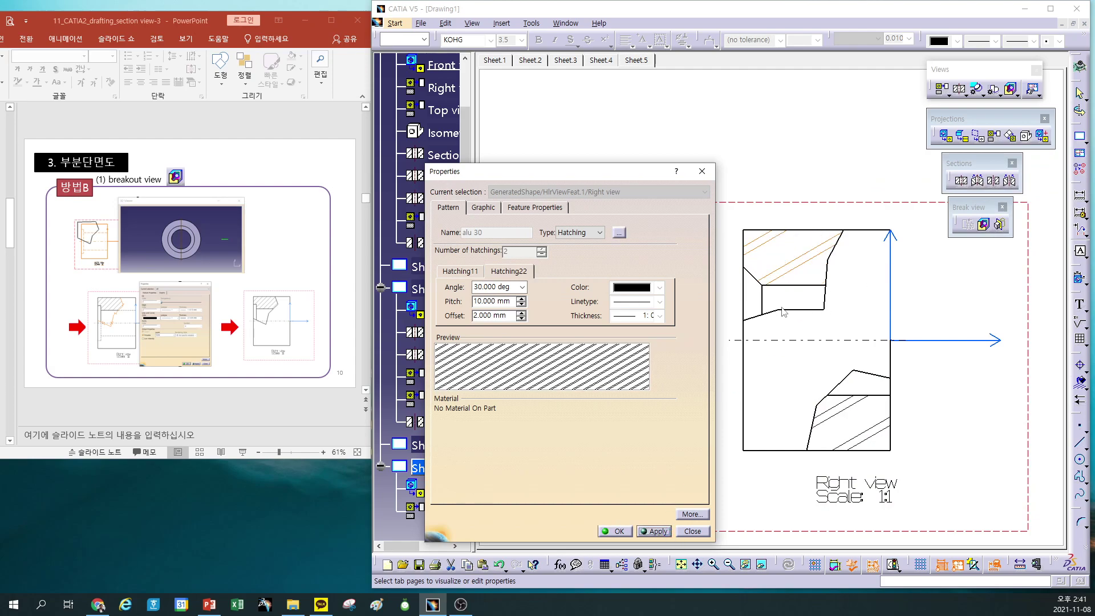
Change the cut areas' pattern to the dot1 dotting pattern and set its pitch to 3 mm
{"action": "left_click", "coordinate": [620, 233]}
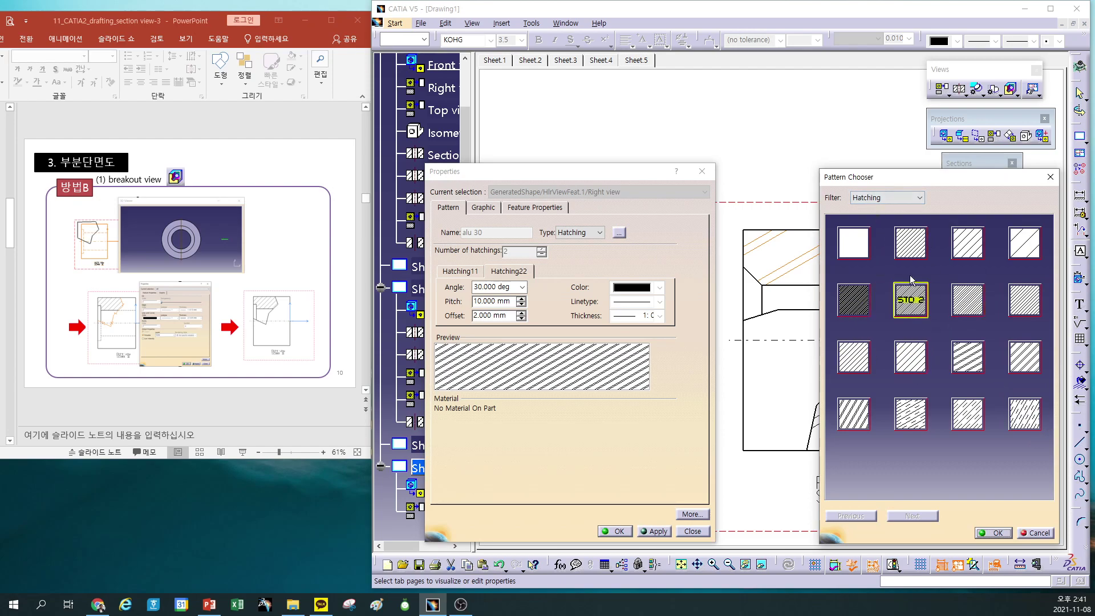
{"action": "left_click", "coordinate": [890, 198]}
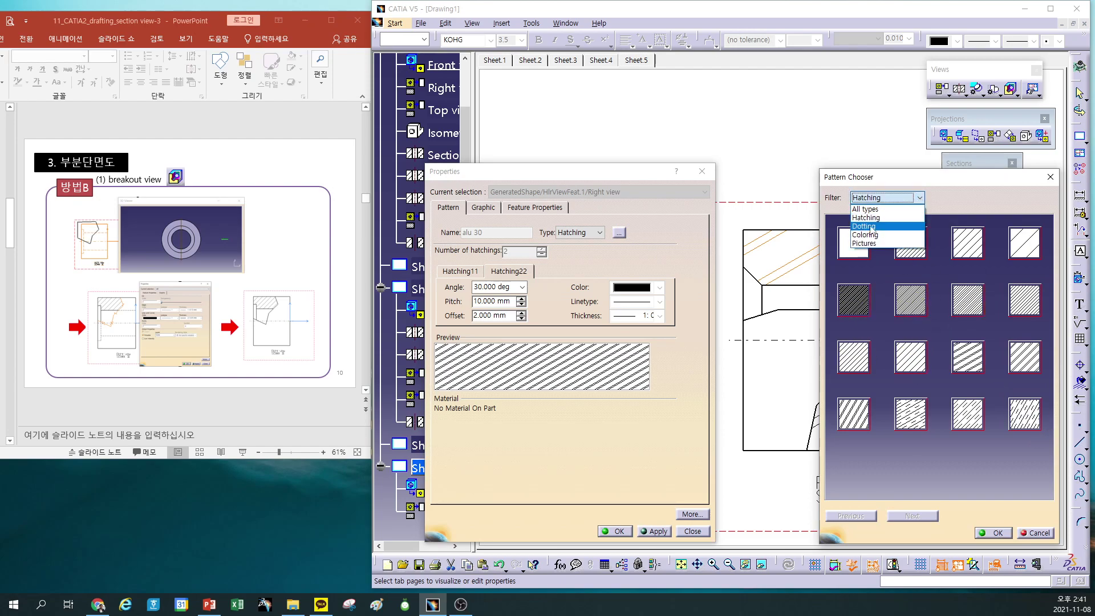
{"action": "left_click", "coordinate": [871, 227]}
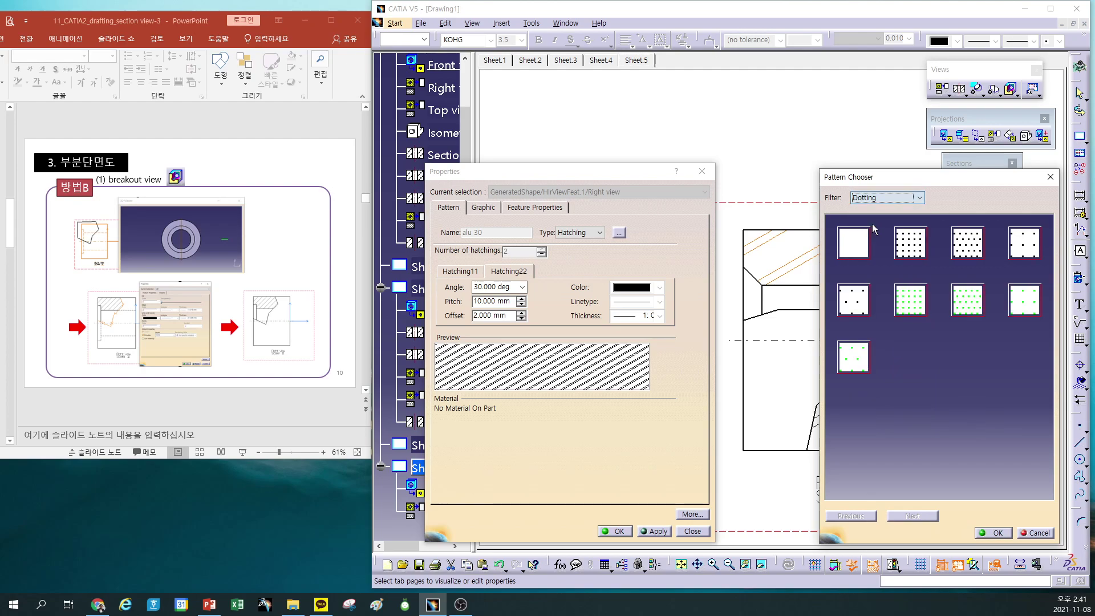
{"action": "left_click", "coordinate": [911, 243]}
{"action": "left_click", "coordinate": [995, 532]}
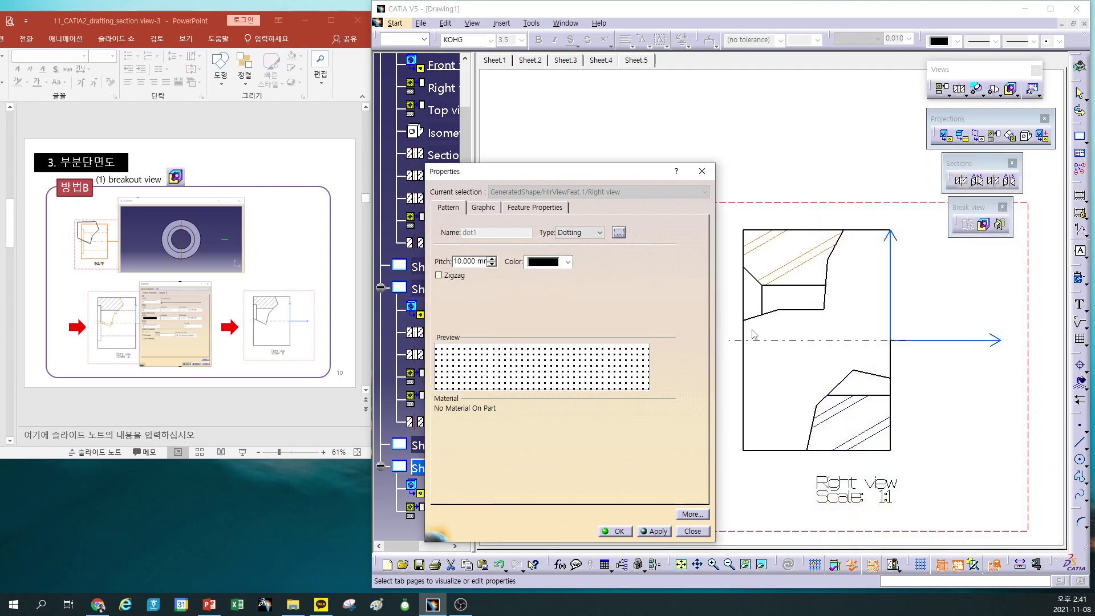
{"action": "left_click", "coordinate": [656, 531]}
{"action": "left_click_drag", "start_coordinate": [454, 261], "coordinate": [486, 261]}
{"action": "type", "text": "3"}
{"action": "left_click", "coordinate": [655, 531]}
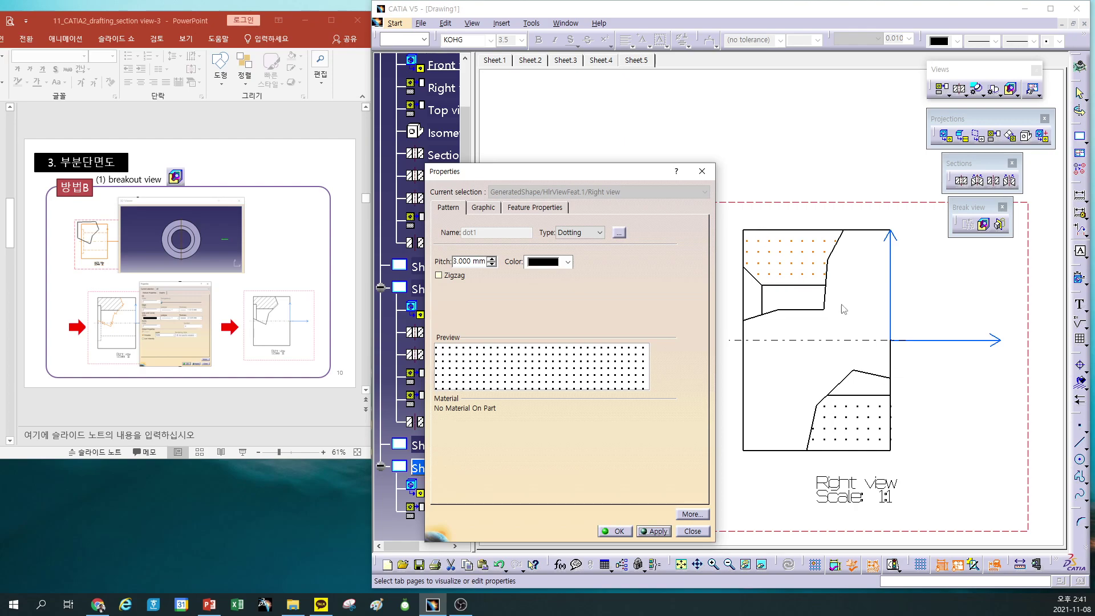
Change the right view's cut areas to the yellow coloring pattern and apply it
{"action": "left_click", "coordinate": [619, 233]}
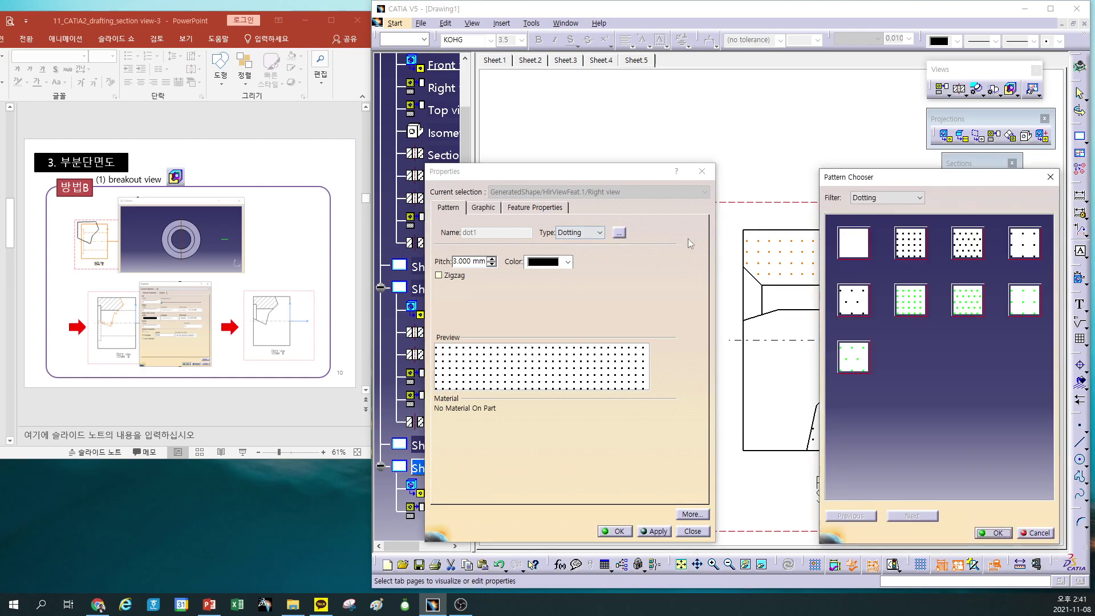
{"action": "left_click", "coordinate": [920, 198]}
{"action": "left_click", "coordinate": [907, 245]}
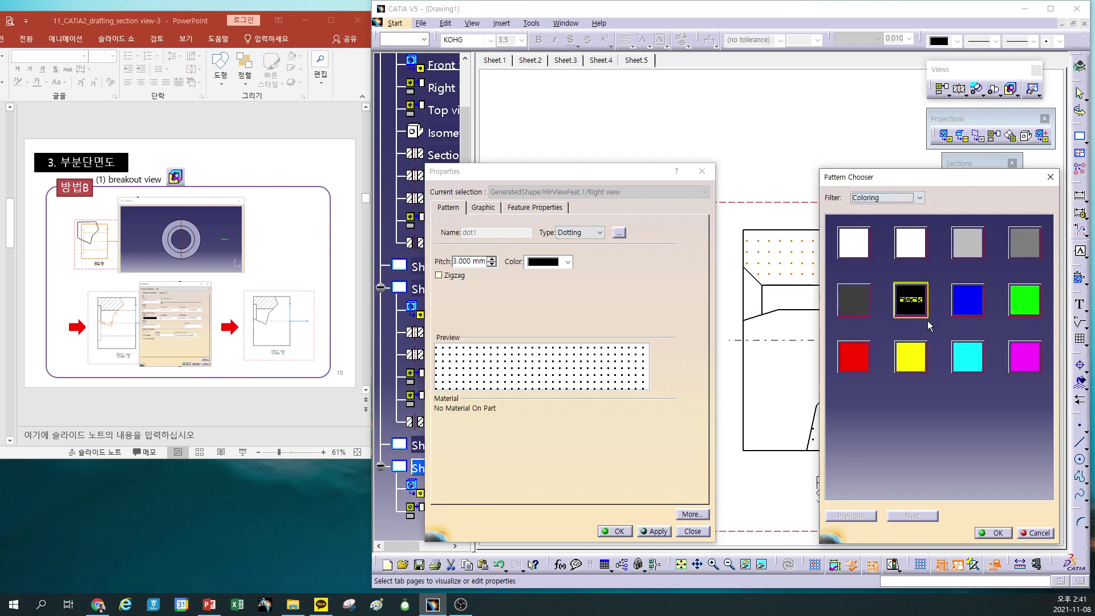
{"action": "left_click", "coordinate": [912, 360]}
{"action": "left_click", "coordinate": [992, 533]}
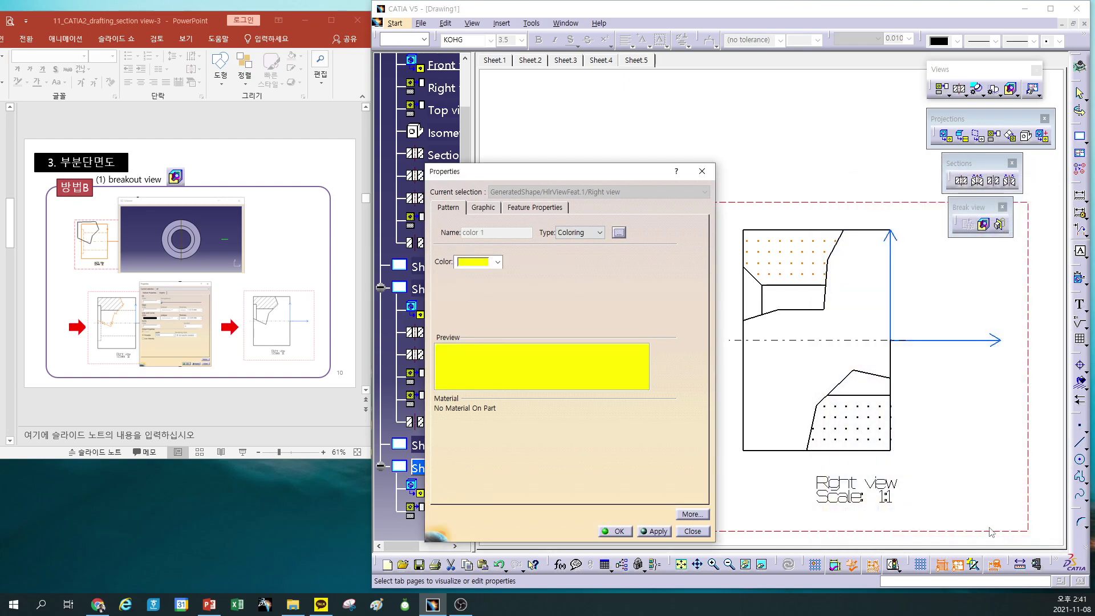
{"action": "left_click", "coordinate": [655, 531]}
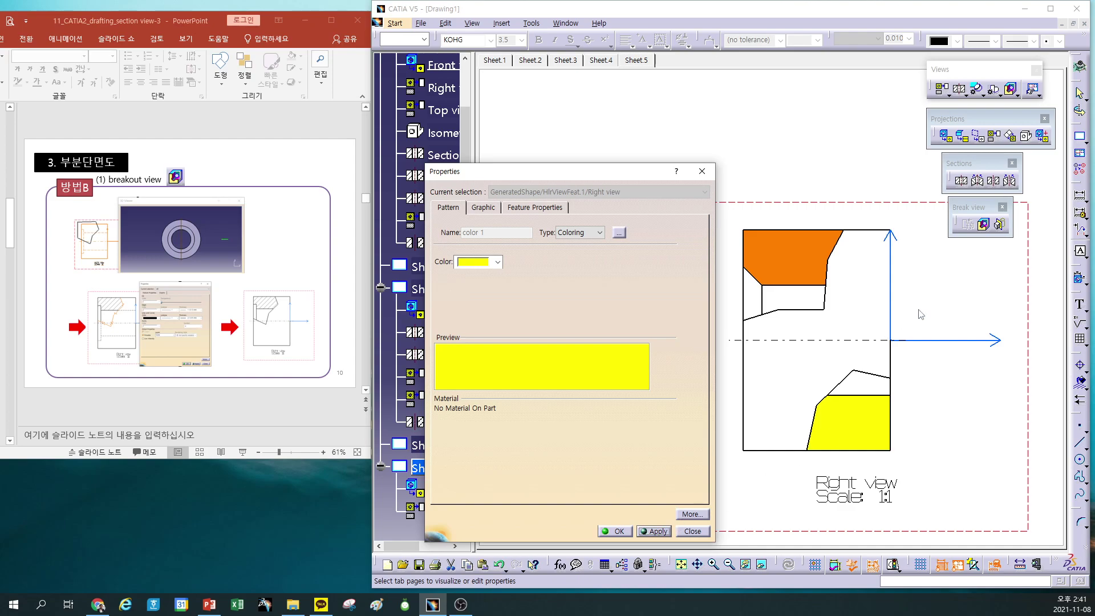
Change the right view's cut areas to the brick picture pattern and apply it
{"action": "left_click", "coordinate": [619, 232]}
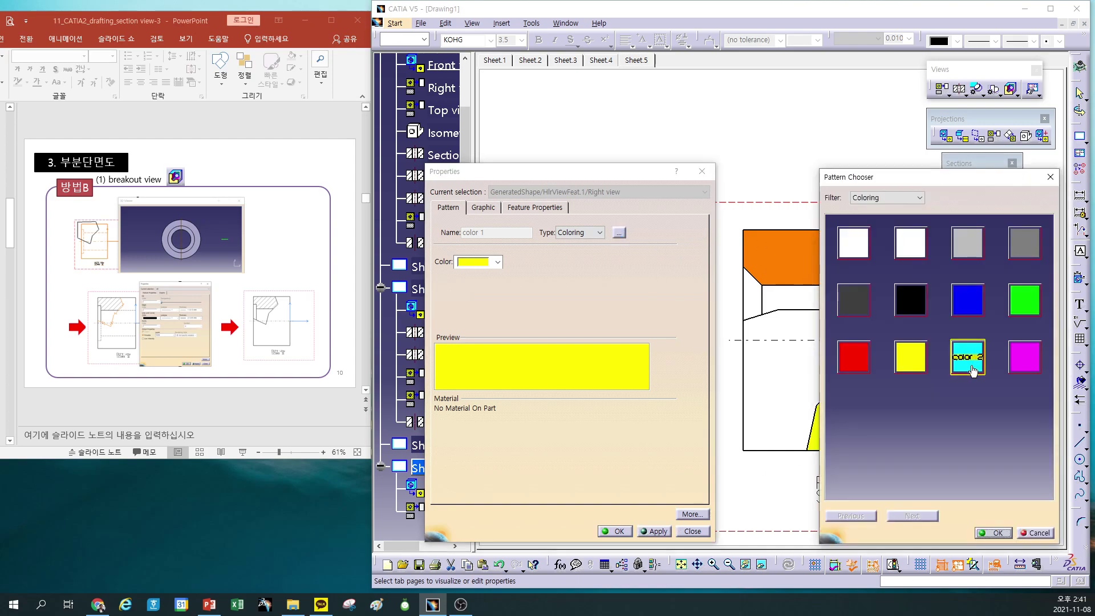
{"action": "left_click", "coordinate": [916, 198]}
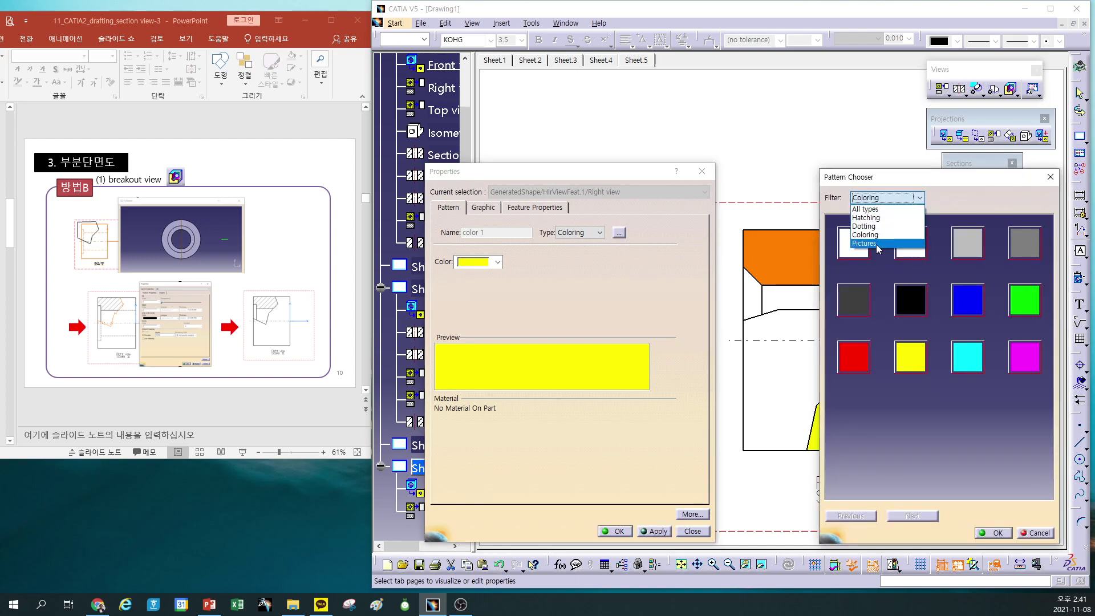
{"action": "left_click", "coordinate": [875, 244]}
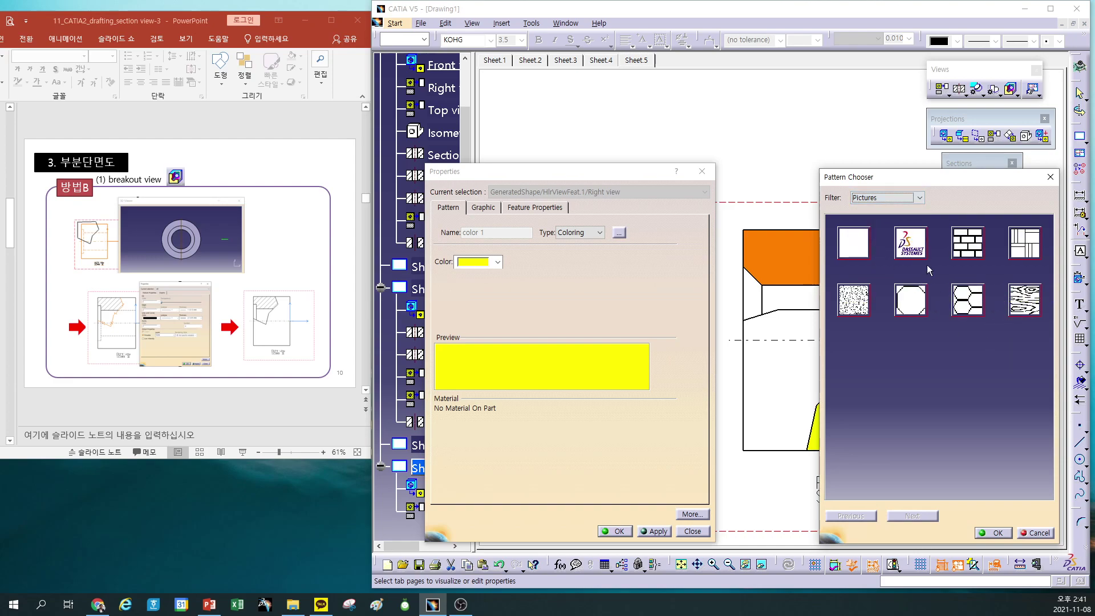
{"action": "left_click", "coordinate": [968, 243]}
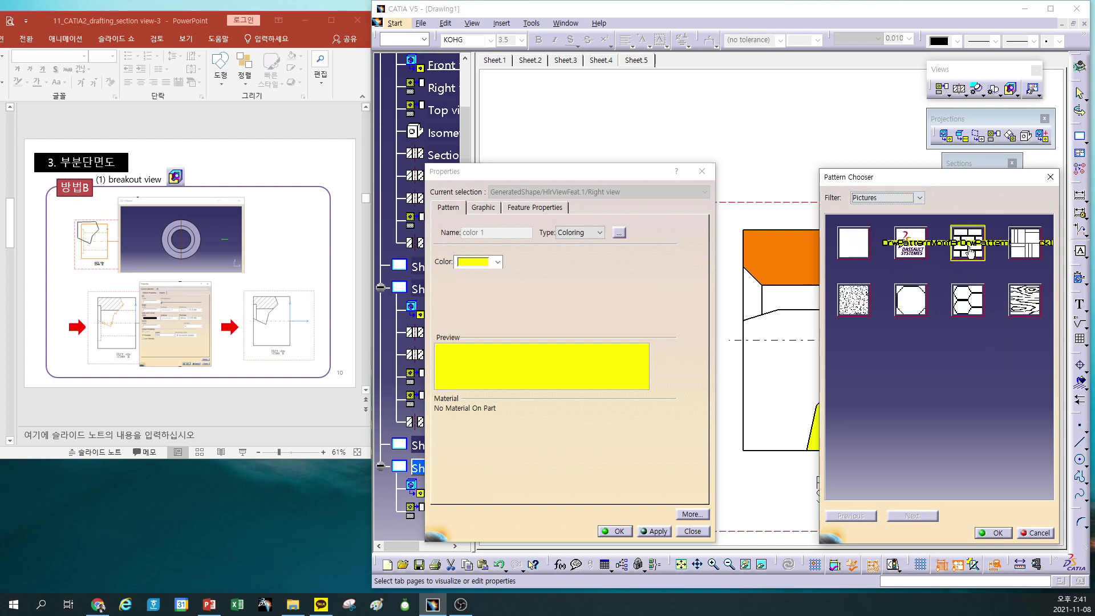
{"action": "left_click", "coordinate": [997, 533]}
{"action": "left_click", "coordinate": [662, 532]}
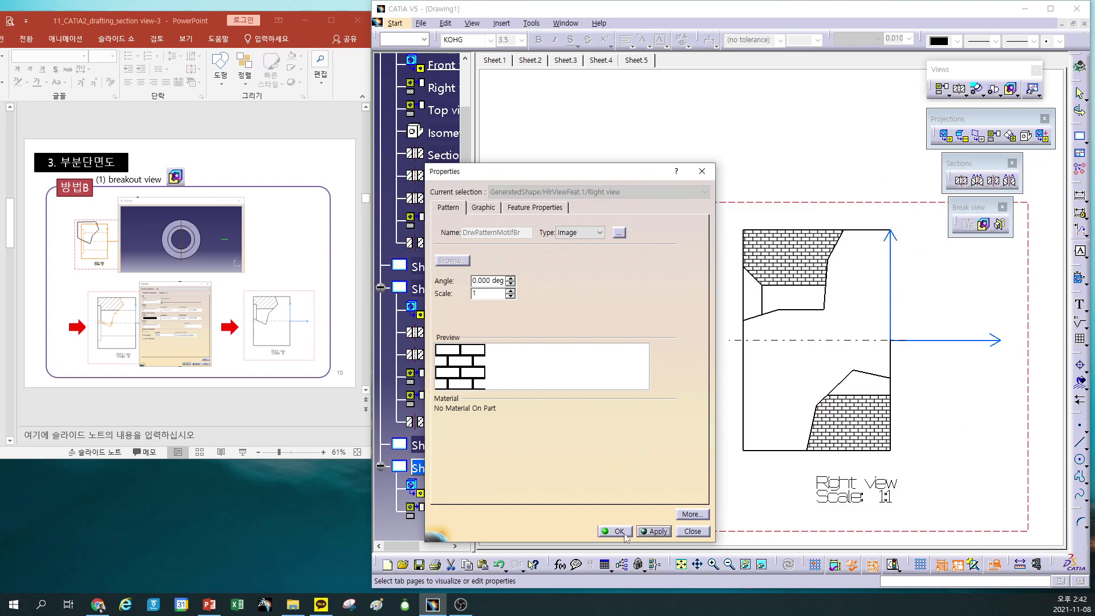
Change the right view's cut areas to the STD 5 hatching pattern with a 3 mm pitch
{"action": "left_click", "coordinate": [619, 233]}
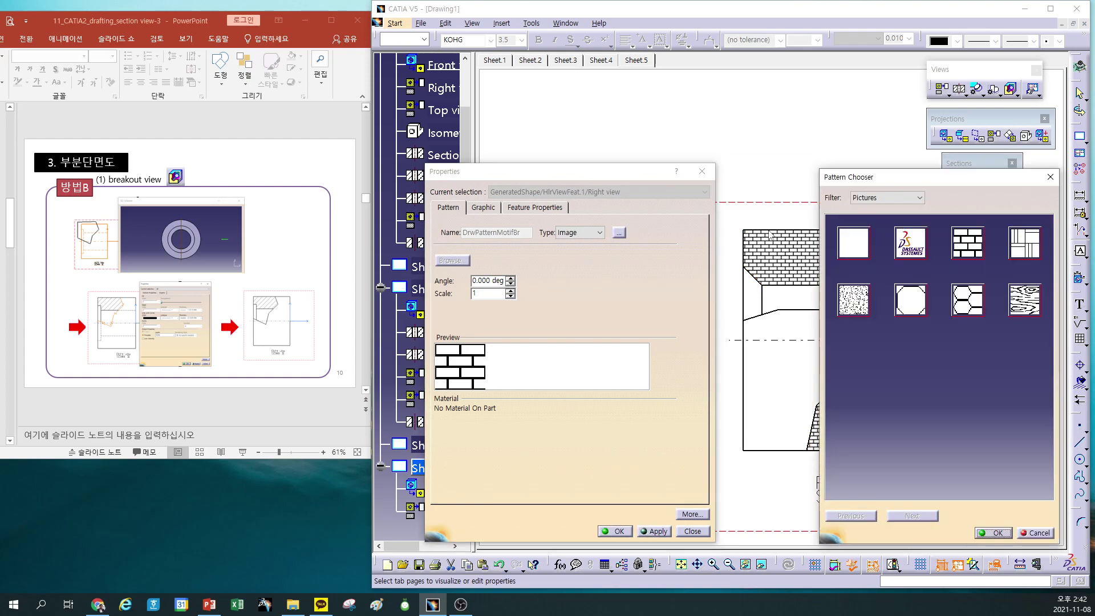
{"action": "left_click", "coordinate": [919, 197]}
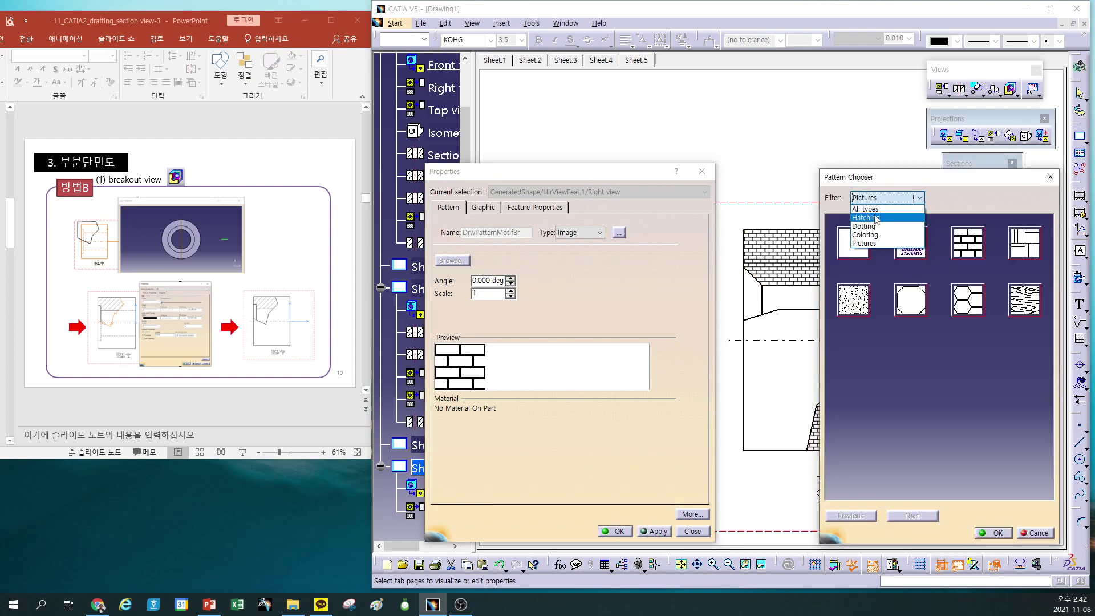
{"action": "left_click", "coordinate": [875, 220]}
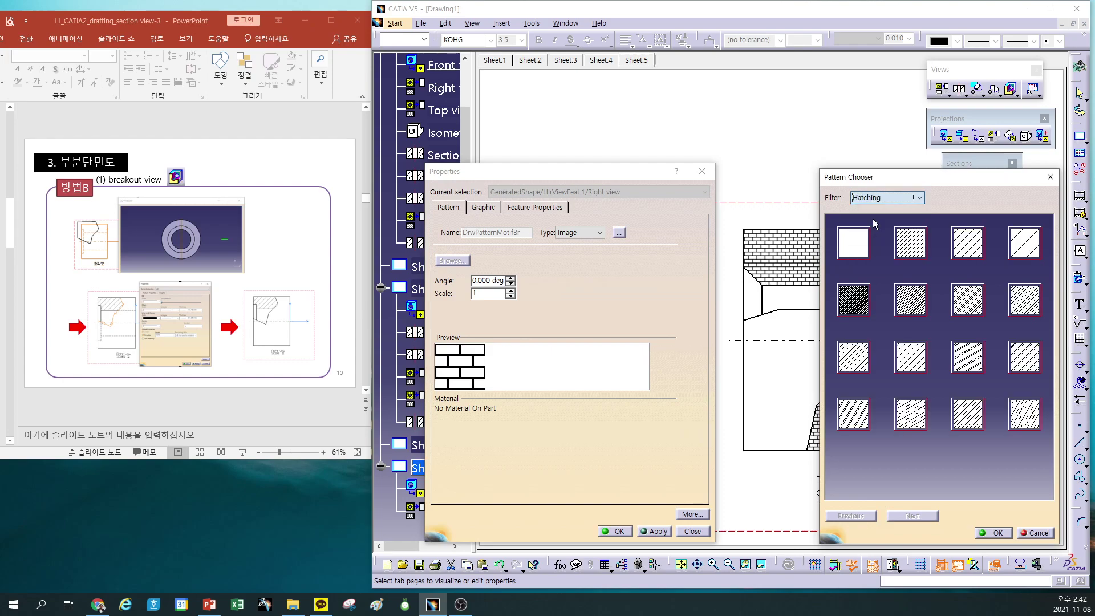
{"action": "left_click", "coordinate": [914, 255]}
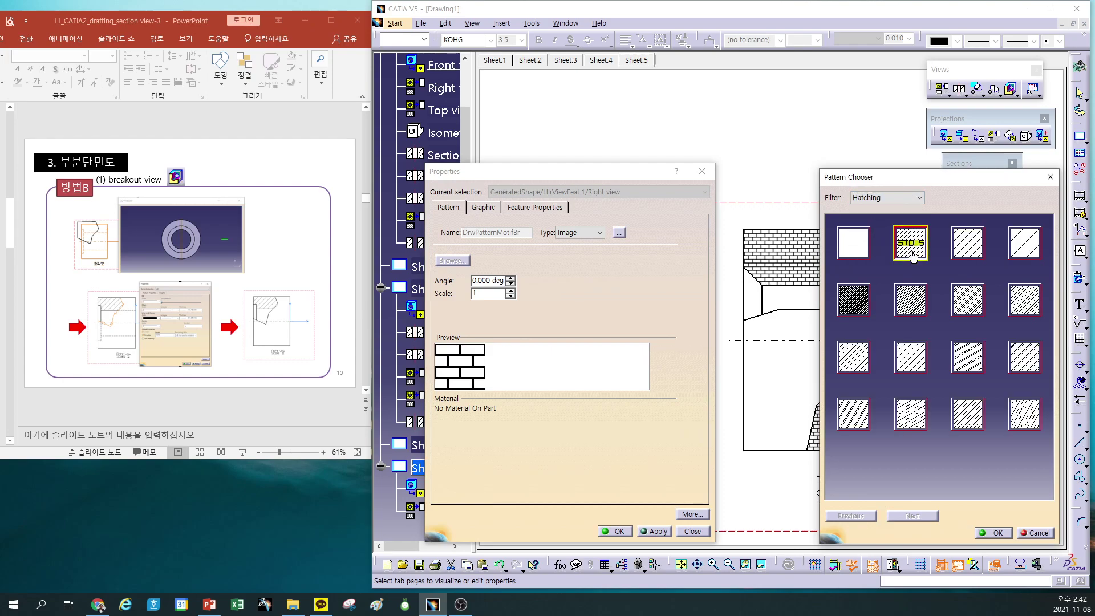
{"action": "left_click", "coordinate": [1004, 534]}
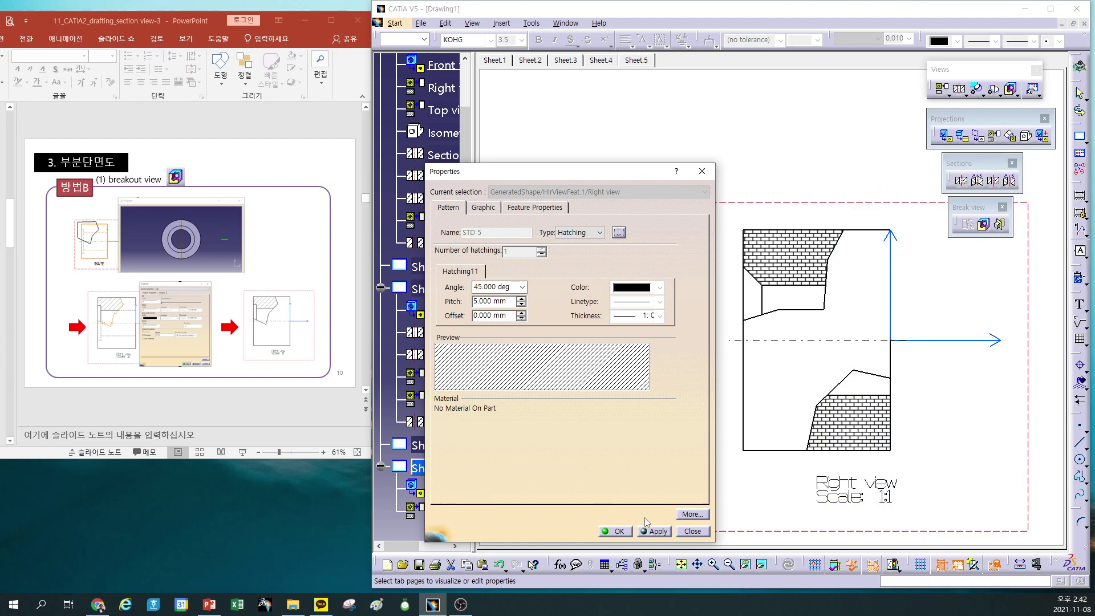
{"action": "left_click", "coordinate": [659, 531]}
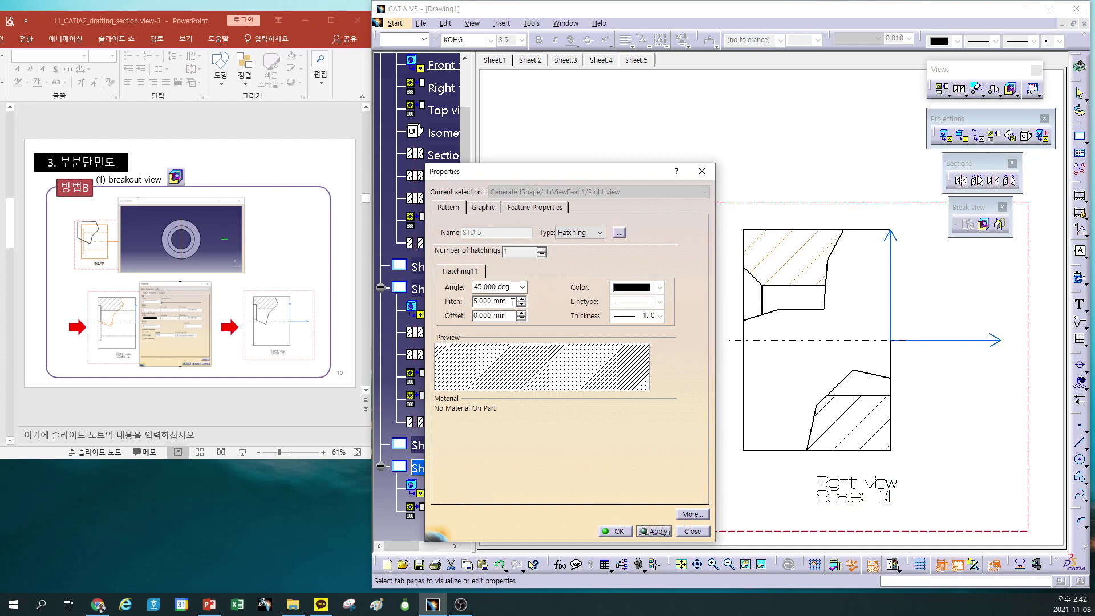
{"action": "left_click_drag", "start_coordinate": [505, 301], "coordinate": [432, 305]}
{"action": "type", "text": "3"}
{"action": "left_click", "coordinate": [663, 531]}
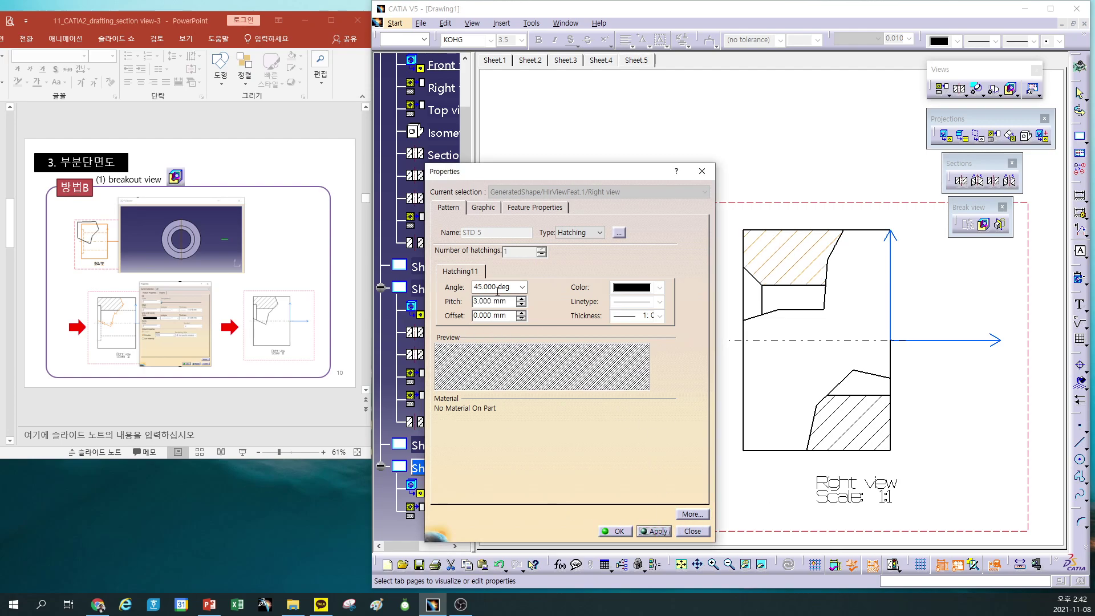
Set the cut areas' hatch angle to 135 deg and apply it
{"action": "left_click_drag", "start_coordinate": [474, 287], "coordinate": [507, 287]}
{"action": "type", "text": "135"}
{"action": "left_click", "coordinate": [656, 531]}
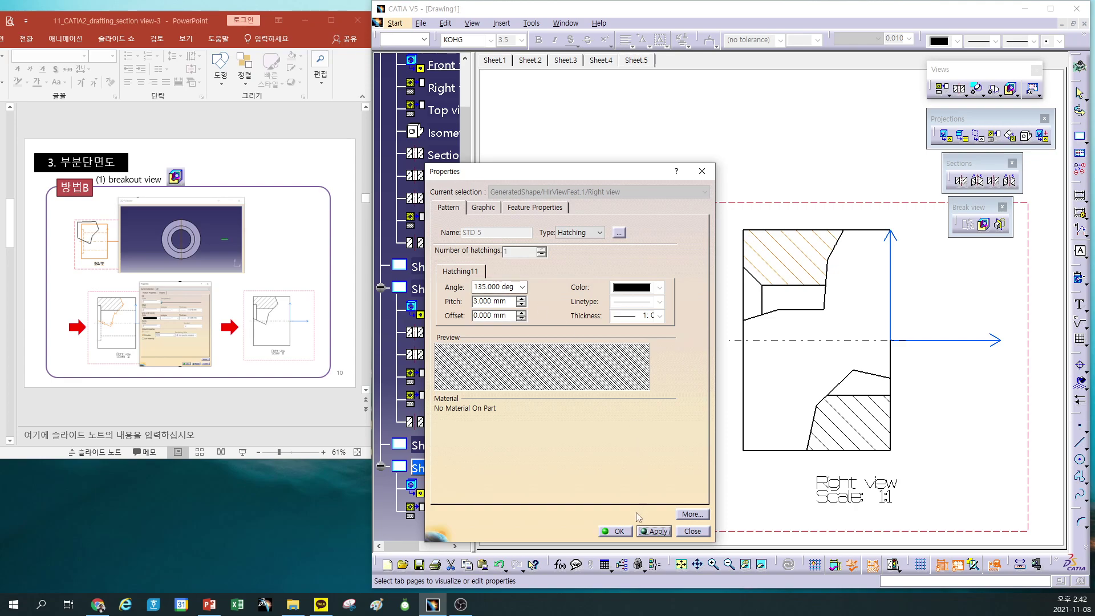
Set the cut areas' hatch angle to 45 deg and accept the pattern properties
{"action": "double_click", "coordinate": [481, 286]}
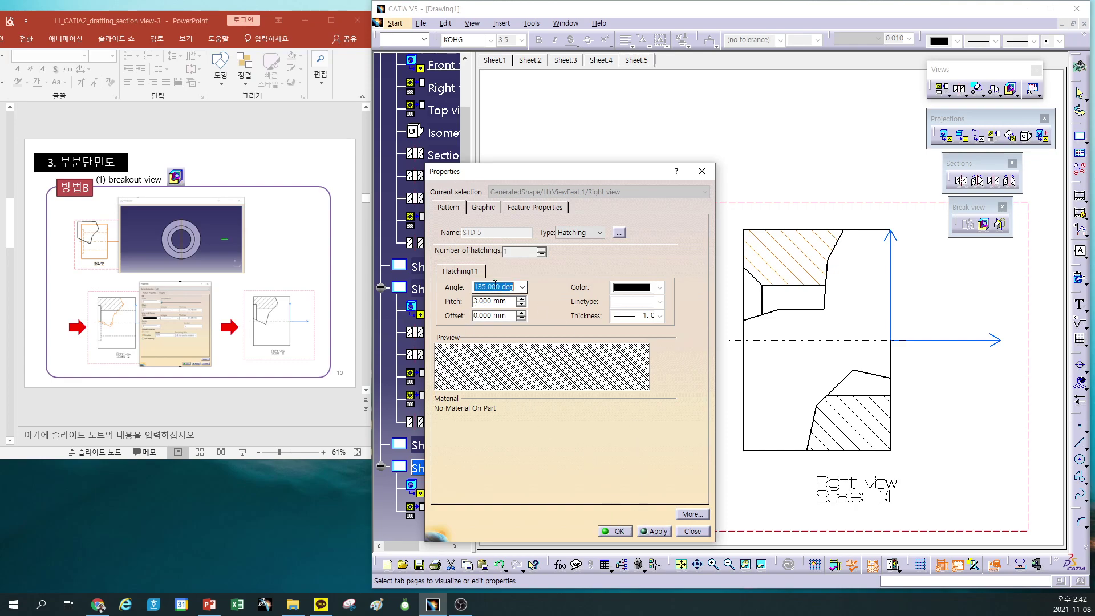
{"action": "type", "text": "45"}
{"action": "left_click", "coordinate": [662, 531]}
{"action": "left_click", "coordinate": [618, 531]}
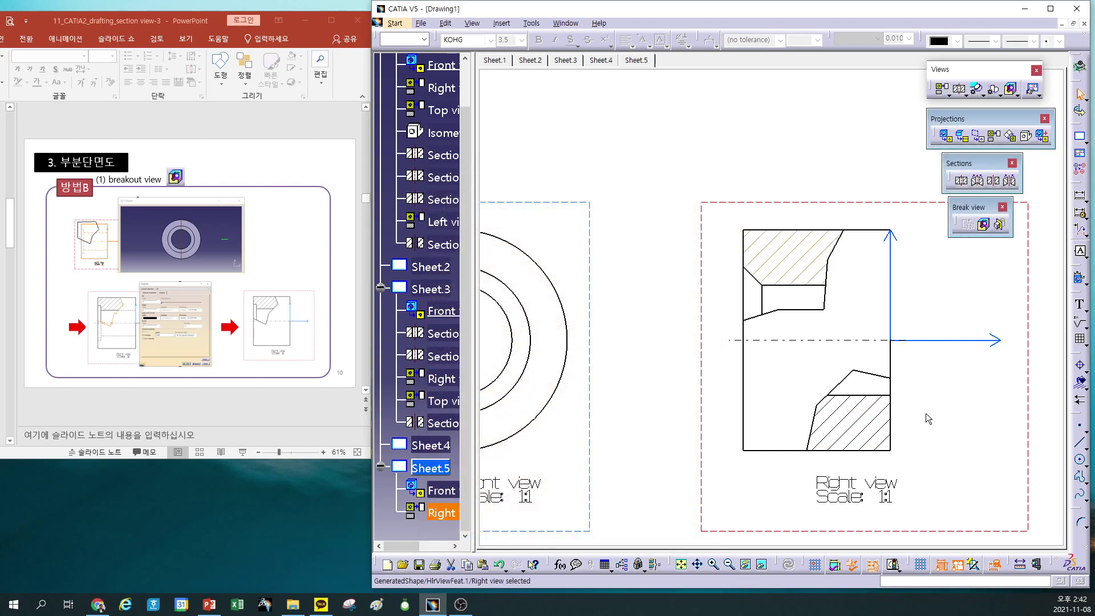
Activate the front view and project a top view directly above it
{"action": "mouse_move", "coordinate": [941, 421]}
{"action": "middle_mouse_down"}
{"action": "mouse_move", "coordinate": [945, 462]}
{"action": "mouse_move", "coordinate": [992, 439]}
{"action": "middle_mouse_up"}
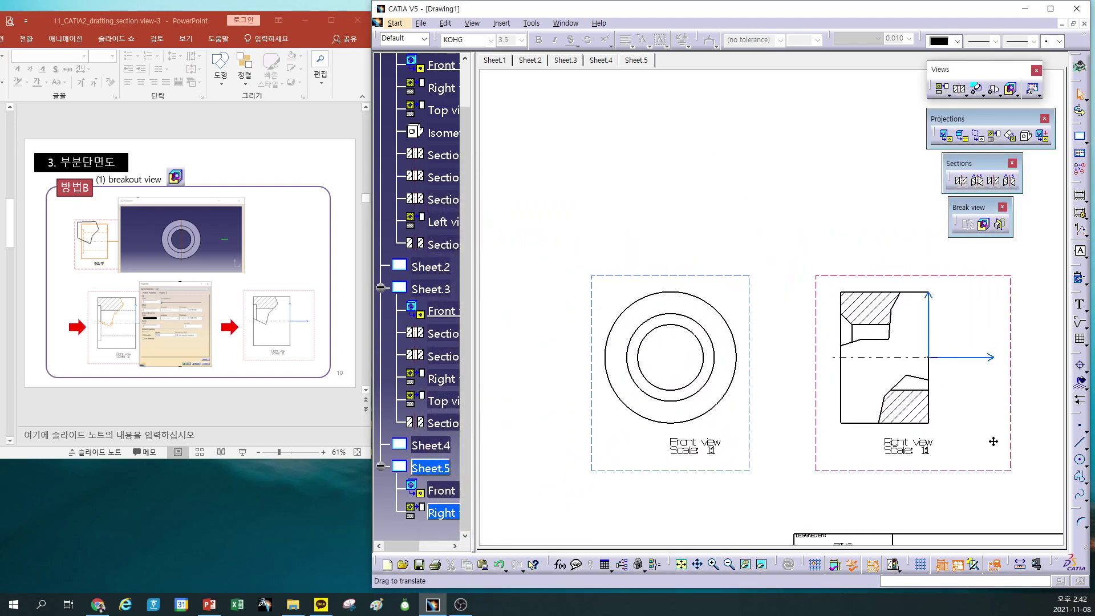
{"action": "mouse_move", "coordinate": [714, 237]}
{"action": "middle_mouse_down"}
{"action": "mouse_move", "coordinate": [755, 286]}
{"action": "mouse_move", "coordinate": [759, 308]}
{"action": "middle_mouse_up"}
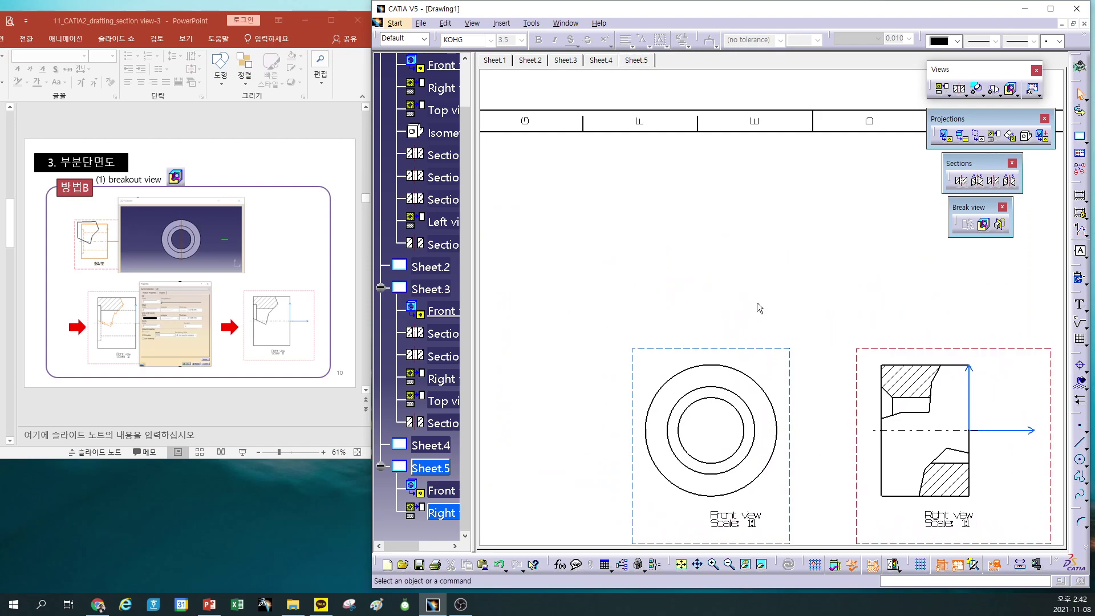
{"action": "double_click", "coordinate": [764, 349]}
{"action": "left_click", "coordinate": [993, 137]}
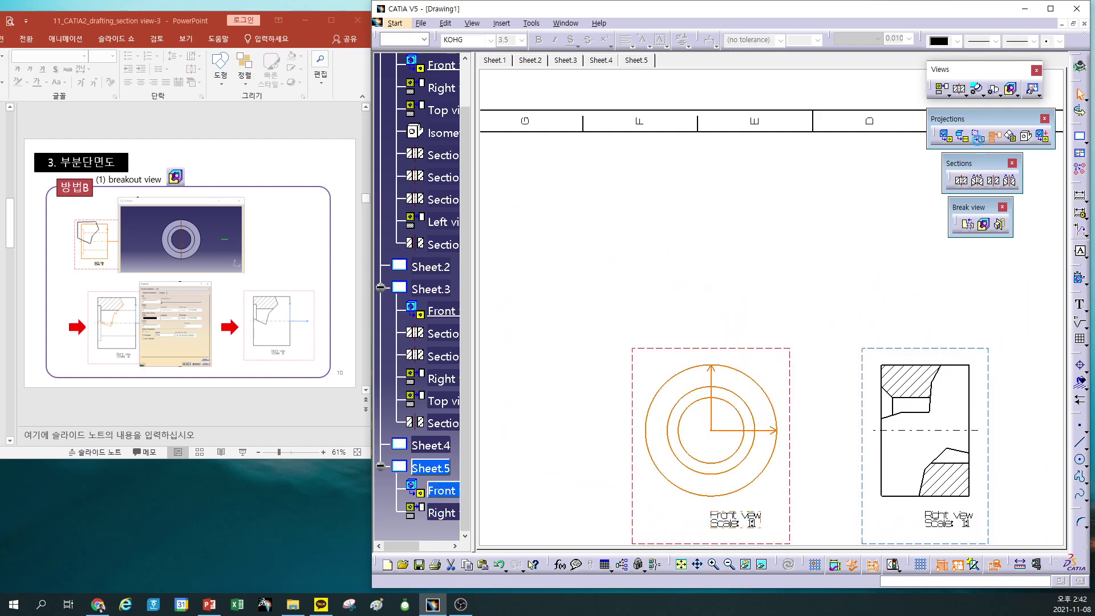
{"action": "left_click", "coordinate": [724, 237]}
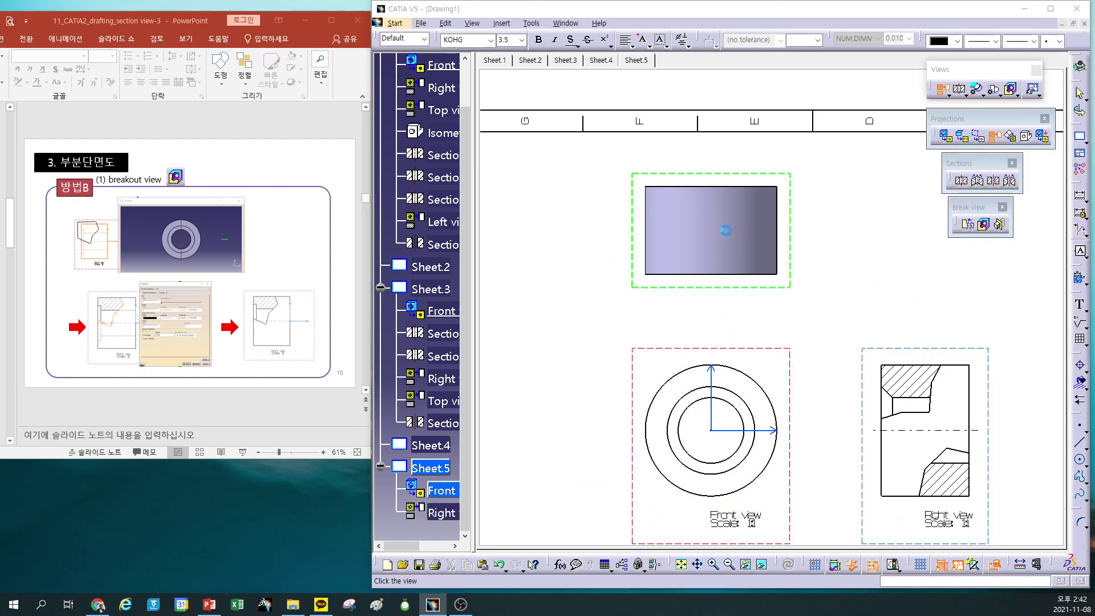
Enable hidden lines and axis display in the top view's properties
{"action": "right_click", "coordinate": [764, 176]}
{"action": "left_click", "coordinate": [795, 242]}
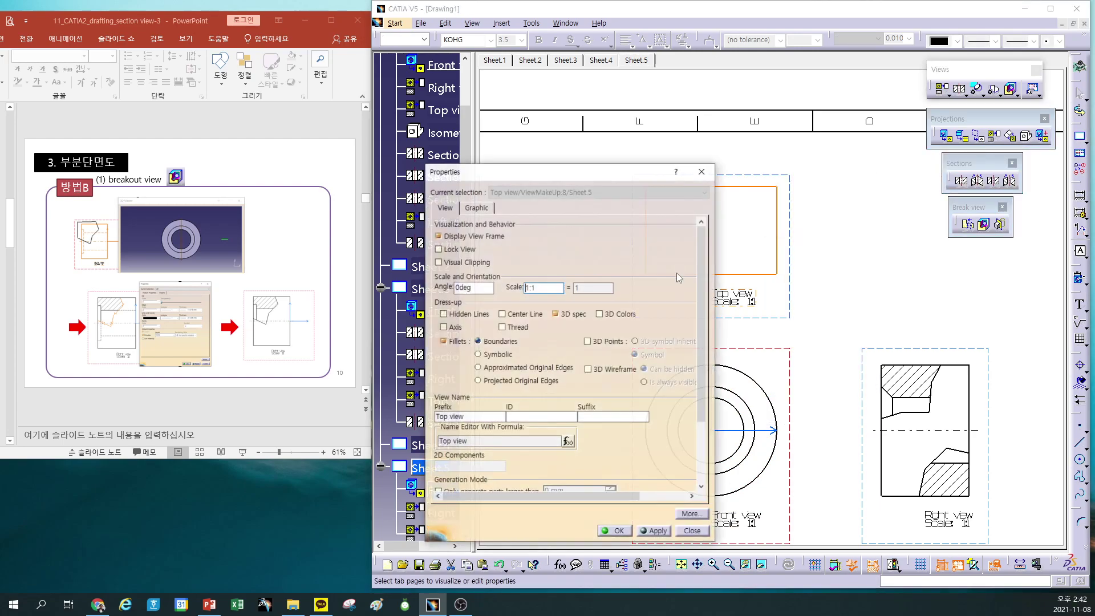
{"action": "left_click", "coordinate": [443, 314]}
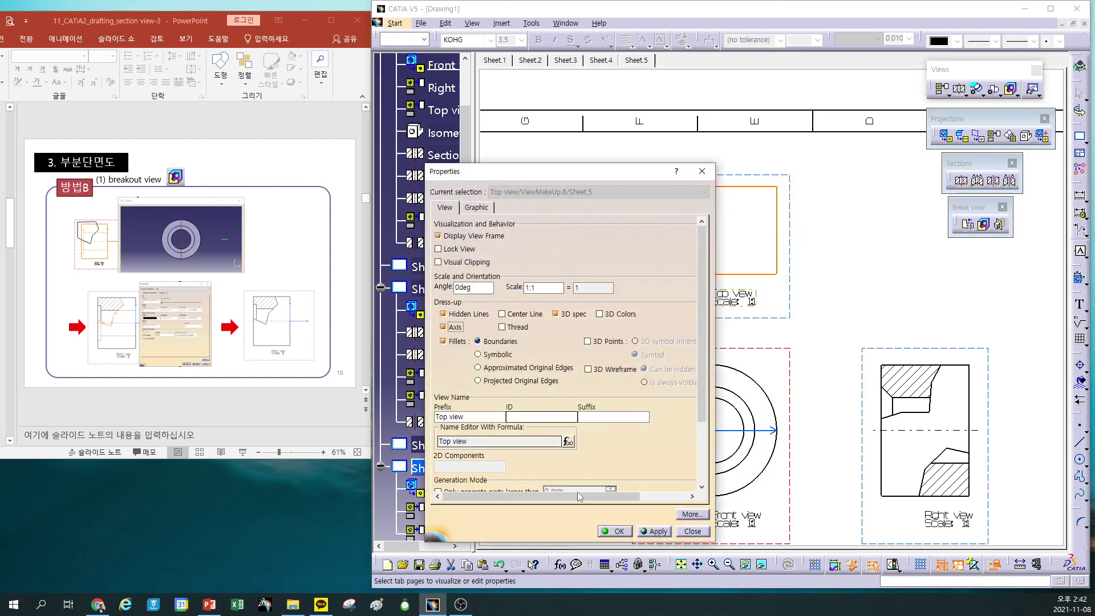
{"action": "left_click", "coordinate": [615, 531]}
{"action": "left_click", "coordinate": [849, 267]}
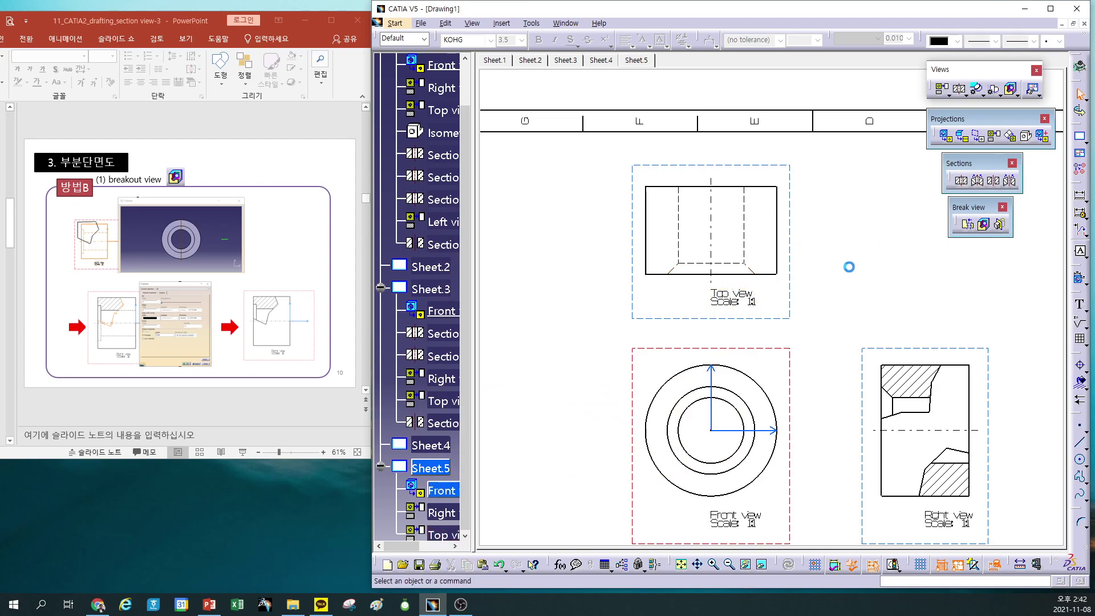
Activate the top view and create a breakout view with a closed six-sided profile around its lower-left corner, keeping the default depth plane
{"action": "double_click", "coordinate": [767, 167]}
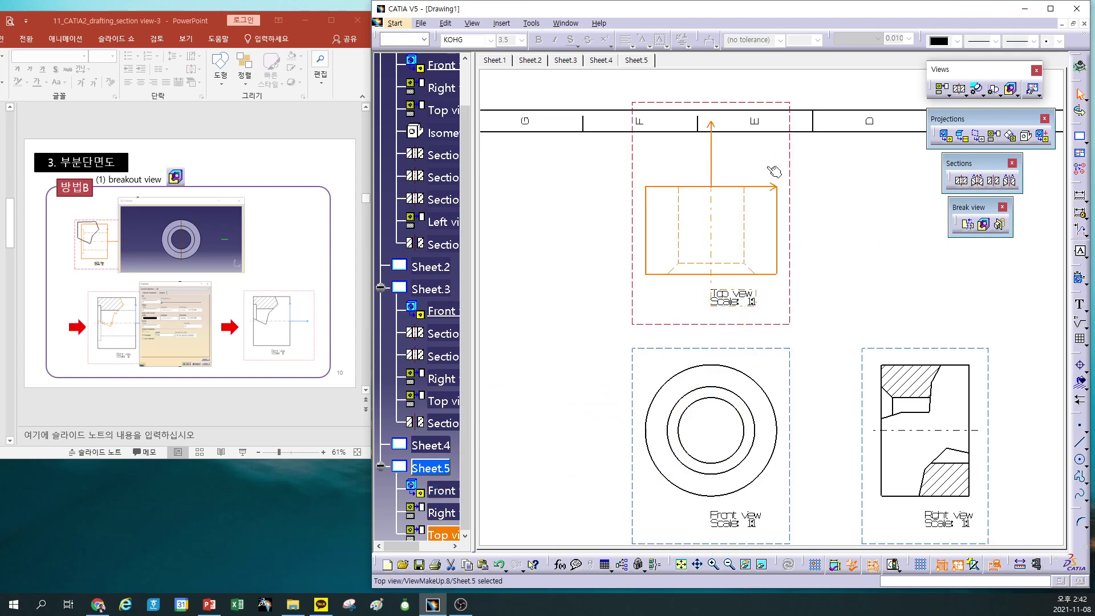
{"action": "left_click", "coordinate": [984, 224]}
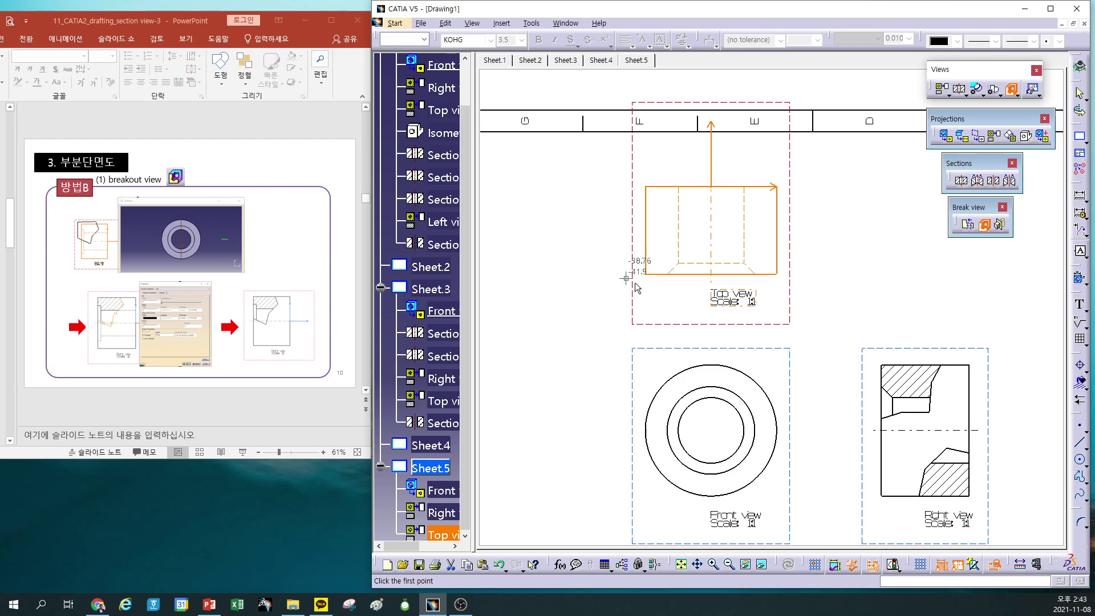
{"action": "left_click", "coordinate": [646, 307]}
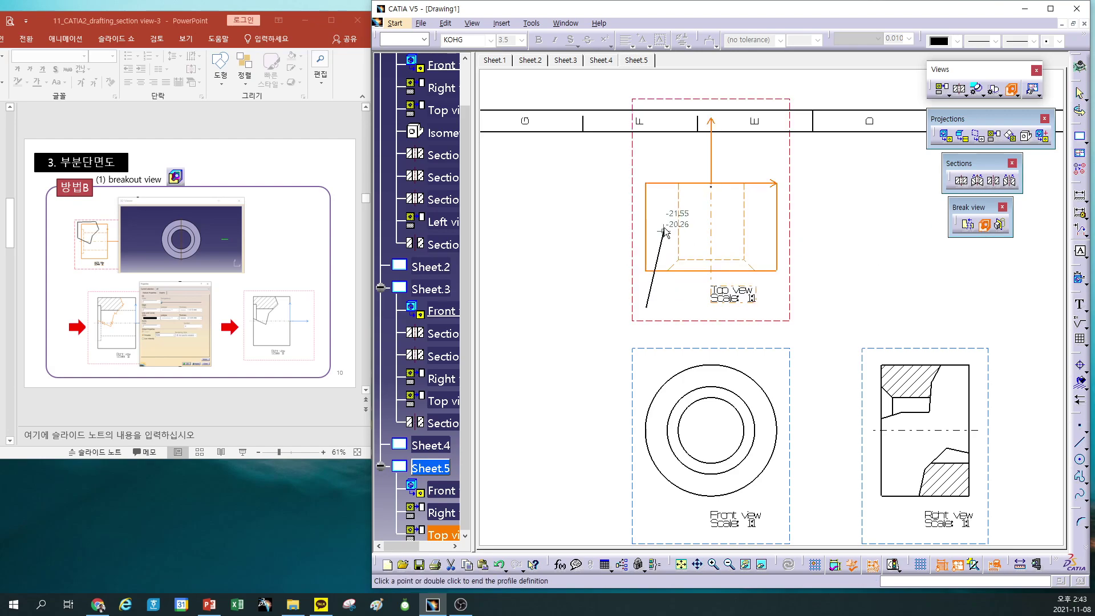
{"action": "left_click", "coordinate": [623, 243]}
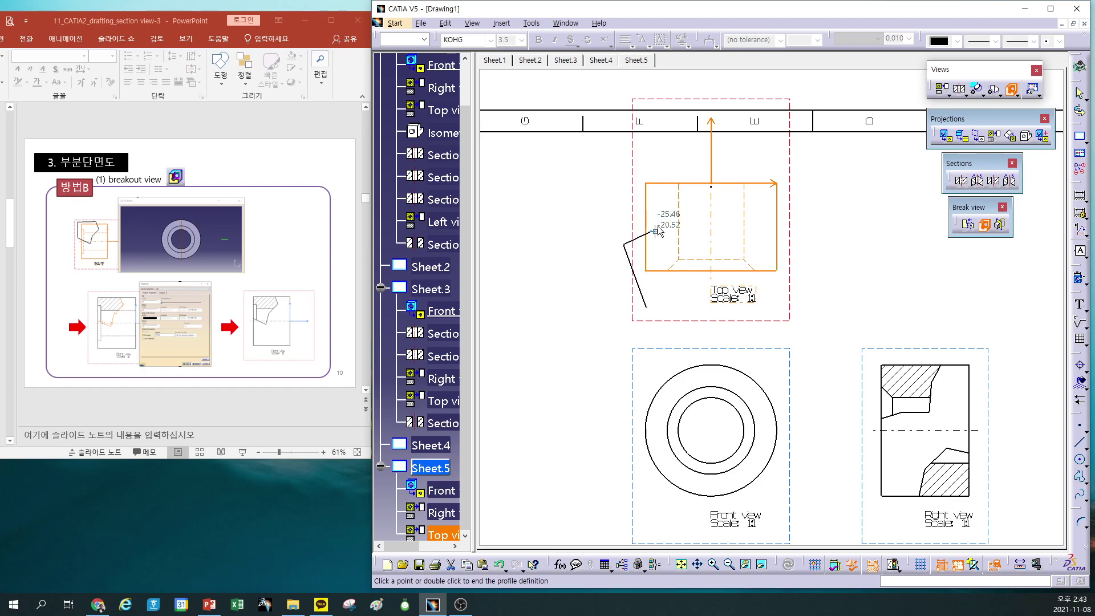
{"action": "left_click", "coordinate": [650, 231]}
{"action": "left_click", "coordinate": [691, 242]}
{"action": "left_click", "coordinate": [692, 261]}
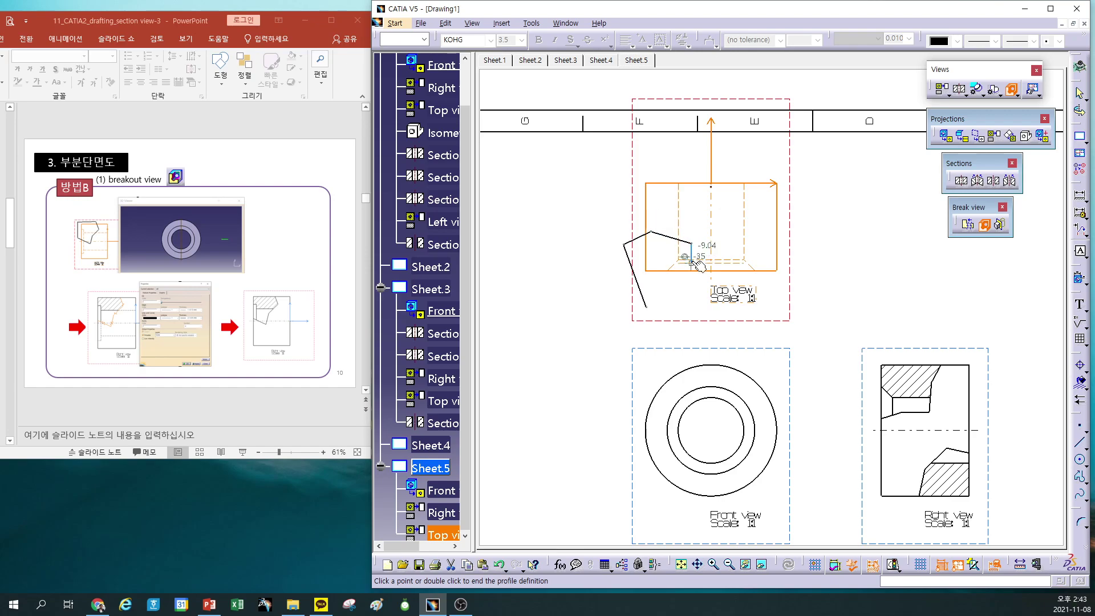
{"action": "left_click", "coordinate": [706, 293]}
{"action": "left_click", "coordinate": [647, 308]}
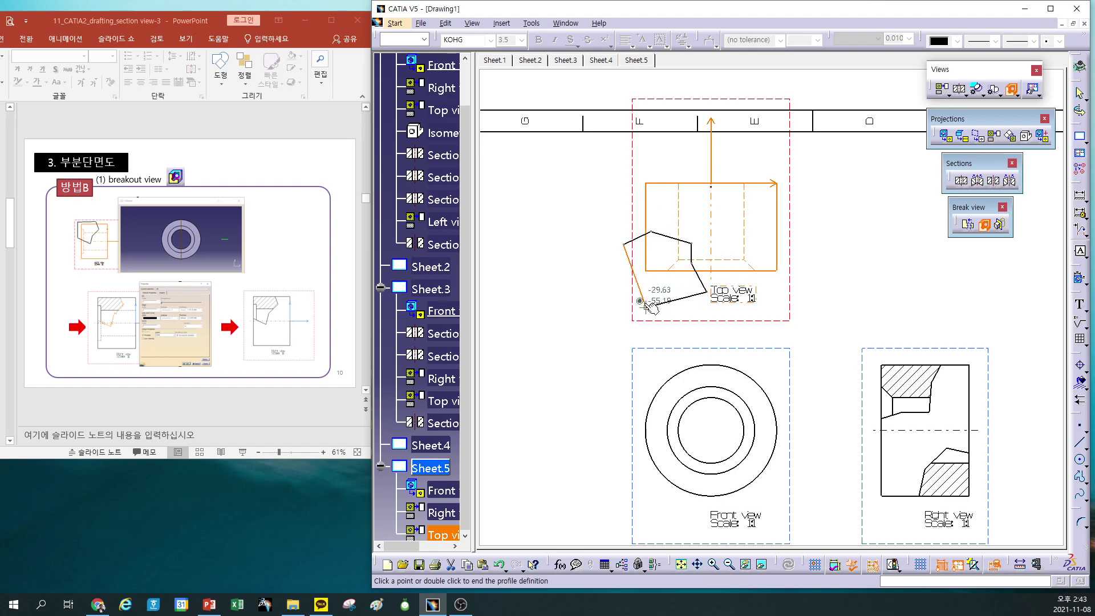
{"action": "left_click", "coordinate": [1046, 502]}
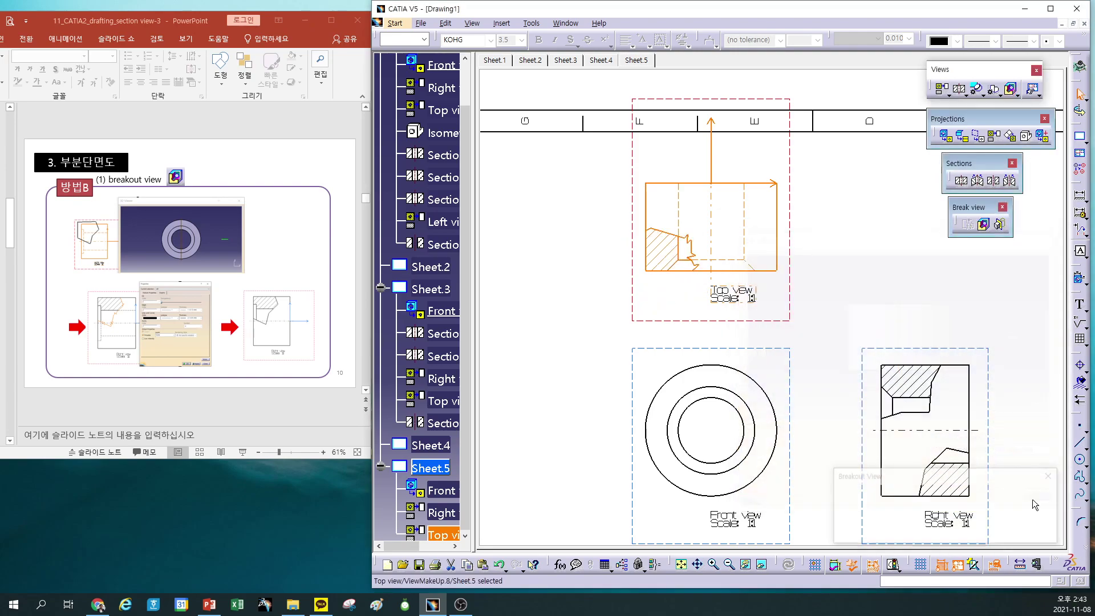
Change the jagged boundary lines of the top view's lower-left breakout to continuous line type 1
{"action": "left_click", "coordinate": [692, 242]}
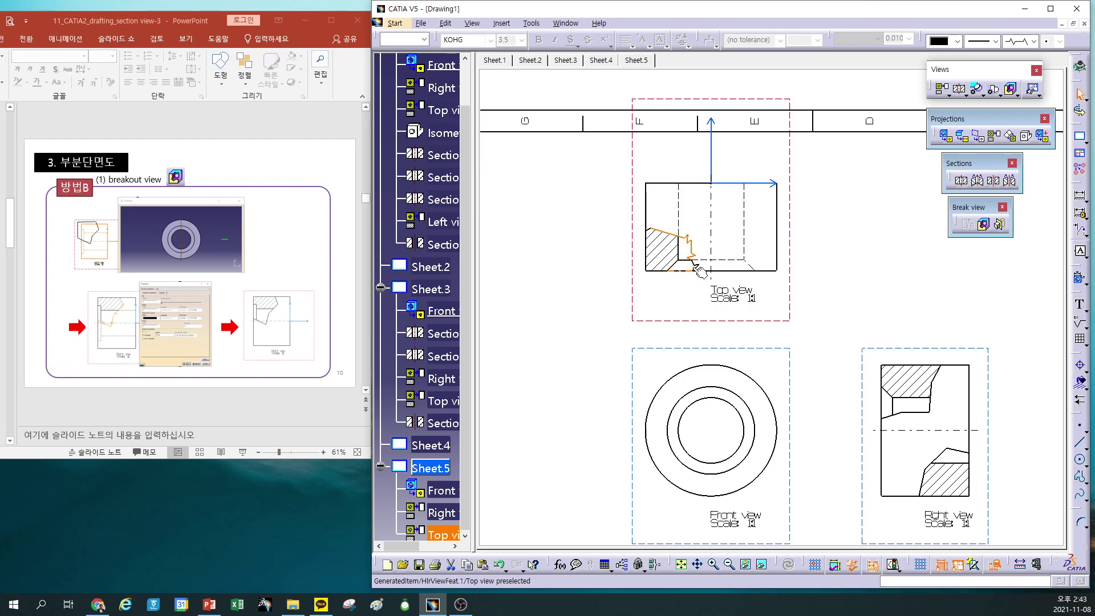
{"action": "left_click", "coordinate": [693, 262]}
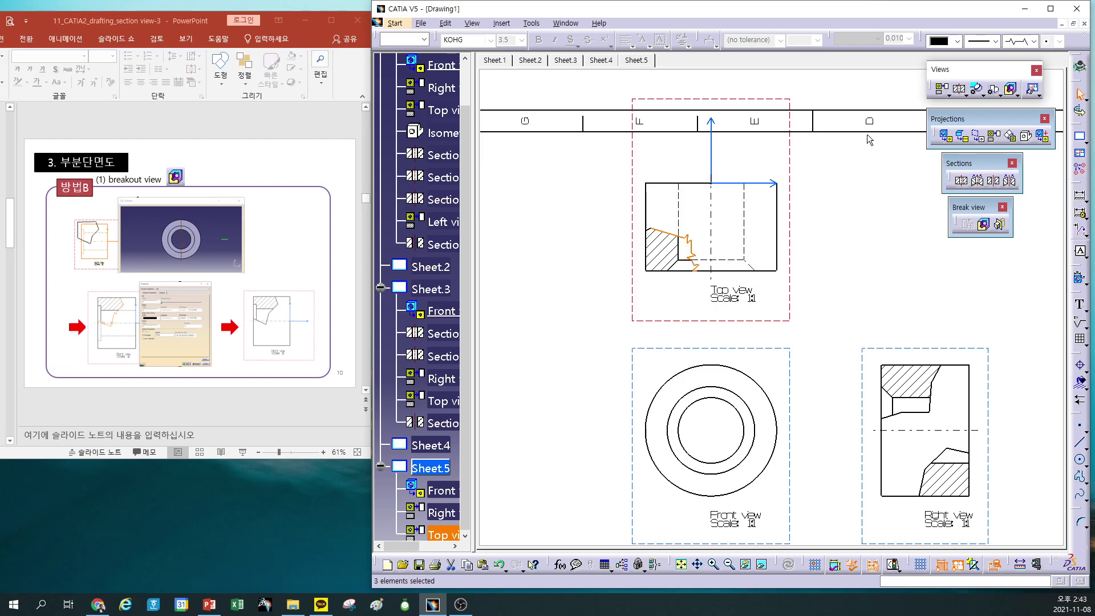
{"action": "left_click", "coordinate": [1033, 42]}
{"action": "scroll", "coordinate": [1074, 88], "scroll_direction": "up", "scroll_amount": 3}
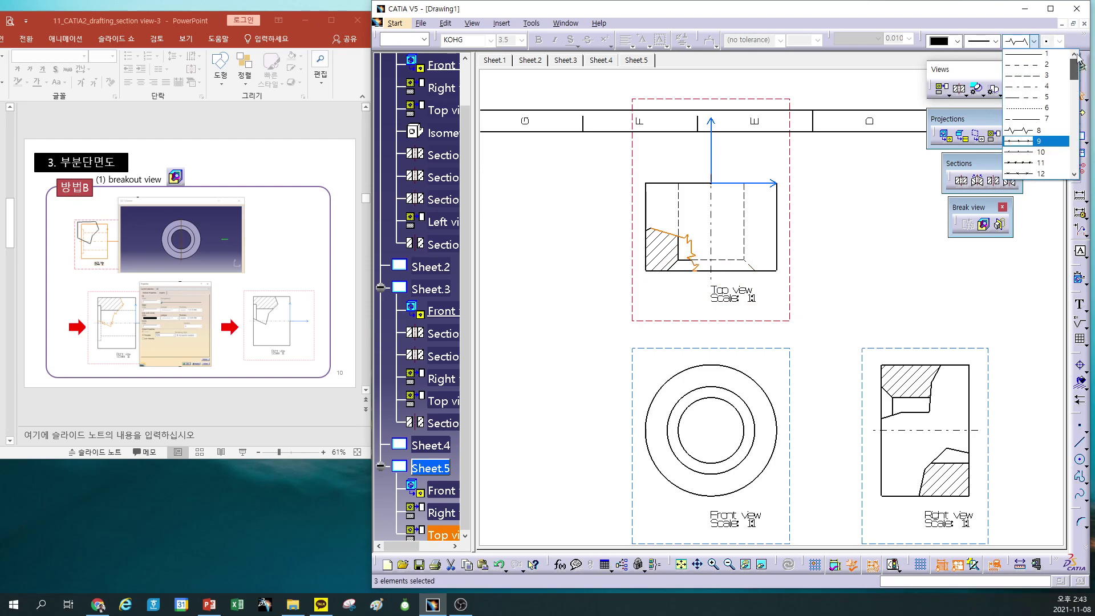
{"action": "left_click", "coordinate": [1027, 55]}
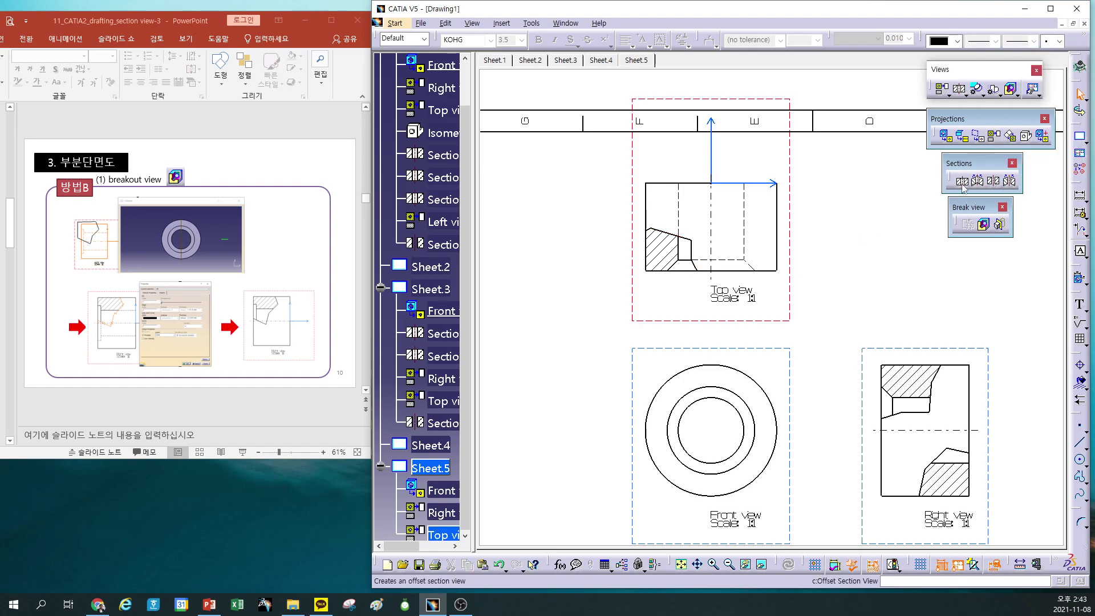
Create a second breakout view in the top view with a closed six-sided profile around its right upper part, keeping the default depth plane
{"action": "left_click", "coordinate": [984, 224]}
{"action": "left_click", "coordinate": [753, 167]}
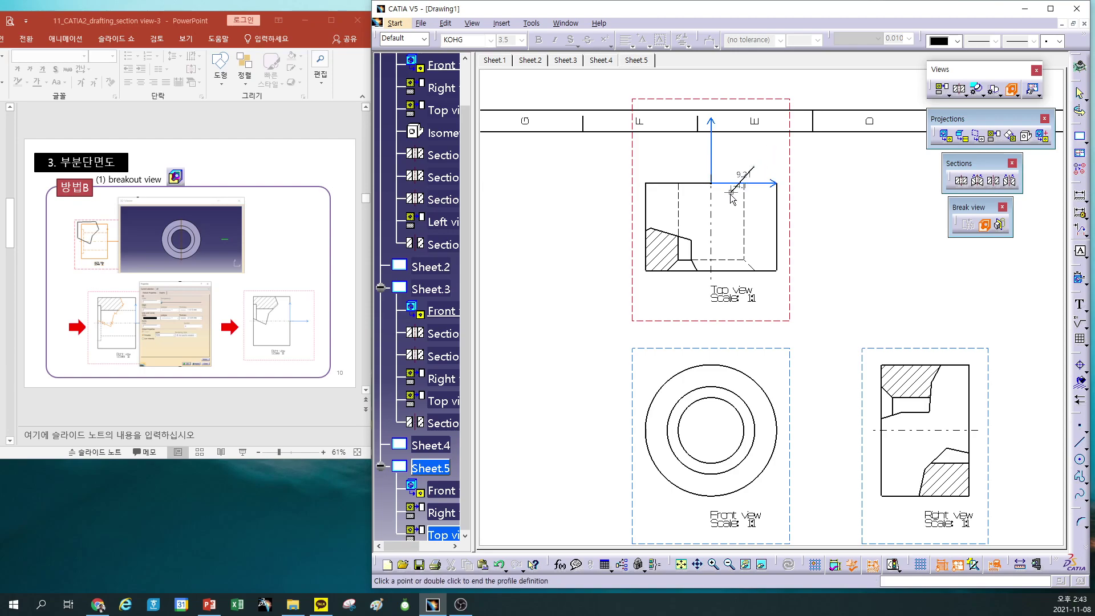
{"action": "left_click", "coordinate": [729, 199]}
{"action": "left_click", "coordinate": [731, 241]}
{"action": "left_click", "coordinate": [760, 245]}
{"action": "left_click", "coordinate": [811, 233]}
{"action": "left_click", "coordinate": [811, 171]}
{"action": "left_click", "coordinate": [754, 167]}
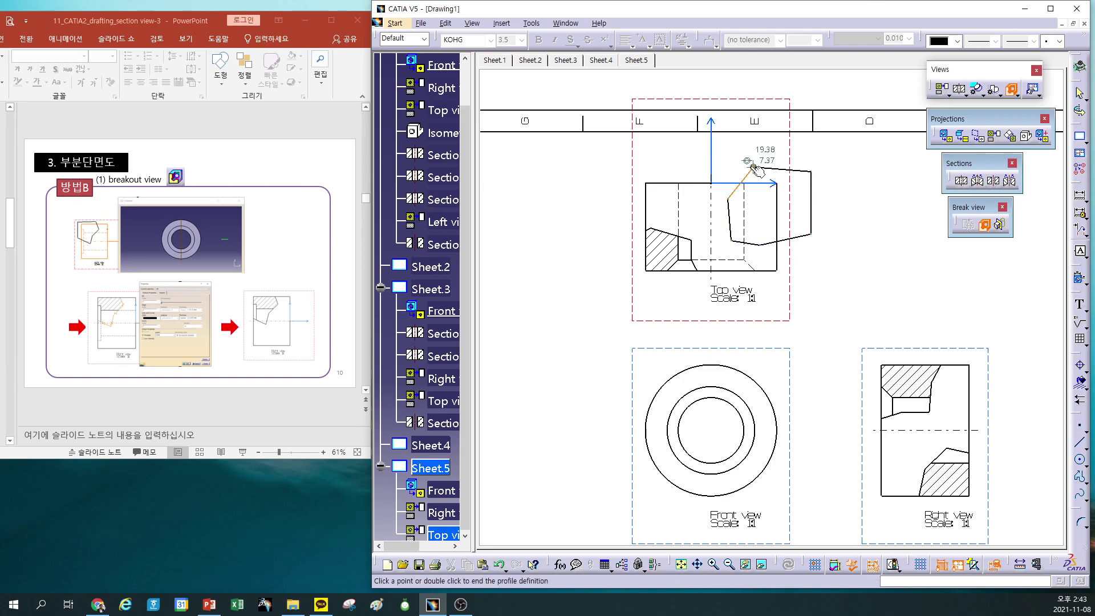
{"action": "key", "text": "Return"}
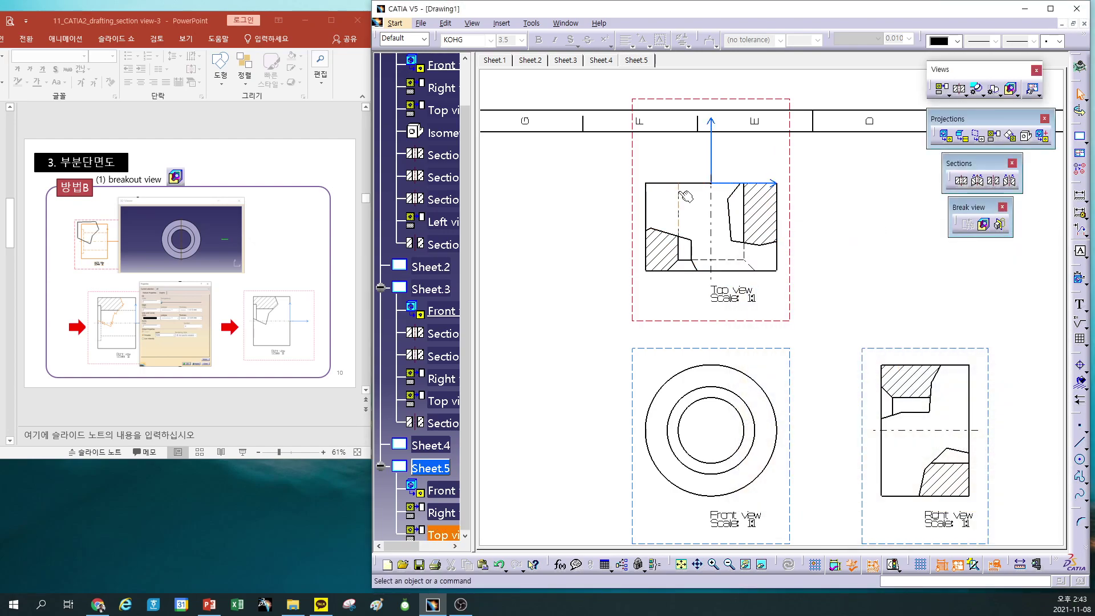
Turn off hidden lines in the top view's properties while keeping the axis display enabled
{"action": "left_click", "coordinate": [632, 177]}
{"action": "right_click", "coordinate": [633, 171]}
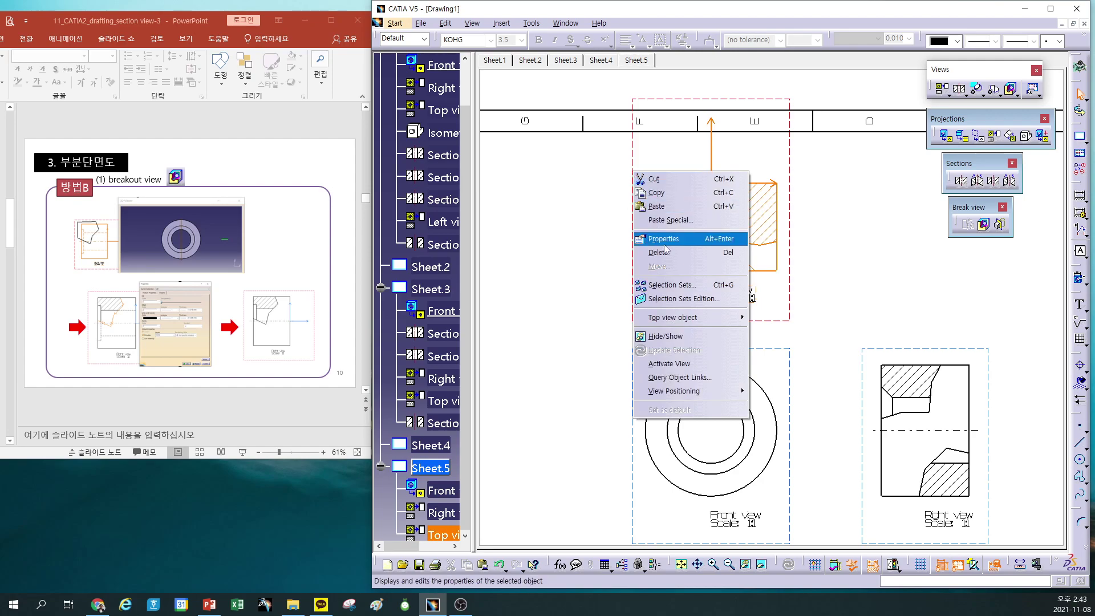
{"action": "left_click", "coordinate": [663, 239]}
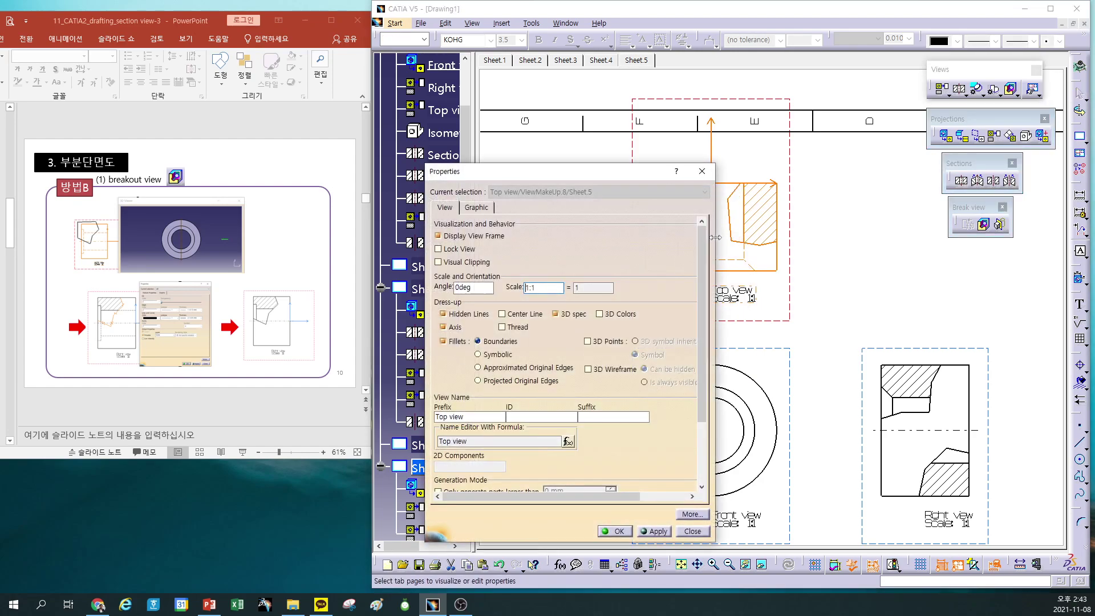
{"action": "left_click", "coordinate": [658, 531]}
{"action": "left_click", "coordinate": [615, 531]}
{"action": "left_click", "coordinate": [838, 331]}
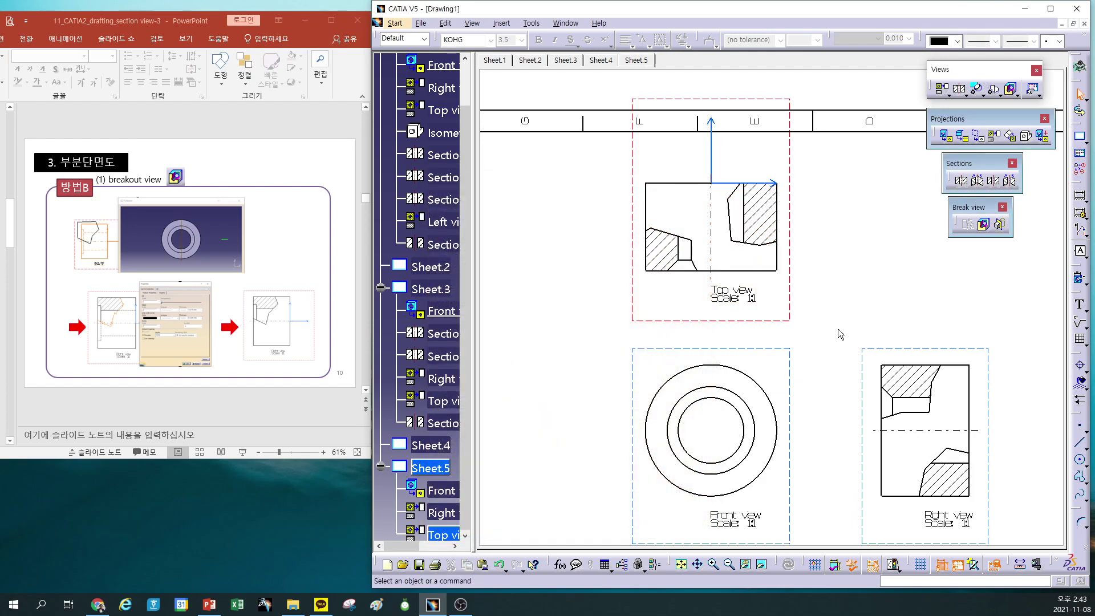
Activate the front view and create a breakout view with a closed five-sided profile over the ring's upper-left part, keeping the default depth plane
{"action": "mouse_move", "coordinate": [837, 329]}
{"action": "middle_mouse_down", "text": "ctrl"}
{"action": "mouse_move", "coordinate": [830, 349]}
{"action": "mouse_move", "coordinate": [845, 320]}
{"action": "mouse_move", "coordinate": [868, 331]}
{"action": "middle_mouse_up", "text": "ctrl"}
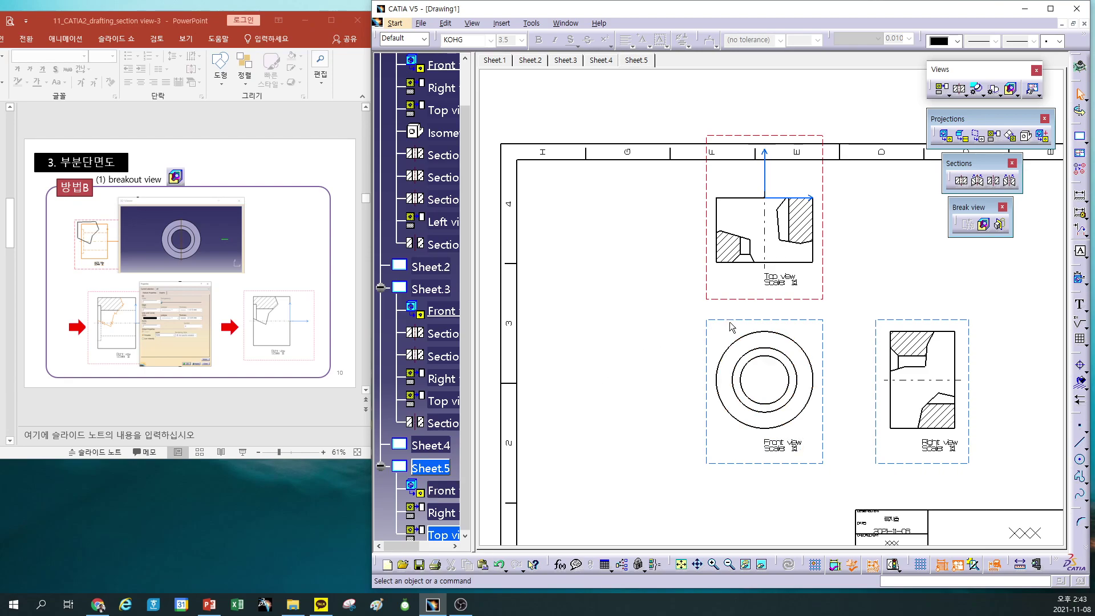
{"action": "double_click", "coordinate": [708, 319]}
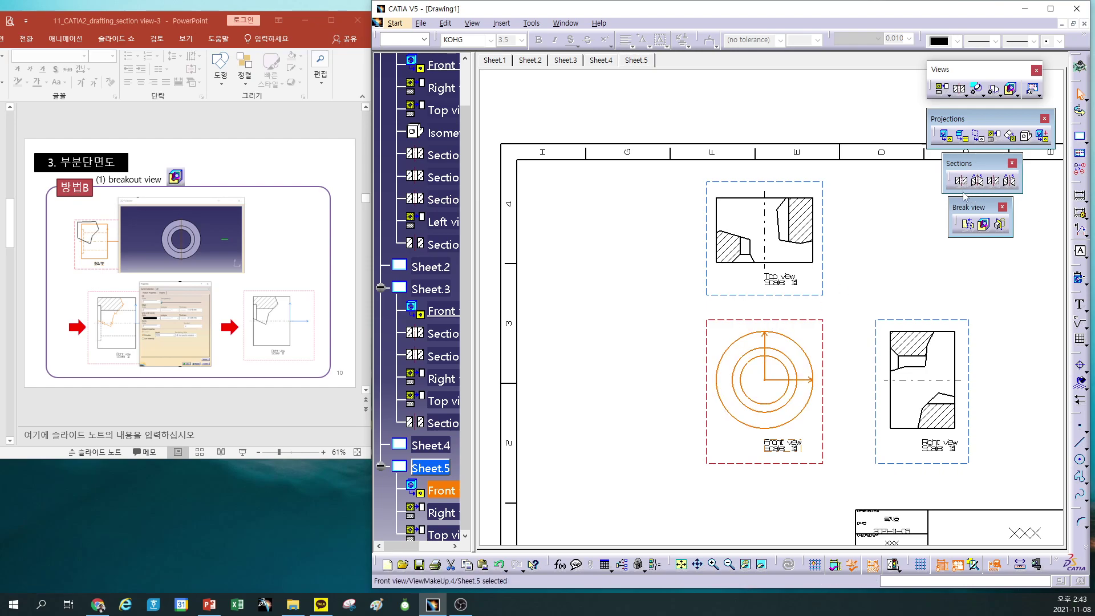
{"action": "left_click", "coordinate": [984, 224]}
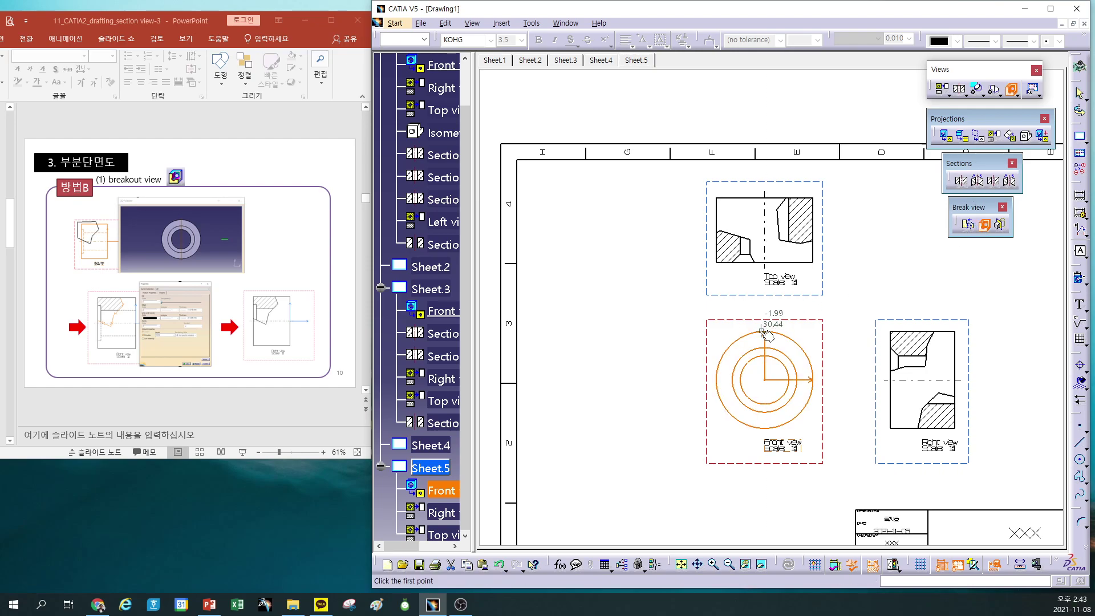
{"action": "left_click", "coordinate": [725, 331]}
{"action": "left_click", "coordinate": [694, 358]}
{"action": "left_click", "coordinate": [712, 402]}
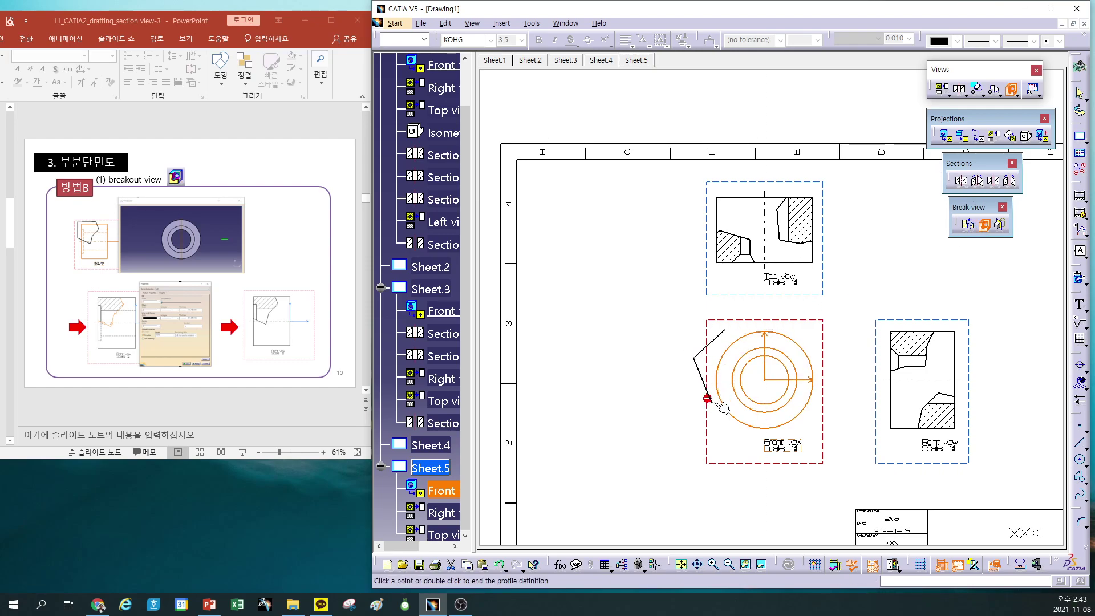
{"action": "left_click", "coordinate": [752, 384]}
{"action": "left_click", "coordinate": [752, 324]}
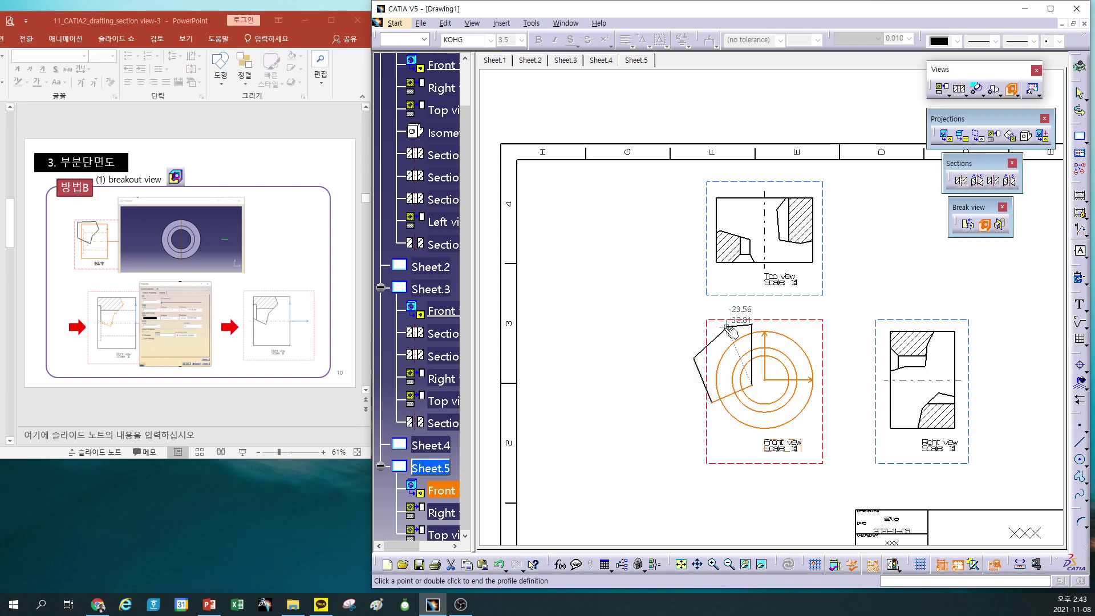
{"action": "left_click", "coordinate": [724, 331]}
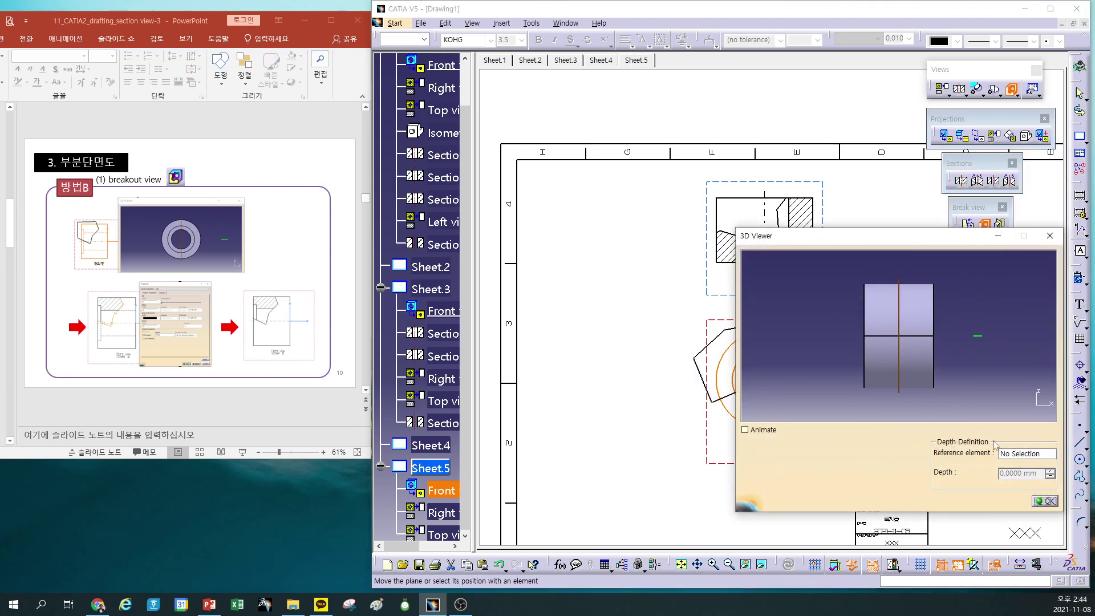
{"action": "left_click", "coordinate": [1038, 501]}
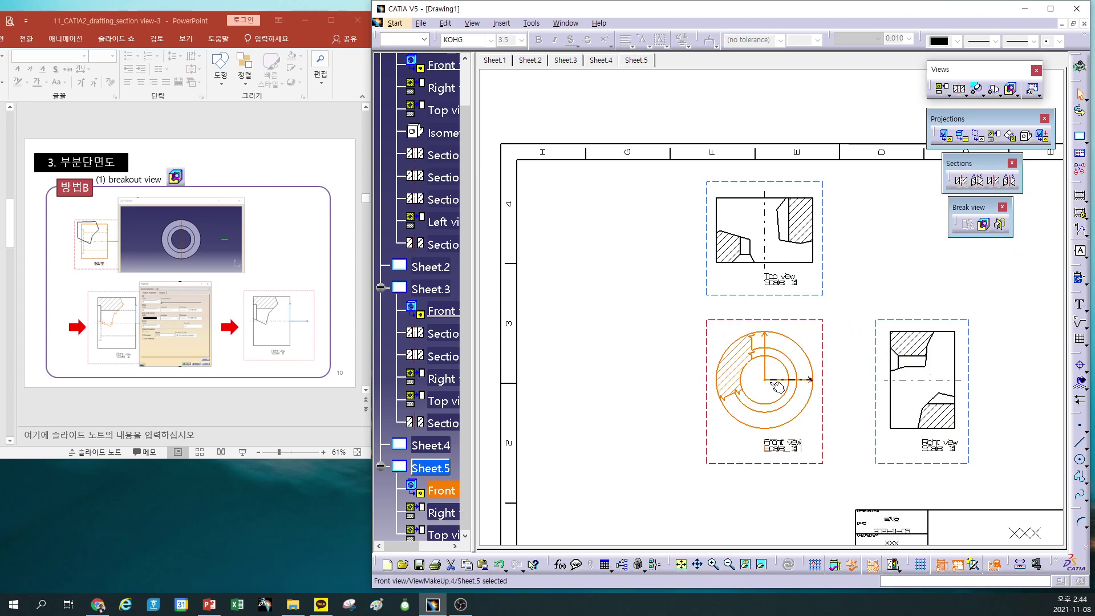
Change the front view's jagged outer and inner breakout boundary lines to a continuous line type
{"action": "left_click", "coordinate": [730, 404]}
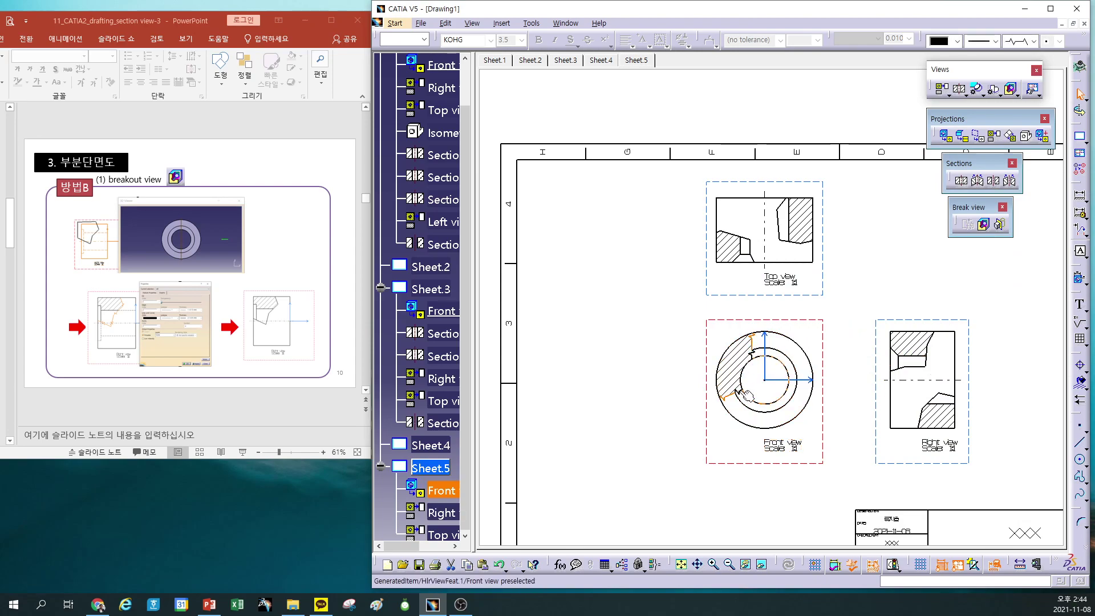
{"action": "left_click", "coordinate": [1034, 41]}
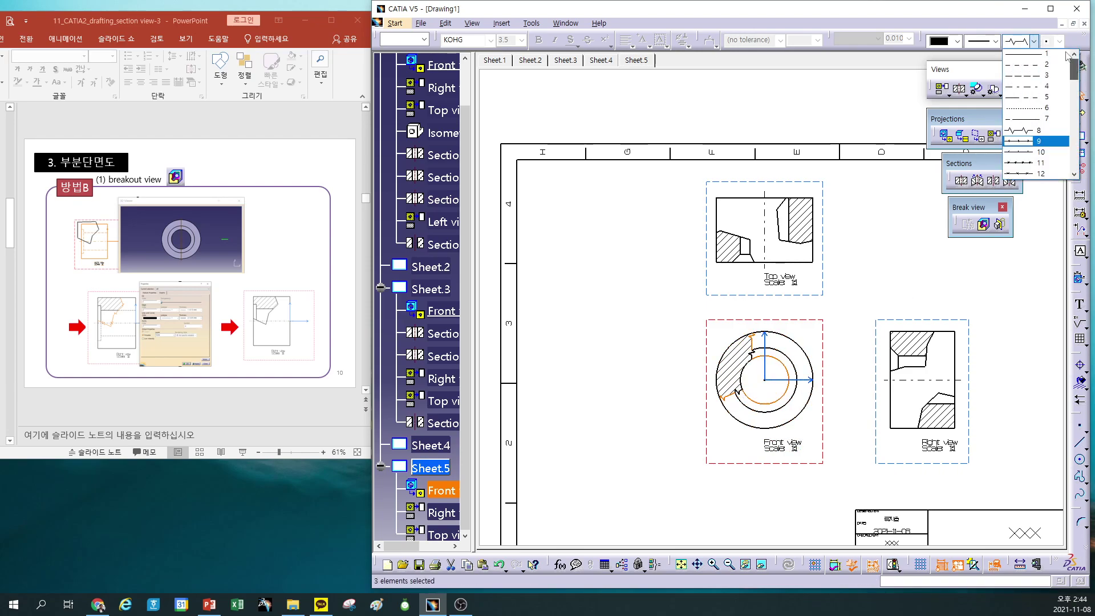
{"action": "scroll", "coordinate": [1077, 85], "scroll_direction": "up", "scroll_amount": 2}
{"action": "left_click", "coordinate": [1038, 65]}
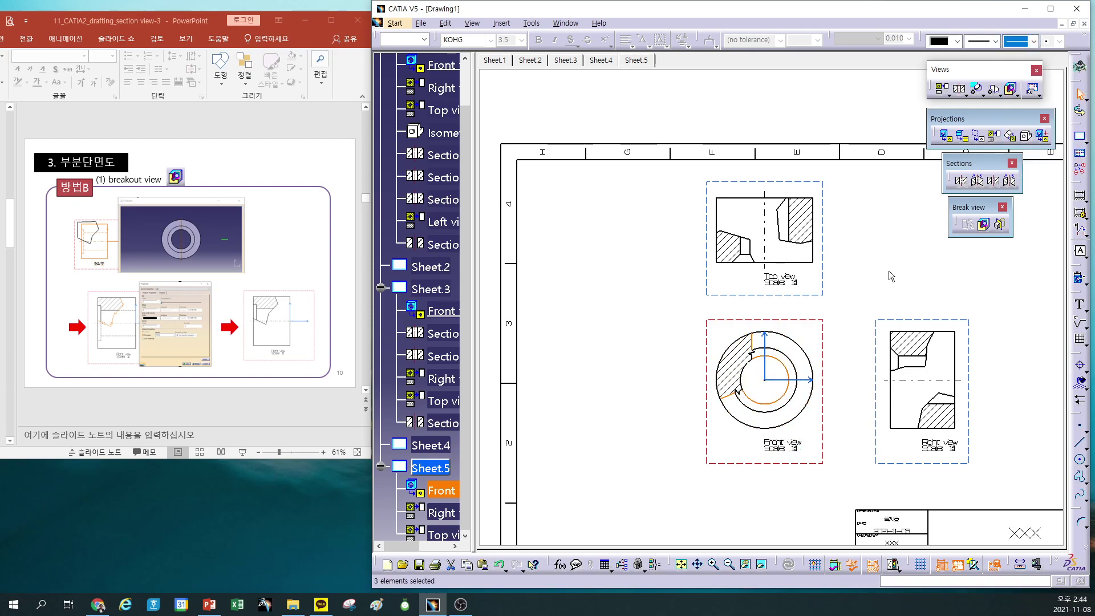
{"action": "left_click", "coordinate": [744, 396]}
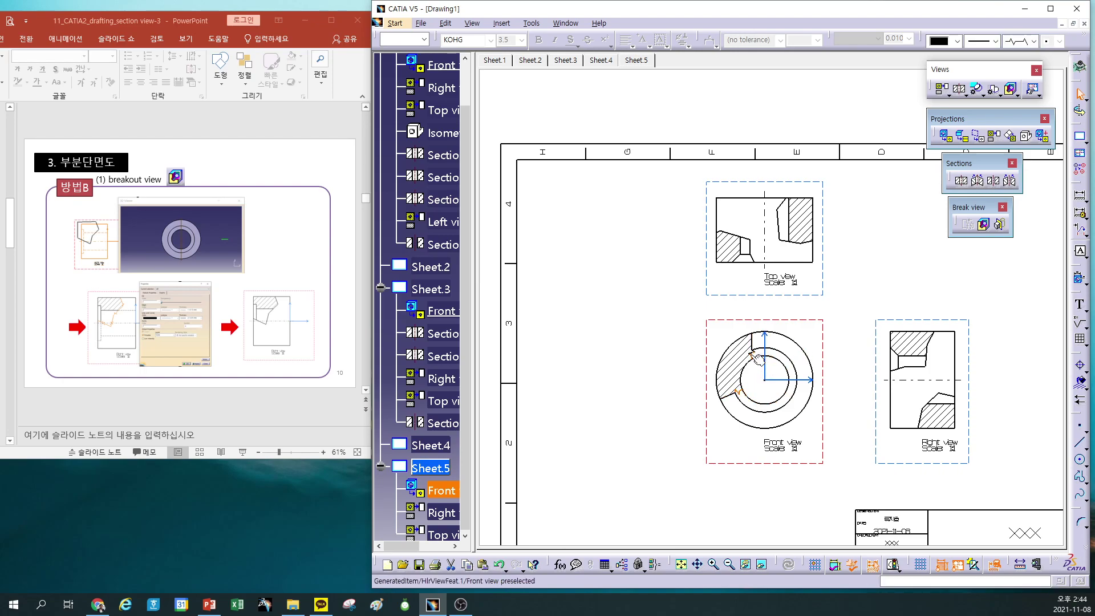
{"action": "left_click", "coordinate": [1033, 41]}
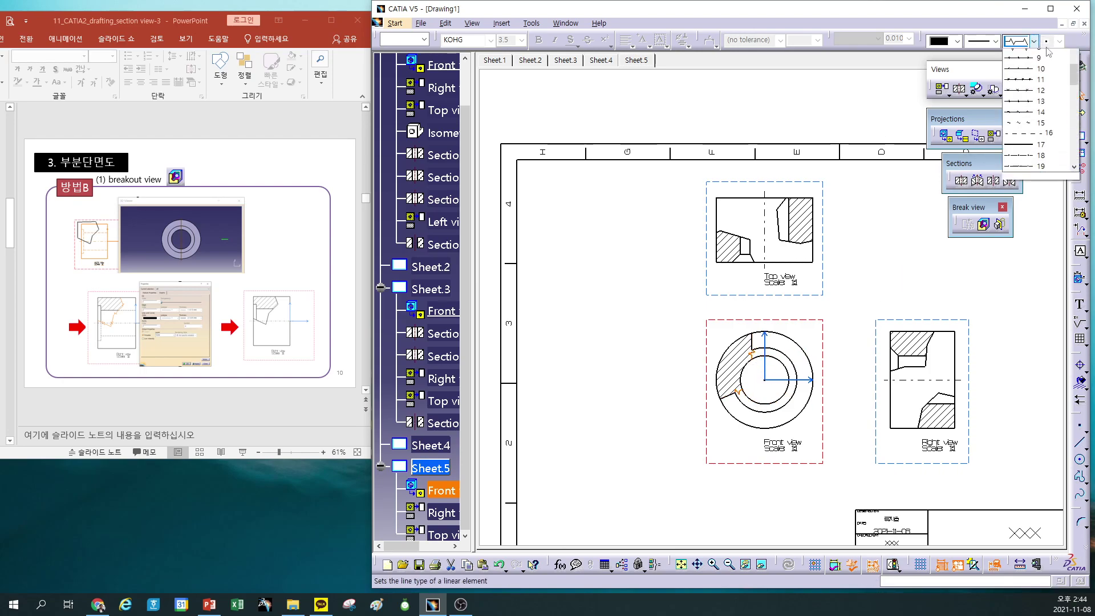
{"action": "left_click", "coordinate": [870, 273]}
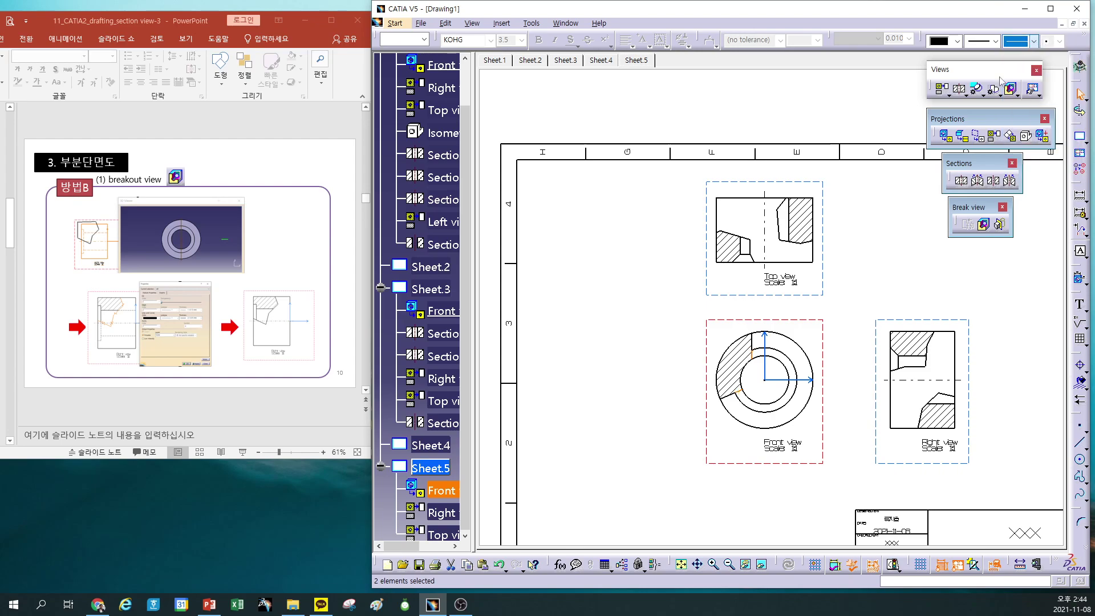
{"action": "mouse_move", "coordinate": [865, 301]}
{"action": "middle_mouse_down", "text": "ctrl"}
{"action": "mouse_move", "coordinate": [885, 261]}
{"action": "mouse_move", "coordinate": [824, 237]}
{"action": "mouse_move", "coordinate": [795, 302]}
{"action": "middle_mouse_up", "text": "ctrl"}
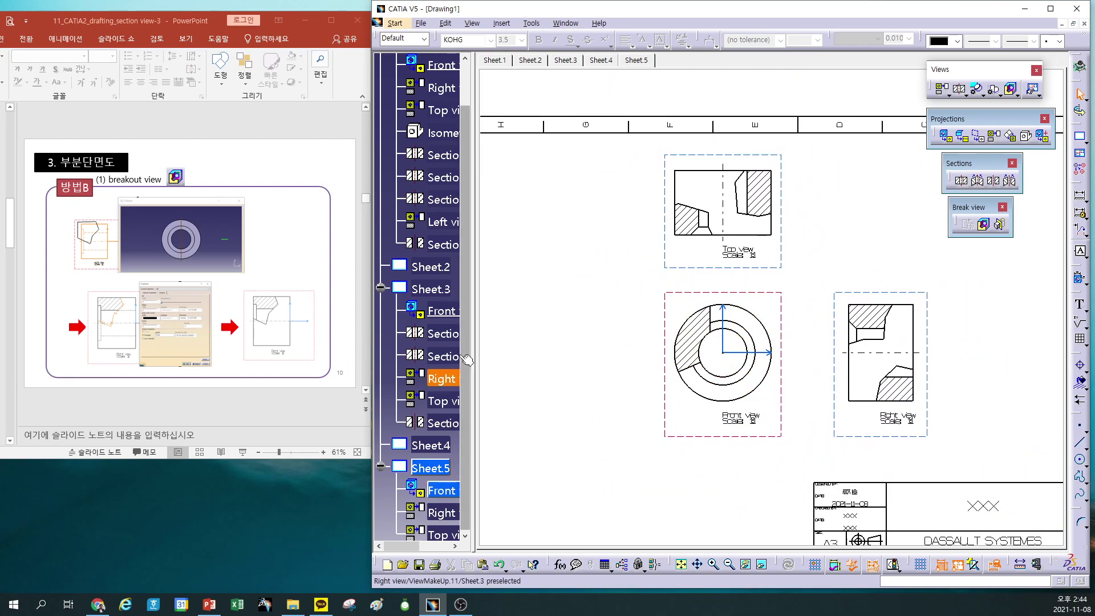
Advance the presentation to the "4. 계단단면도" slide and add two new sheets to the drawing
{"action": "scroll", "coordinate": [302, 237], "scroll_direction": "down", "scroll_amount": 1}
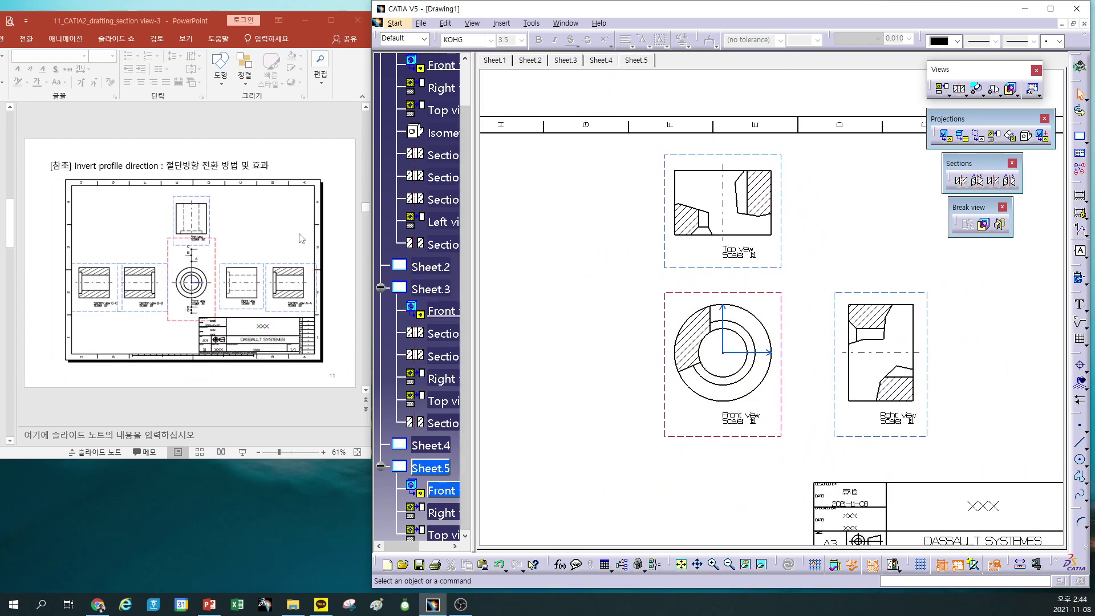
{"action": "scroll", "coordinate": [304, 239], "scroll_direction": "down", "scroll_amount": 1}
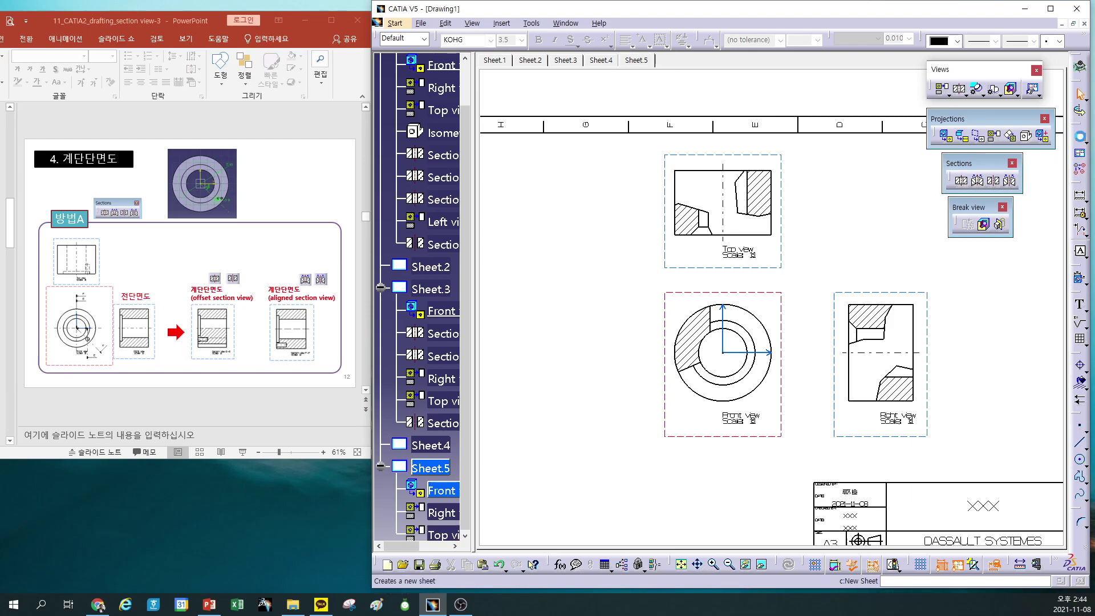
{"action": "left_click", "coordinate": [1080, 137]}
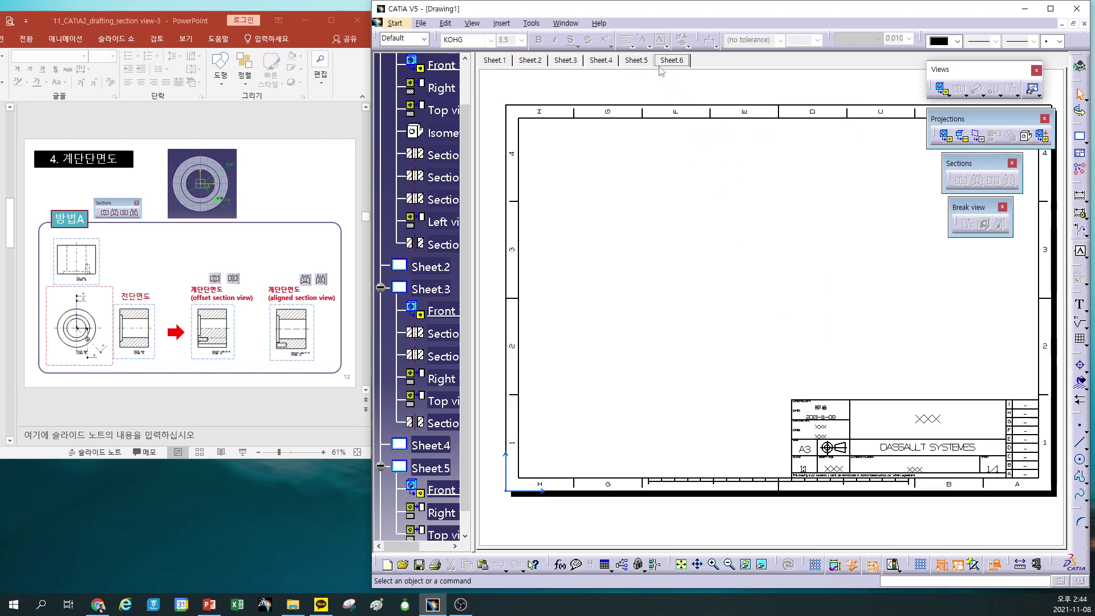
{"action": "left_click", "coordinate": [644, 66]}
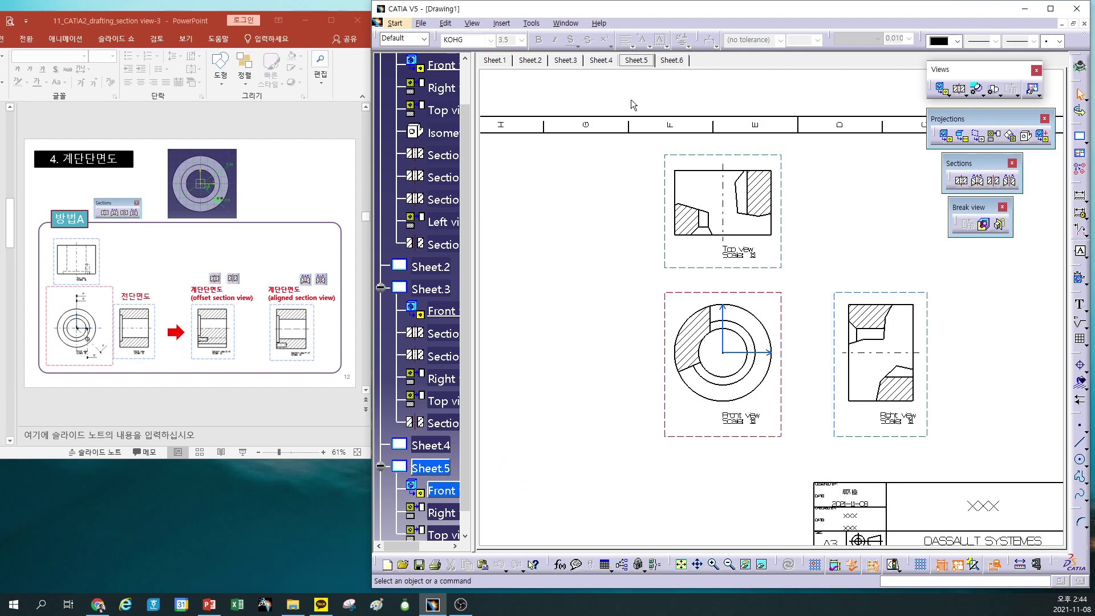
{"action": "left_click", "coordinate": [1079, 136]}
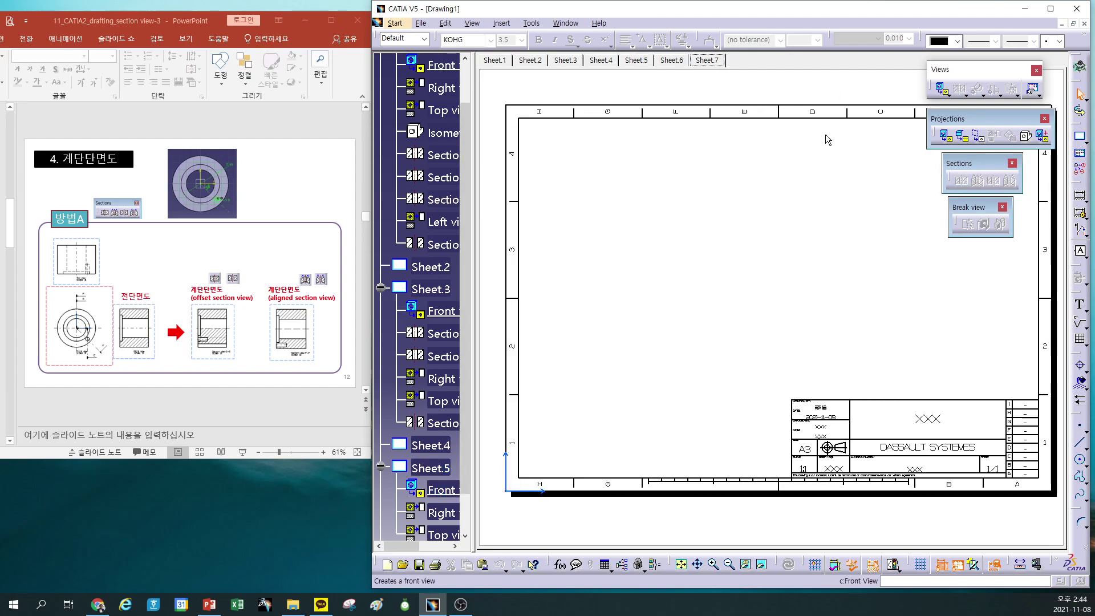
Switch to PowerPoint and maximize its window to examine the offset and aligned section view examples
{"action": "left_click", "coordinate": [294, 191]}
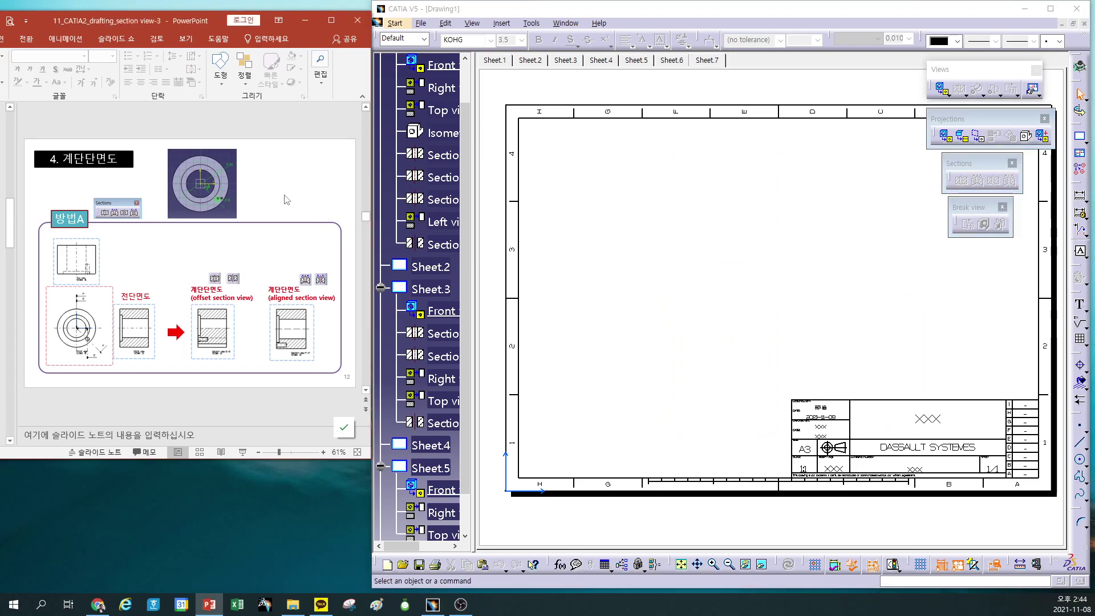
{"action": "left_click", "coordinate": [325, 18]}
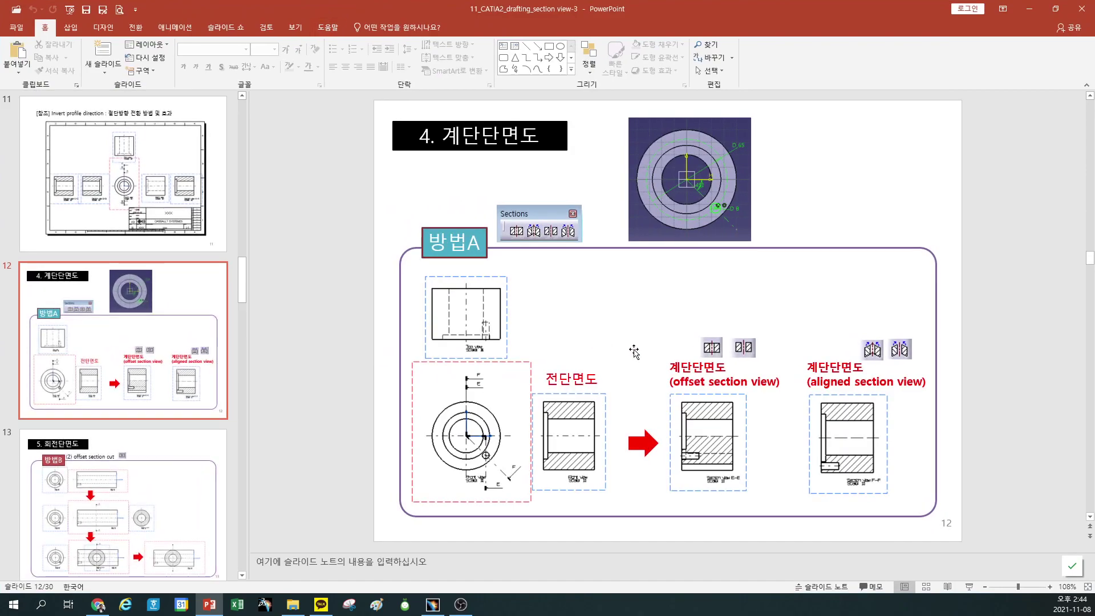
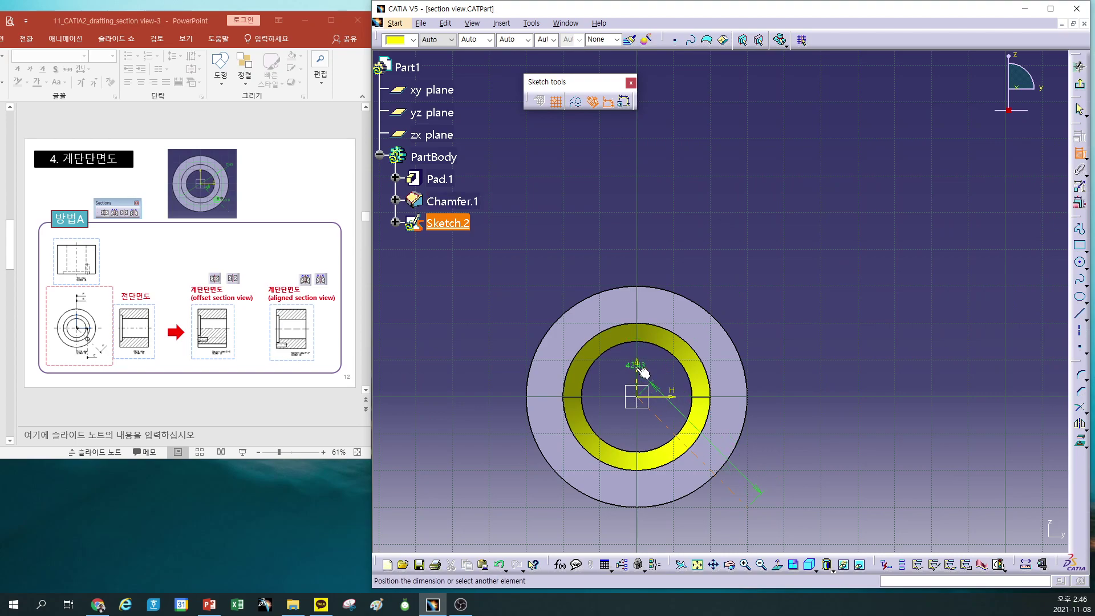
Dimension the angle between the vertical axis and the slanted construction line outside the ring, and show the sketch fitted and face-on
{"action": "left_click", "coordinate": [793, 331]}
{"action": "mouse_move", "coordinate": [865, 497]}
{"action": "middle_mouse_down"}
{"action": "mouse_move", "coordinate": [874, 403]}
{"action": "mouse_move", "coordinate": [875, 434]}
{"action": "middle_mouse_up"}
{"action": "left_click", "coordinate": [697, 564]}
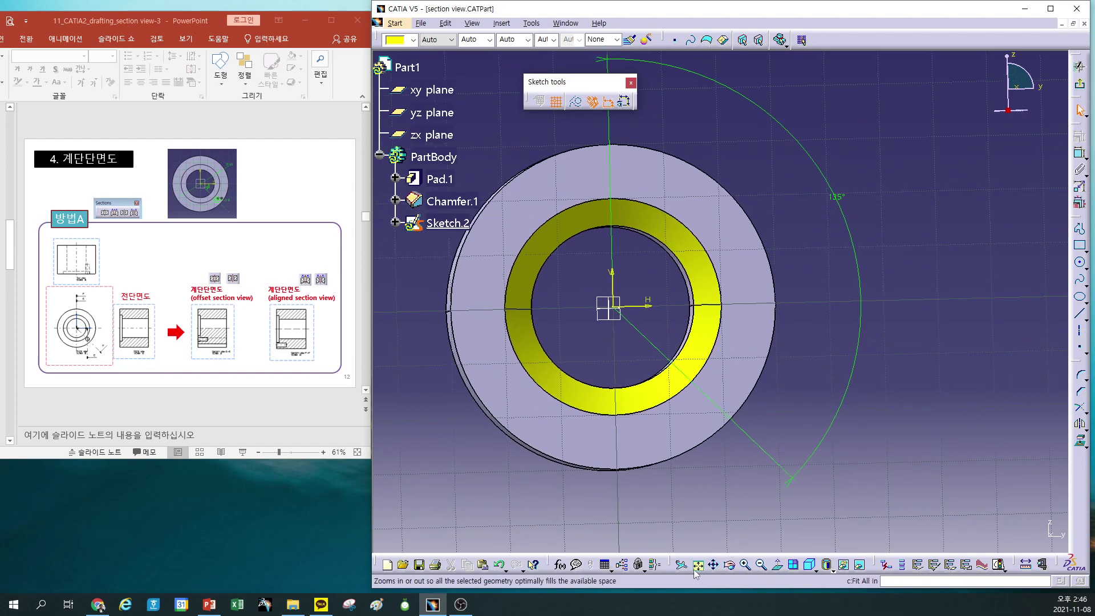
{"action": "left_click", "coordinate": [778, 565]}
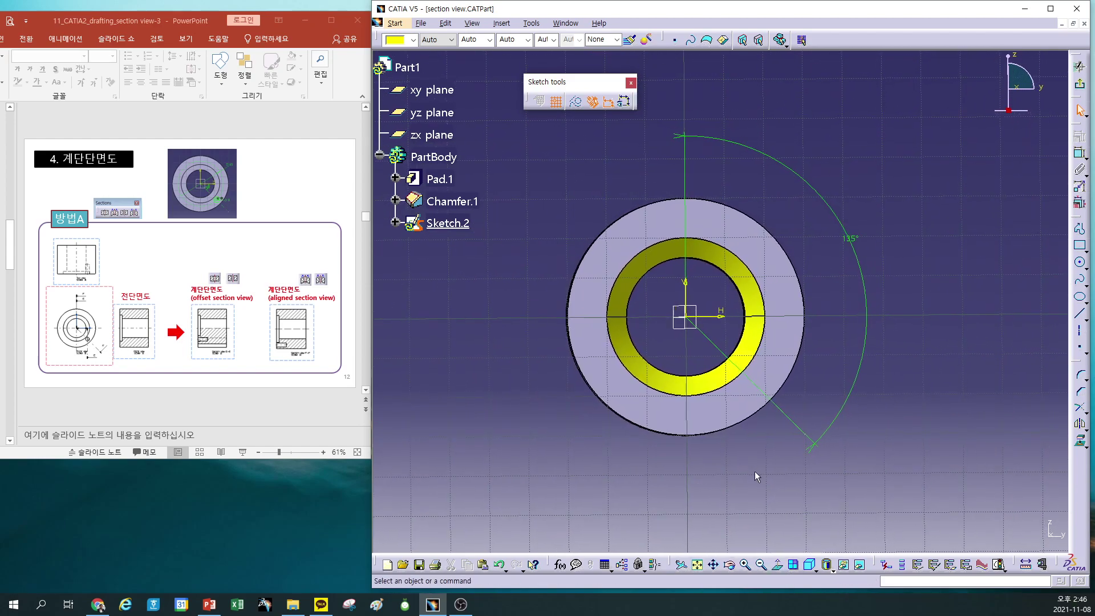
{"action": "middle_click_drag", "start_coordinate": [746, 464], "coordinate": [868, 422]}
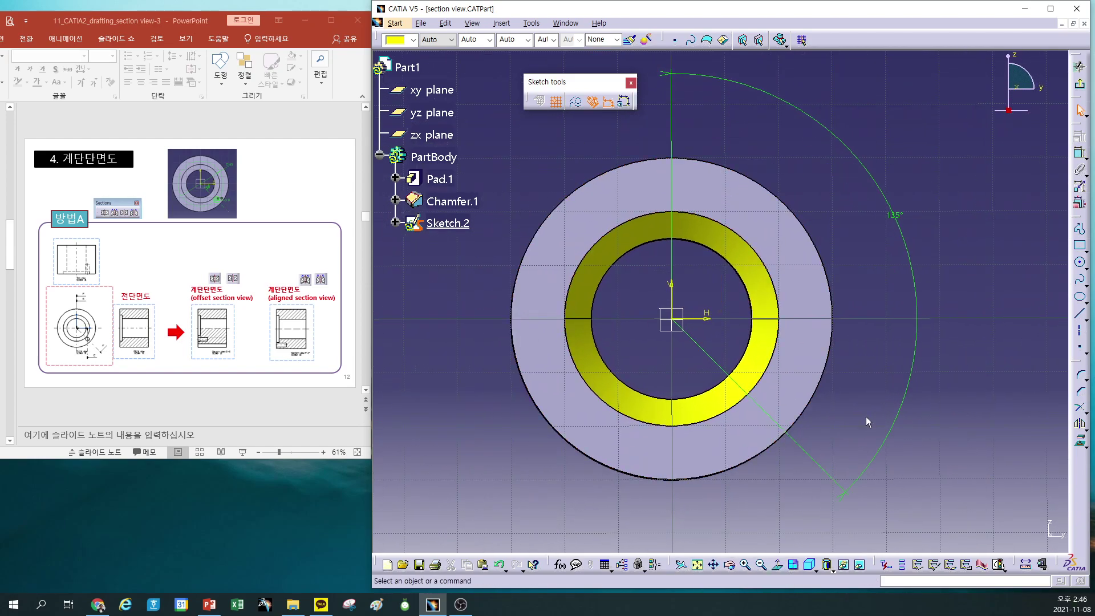
Sketch a circle about 22.36 mm in radius centred on the sketch origin, between the chamfer edge and the ring's outer edge
{"action": "left_click", "coordinate": [1080, 263]}
{"action": "left_click", "coordinate": [672, 318]}
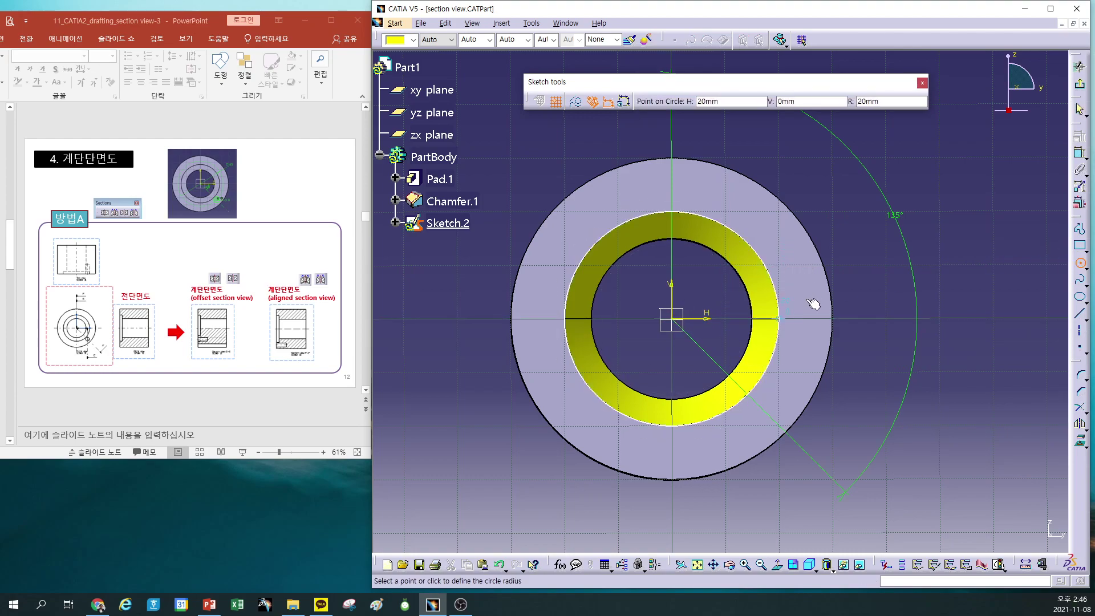
{"action": "left_click", "coordinate": [795, 367]}
Set the new circle's radius to 25 mm and convert the circle to a construction element
{"action": "left_click", "coordinate": [1080, 152]}
{"action": "left_click", "coordinate": [759, 233]}
{"action": "left_click", "coordinate": [825, 176]}
{"action": "double_click", "coordinate": [827, 174]}
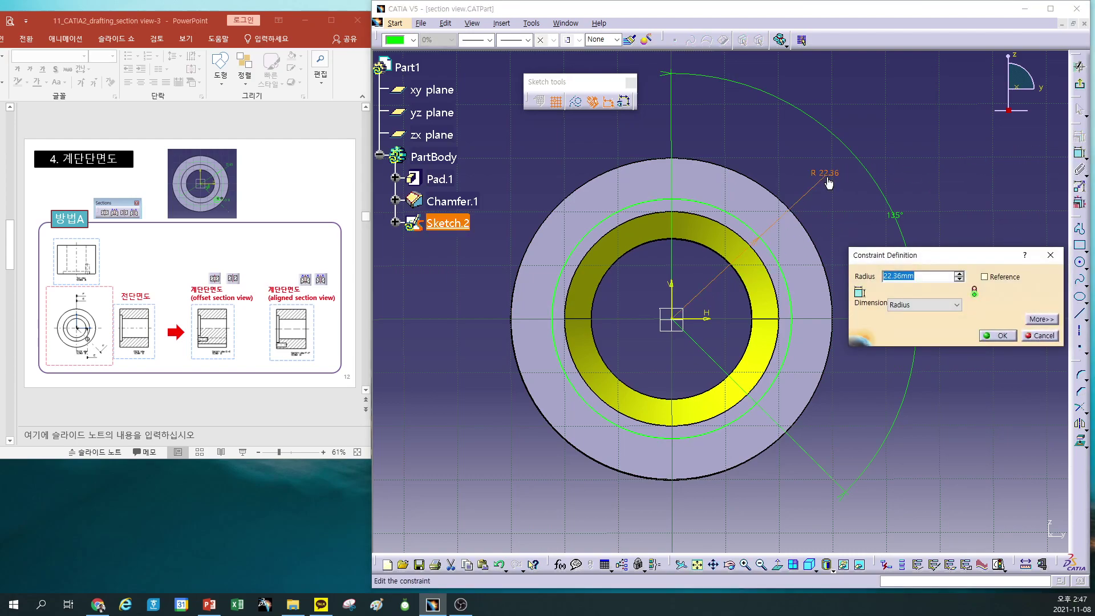
{"action": "type", "text": "25"}
{"action": "key", "text": "Return"}
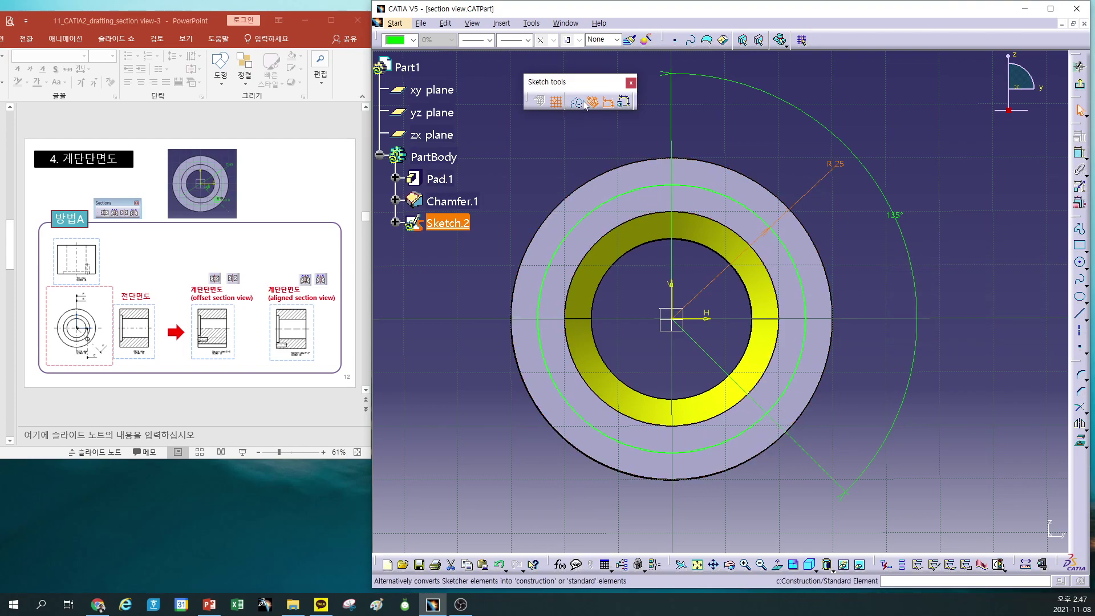
{"action": "left_click", "coordinate": [724, 195]}
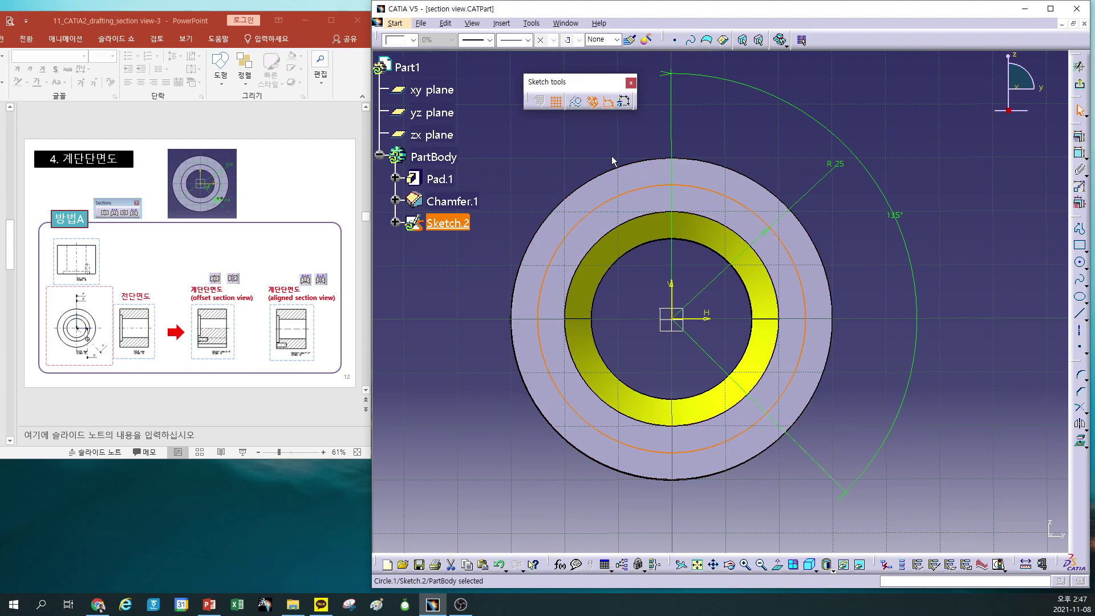
{"action": "left_click", "coordinate": [576, 107]}
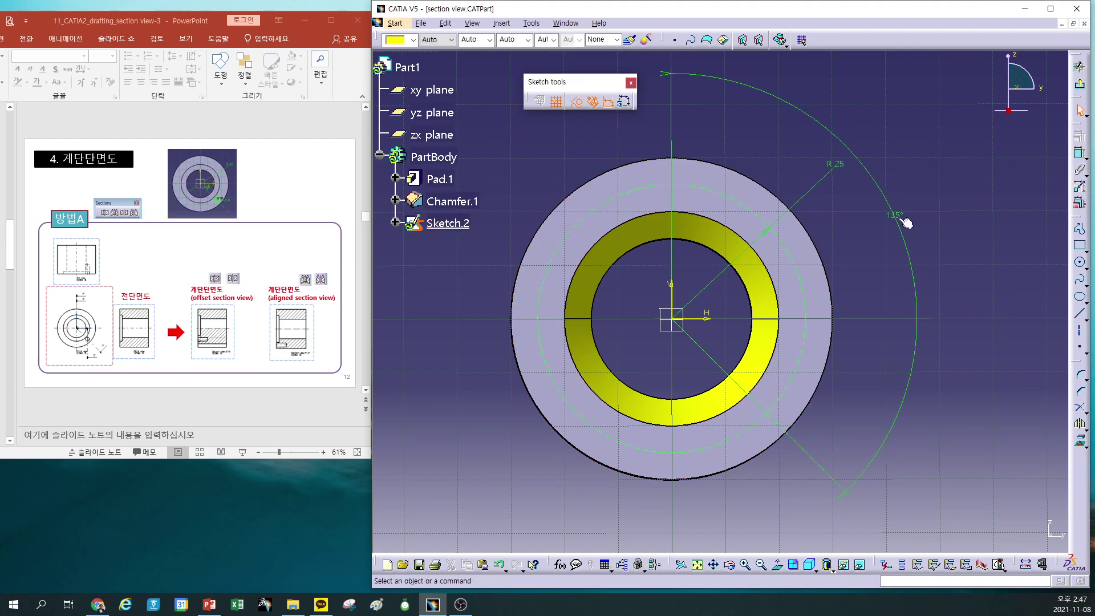
Sketch a small circle about 2.14 mm in radius centred where the slanted construction line crosses the construction circle
{"action": "middle_click_drag", "start_coordinate": [899, 226], "coordinate": [838, 237]}
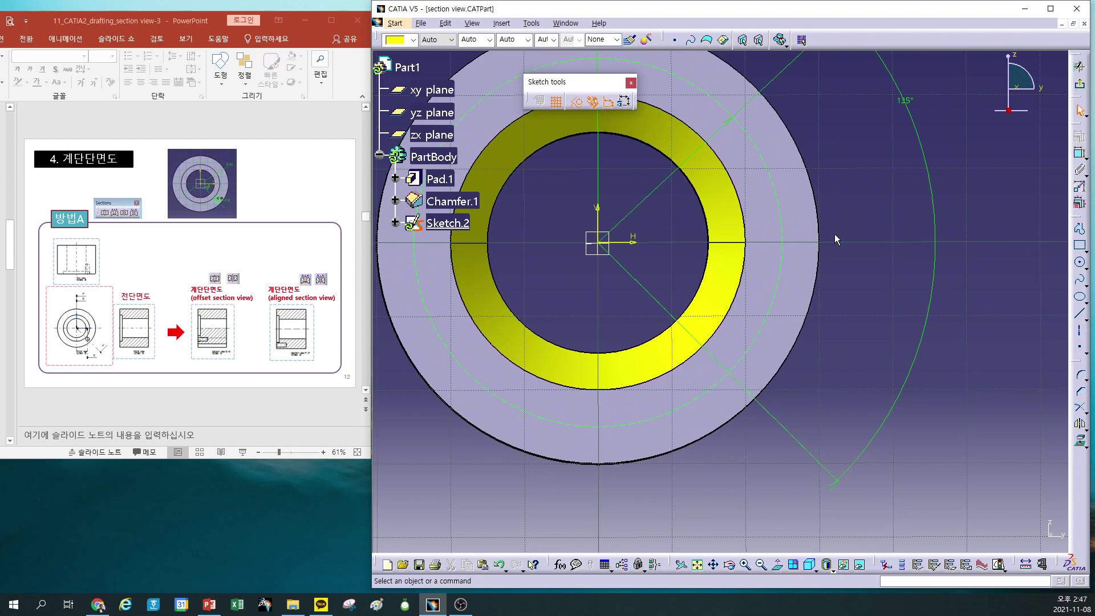
{"action": "left_click", "coordinate": [1080, 263]}
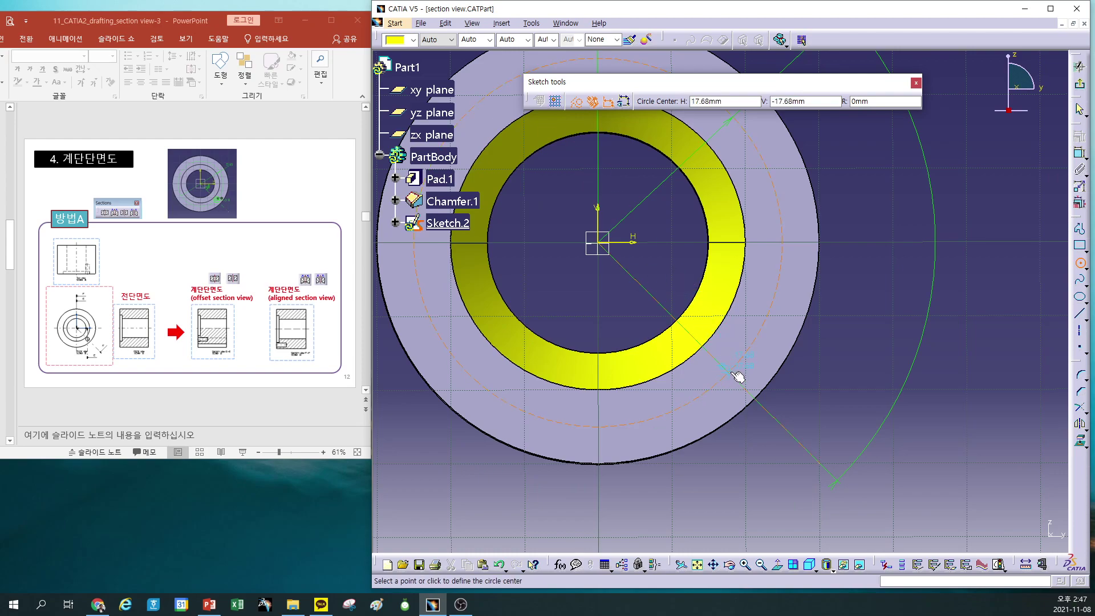
{"action": "left_click", "coordinate": [744, 371]}
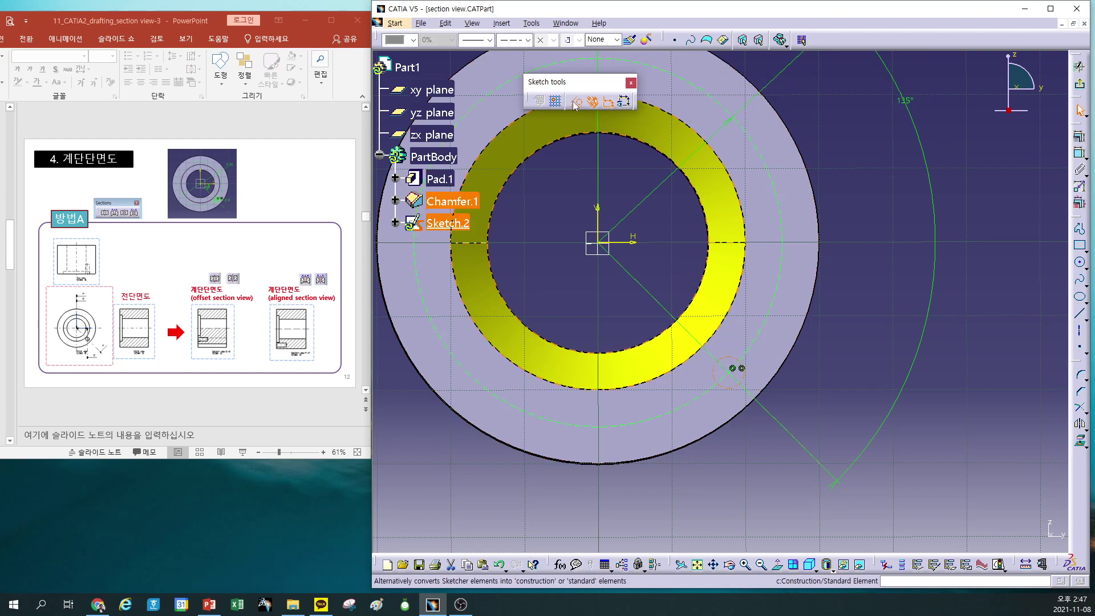
Dimension the small circle's radius as 3 mm
{"action": "left_click", "coordinate": [1080, 152]}
{"action": "left_click", "coordinate": [740, 362]}
{"action": "left_click", "coordinate": [822, 376]}
{"action": "double_click", "coordinate": [824, 370]}
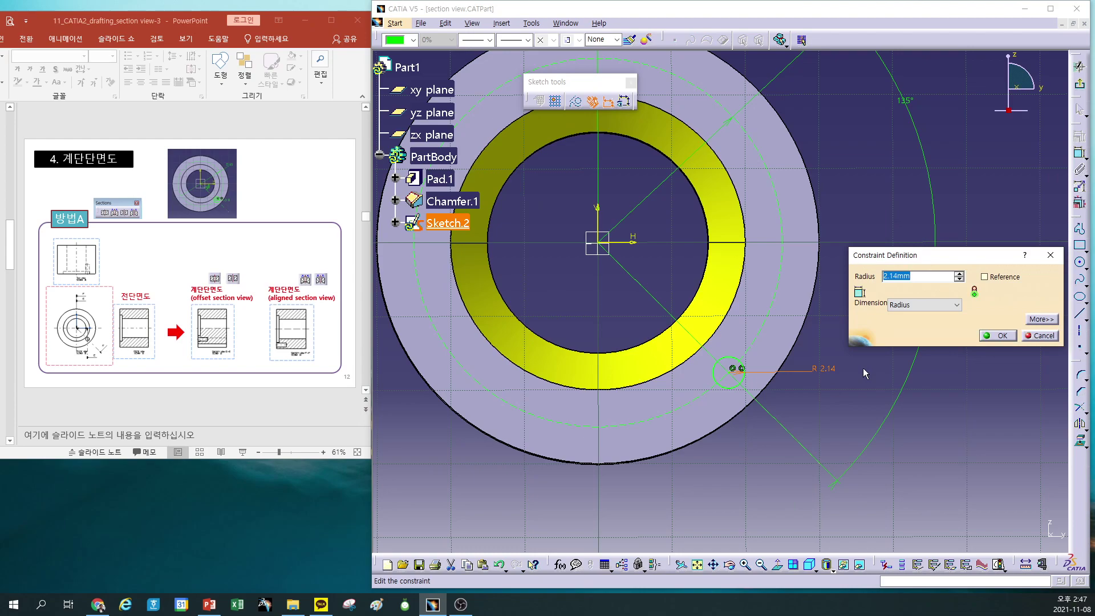
{"action": "type", "text": "3"}
{"action": "key", "text": "Return"}
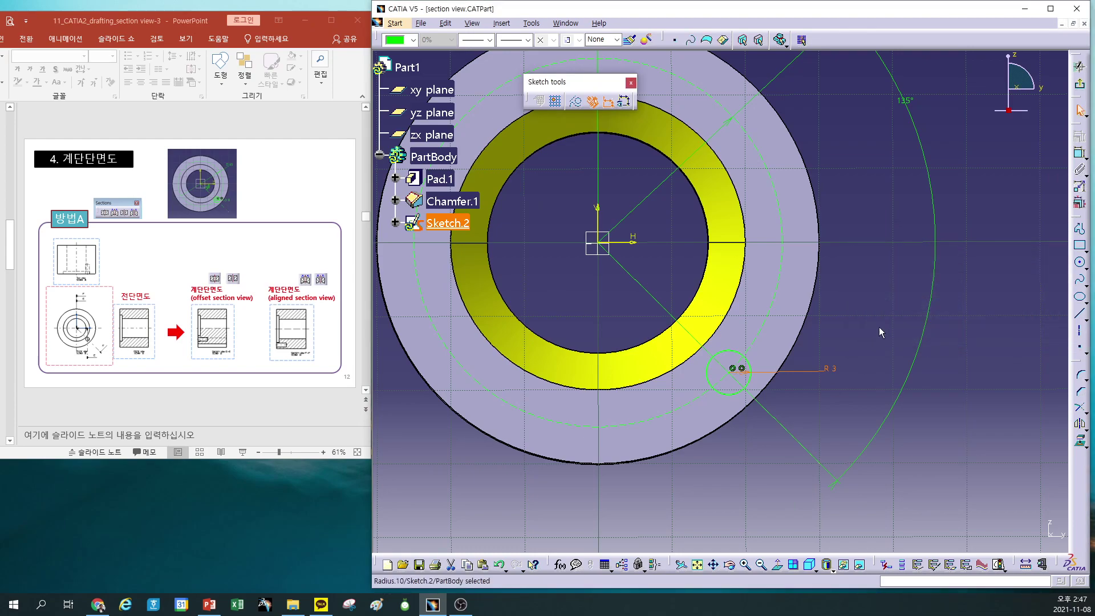
{"action": "left_click", "coordinate": [889, 310]}
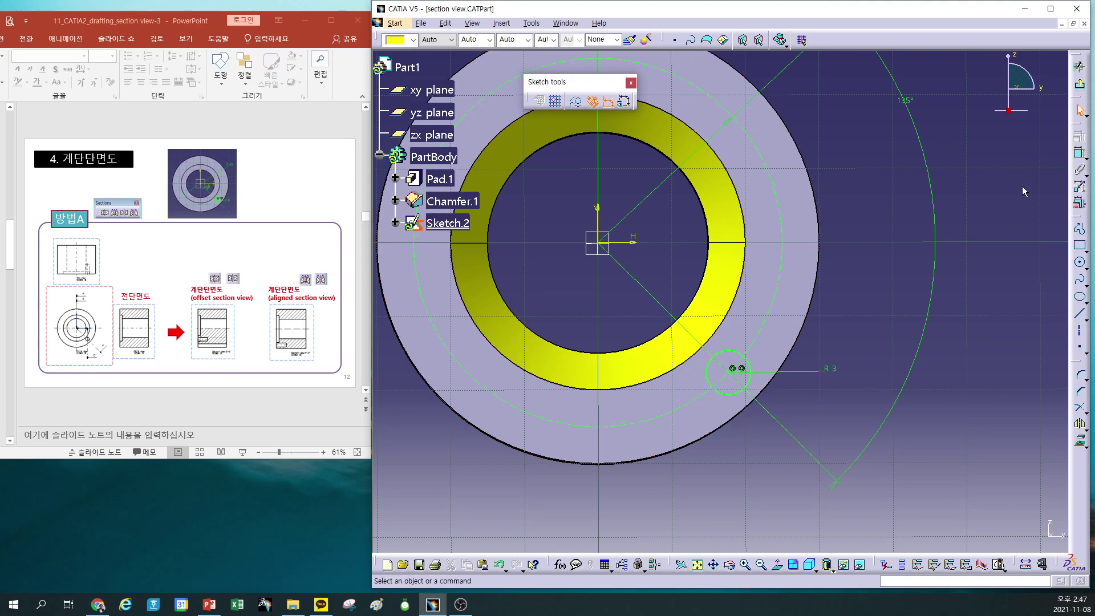
Finish the sketch and cut the small circle into the ring's face as a 20 mm deep pocket
{"action": "left_click", "coordinate": [1080, 84]}
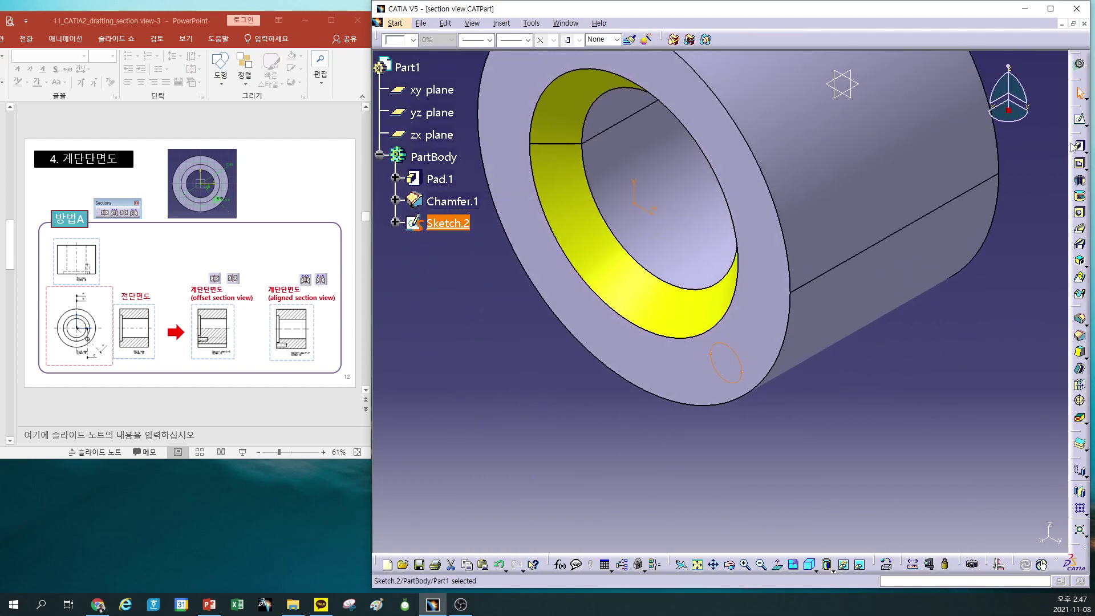
{"action": "left_click", "coordinate": [1080, 165]}
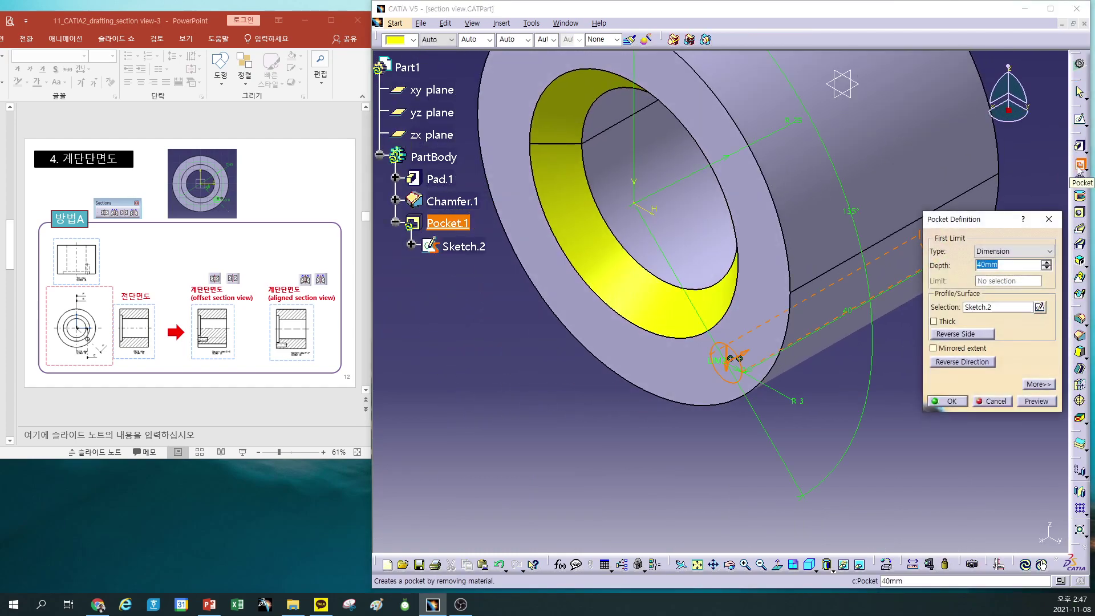
{"action": "type", "text": "20"}
{"action": "key", "text": "Return"}
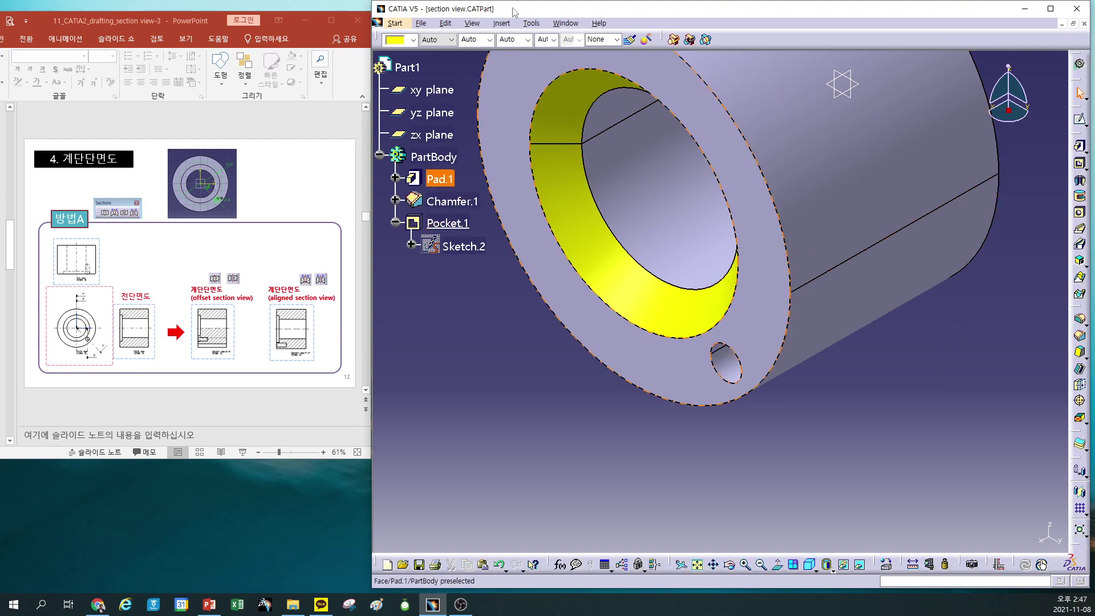
Switch to Drawing1 and update the front view on Sheet.7 with the part's new hole
{"action": "left_click", "coordinate": [566, 23]}
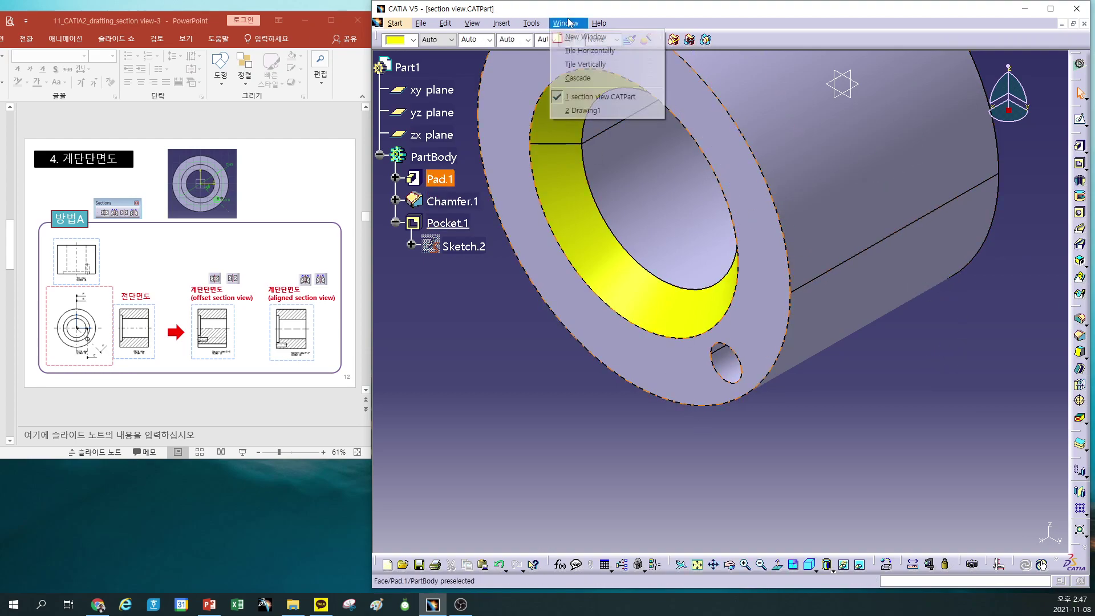
{"action": "left_click", "coordinate": [598, 110]}
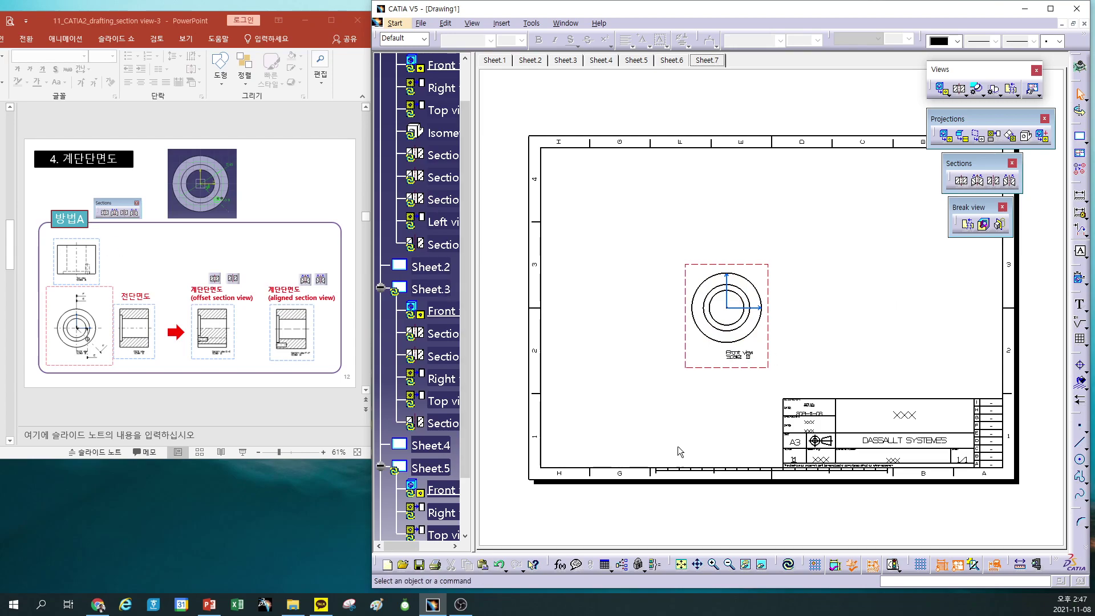
{"action": "left_click", "coordinate": [725, 381]}
{"action": "scroll", "coordinate": [770, 336], "scroll_direction": "up", "scroll_amount": 5}
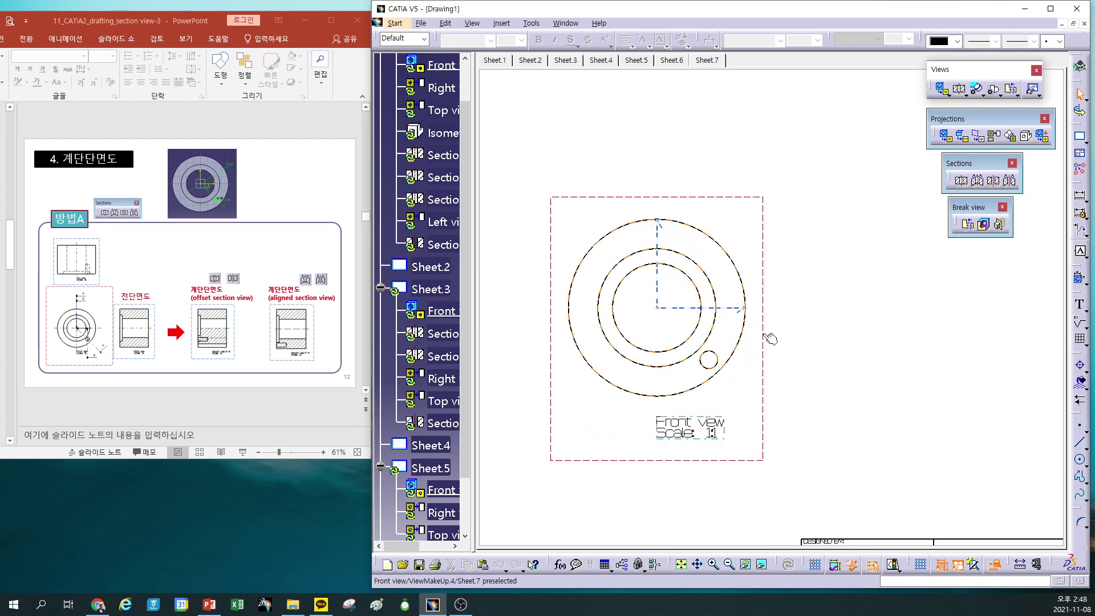
Turn on the center lines in the front view's properties
{"action": "right_click", "coordinate": [767, 335]}
{"action": "left_click", "coordinate": [792, 400]}
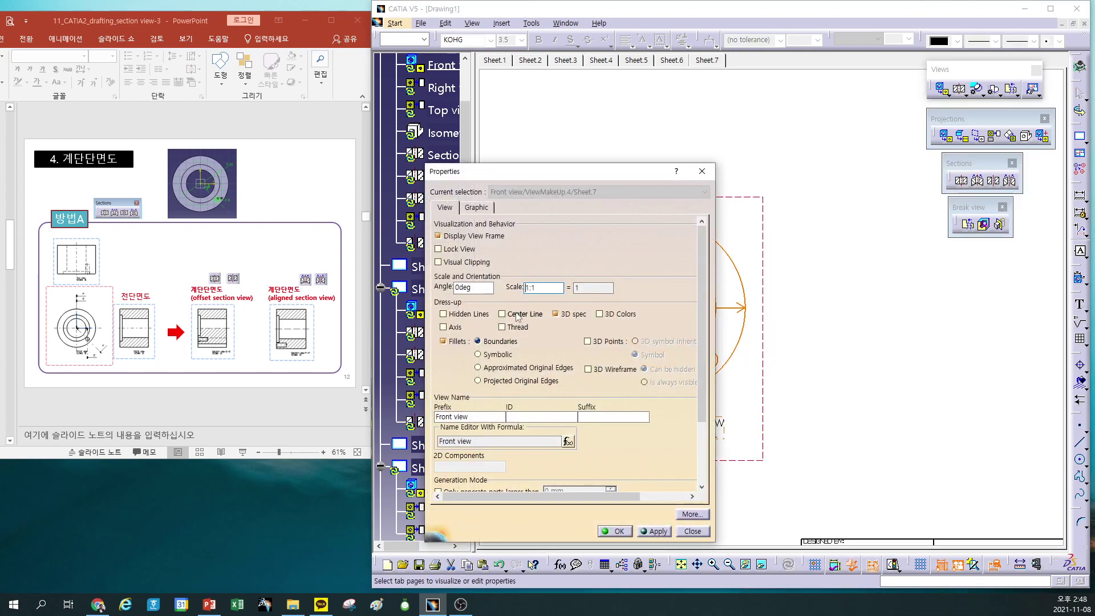
{"action": "left_click", "coordinate": [656, 531]}
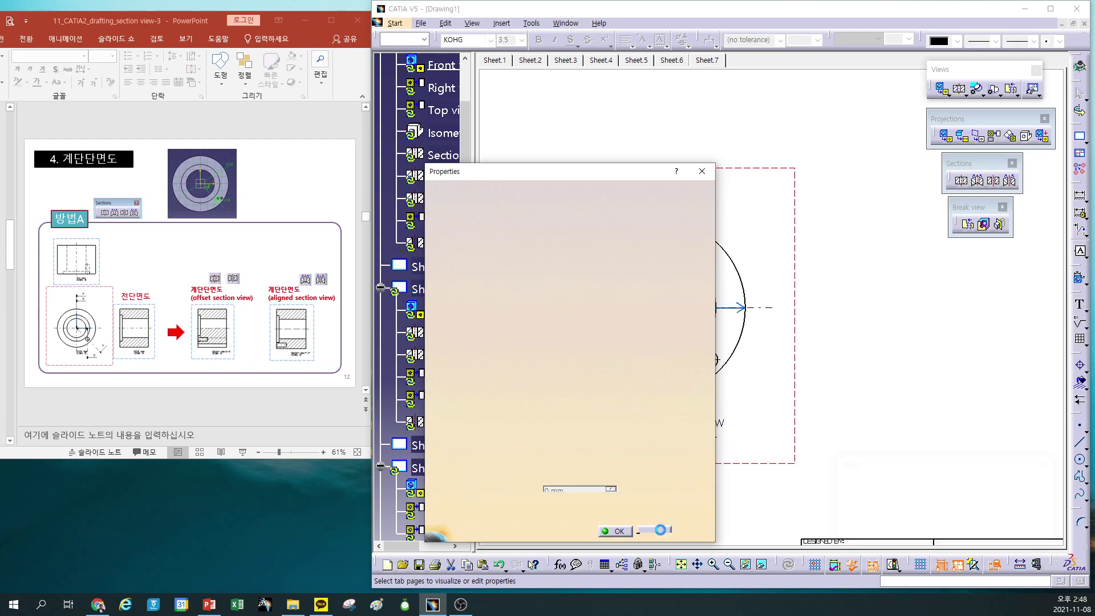
{"action": "left_click", "coordinate": [615, 531]}
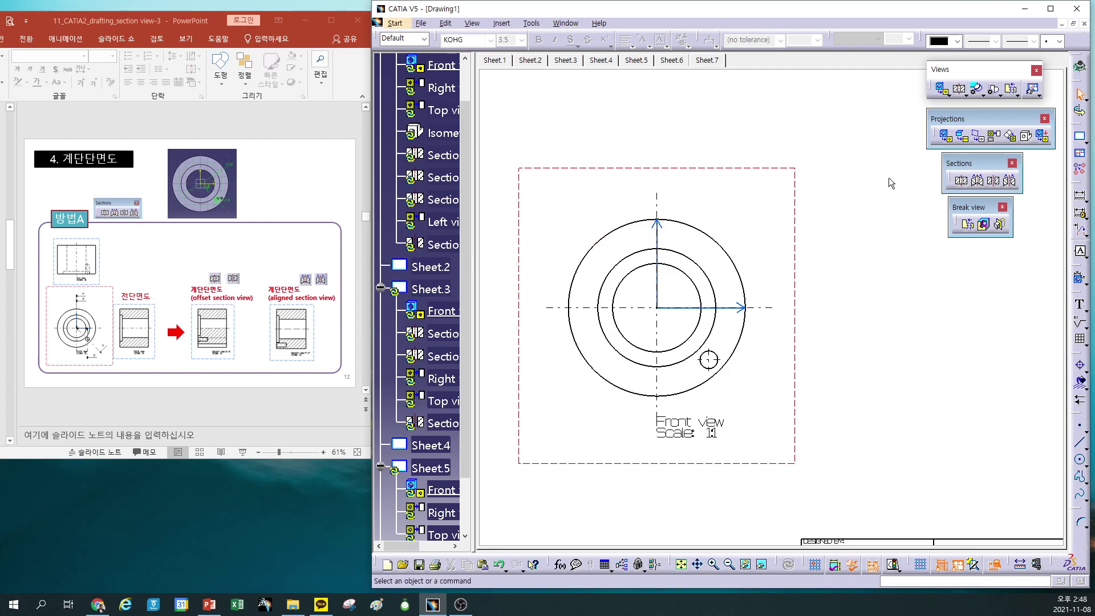
Create an offset section view stepping from the ring's vertical center line across to the small hole, placed beside the front view
{"action": "left_click", "coordinate": [962, 183]}
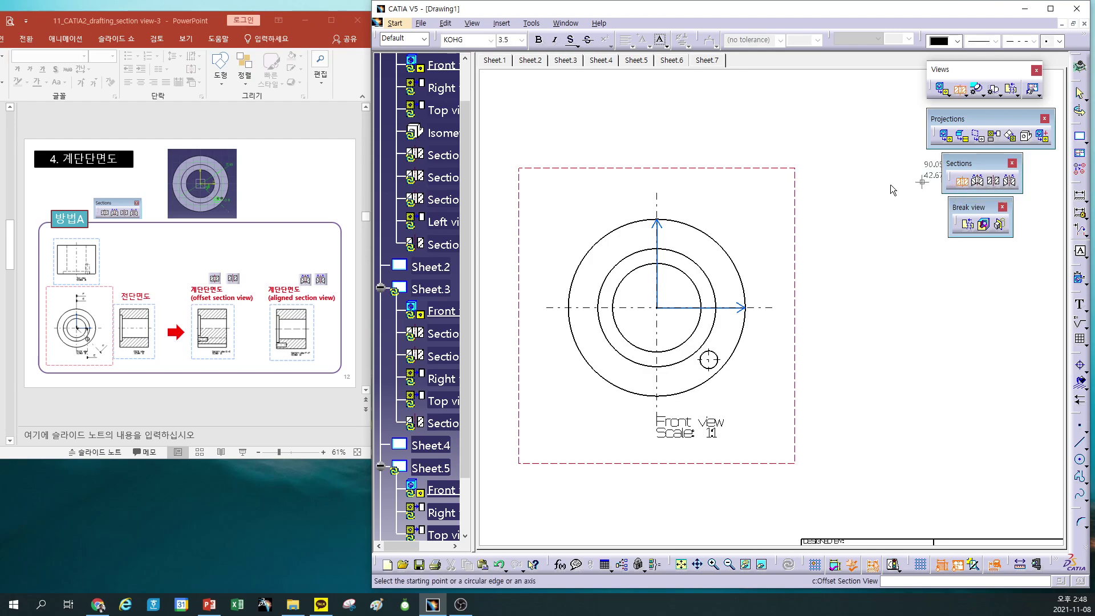
{"action": "left_click", "coordinate": [657, 184]}
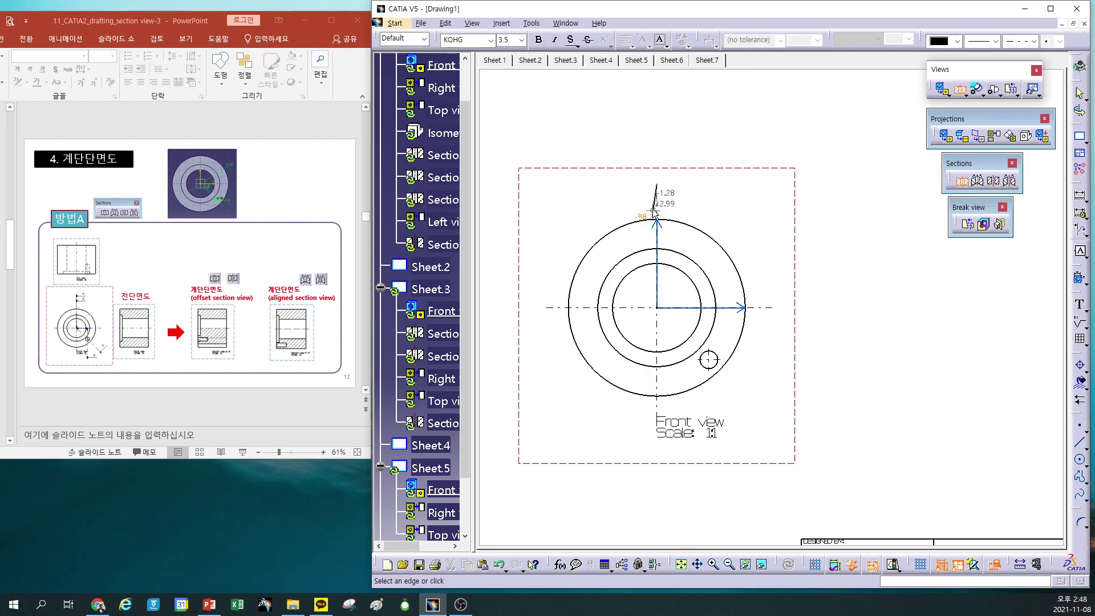
{"action": "left_click", "coordinate": [660, 308]}
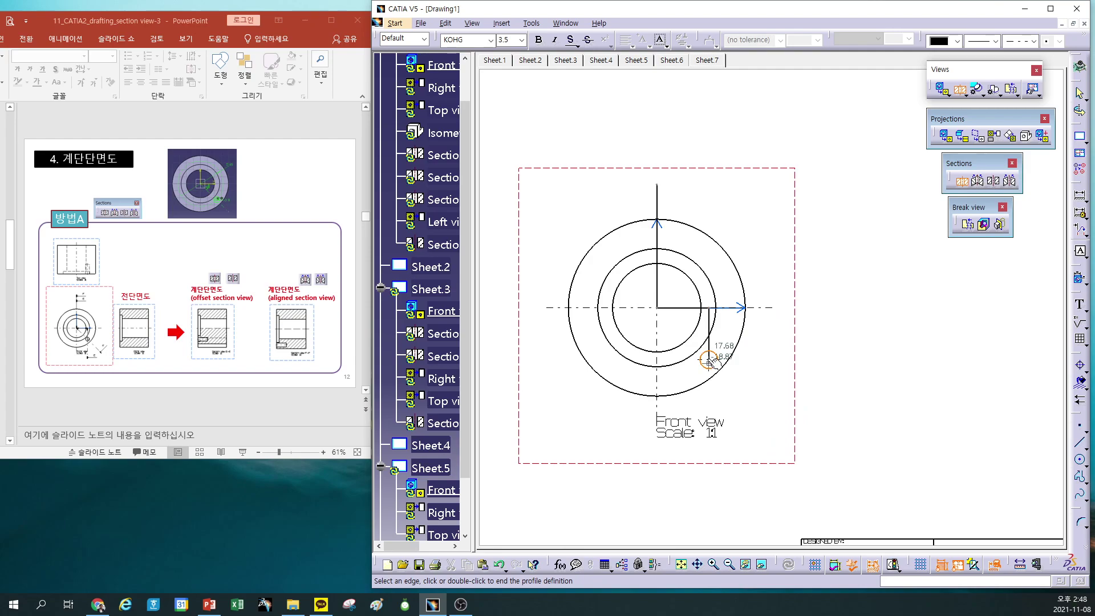
{"action": "left_click", "coordinate": [709, 360]}
{"action": "double_click", "coordinate": [708, 438]}
{"action": "left_click", "coordinate": [898, 377]}
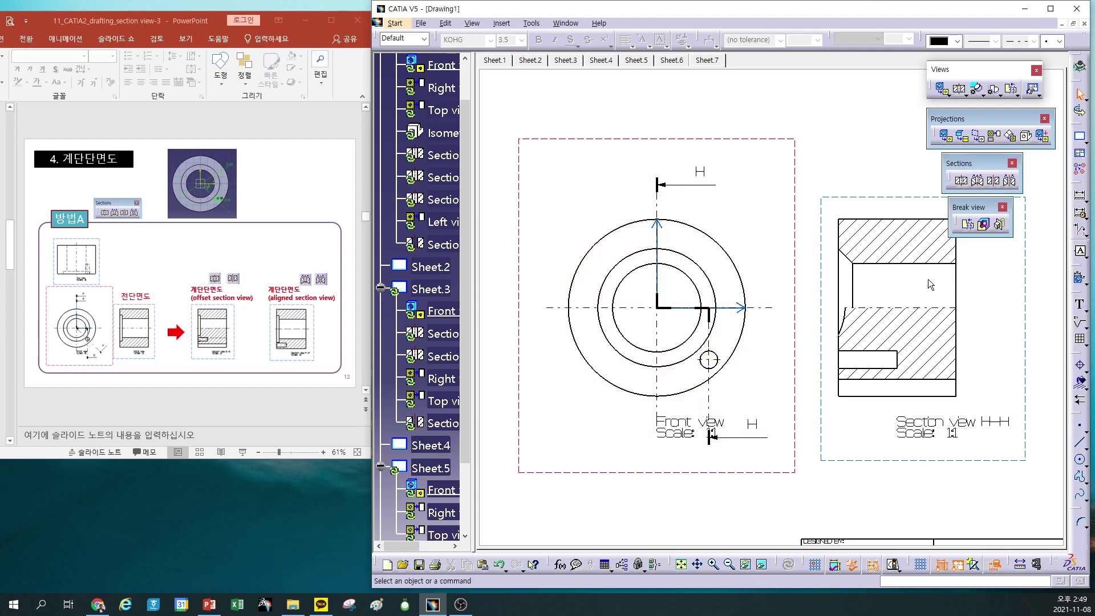
Create a second section view with a straight vertical cut through the ring's center, placed beyond the offset section view
{"action": "middle_click_drag", "start_coordinate": [789, 278], "coordinate": [702, 267]}
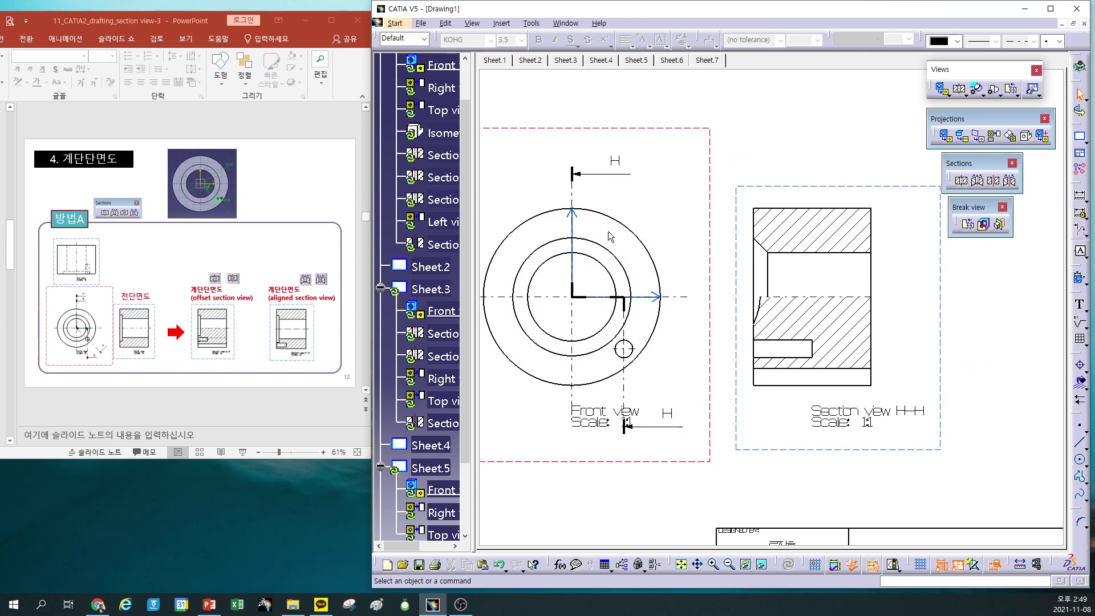
{"action": "scroll", "coordinate": [760, 277], "scroll_direction": "down", "scroll_amount": 2}
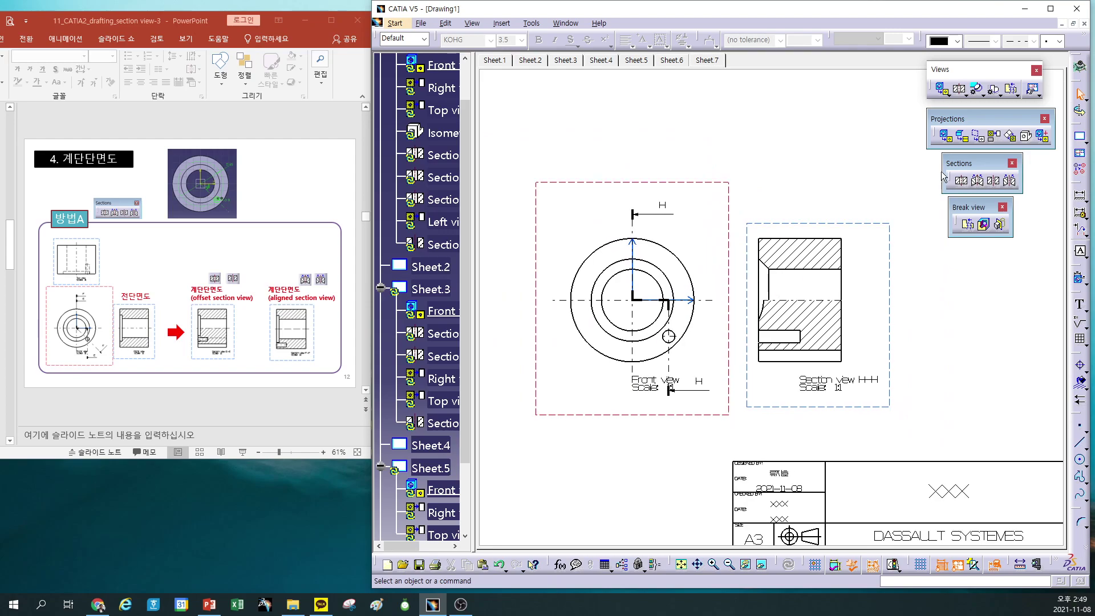
{"action": "left_click", "coordinate": [962, 180]}
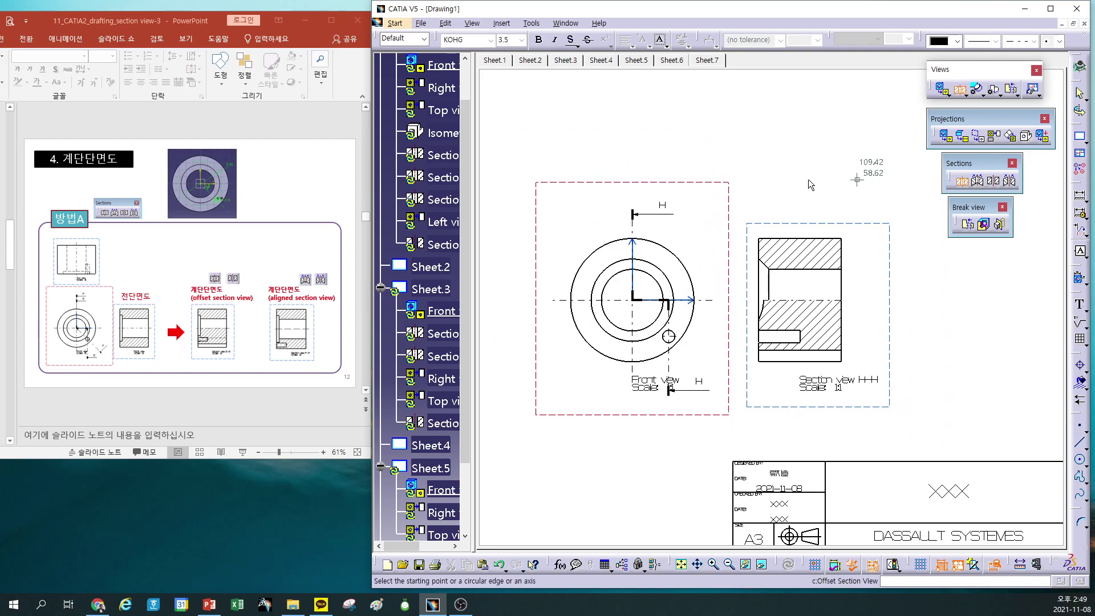
{"action": "left_click", "coordinate": [632, 191]}
{"action": "double_click", "coordinate": [632, 402]}
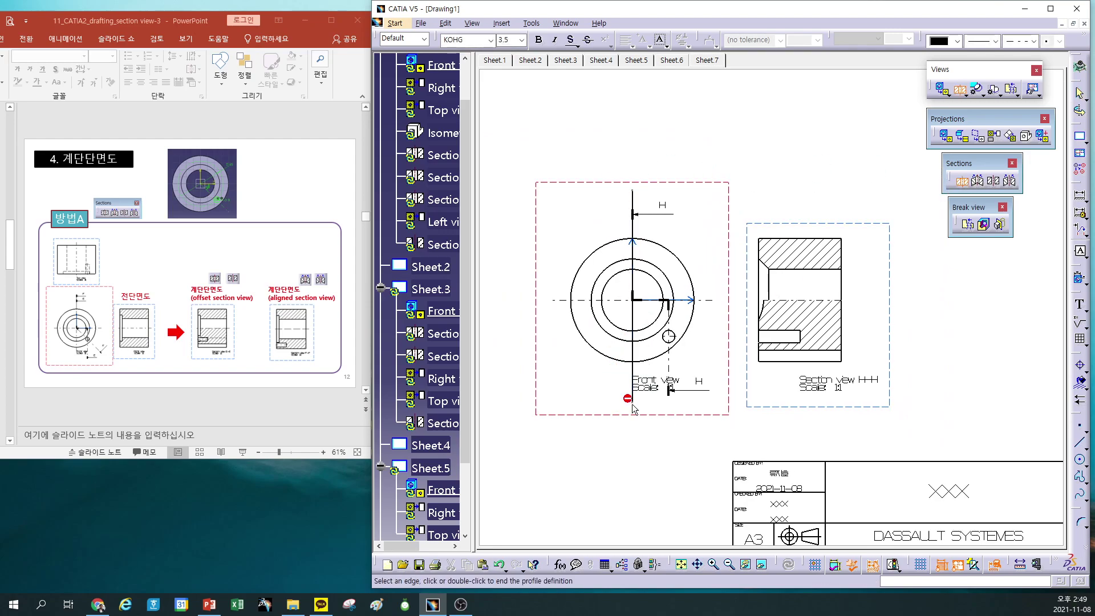
{"action": "left_click", "coordinate": [952, 333]}
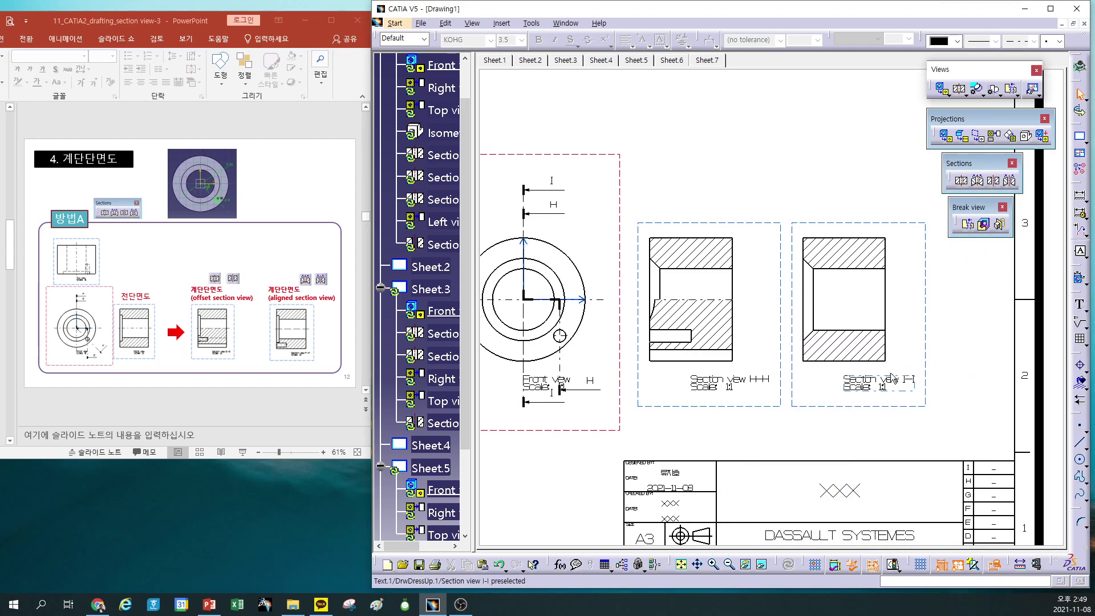
Create a third section view with a straight vertical cut through the small hole and overlay it on the ring-center section view
{"action": "left_click", "coordinate": [961, 180]}
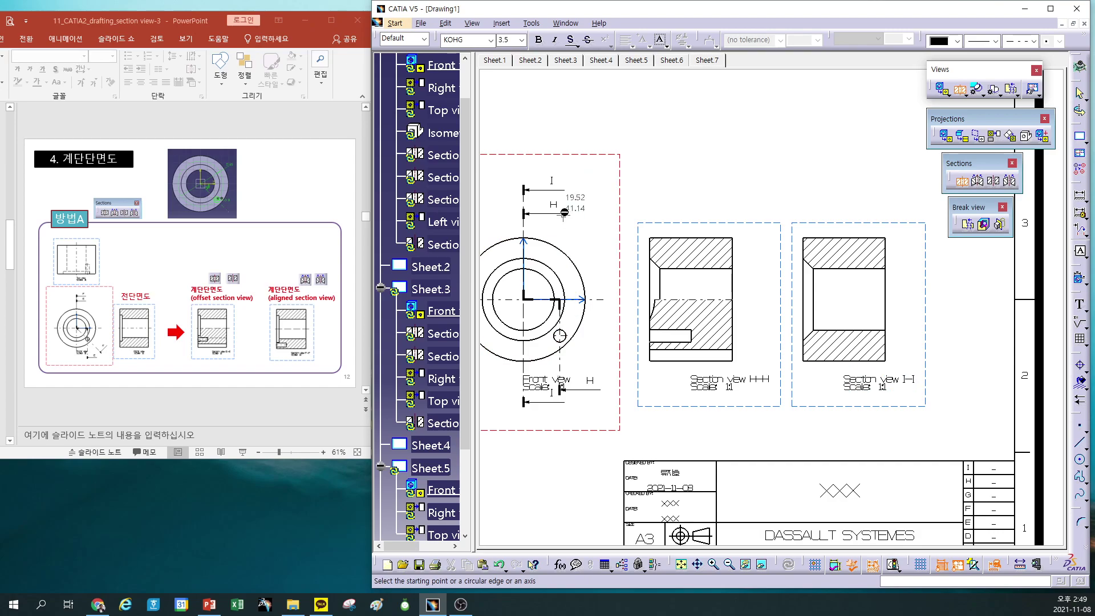
{"action": "left_click", "coordinate": [561, 400]}
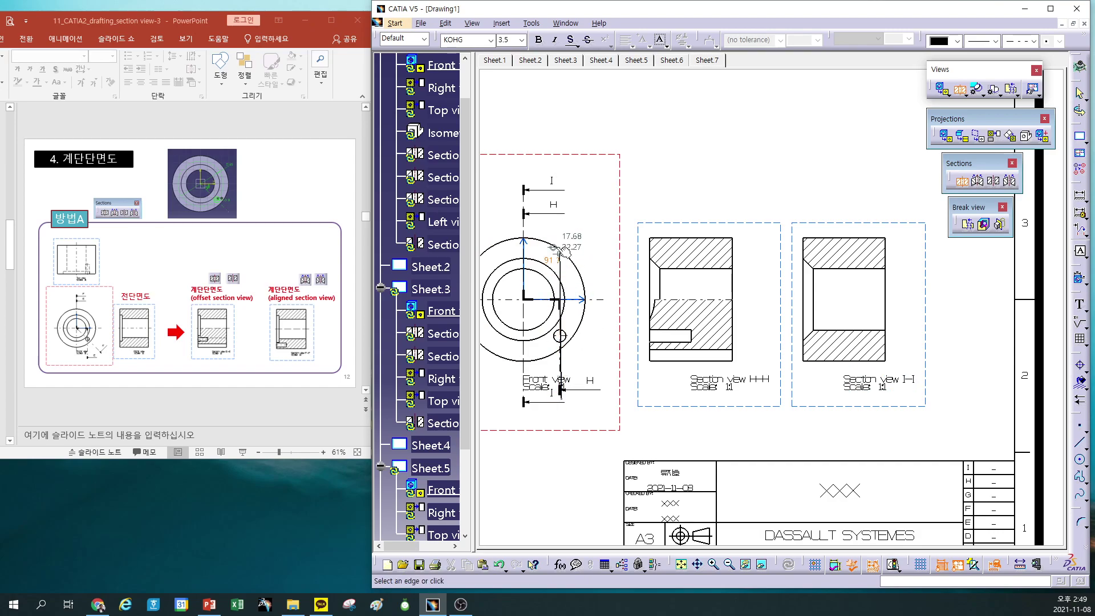
{"action": "double_click", "coordinate": [562, 174]}
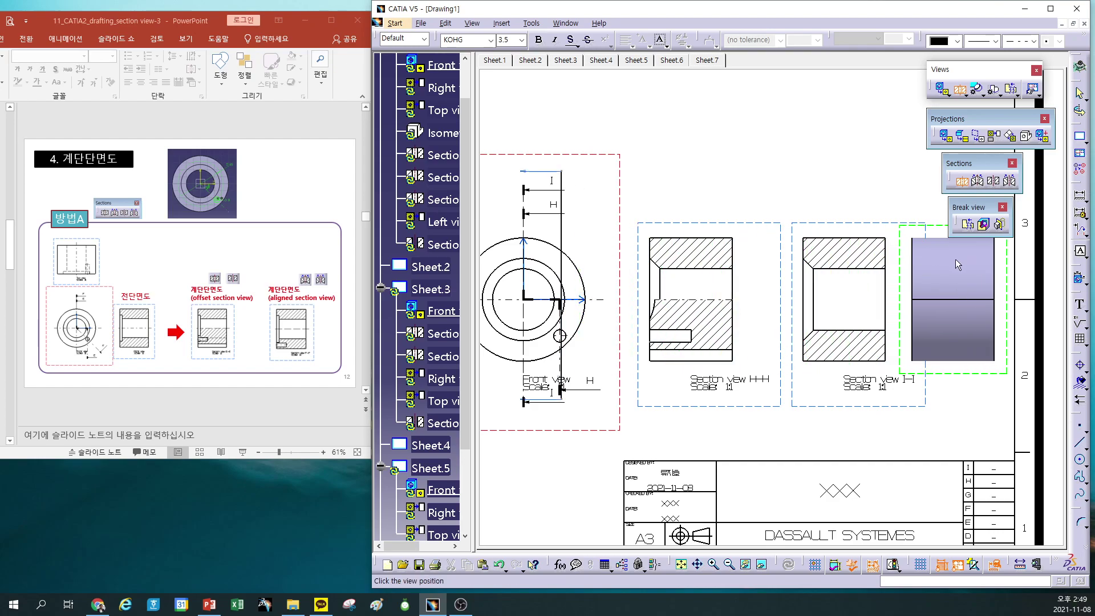
{"action": "left_click", "coordinate": [955, 259]}
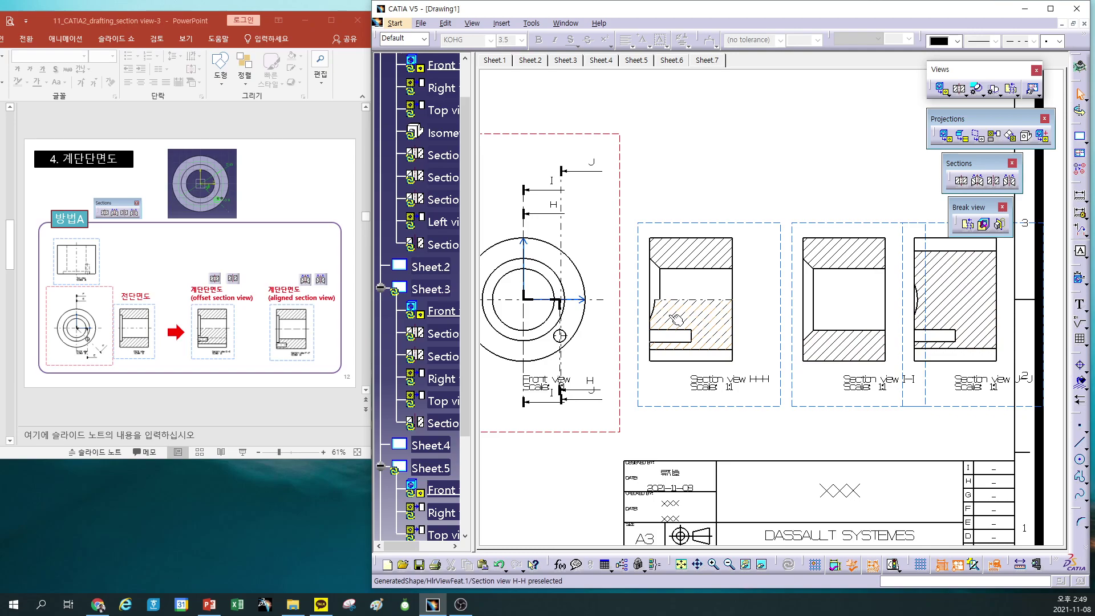
{"action": "mouse_move", "coordinate": [845, 343]}
{"action": "middle_mouse_down"}
{"action": "mouse_move", "coordinate": [851, 373]}
{"action": "mouse_move", "coordinate": [901, 368]}
{"action": "mouse_move", "coordinate": [632, 360]}
{"action": "middle_mouse_up"}
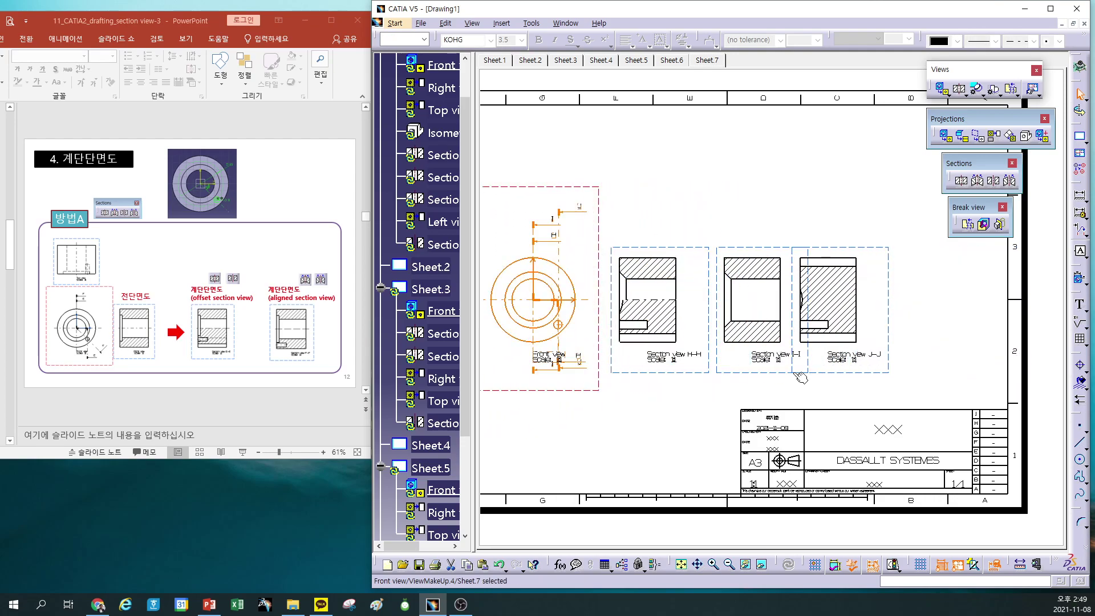
{"action": "left_click", "coordinate": [750, 374]}
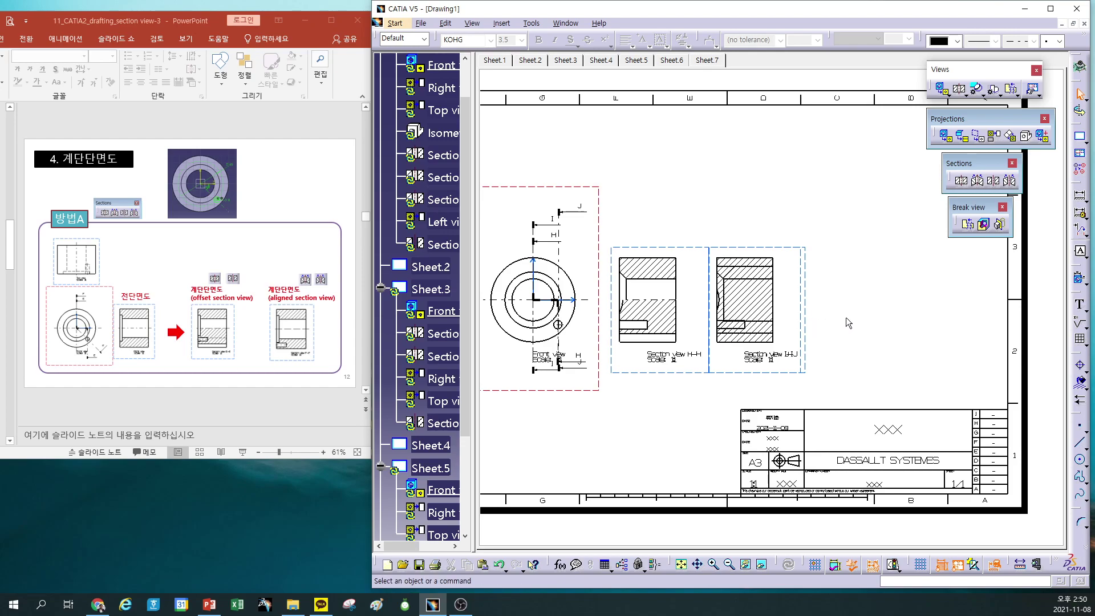
Create an aligned section view cutting vertically down to the ring's center and diagonally through the small hole, placed beyond the existing section views
{"action": "middle_click_drag", "start_coordinate": [860, 314], "coordinate": [913, 321]}
{"action": "middle_click_drag", "start_coordinate": [924, 325], "coordinate": [920, 320]}
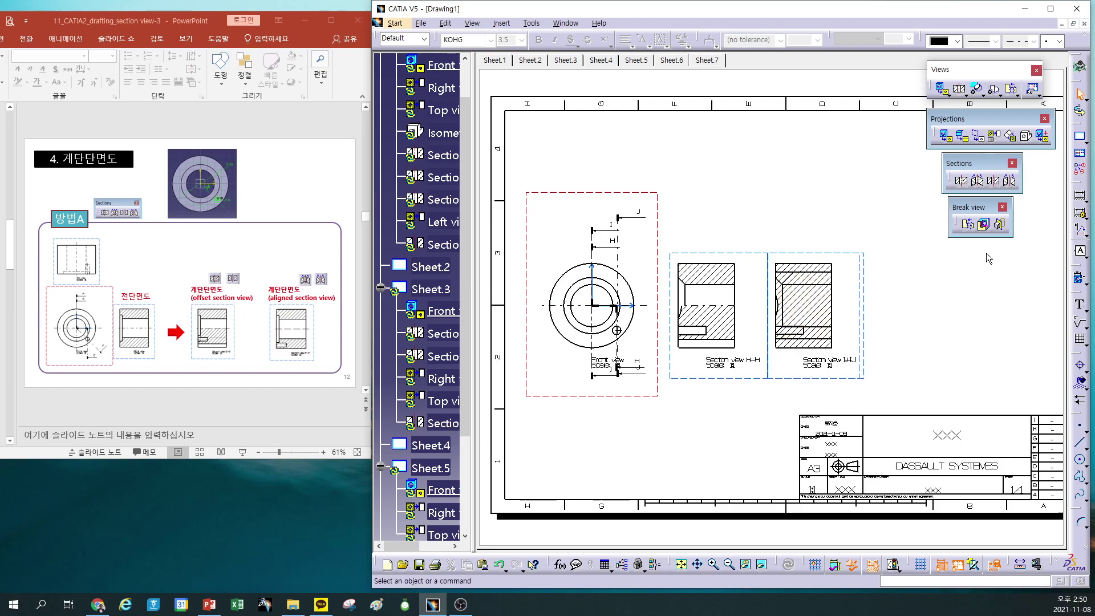
{"action": "left_click", "coordinate": [977, 181]}
{"action": "left_click", "coordinate": [592, 208]}
{"action": "left_click", "coordinate": [592, 306]}
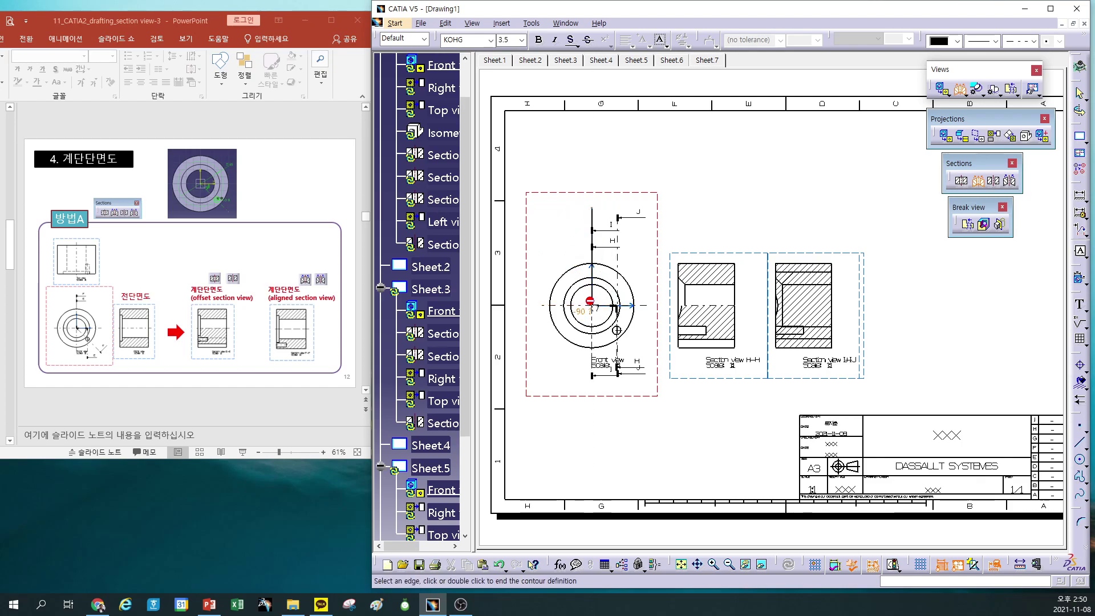
{"action": "scroll", "coordinate": [633, 331], "scroll_direction": "up", "scroll_amount": 3}
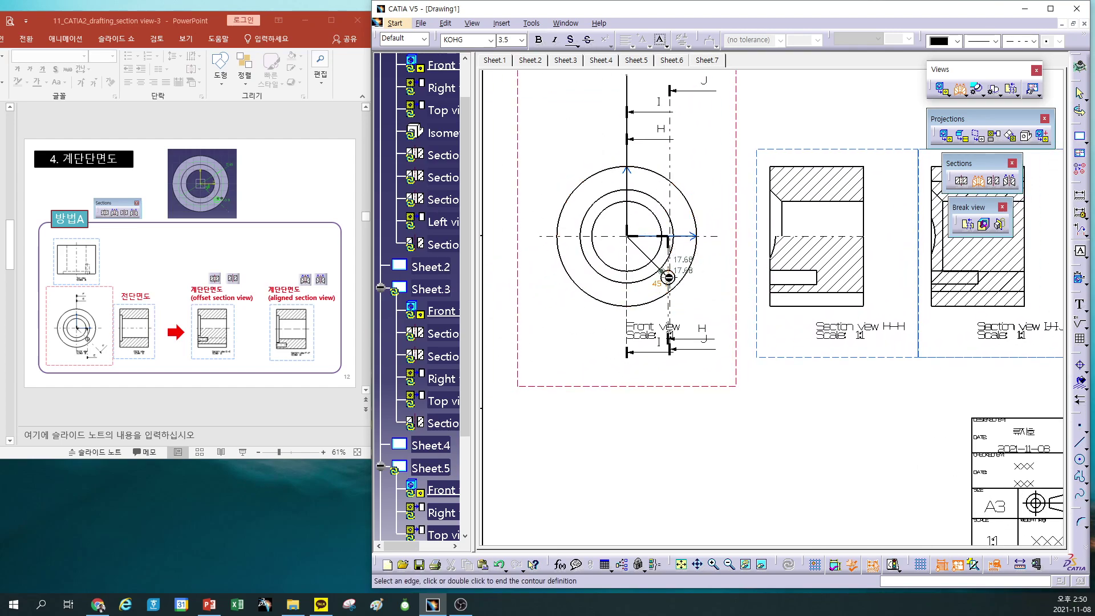
{"action": "double_click", "coordinate": [712, 323]}
{"action": "middle_click_drag", "start_coordinate": [770, 346], "coordinate": [546, 346]}
{"action": "left_click", "coordinate": [926, 365]}
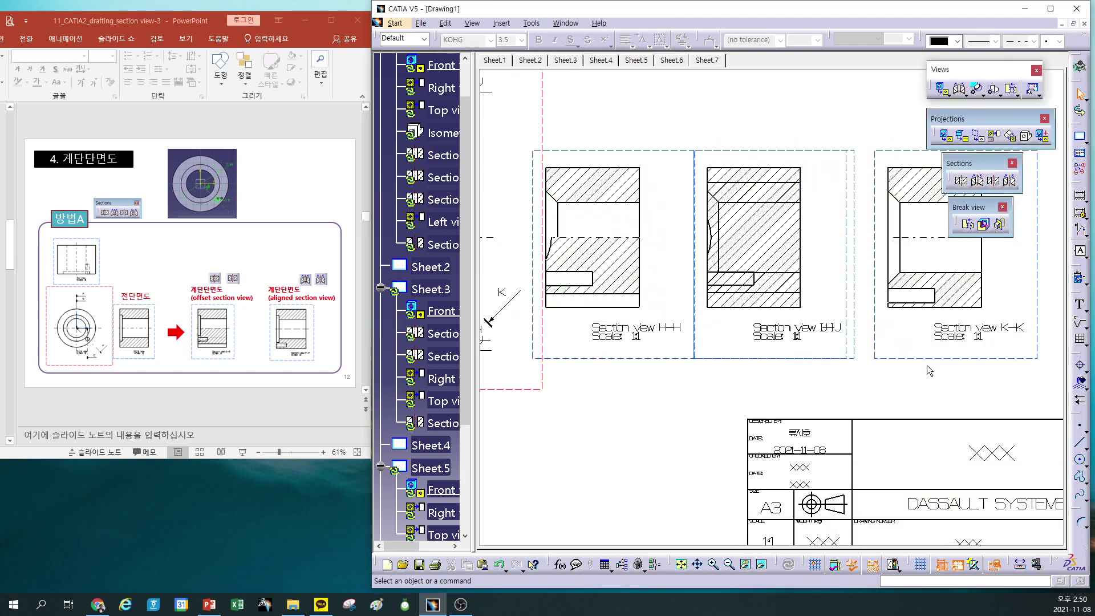
Delete the I and J section callouts of the two straight cuts from the front view
{"action": "scroll", "coordinate": [851, 355], "scroll_direction": "down", "scroll_amount": 4}
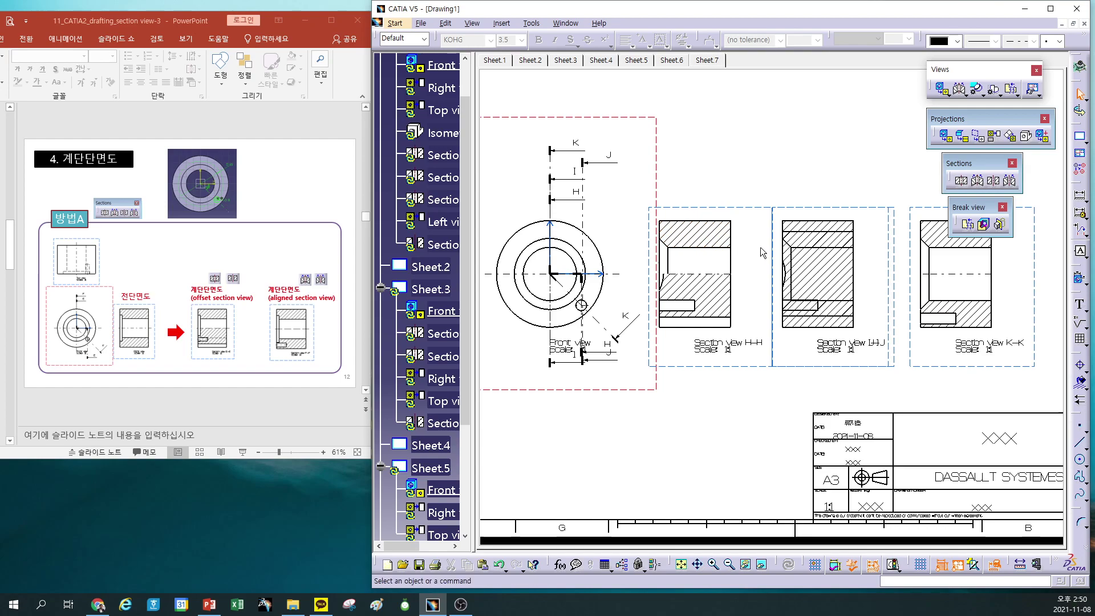
{"action": "middle_click_drag", "start_coordinate": [753, 263], "coordinate": [669, 288]}
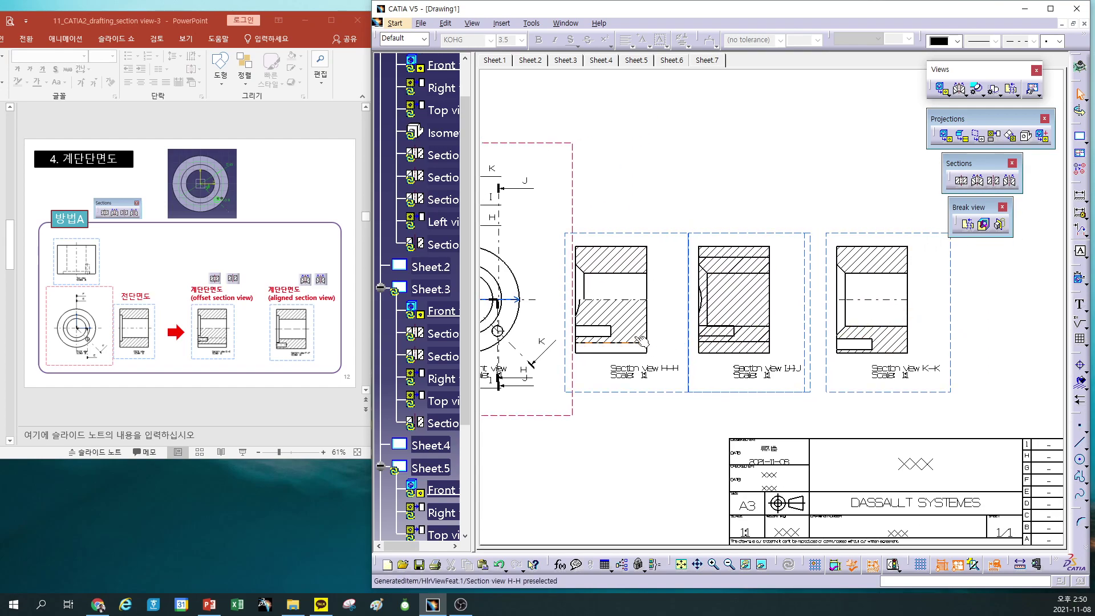
{"action": "middle_click_drag", "start_coordinate": [636, 345], "coordinate": [807, 352]}
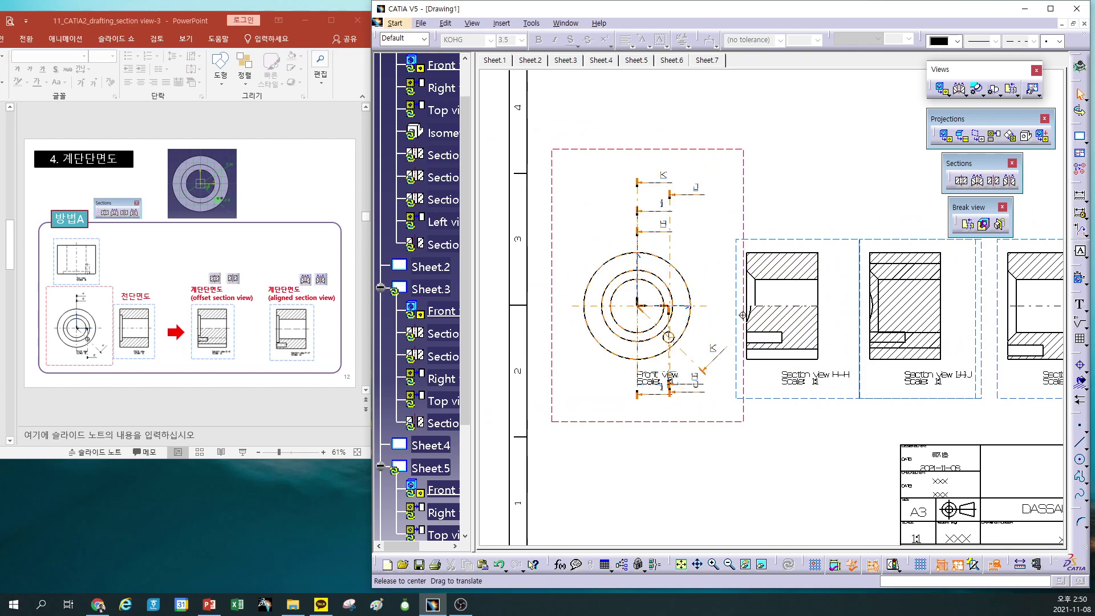
{"action": "middle_click_drag", "start_coordinate": [684, 324], "coordinate": [722, 311]}
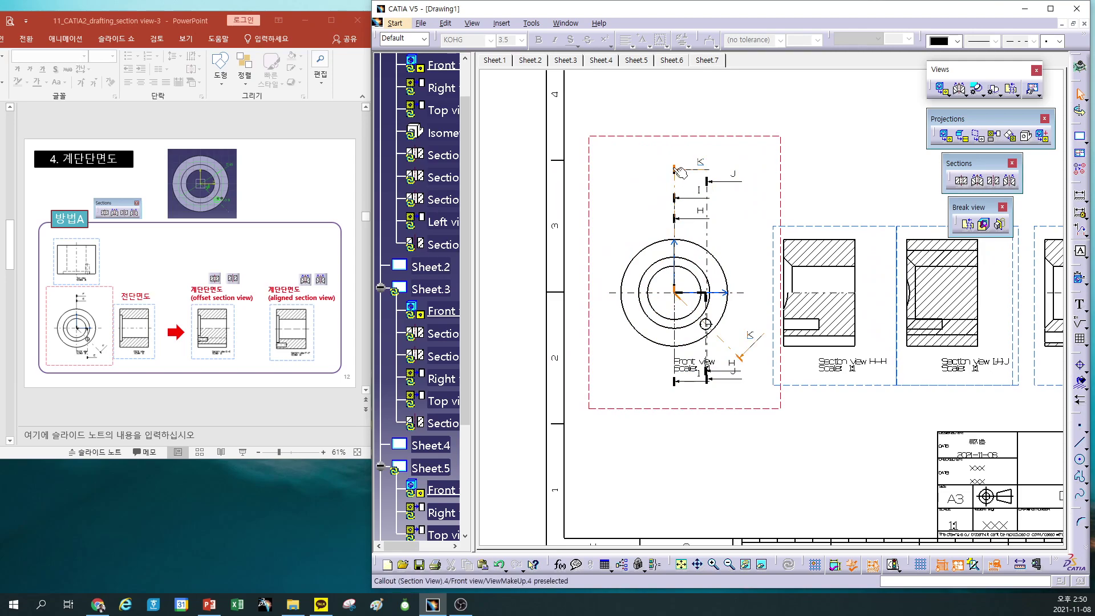
{"action": "left_click", "coordinate": [709, 196]}
{"action": "key", "text": "Delete"}
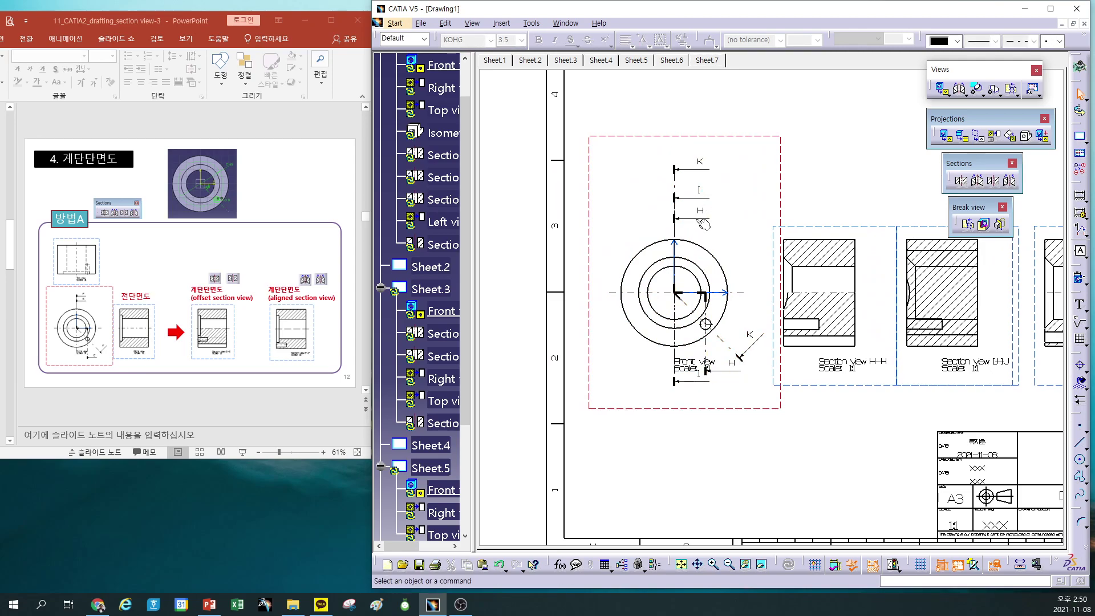
{"action": "left_click", "coordinate": [697, 198]}
{"action": "key", "text": "Delete"}
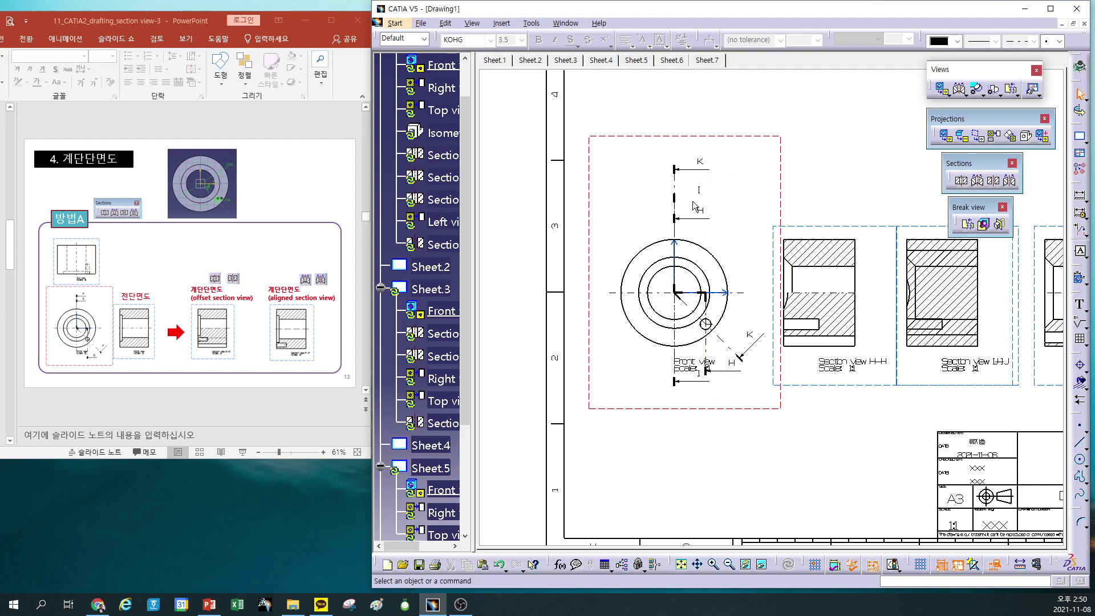
{"action": "left_click", "coordinate": [712, 353]}
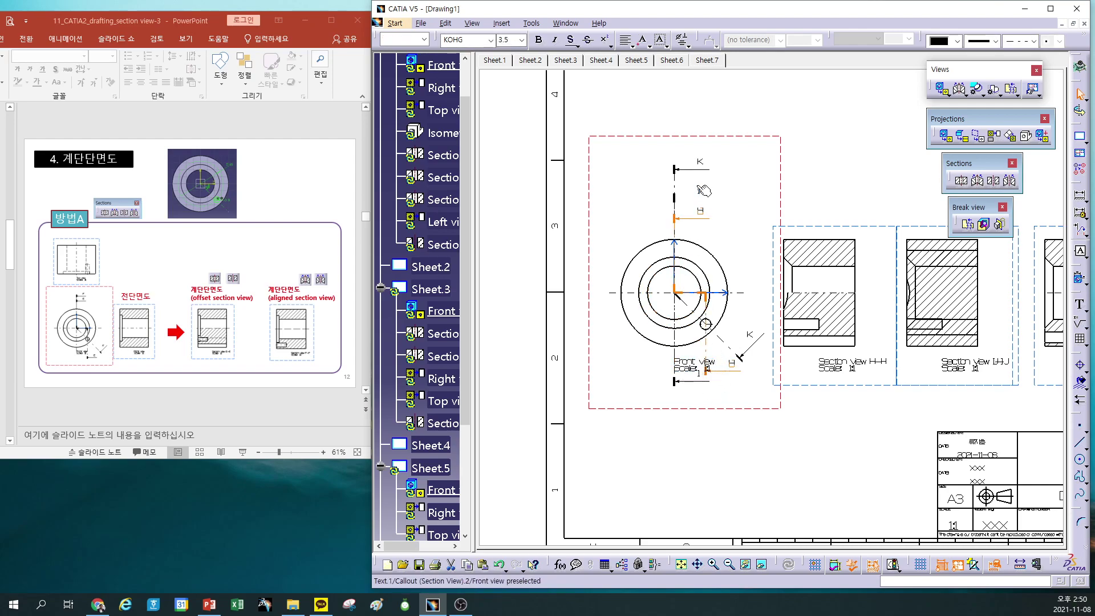
{"action": "left_click", "coordinate": [681, 202]}
{"action": "left_click", "coordinate": [661, 186]}
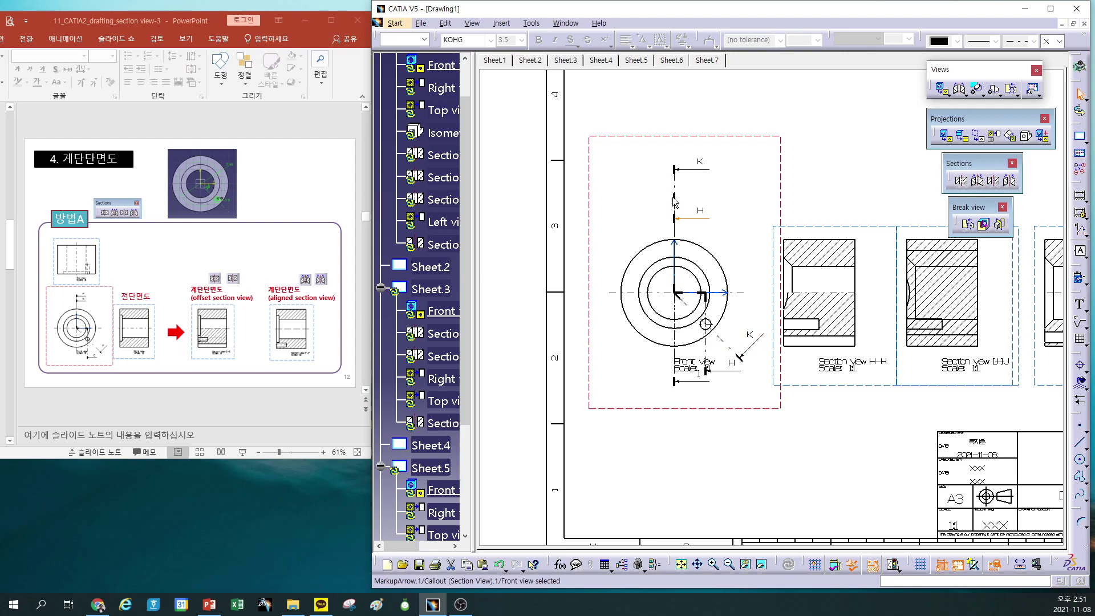
Delete the overlaid straight-cut section views I-I and J-J
{"action": "middle_click_drag", "start_coordinate": [779, 457], "coordinate": [726, 462]}
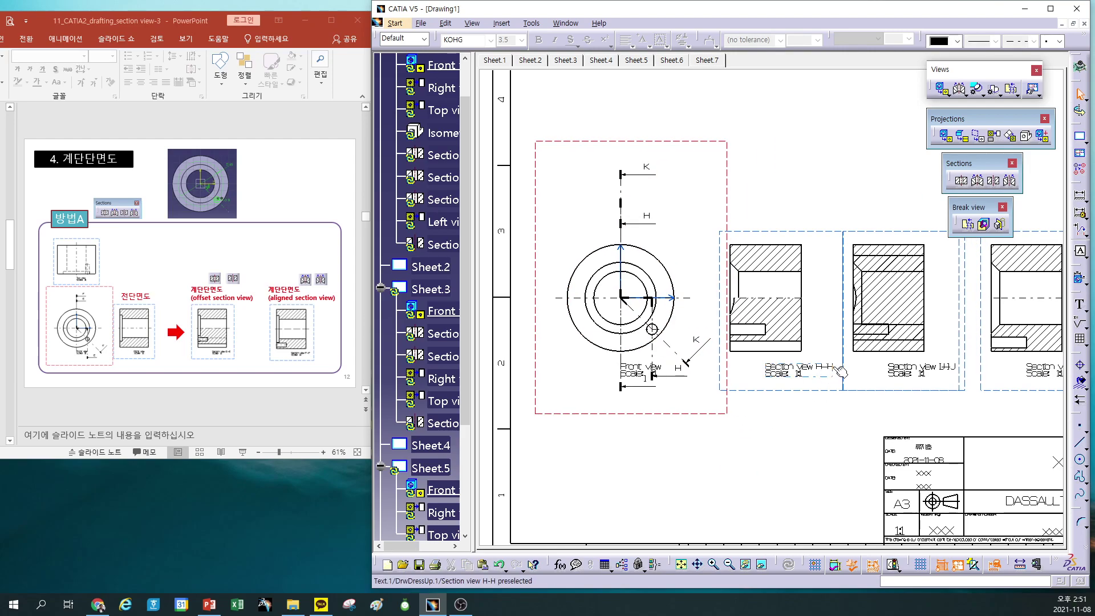
{"action": "middle_click_drag", "start_coordinate": [797, 432], "coordinate": [839, 431]}
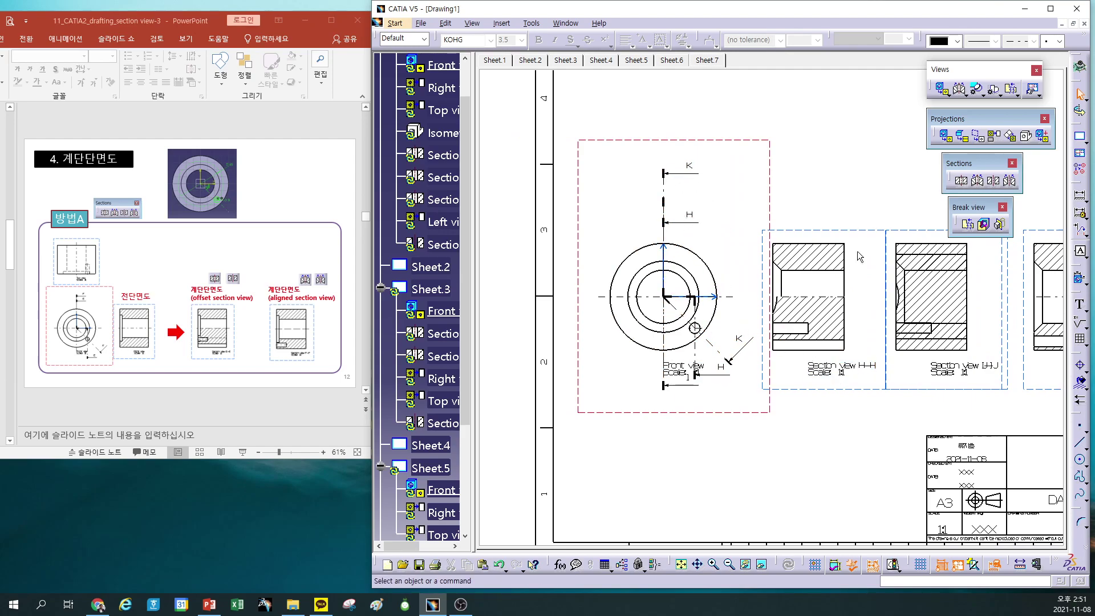
{"action": "middle_click_drag", "start_coordinate": [793, 229], "coordinate": [732, 234]}
{"action": "left_click", "coordinate": [901, 239]}
{"action": "key", "text": "Delete"}
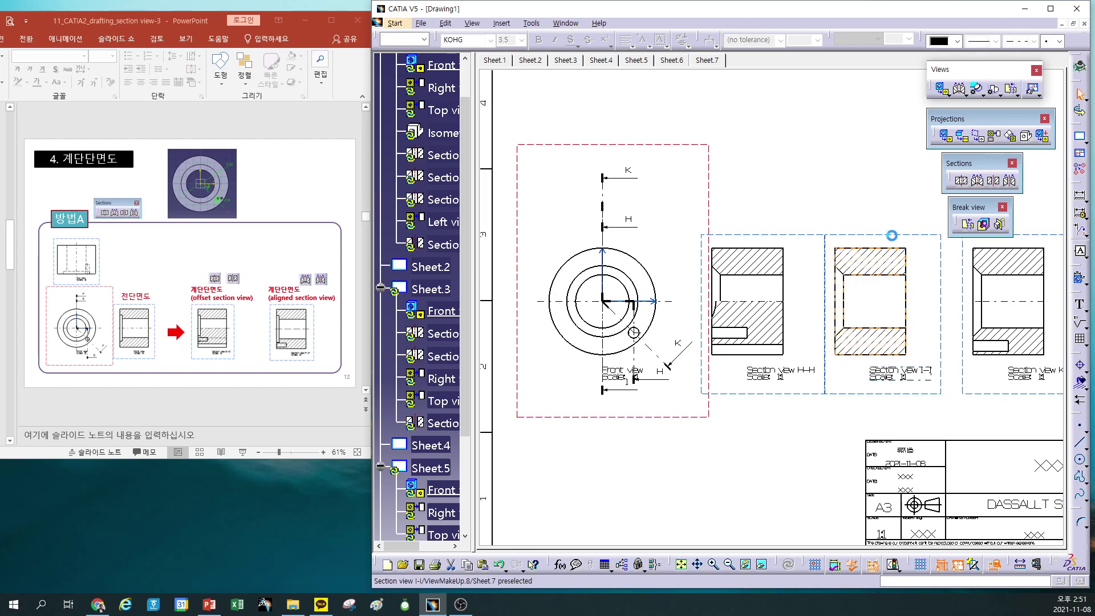
Move section view K-K closer to H-H, and shift H-H clear of the front view's frame
{"action": "middle_click_drag", "start_coordinate": [908, 319], "coordinate": [978, 291]}
{"action": "left_click_drag", "start_coordinate": [978, 292], "coordinate": [853, 420]}
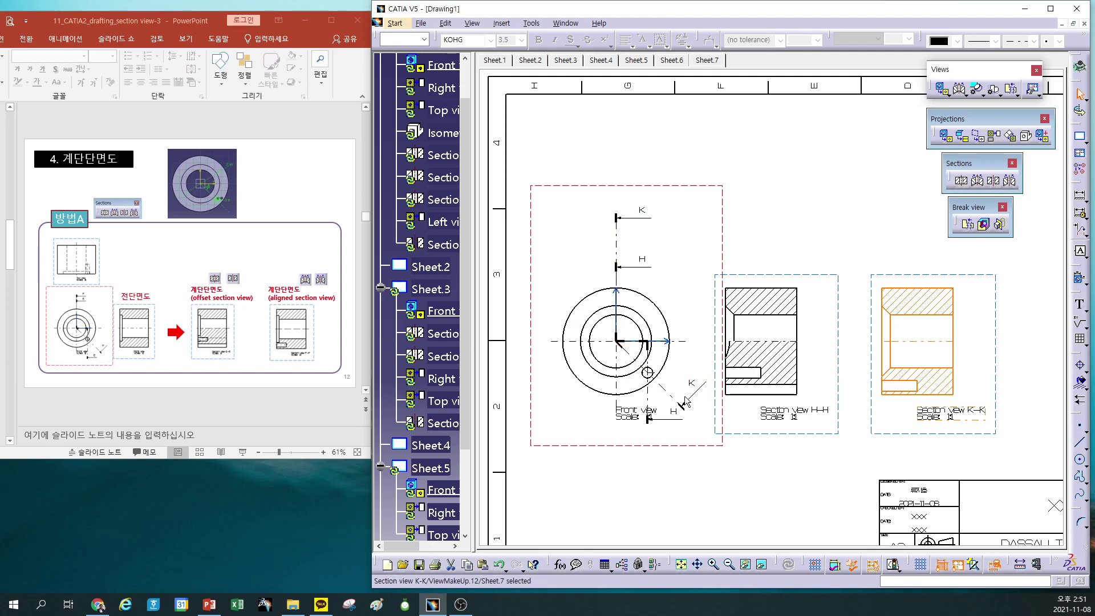
{"action": "left_click_drag", "start_coordinate": [739, 432], "coordinate": [765, 432]}
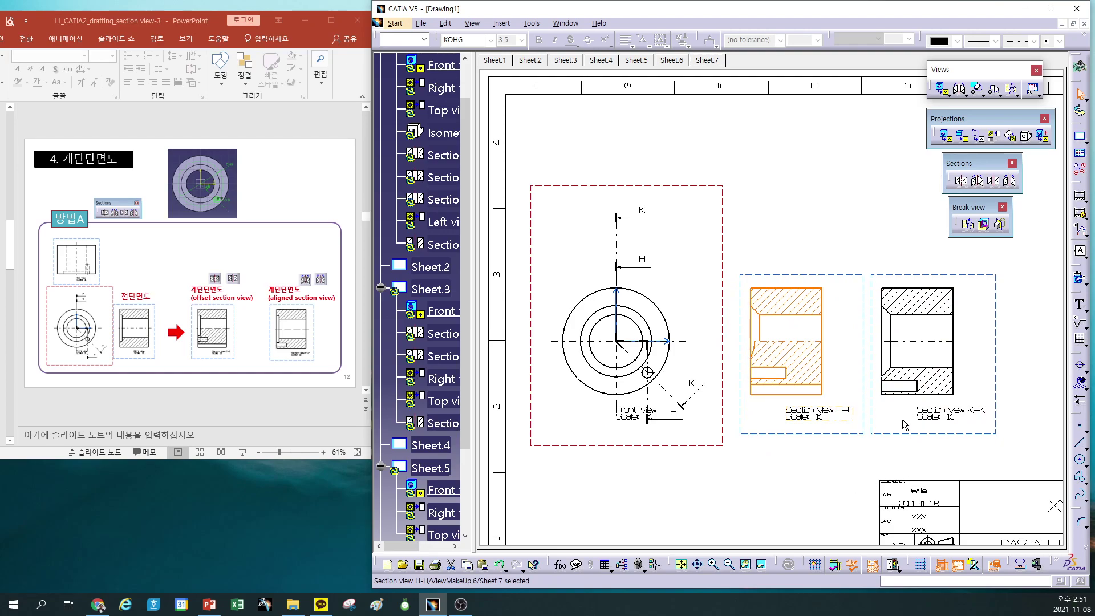
Capture the front view and section views H-H and K-K with the Snipping Tool and place the capture beside the drawing
{"action": "middle_click_drag", "start_coordinate": [824, 486], "coordinate": [827, 479]}
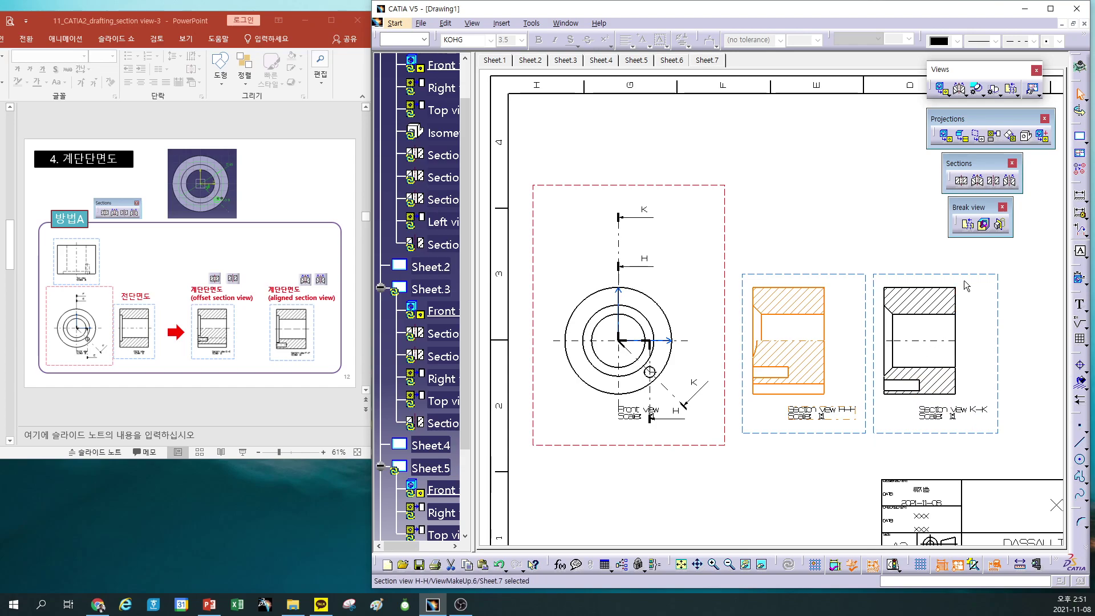
{"action": "left_click", "coordinate": [953, 308]}
{"action": "middle_click_drag", "start_coordinate": [777, 488], "coordinate": [807, 485]}
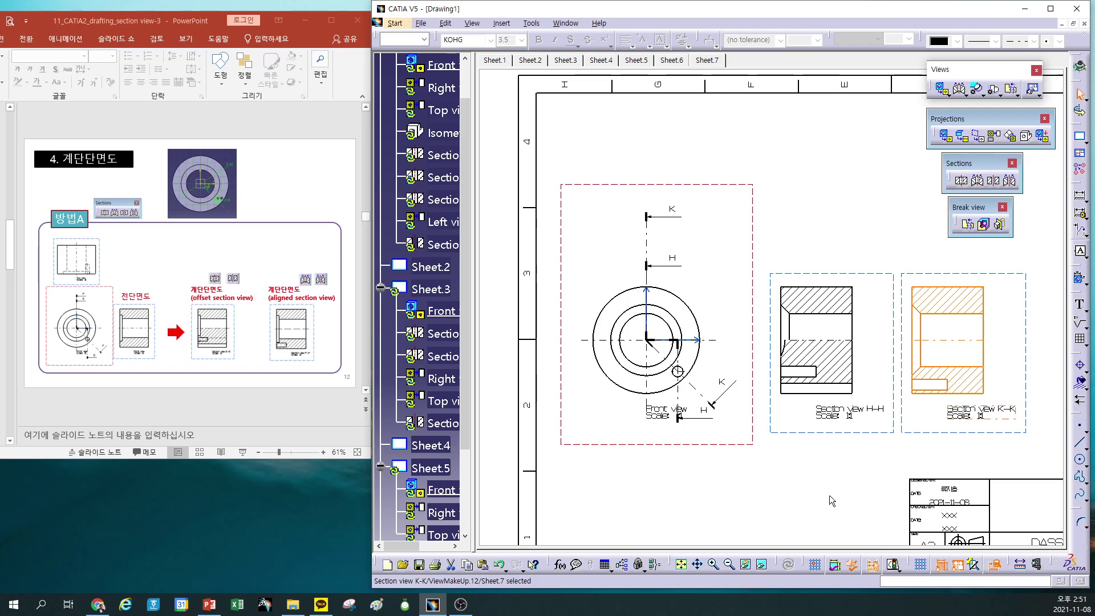
{"action": "middle_click_drag", "start_coordinate": [811, 455], "coordinate": [797, 460]}
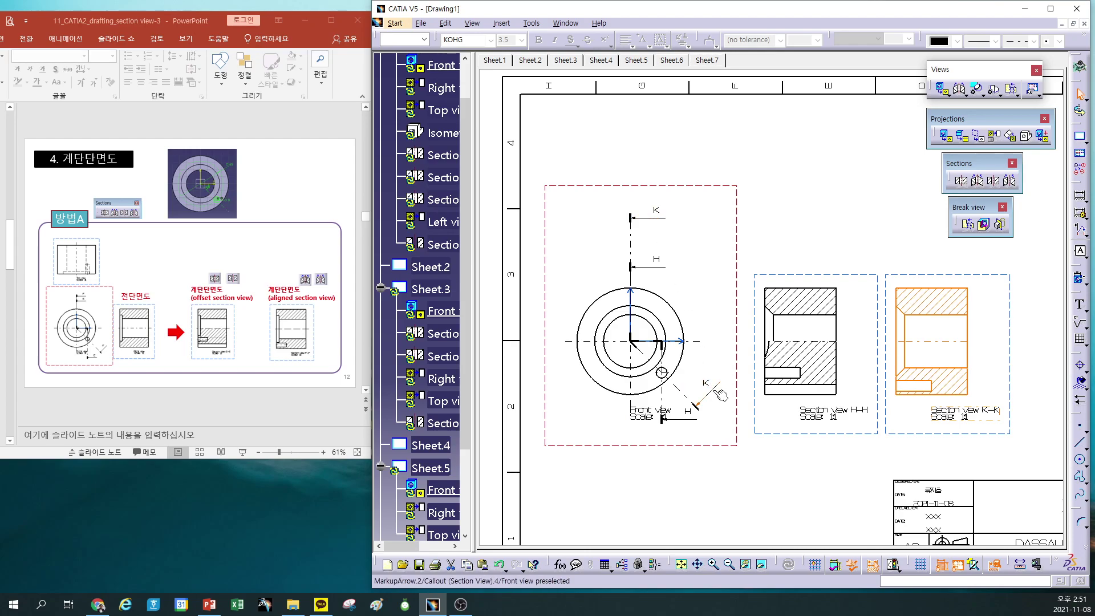
{"action": "mouse_move", "coordinate": [839, 443]}
{"action": "middle_mouse_down"}
{"action": "mouse_move", "coordinate": [862, 444]}
{"action": "mouse_move", "coordinate": [838, 455]}
{"action": "middle_mouse_up"}
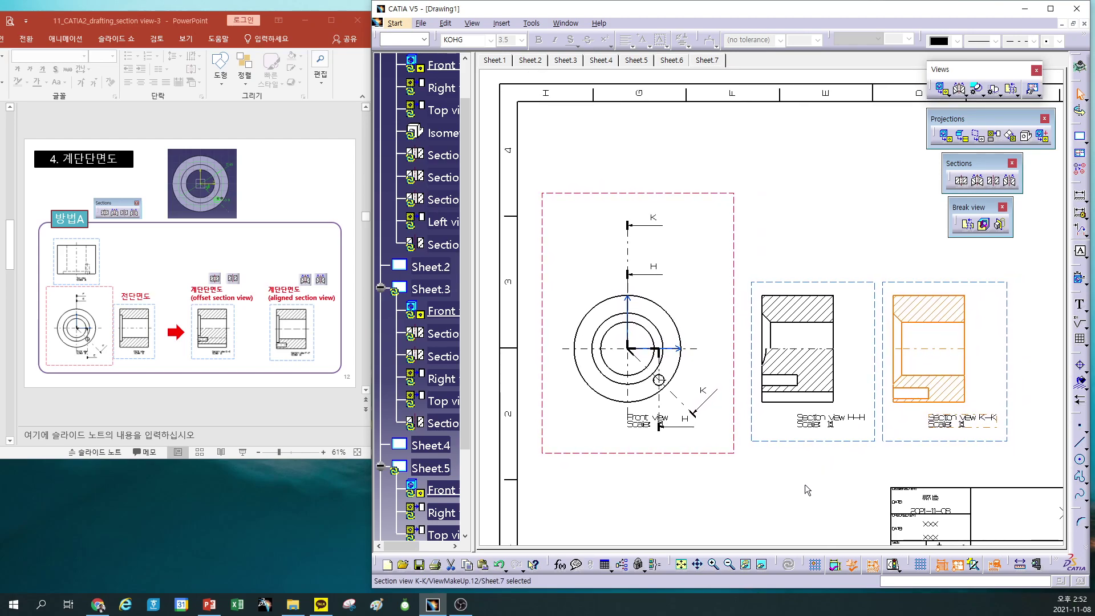
{"action": "middle_click_drag", "start_coordinate": [817, 470], "coordinate": [828, 472]}
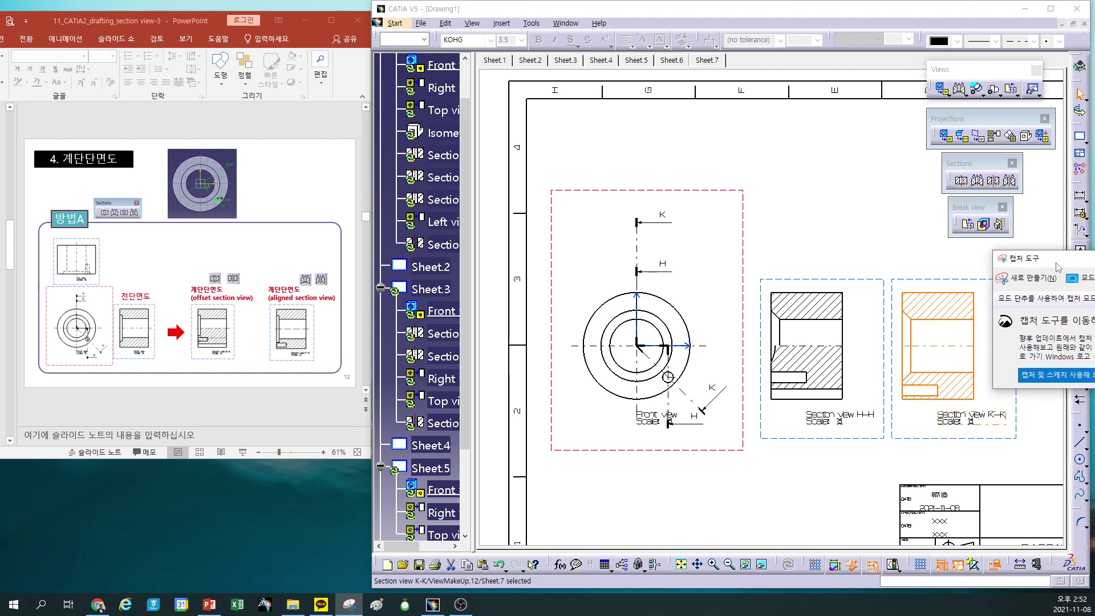
{"action": "left_click", "coordinate": [1030, 279]}
{"action": "mouse_move", "coordinate": [559, 194]}
{"action": "left_mouse_down"}
{"action": "mouse_move", "coordinate": [949, 443]}
{"action": "mouse_move", "coordinate": [1021, 456]}
{"action": "left_mouse_up"}
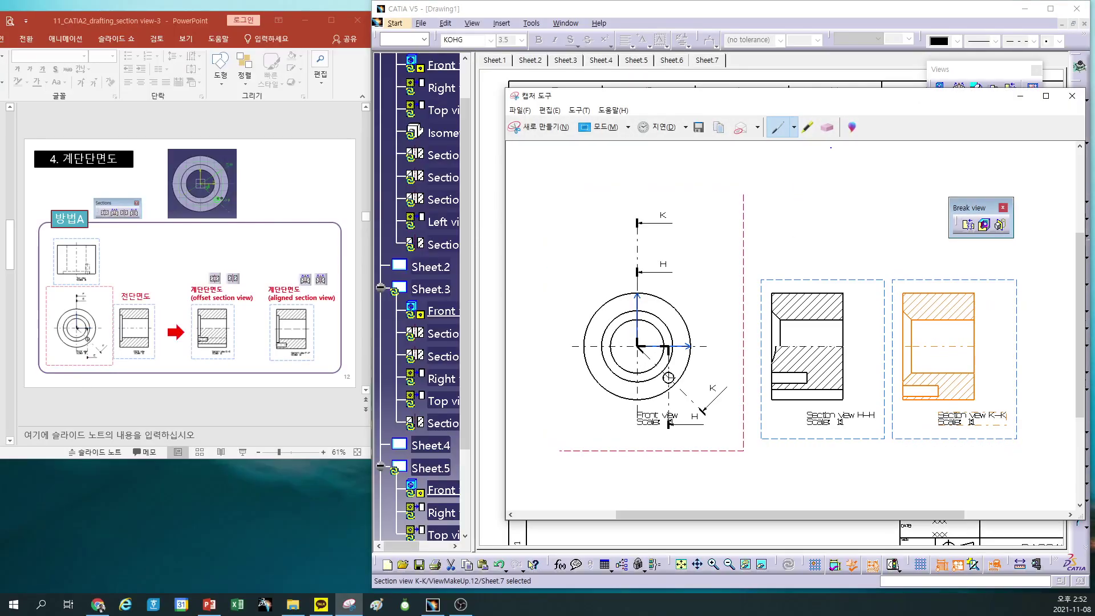
{"action": "mouse_move", "coordinate": [606, 152]}
{"action": "left_mouse_down"}
{"action": "mouse_move", "coordinate": [303, 153]}
{"action": "mouse_move", "coordinate": [333, 123]}
{"action": "left_mouse_up"}
{"action": "left_click", "coordinate": [793, 197]}
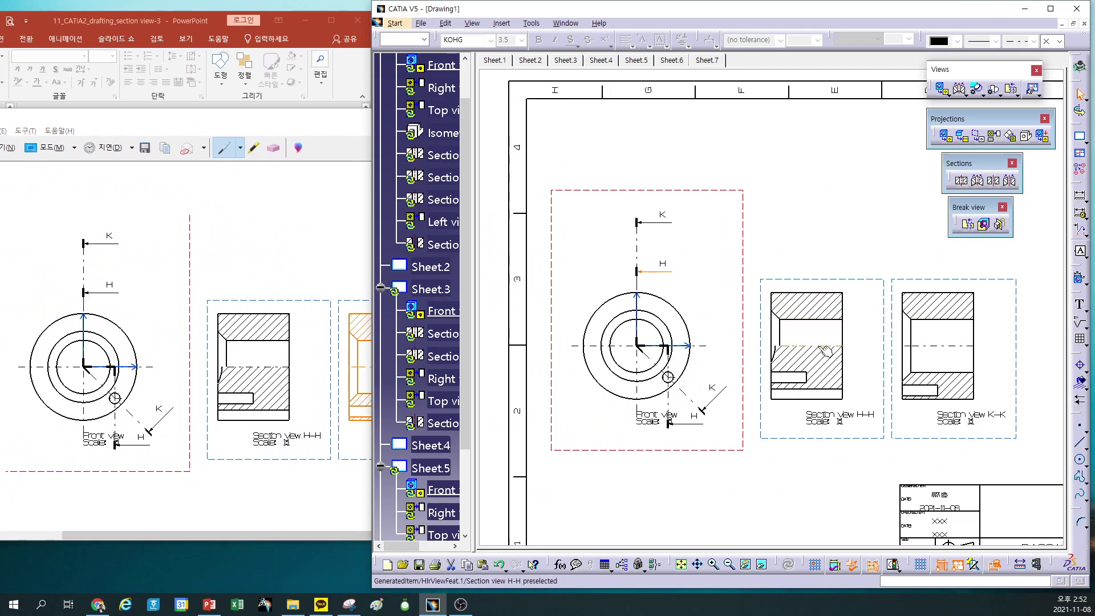
Invert the profile direction of section callout H and move the front view's label down, clear of the callout
{"action": "double_click", "coordinate": [663, 278]}
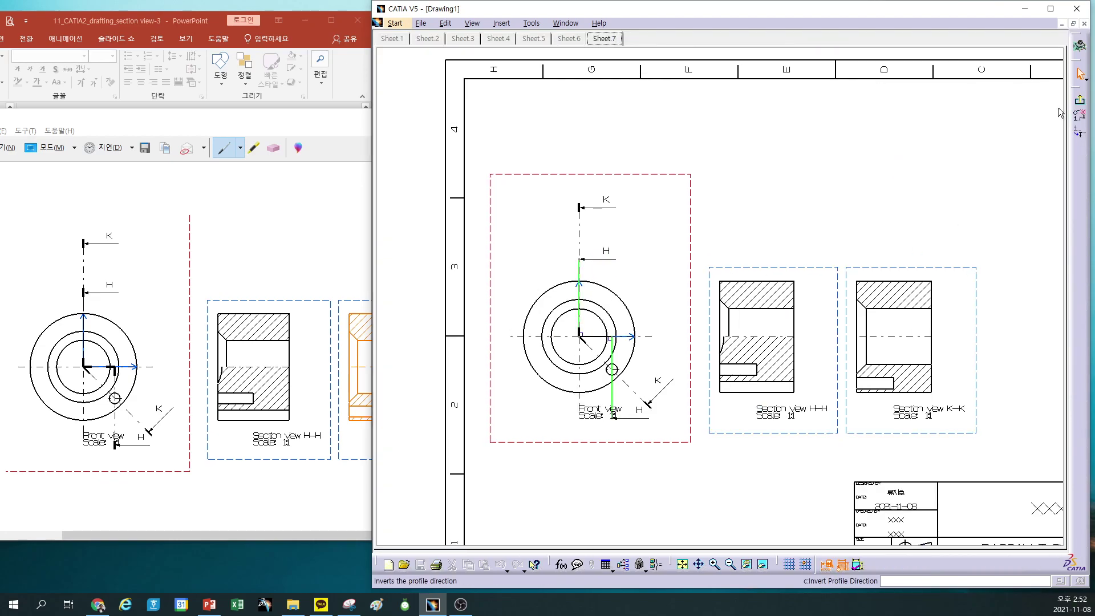
{"action": "left_click", "coordinate": [1079, 137]}
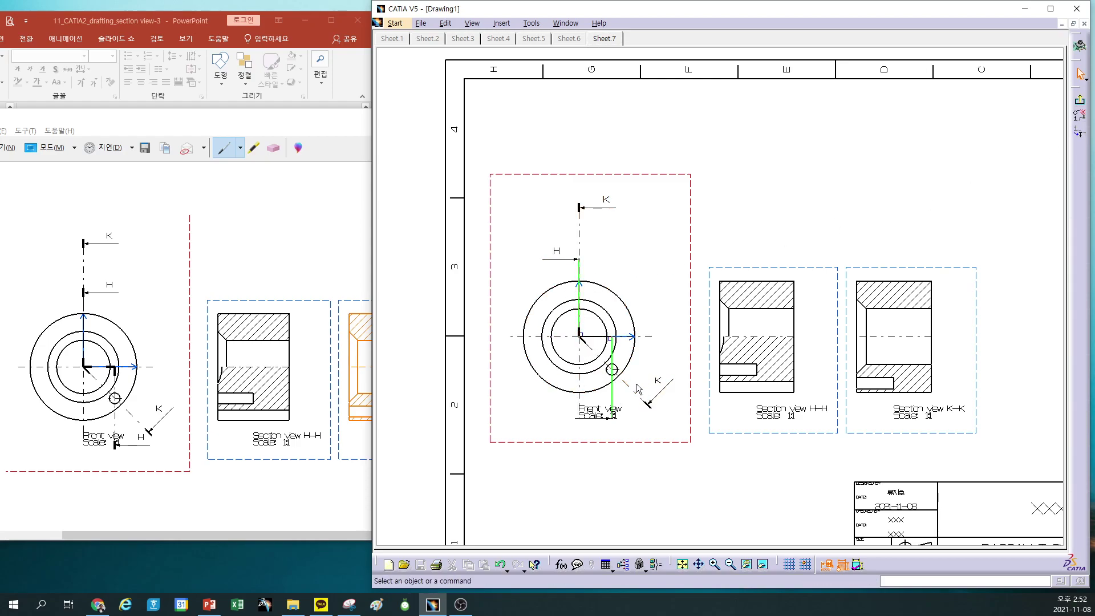
{"action": "left_click_drag", "start_coordinate": [599, 412], "coordinate": [544, 436]}
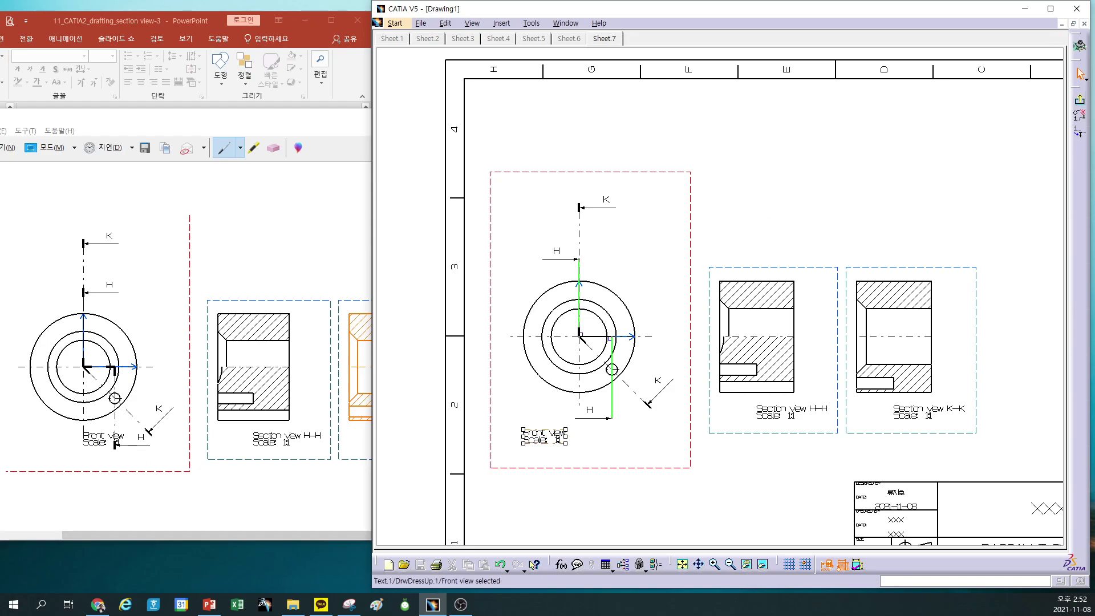
{"action": "left_click", "coordinate": [1081, 102]}
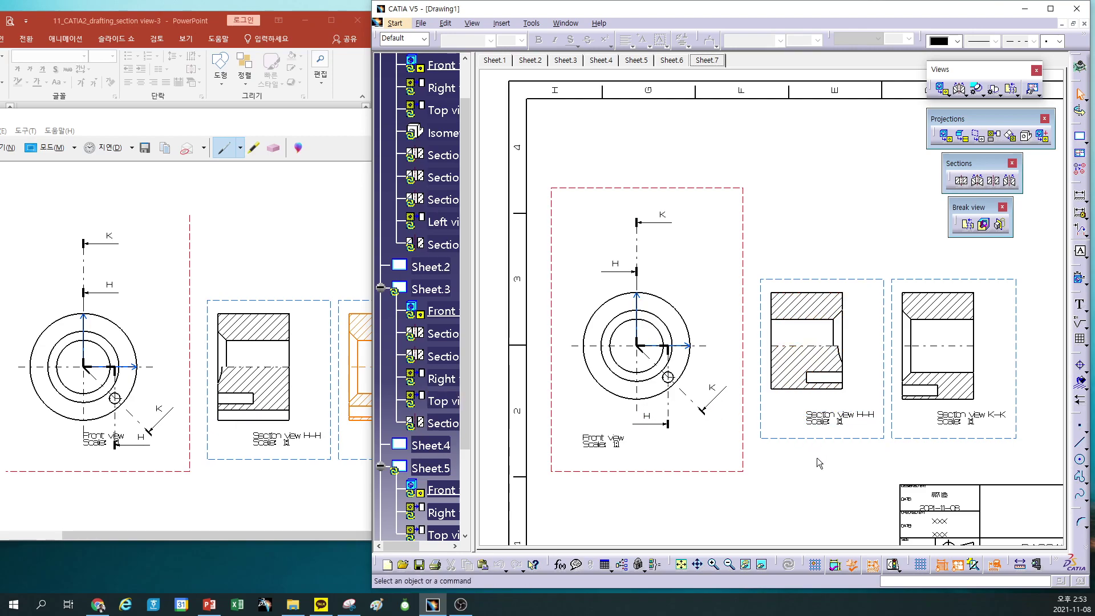
Invert the profile direction of section callout K and apply it to the aligned section view
{"action": "left_click", "coordinate": [820, 490]}
{"action": "double_click", "coordinate": [663, 228]}
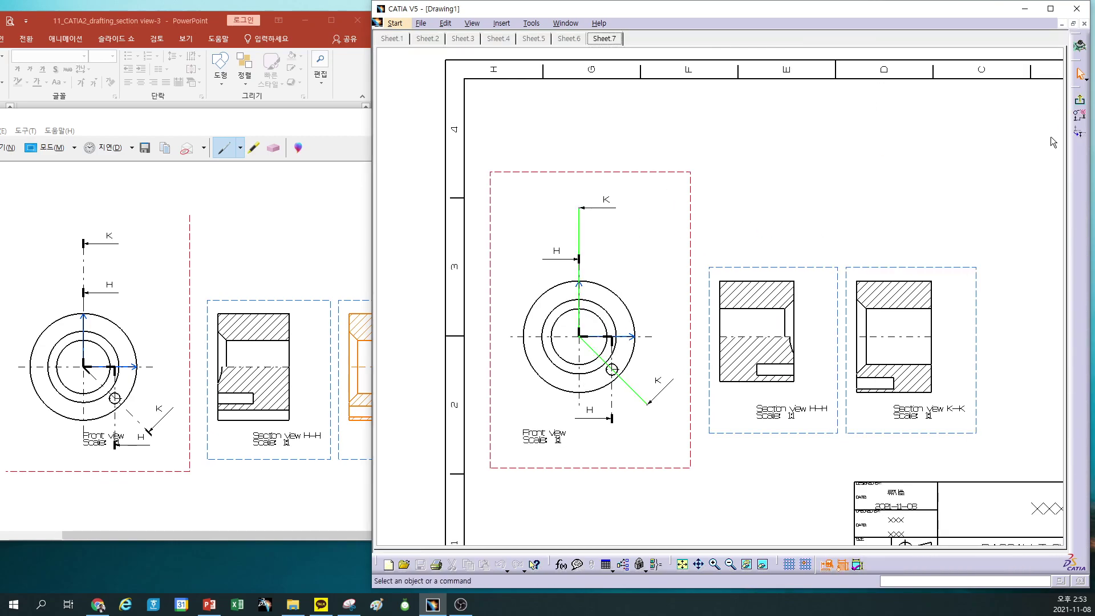
{"action": "left_click", "coordinate": [1079, 132]}
{"action": "left_click", "coordinate": [1081, 106]}
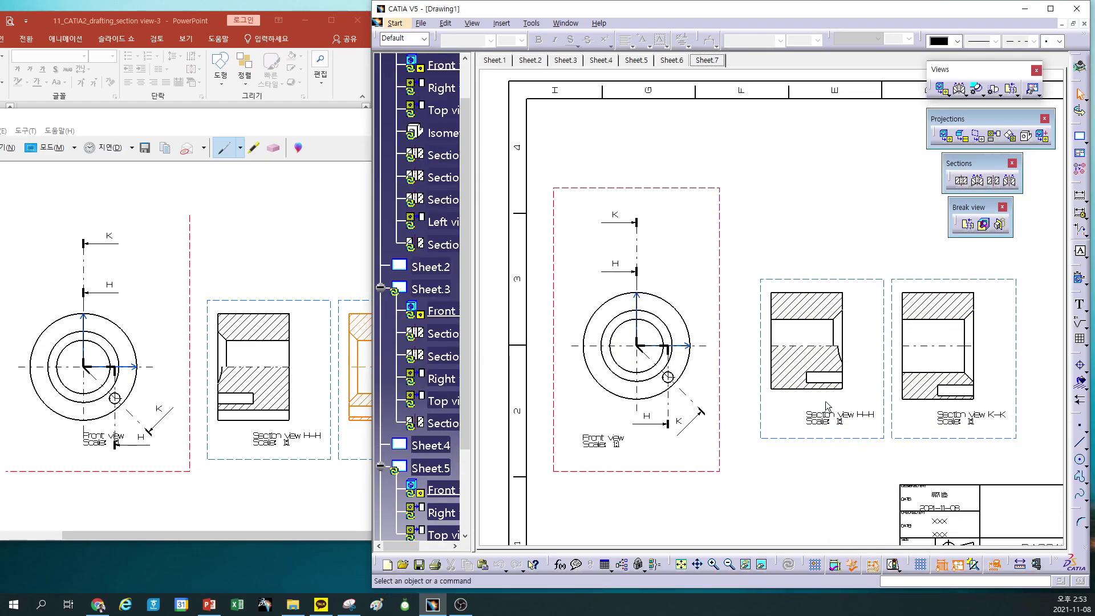
Compare the drawing with the captured image, and invert section callout K's profile direction back to its original side
{"action": "key", "text": "alt+Tab"}
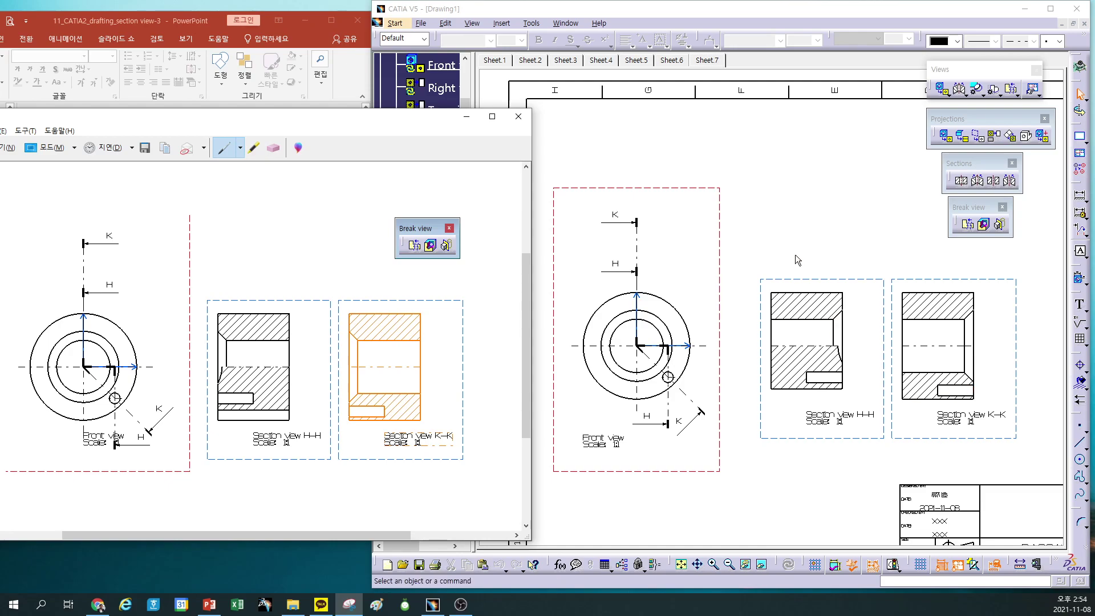
{"action": "left_click", "coordinate": [801, 220]}
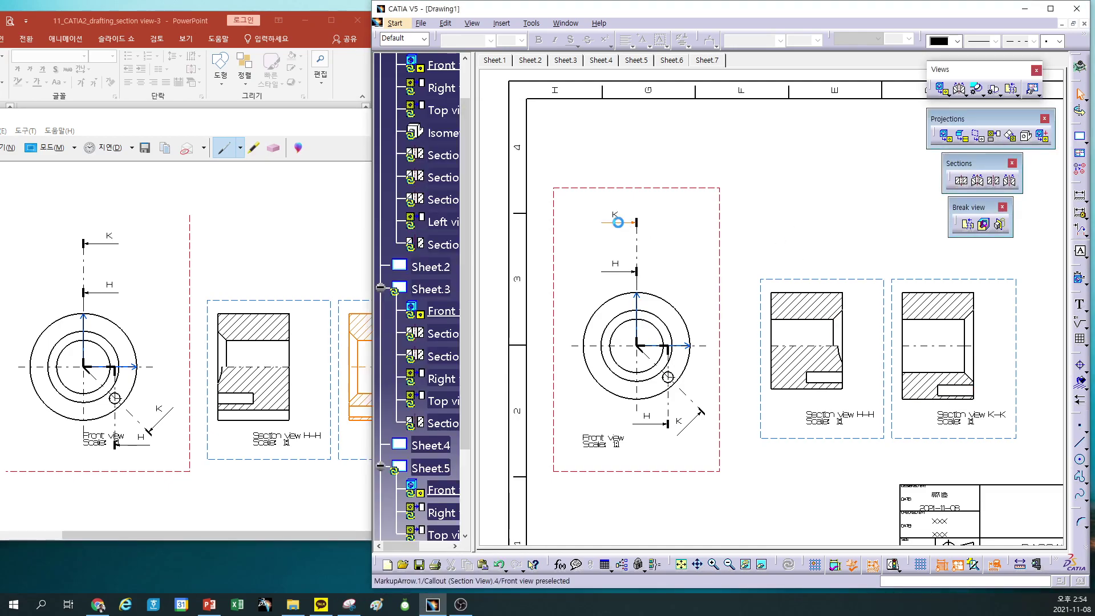
{"action": "double_click", "coordinate": [626, 226]}
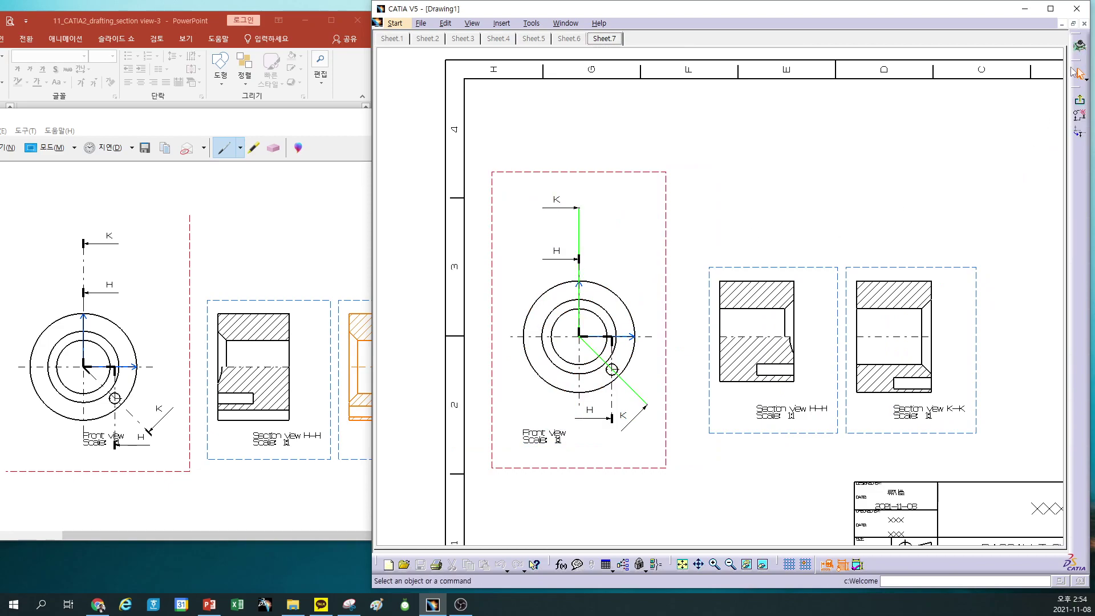
{"action": "left_click", "coordinate": [1079, 132]}
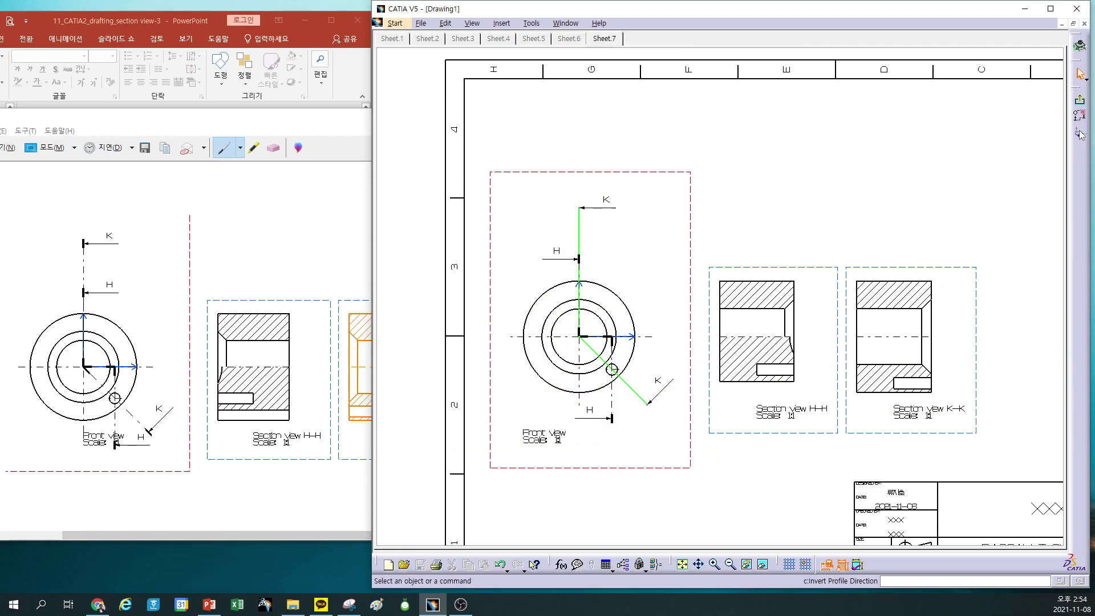
{"action": "left_click", "coordinate": [1080, 46]}
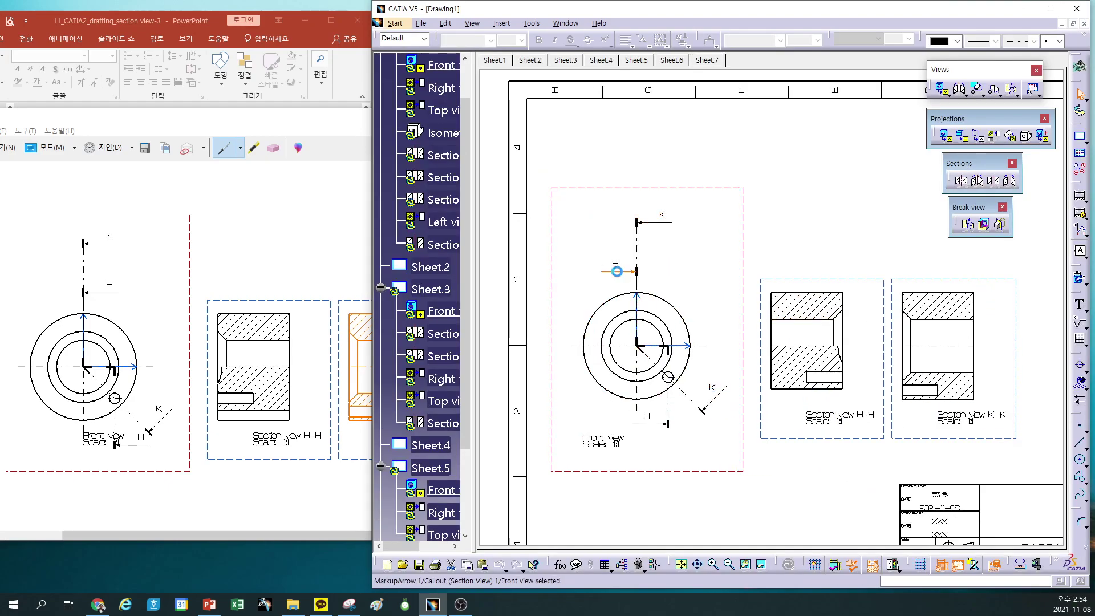
Invert the profile direction of section callout H back to its original side and apply it to the offset section view
{"action": "double_click", "coordinate": [622, 272]}
{"action": "left_click", "coordinate": [1081, 137]}
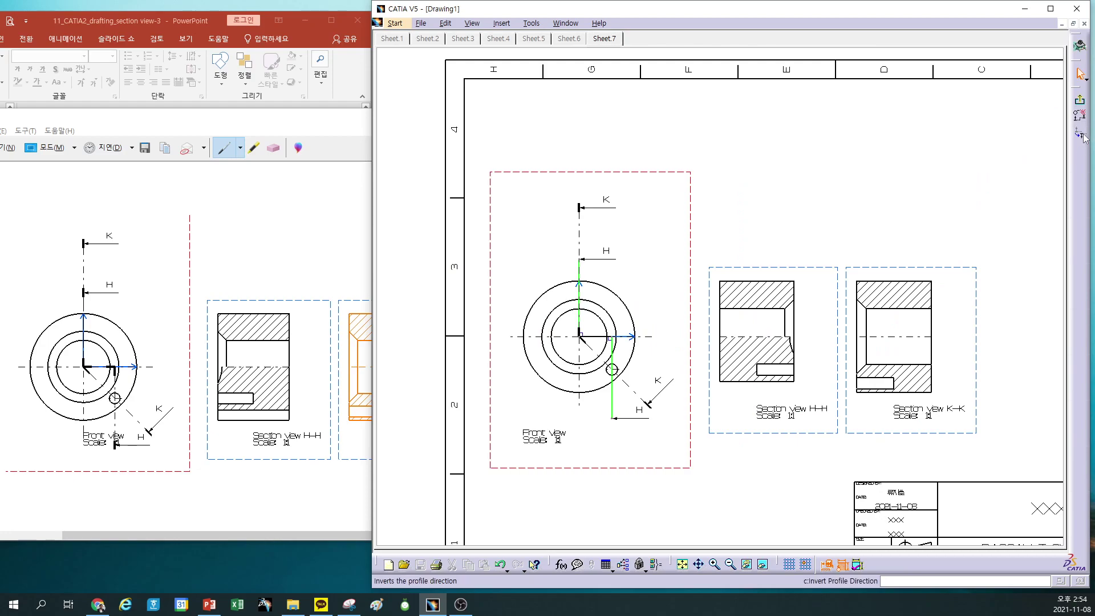
{"action": "left_click", "coordinate": [1079, 101]}
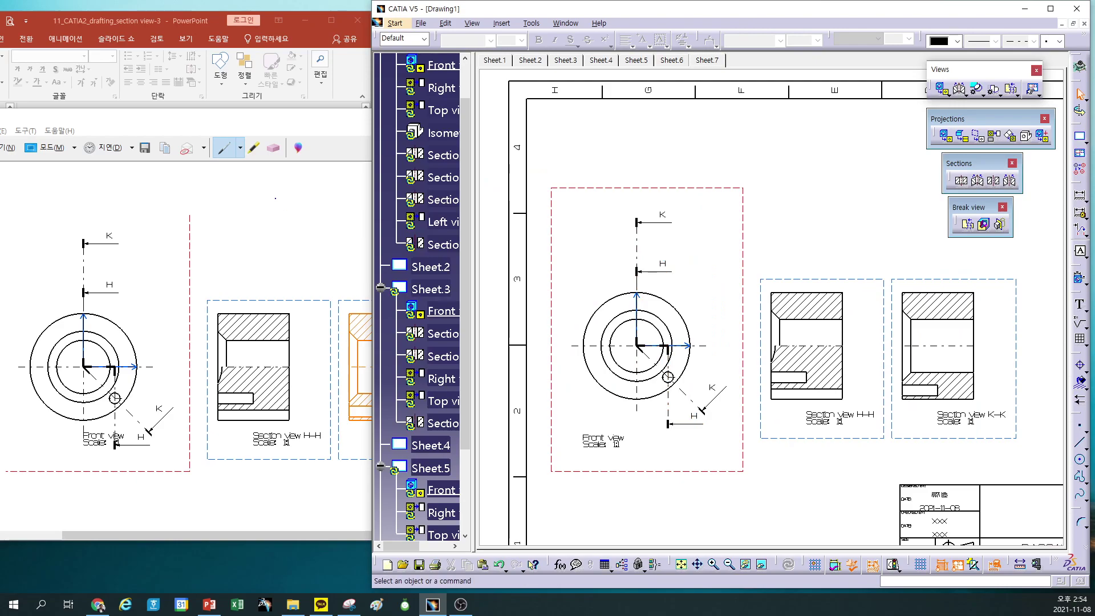
{"action": "key", "text": "Escape"}
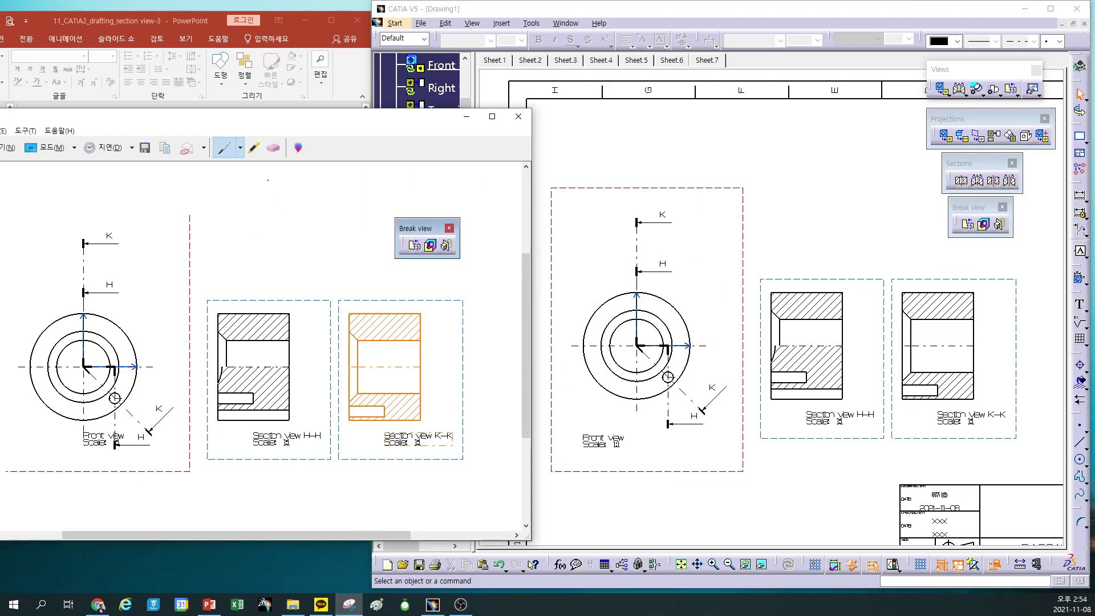
Close the captured image and move the front view with its section views to the upper middle of the sheet
{"action": "left_click", "coordinate": [518, 116]}
{"action": "left_click", "coordinate": [301, 336]}
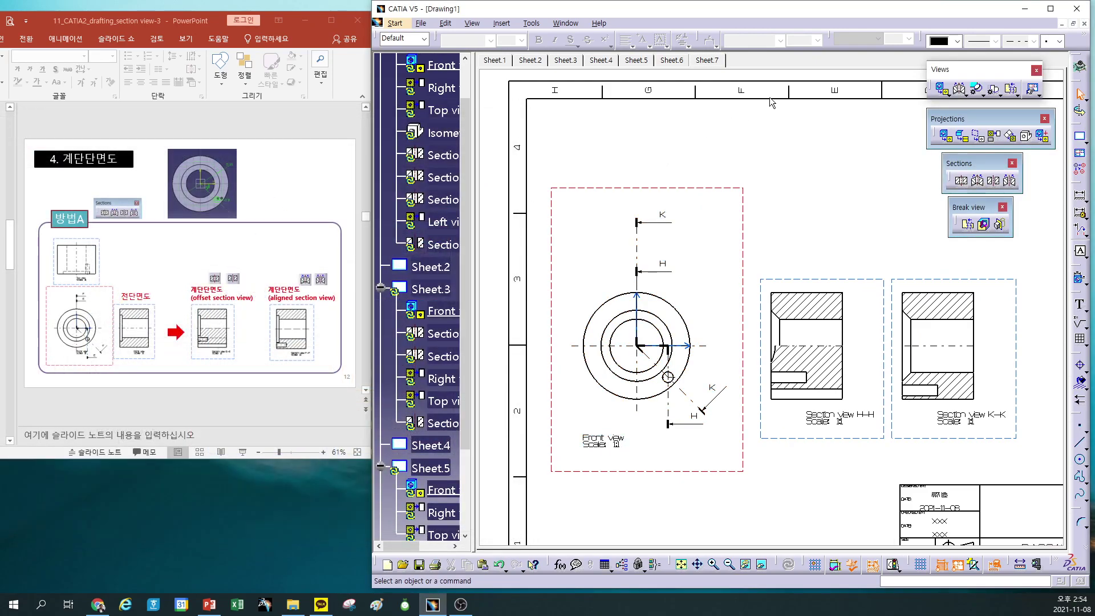
{"action": "scroll", "coordinate": [776, 217], "scroll_direction": "down", "scroll_amount": 3}
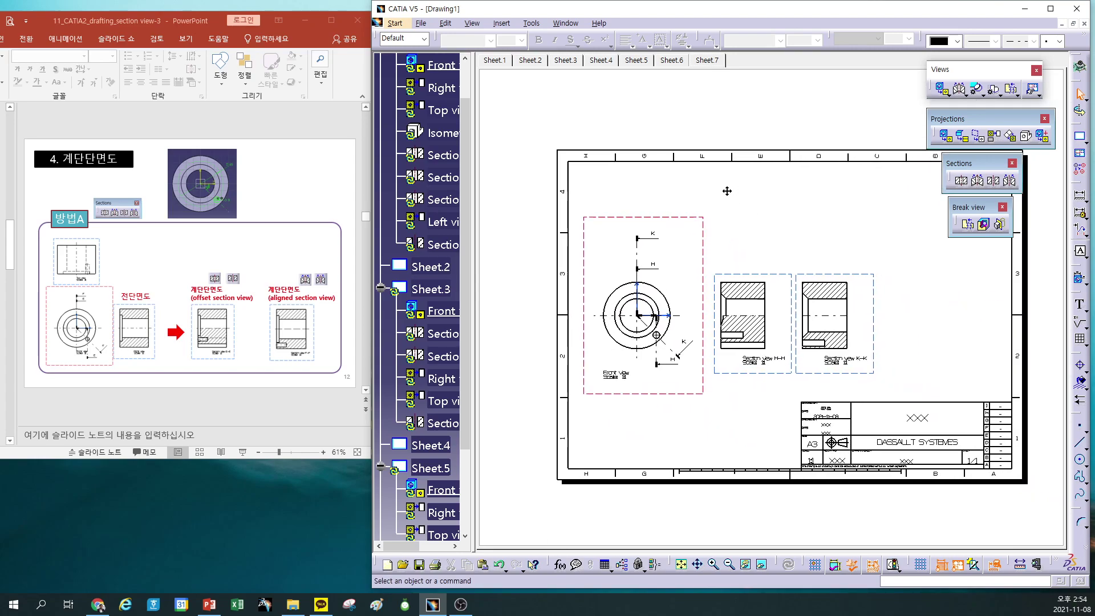
{"action": "left_click_drag", "start_coordinate": [687, 225], "coordinate": [783, 238]}
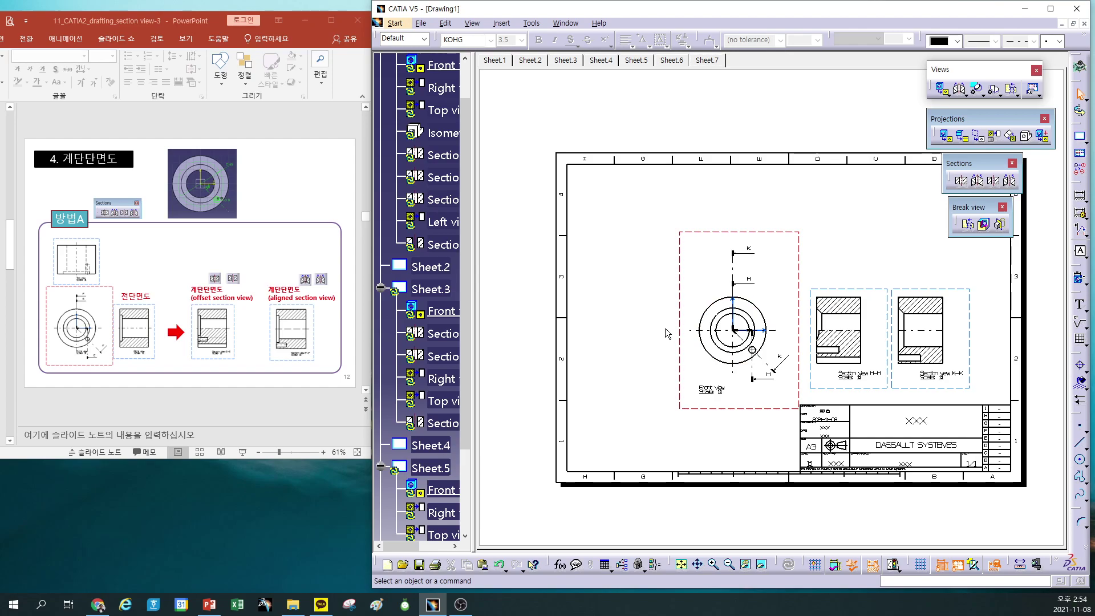
{"action": "mouse_move", "coordinate": [782, 231]}
{"action": "left_mouse_down"}
{"action": "mouse_move", "coordinate": [708, 158]}
{"action": "mouse_move", "coordinate": [754, 145]}
{"action": "mouse_move", "coordinate": [765, 118]}
{"action": "left_mouse_up"}
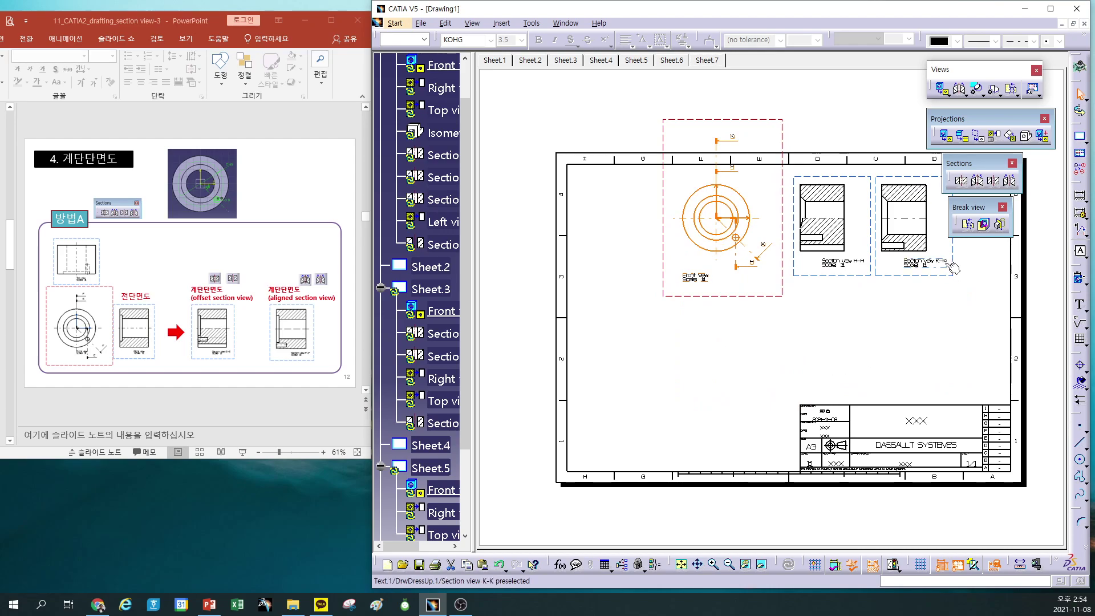
Create an offset section view stepping horizontally through the ring's centre and the small hole, and place it below the front view
{"action": "left_click", "coordinate": [963, 183]}
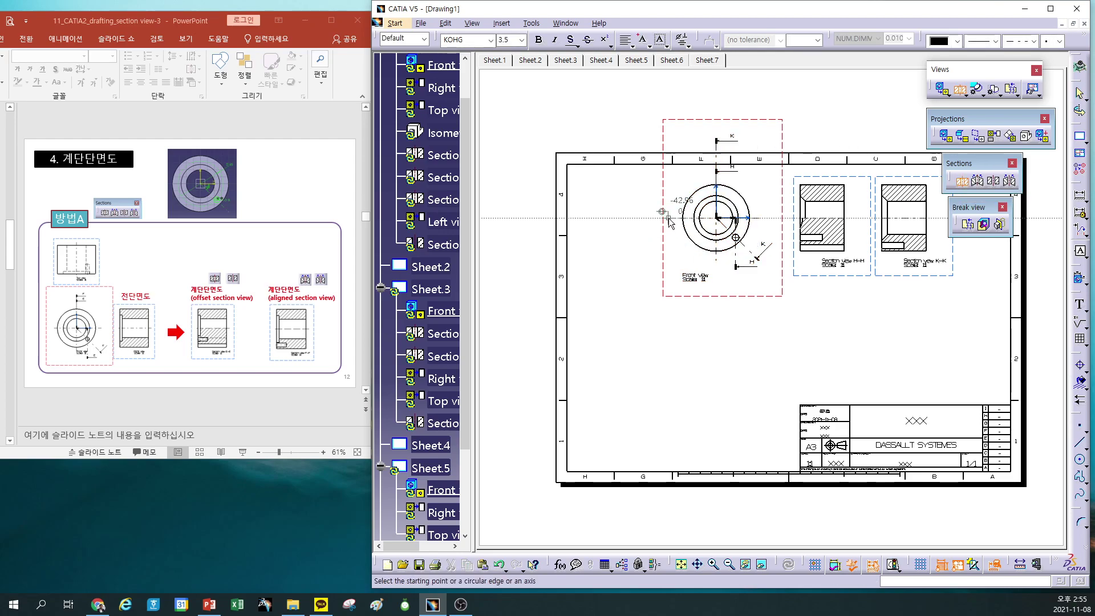
{"action": "left_click", "coordinate": [718, 218]}
{"action": "left_click", "coordinate": [718, 217]}
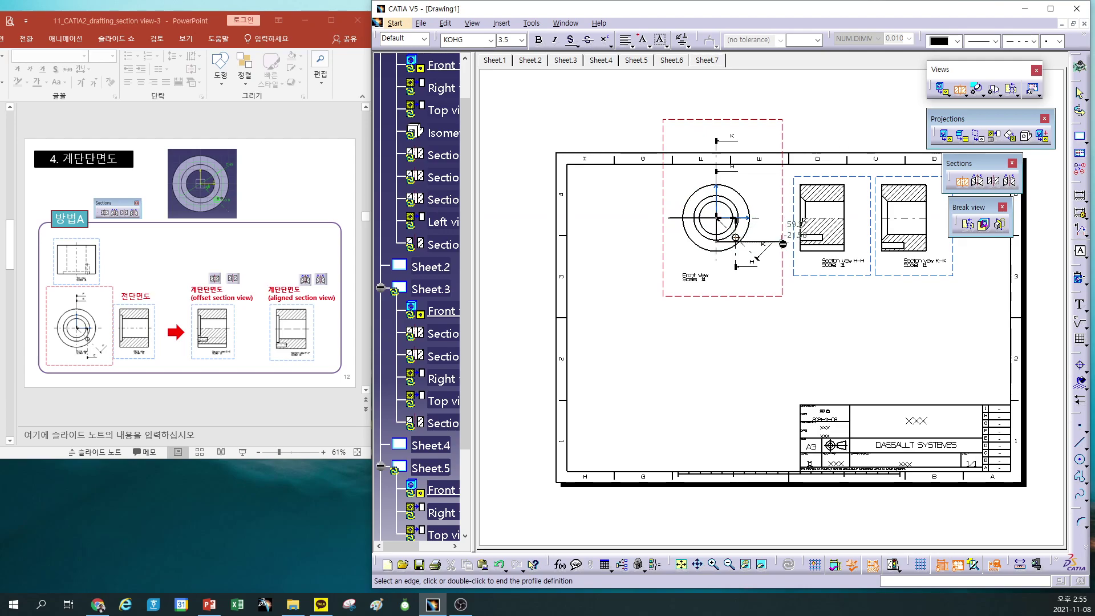
{"action": "scroll", "coordinate": [747, 242], "scroll_direction": "up", "scroll_amount": 5}
{"action": "left_click", "coordinate": [868, 315]}
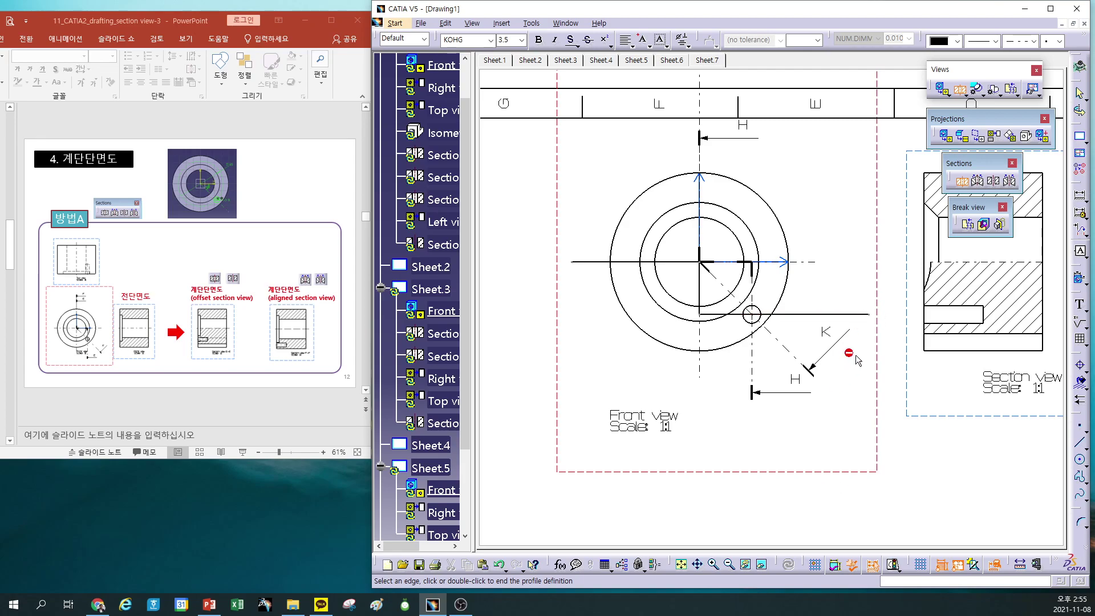
{"action": "double_click", "coordinate": [869, 314]}
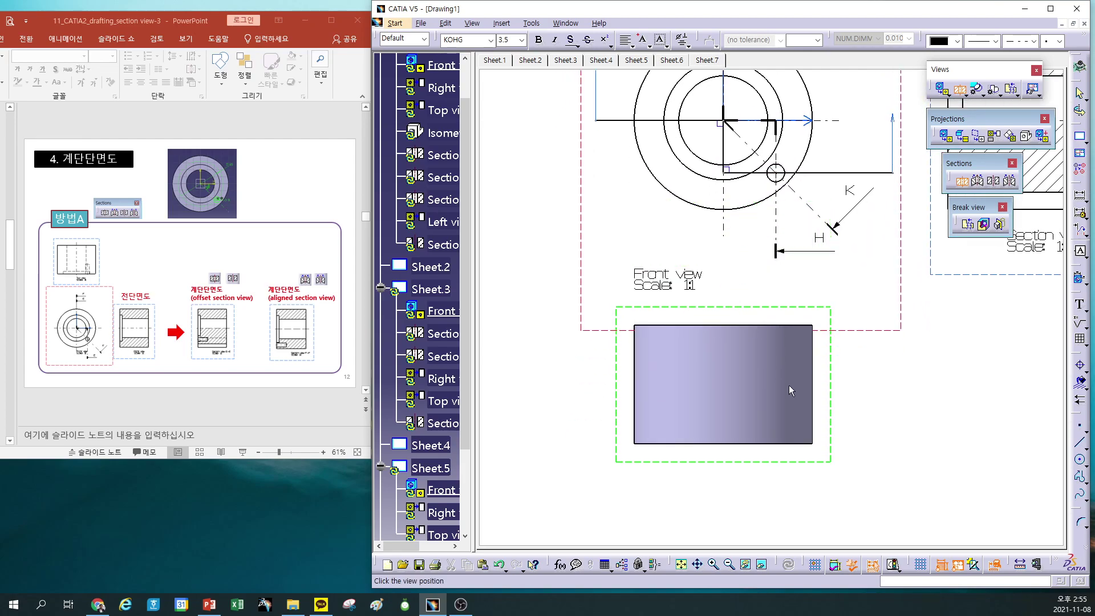
{"action": "left_click", "coordinate": [789, 420]}
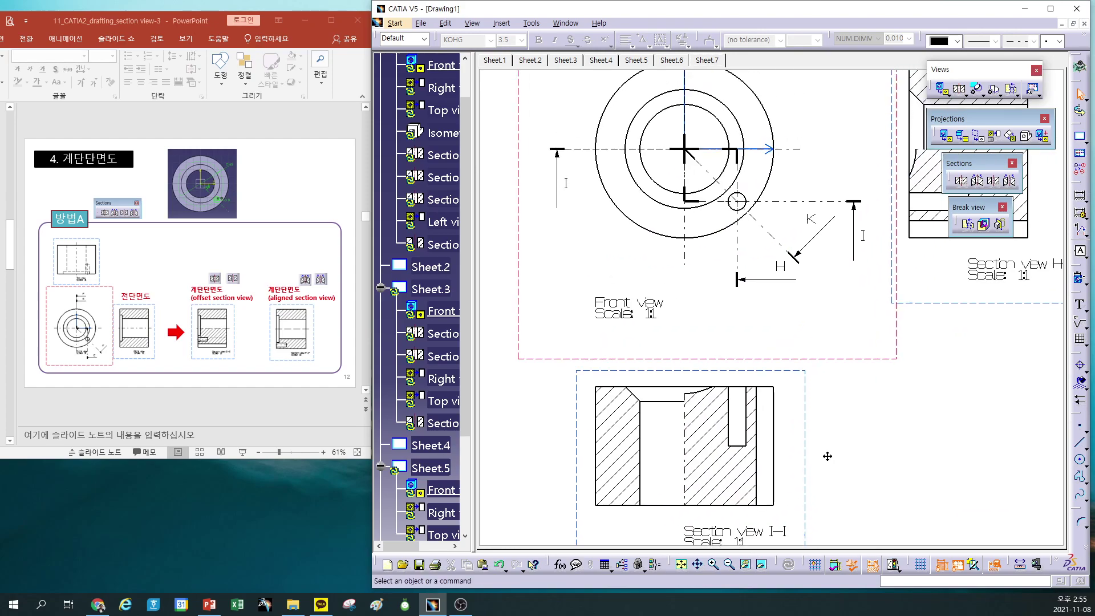
{"action": "middle_click_drag", "start_coordinate": [727, 316], "coordinate": [722, 302]}
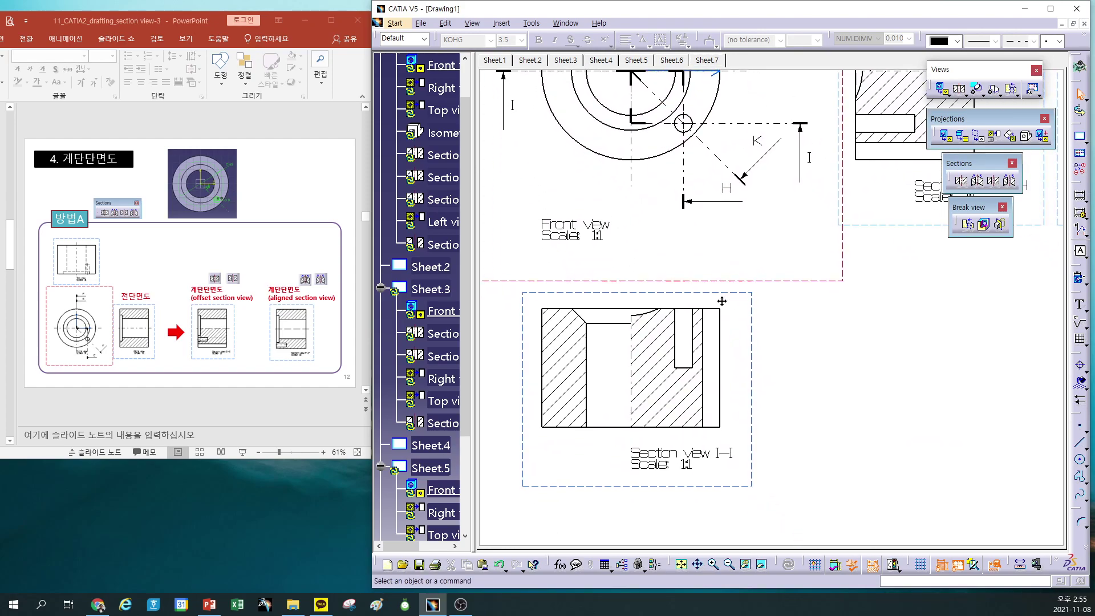
Create an aligned section view from the ring's horizontal axis through the centre and the small hole, placed below the new offset section view
{"action": "scroll", "coordinate": [732, 315], "scroll_direction": "down", "scroll_amount": 5}
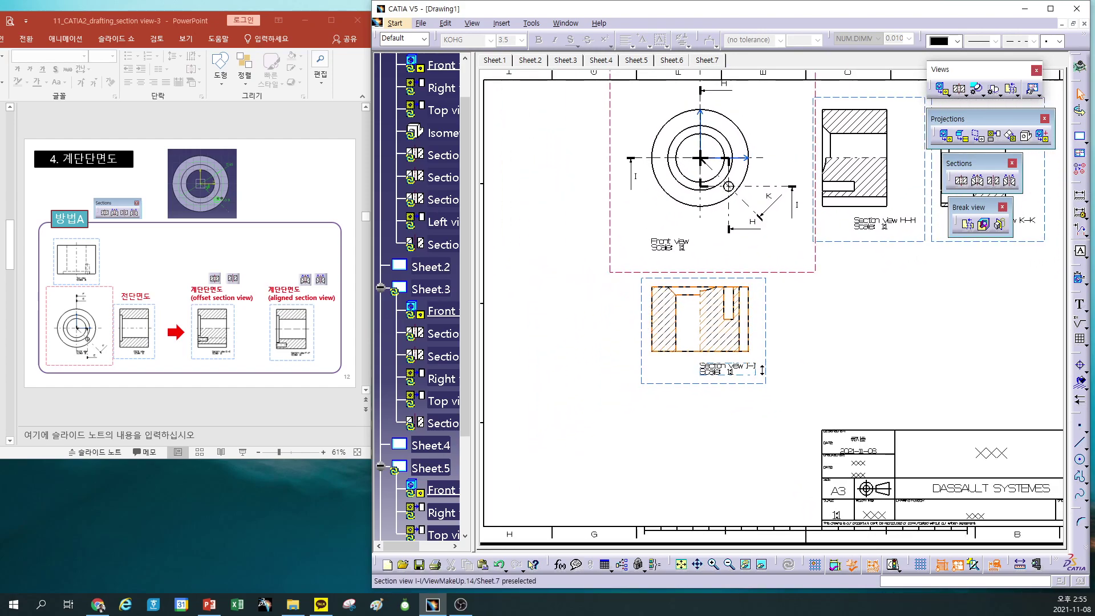
{"action": "left_click", "coordinate": [978, 180]}
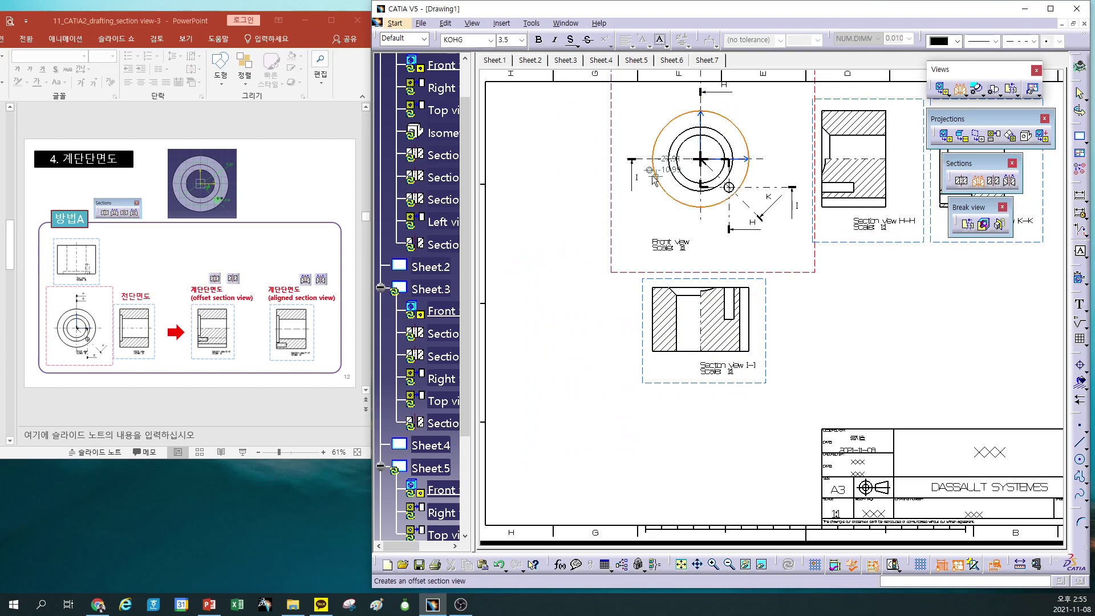
{"action": "left_click", "coordinate": [626, 161]}
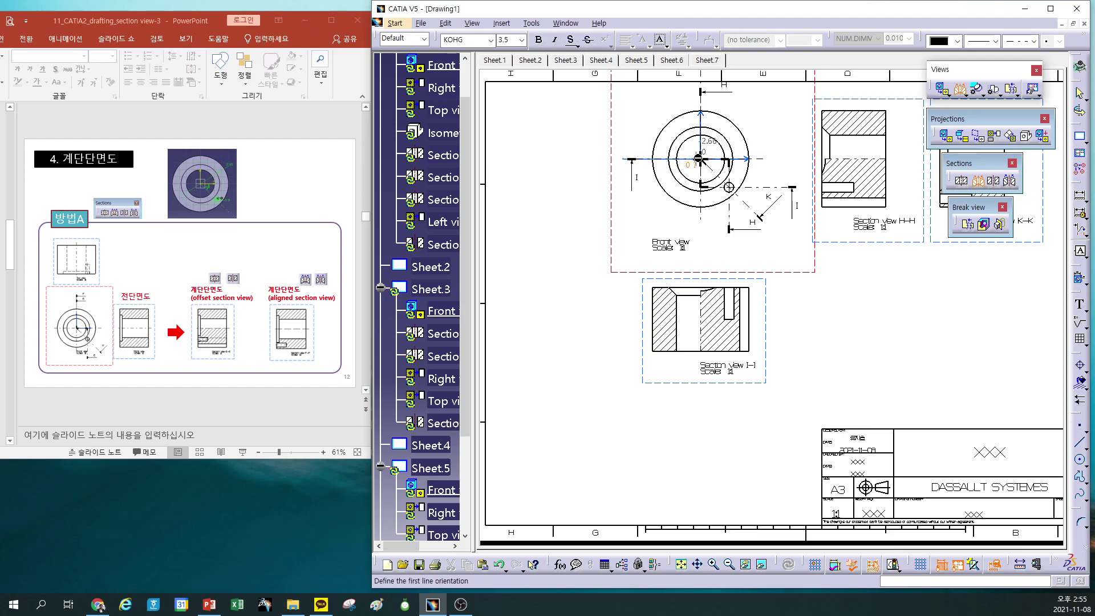
{"action": "left_click", "coordinate": [702, 159]}
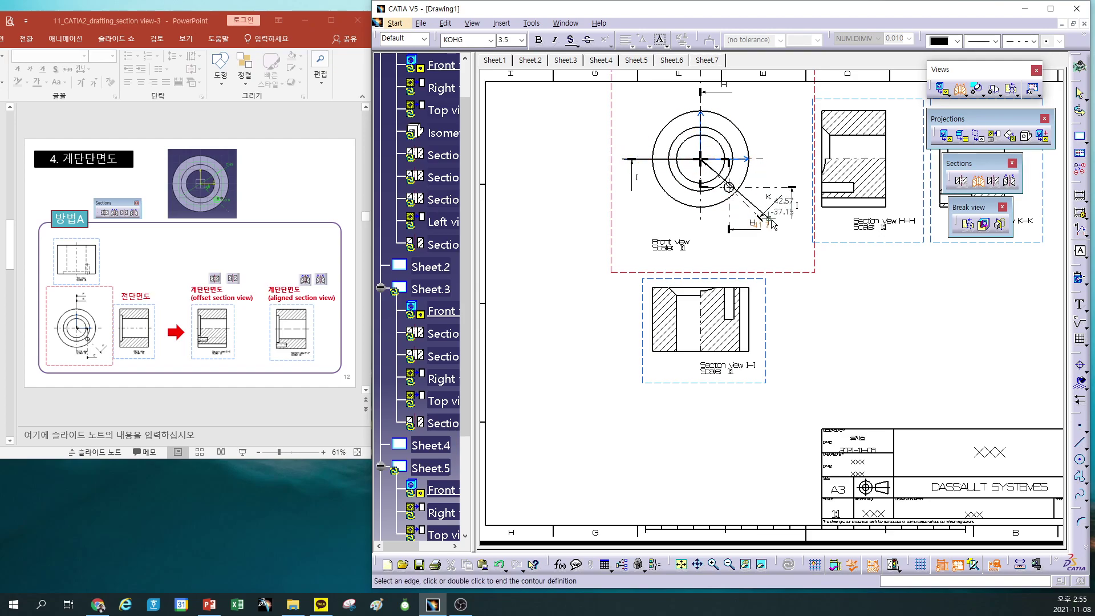
{"action": "double_click", "coordinate": [790, 248]}
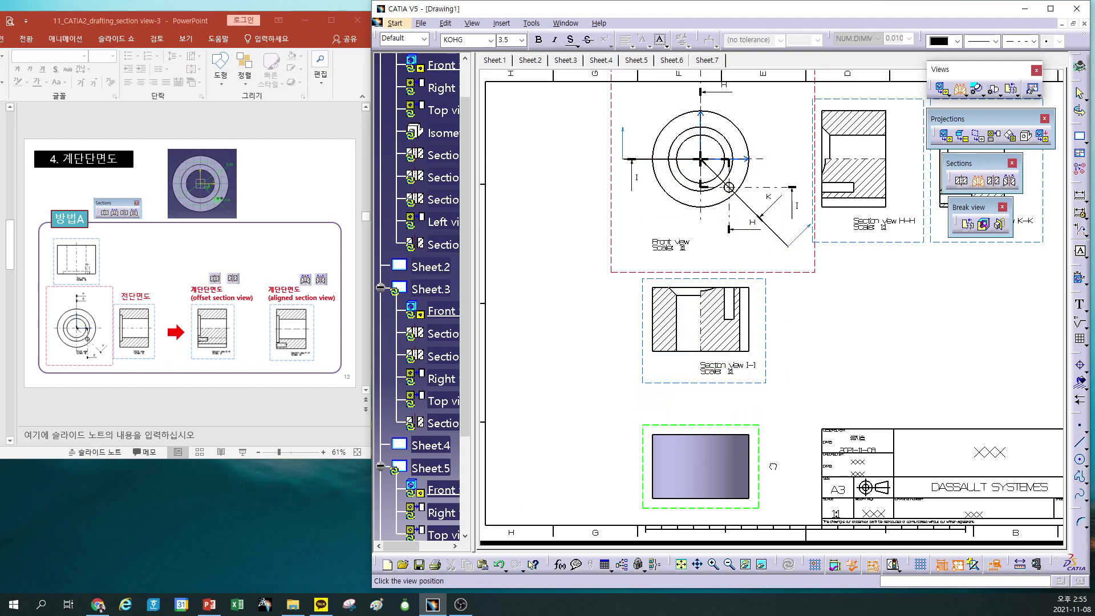
{"action": "left_click", "coordinate": [702, 465]}
{"action": "mouse_move", "coordinate": [831, 330]}
{"action": "middle_mouse_down"}
{"action": "mouse_move", "coordinate": [741, 348]}
{"action": "mouse_move", "coordinate": [783, 342]}
{"action": "mouse_move", "coordinate": [843, 368]}
{"action": "middle_mouse_up"}
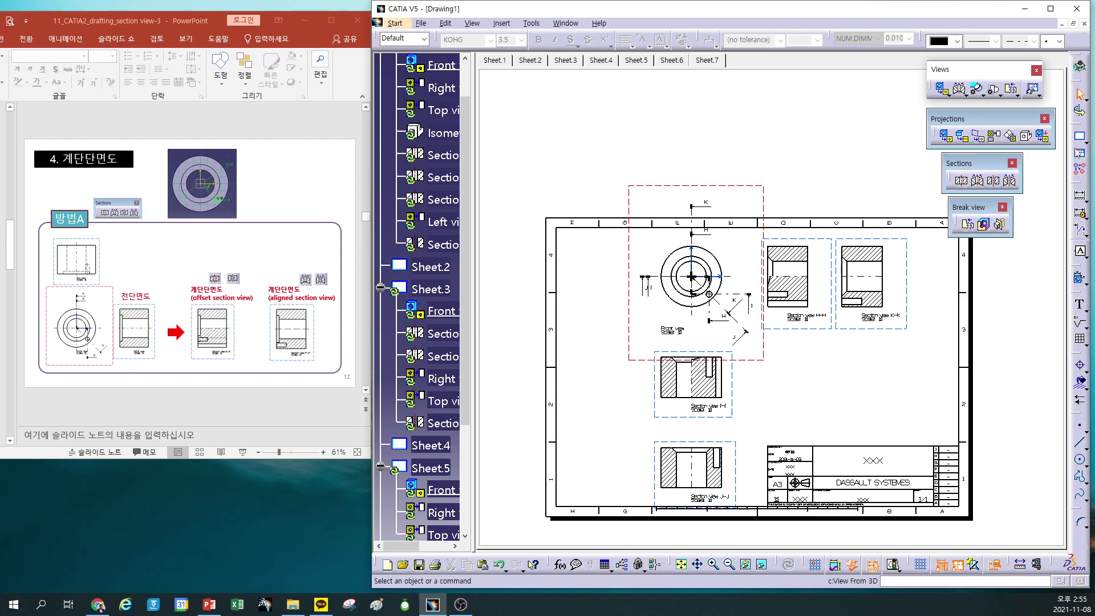
Add two new blank sheets to the drawing, returning to Sheet.7 in between
{"action": "left_click", "coordinate": [1080, 135]}
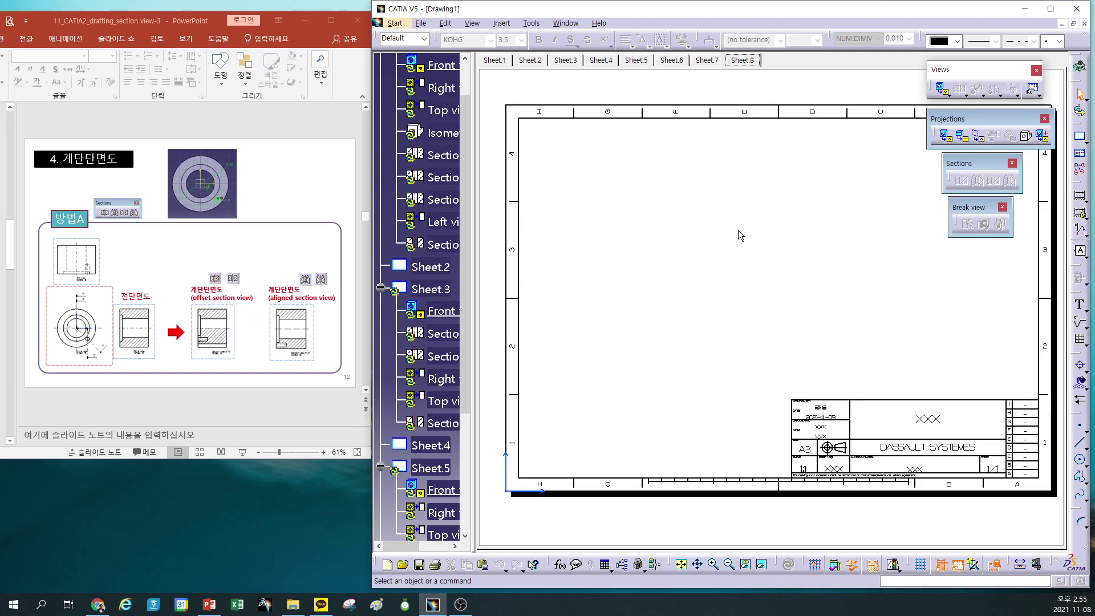
{"action": "left_click", "coordinate": [707, 61]}
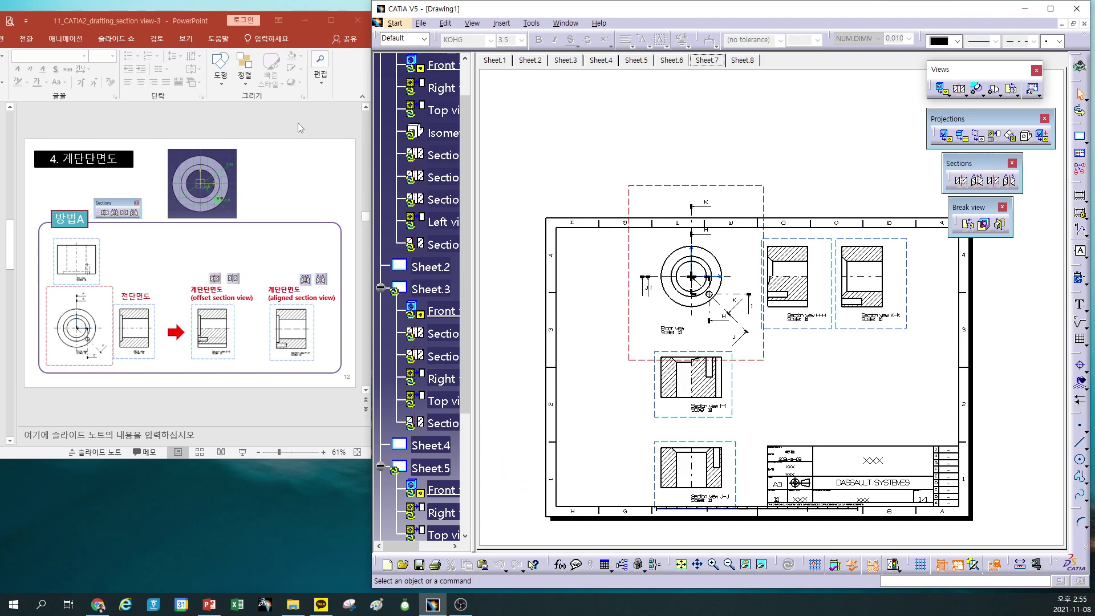
{"action": "left_click", "coordinate": [1080, 136]}
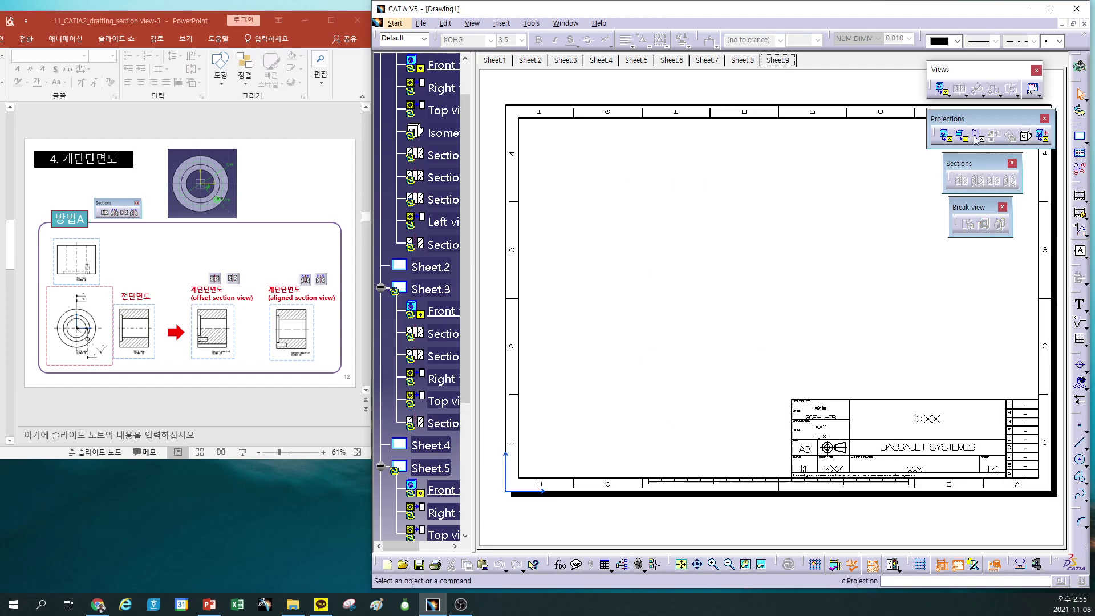
Switch to PowerPoint, maximise its window and view slide 13 on making revolved sections with offset section cut
{"action": "left_click", "coordinate": [243, 128]}
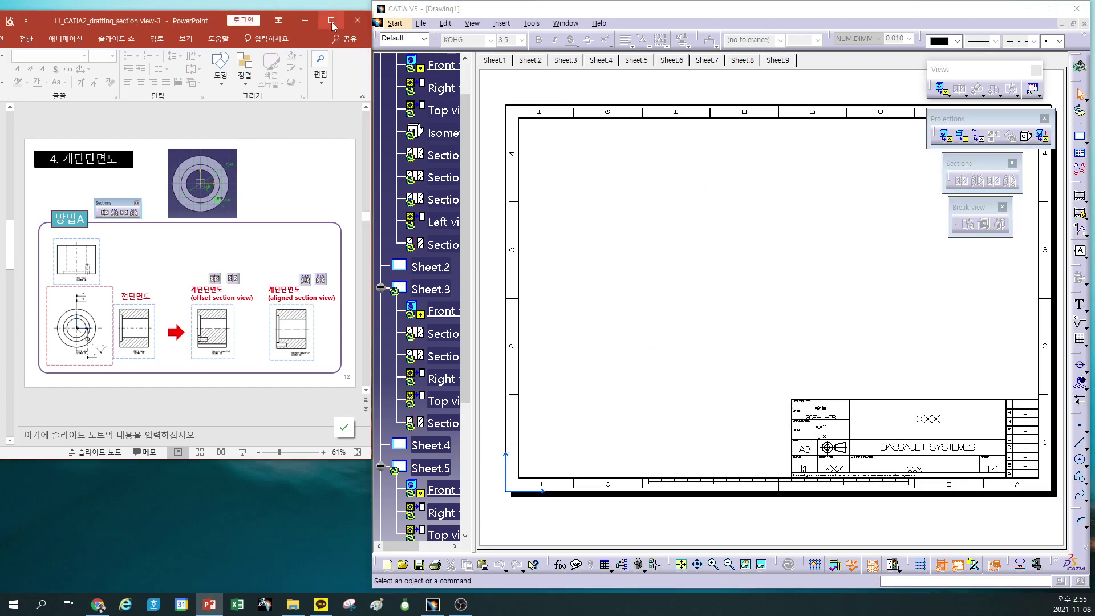
{"action": "left_click", "coordinate": [332, 20]}
{"action": "scroll", "coordinate": [407, 101], "scroll_direction": "down", "scroll_amount": 1}
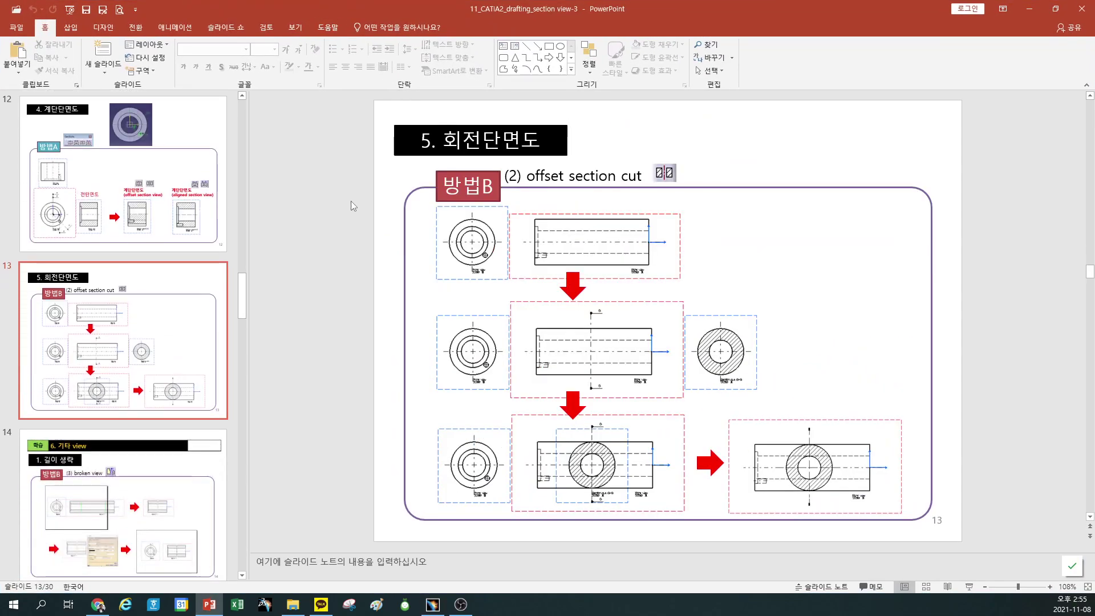
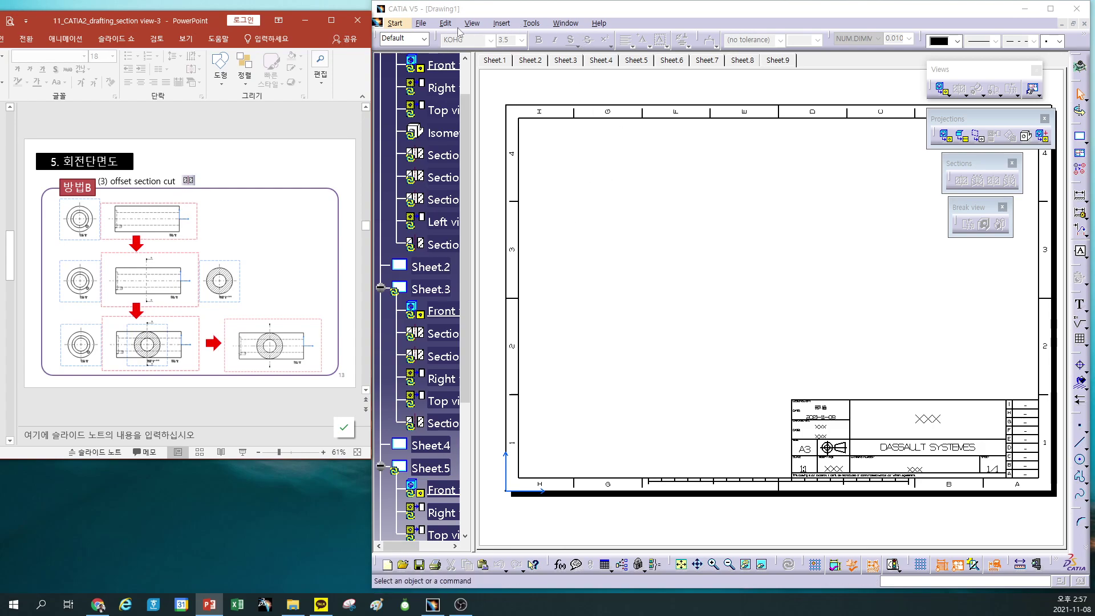
Switch to CATIA and create a new part document with hybrid design enabled, keeping the default part name
{"action": "left_click", "coordinate": [421, 22]}
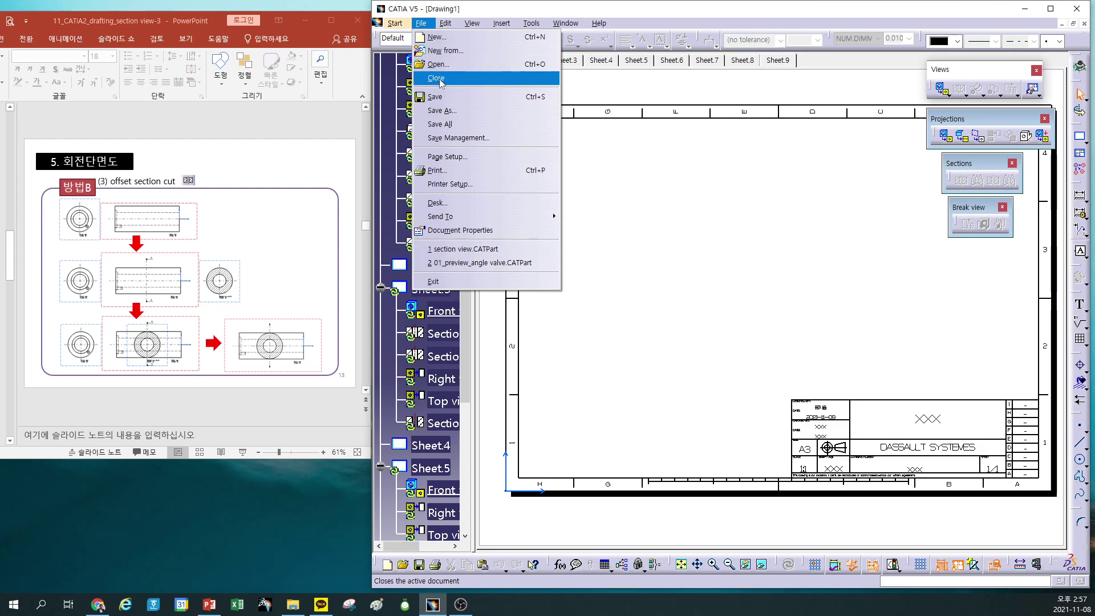
{"action": "left_click", "coordinate": [437, 37]}
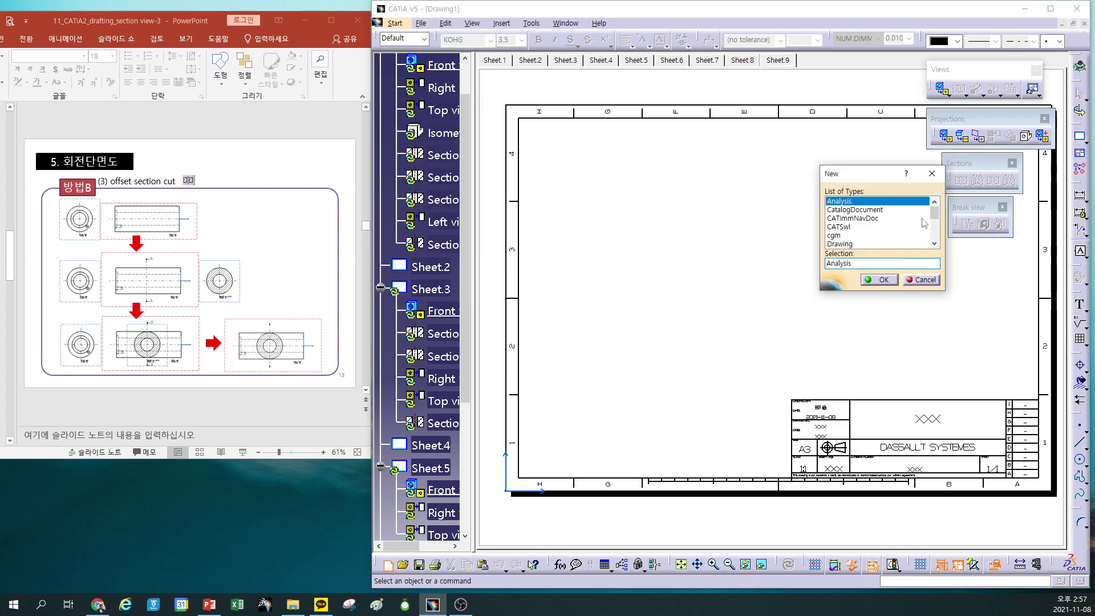
{"action": "left_click_drag", "start_coordinate": [934, 212], "coordinate": [934, 233]}
{"action": "left_click", "coordinate": [834, 201]}
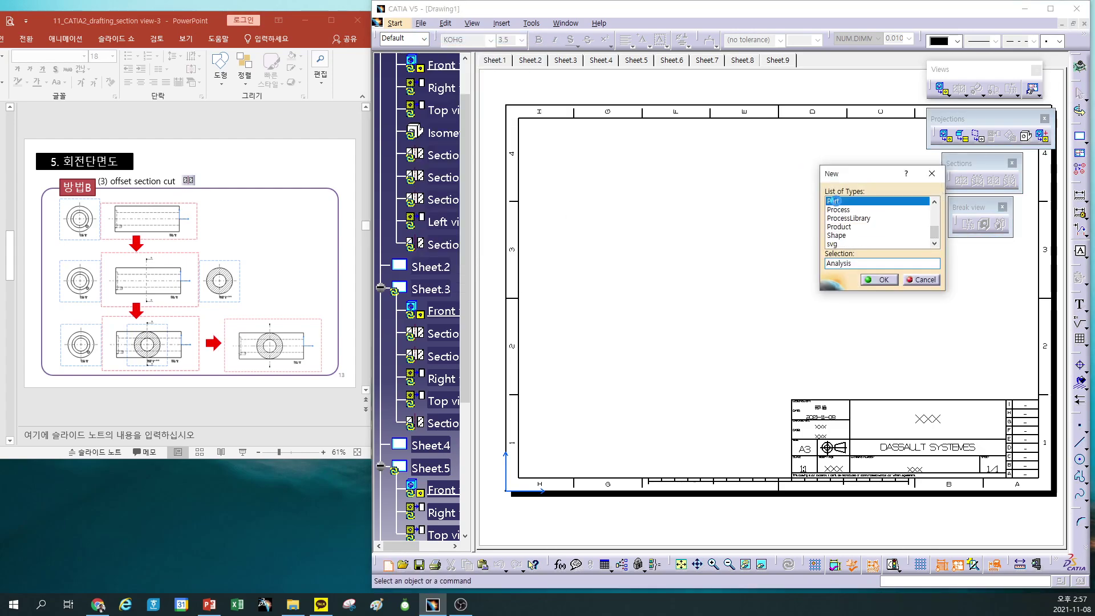
{"action": "left_click", "coordinate": [883, 280]}
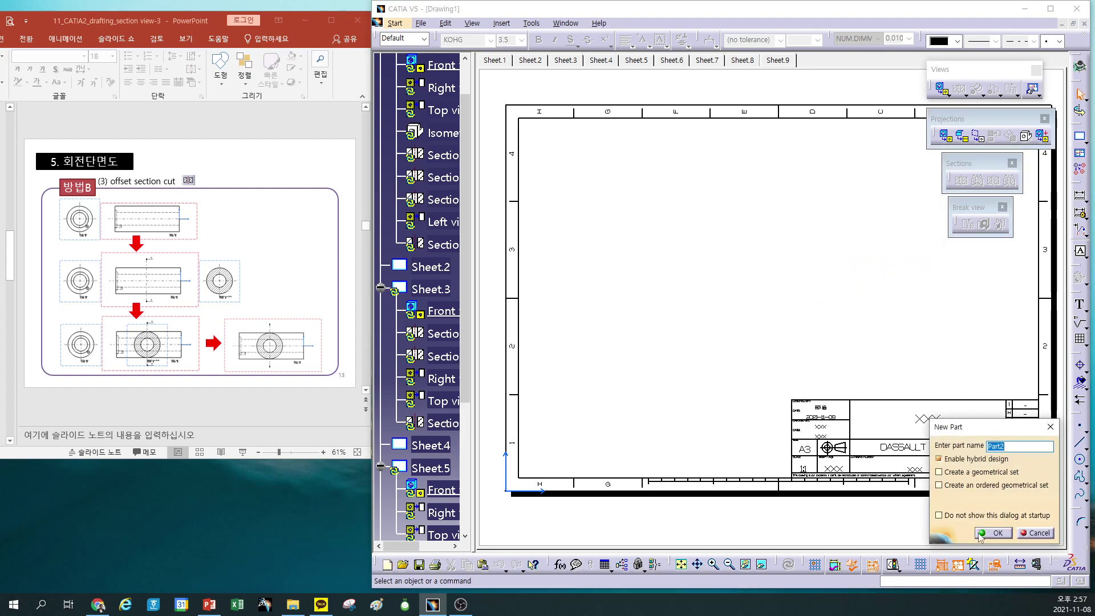
{"action": "left_click", "coordinate": [997, 535]}
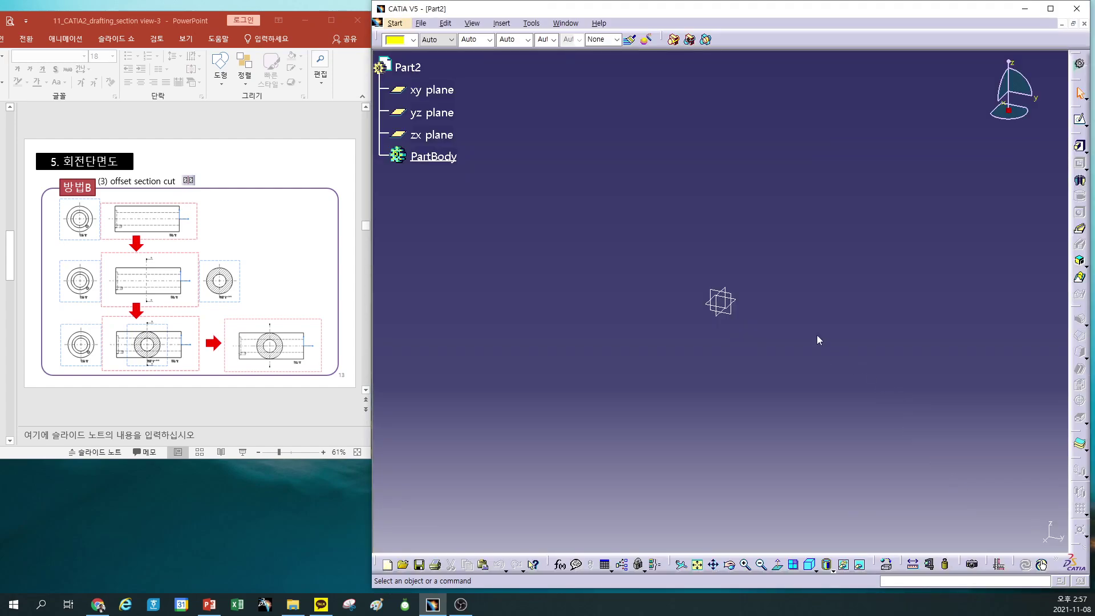
Sketch half of an I-profile on the yz plane with grid snapping, starting at the origin, about 20 mm wide and 40 mm high
{"action": "left_click", "coordinate": [717, 300]}
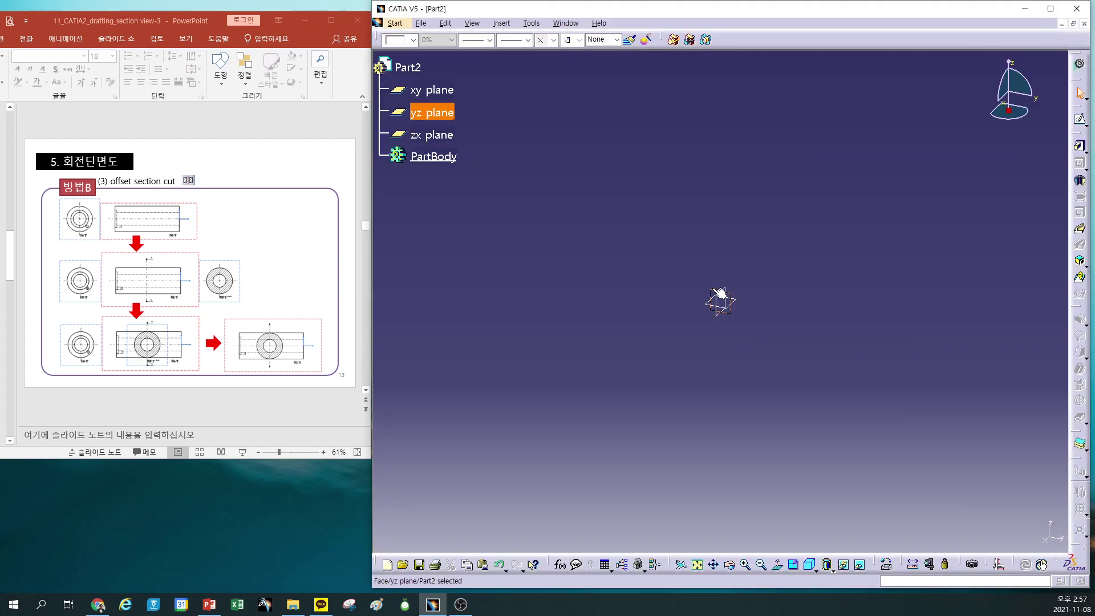
{"action": "left_click", "coordinate": [1080, 119]}
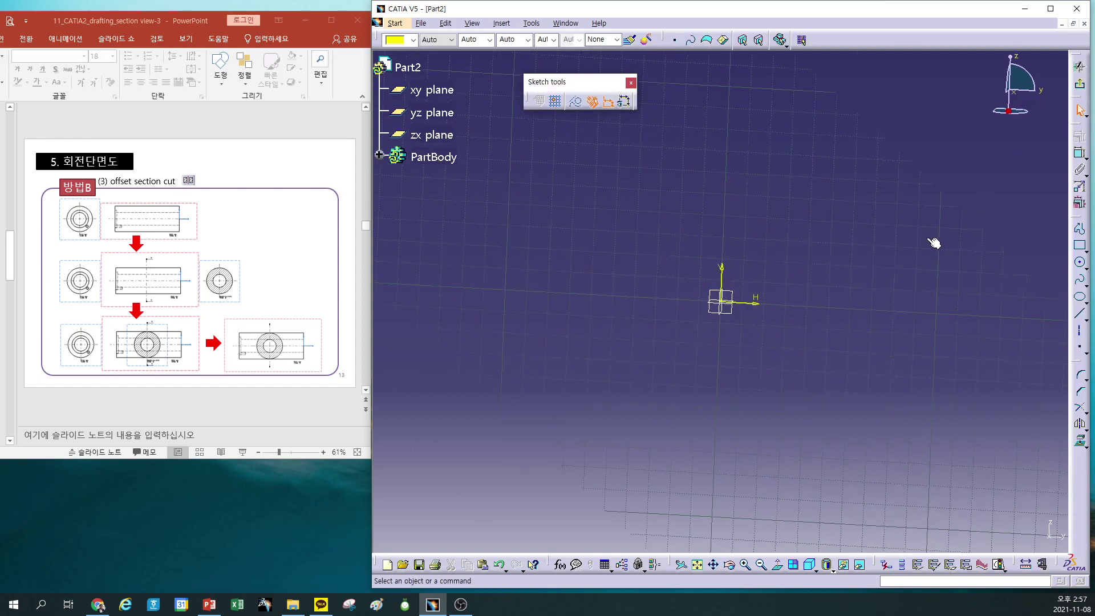
{"action": "left_click", "coordinate": [1081, 230]}
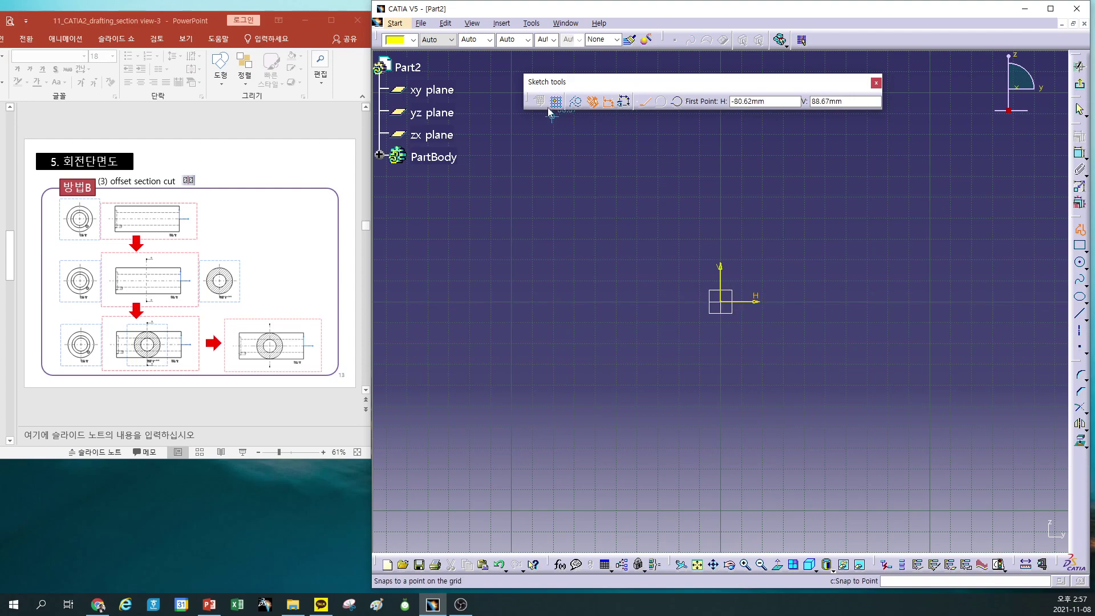
{"action": "left_click", "coordinate": [723, 297]}
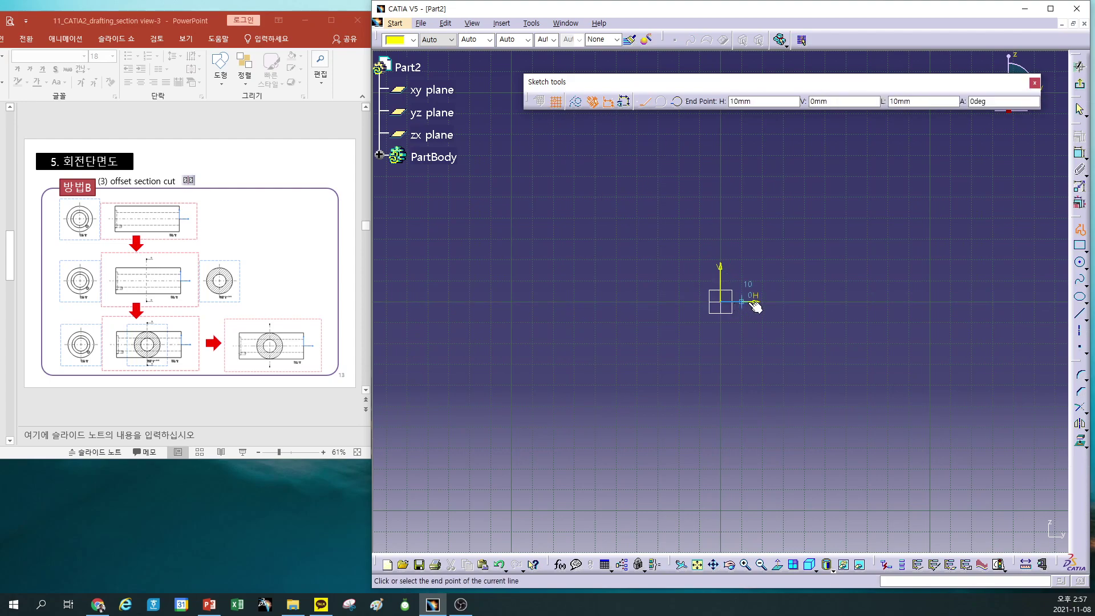
{"action": "left_click", "coordinate": [763, 301]}
{"action": "left_click", "coordinate": [762, 280]}
{"action": "left_click", "coordinate": [742, 280]}
{"action": "left_click", "coordinate": [743, 239]}
{"action": "left_click_drag", "start_coordinate": [759, 223], "coordinate": [761, 247]}
{"action": "left_click", "coordinate": [644, 101]}
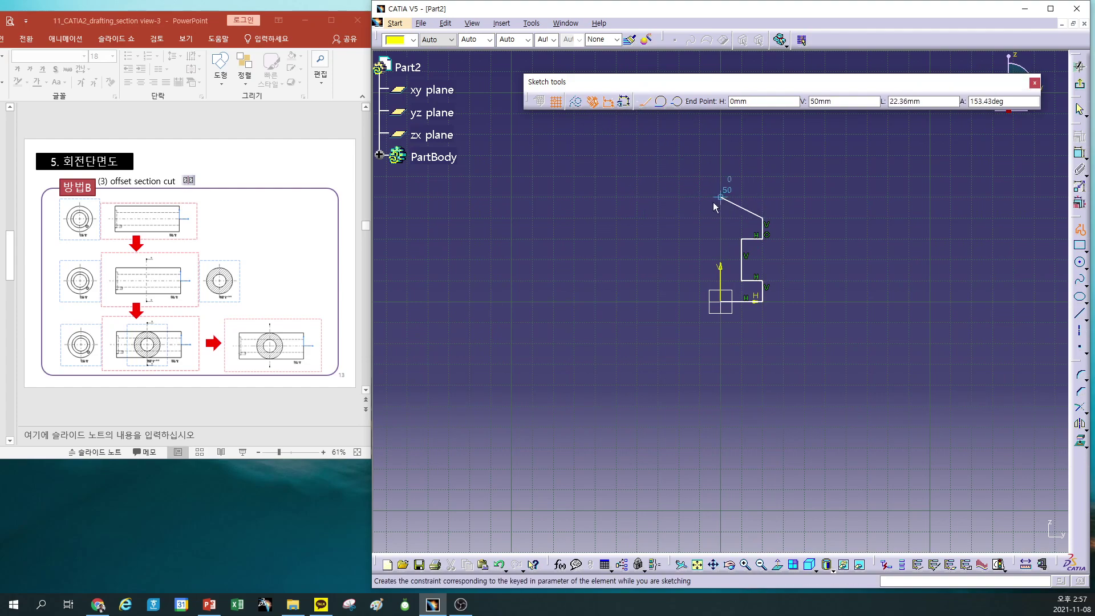
{"action": "left_click", "coordinate": [721, 219]}
{"action": "key", "text": "Escape"}
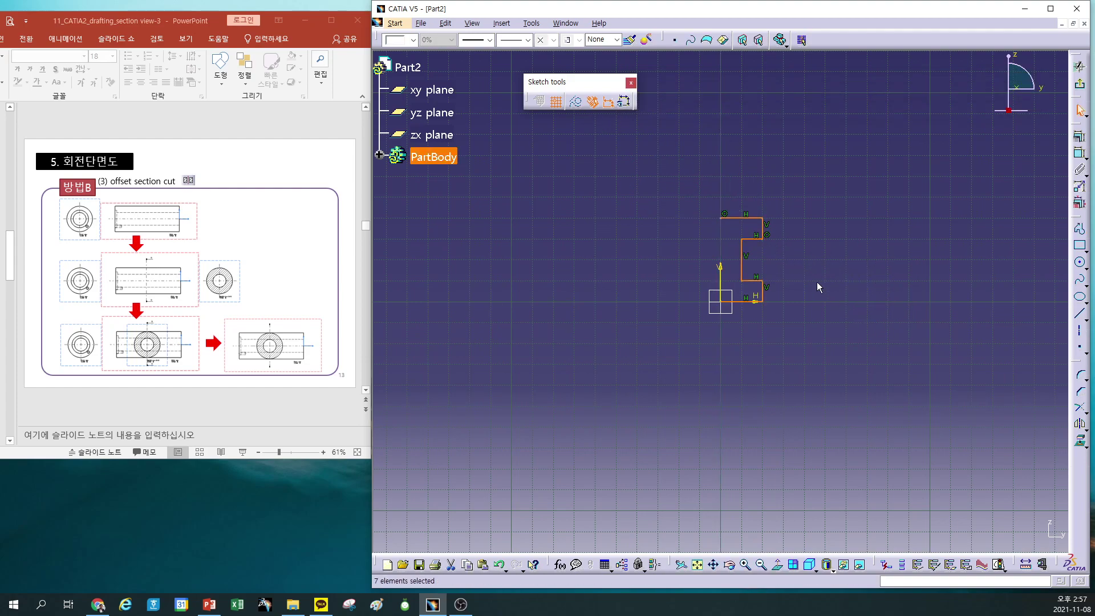
Mirror the half profile about the vertical axis to complete the I-shaped section
{"action": "left_click", "coordinate": [1085, 429]}
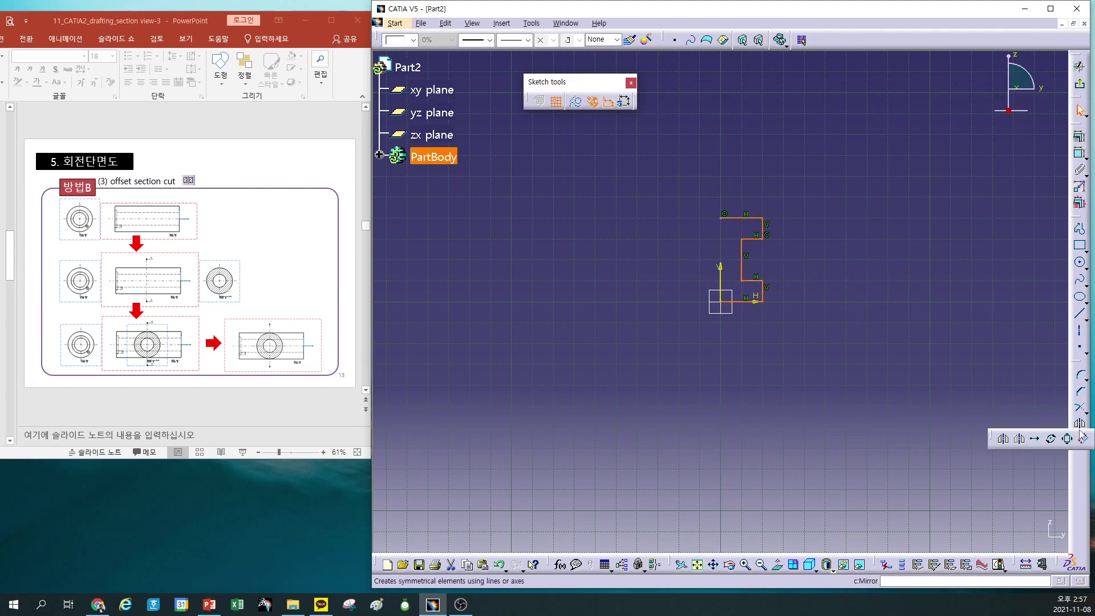
{"action": "left_click", "coordinate": [1020, 443]}
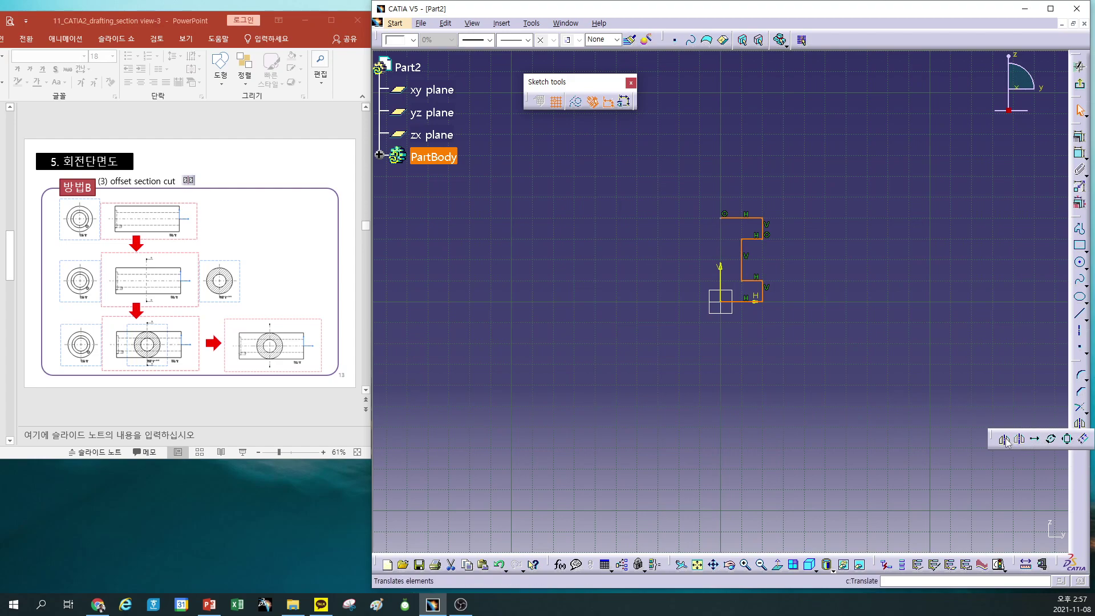
{"action": "left_click", "coordinate": [722, 280]}
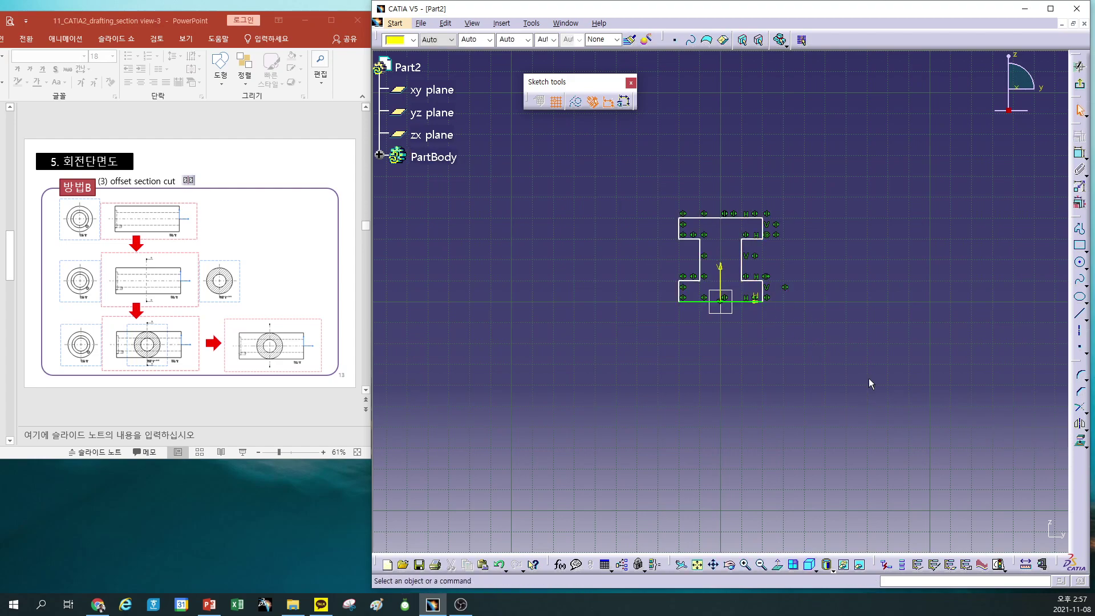
Exit the sketch and pad the I-profile with a length of 200 mm, viewing the beam in isometric orientation
{"action": "left_click", "coordinate": [1080, 85]}
{"action": "left_click", "coordinate": [1081, 148]}
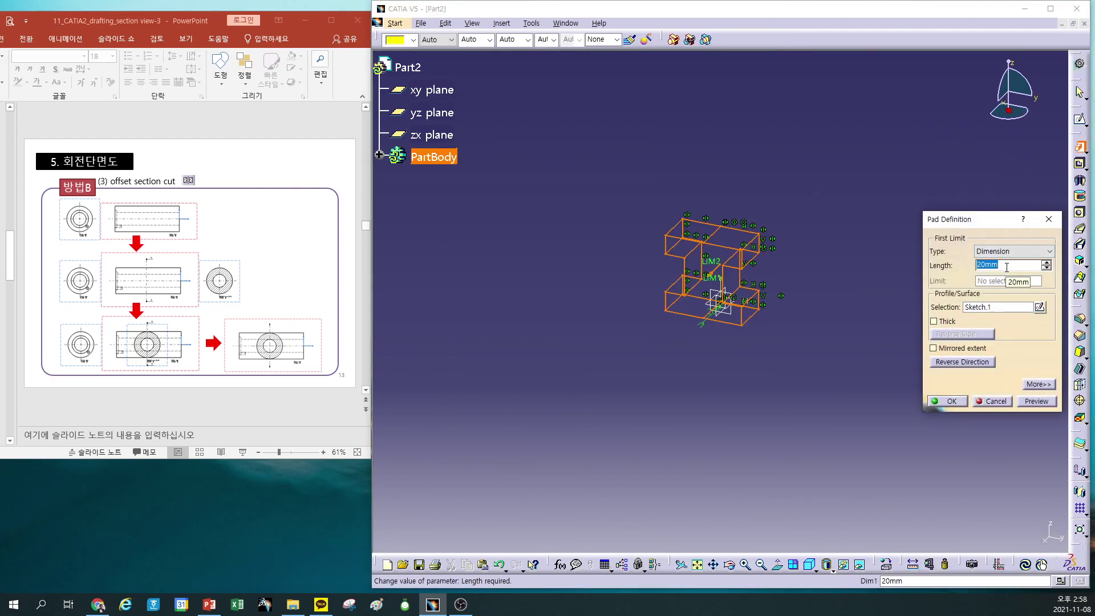
{"action": "type", "text": "200"}
{"action": "key", "text": "Return"}
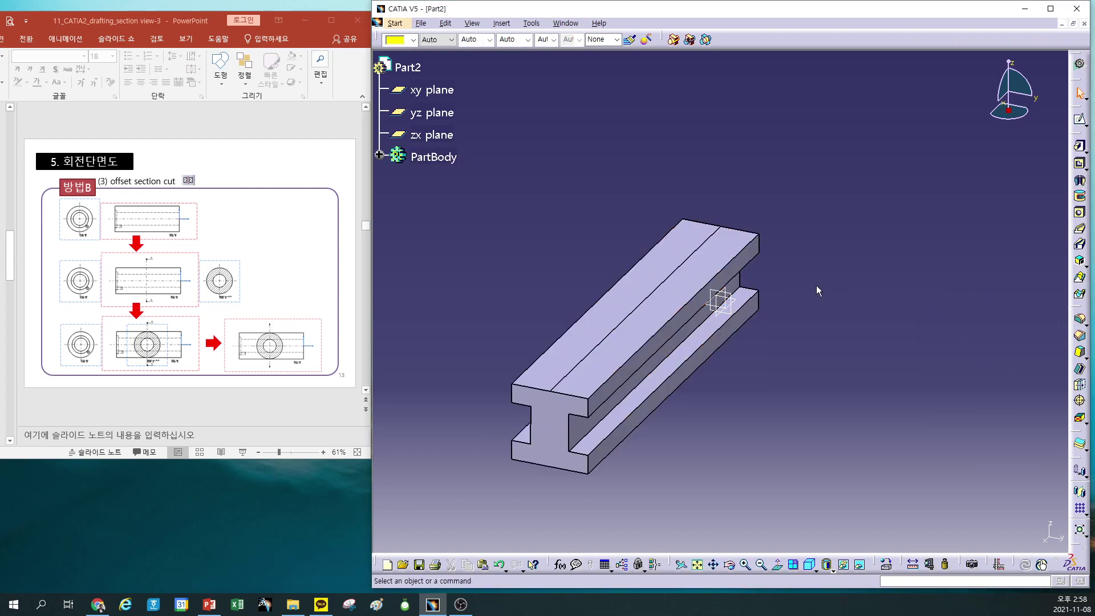
{"action": "left_click", "coordinate": [809, 564]}
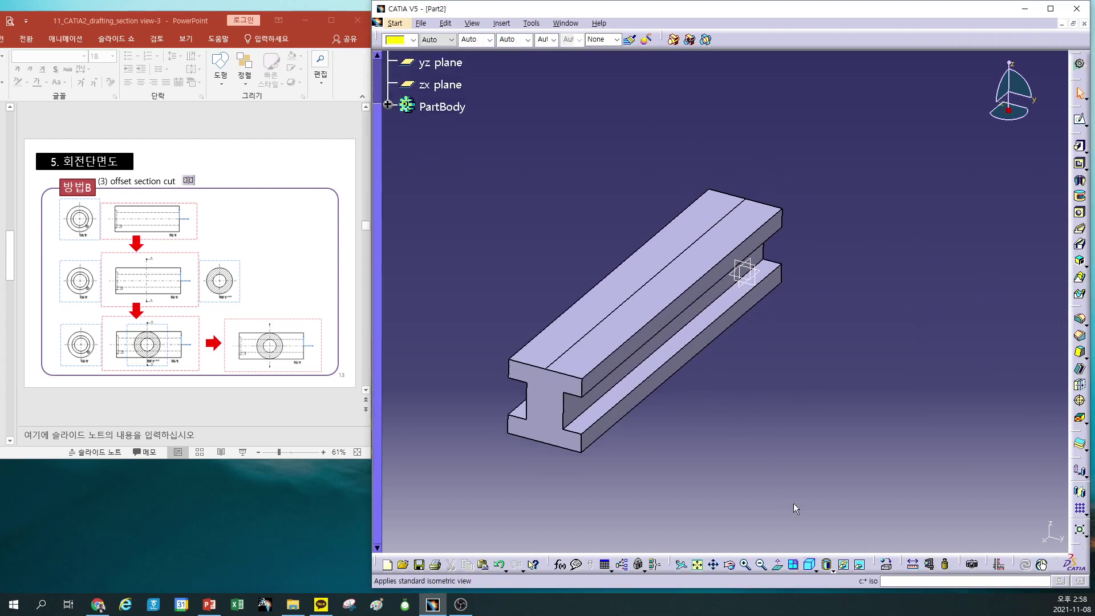
Create a front view of the beam on Sheet.9 of Drawing1, using the I-shaped end face in Part2 as the reference plane
{"action": "left_click", "coordinate": [572, 22]}
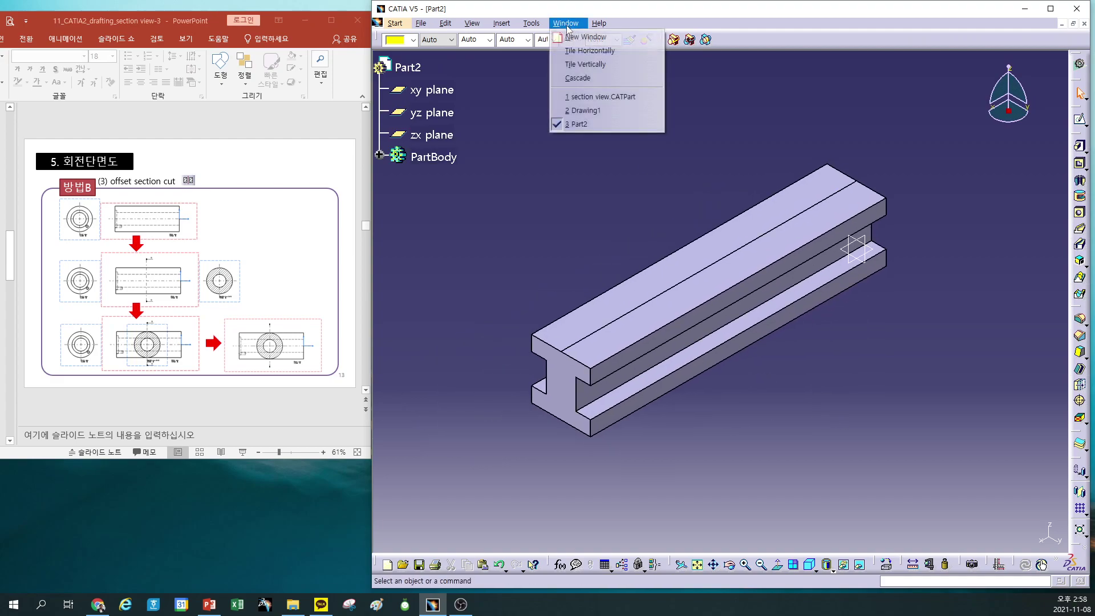
{"action": "left_click", "coordinate": [589, 112]}
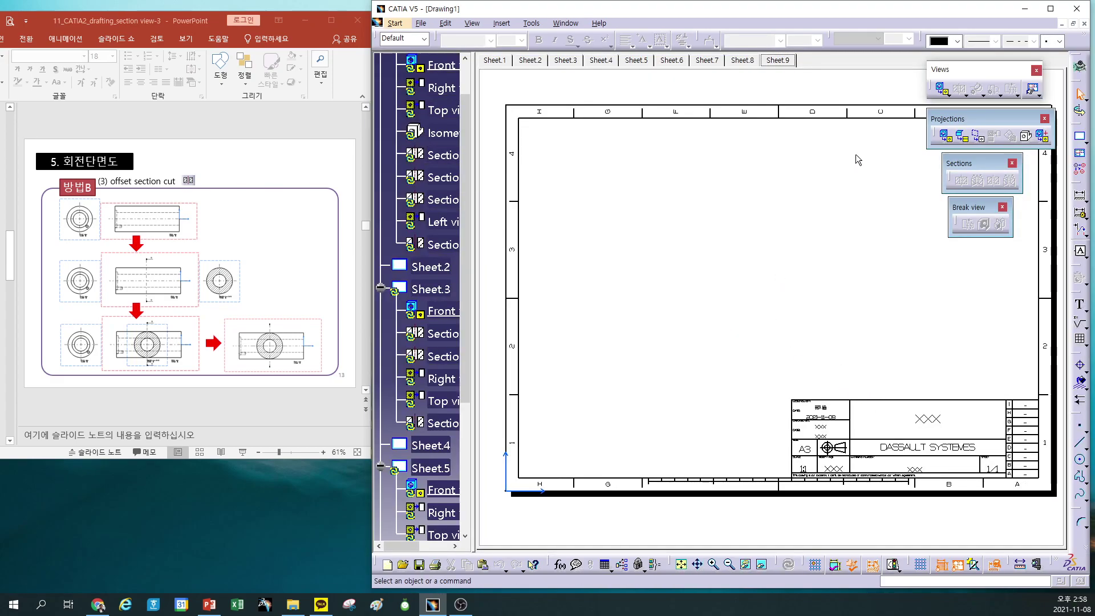
{"action": "left_click", "coordinate": [945, 138]}
{"action": "left_click", "coordinate": [566, 23]}
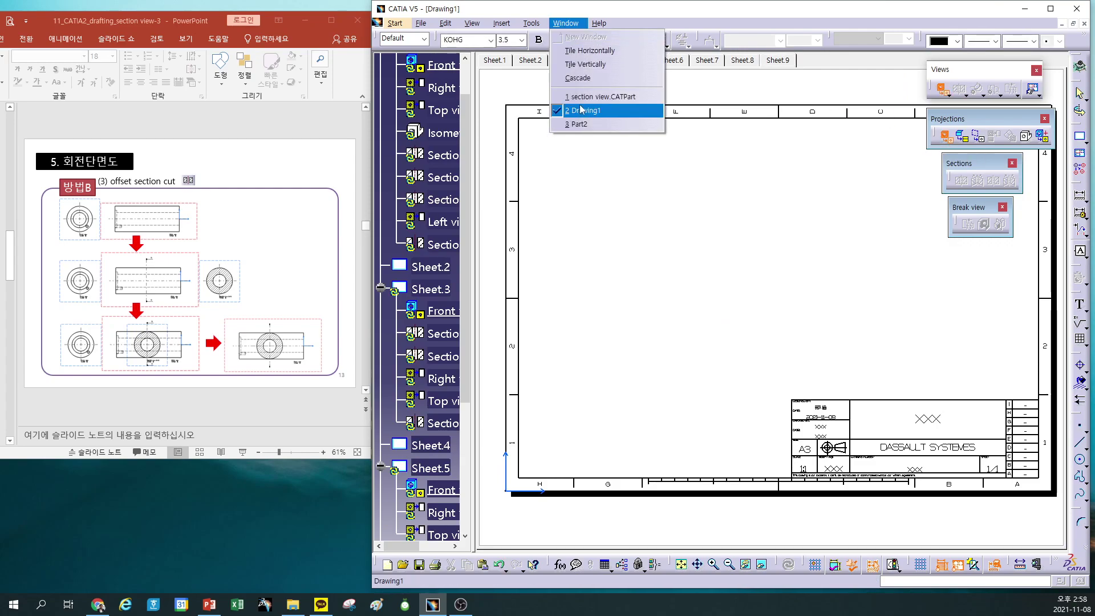
{"action": "left_click", "coordinate": [579, 124]}
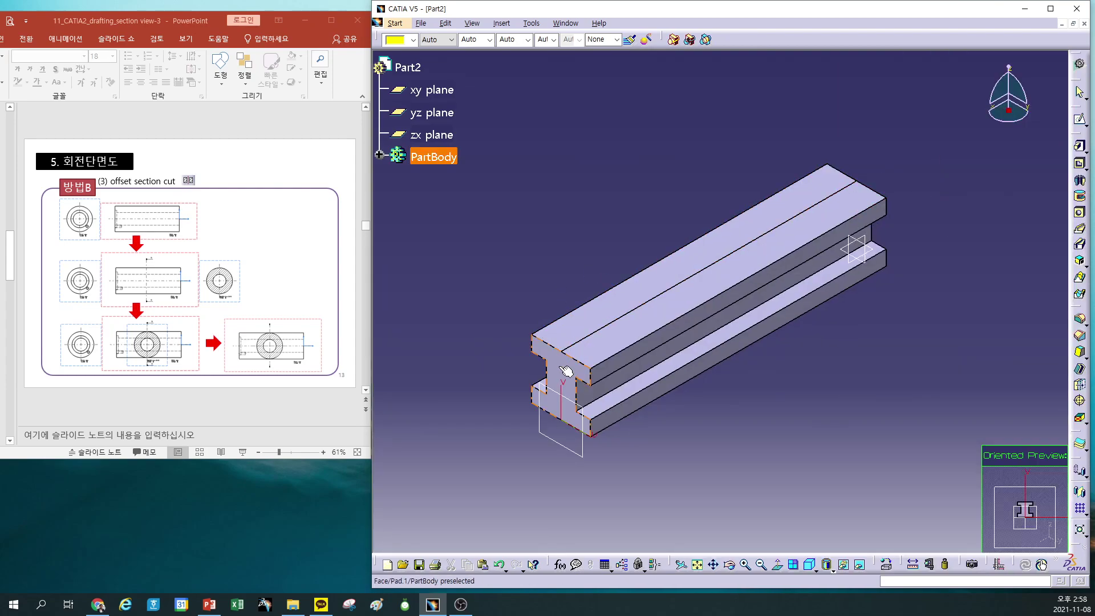
{"action": "left_click", "coordinate": [567, 371]}
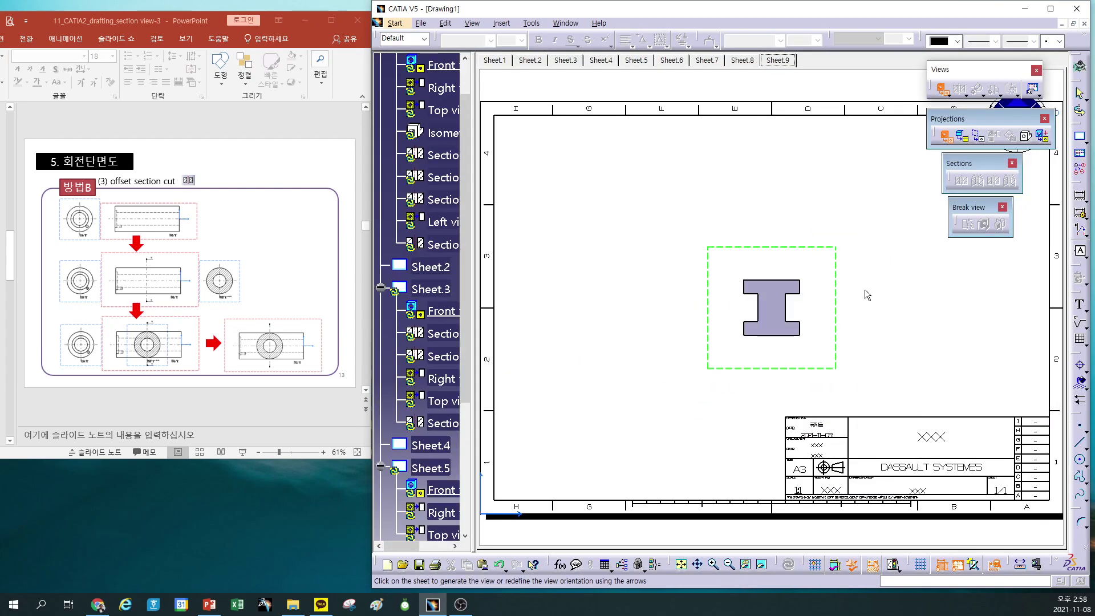
{"action": "left_click", "coordinate": [742, 292]}
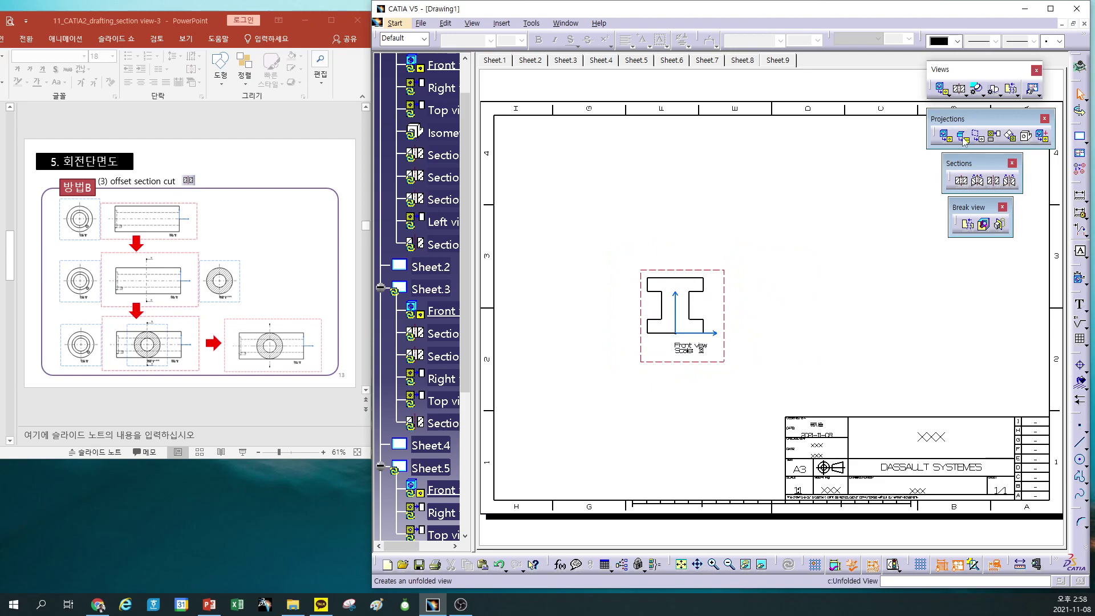
Project a right view of the beam beside the front view and reposition both views with a gap between them
{"action": "left_click", "coordinate": [994, 136]}
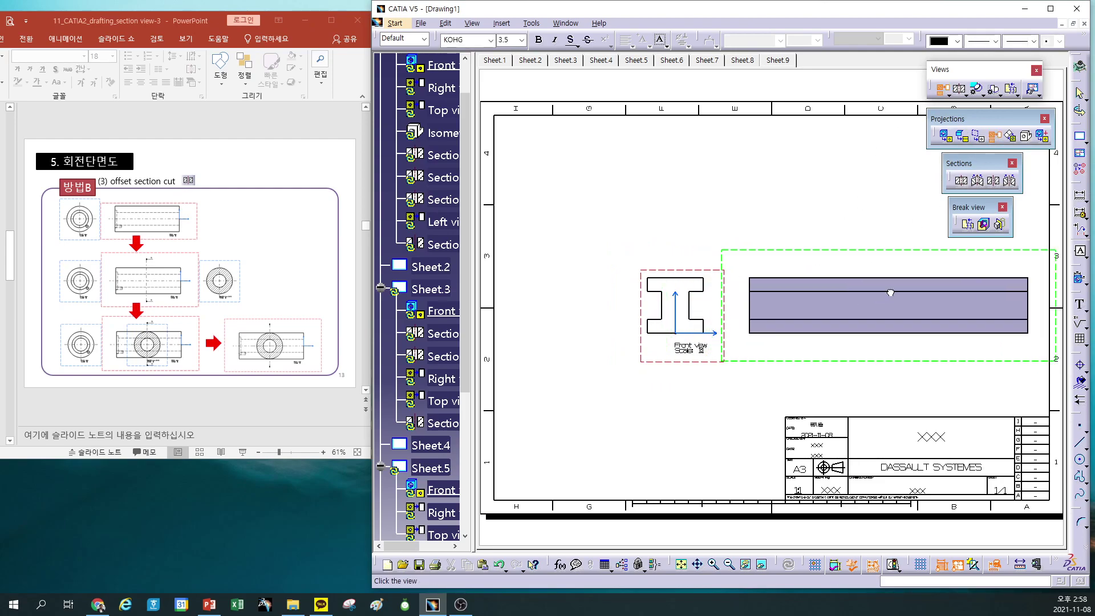
{"action": "left_click", "coordinate": [891, 298]}
{"action": "left_click_drag", "start_coordinate": [706, 277], "coordinate": [636, 280]}
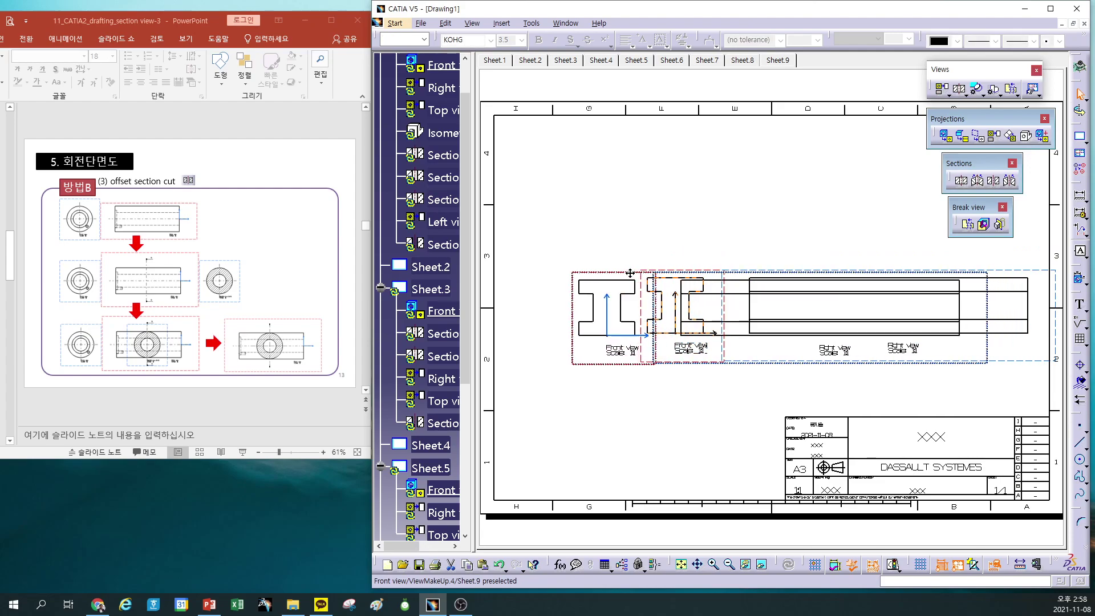
{"action": "left_click_drag", "start_coordinate": [725, 269], "coordinate": [741, 268]}
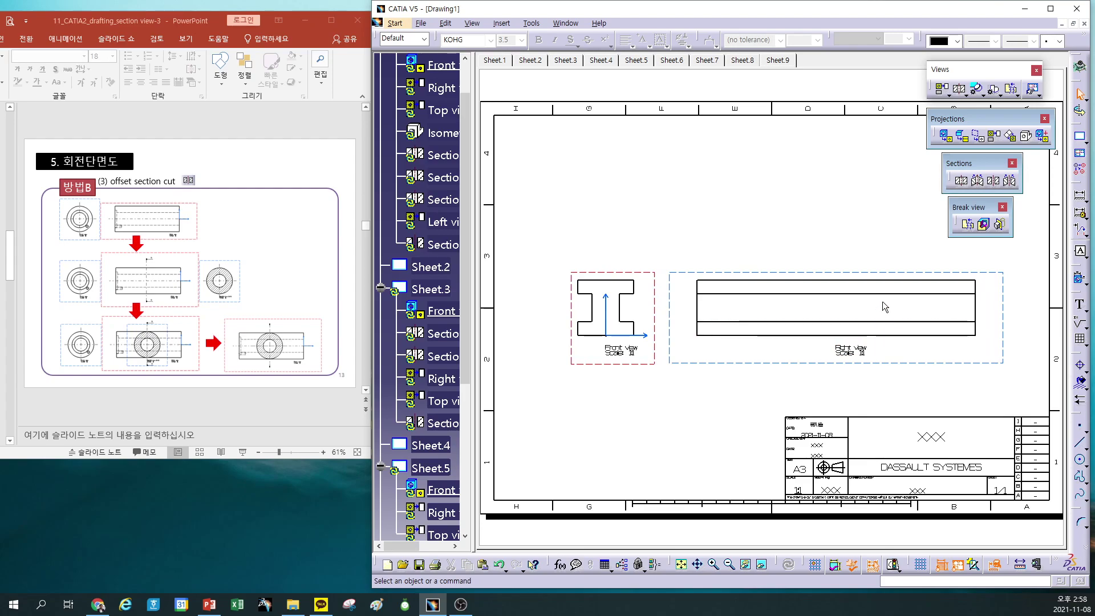
Activate the right view and create an offset section cut with a vertical line through the beam's middle, placing it beyond the beam's far end
{"action": "middle_click_drag", "start_coordinate": [833, 229], "coordinate": [797, 224]}
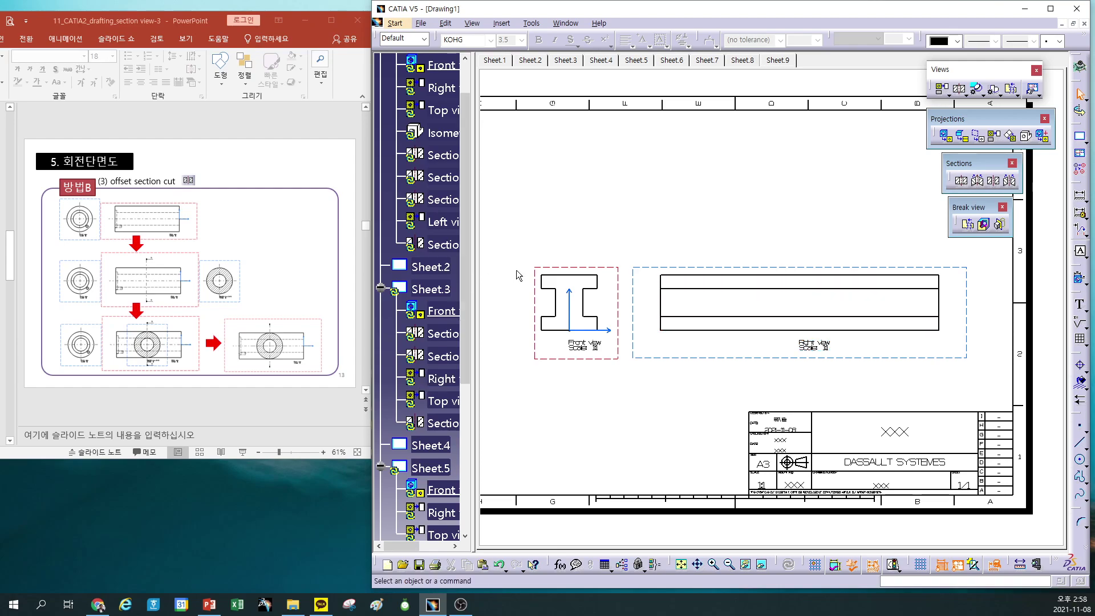
{"action": "double_click", "coordinate": [793, 271]}
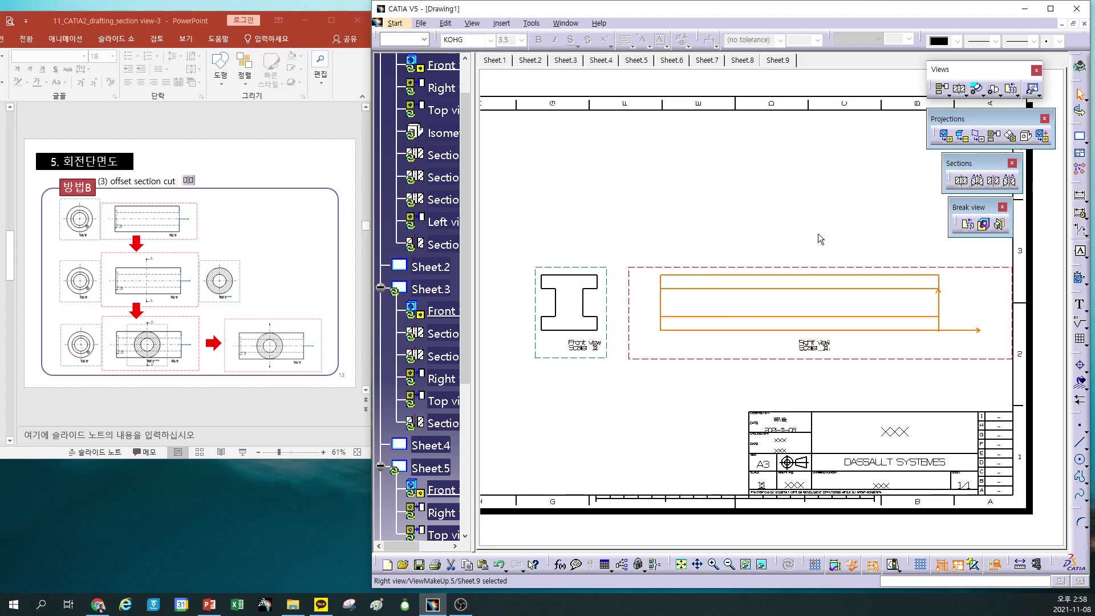
{"action": "left_click", "coordinate": [977, 180]}
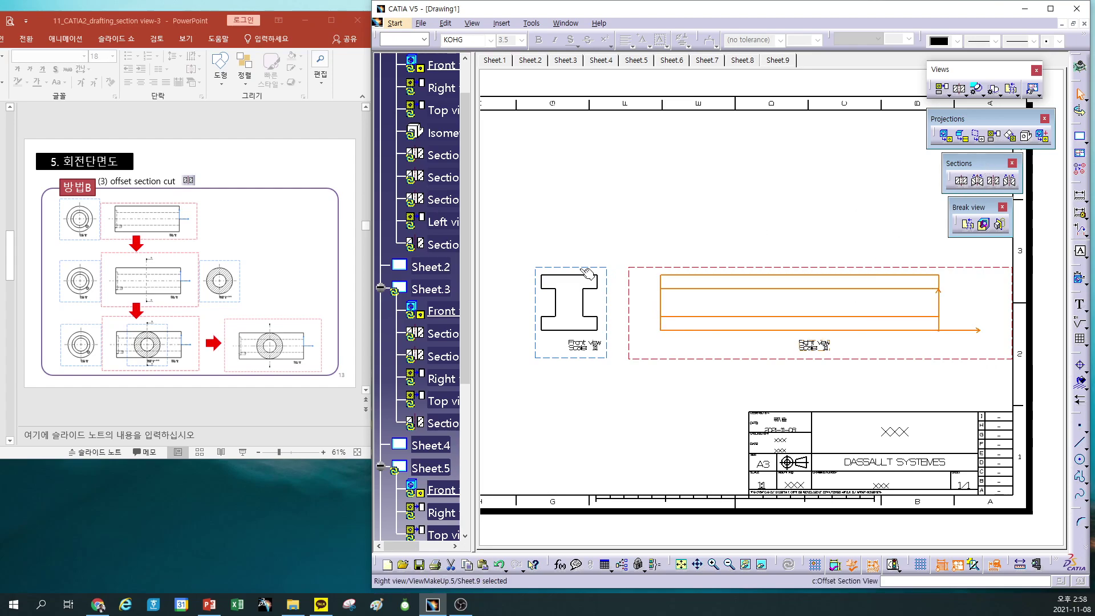
{"action": "left_click_drag", "start_coordinate": [981, 165], "coordinate": [976, 171]}
{"action": "left_click", "coordinate": [989, 187]}
{"action": "left_click", "coordinate": [989, 188]}
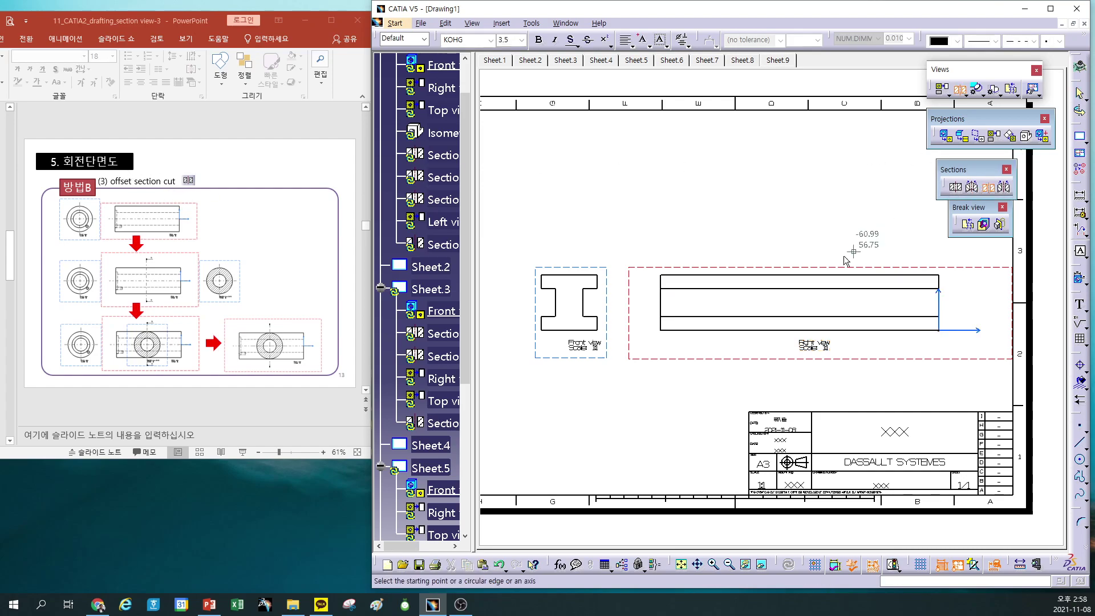
{"action": "left_click", "coordinate": [801, 265]}
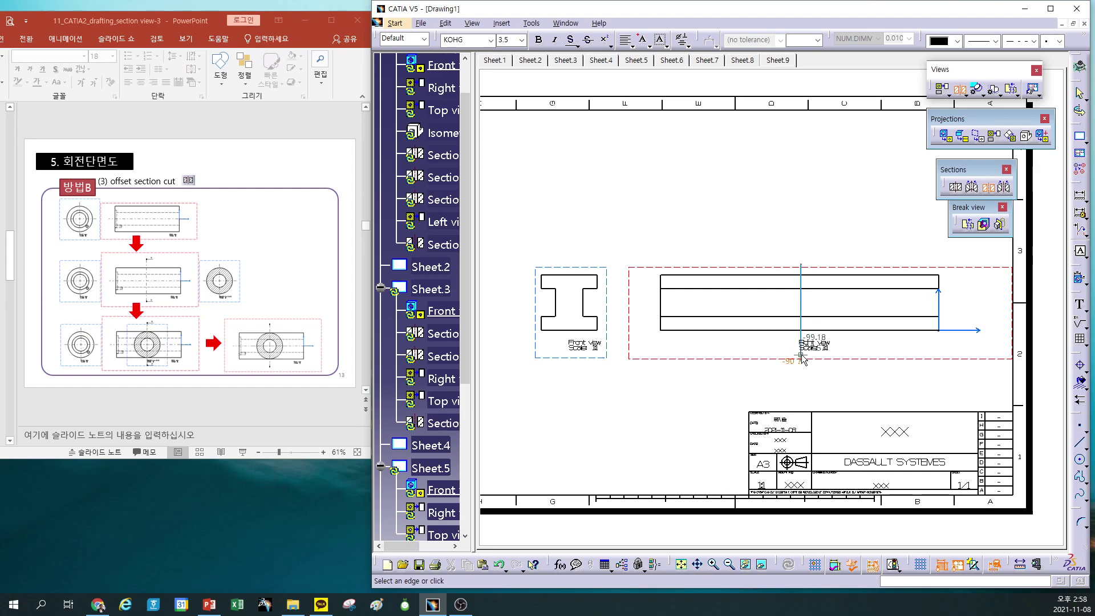
{"action": "double_click", "coordinate": [800, 355]}
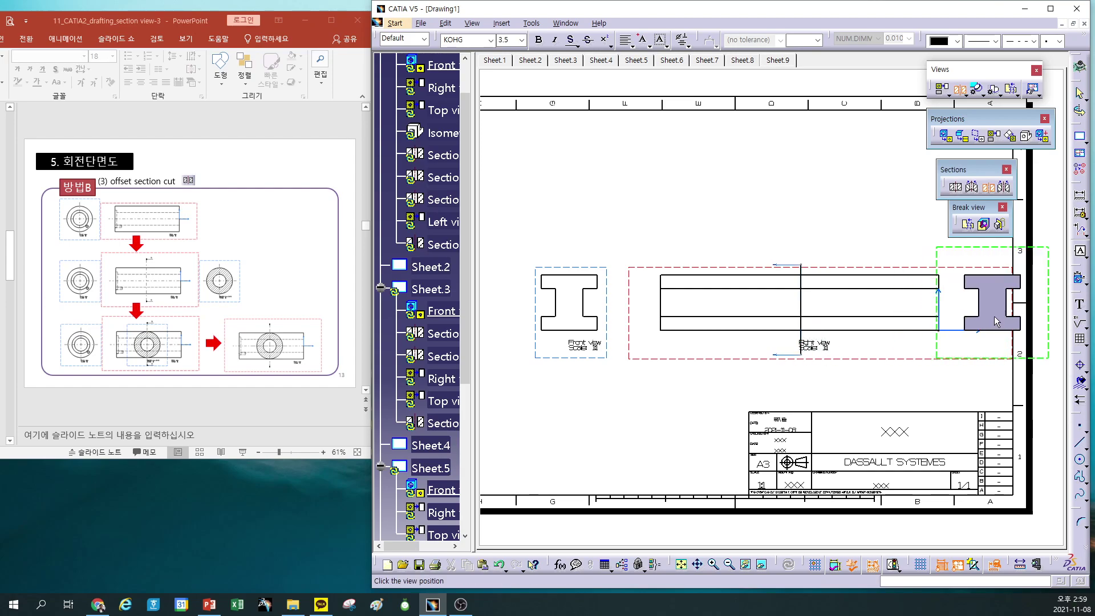
{"action": "left_click", "coordinate": [990, 324]}
Shift the section cut slightly away from the right view and delete the L-L section callout on the beam
{"action": "mouse_move", "coordinate": [949, 384]}
{"action": "middle_mouse_down"}
{"action": "mouse_move", "coordinate": [917, 334]}
{"action": "mouse_move", "coordinate": [849, 397]}
{"action": "middle_mouse_up"}
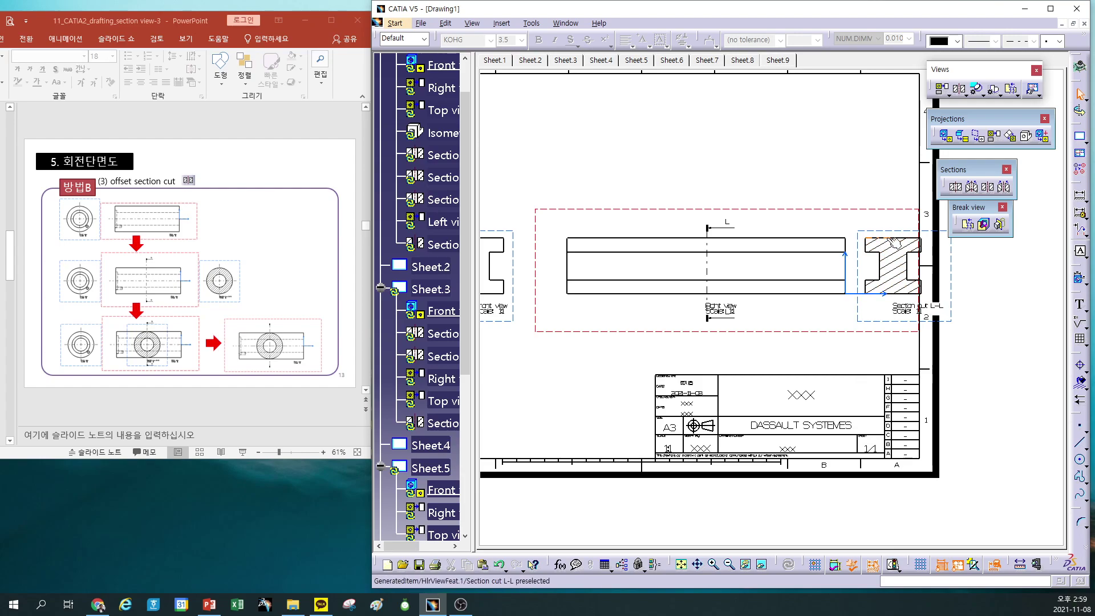
{"action": "mouse_move", "coordinate": [898, 235]}
{"action": "left_mouse_down"}
{"action": "mouse_move", "coordinate": [759, 233]}
{"action": "mouse_move", "coordinate": [899, 236]}
{"action": "left_mouse_up"}
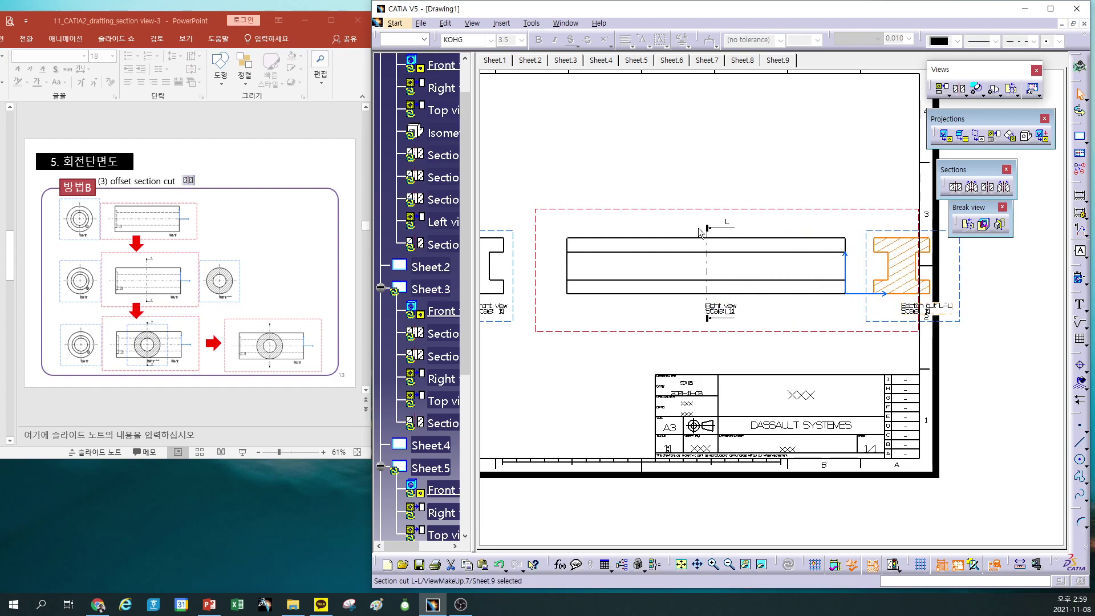
{"action": "left_click", "coordinate": [713, 231]}
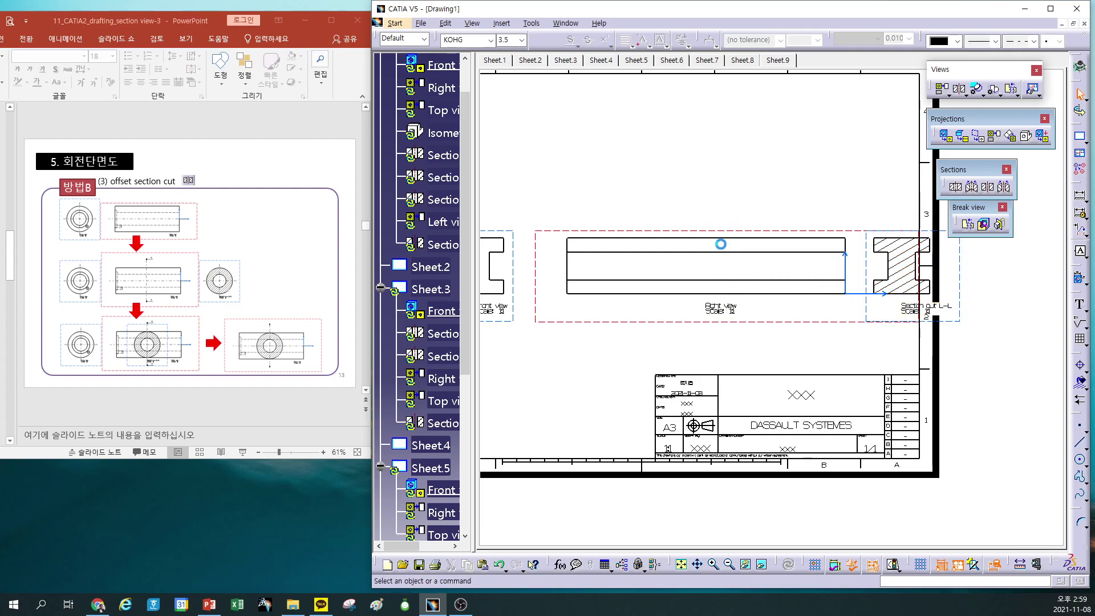
{"action": "key", "text": "Delete"}
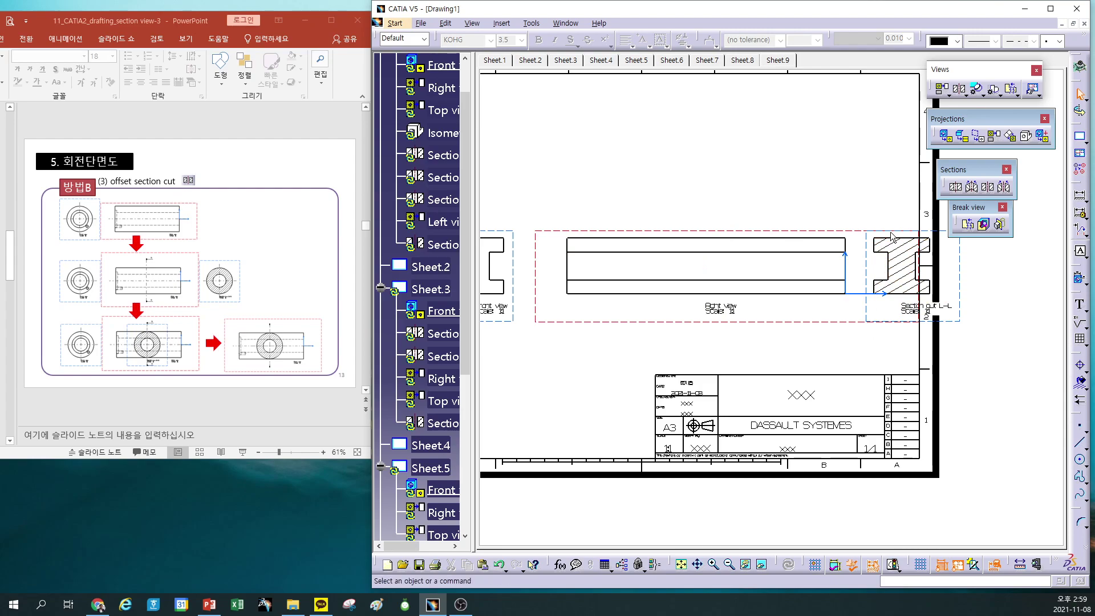
Shift the L-L section cut a little closer to the end of the beam's right view
{"action": "left_click_drag", "start_coordinate": [896, 246], "coordinate": [901, 247]}
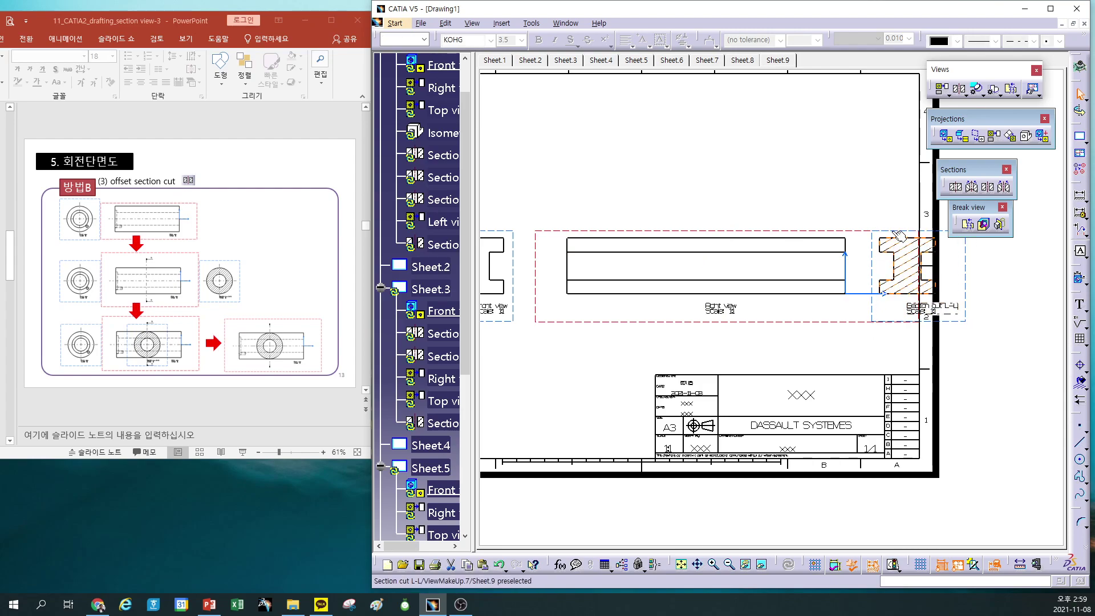
{"action": "right_click", "coordinate": [894, 235]}
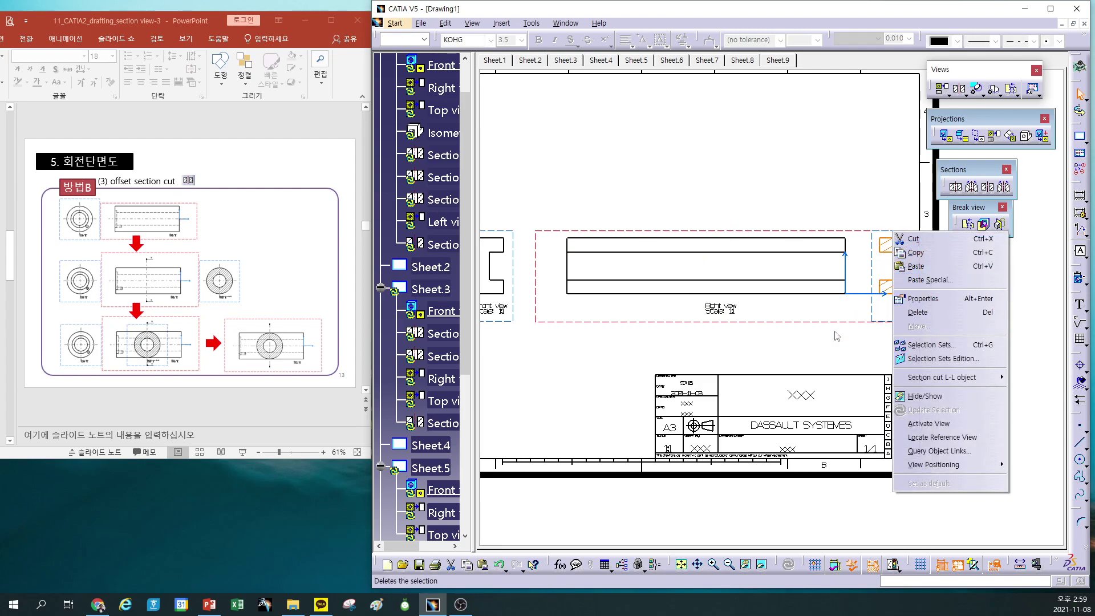
{"action": "key", "text": "Escape"}
{"action": "middle_click_drag", "start_coordinate": [836, 337], "coordinate": [780, 219]}
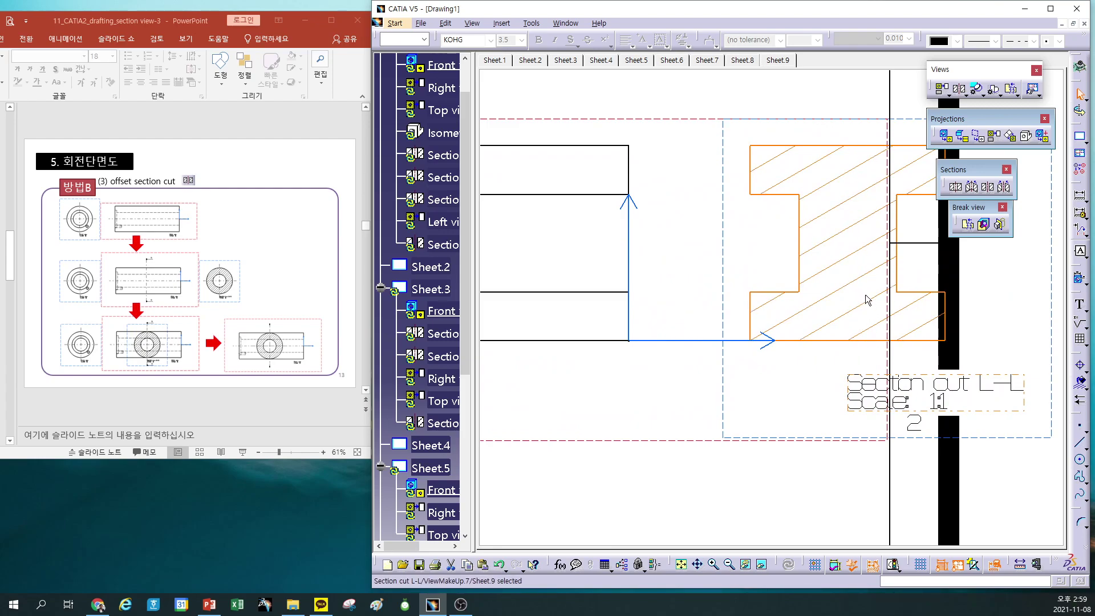
{"action": "mouse_move", "coordinate": [777, 276]}
{"action": "middle_mouse_down"}
{"action": "mouse_move", "coordinate": [844, 286]}
{"action": "mouse_move", "coordinate": [820, 162]}
{"action": "middle_mouse_up"}
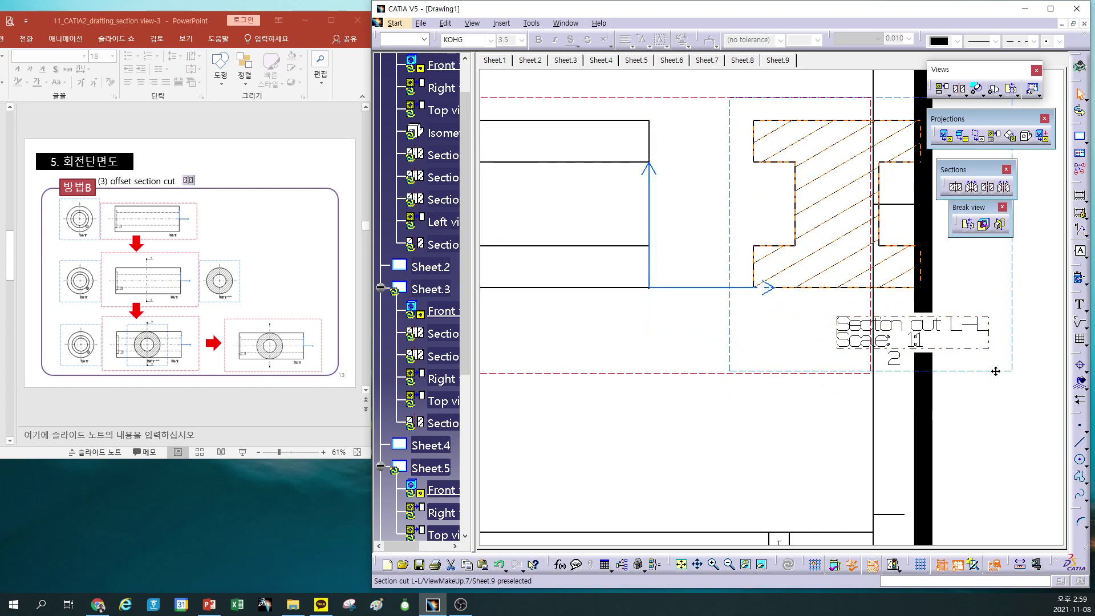
{"action": "left_click_drag", "start_coordinate": [995, 372], "coordinate": [954, 371]}
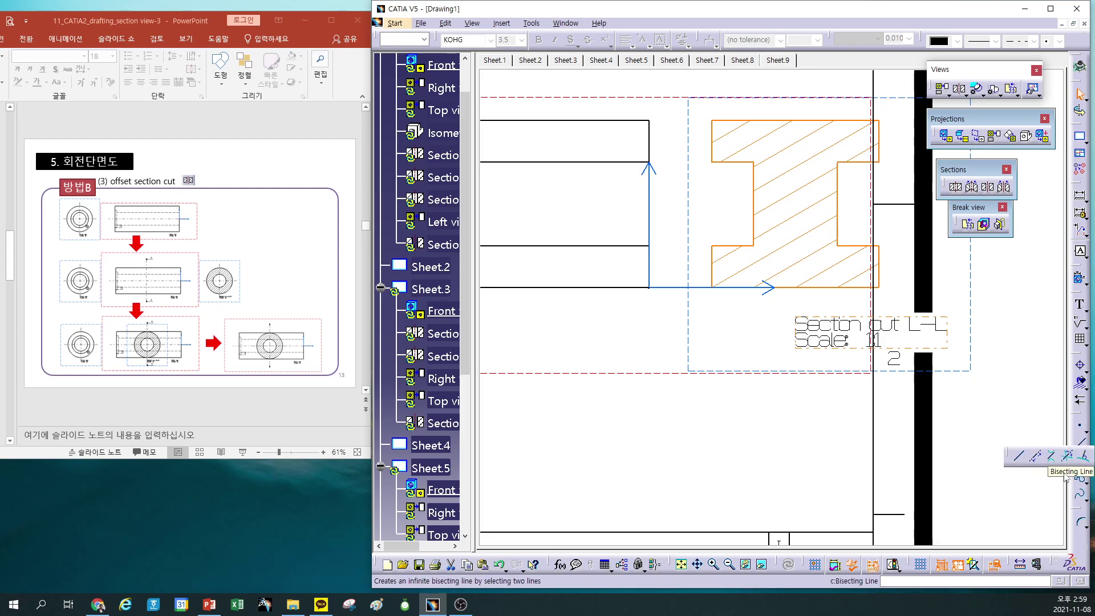
Undock the Dress-up toolbar and detach its Axis and Threads tools as a floating set beside the section cut
{"action": "left_click", "coordinate": [1085, 370]}
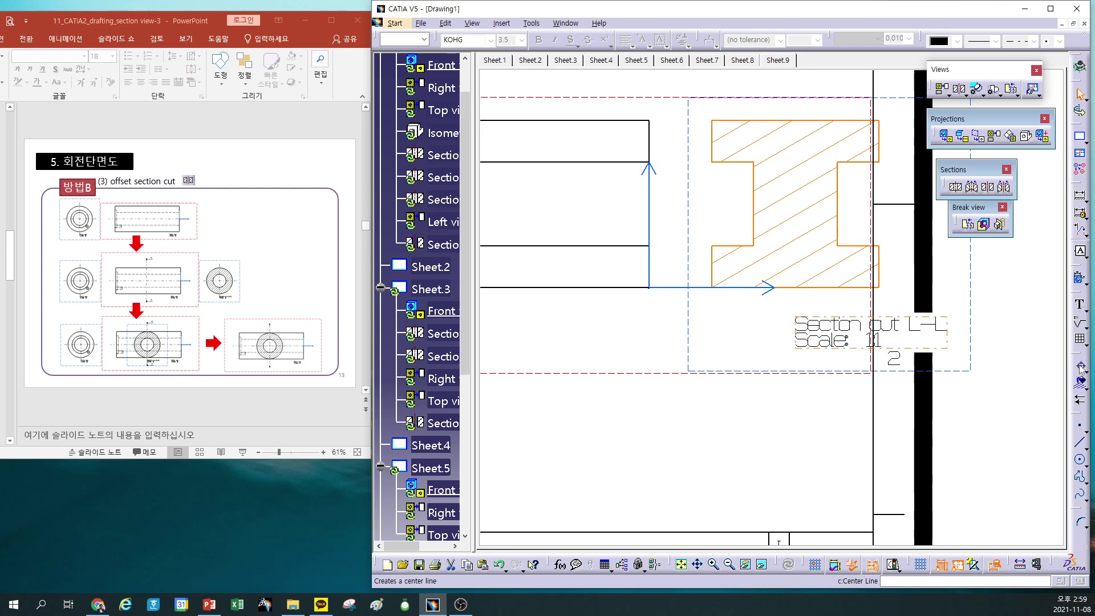
{"action": "left_click_drag", "start_coordinate": [1081, 361], "coordinate": [1020, 323]}
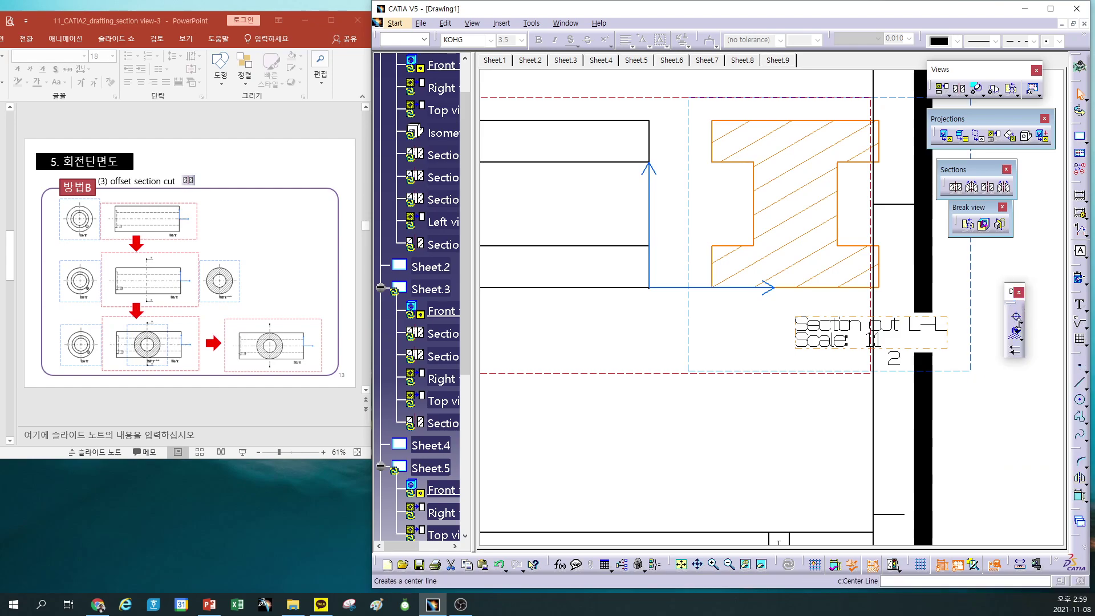
{"action": "left_click", "coordinate": [1022, 324]}
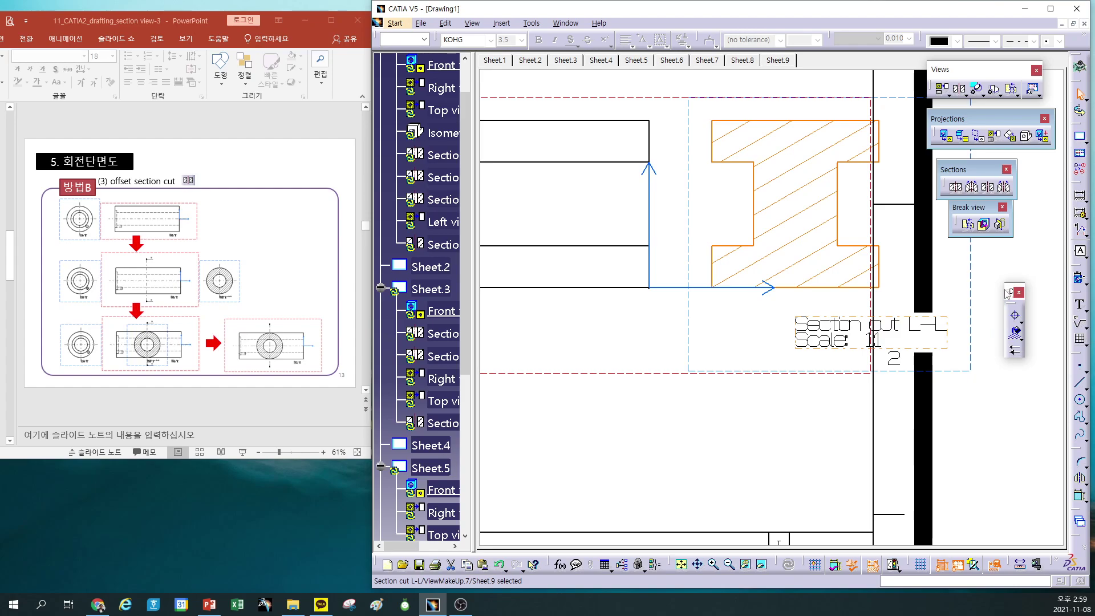
{"action": "left_click_drag", "start_coordinate": [980, 290], "coordinate": [980, 290]}
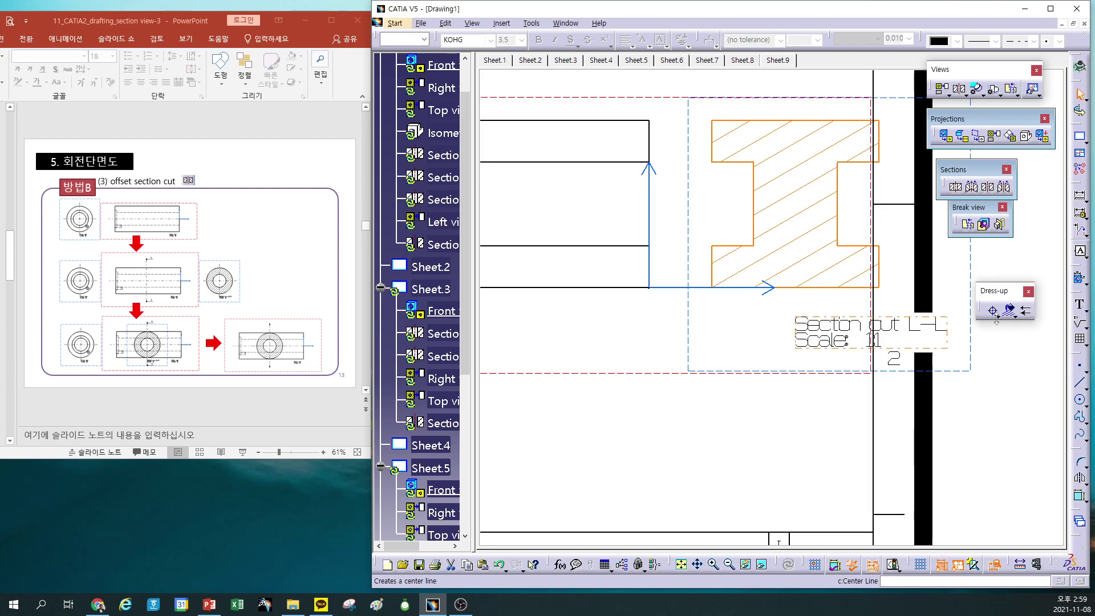
{"action": "left_click", "coordinate": [998, 316]}
{"action": "left_click_drag", "start_coordinate": [956, 368], "coordinate": [937, 377]}
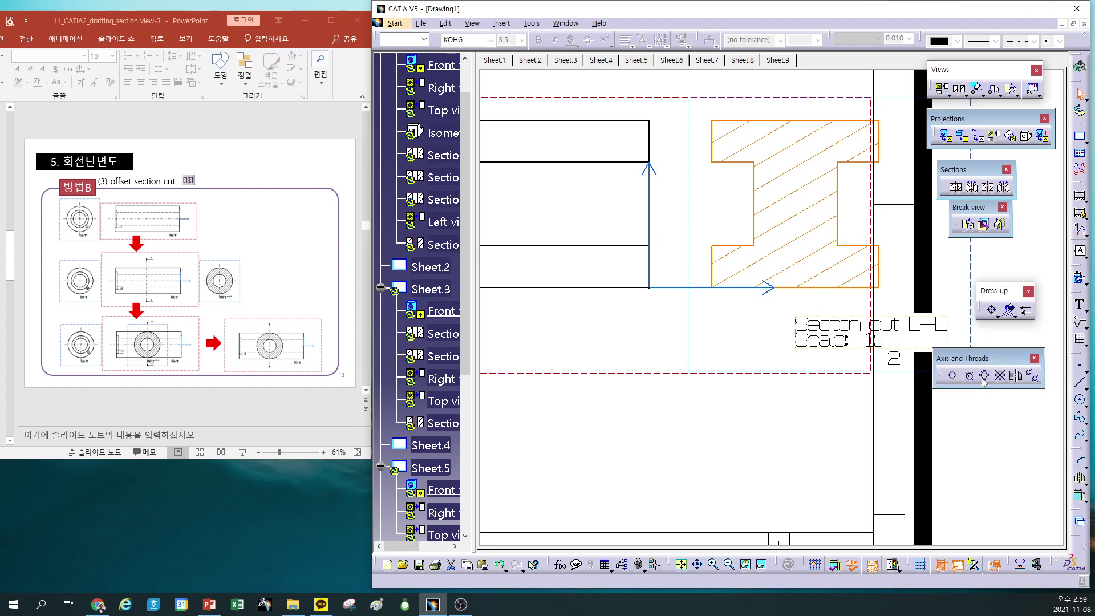
Try an axis line between the two vertical web edges of the inactive L-L section cut, and undo it
{"action": "left_click", "coordinate": [1016, 377]}
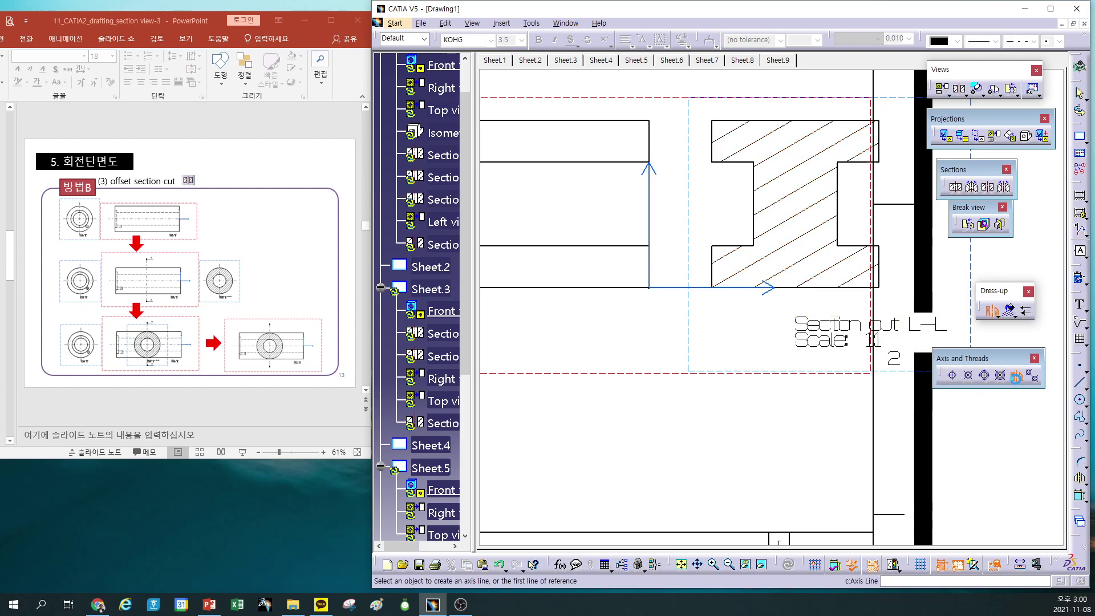
{"action": "left_click", "coordinate": [755, 207]}
{"action": "left_click", "coordinate": [838, 203]}
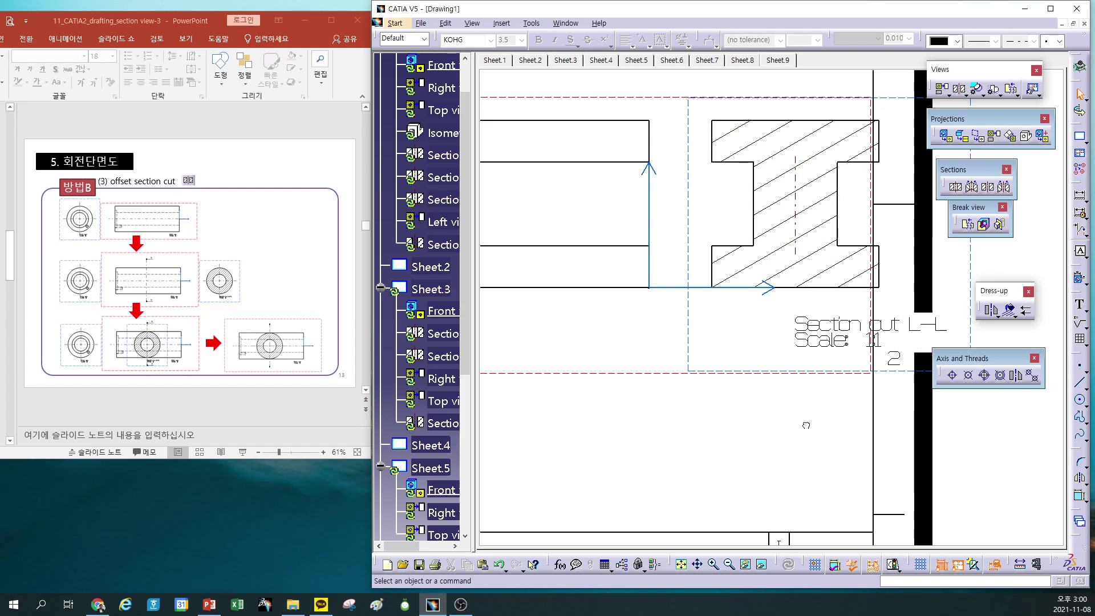
{"action": "key", "text": "ctrl+z"}
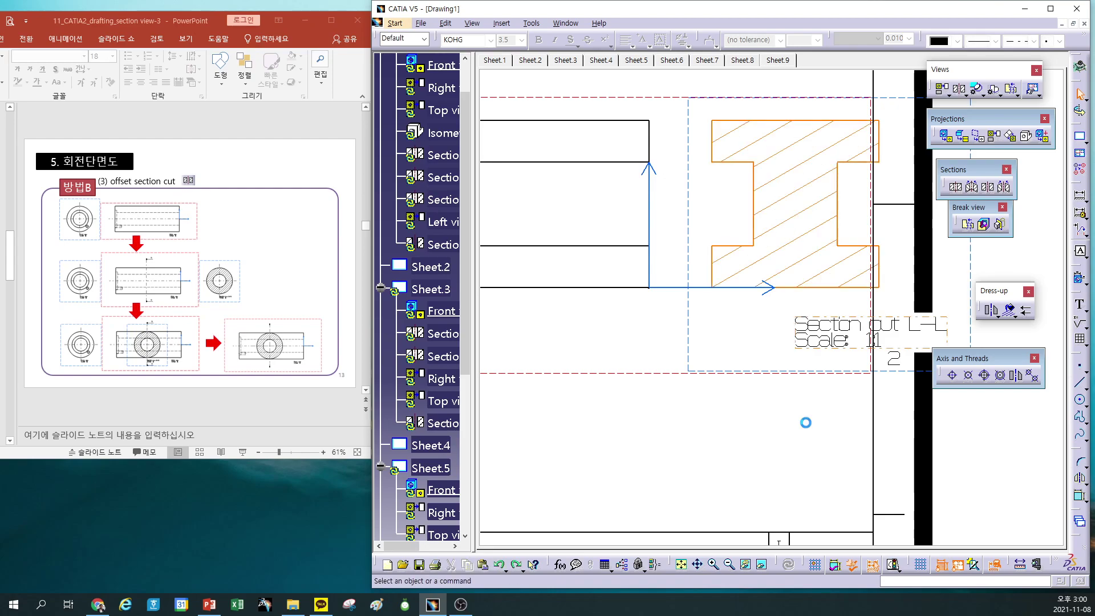
Move the L-L section cut farther away from the right view and make it the active view
{"action": "middle_click_drag", "start_coordinate": [796, 411], "coordinate": [867, 274], "text": "ctrl"}
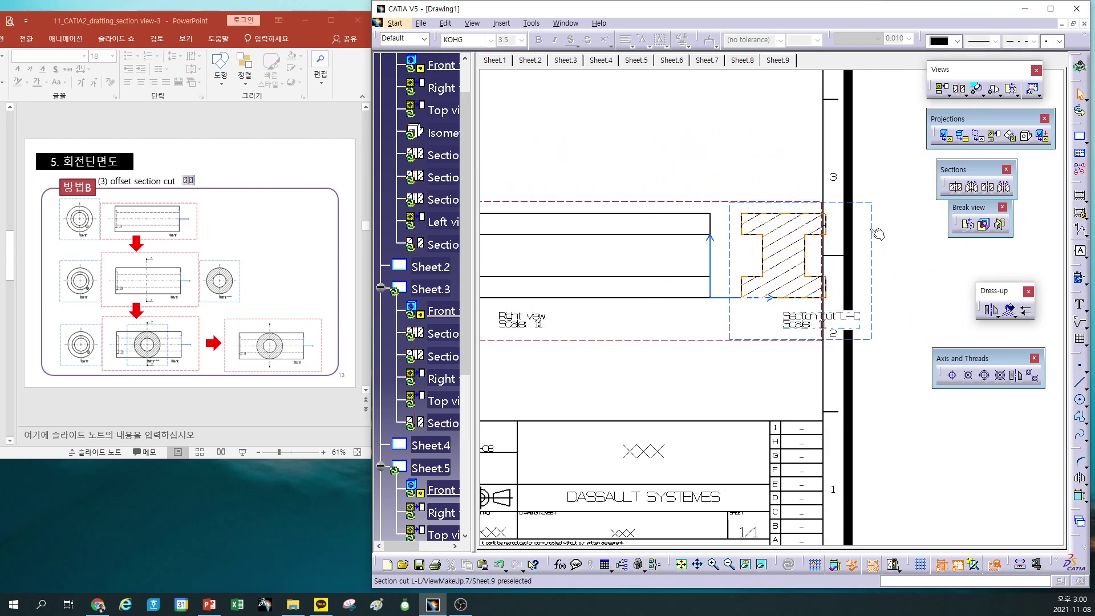
{"action": "left_click_drag", "start_coordinate": [877, 234], "coordinate": [939, 235]}
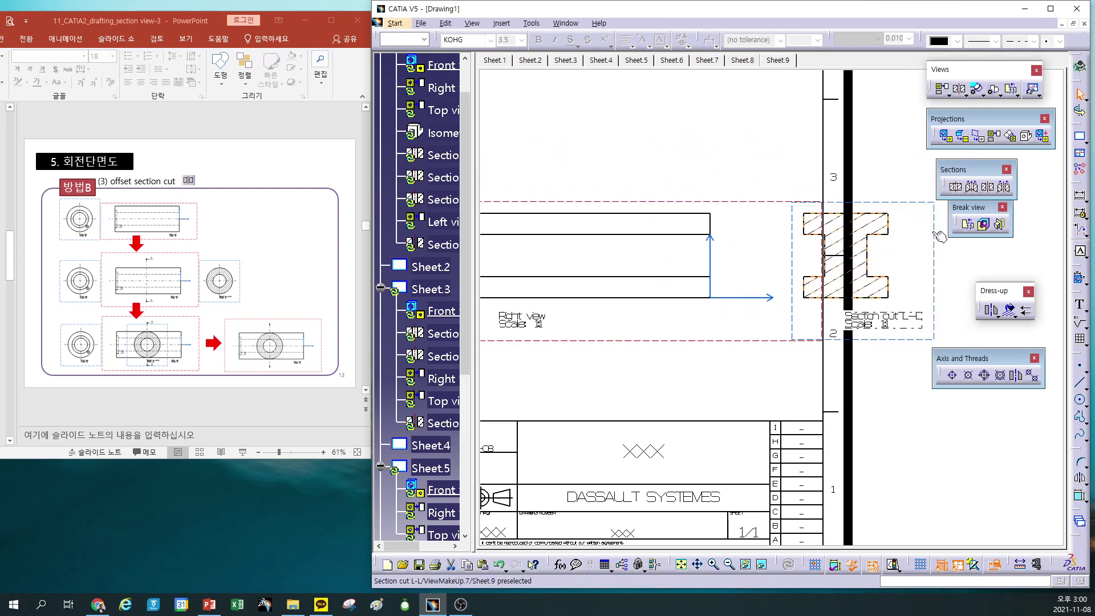
{"action": "double_click", "coordinate": [895, 204]}
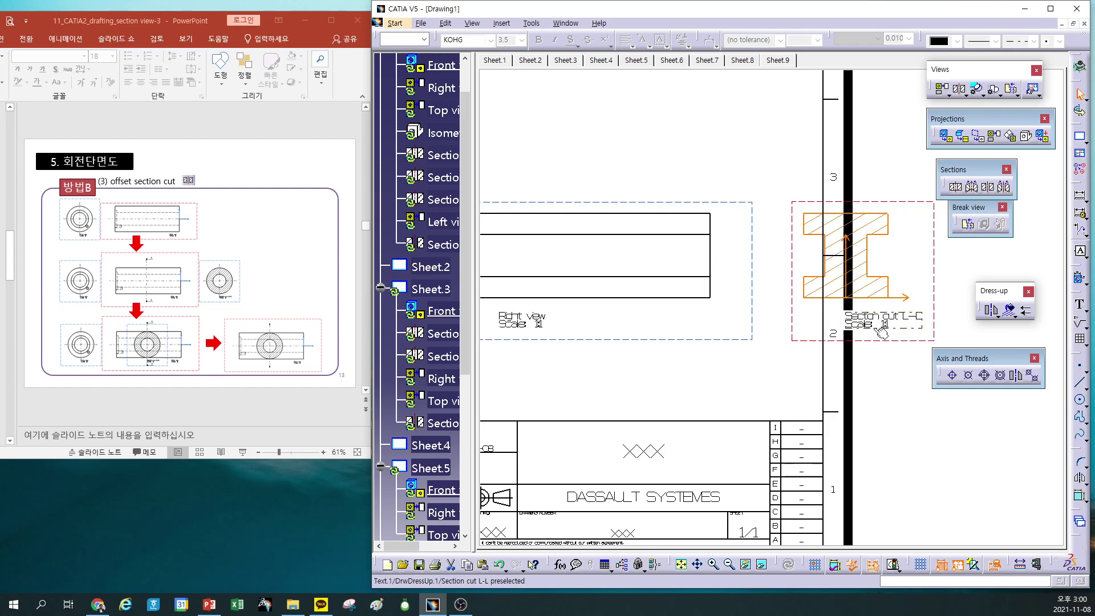
{"action": "left_click", "coordinate": [955, 269]}
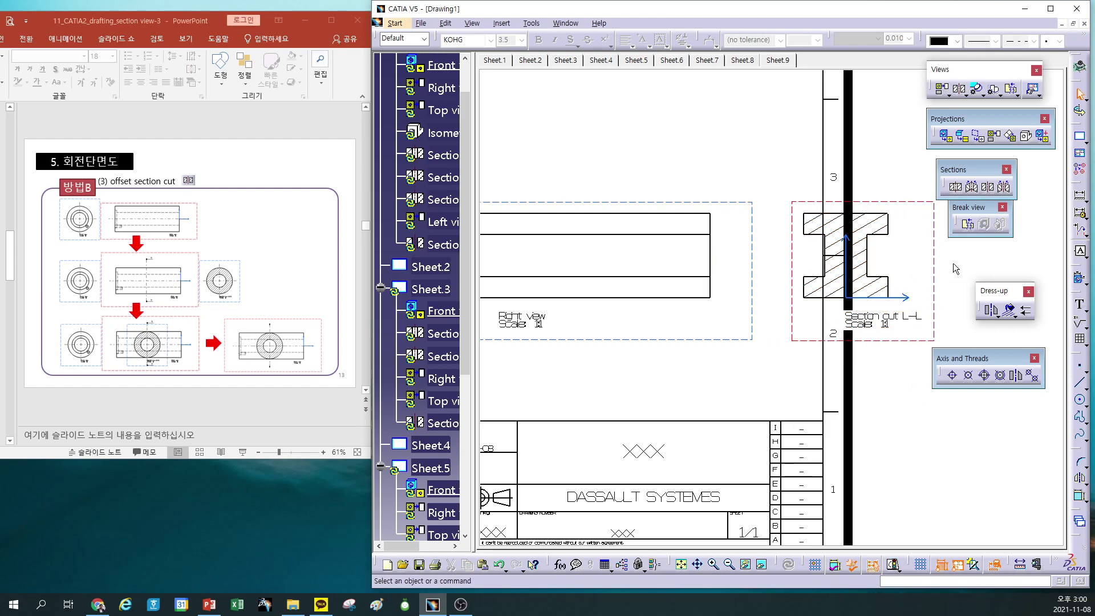
Create a vertical axis line midway between the two web edges of the L-L section cut
{"action": "left_click", "coordinate": [1017, 377]}
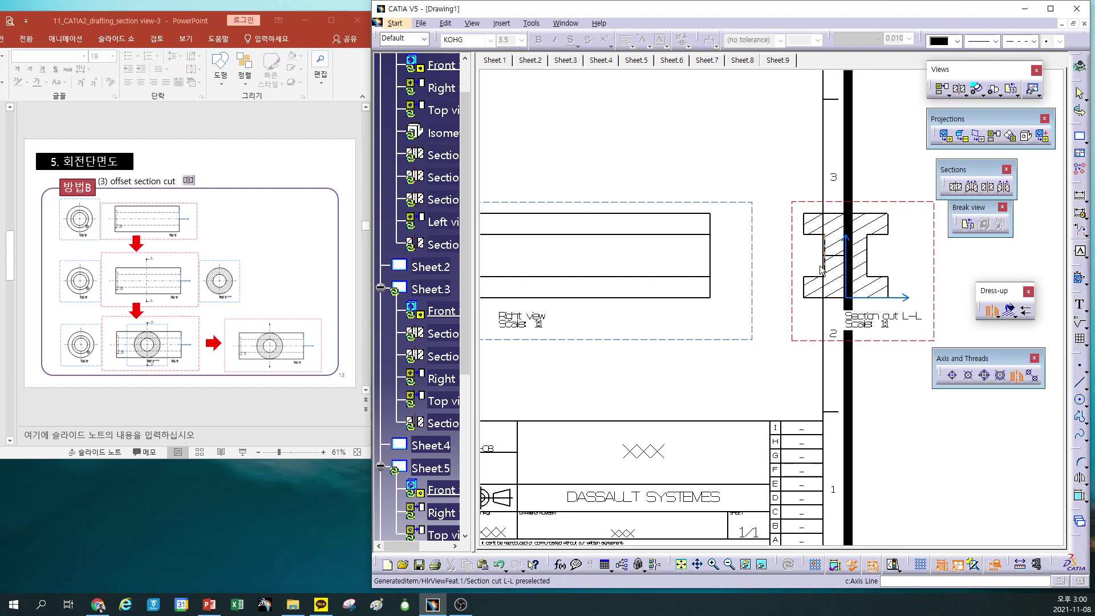
{"action": "mouse_move", "coordinate": [903, 209]}
{"action": "middle_mouse_down"}
{"action": "mouse_move", "coordinate": [706, 242]}
{"action": "mouse_move", "coordinate": [718, 252]}
{"action": "middle_mouse_up"}
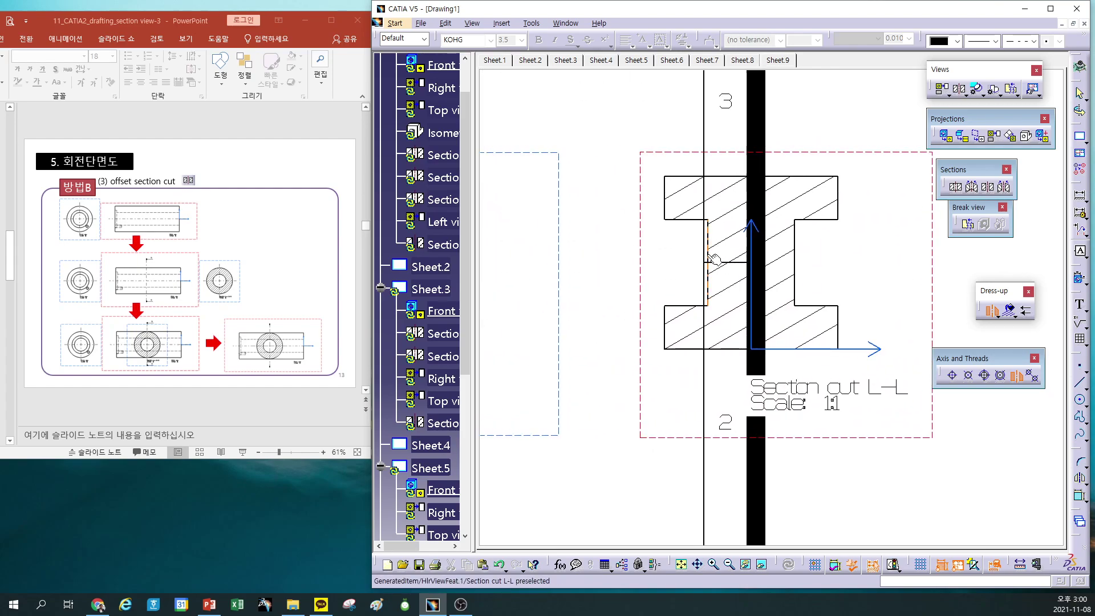
{"action": "left_click", "coordinate": [708, 260]}
{"action": "left_click", "coordinate": [801, 258]}
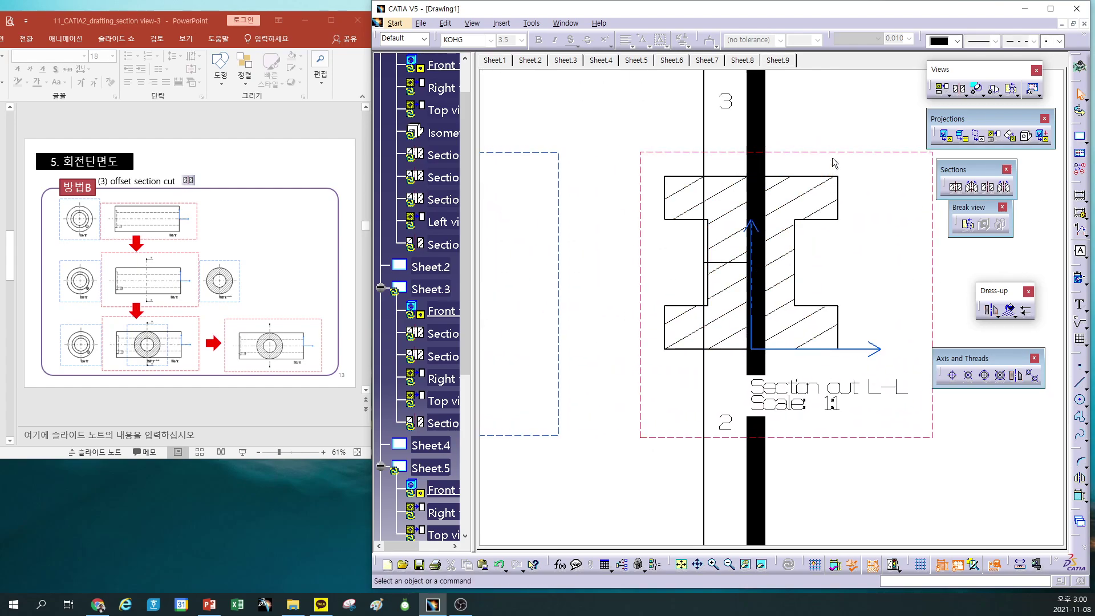
Shift the section cut back toward the right view and extend its vertical axis line beyond both flanges
{"action": "left_click_drag", "start_coordinate": [834, 163], "coordinate": [764, 164]}
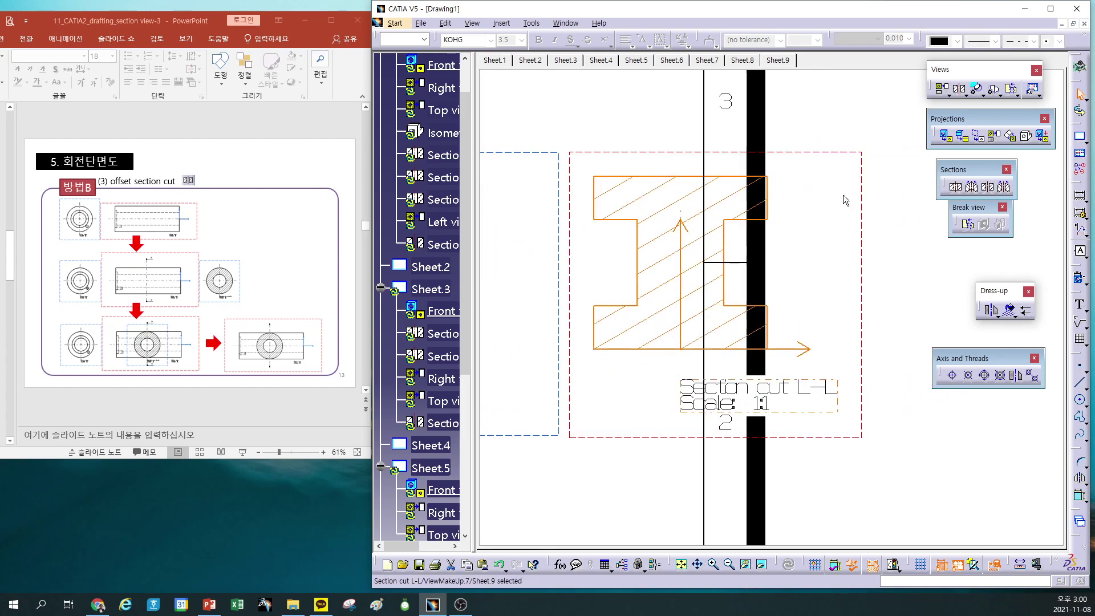
{"action": "left_click", "coordinate": [681, 217]}
{"action": "left_click_drag", "start_coordinate": [682, 202], "coordinate": [683, 163]}
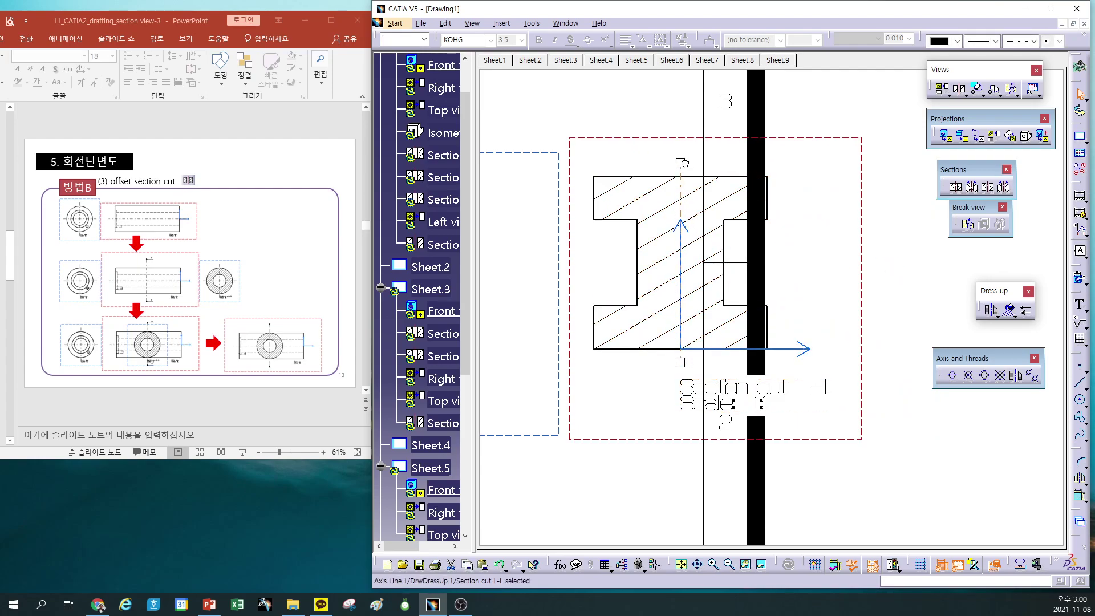
Move the Section cut L-L view onto the middle of the right view so the section overlays the beam
{"action": "left_click", "coordinate": [897, 262]}
{"action": "scroll", "coordinate": [887, 262], "scroll_direction": "down", "scroll_amount": 5}
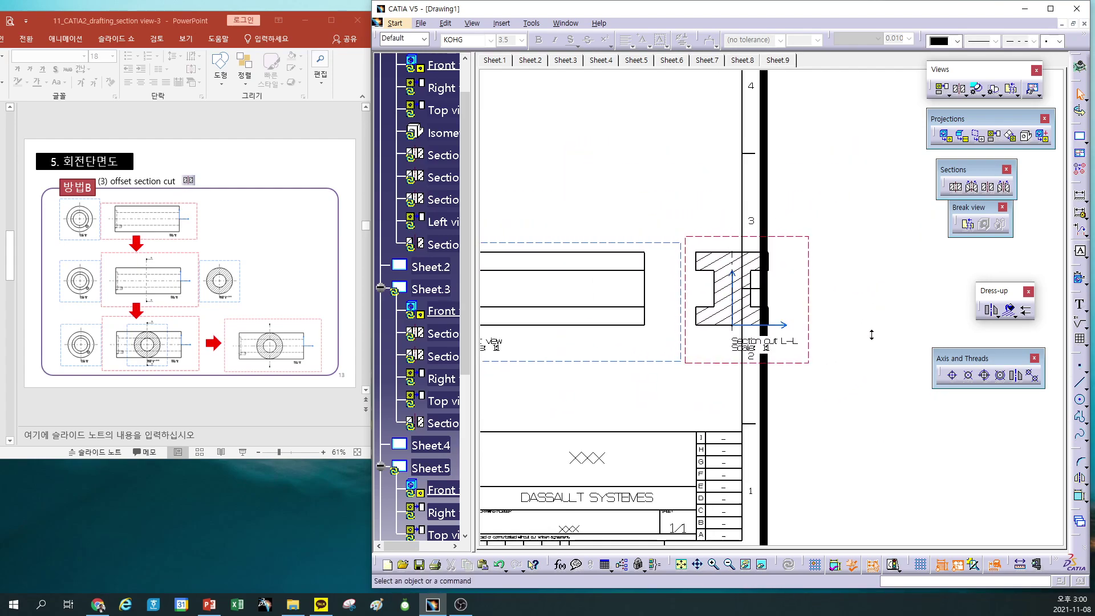
{"action": "scroll", "coordinate": [847, 308], "scroll_direction": "down", "scroll_amount": 3}
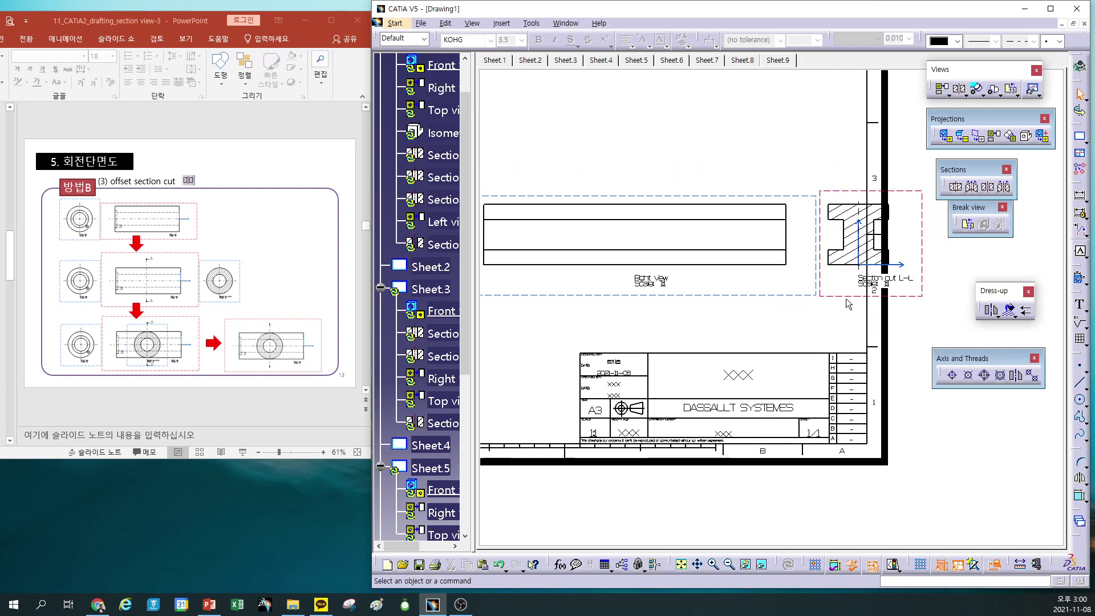
{"action": "left_click_drag", "start_coordinate": [854, 300], "coordinate": [627, 300]}
{"action": "left_click", "coordinate": [726, 335]}
{"action": "scroll", "coordinate": [765, 327], "scroll_direction": "up", "scroll_amount": 5}
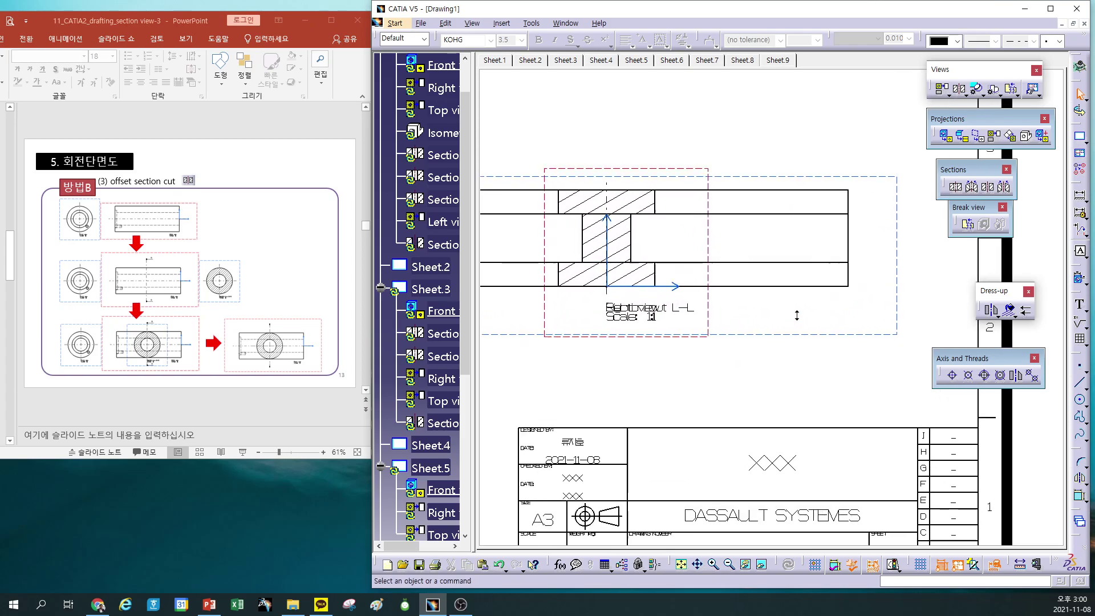
Set the Section cut L-L hatching to a 45 deg angle and a 3 mm pitch
{"action": "middle_click_drag", "start_coordinate": [774, 340], "coordinate": [854, 379]}
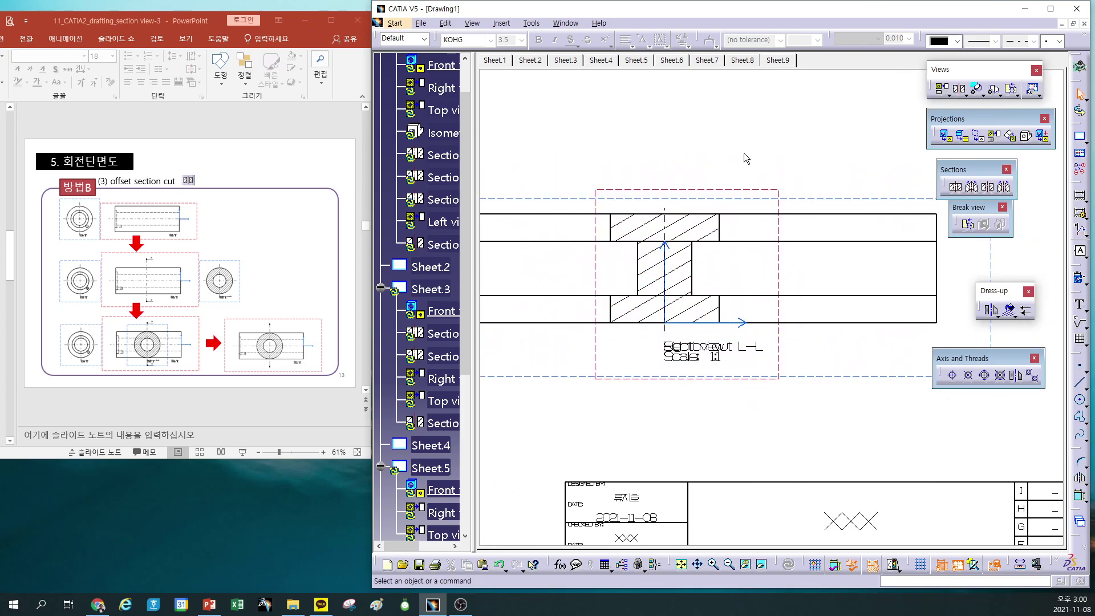
{"action": "double_click", "coordinate": [673, 233]}
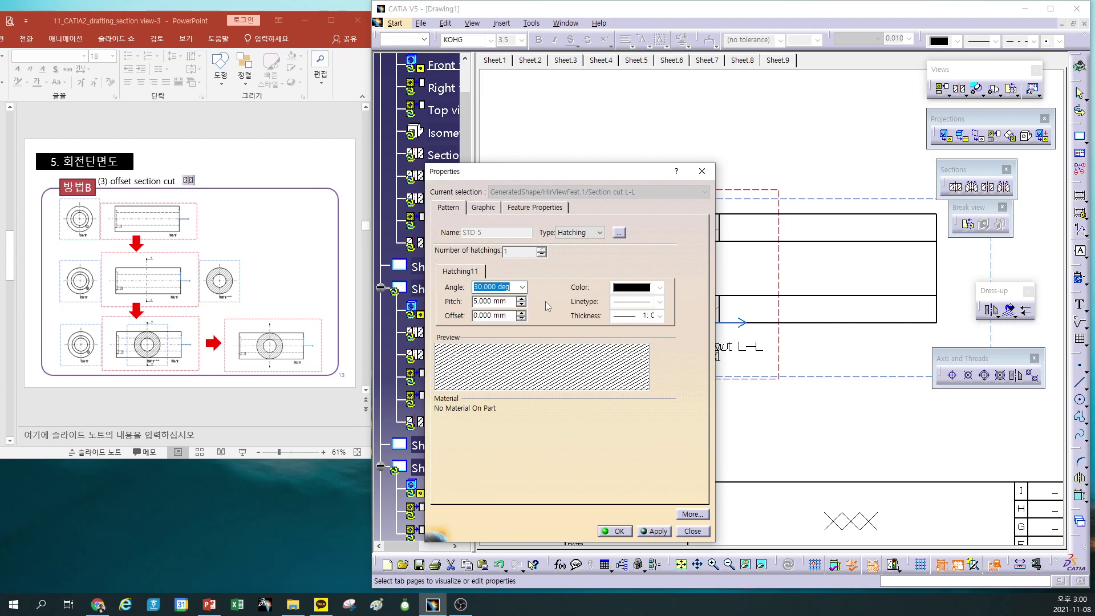
{"action": "type", "text": "45"}
{"action": "left_click_drag", "start_coordinate": [508, 301], "coordinate": [470, 302]}
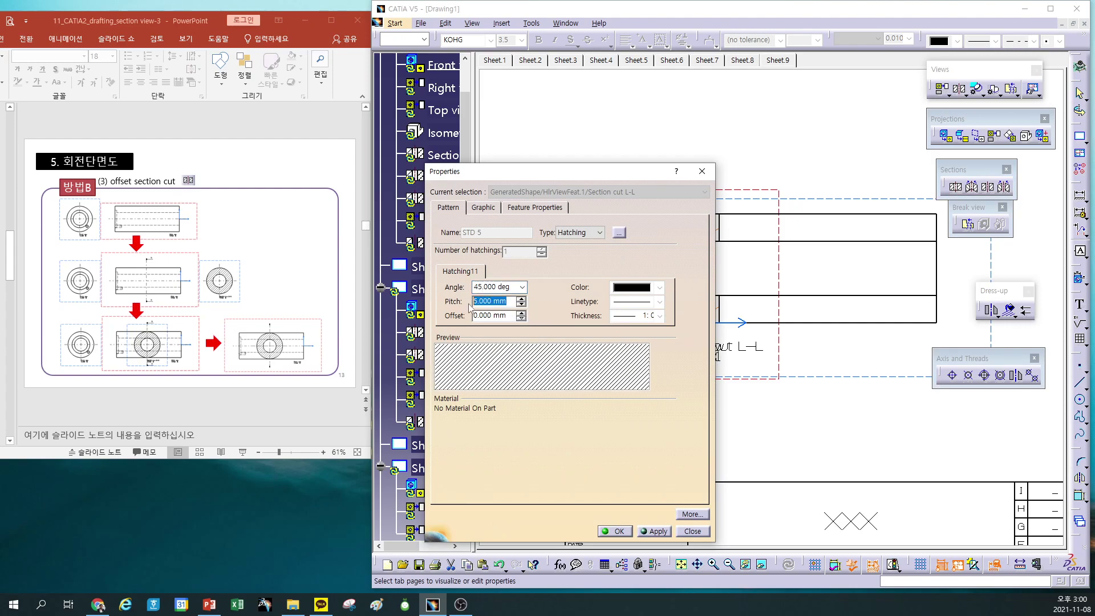
{"action": "type", "text": "3"}
{"action": "left_click", "coordinate": [668, 532]}
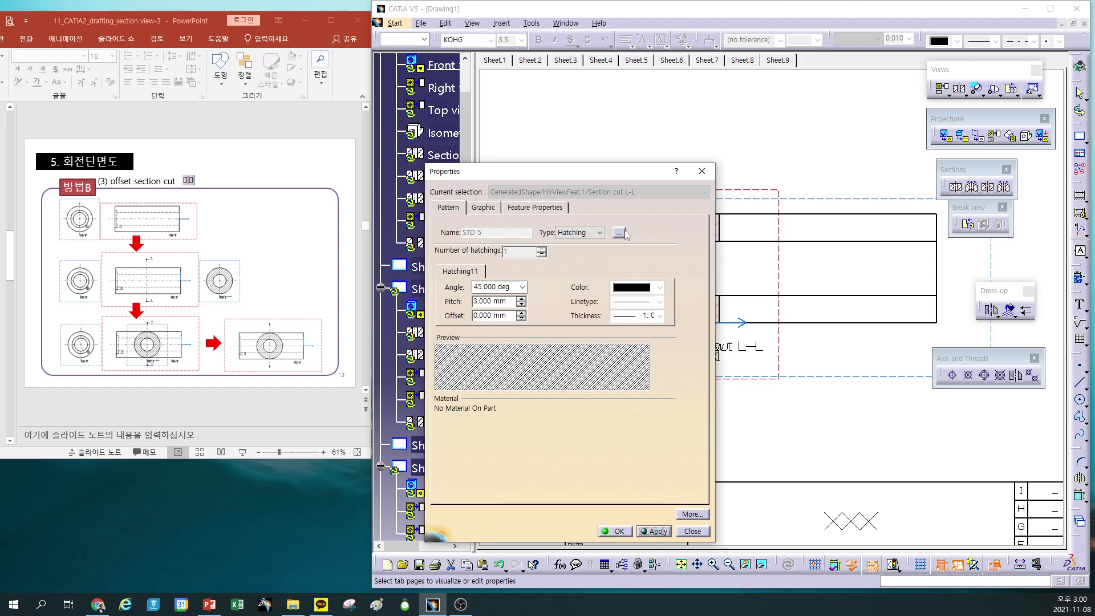
{"action": "left_click_drag", "start_coordinate": [582, 184], "coordinate": [467, 160]}
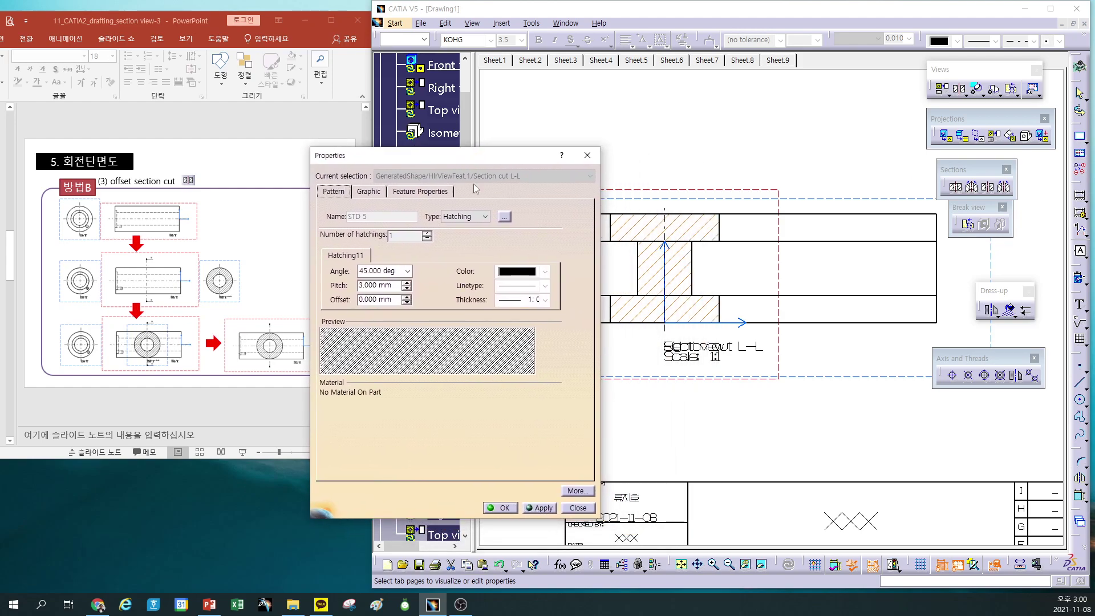
{"action": "left_click", "coordinate": [511, 509]}
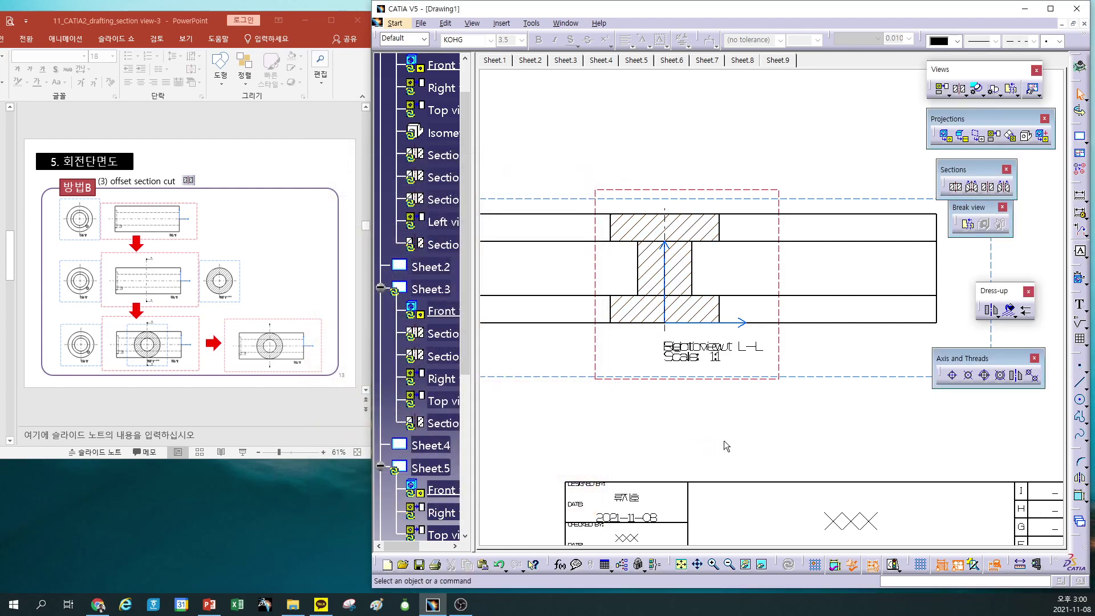
Turn off the view frame display of Section cut L-L
{"action": "right_click", "coordinate": [712, 194]}
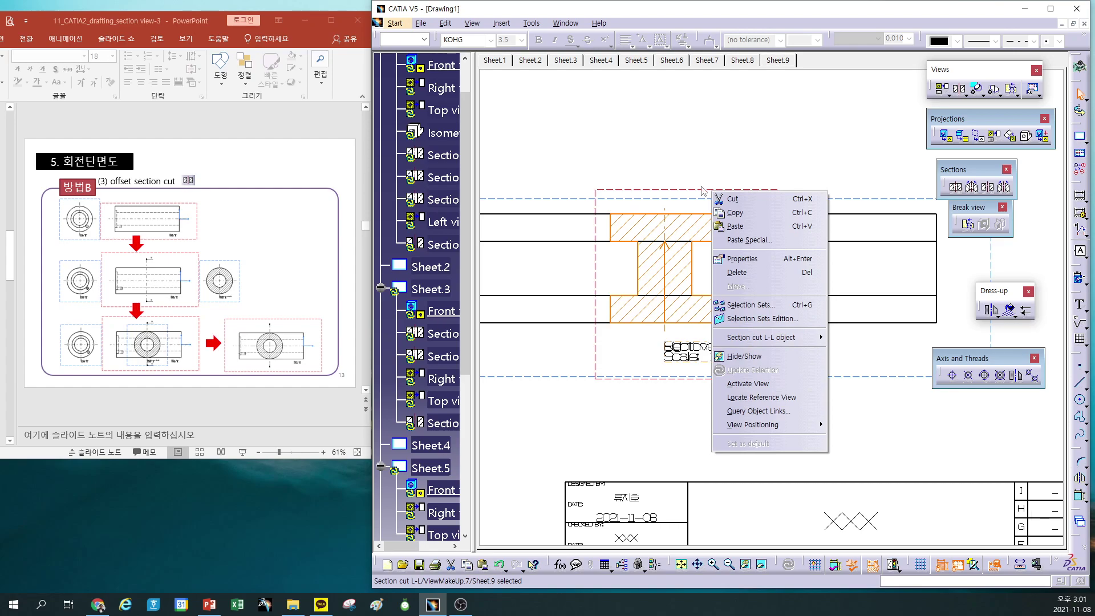
{"action": "right_click", "coordinate": [698, 189]}
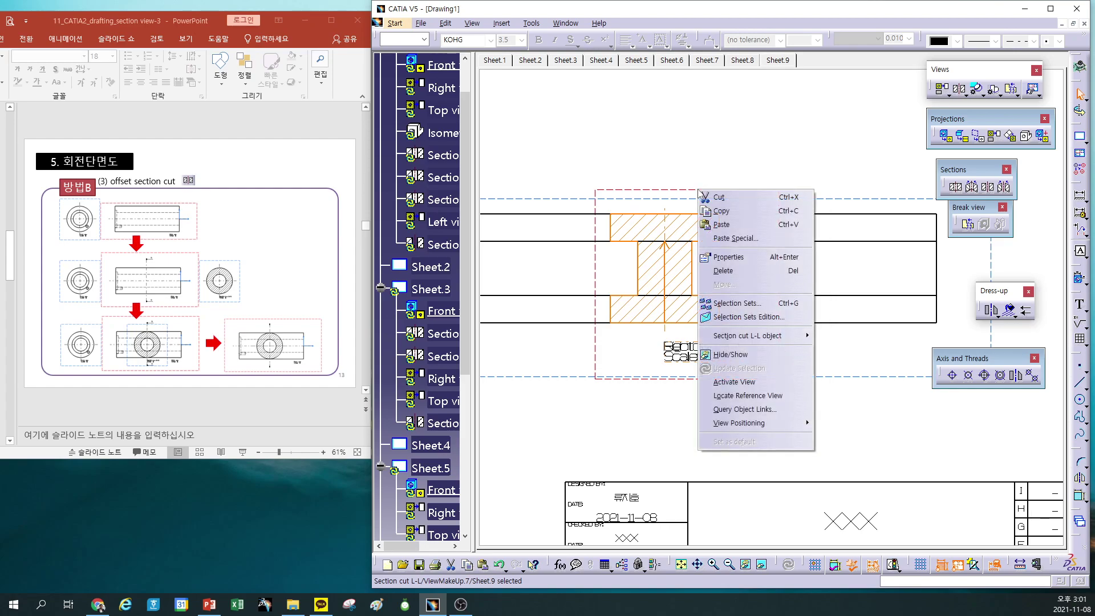
{"action": "left_click", "coordinate": [732, 258]}
{"action": "left_click", "coordinate": [365, 220]}
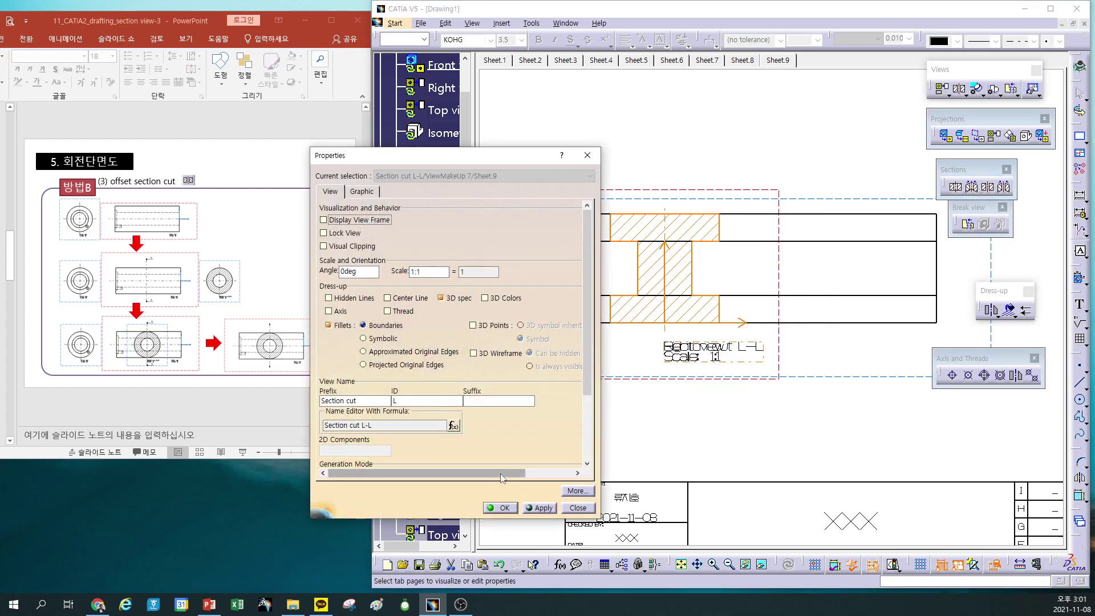
{"action": "left_click", "coordinate": [543, 508]}
{"action": "left_click", "coordinate": [578, 507]}
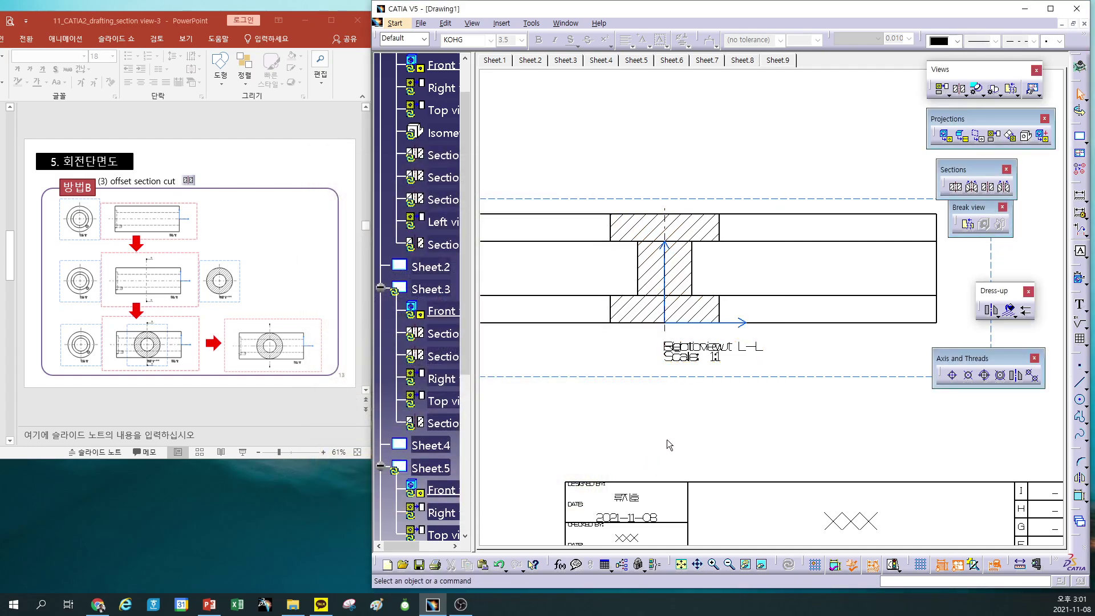
Delete the front view of the I-beam from Sheet.9
{"action": "mouse_move", "coordinate": [667, 440]}
{"action": "middle_mouse_down"}
{"action": "mouse_move", "coordinate": [745, 423]}
{"action": "mouse_move", "coordinate": [778, 402]}
{"action": "mouse_move", "coordinate": [758, 378]}
{"action": "mouse_move", "coordinate": [742, 394]}
{"action": "middle_mouse_up"}
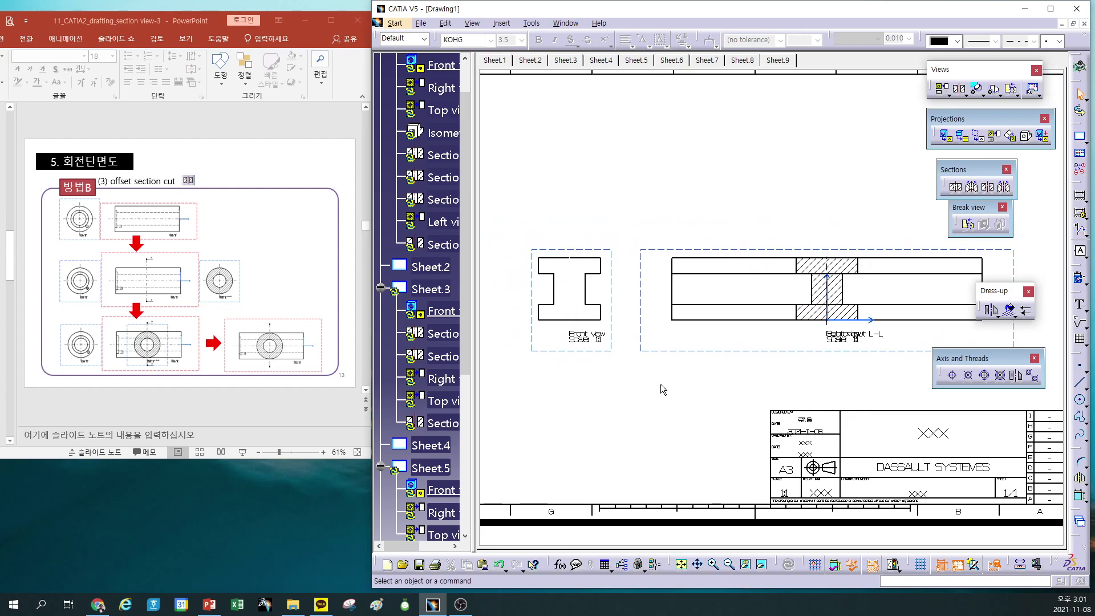
{"action": "left_click", "coordinate": [597, 357]}
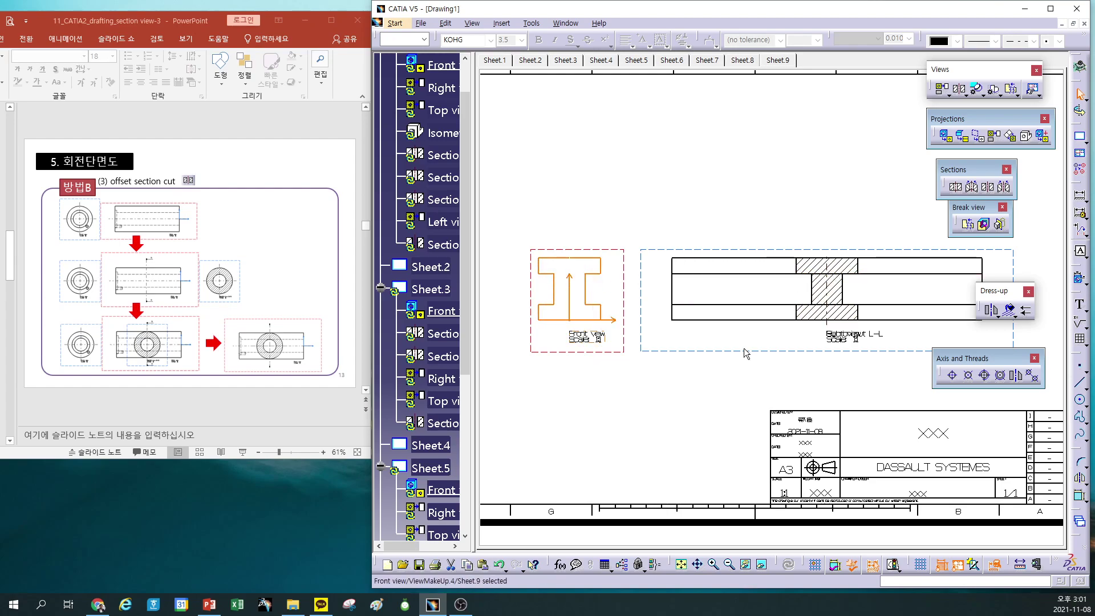
{"action": "key", "text": "Delete"}
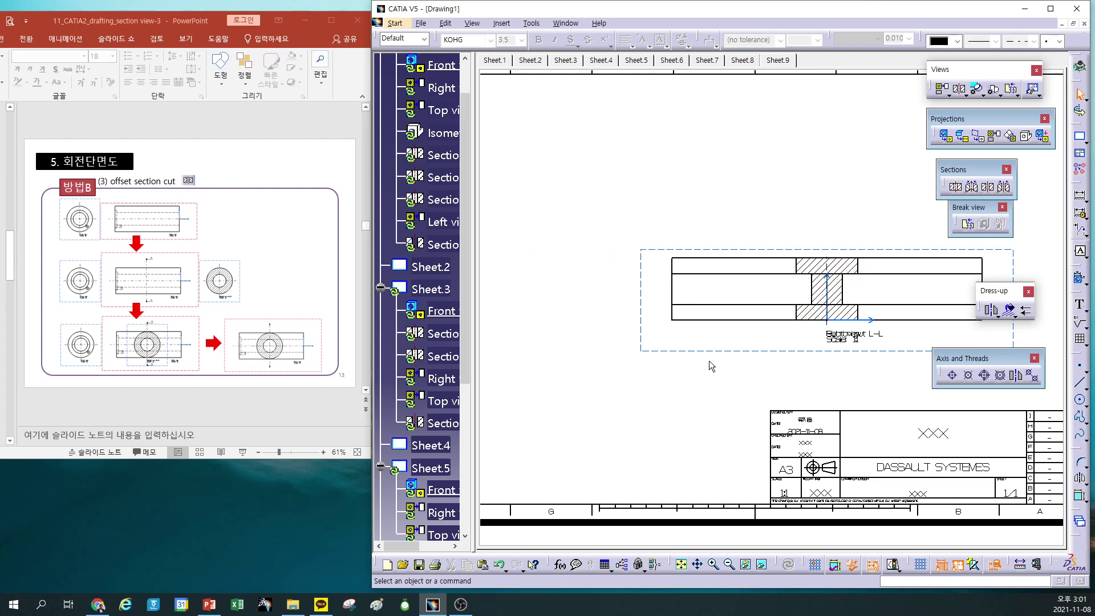
Move the right view with its overlaid section toward the middle of the sheet and make the right view active
{"action": "mouse_move", "coordinate": [720, 351]}
{"action": "left_mouse_down"}
{"action": "mouse_move", "coordinate": [602, 346]}
{"action": "mouse_move", "coordinate": [612, 347]}
{"action": "left_mouse_up"}
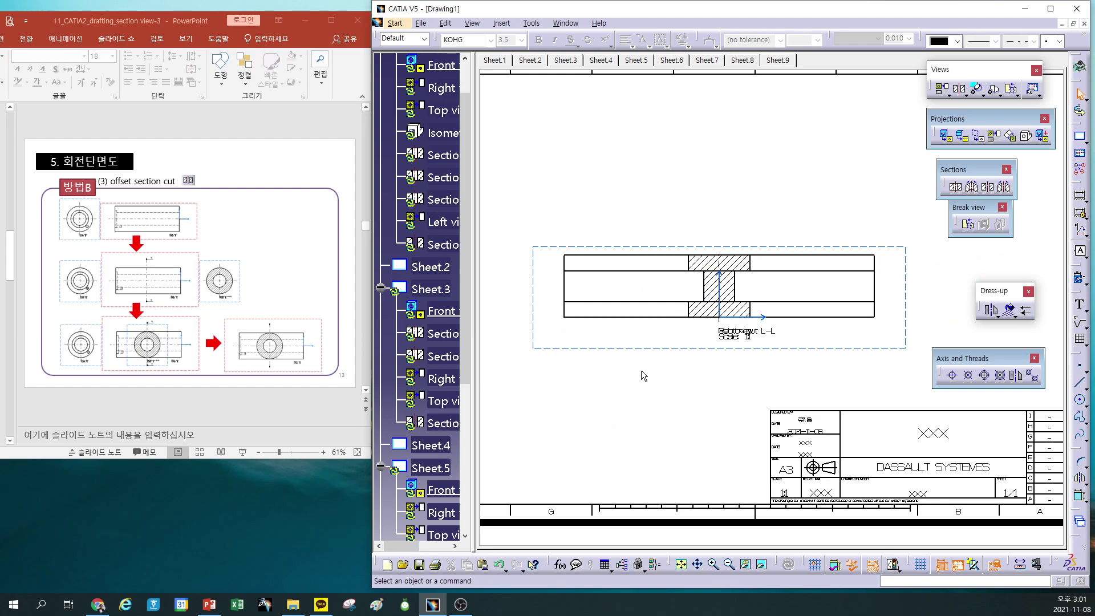
{"action": "mouse_move", "coordinate": [660, 381]}
{"action": "middle_mouse_down"}
{"action": "mouse_move", "coordinate": [671, 439]}
{"action": "mouse_move", "coordinate": [696, 339]}
{"action": "mouse_move", "coordinate": [641, 345]}
{"action": "mouse_move", "coordinate": [637, 362]}
{"action": "middle_mouse_up"}
{"action": "key", "text": "Up"}
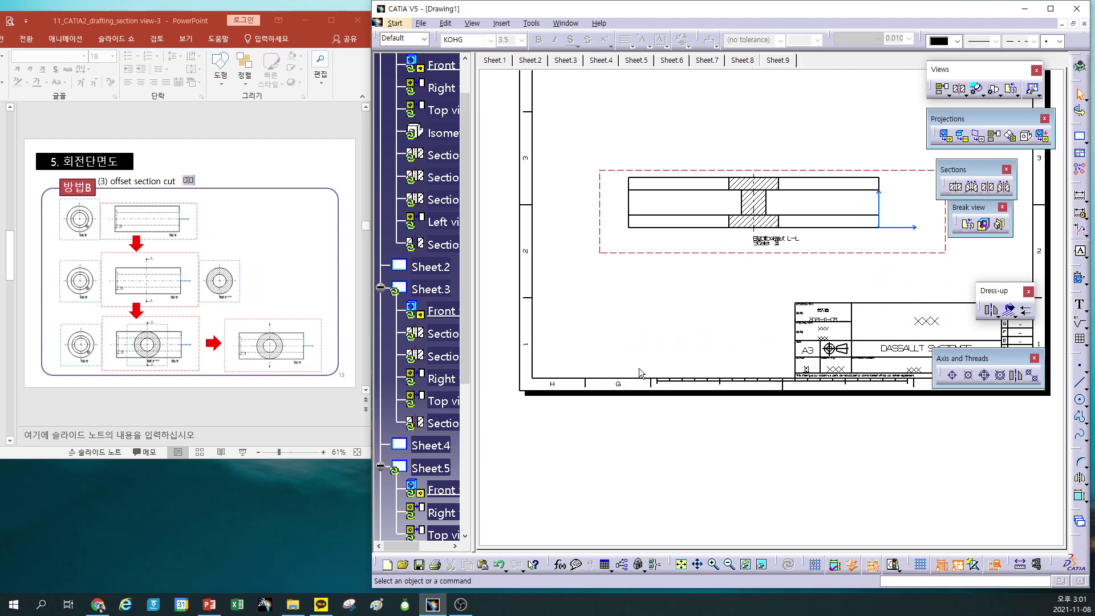
{"action": "middle_click_drag", "start_coordinate": [660, 321], "coordinate": [648, 423]}
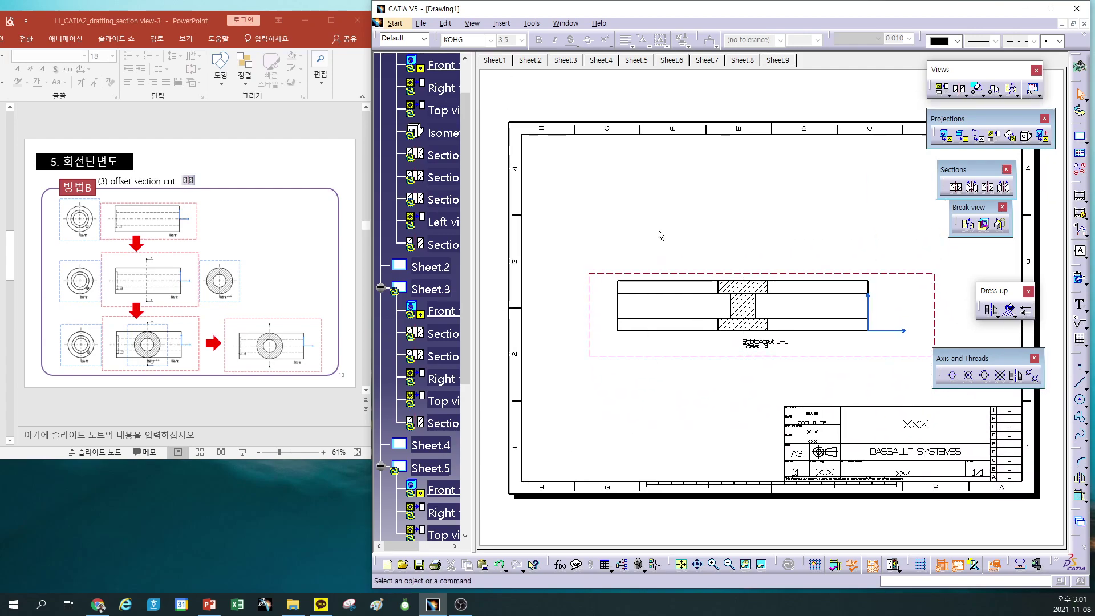
In Part2, fillet the two long outer edges of the I-beam's upper flange with a 2 mm radius
{"action": "left_click", "coordinate": [566, 23]}
{"action": "left_click", "coordinate": [582, 124]}
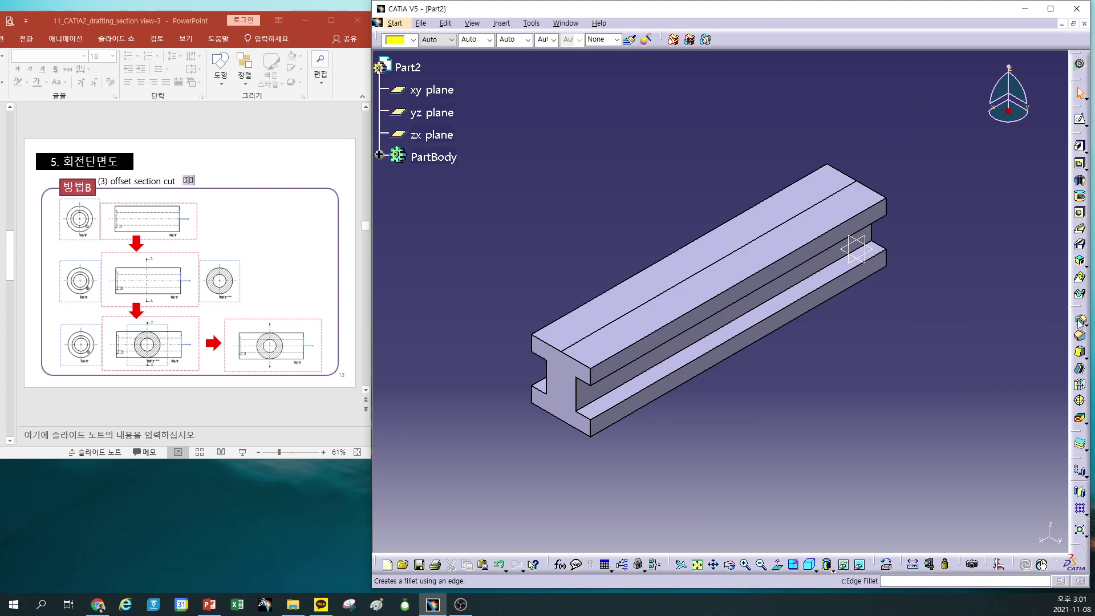
{"action": "left_click", "coordinate": [1080, 319]}
{"action": "left_click", "coordinate": [680, 326]}
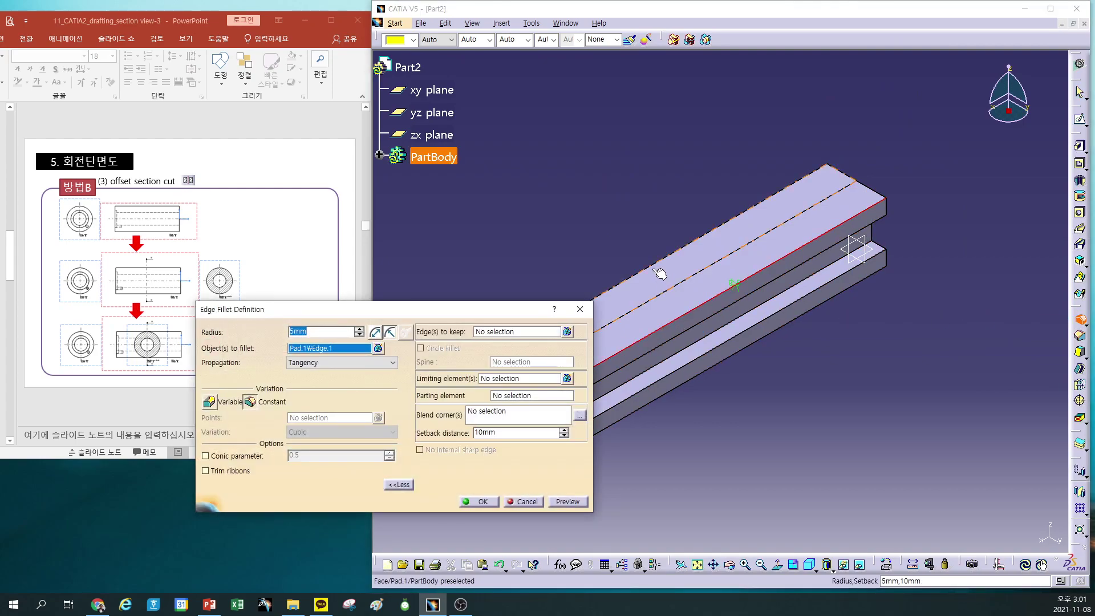
{"action": "left_click", "coordinate": [658, 264]}
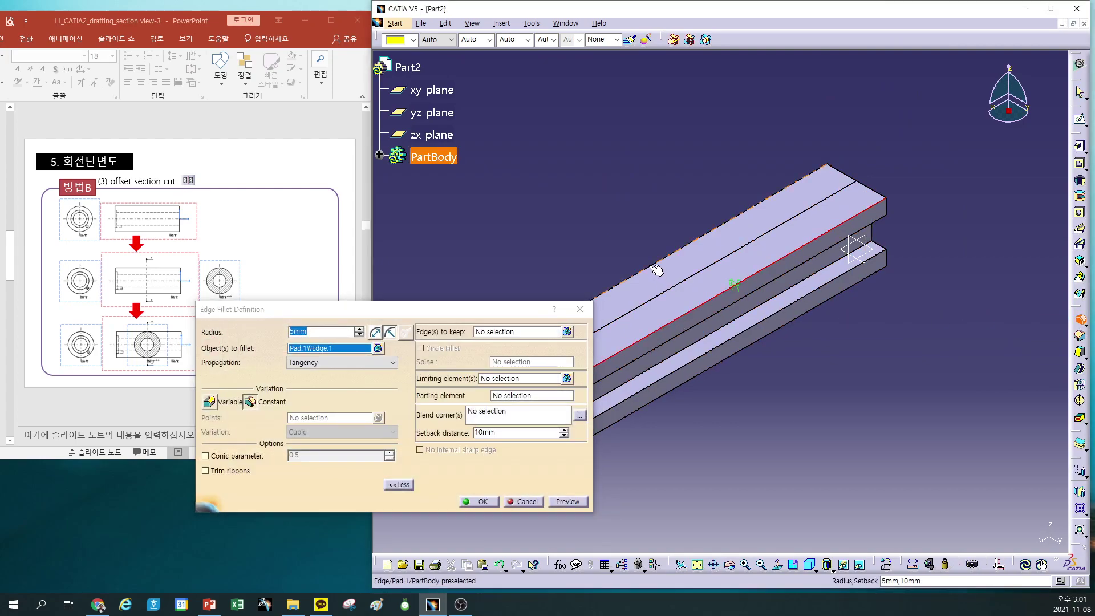
{"action": "left_click", "coordinate": [359, 334]}
{"action": "left_click_drag", "start_coordinate": [464, 317], "coordinate": [350, 319]}
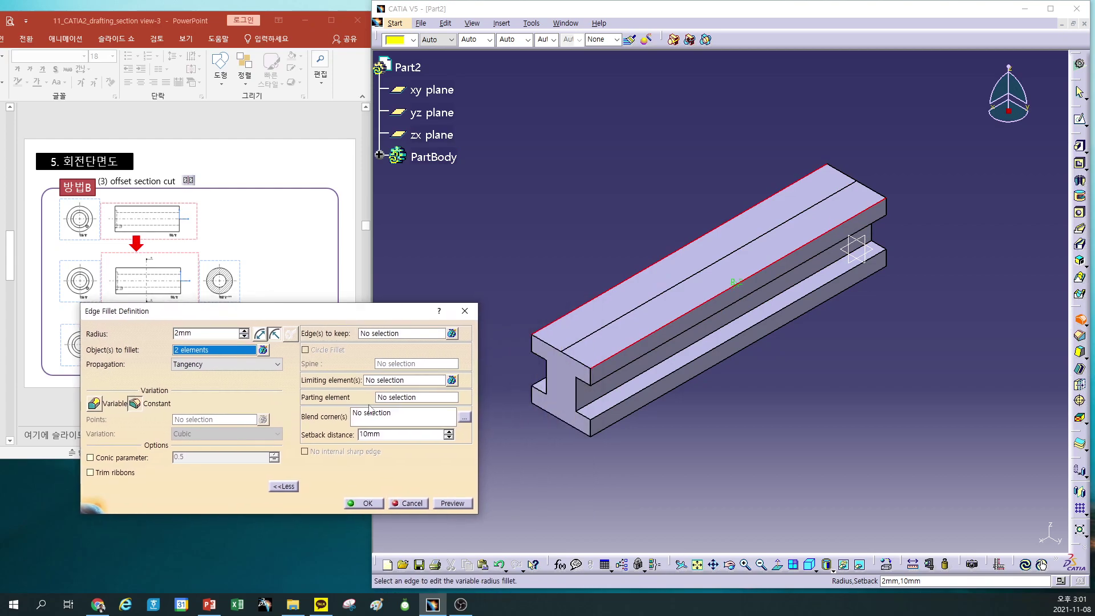
{"action": "left_click", "coordinate": [367, 503]}
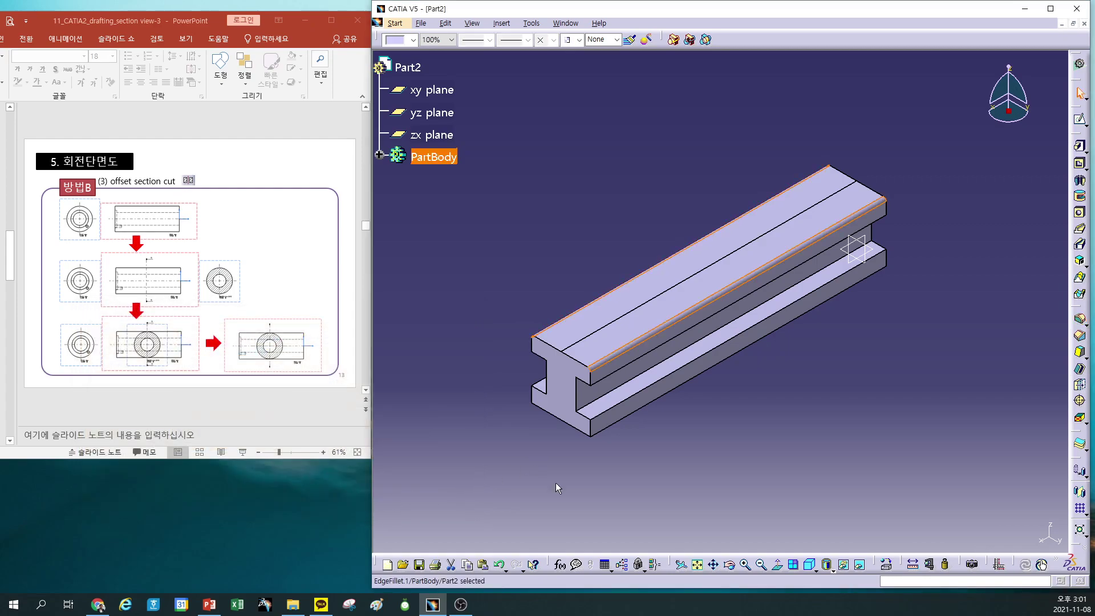
Return to Drawing1 and update Sheet.9 to match the filleted part
{"action": "left_click", "coordinate": [566, 24]}
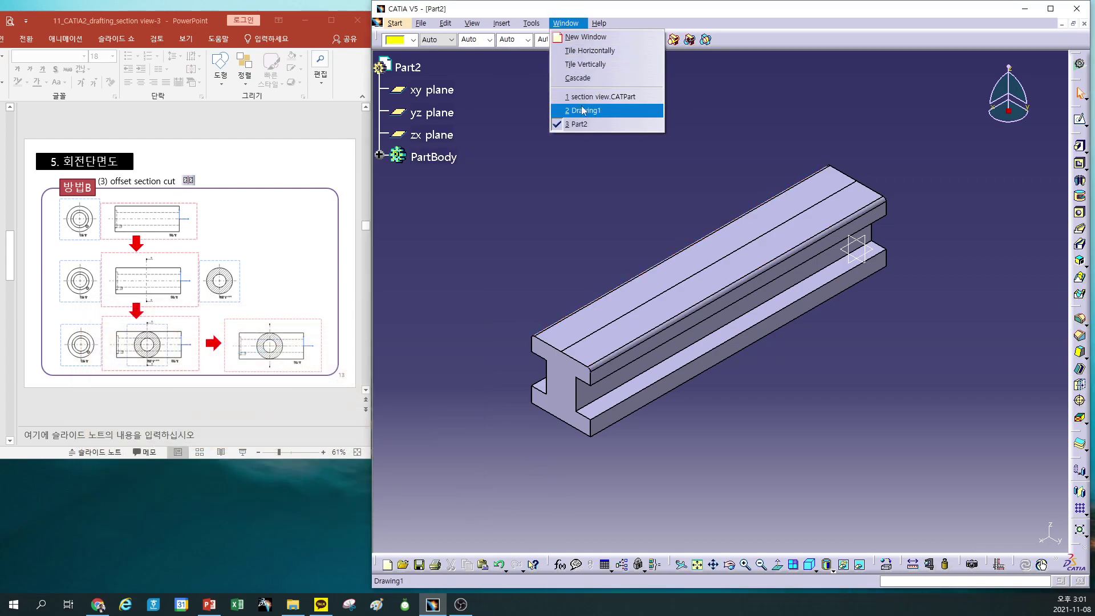
{"action": "left_click", "coordinate": [586, 111]}
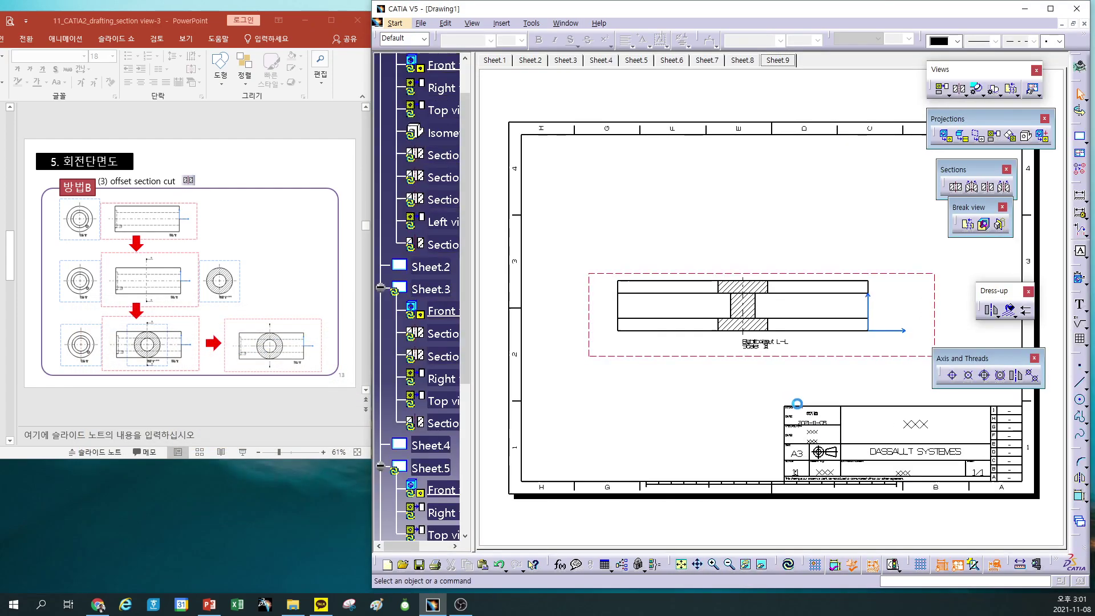
{"action": "scroll", "coordinate": [764, 321], "scroll_direction": "up", "scroll_amount": 2}
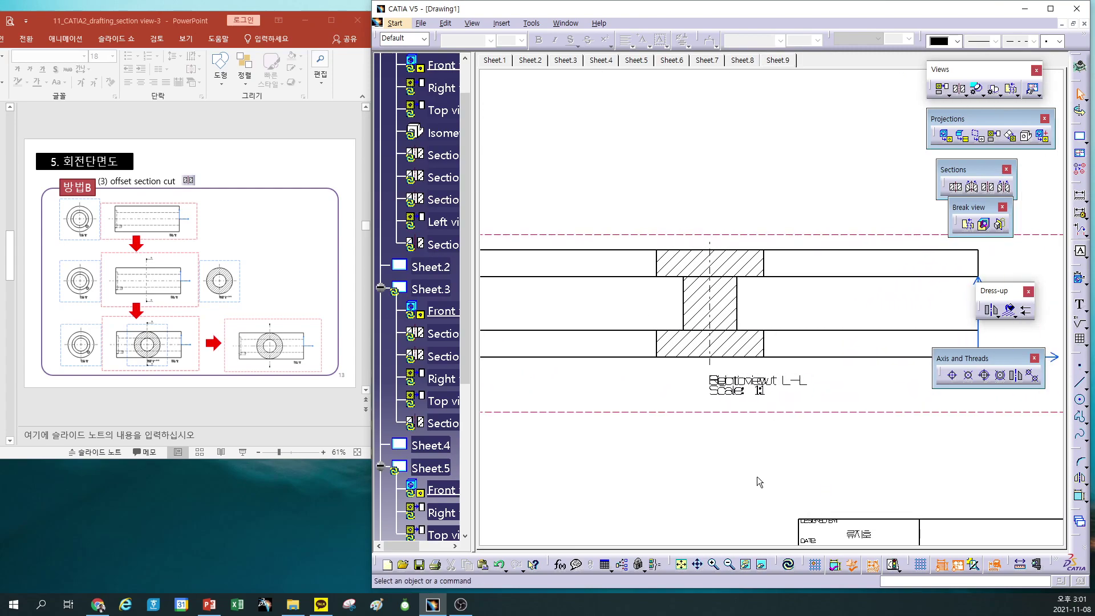
{"action": "left_click", "coordinate": [790, 564]}
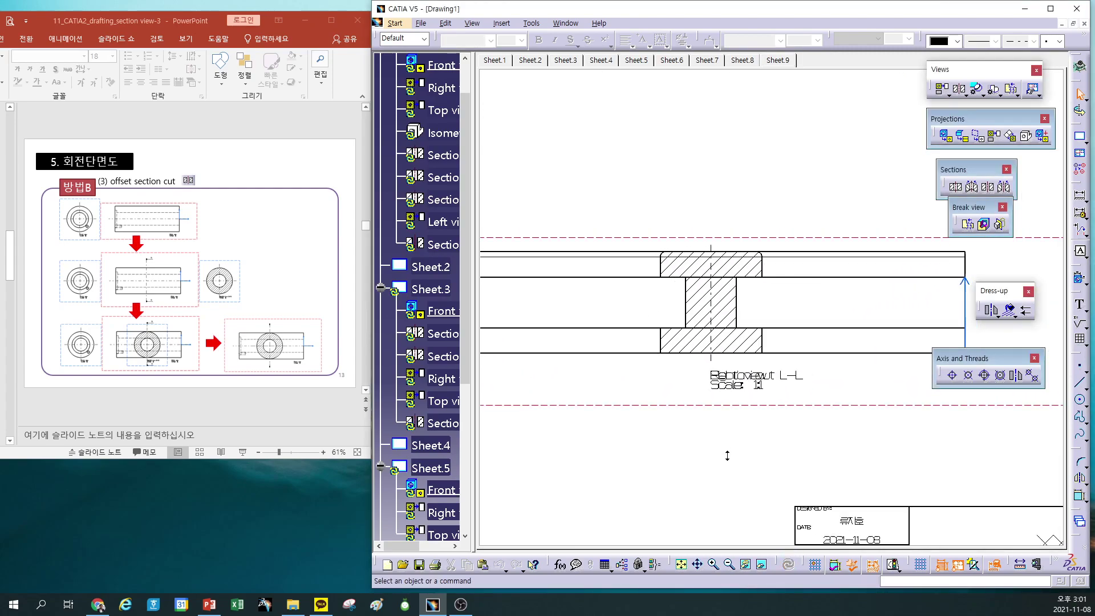
Turn off the Fillets display in the right view's properties and inspect the overlaid section
{"action": "middle_click_drag", "start_coordinate": [728, 455], "coordinate": [714, 369]}
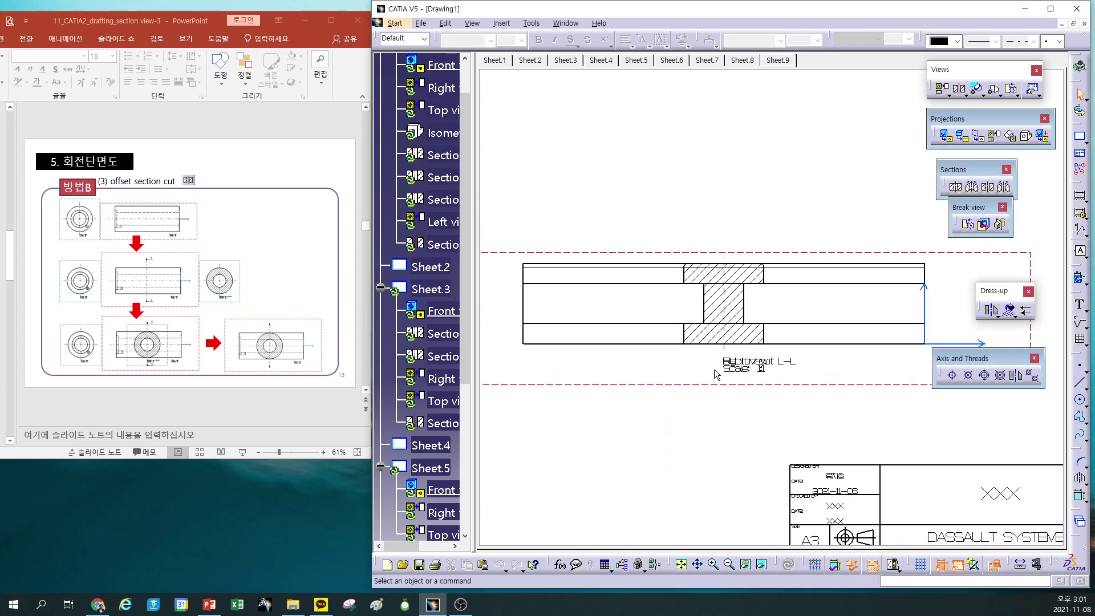
{"action": "left_click", "coordinate": [612, 272]}
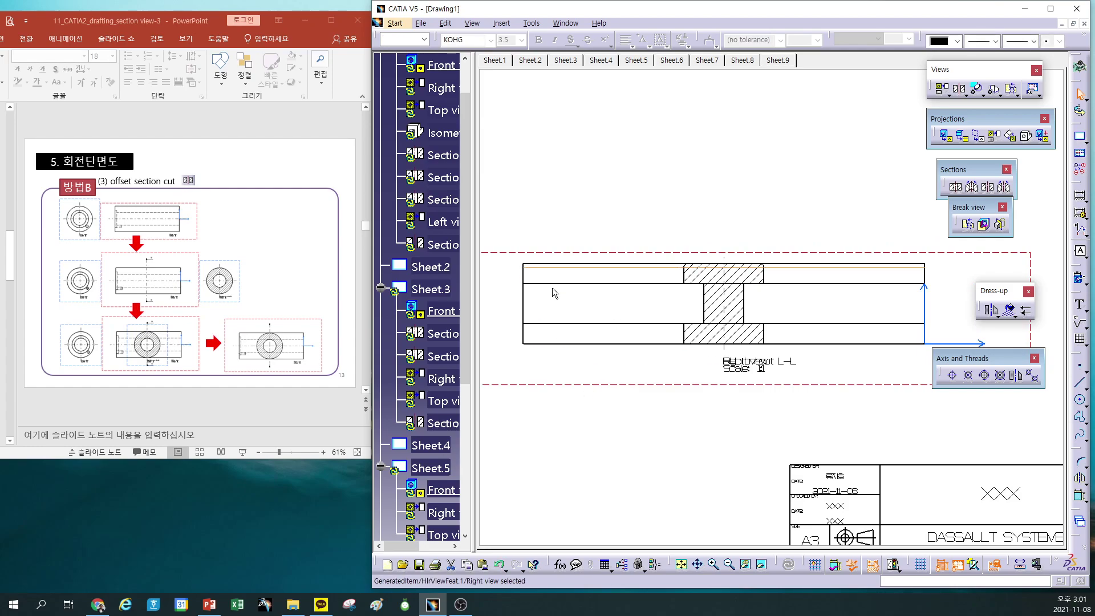
{"action": "right_click", "coordinate": [573, 253]}
{"action": "left_click", "coordinate": [600, 320]}
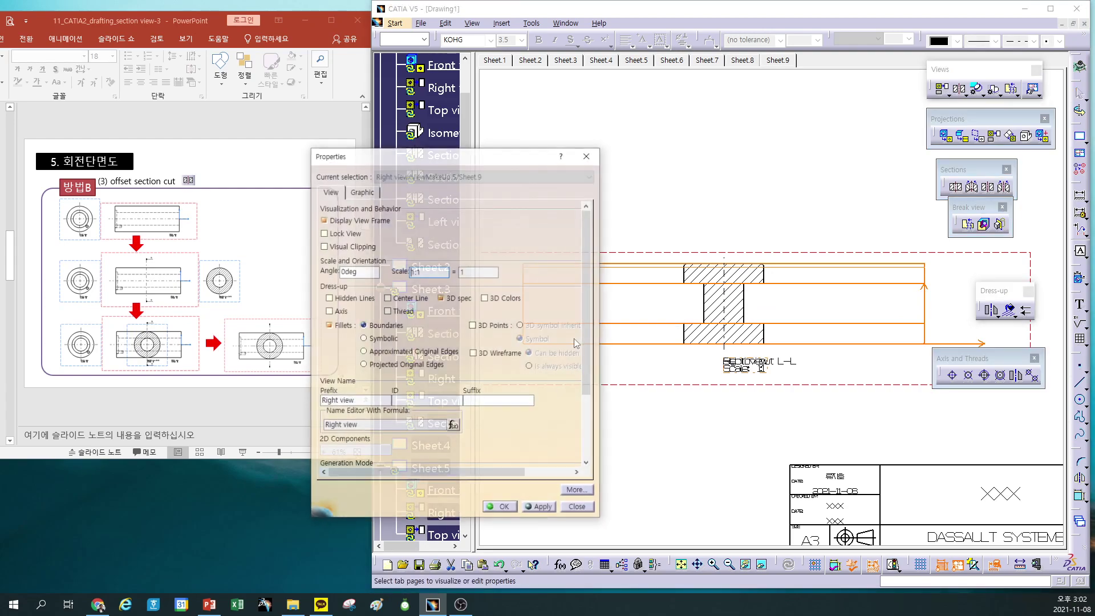
{"action": "left_click", "coordinate": [329, 325]}
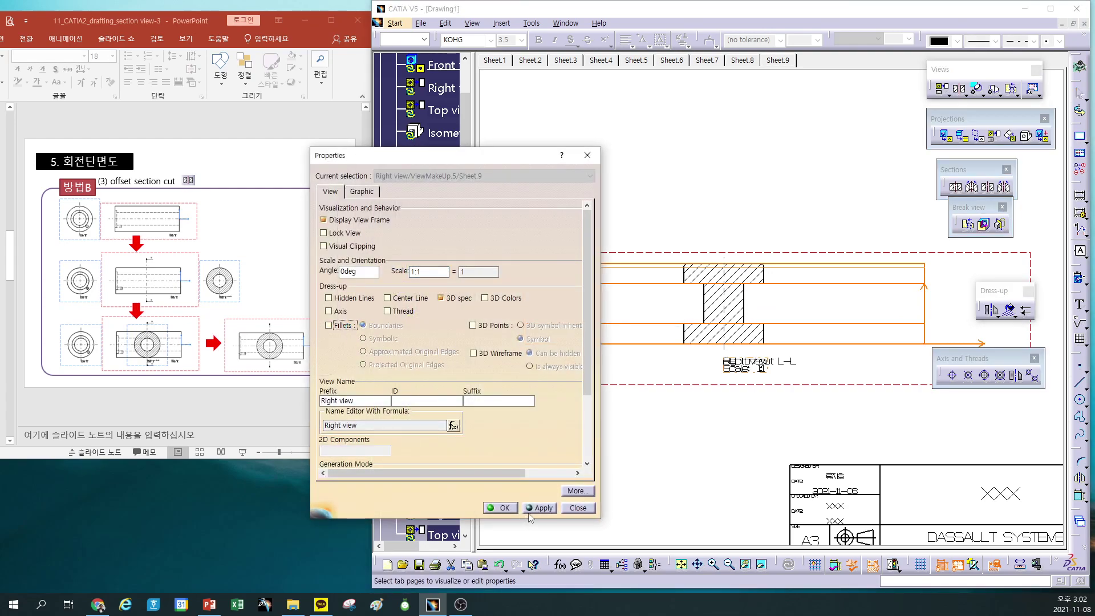
{"action": "left_click", "coordinate": [539, 507]}
{"action": "left_click", "coordinate": [511, 509]}
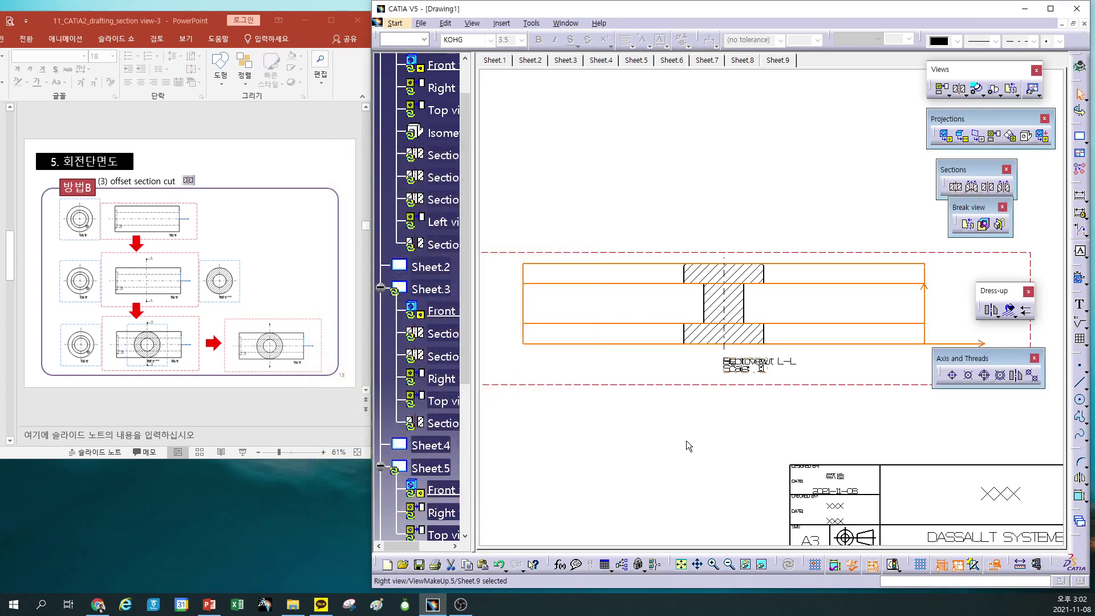
{"action": "middle_click_drag", "start_coordinate": [689, 443], "coordinate": [729, 383]}
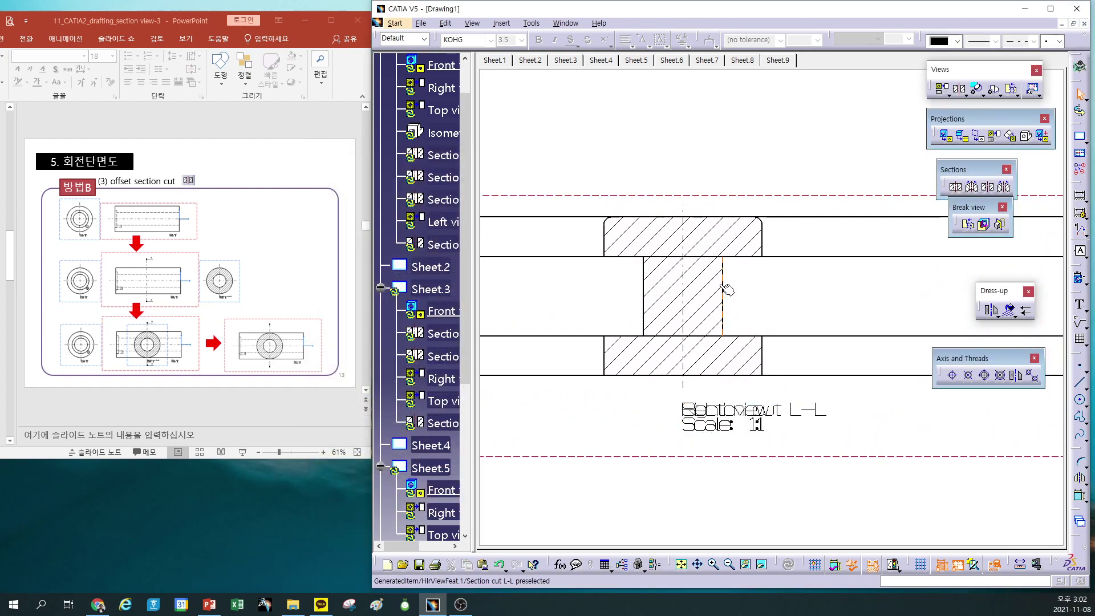
{"action": "middle_click_drag", "start_coordinate": [789, 298], "coordinate": [797, 367]}
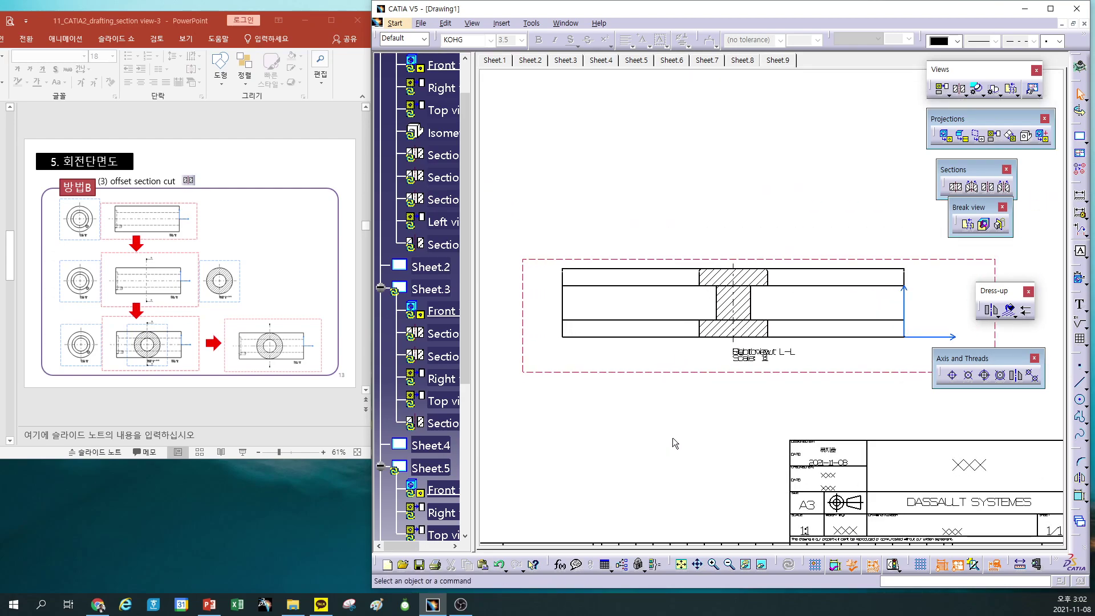
Add a new sheet to the drawing and return to Sheet.9
{"action": "mouse_move", "coordinate": [668, 399]}
{"action": "middle_mouse_down"}
{"action": "mouse_move", "coordinate": [701, 252]}
{"action": "mouse_move", "coordinate": [728, 261]}
{"action": "mouse_move", "coordinate": [737, 227]}
{"action": "mouse_move", "coordinate": [747, 268]}
{"action": "middle_mouse_up"}
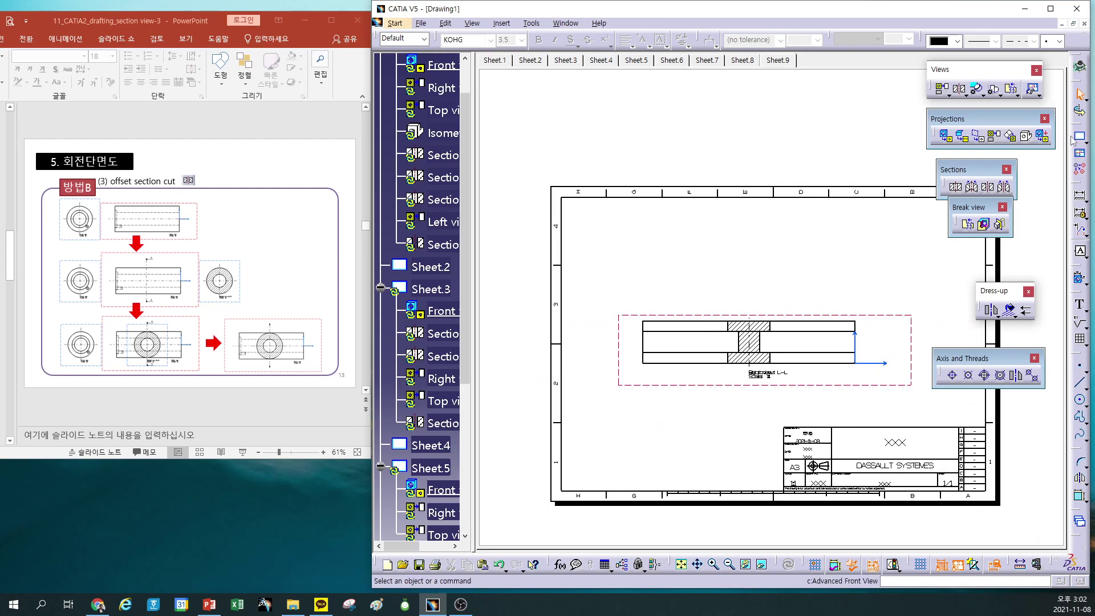
{"action": "left_click", "coordinate": [1080, 136]}
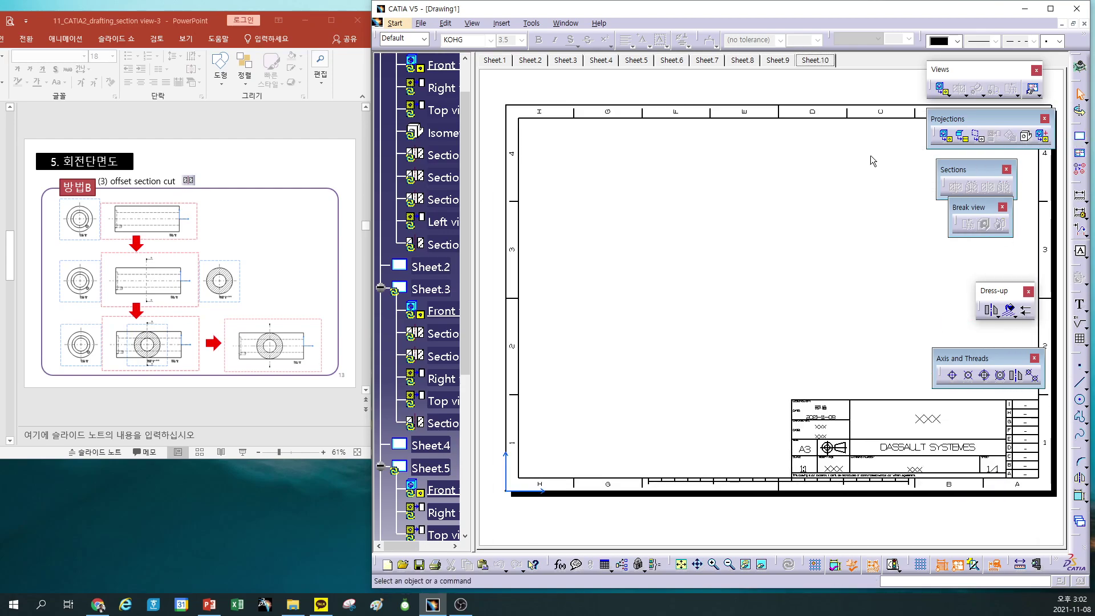
{"action": "left_click", "coordinate": [779, 61]}
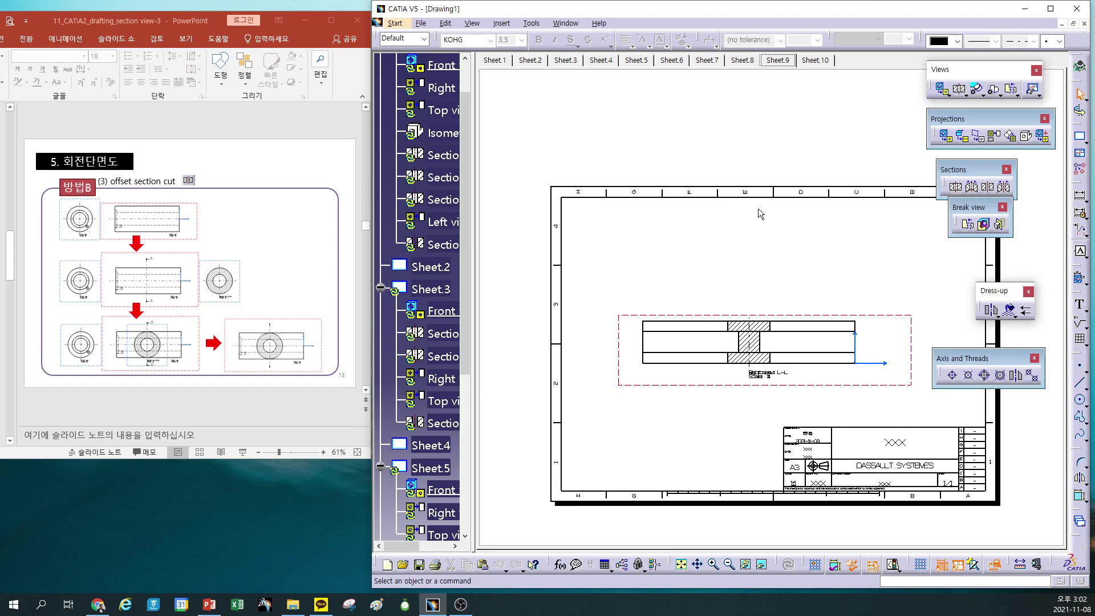
Switch to PowerPoint, maximize it and review the overview of the two section view methods on slide 7
{"action": "left_click", "coordinate": [302, 122]}
{"action": "left_click", "coordinate": [332, 20]}
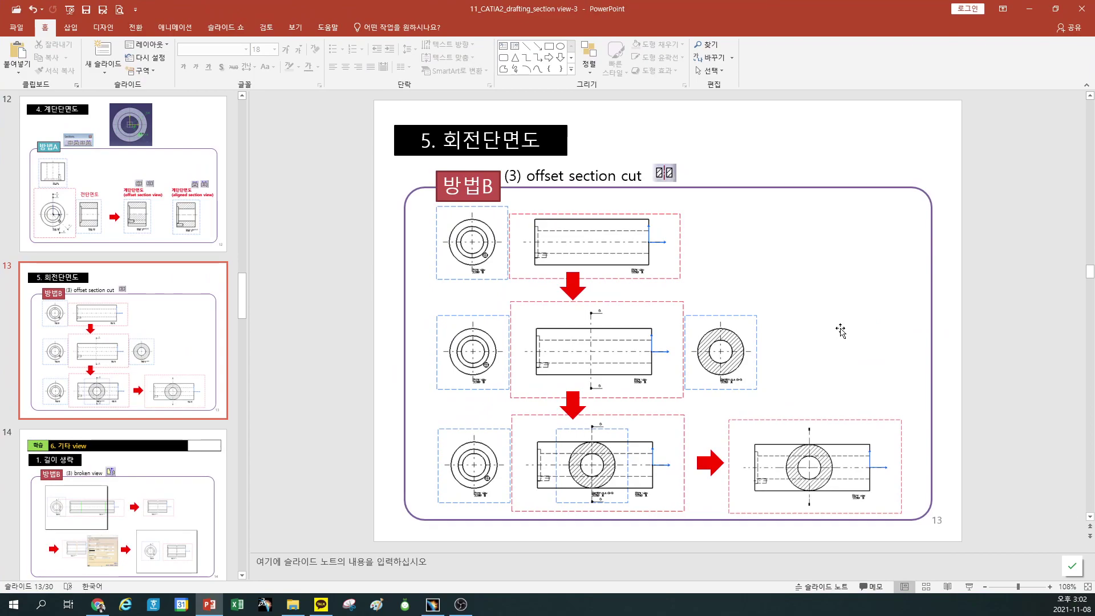
{"action": "scroll", "coordinate": [843, 334], "scroll_direction": "up", "scroll_amount": 4}
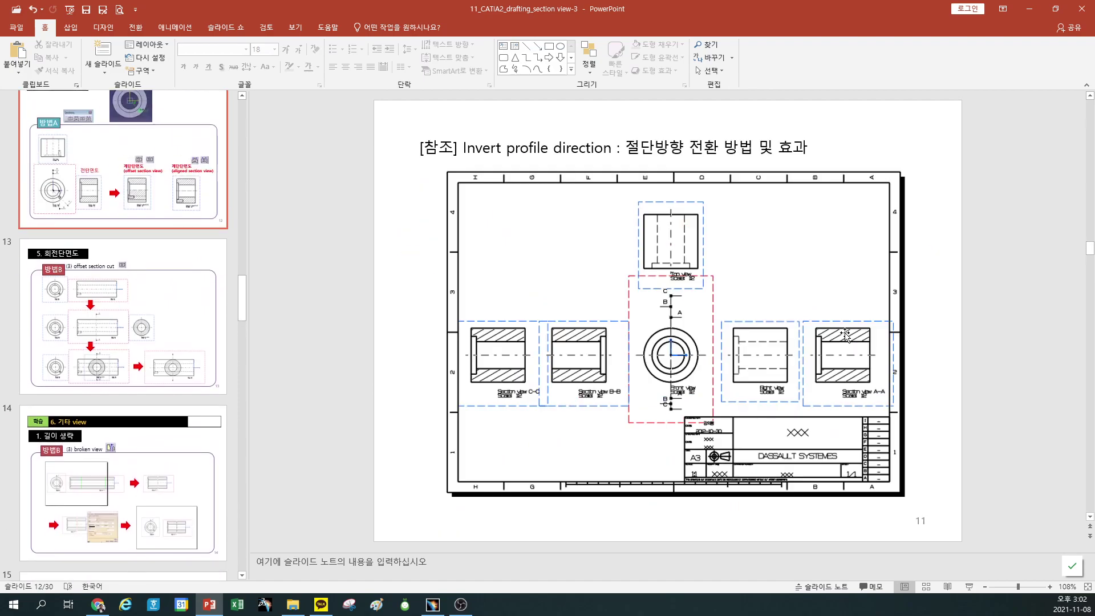
{"action": "scroll", "coordinate": [846, 335], "scroll_direction": "up", "scroll_amount": 2}
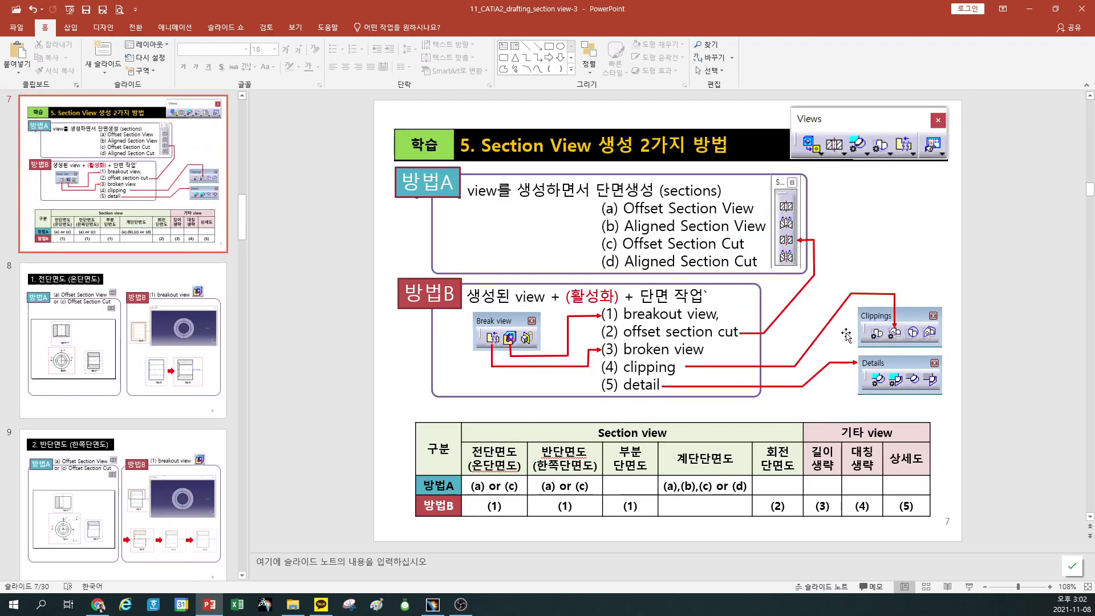
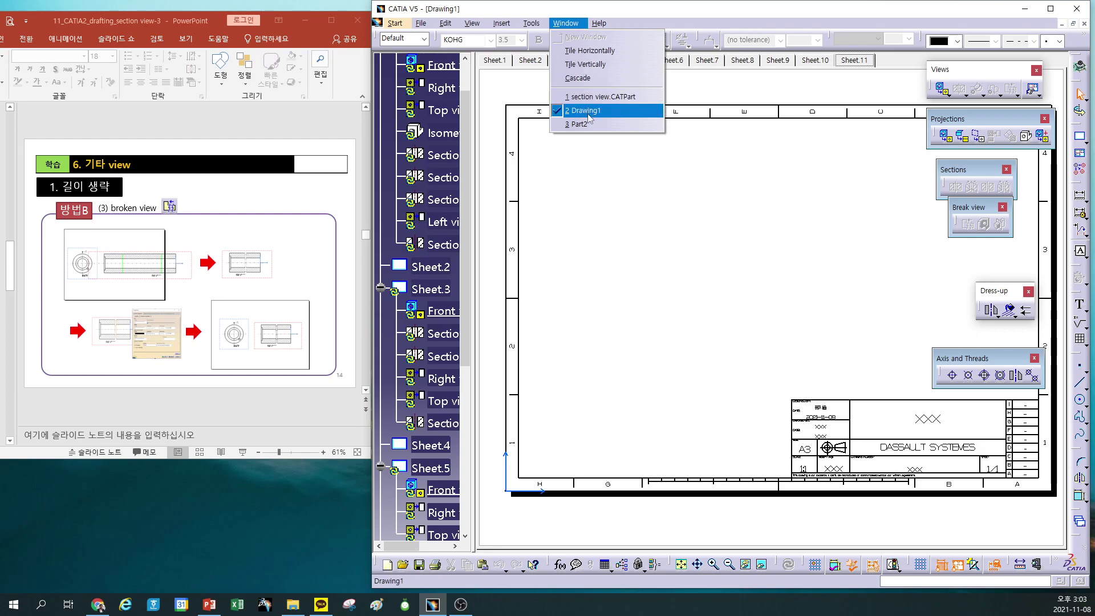
Look at the I-beam model in Part2 and return to Drawing1
{"action": "left_click", "coordinate": [580, 124]}
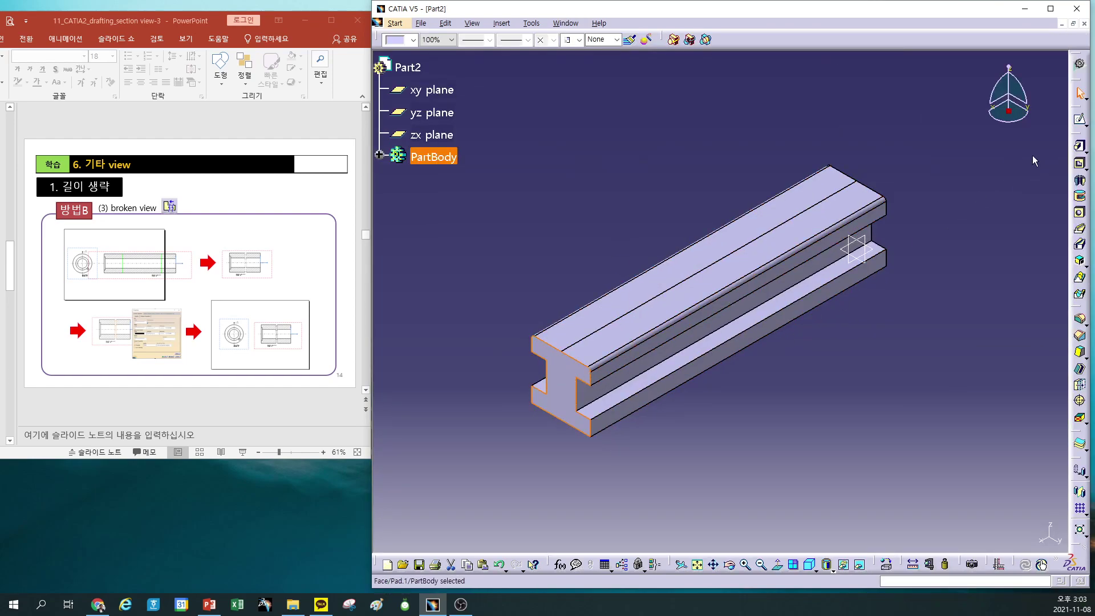
{"action": "left_click", "coordinate": [576, 24]}
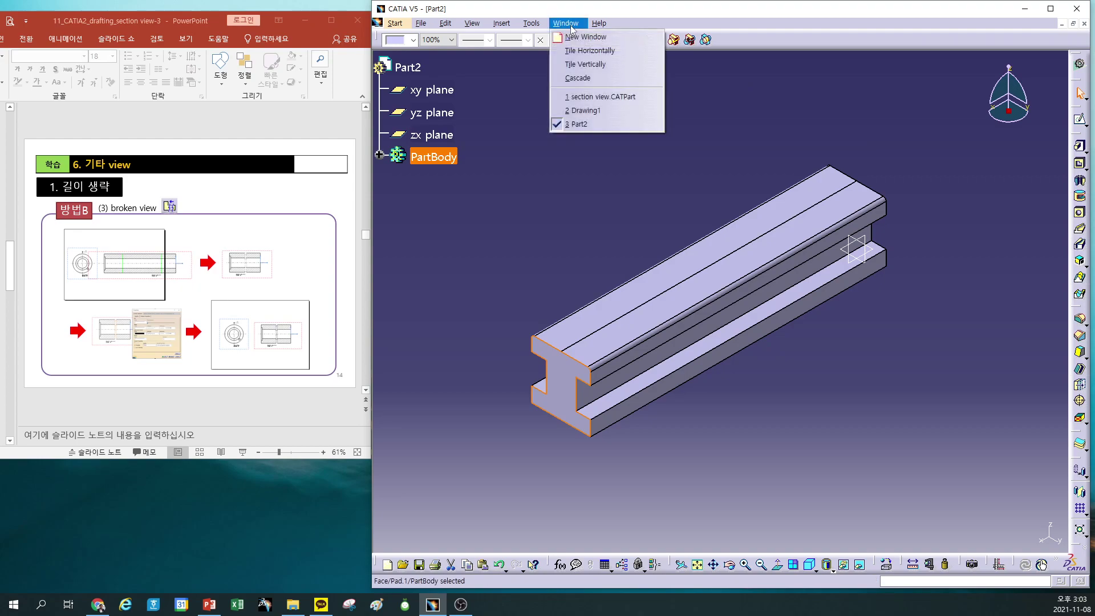
{"action": "left_click", "coordinate": [596, 113]}
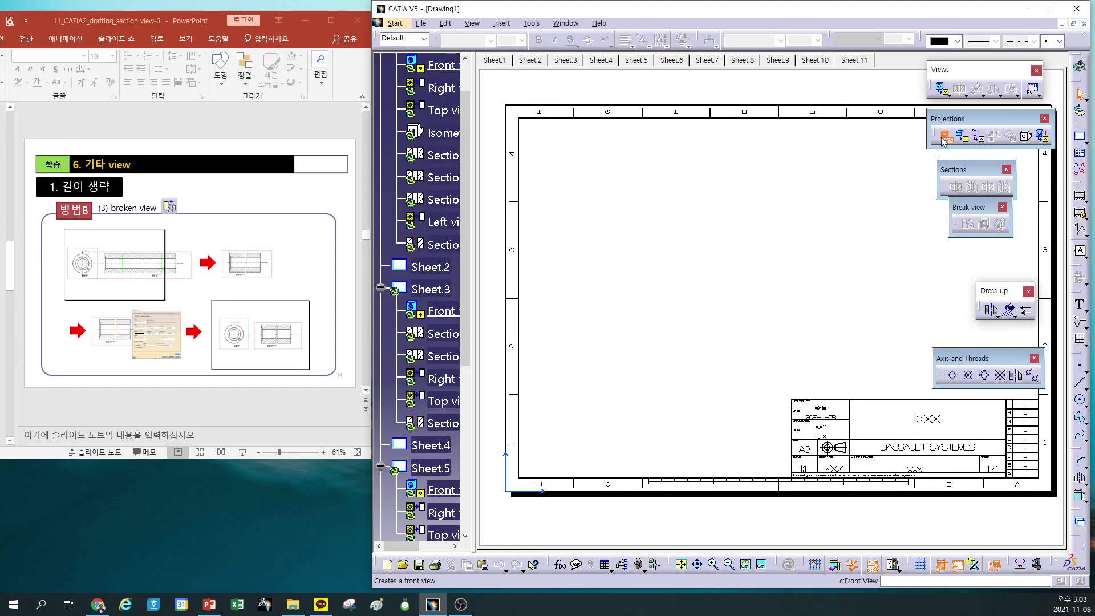
Create a front view on Sheet.11 from the I-beam's end face in Part2 and place it near the sheet's left edge
{"action": "left_click", "coordinate": [571, 24]}
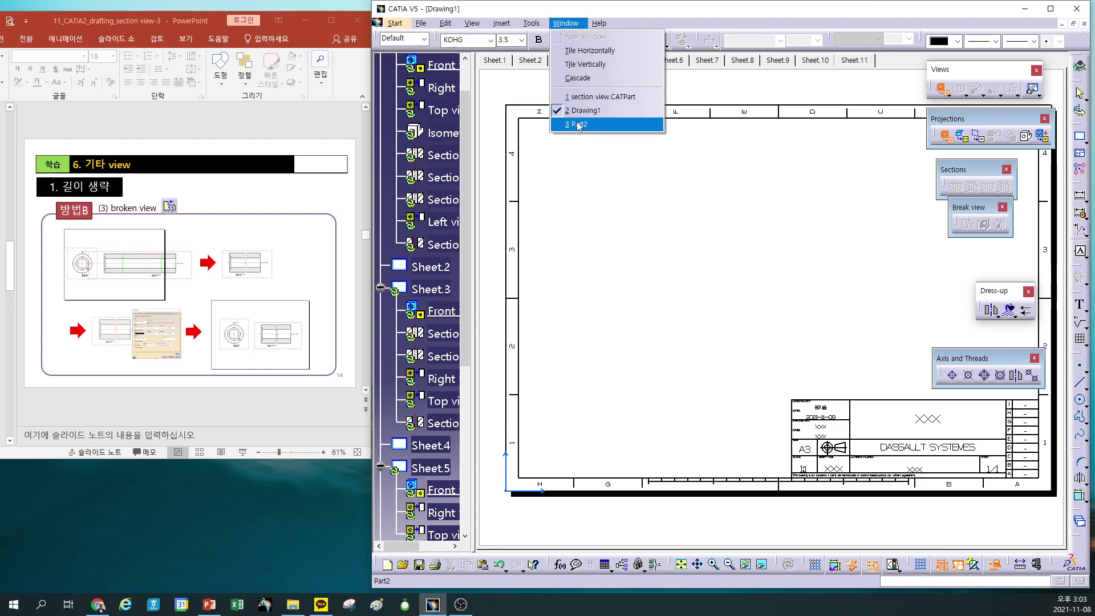
{"action": "left_click", "coordinate": [581, 124]}
{"action": "left_click", "coordinate": [568, 381]}
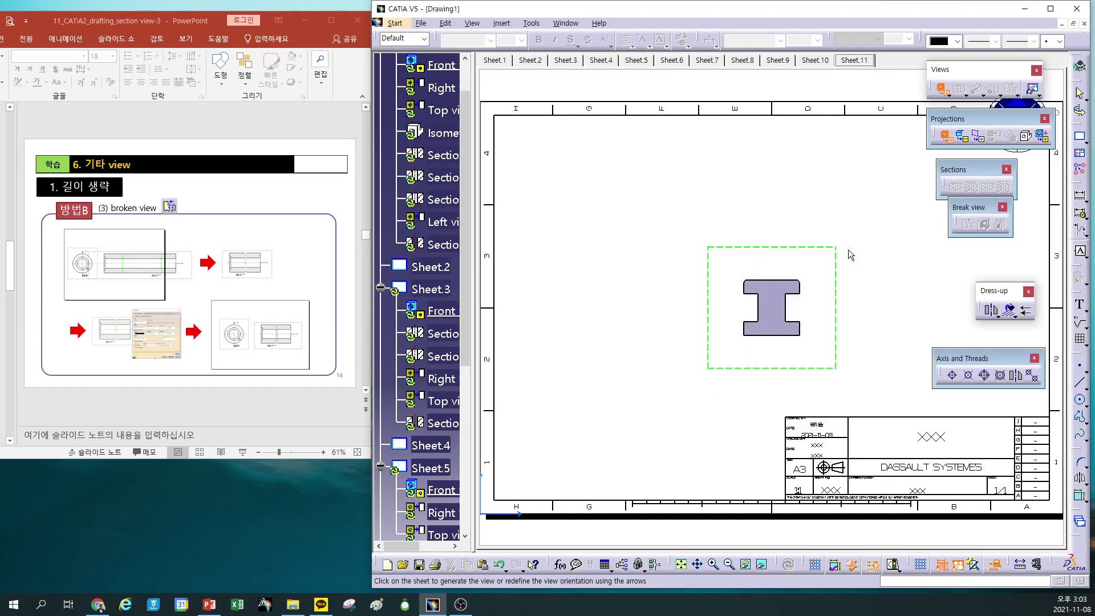
{"action": "left_click", "coordinate": [906, 253]}
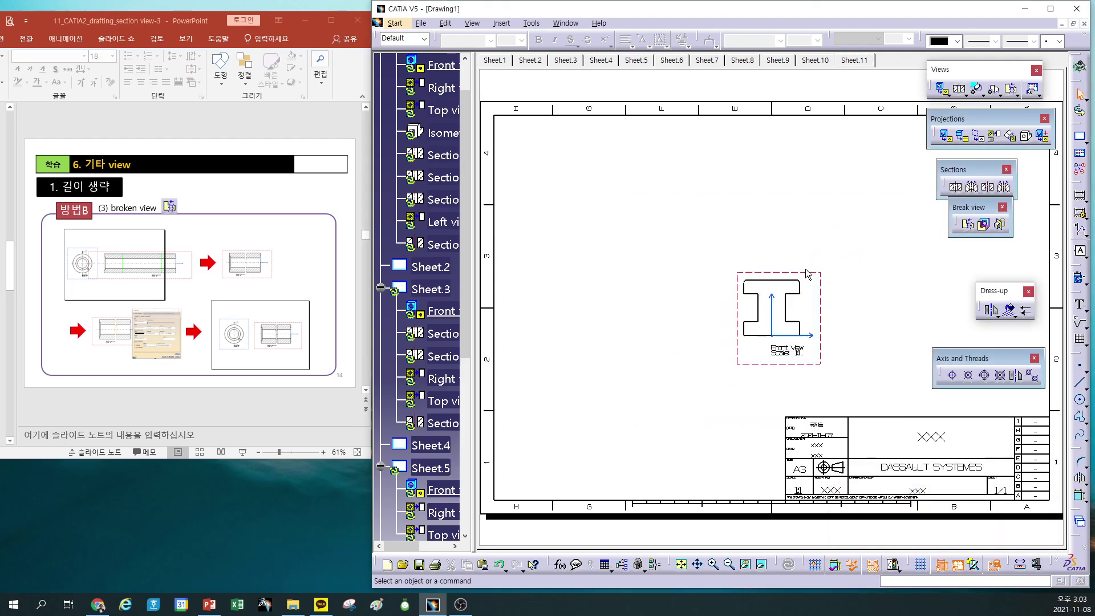
{"action": "left_click_drag", "start_coordinate": [813, 279], "coordinate": [625, 271]}
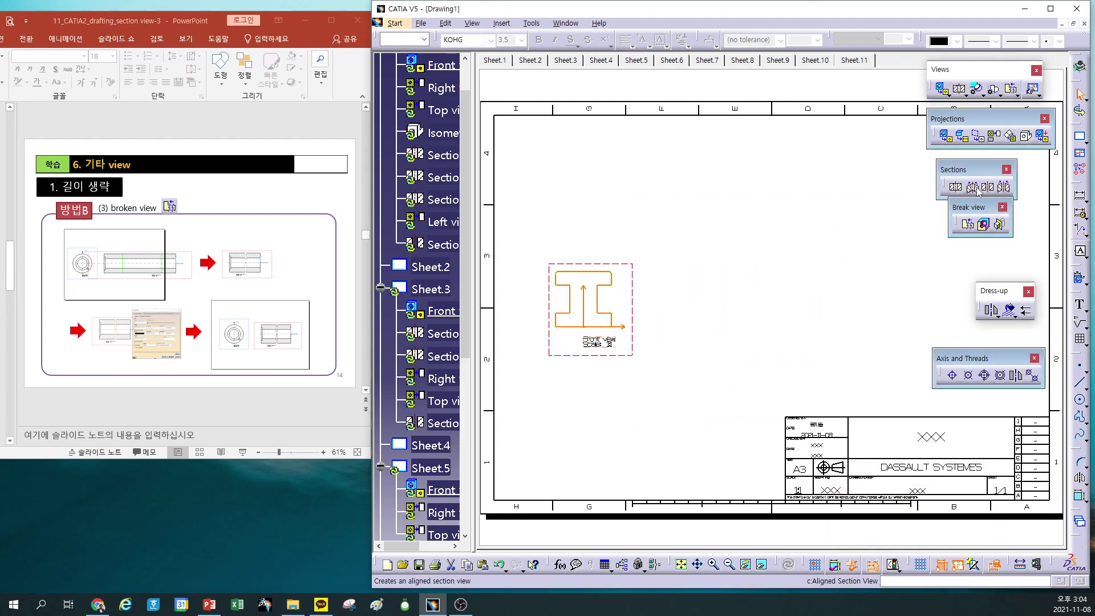
Project a right view of the I-beam from the front view and place it beside that view
{"action": "left_click", "coordinate": [994, 135]}
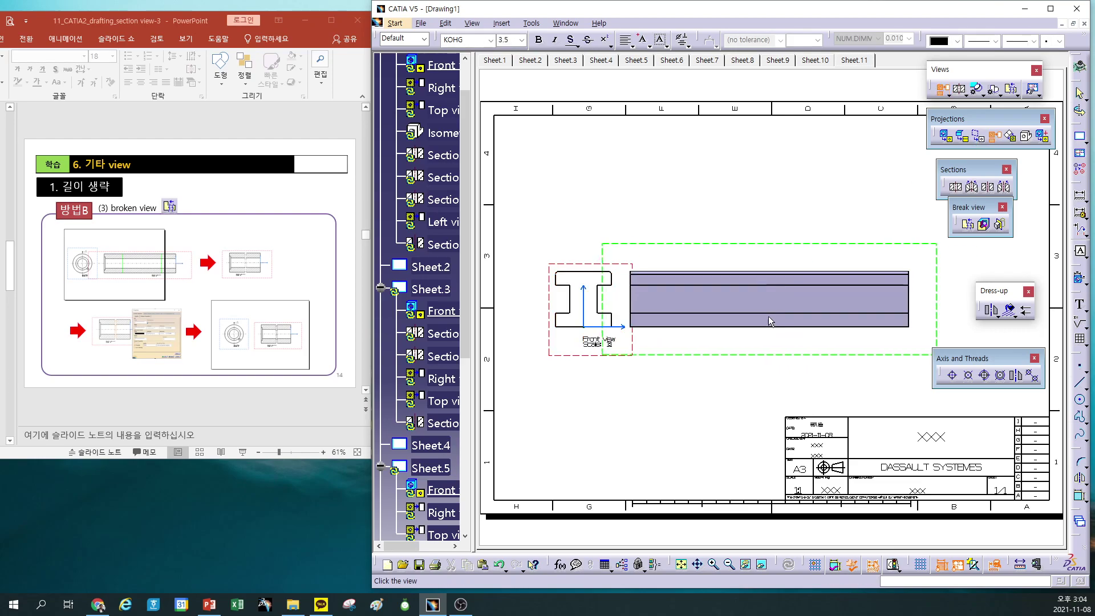
{"action": "left_click", "coordinate": [814, 325]}
{"action": "middle_click_drag", "start_coordinate": [738, 377], "coordinate": [669, 263]}
{"action": "middle_click_drag", "start_coordinate": [667, 166], "coordinate": [704, 181]}
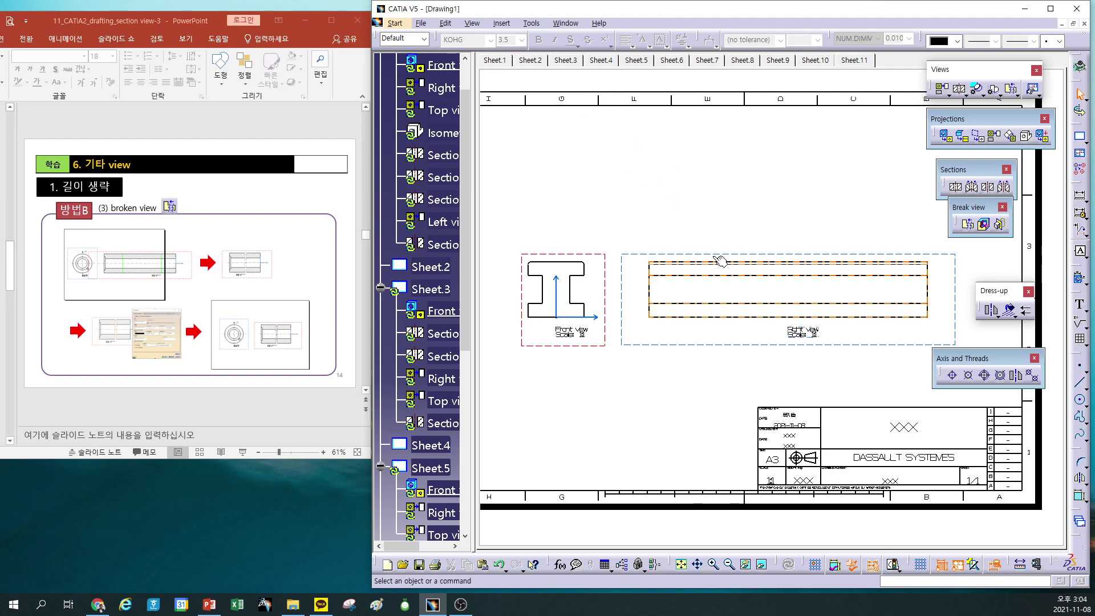
In Part2, increase the length of Pad.1 to make the I-beam much longer
{"action": "left_click", "coordinate": [566, 24]}
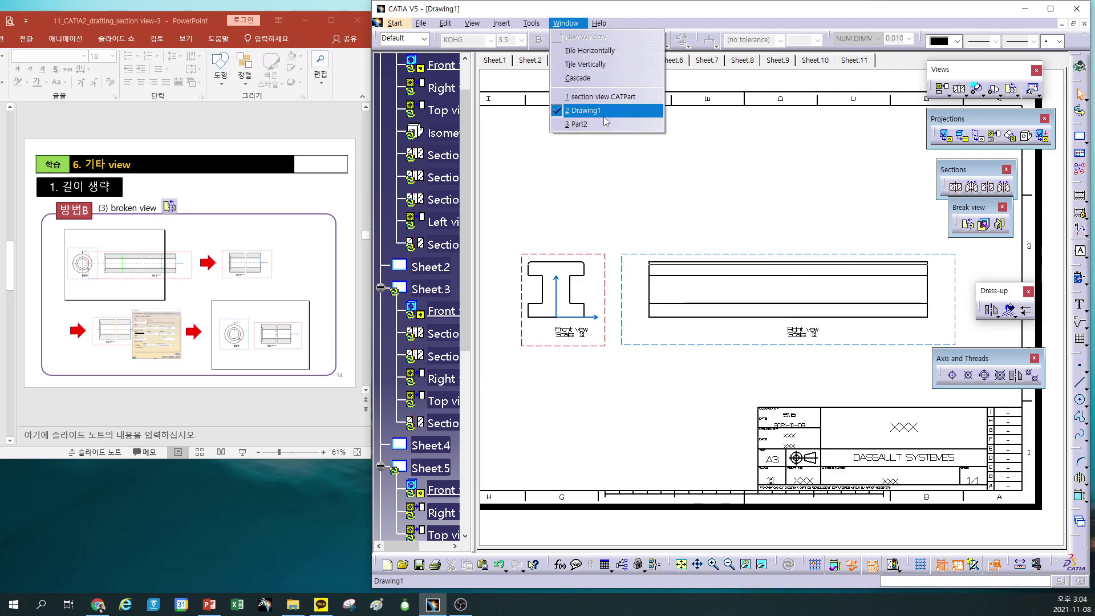
{"action": "left_click", "coordinate": [579, 124]}
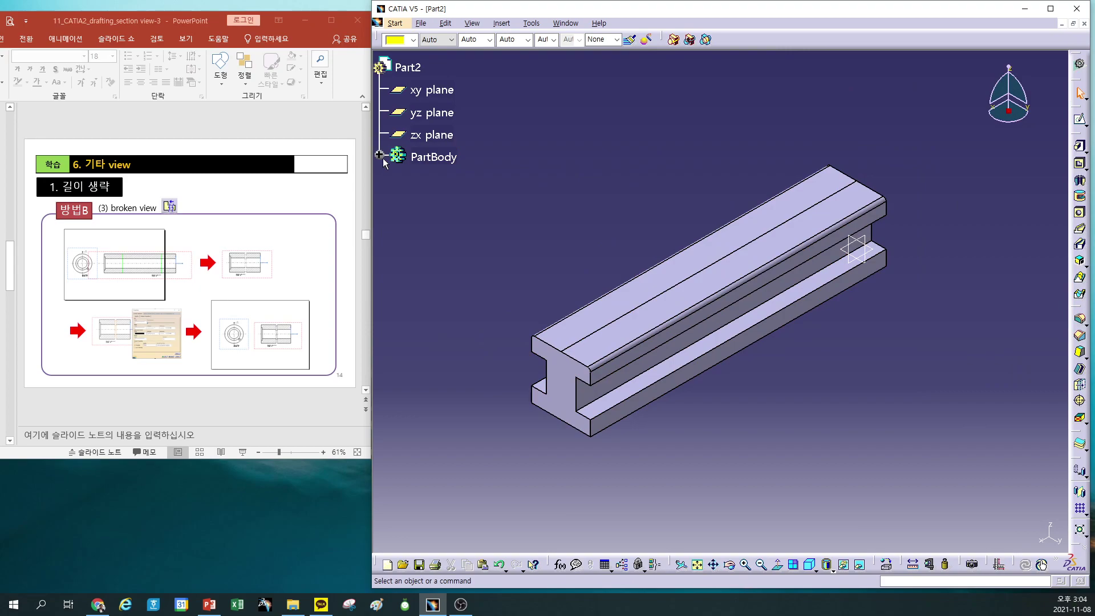
{"action": "left_click", "coordinate": [379, 154]}
{"action": "left_click", "coordinate": [435, 181]}
{"action": "double_click", "coordinate": [435, 181]}
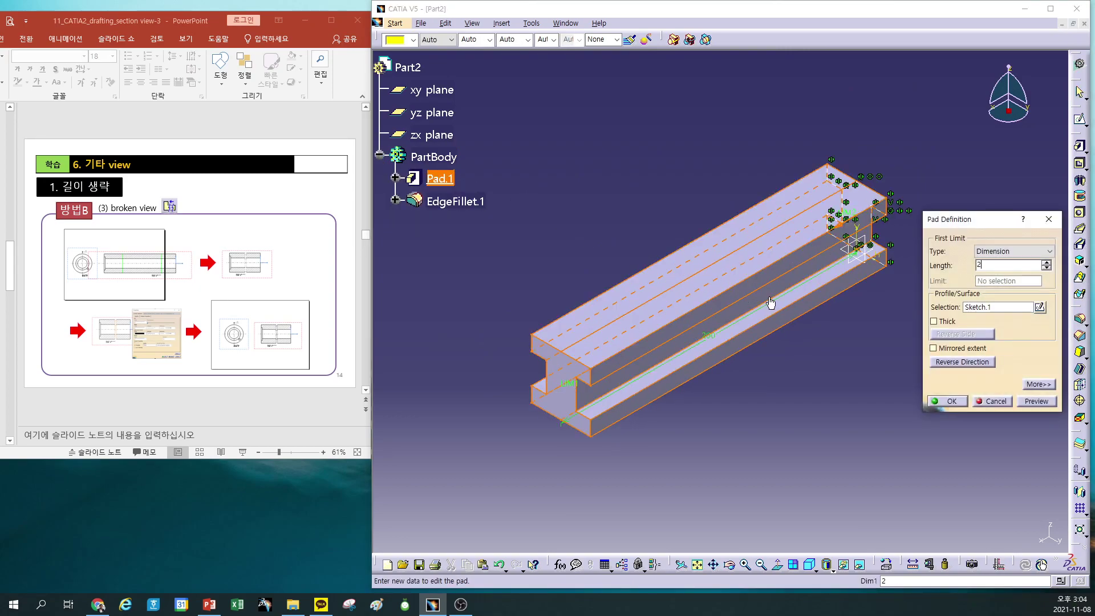
{"action": "left_click", "coordinate": [951, 401]}
{"action": "left_click", "coordinate": [624, 142]}
{"action": "middle_click_drag", "start_coordinate": [624, 142], "coordinate": [726, 194]}
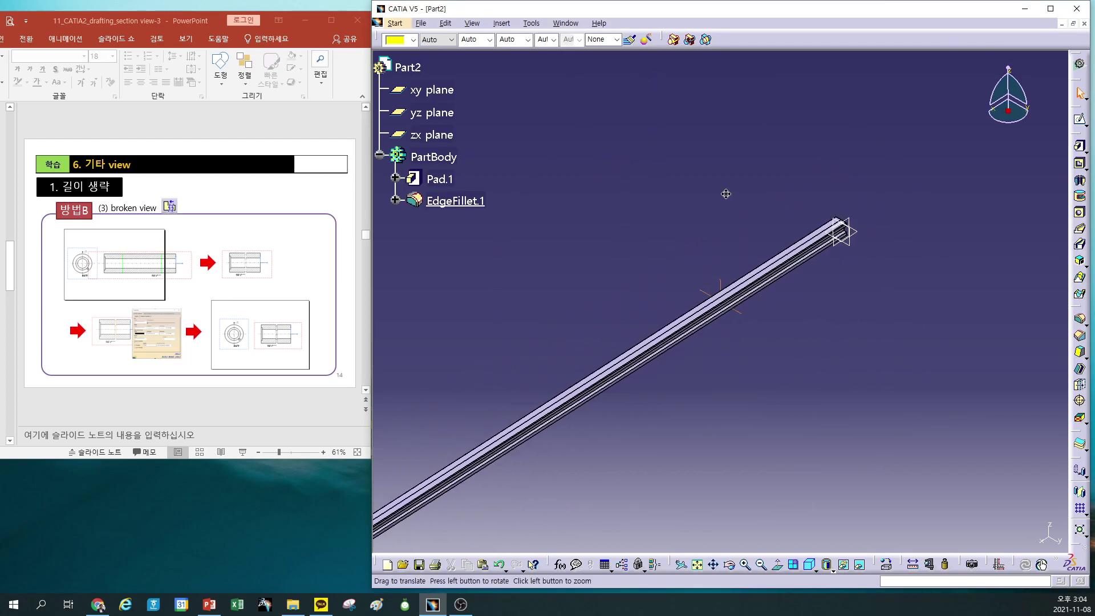
Return to Drawing1 and update Sheet.11 to match the lengthened I-beam
{"action": "left_click", "coordinate": [565, 23]}
{"action": "left_click", "coordinate": [583, 111]}
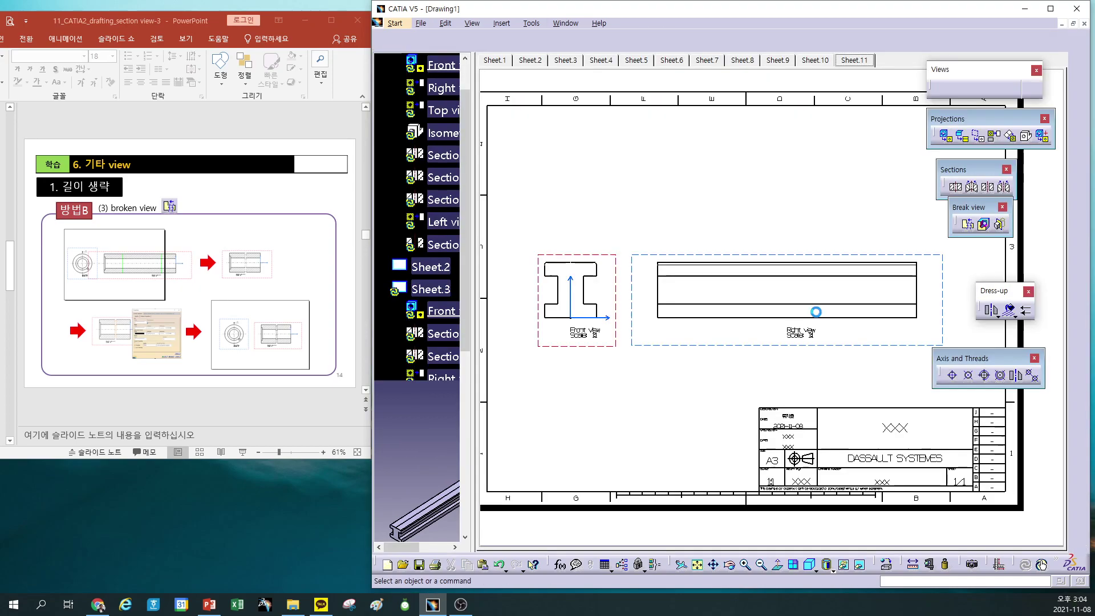
{"action": "left_click", "coordinate": [759, 568]}
{"action": "middle_click_drag", "start_coordinate": [692, 440], "coordinate": [677, 525]}
{"action": "left_click", "coordinate": [631, 366]}
{"action": "middle_click_drag", "start_coordinate": [631, 367], "coordinate": [631, 321]}
{"action": "mouse_move", "coordinate": [677, 443]}
{"action": "middle_mouse_down"}
{"action": "mouse_move", "coordinate": [713, 391]}
{"action": "mouse_move", "coordinate": [717, 495]}
{"action": "mouse_move", "coordinate": [772, 365]}
{"action": "middle_mouse_up"}
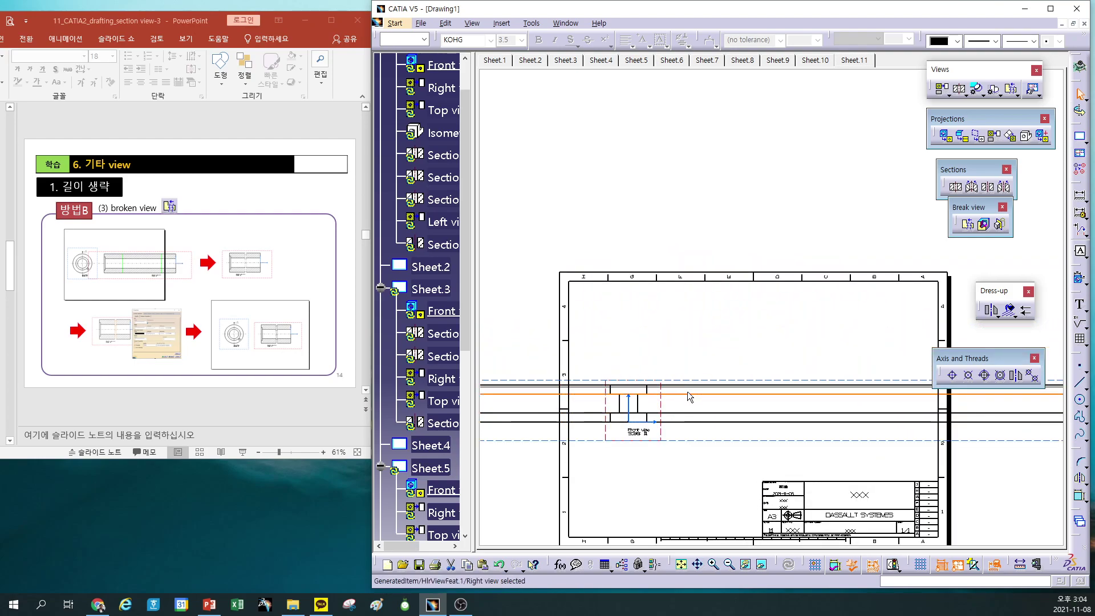
Move the long right view clear of the front view to start at the sheet's right edge, and maximize the CATIA window
{"action": "left_click", "coordinate": [705, 386]}
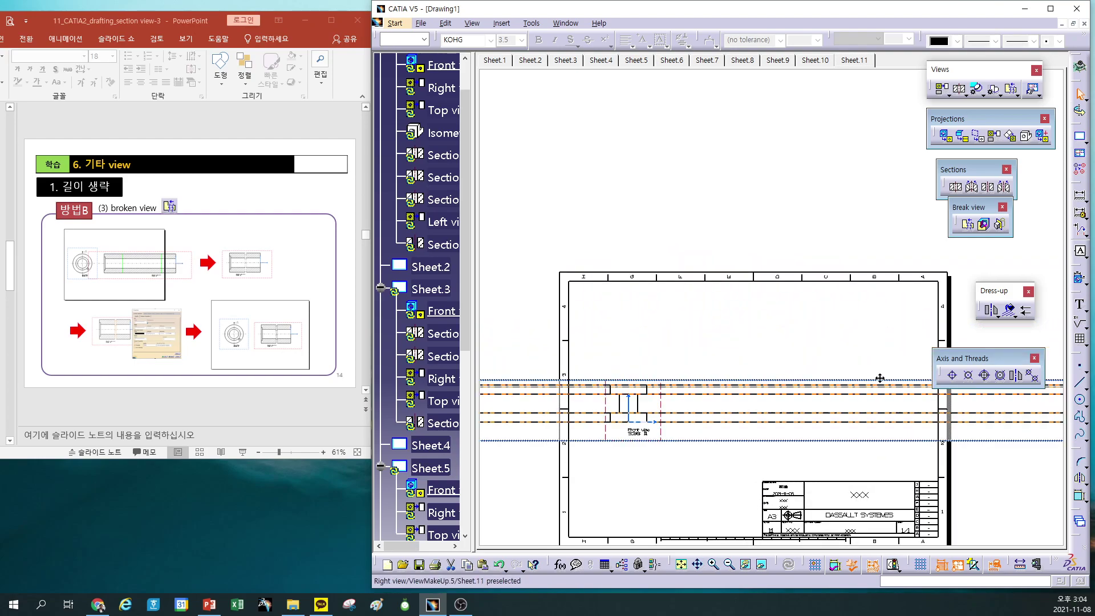
{"action": "left_click", "coordinate": [710, 382]}
{"action": "mouse_move", "coordinate": [663, 458]}
{"action": "middle_mouse_down", "text": "ctrl"}
{"action": "mouse_move", "coordinate": [660, 481]}
{"action": "mouse_move", "coordinate": [697, 553]}
{"action": "middle_mouse_up", "text": "ctrl"}
{"action": "mouse_move", "coordinate": [674, 450]}
{"action": "middle_mouse_down"}
{"action": "mouse_move", "coordinate": [805, 422]}
{"action": "mouse_move", "coordinate": [868, 422]}
{"action": "mouse_move", "coordinate": [867, 440]}
{"action": "mouse_move", "coordinate": [806, 445]}
{"action": "middle_mouse_up"}
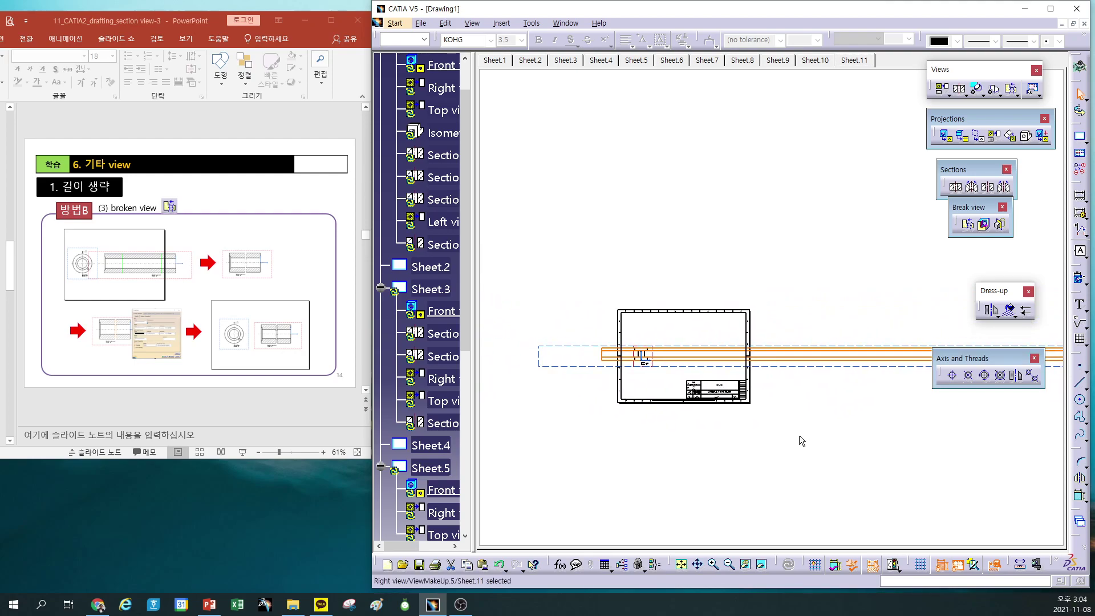
{"action": "left_click_drag", "start_coordinate": [582, 345], "coordinate": [730, 345]}
{"action": "mouse_move", "coordinate": [812, 456]}
{"action": "middle_mouse_down"}
{"action": "mouse_move", "coordinate": [694, 453]}
{"action": "mouse_move", "coordinate": [654, 402]}
{"action": "mouse_move", "coordinate": [657, 432]}
{"action": "mouse_move", "coordinate": [692, 416]}
{"action": "mouse_move", "coordinate": [638, 421]}
{"action": "mouse_move", "coordinate": [685, 383]}
{"action": "mouse_move", "coordinate": [741, 411]}
{"action": "mouse_move", "coordinate": [728, 393]}
{"action": "mouse_move", "coordinate": [736, 379]}
{"action": "mouse_move", "coordinate": [724, 392]}
{"action": "middle_mouse_up"}
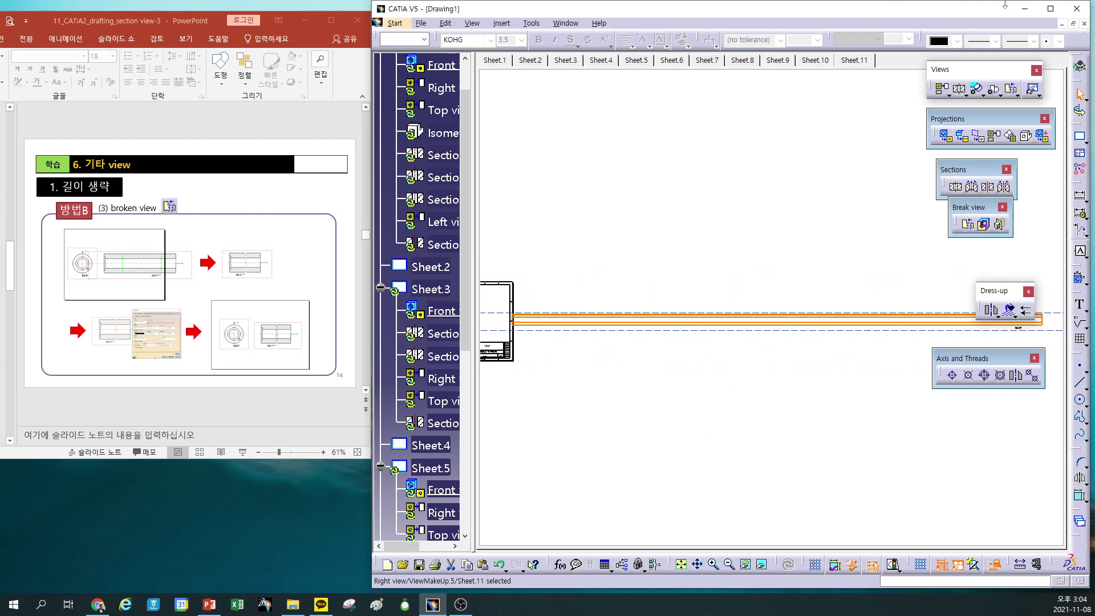
{"action": "left_click", "coordinate": [1050, 9]}
{"action": "mouse_move", "coordinate": [561, 354]}
{"action": "middle_mouse_down", "text": "ctrl"}
{"action": "mouse_move", "coordinate": [559, 377]}
{"action": "mouse_move", "coordinate": [579, 352]}
{"action": "mouse_move", "coordinate": [657, 335]}
{"action": "mouse_move", "coordinate": [740, 270]}
{"action": "middle_mouse_up", "text": "ctrl"}
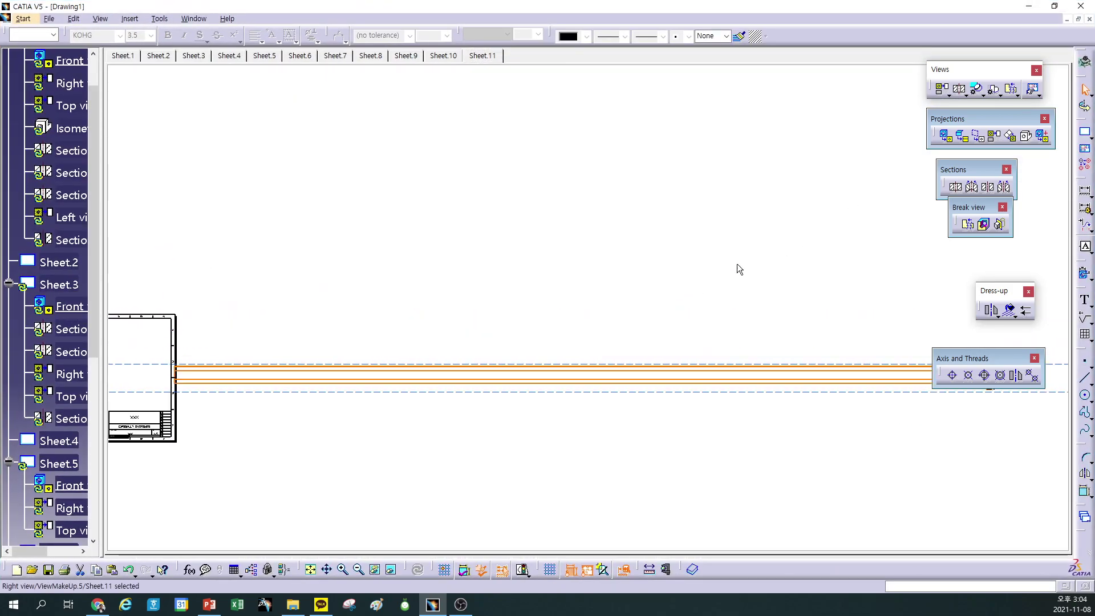
{"action": "left_click", "coordinate": [968, 226]}
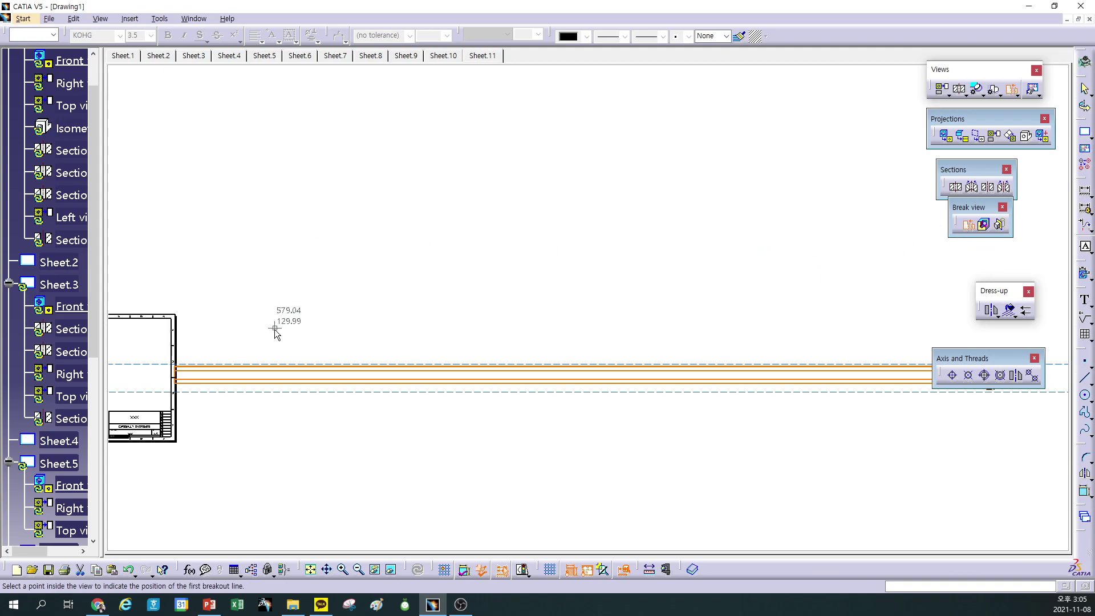
{"action": "mouse_move", "coordinate": [233, 392]}
{"action": "middle_mouse_down"}
{"action": "mouse_move", "coordinate": [386, 318]}
{"action": "mouse_move", "coordinate": [401, 425]}
{"action": "mouse_move", "coordinate": [445, 335]}
{"action": "mouse_move", "coordinate": [345, 341]}
{"action": "mouse_move", "coordinate": [741, 366]}
{"action": "middle_mouse_up"}
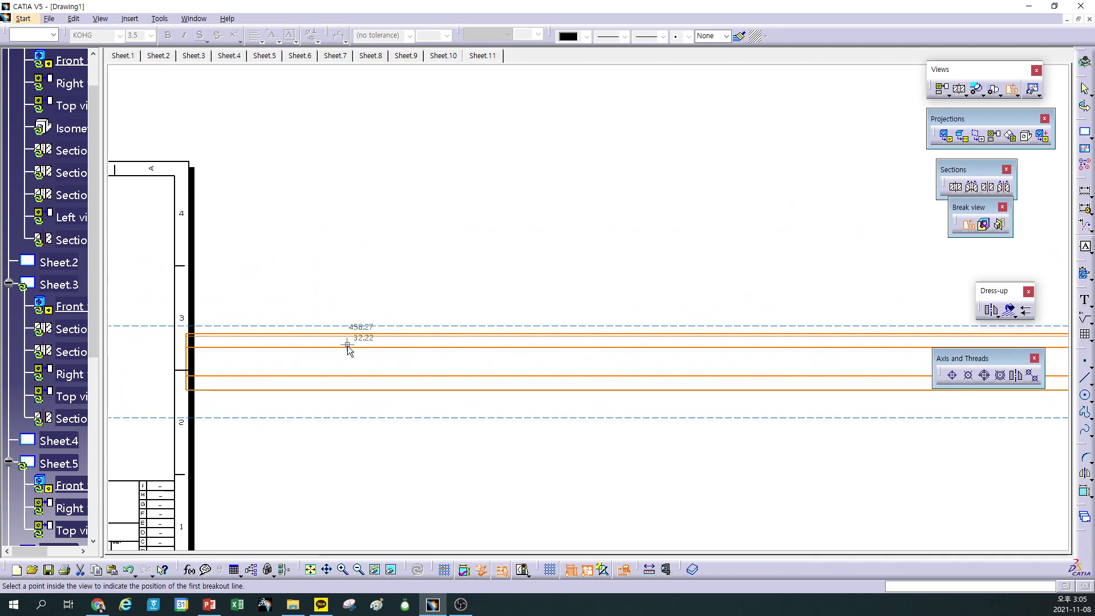
{"action": "scroll", "coordinate": [344, 350], "scroll_direction": "down", "scroll_amount": 6}
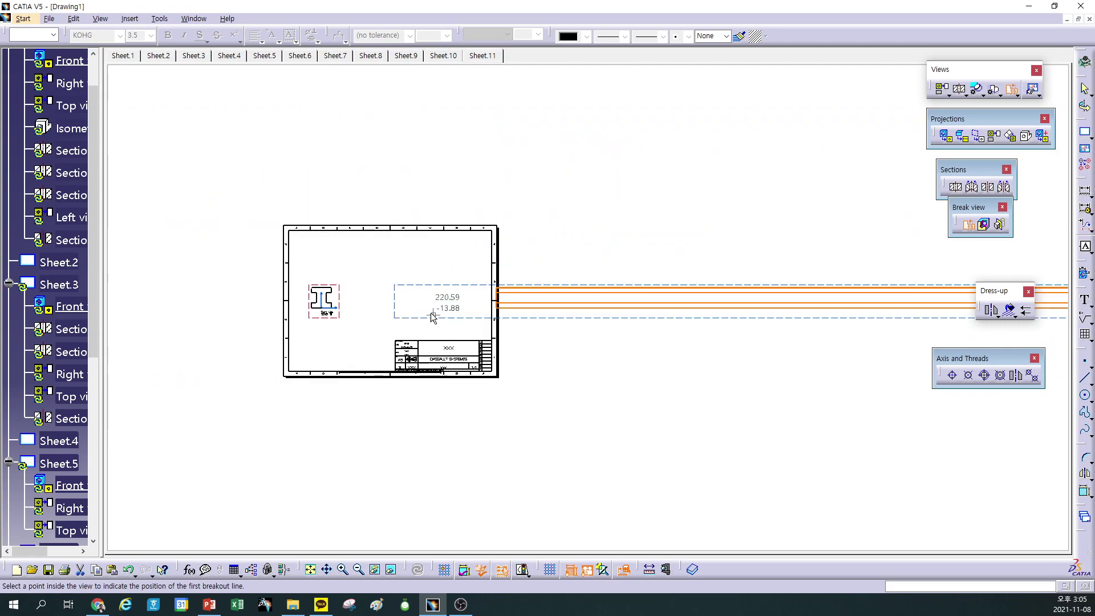
{"action": "key", "text": "Escape"}
Activate the long right view and start a broken view with the first vertical breakout line near the beam's left end
{"action": "double_click", "coordinate": [434, 291]}
{"action": "left_click", "coordinate": [968, 224]}
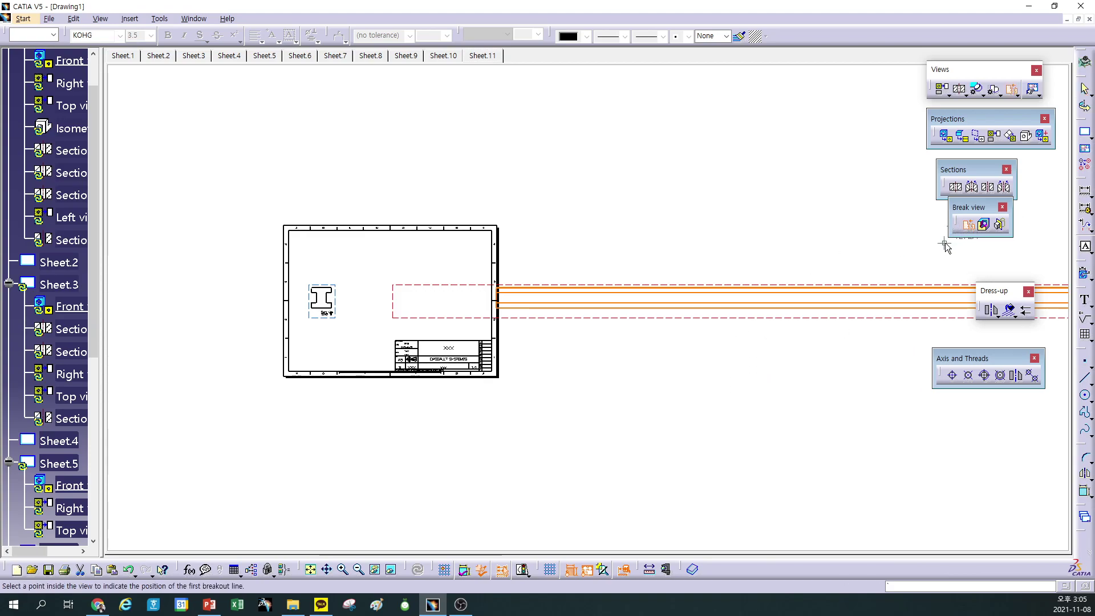
{"action": "left_click", "coordinate": [972, 226]}
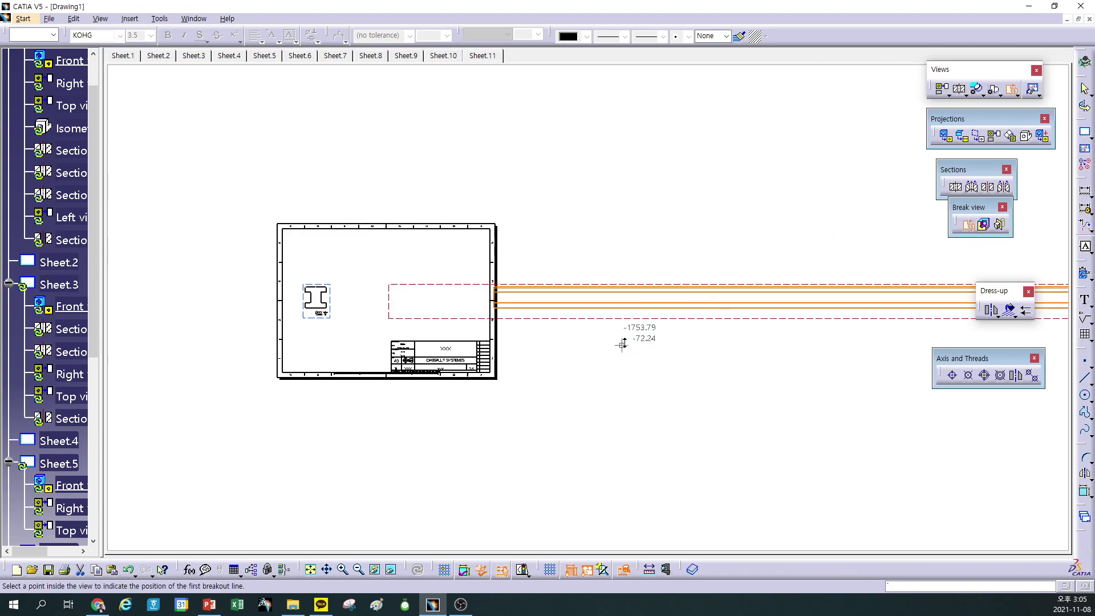
{"action": "scroll", "coordinate": [620, 344], "scroll_direction": "up", "scroll_amount": 5}
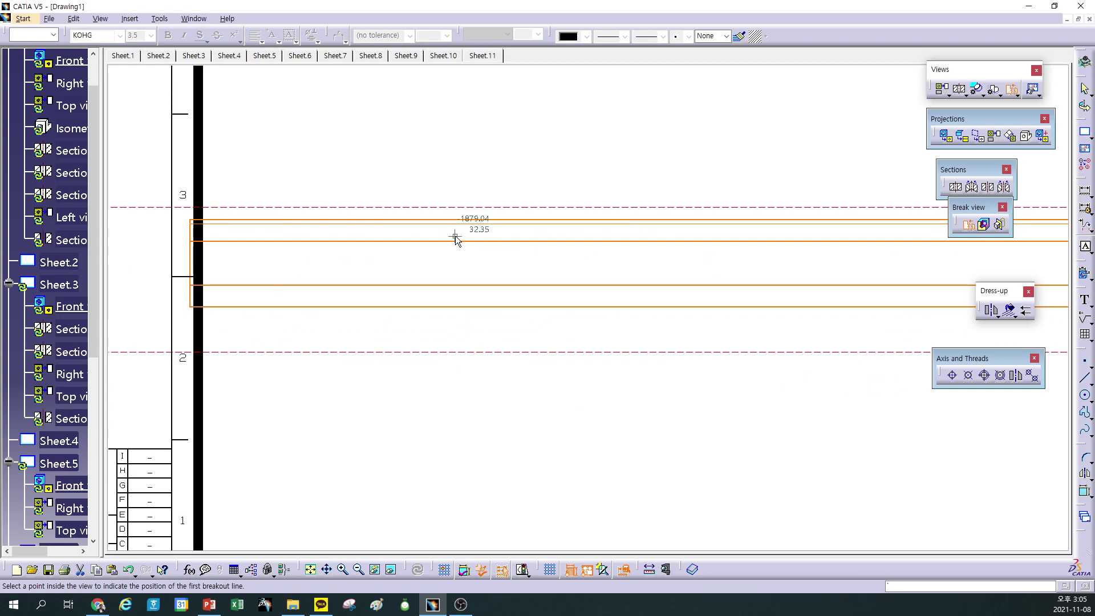
{"action": "scroll", "coordinate": [473, 251], "scroll_direction": "down", "scroll_amount": 5}
{"action": "middle_click_drag", "start_coordinate": [557, 288], "coordinate": [539, 361], "text": "ctrl"}
{"action": "mouse_move", "coordinate": [632, 406]}
{"action": "middle_mouse_down"}
{"action": "mouse_move", "coordinate": [386, 352]}
{"action": "mouse_move", "coordinate": [350, 393]}
{"action": "middle_mouse_up"}
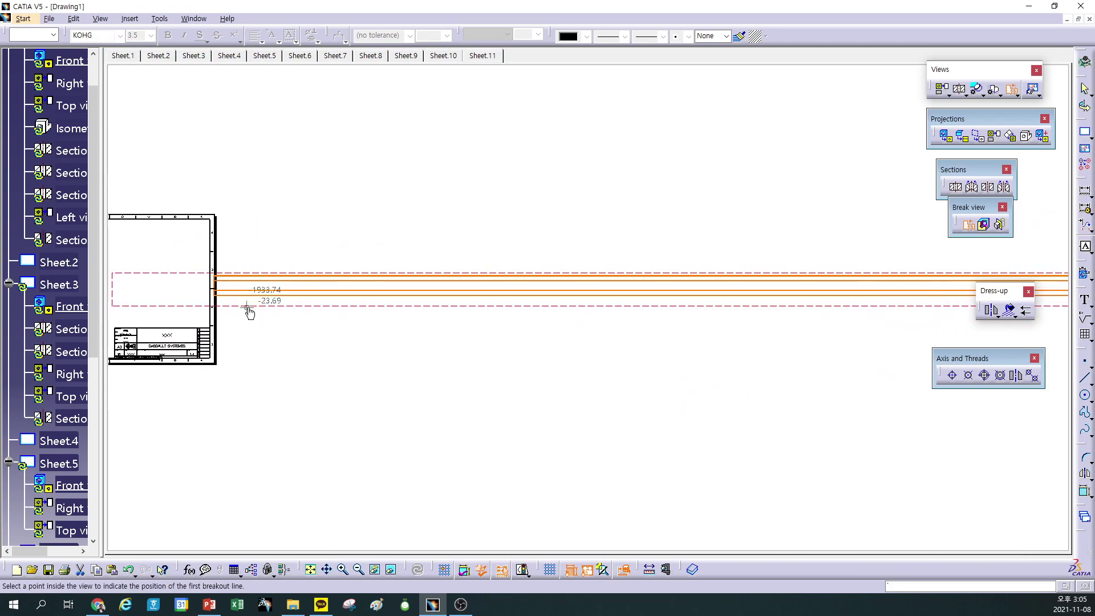
{"action": "middle_click_drag", "start_coordinate": [777, 318], "coordinate": [435, 364]}
{"action": "mouse_move", "coordinate": [616, 386]}
{"action": "middle_mouse_down"}
{"action": "mouse_move", "coordinate": [922, 338]}
{"action": "mouse_move", "coordinate": [856, 360]}
{"action": "middle_mouse_up"}
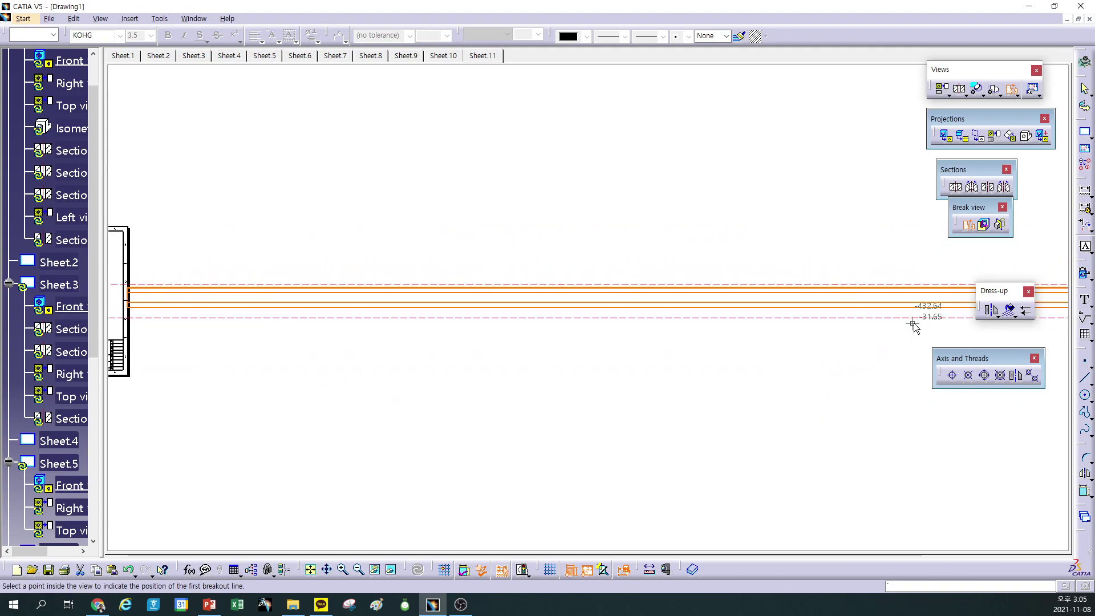
{"action": "mouse_move", "coordinate": [410, 328]}
{"action": "middle_mouse_down"}
{"action": "mouse_move", "coordinate": [577, 443]}
{"action": "mouse_move", "coordinate": [668, 357]}
{"action": "mouse_move", "coordinate": [764, 408]}
{"action": "mouse_move", "coordinate": [655, 283]}
{"action": "middle_mouse_up"}
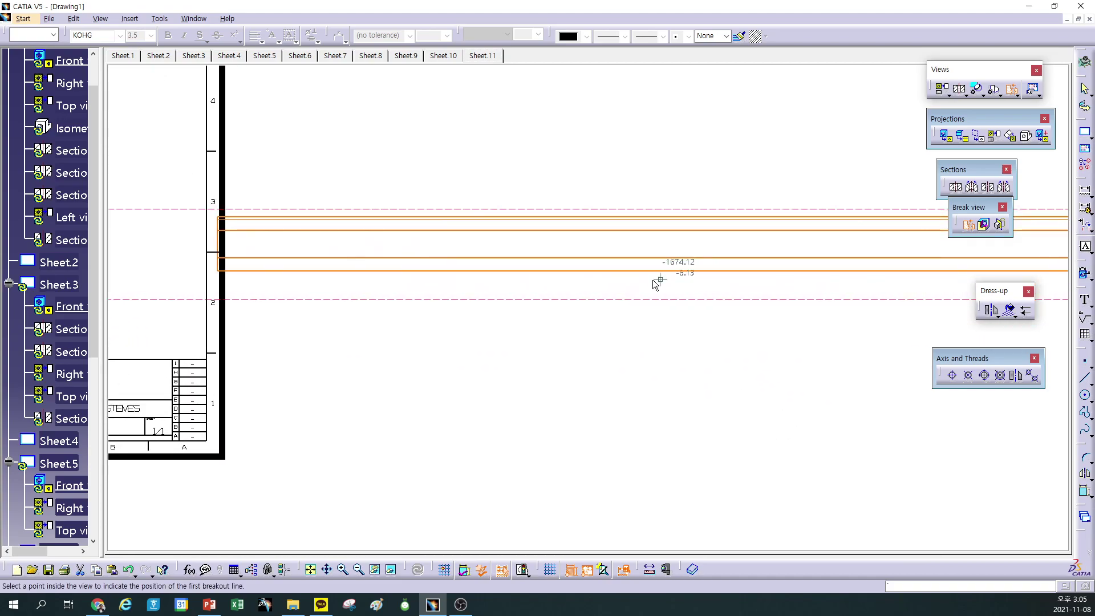
{"action": "left_click", "coordinate": [300, 229]}
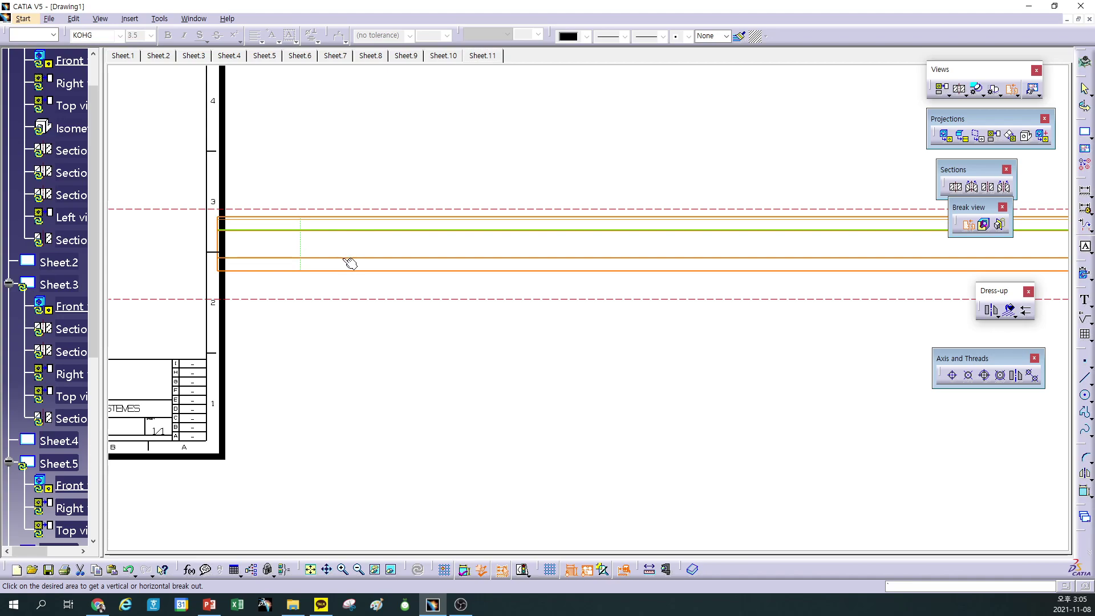
{"action": "left_click", "coordinate": [301, 236]}
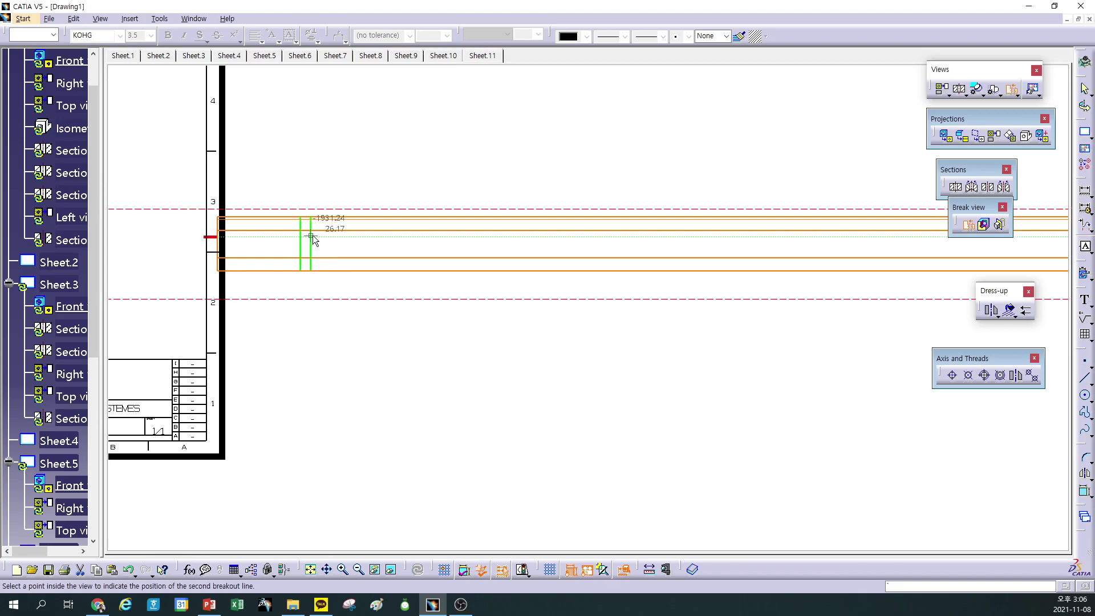
Place the second breakout line near the beam's right end and generate the broken view
{"action": "mouse_move", "coordinate": [646, 239]}
{"action": "middle_mouse_down"}
{"action": "mouse_move", "coordinate": [421, 252]}
{"action": "mouse_move", "coordinate": [725, 260]}
{"action": "mouse_move", "coordinate": [389, 228]}
{"action": "middle_mouse_up"}
{"action": "mouse_move", "coordinate": [723, 264]}
{"action": "middle_mouse_down", "text": "ctrl"}
{"action": "mouse_move", "coordinate": [665, 286]}
{"action": "mouse_move", "coordinate": [657, 346]}
{"action": "mouse_move", "coordinate": [372, 355]}
{"action": "middle_mouse_up", "text": "ctrl"}
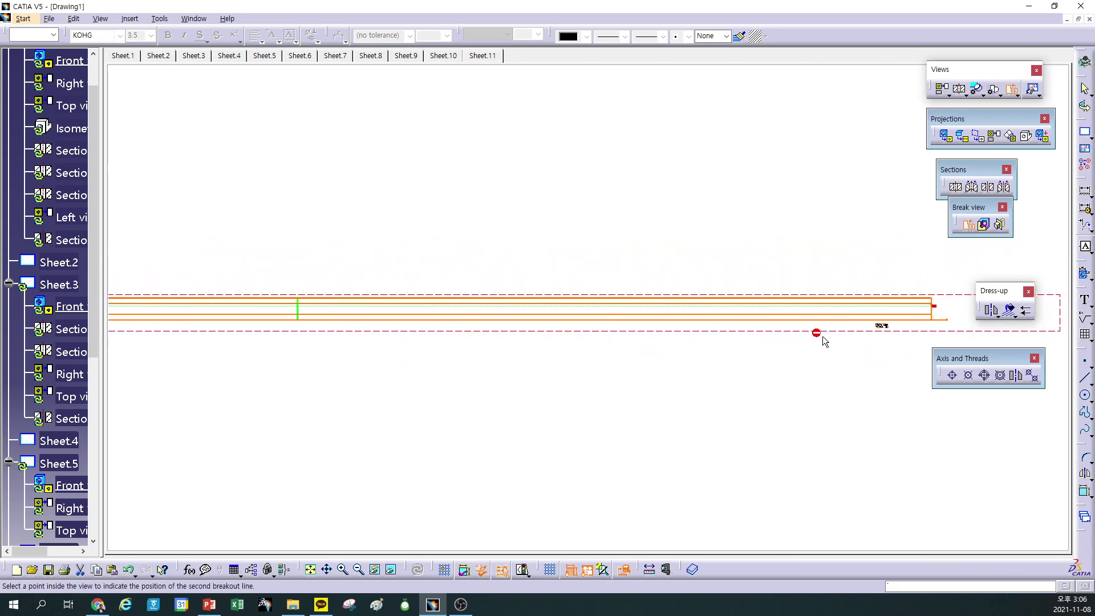
{"action": "middle_click_drag", "start_coordinate": [824, 341], "coordinate": [517, 342]}
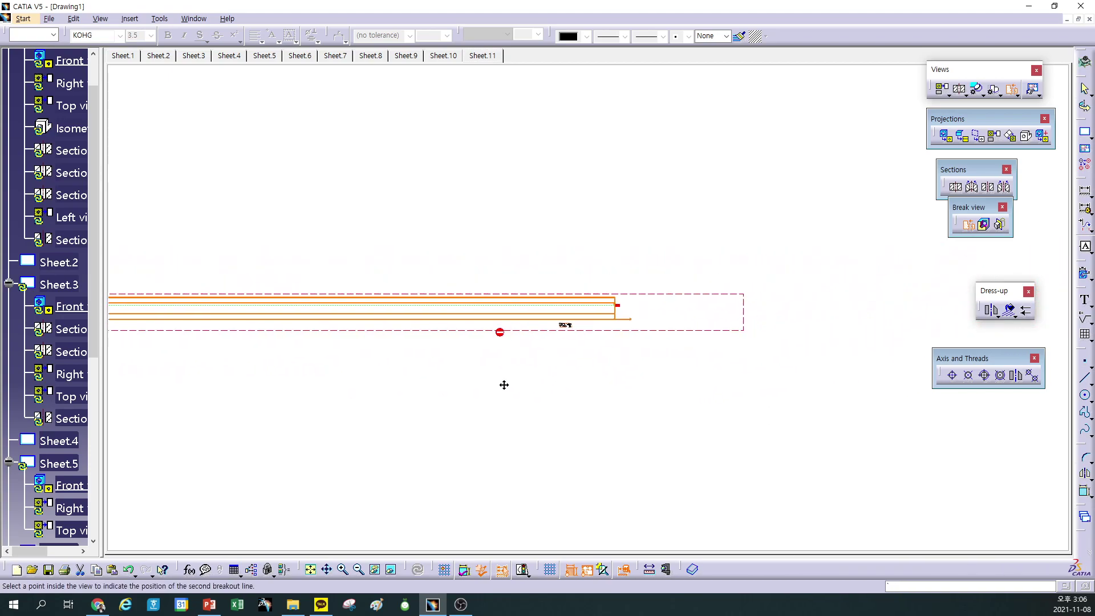
{"action": "left_click", "coordinate": [586, 311]}
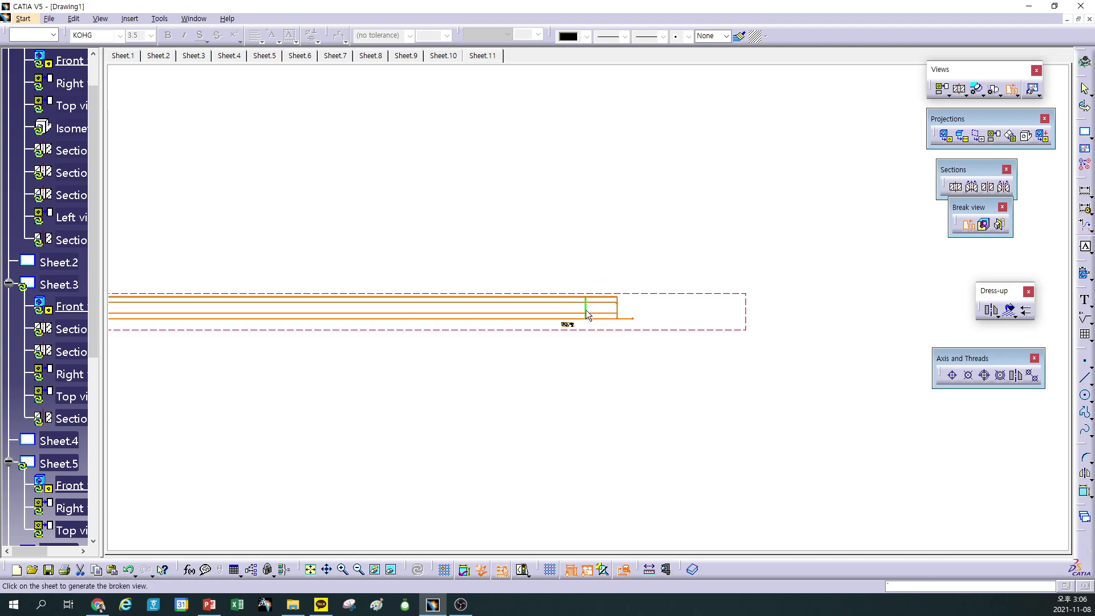
{"action": "mouse_move", "coordinate": [545, 404]}
{"action": "middle_mouse_down"}
{"action": "mouse_move", "coordinate": [515, 378]}
{"action": "mouse_move", "coordinate": [807, 379]}
{"action": "mouse_move", "coordinate": [972, 354]}
{"action": "mouse_move", "coordinate": [907, 363]}
{"action": "middle_mouse_up"}
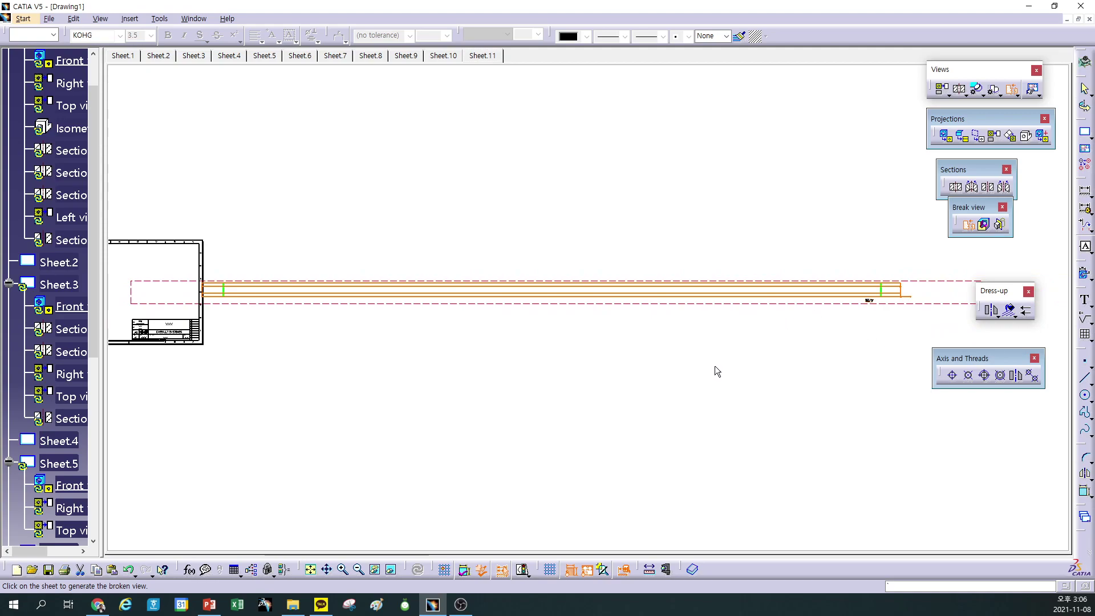
{"action": "left_click", "coordinate": [622, 363]}
Move the shortened right view back inside the sheet frame, beside the front view
{"action": "mouse_move", "coordinate": [622, 367]}
{"action": "middle_mouse_down"}
{"action": "mouse_move", "coordinate": [727, 367]}
{"action": "mouse_move", "coordinate": [578, 387]}
{"action": "mouse_move", "coordinate": [638, 340]}
{"action": "middle_mouse_up"}
{"action": "left_click_drag", "start_coordinate": [862, 260], "coordinate": [356, 306]}
{"action": "middle_click_drag", "start_coordinate": [492, 263], "coordinate": [762, 340]}
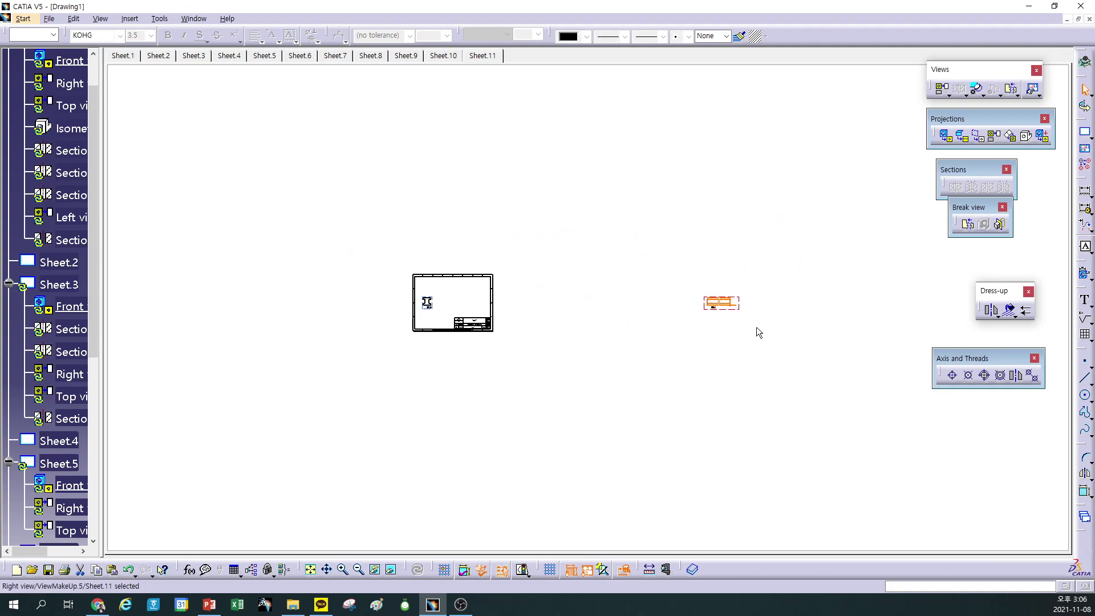
{"action": "left_click_drag", "start_coordinate": [741, 310], "coordinate": [477, 313]}
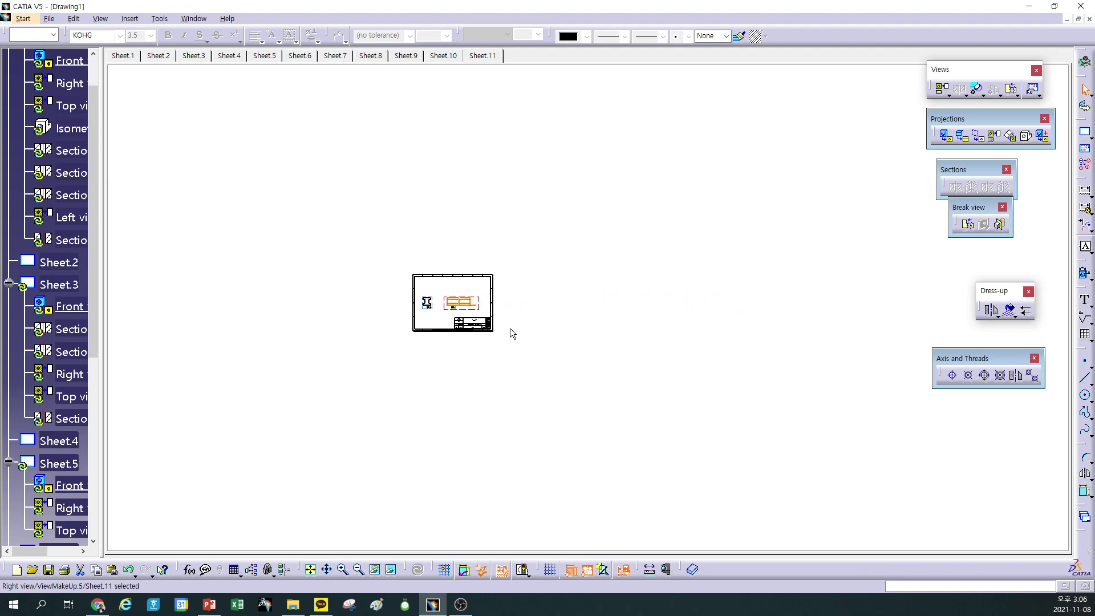
Change the break lines of the right view to the zigzag line type 8
{"action": "mouse_move", "coordinate": [544, 342]}
{"action": "middle_mouse_down", "text": "ctrl"}
{"action": "mouse_move", "coordinate": [718, 284]}
{"action": "mouse_move", "coordinate": [965, 310]}
{"action": "mouse_move", "coordinate": [790, 343]}
{"action": "mouse_move", "coordinate": [823, 329]}
{"action": "mouse_move", "coordinate": [851, 259]}
{"action": "middle_mouse_up", "text": "ctrl"}
{"action": "mouse_move", "coordinate": [690, 311]}
{"action": "middle_mouse_down"}
{"action": "mouse_move", "coordinate": [714, 357]}
{"action": "mouse_move", "coordinate": [702, 366]}
{"action": "middle_mouse_up"}
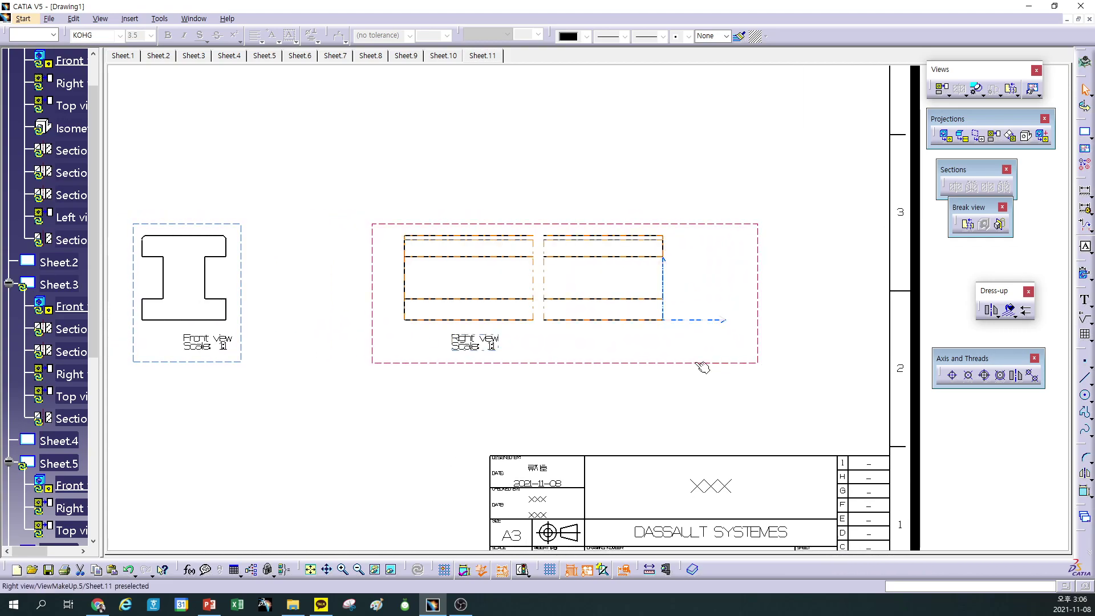
{"action": "left_click", "coordinate": [534, 274]}
{"action": "key", "text": "Escape"}
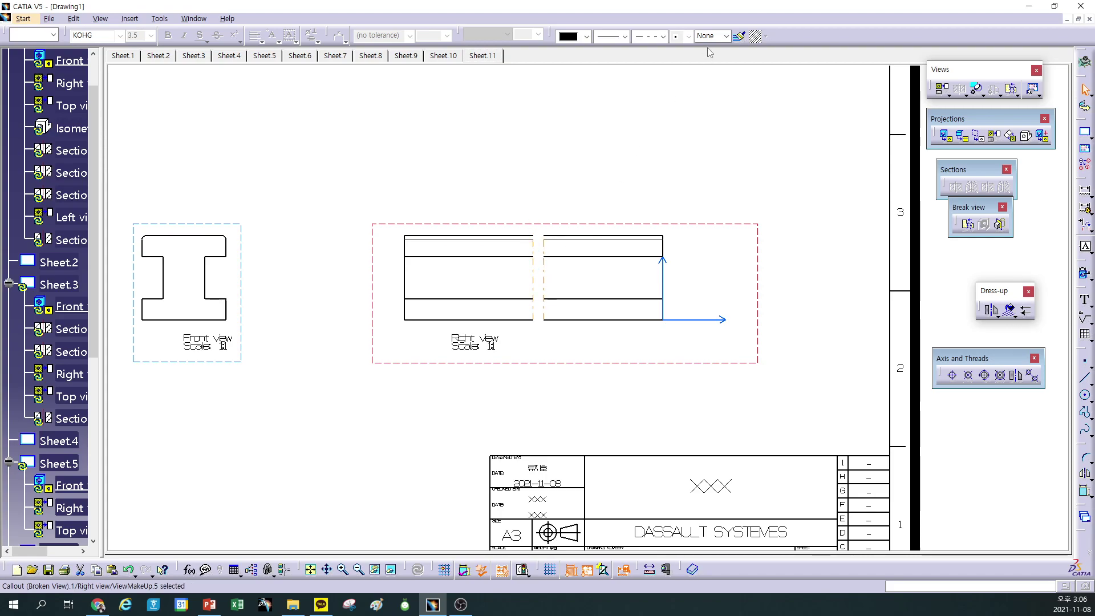
{"action": "left_click", "coordinate": [662, 36]}
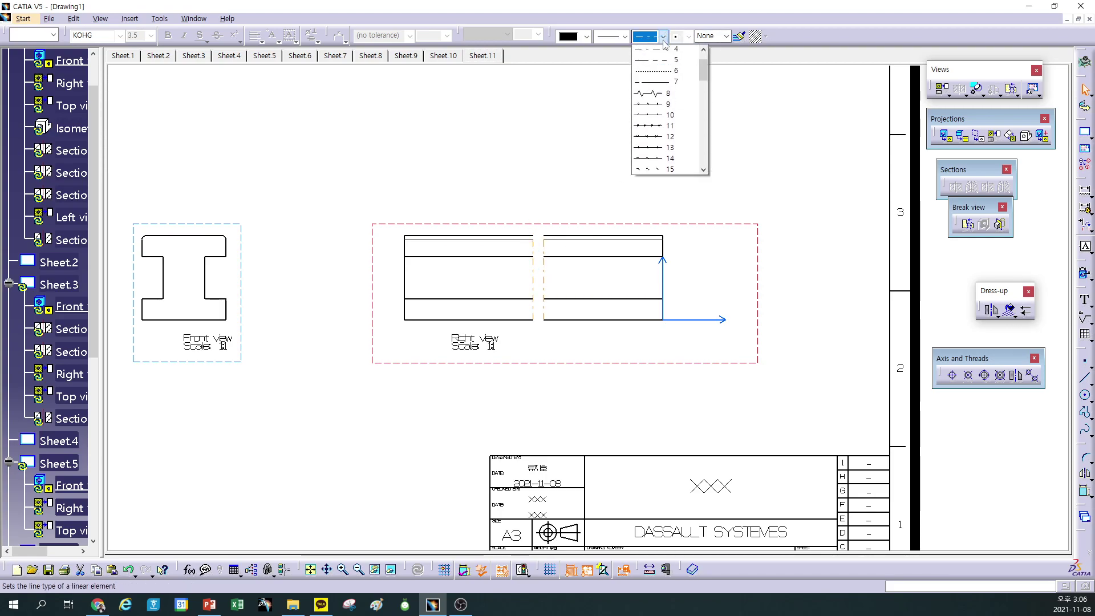
{"action": "left_click", "coordinate": [655, 93]}
{"action": "left_click", "coordinate": [685, 151]}
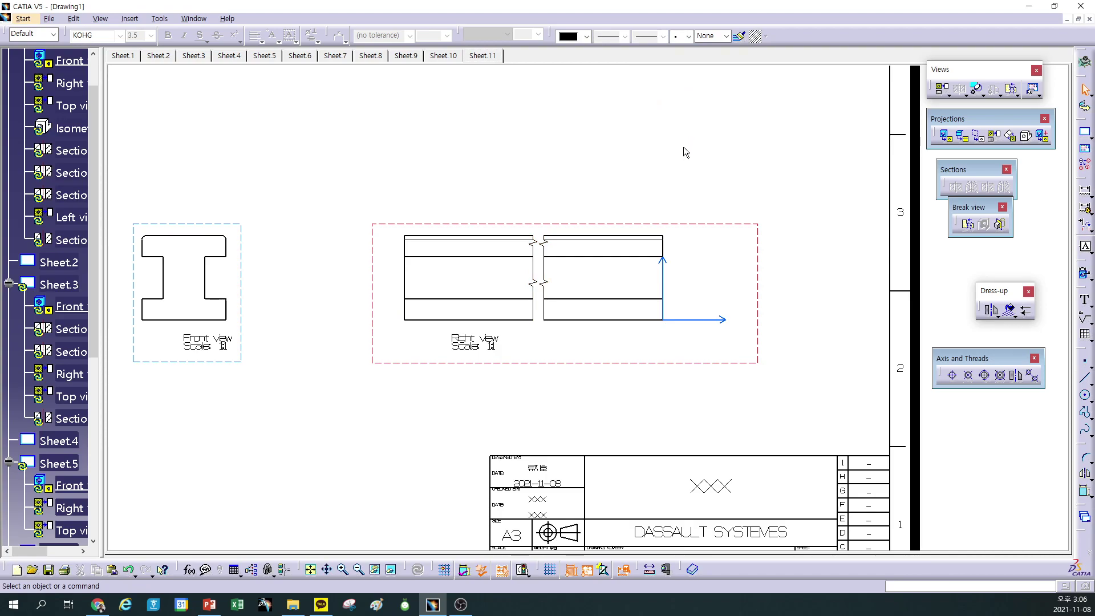
Add a new sheet to the drawing after Sheet.11 and make it the active sheet
{"action": "key", "text": "ctrl+Page_Down"}
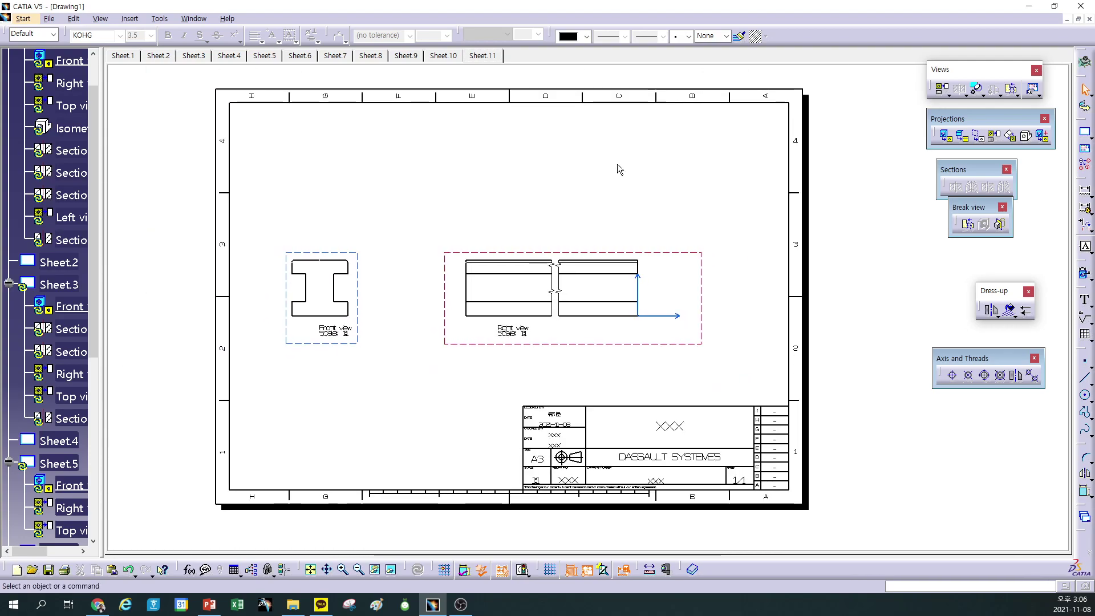
{"action": "middle_click_drag", "start_coordinate": [597, 163], "coordinate": [599, 199]}
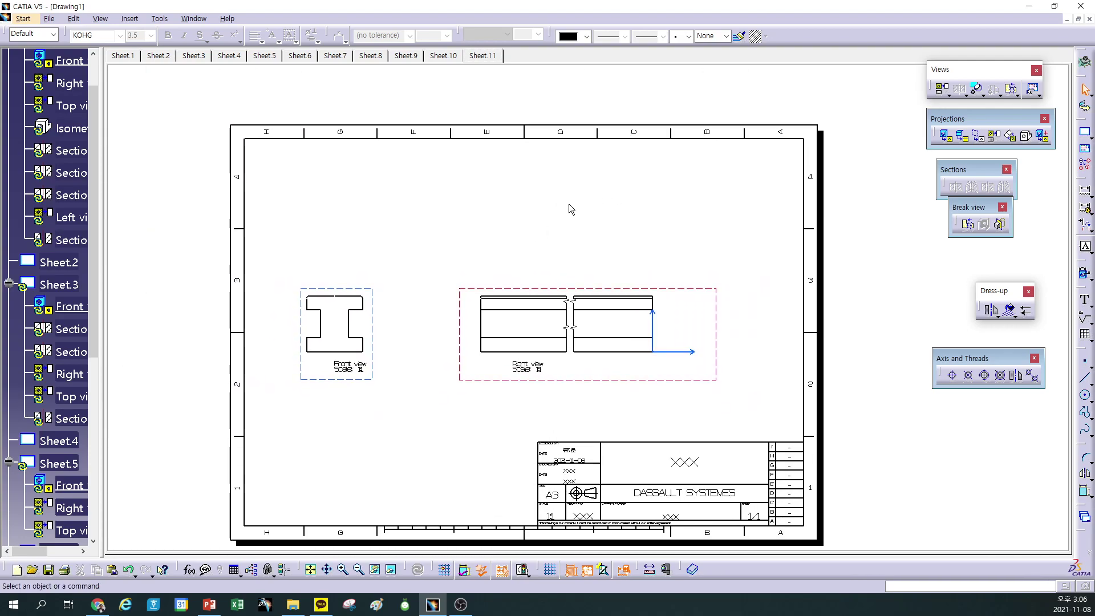
{"action": "left_click", "coordinate": [1086, 134]}
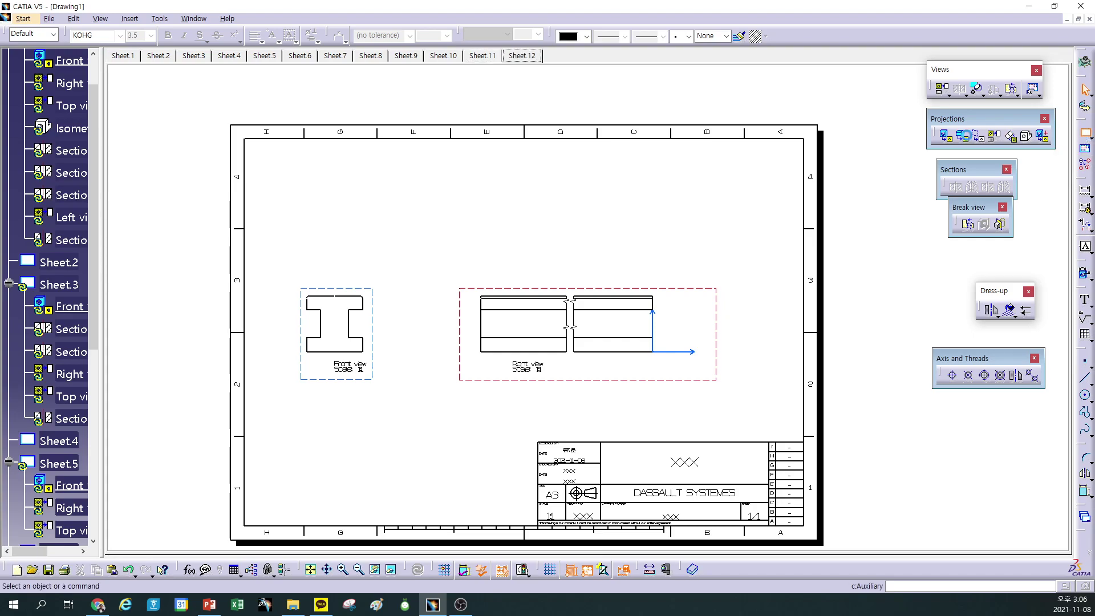
{"action": "left_click", "coordinate": [482, 55]}
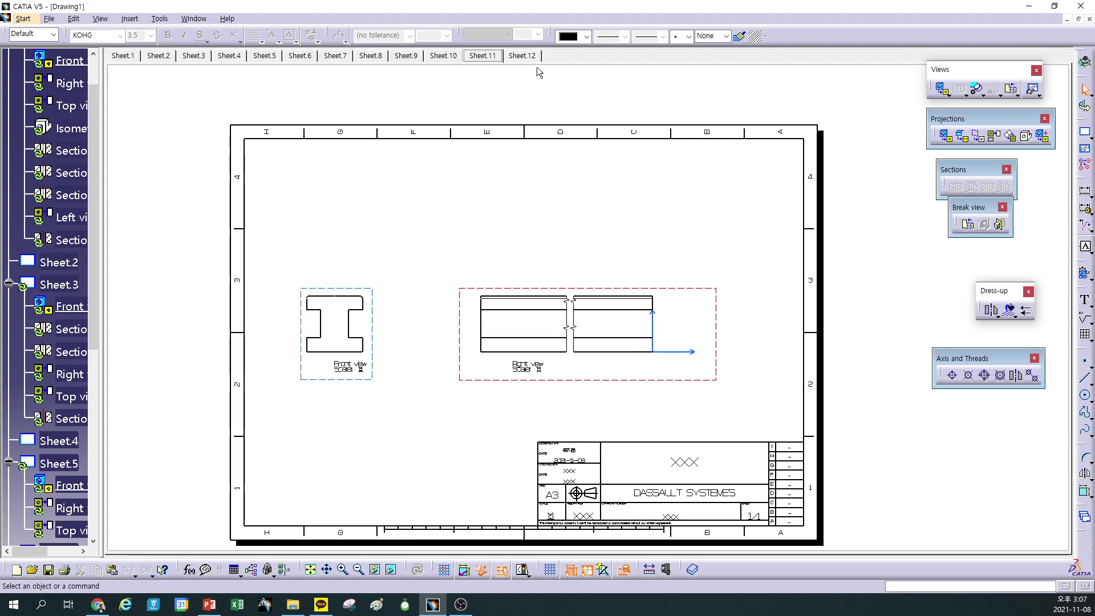
{"action": "left_click", "coordinate": [522, 56]}
Create a front view on Sheet.12 showing the I-beam profile, using a reference face picked on the 3D part
{"action": "left_click", "coordinate": [950, 143]}
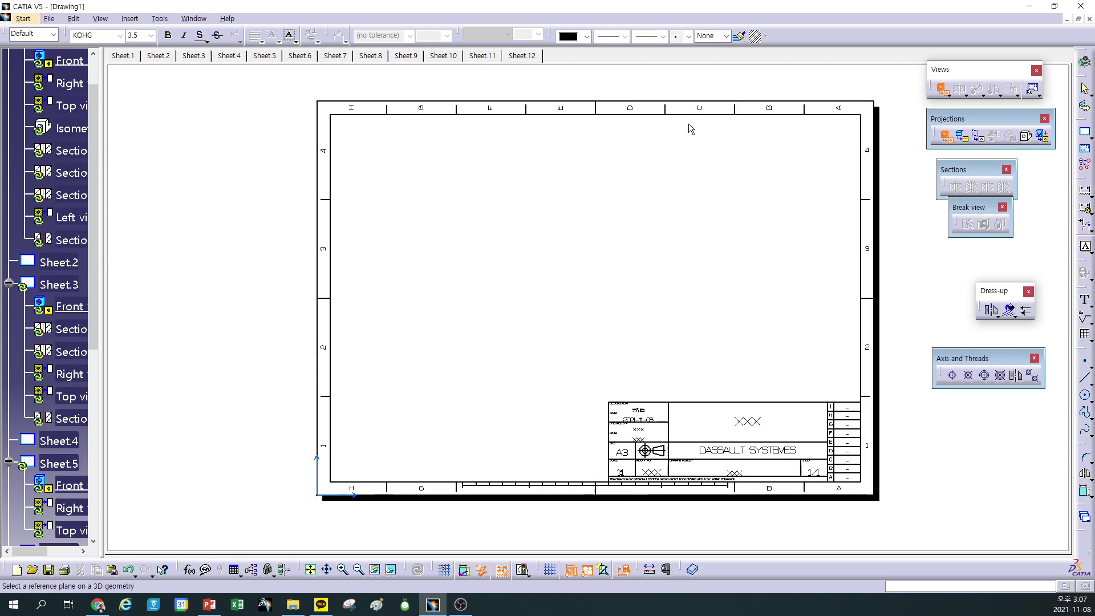
{"action": "left_click", "coordinate": [194, 18]}
{"action": "left_click", "coordinate": [206, 119]}
{"action": "middle_click_drag", "start_coordinate": [520, 230], "coordinate": [233, 452]}
{"action": "left_click", "coordinate": [179, 465]}
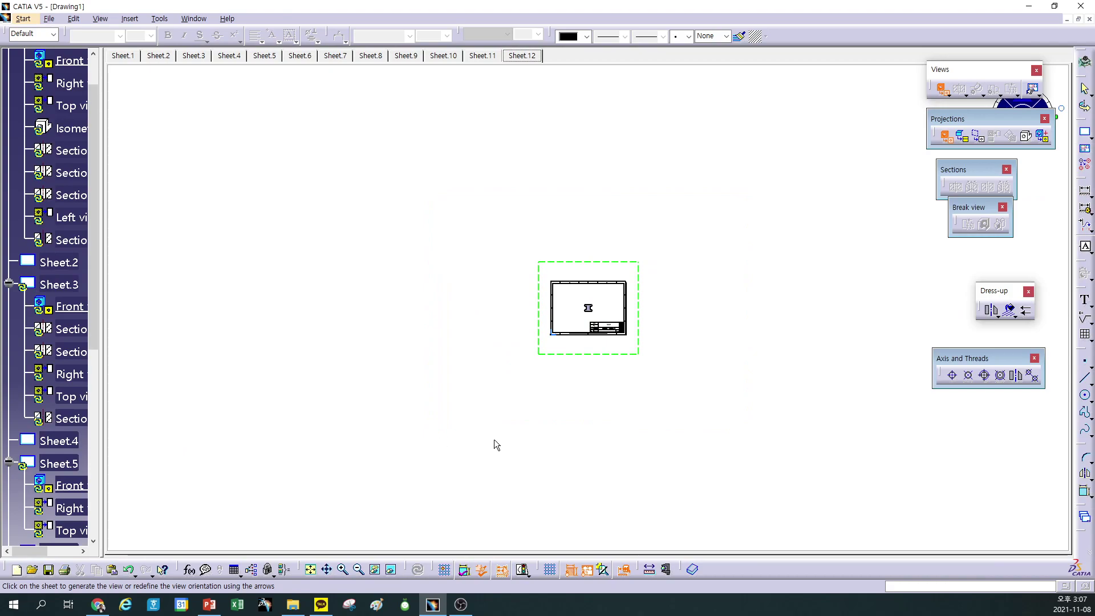
{"action": "left_click", "coordinate": [494, 440]}
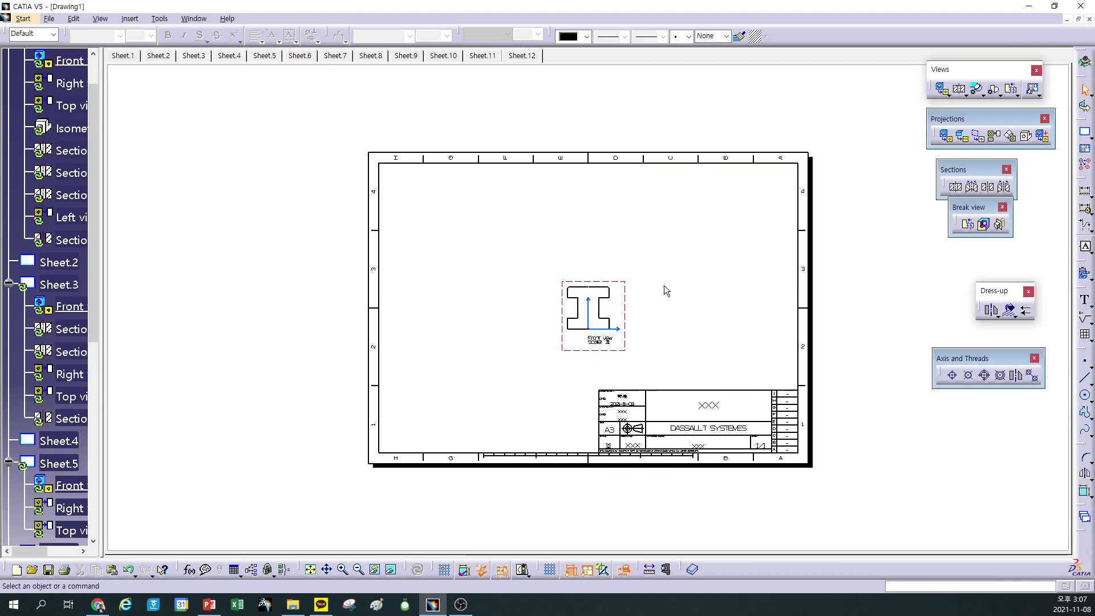
Move the front view to the left side of Sheet.12 and project the I-beam's right view from it
{"action": "left_click_drag", "start_coordinate": [618, 284], "coordinate": [475, 284]}
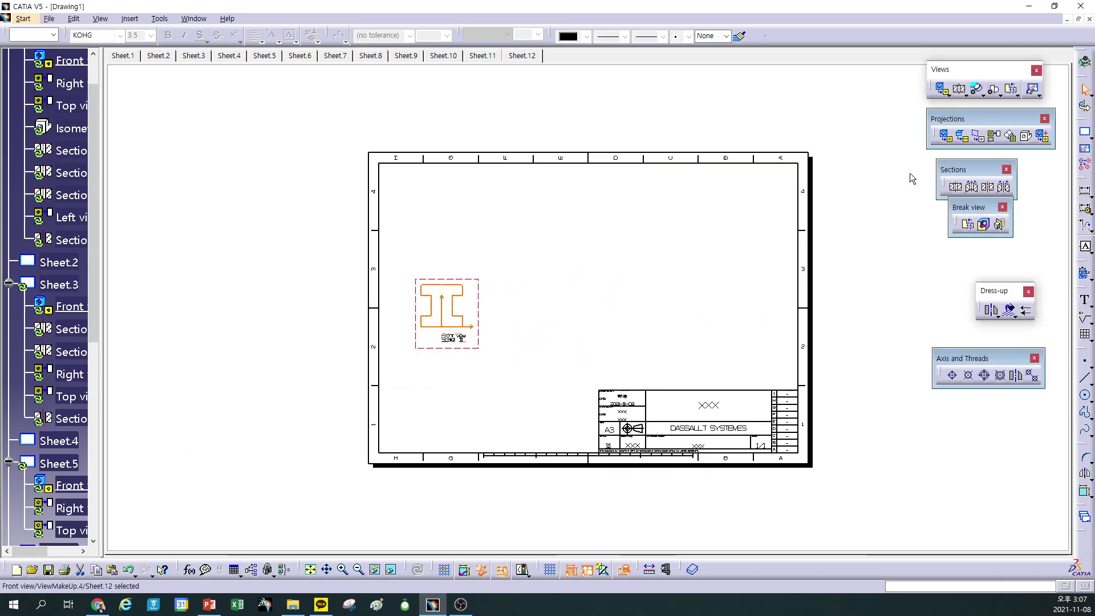
{"action": "left_click", "coordinate": [992, 137]}
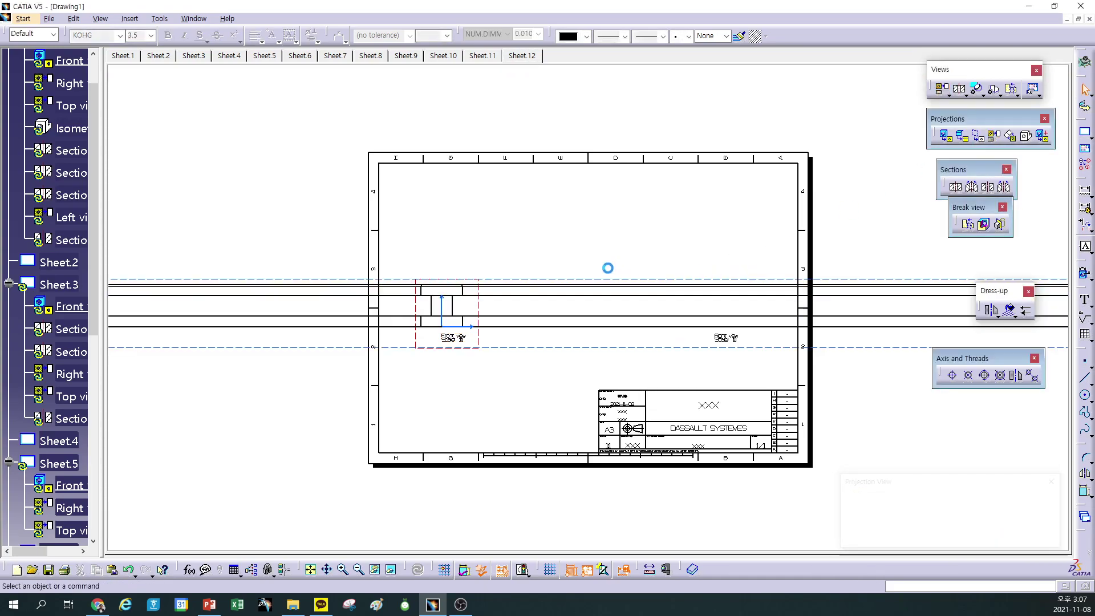
{"action": "mouse_move", "coordinate": [578, 240]}
{"action": "middle_mouse_down"}
{"action": "mouse_move", "coordinate": [575, 323]}
{"action": "mouse_move", "coordinate": [547, 311]}
{"action": "mouse_move", "coordinate": [604, 320]}
{"action": "middle_mouse_up"}
Start a broken view on Sheet.12's right view, placing the first vertical breakout line near the beam's left end
{"action": "left_click", "coordinate": [673, 290]}
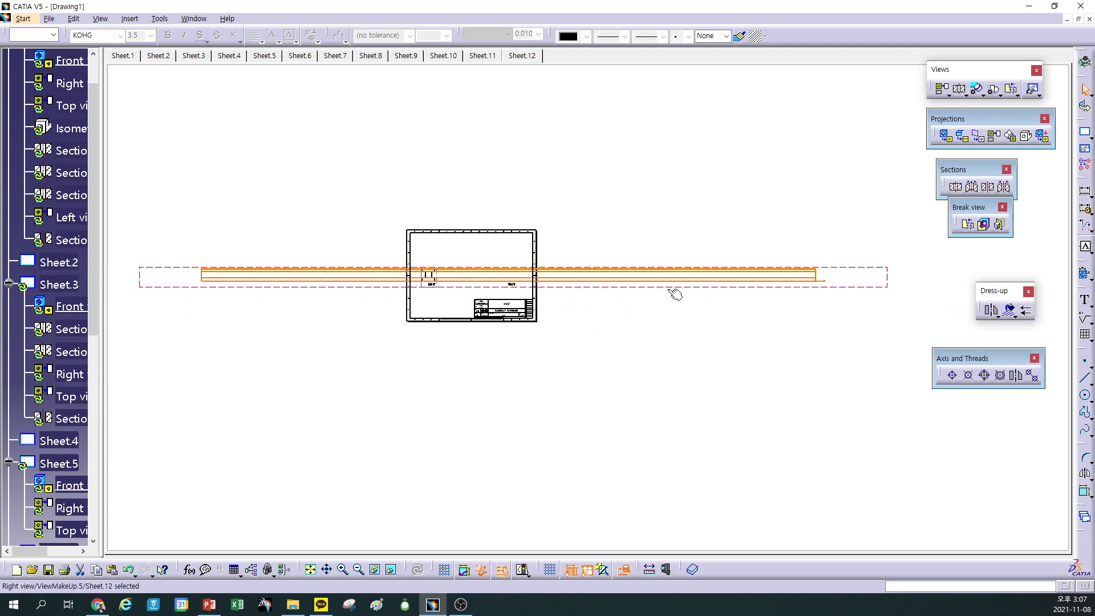
{"action": "left_click", "coordinate": [968, 228]}
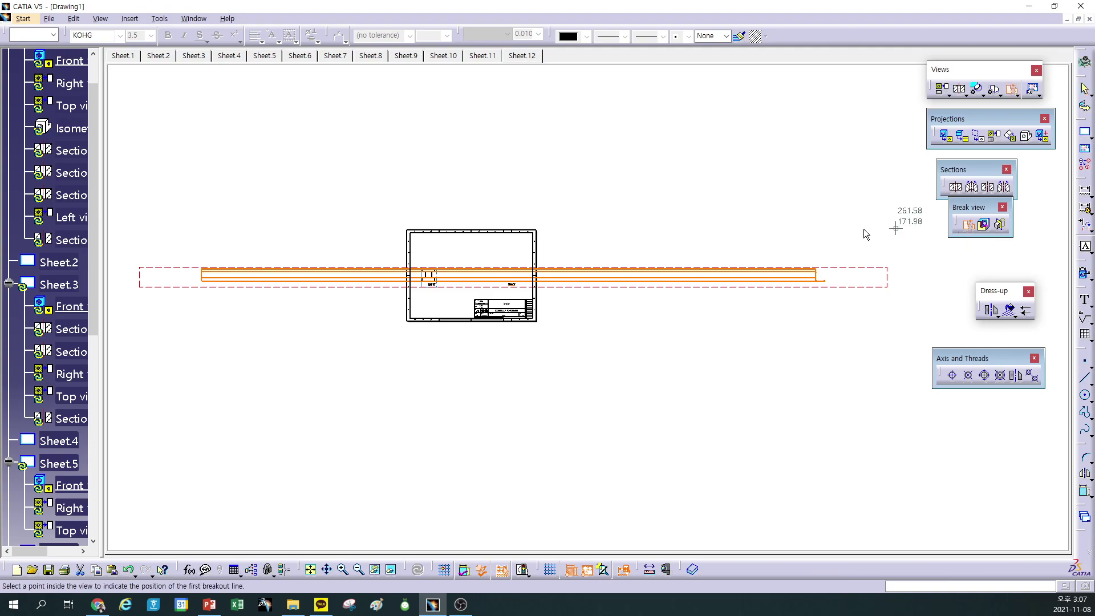
{"action": "mouse_move", "coordinate": [276, 325]}
{"action": "middle_mouse_down"}
{"action": "mouse_move", "coordinate": [362, 320]}
{"action": "mouse_move", "coordinate": [454, 202]}
{"action": "mouse_move", "coordinate": [359, 264]}
{"action": "mouse_move", "coordinate": [371, 303]}
{"action": "mouse_move", "coordinate": [833, 313]}
{"action": "mouse_move", "coordinate": [551, 322]}
{"action": "middle_mouse_up"}
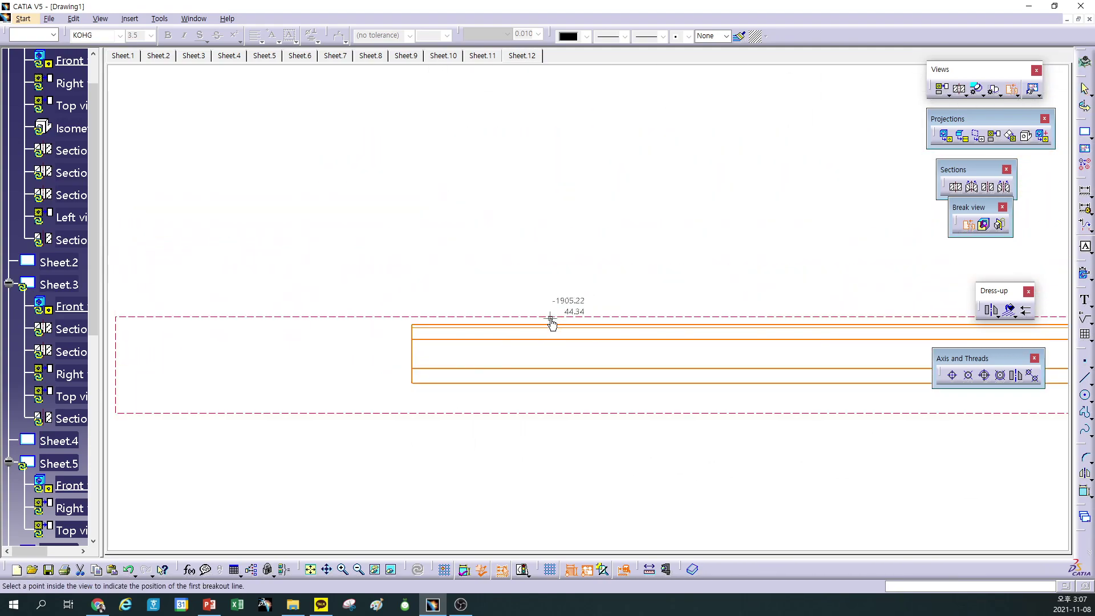
{"action": "left_click", "coordinate": [478, 339]}
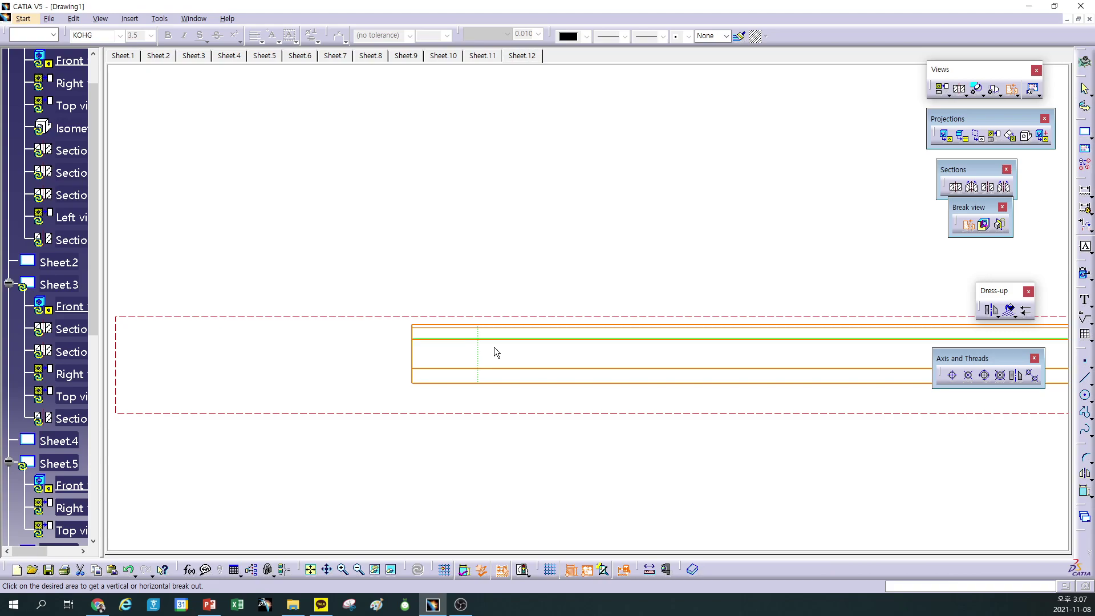
{"action": "left_click", "coordinate": [473, 350]}
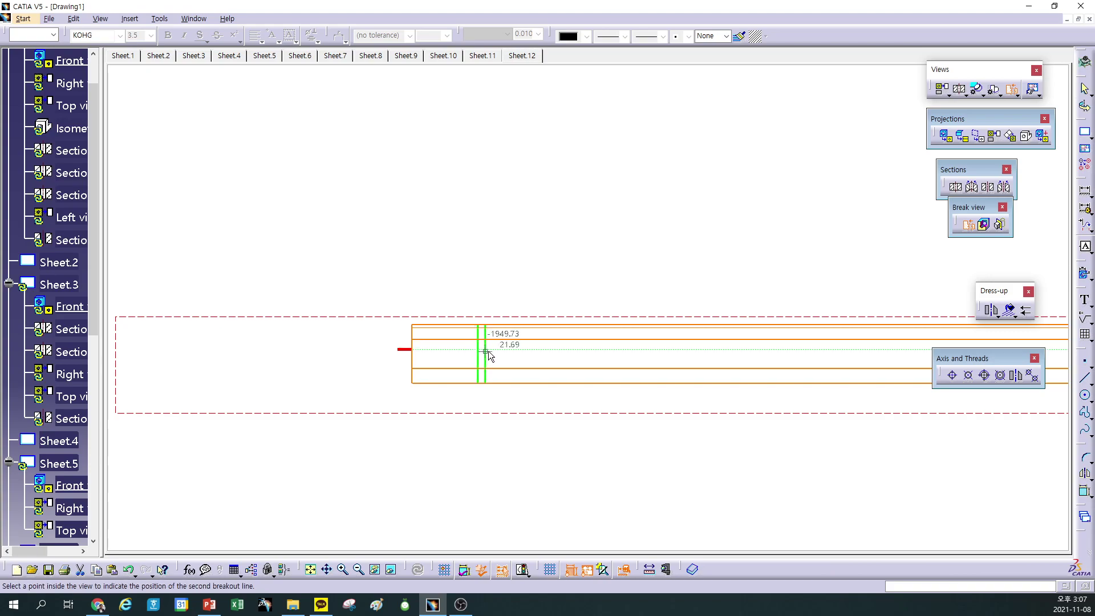
Place the second breakout line near the beam's right end and generate the broken view on Sheet.12
{"action": "middle_click_drag", "start_coordinate": [477, 364], "coordinate": [293, 245]}
{"action": "mouse_move", "coordinate": [292, 295]}
{"action": "middle_mouse_down"}
{"action": "mouse_move", "coordinate": [332, 382]}
{"action": "mouse_move", "coordinate": [416, 337]}
{"action": "mouse_move", "coordinate": [753, 306]}
{"action": "mouse_move", "coordinate": [537, 455]}
{"action": "middle_mouse_up"}
{"action": "mouse_move", "coordinate": [630, 381]}
{"action": "middle_mouse_down"}
{"action": "mouse_move", "coordinate": [673, 320]}
{"action": "mouse_move", "coordinate": [682, 370]}
{"action": "mouse_move", "coordinate": [633, 237]}
{"action": "middle_mouse_up"}
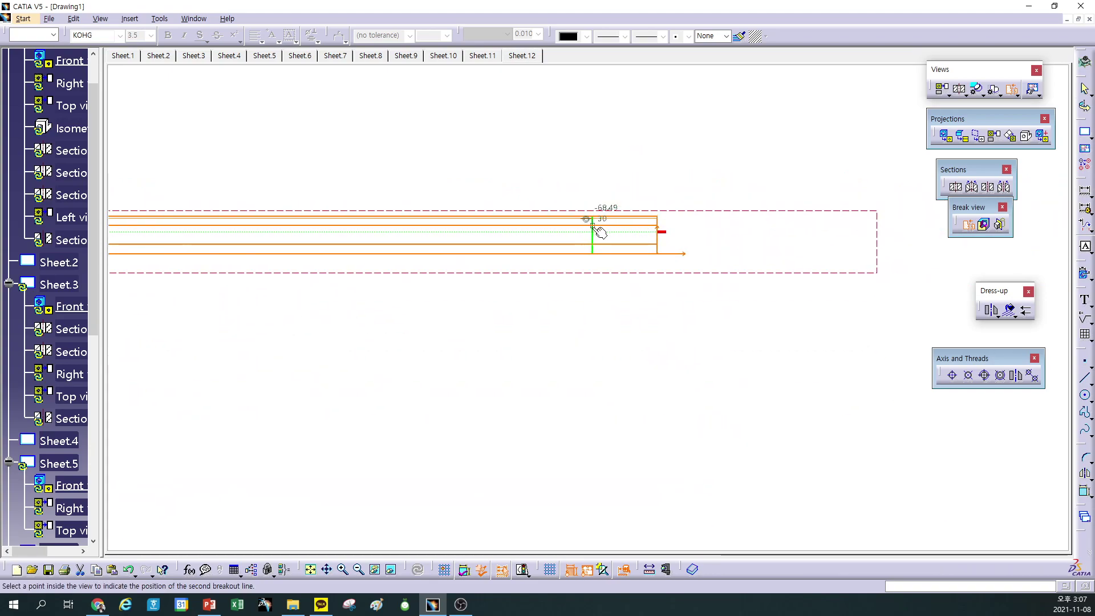
{"action": "left_click", "coordinate": [594, 234]}
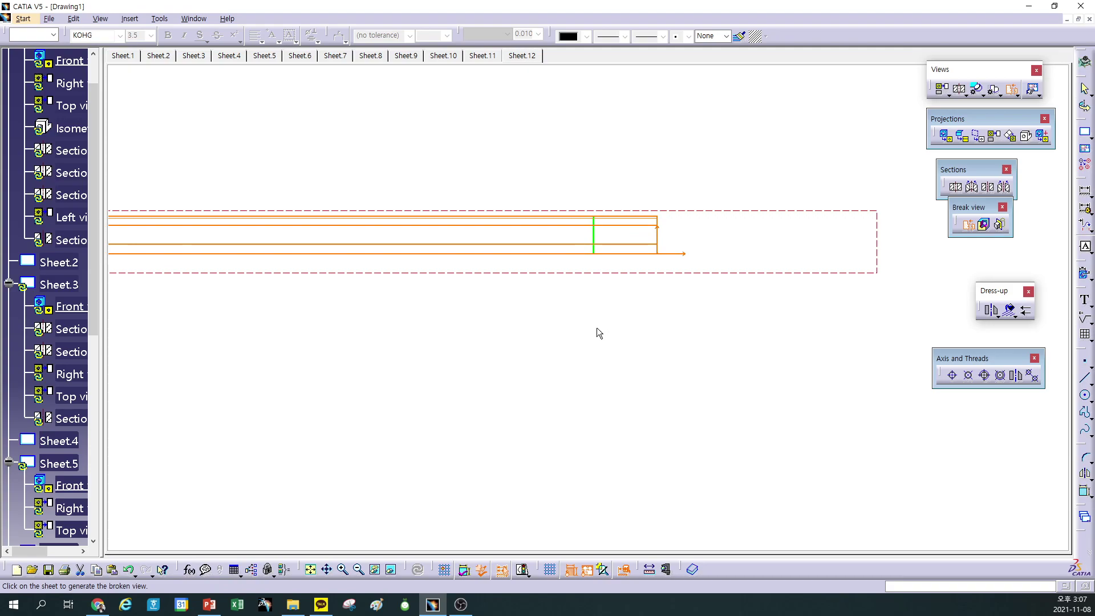
{"action": "mouse_move", "coordinate": [584, 328]}
{"action": "middle_mouse_down"}
{"action": "mouse_move", "coordinate": [701, 313]}
{"action": "mouse_move", "coordinate": [697, 371]}
{"action": "mouse_move", "coordinate": [623, 350]}
{"action": "mouse_move", "coordinate": [770, 321]}
{"action": "middle_mouse_up"}
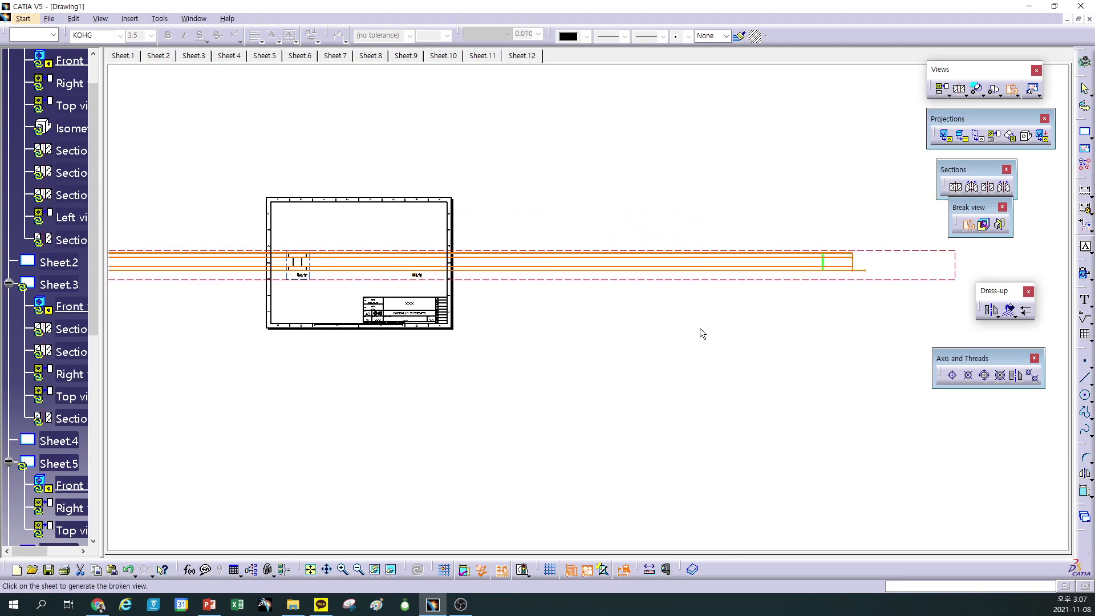
{"action": "left_click", "coordinate": [700, 329]}
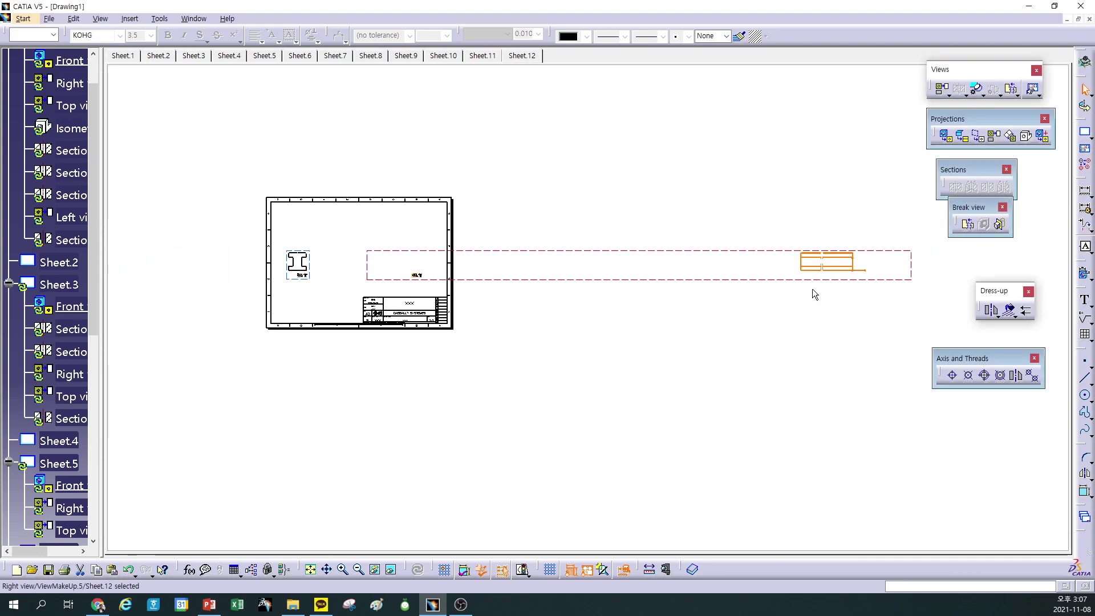
Move the shortened right view onto Sheet.12, beside the I-beam's front view
{"action": "left_click", "coordinate": [832, 283]}
{"action": "mouse_move", "coordinate": [421, 274]}
{"action": "left_mouse_down"}
{"action": "mouse_move", "coordinate": [821, 281]}
{"action": "mouse_move", "coordinate": [387, 278]}
{"action": "left_mouse_up"}
{"action": "mouse_move", "coordinate": [601, 307]}
{"action": "middle_mouse_down"}
{"action": "mouse_move", "coordinate": [662, 330]}
{"action": "mouse_move", "coordinate": [748, 320]}
{"action": "mouse_move", "coordinate": [743, 238]}
{"action": "mouse_move", "coordinate": [924, 294]}
{"action": "middle_mouse_up"}
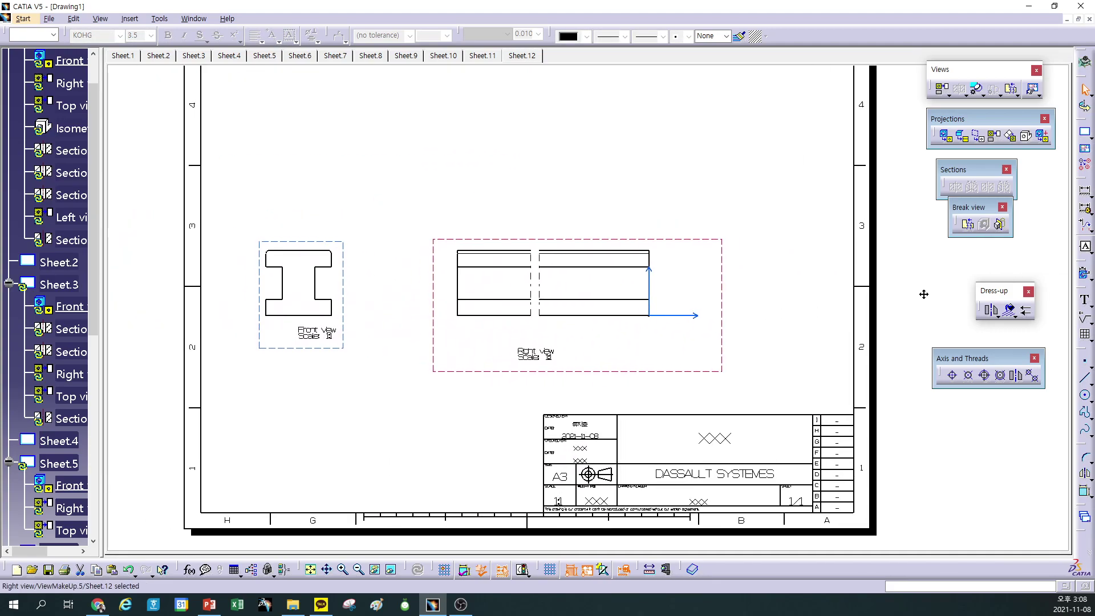
Change the linetype of the right view's break lines to zigzag linetype 8
{"action": "left_click", "coordinate": [535, 280]}
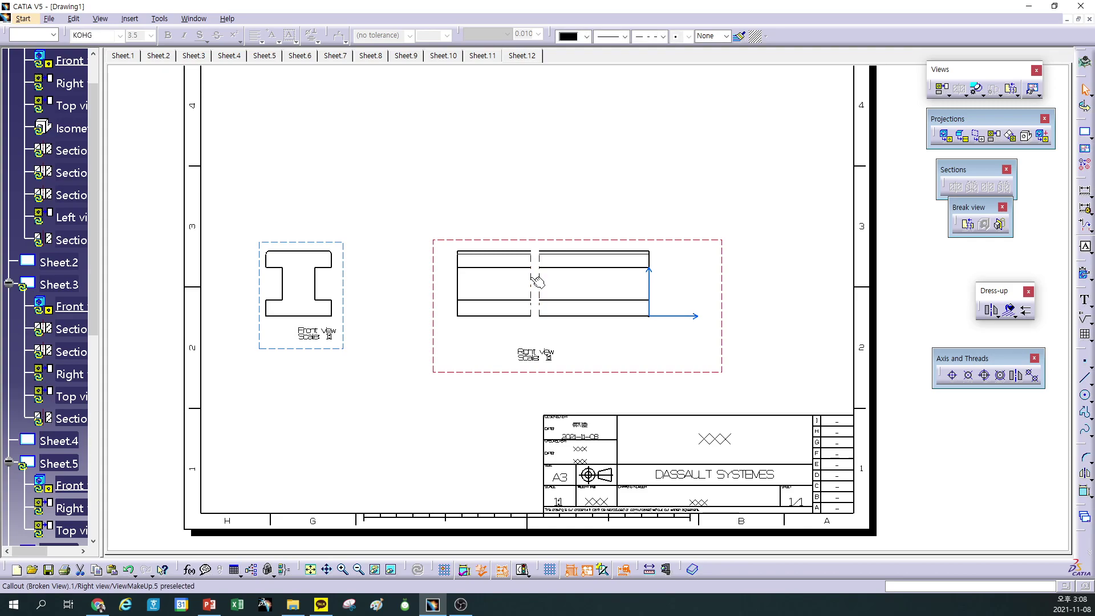
{"action": "right_click", "coordinate": [537, 281]}
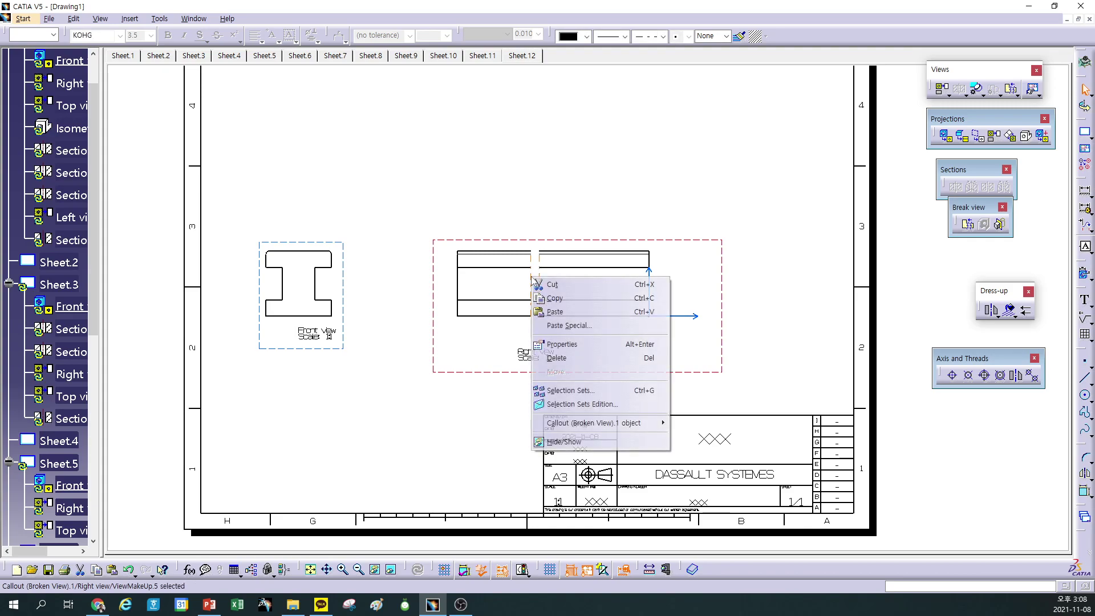
{"action": "left_click", "coordinate": [562, 345]}
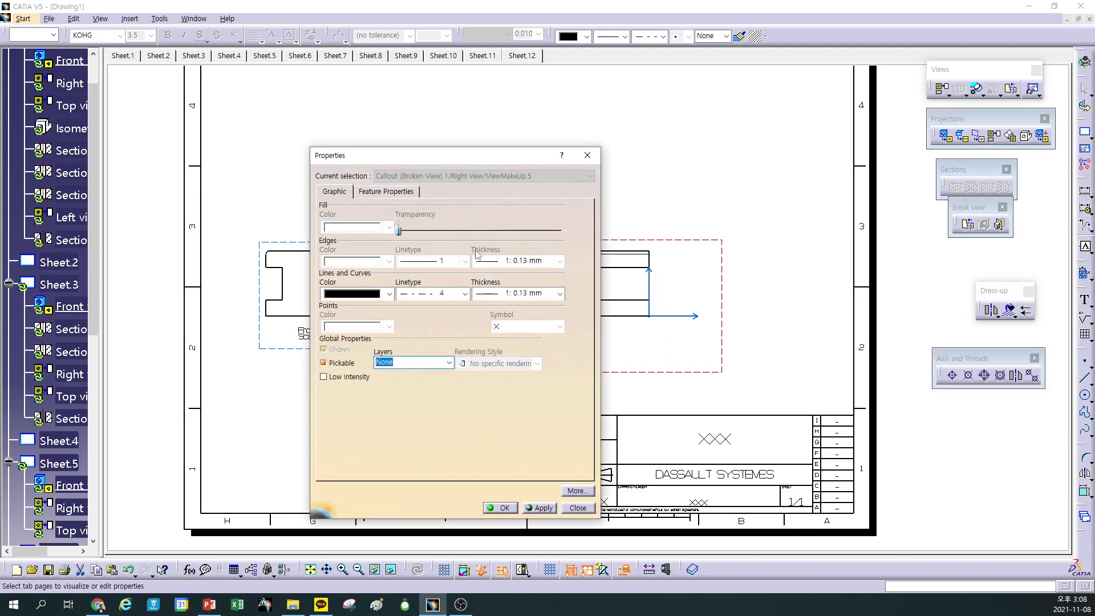
{"action": "left_click", "coordinate": [443, 293]}
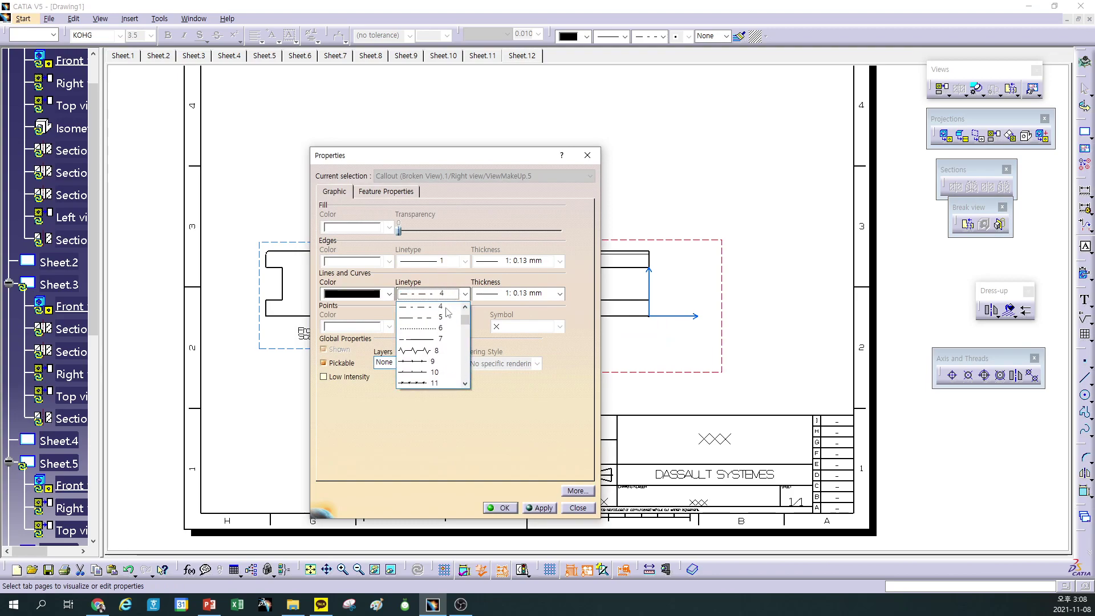
{"action": "left_click", "coordinate": [427, 350]}
{"action": "left_click", "coordinate": [505, 507]}
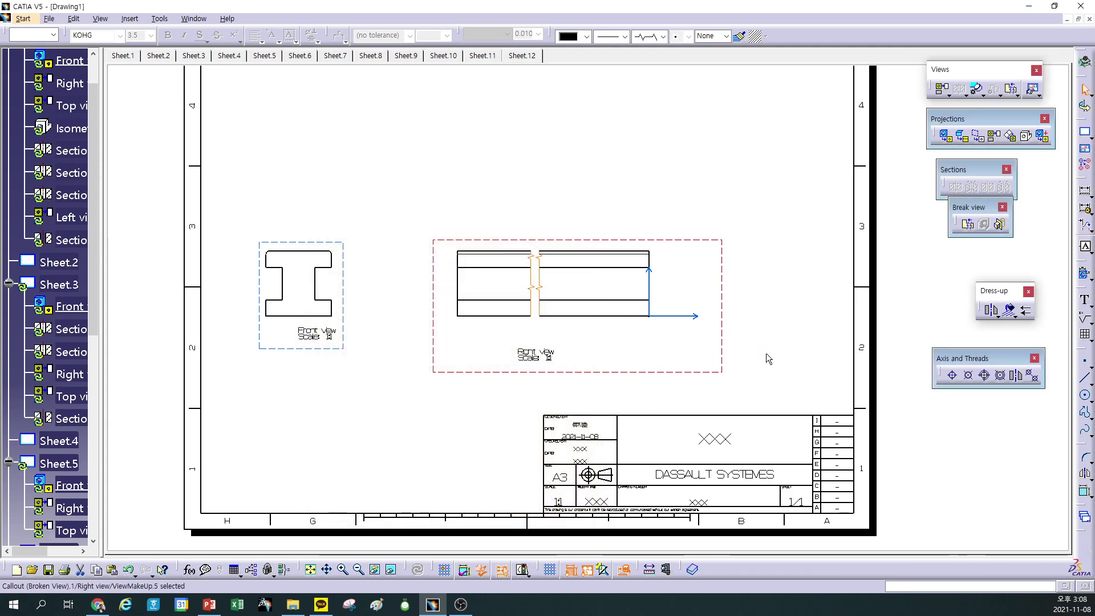
{"action": "mouse_move", "coordinate": [778, 350]}
{"action": "middle_mouse_down", "text": "ctrl"}
{"action": "mouse_move", "coordinate": [774, 398]}
{"action": "mouse_move", "coordinate": [747, 303]}
{"action": "middle_mouse_up", "text": "ctrl"}
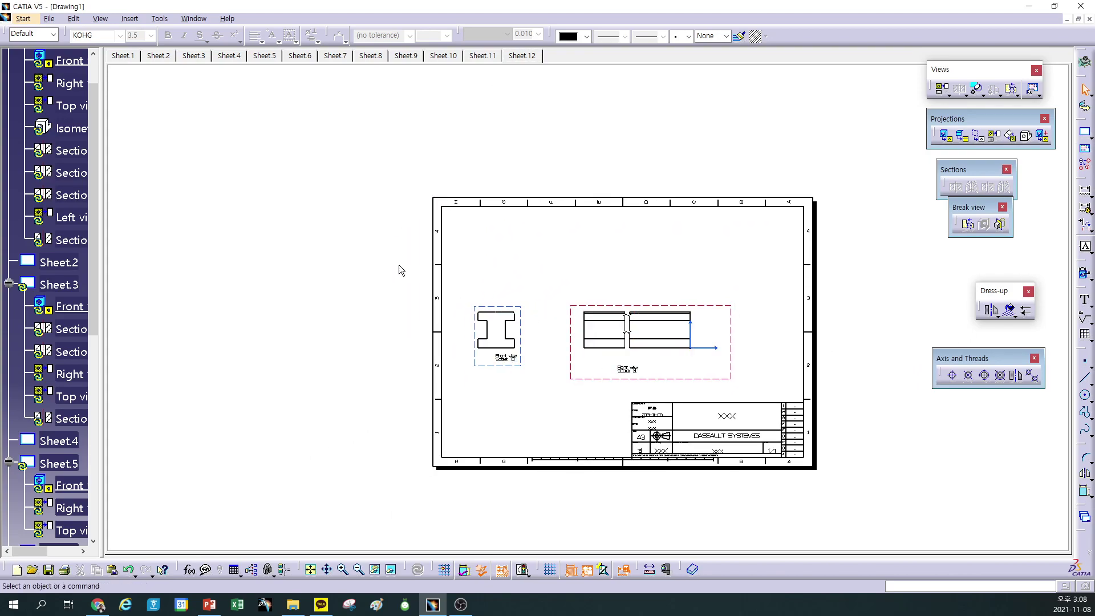
Switch to the PowerPoint lesson and review the slide on the clipping view profile for symmetric parts
{"action": "left_click", "coordinate": [1054, 5]}
{"action": "left_click", "coordinate": [274, 200]}
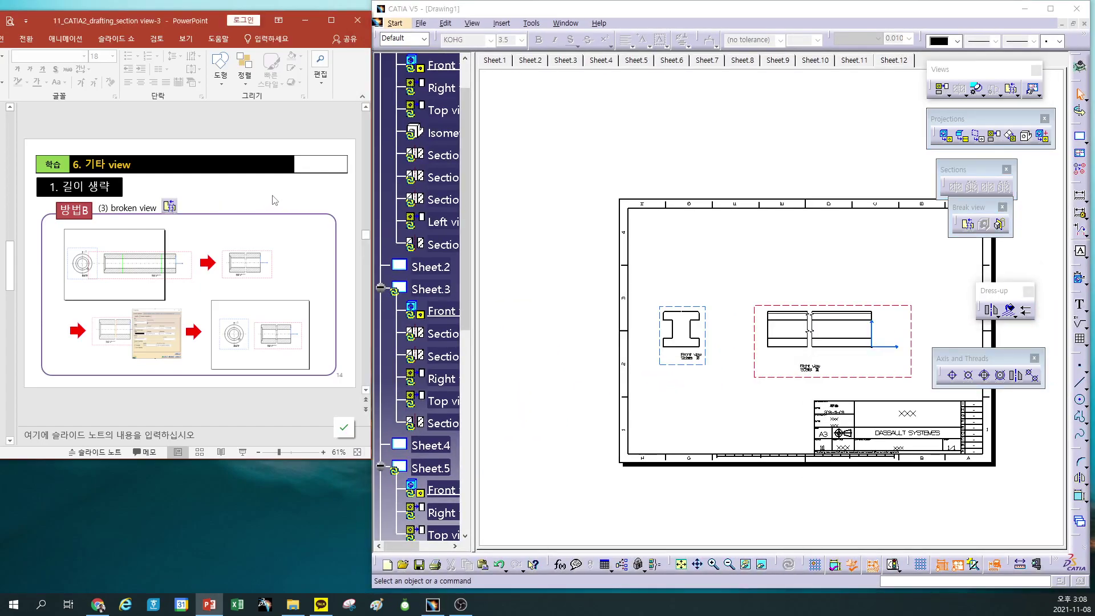
{"action": "left_click", "coordinate": [331, 20]}
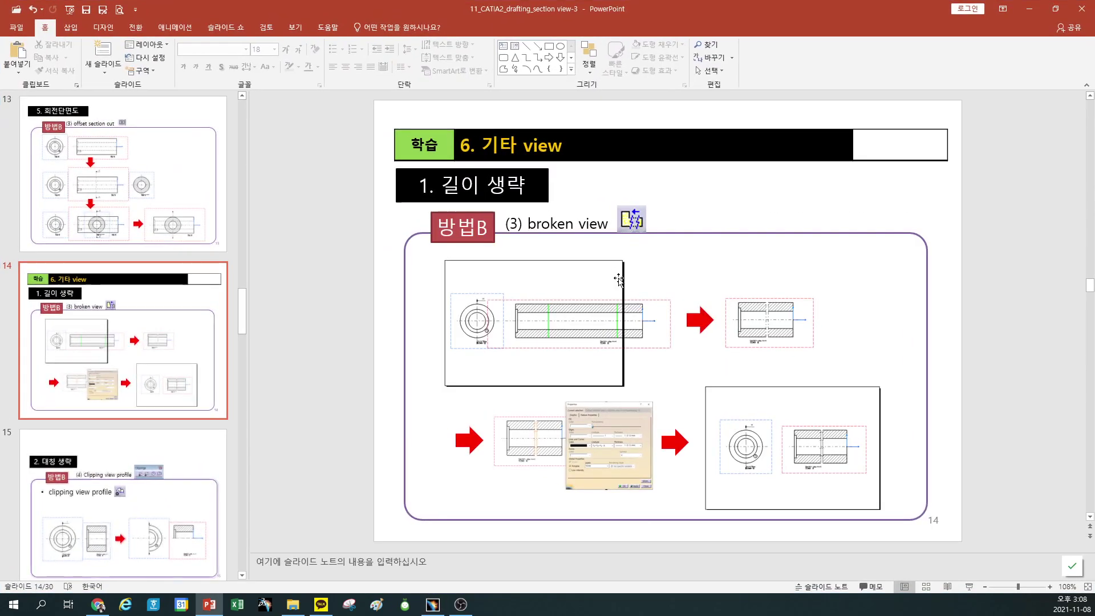
{"action": "scroll", "coordinate": [619, 280], "scroll_direction": "down", "scroll_amount": 1}
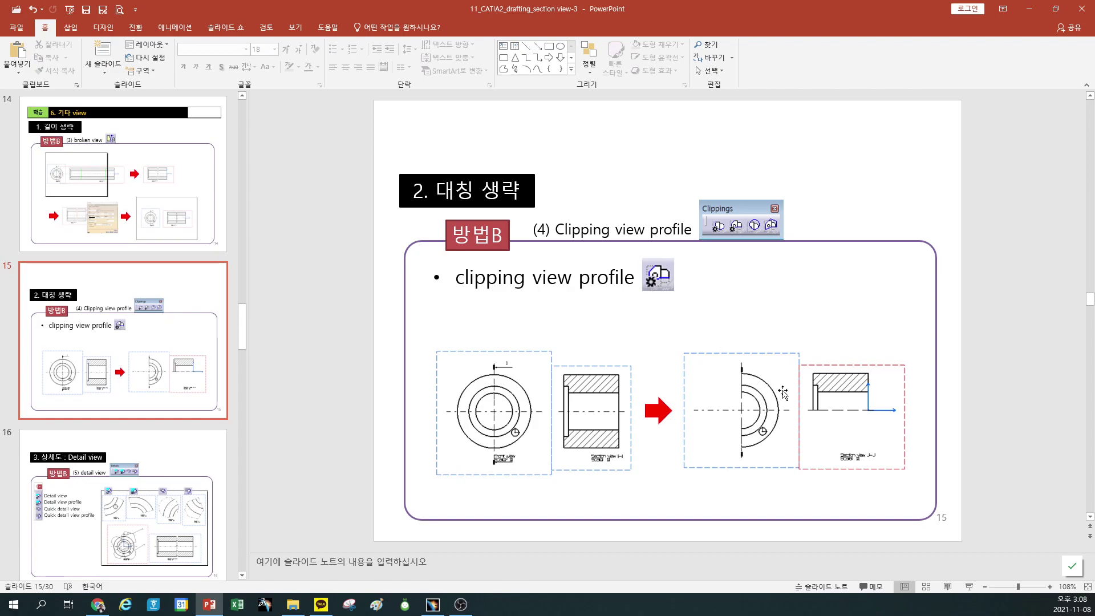
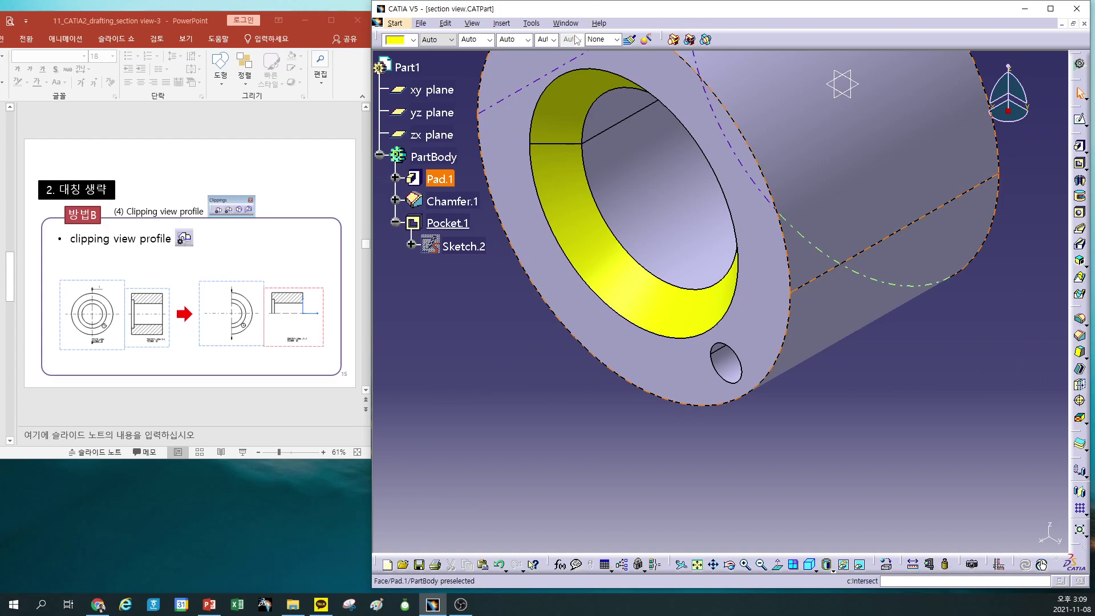
Switch from the 3D part section view.CATPart to the Drawing1 document
{"action": "left_click", "coordinate": [565, 23]}
{"action": "left_click", "coordinate": [593, 121]}
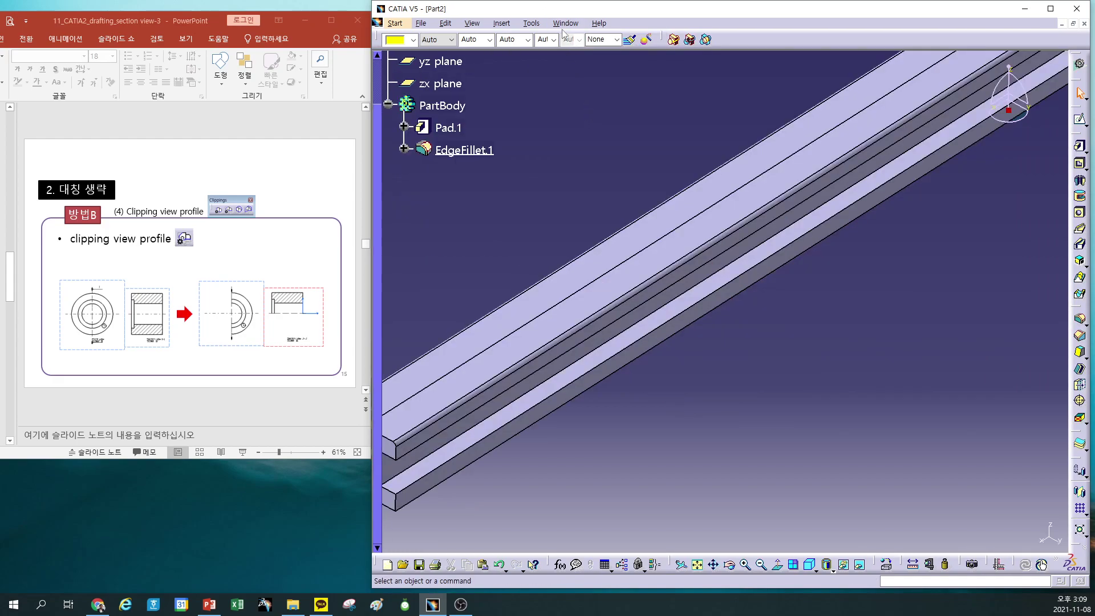
{"action": "left_click", "coordinate": [565, 23]}
{"action": "left_click", "coordinate": [593, 107]}
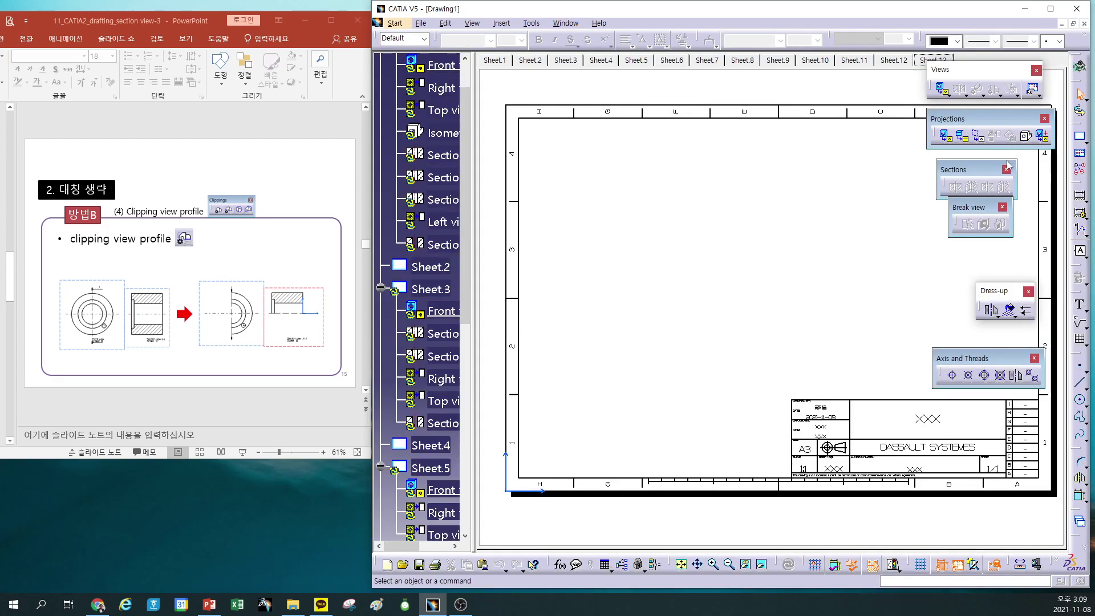
Create a front view of section view.CATPart on Sheet.13 from its ring-shaped end face and move it to the sheet's left side
{"action": "left_click", "coordinate": [565, 22]}
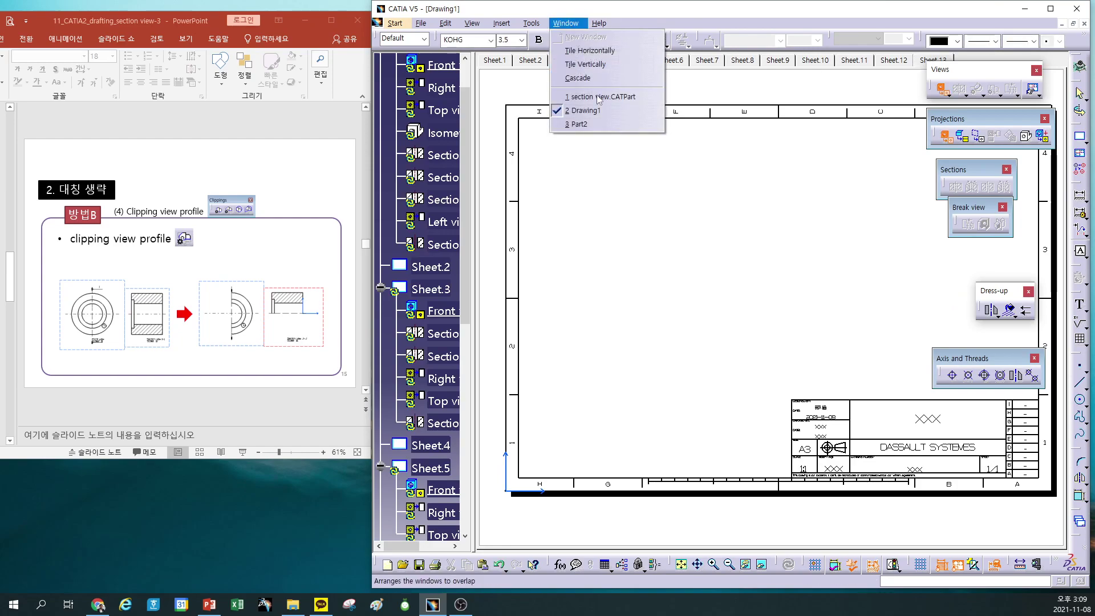
{"action": "left_click", "coordinate": [599, 98]}
{"action": "left_click", "coordinate": [514, 125]}
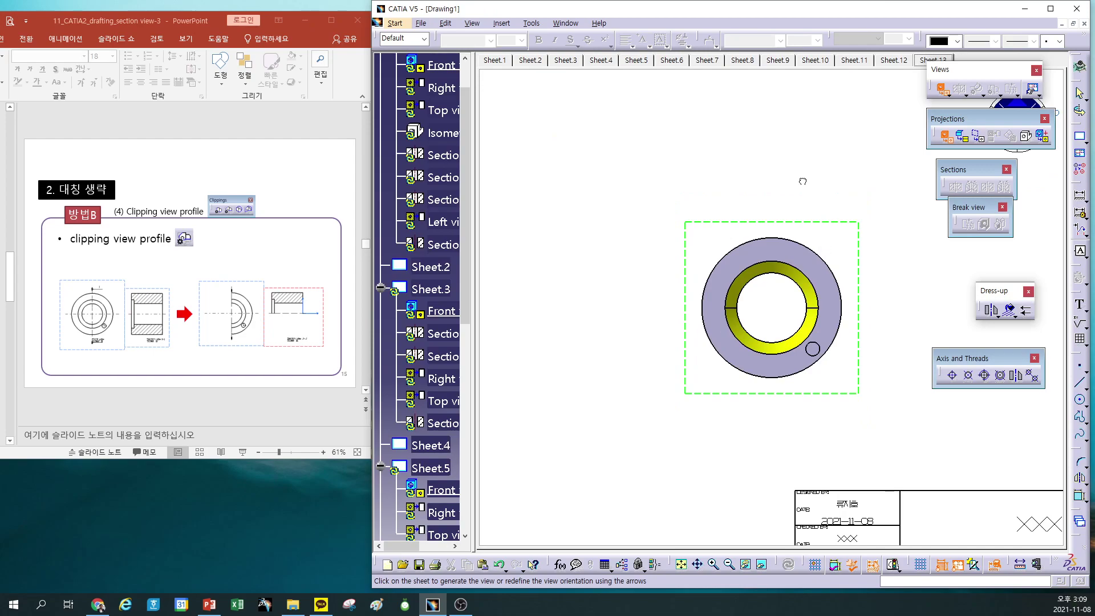
{"action": "left_click", "coordinate": [799, 178]}
{"action": "scroll", "coordinate": [797, 186], "scroll_direction": "down", "scroll_amount": 3}
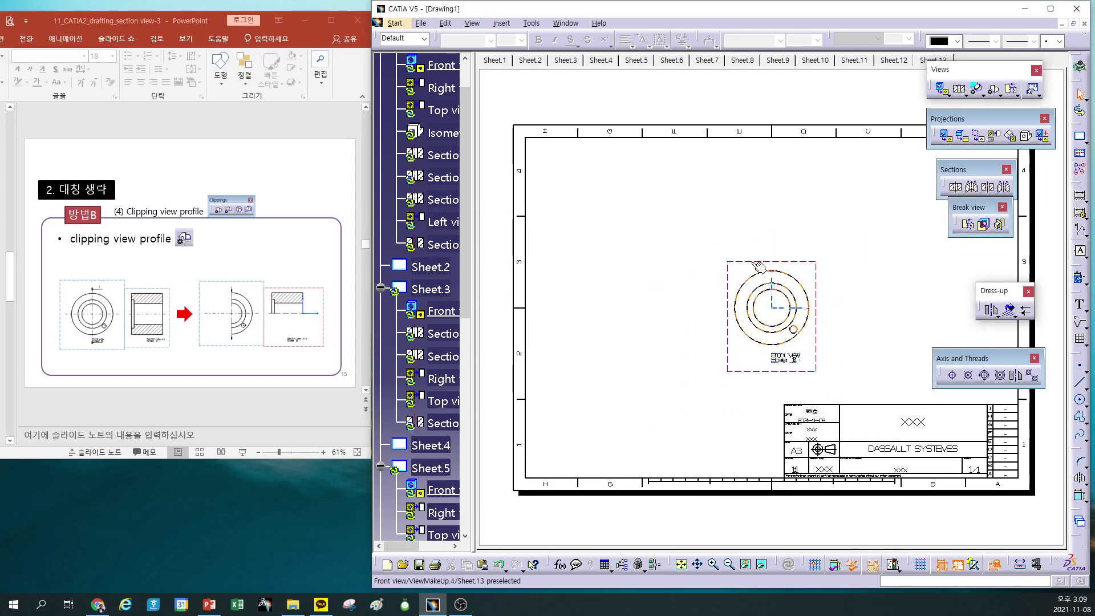
{"action": "left_click_drag", "start_coordinate": [753, 263], "coordinate": [665, 235]}
Create an offset section view cut vertically through the front view's center and place it to the right
{"action": "left_click", "coordinate": [945, 136]}
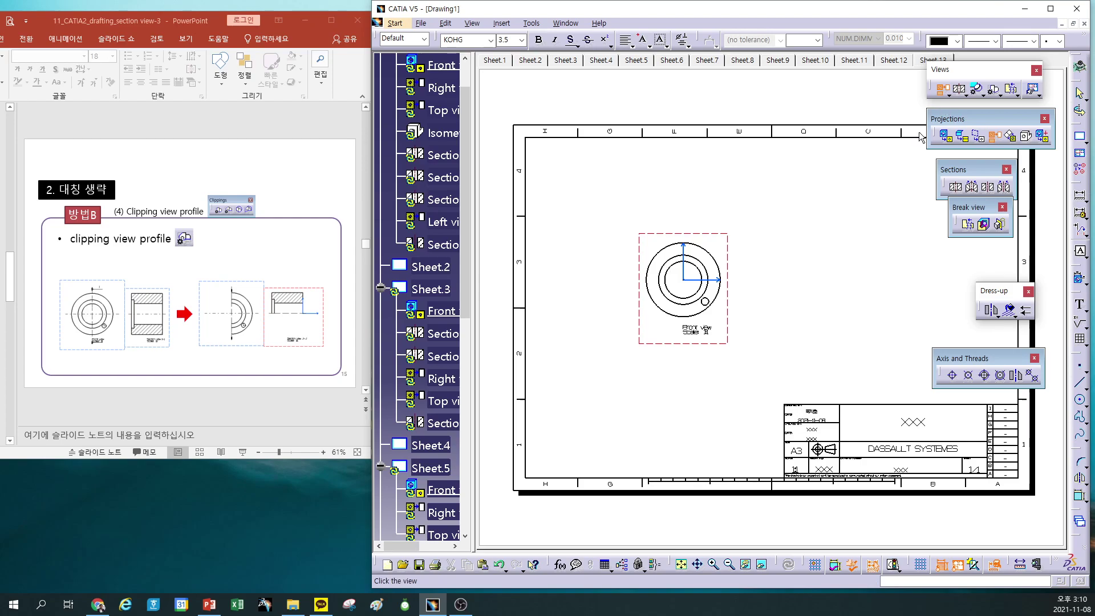
{"action": "left_click", "coordinate": [956, 188]}
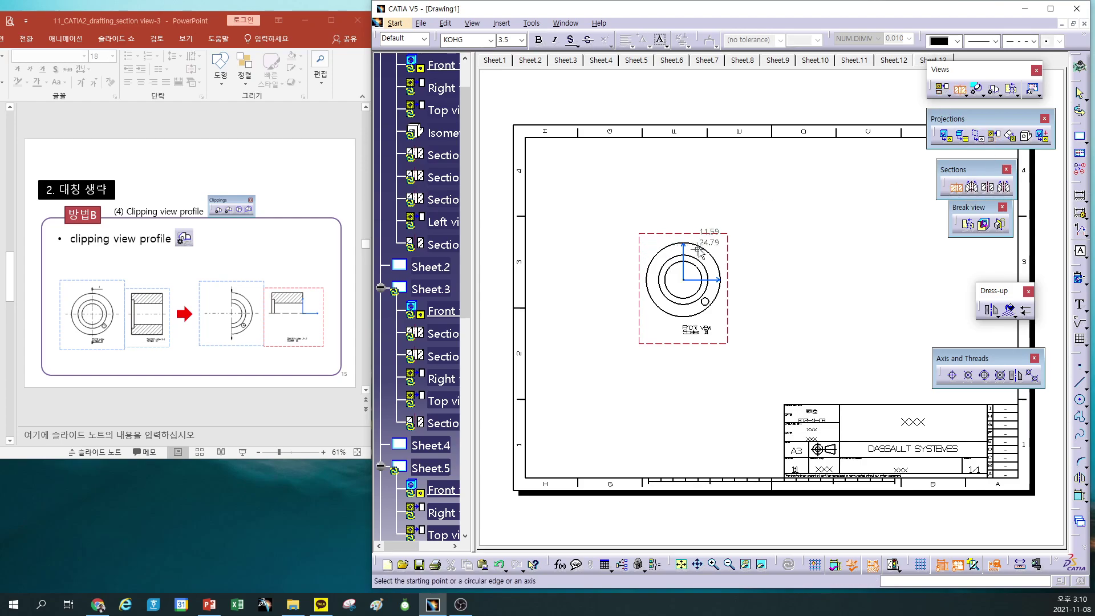
{"action": "left_click", "coordinate": [684, 228]}
{"action": "double_click", "coordinate": [684, 335]}
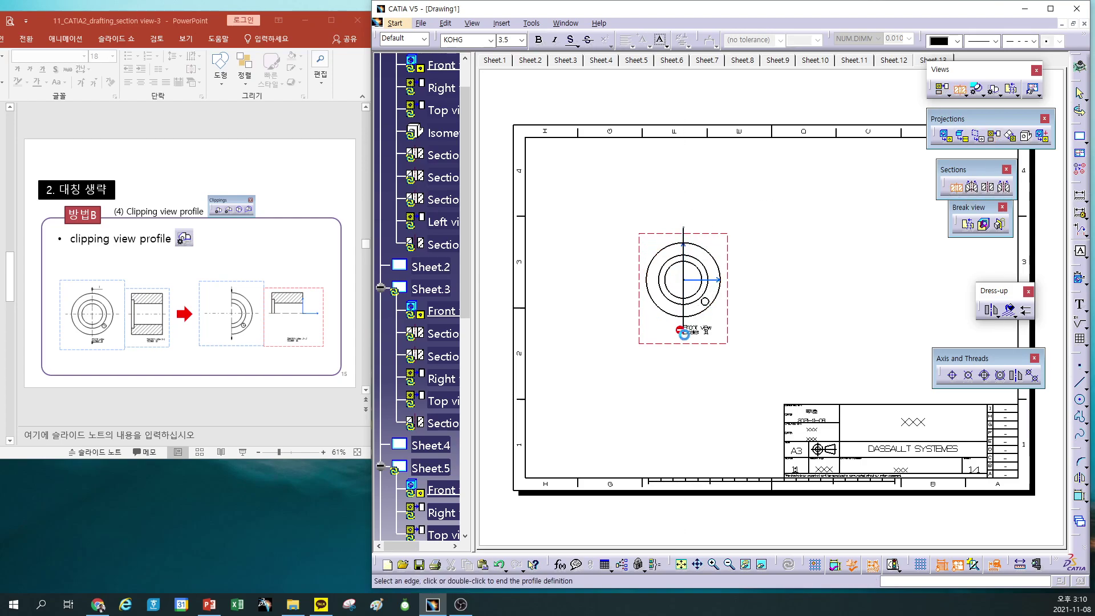
{"action": "left_click", "coordinate": [809, 296]}
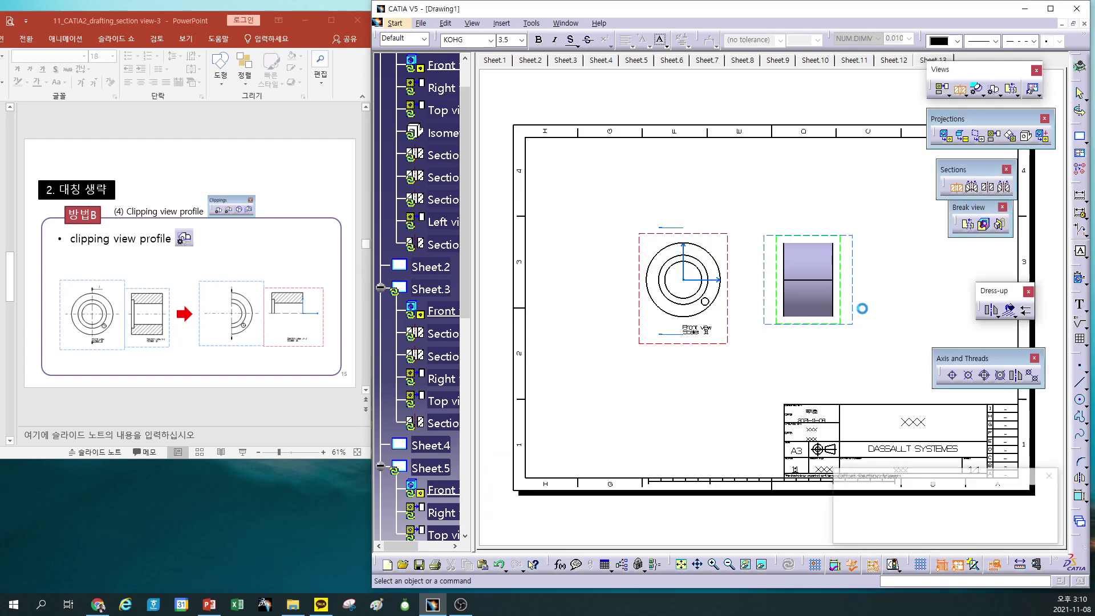
{"action": "mouse_move", "coordinate": [889, 308]}
{"action": "middle_mouse_down", "text": "ctrl"}
{"action": "mouse_move", "coordinate": [902, 273]}
{"action": "mouse_move", "coordinate": [850, 176]}
{"action": "middle_mouse_up", "text": "ctrl"}
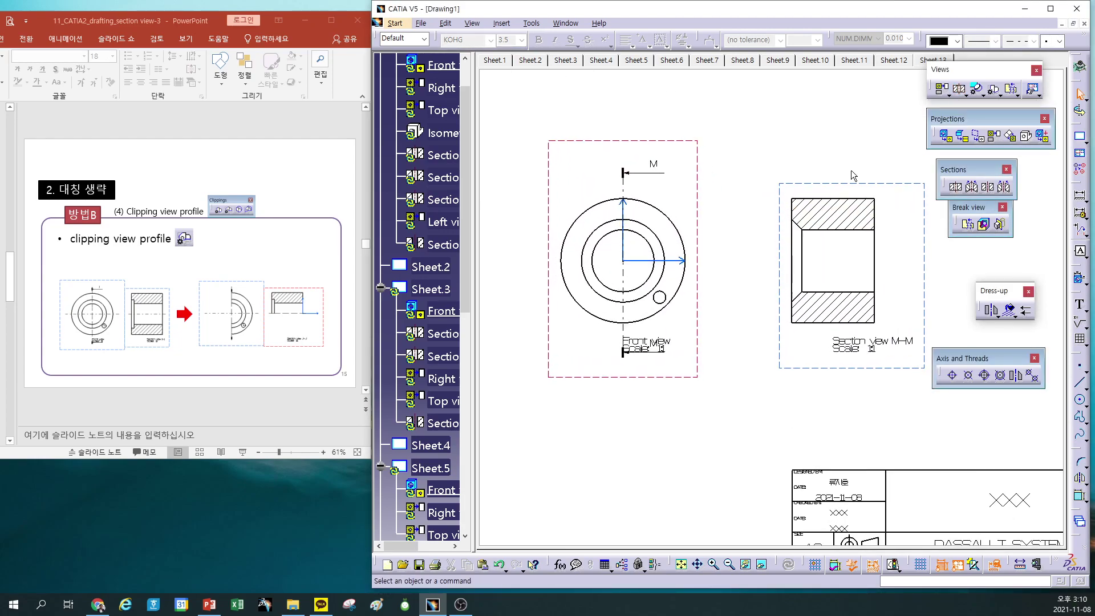
Turn on hidden lines, center lines, axis and threads in the section view's properties
{"action": "left_click", "coordinate": [850, 188]}
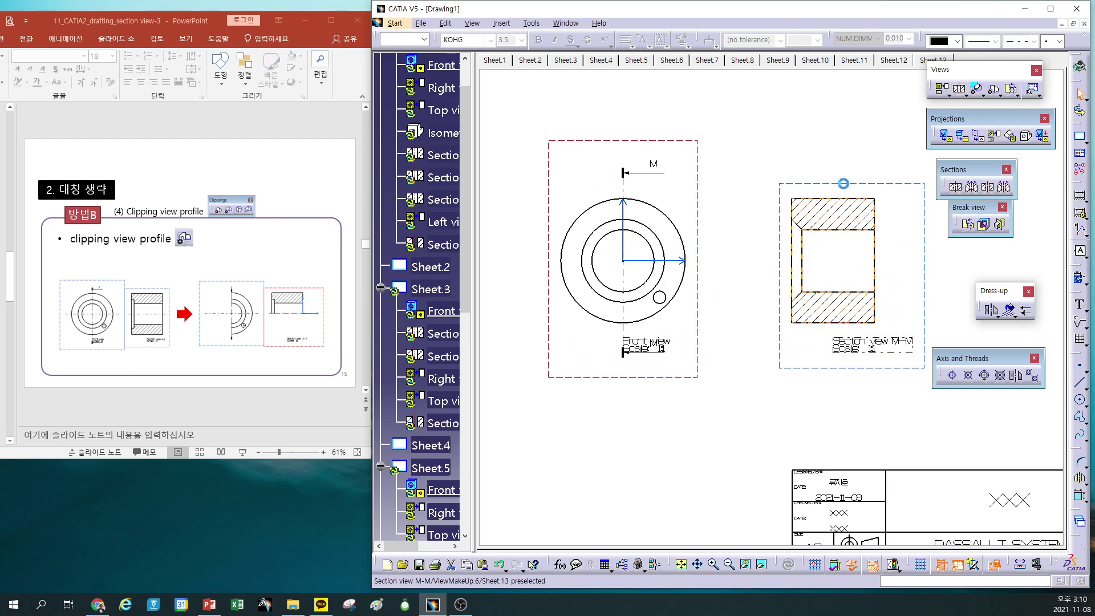
{"action": "right_click", "coordinate": [801, 185]}
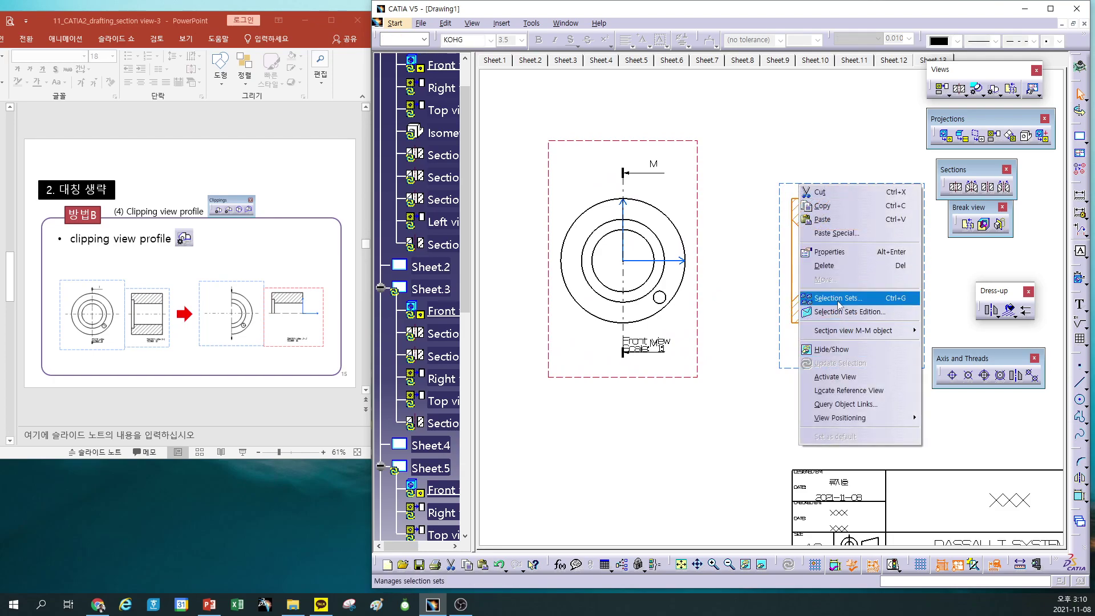
{"action": "left_click", "coordinate": [830, 252]}
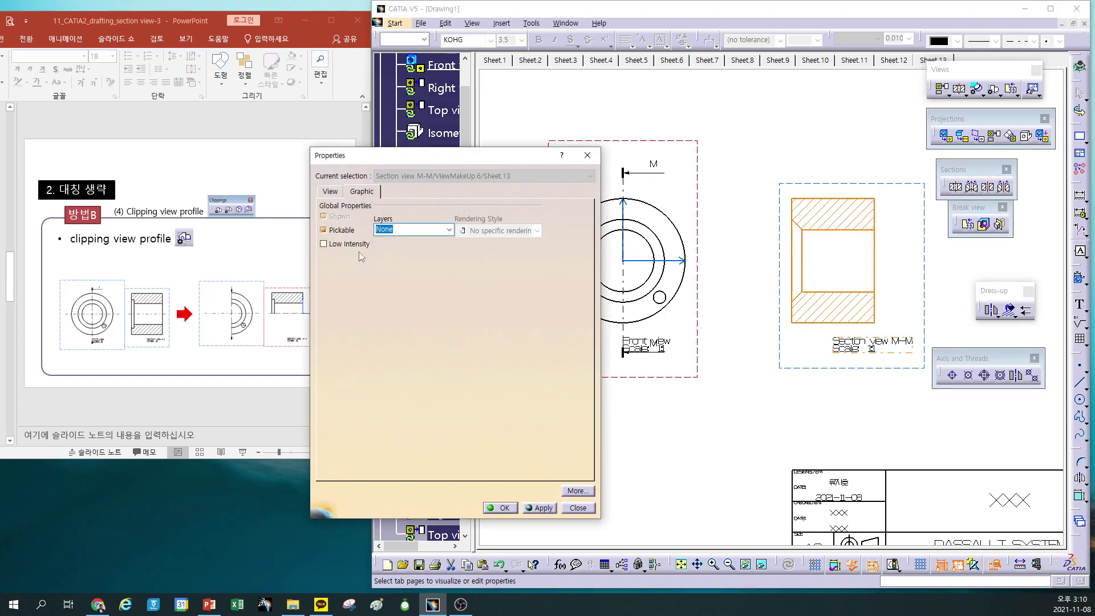
{"action": "left_click", "coordinate": [338, 192]}
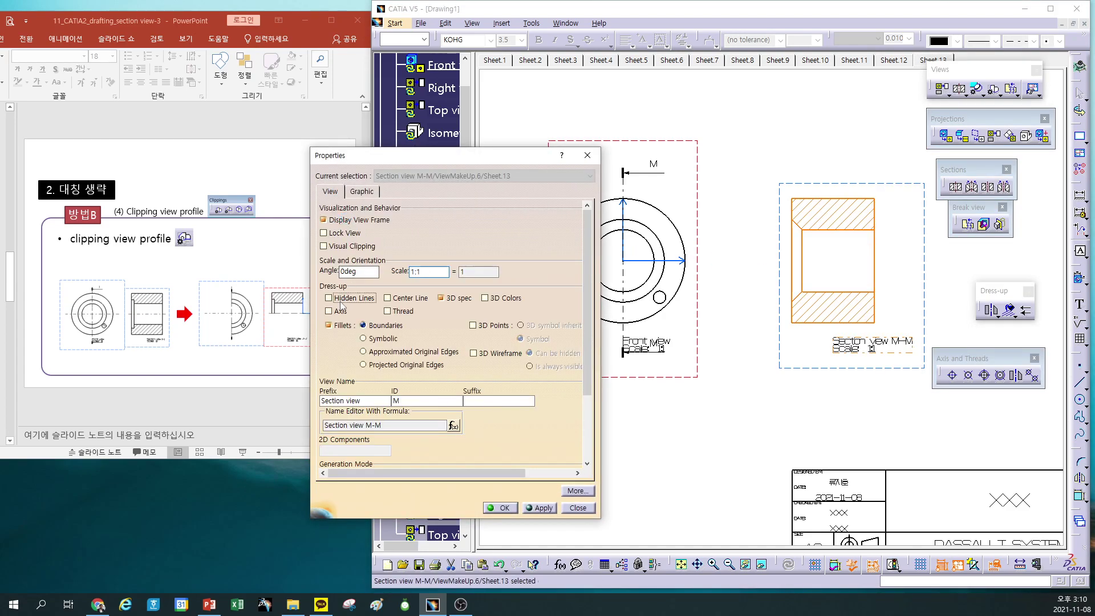
{"action": "left_click", "coordinate": [387, 299]}
{"action": "left_click", "coordinate": [337, 313]}
{"action": "left_click", "coordinate": [399, 312]}
{"action": "left_click", "coordinate": [543, 508]}
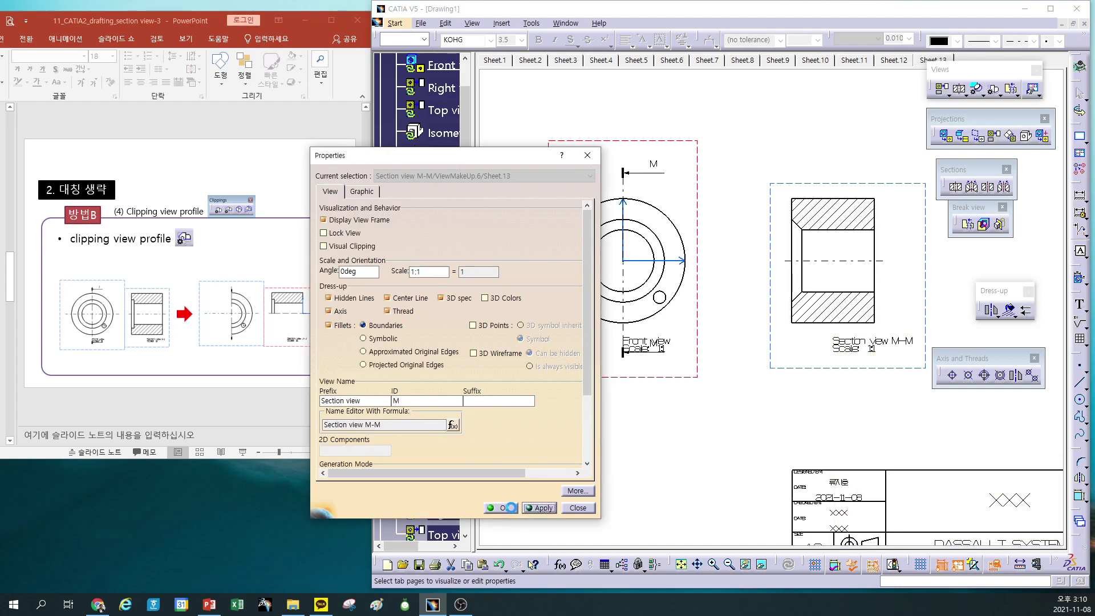
{"action": "left_click", "coordinate": [578, 508]}
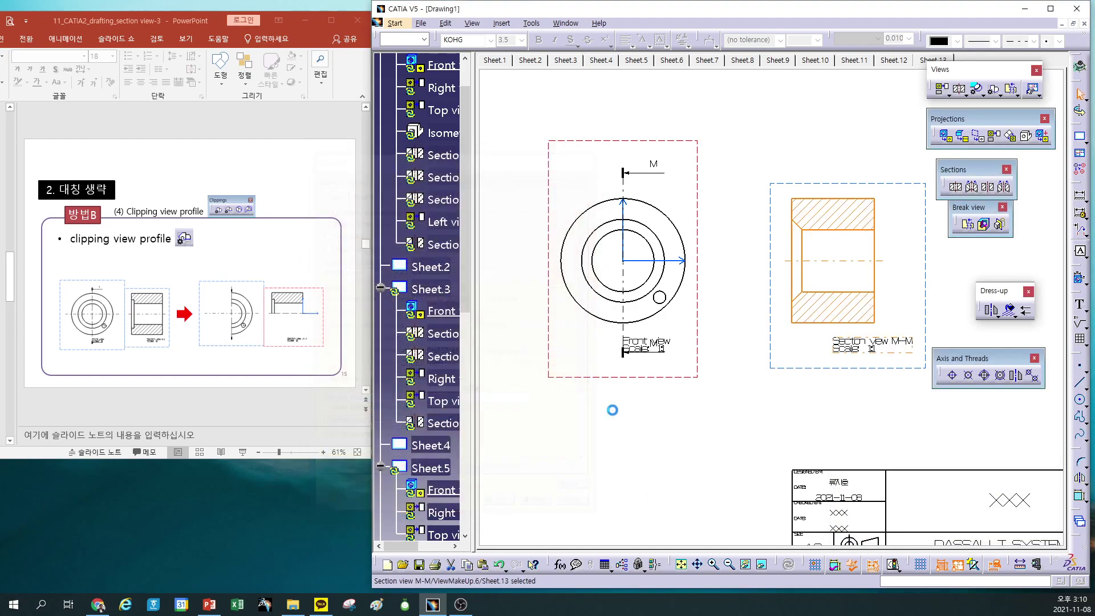
Turn on hidden lines, center lines, axis and threads in the front view's properties
{"action": "right_click", "coordinate": [700, 366]}
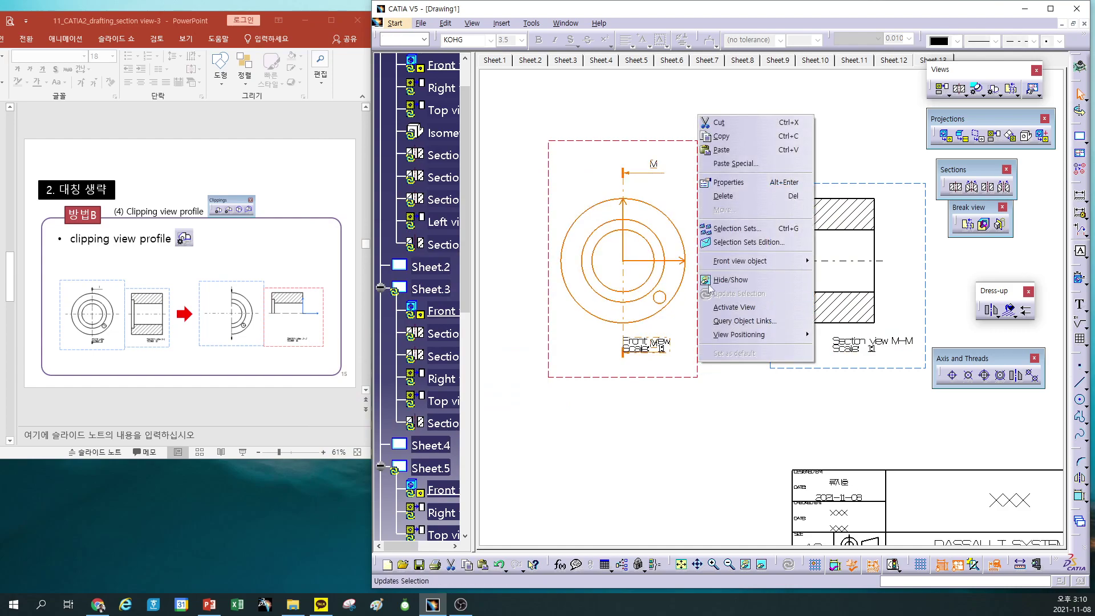
{"action": "left_click", "coordinate": [730, 182]}
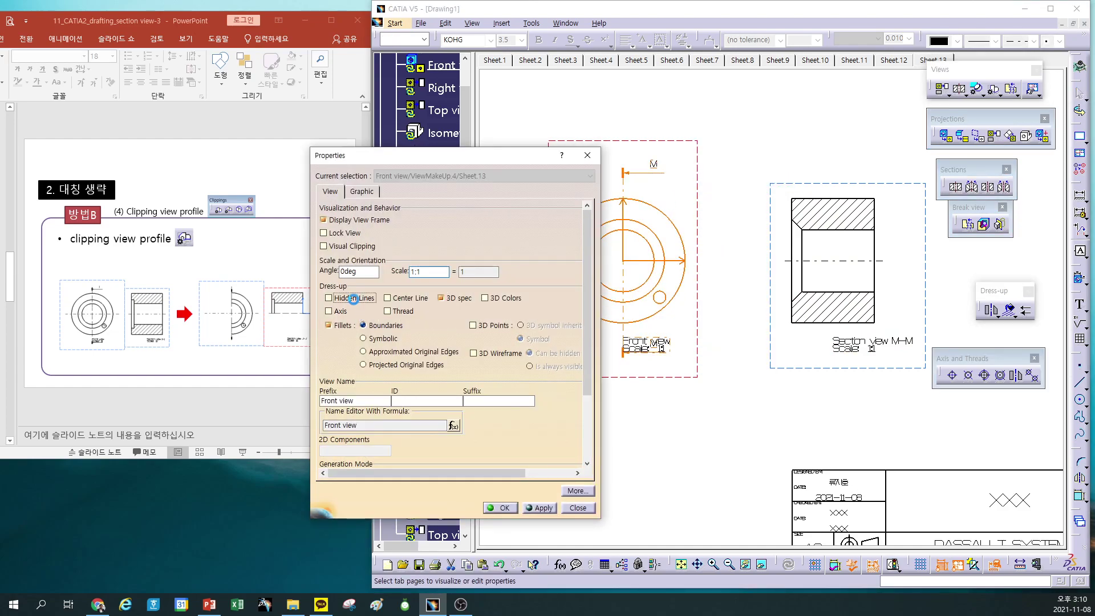
{"action": "left_click", "coordinate": [354, 299]}
{"action": "left_click", "coordinate": [342, 311]}
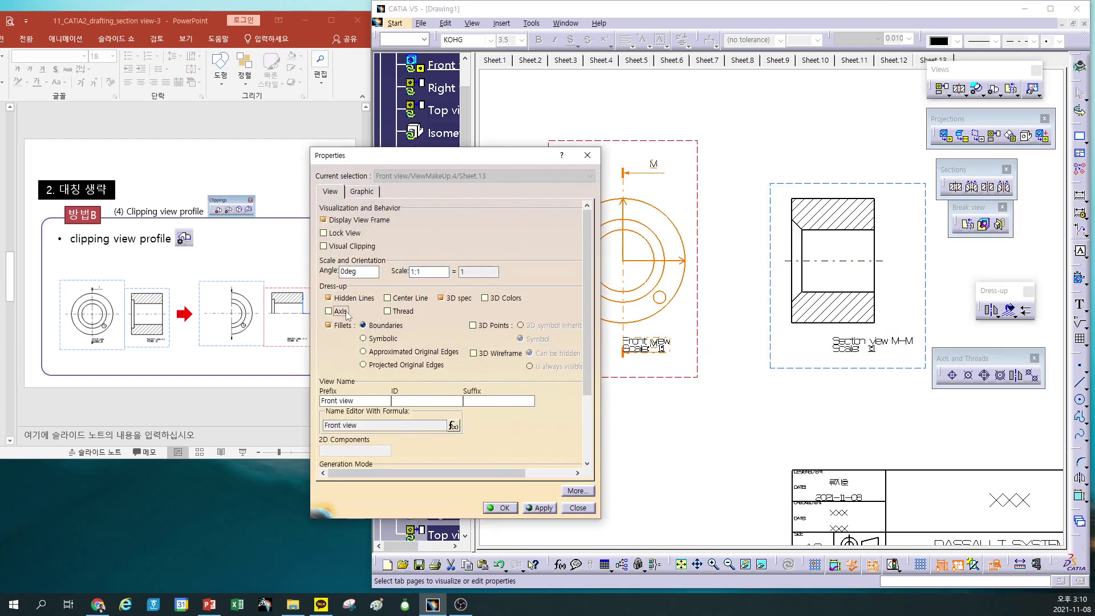
{"action": "left_click", "coordinate": [403, 313]}
{"action": "left_click", "coordinate": [517, 507]}
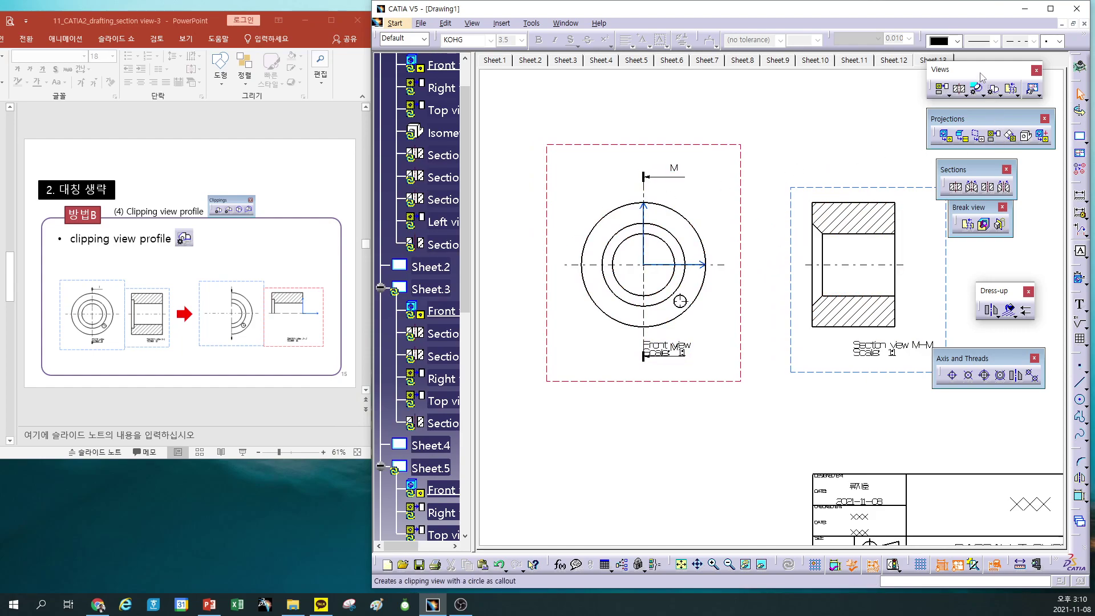
Detach the Details and Clippings toolbars as floating toolbars, moving the Dress-up toolbar down to make room
{"action": "left_click", "coordinate": [982, 95]}
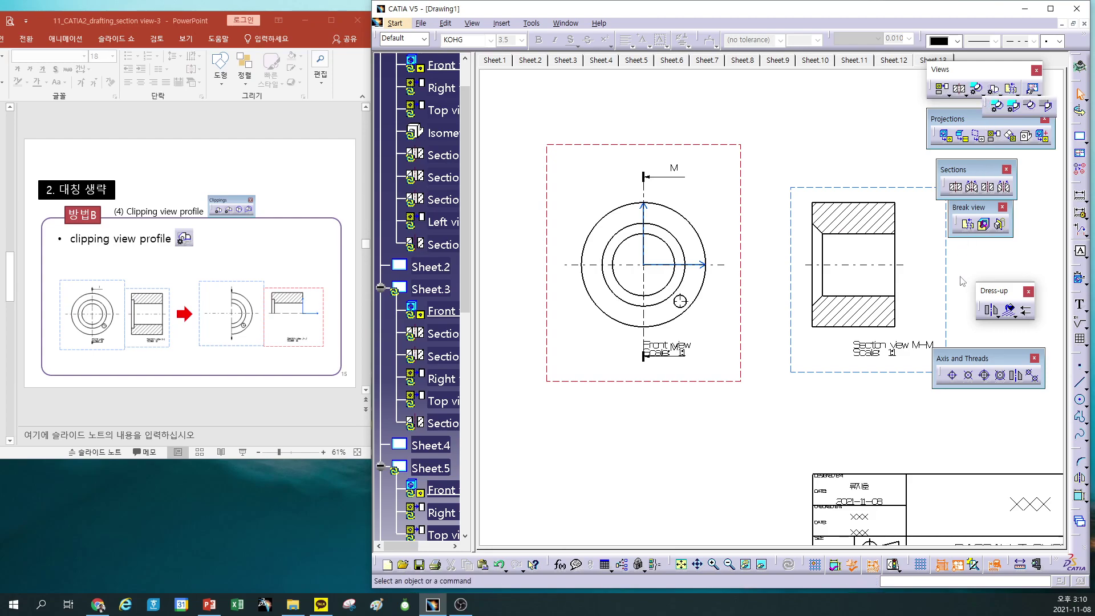
{"action": "left_click_drag", "start_coordinate": [963, 281], "coordinate": [993, 257]}
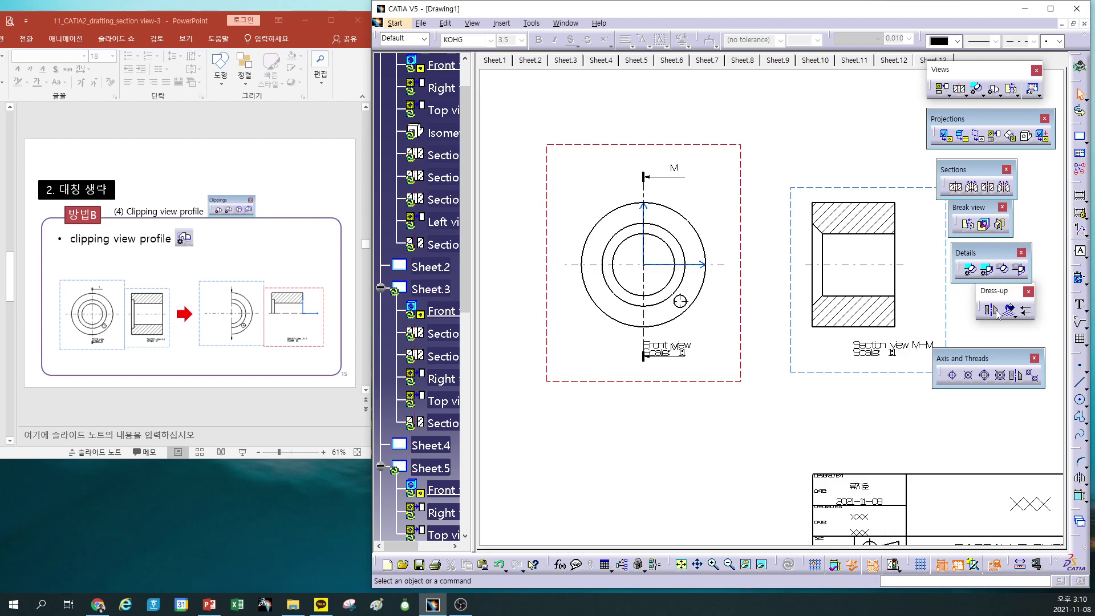
{"action": "left_click_drag", "start_coordinate": [1011, 290], "coordinate": [994, 317]}
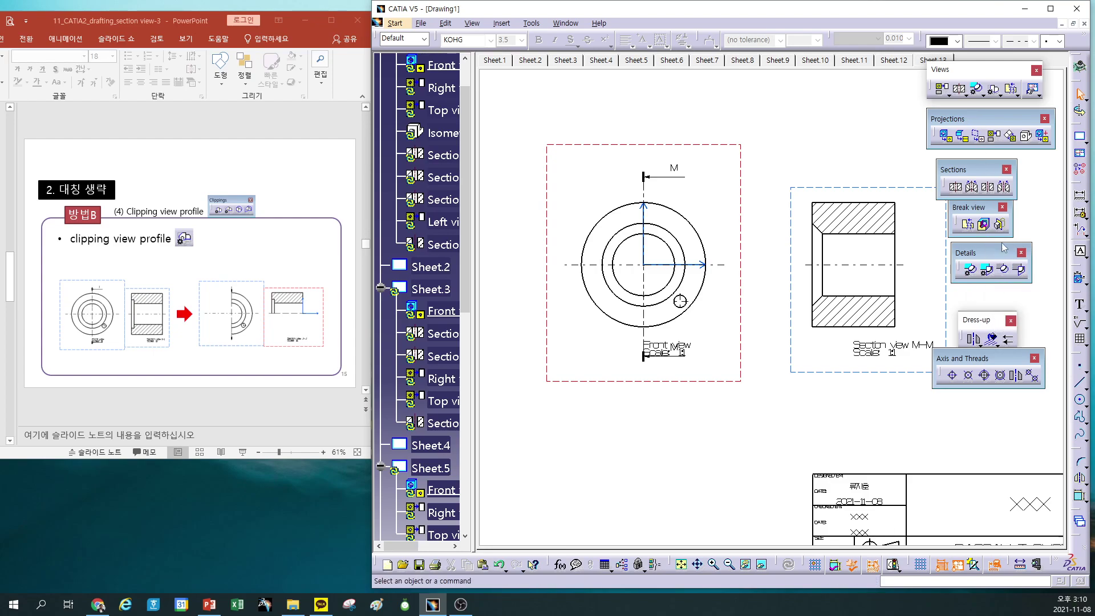
{"action": "left_click", "coordinate": [1016, 94]}
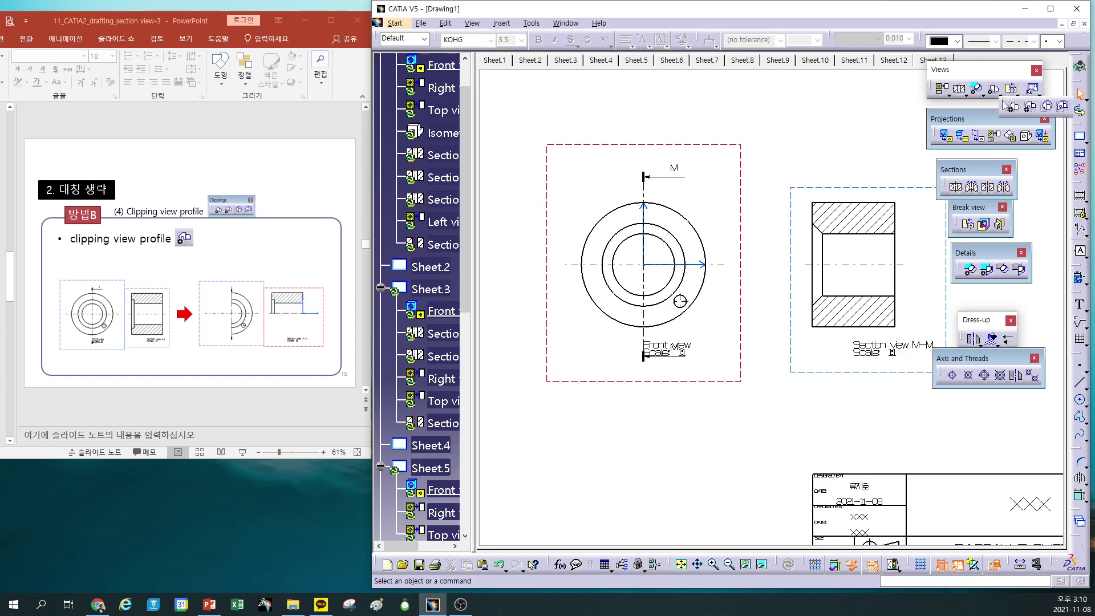
{"action": "left_click_drag", "start_coordinate": [960, 316], "coordinate": [961, 317]}
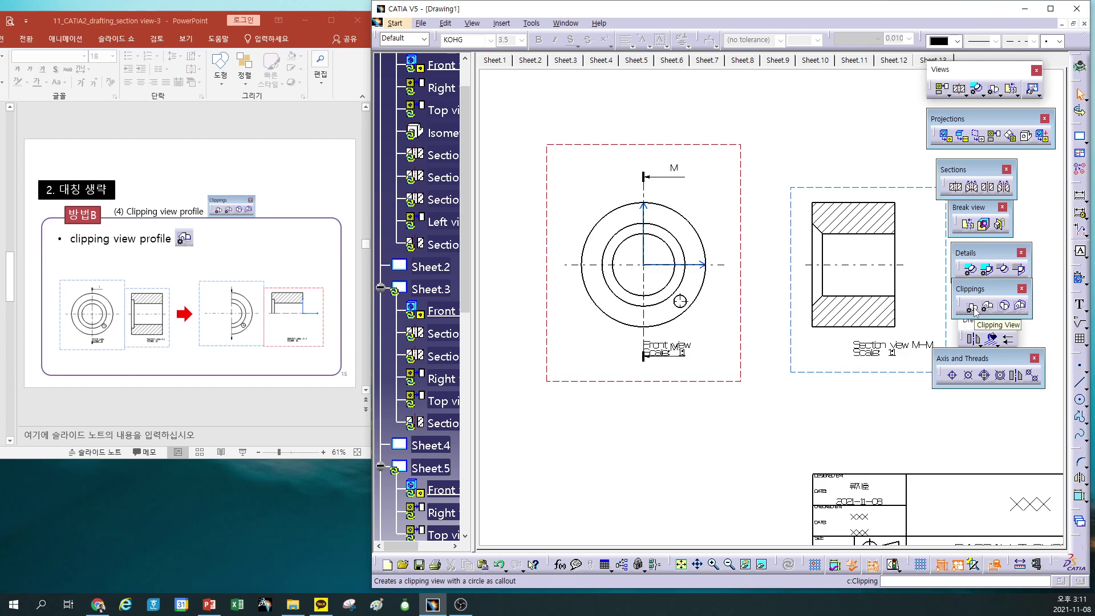
Try a circular Clipping View over the upper-left part of the front view's ring, and undo it
{"action": "left_click", "coordinate": [972, 308]}
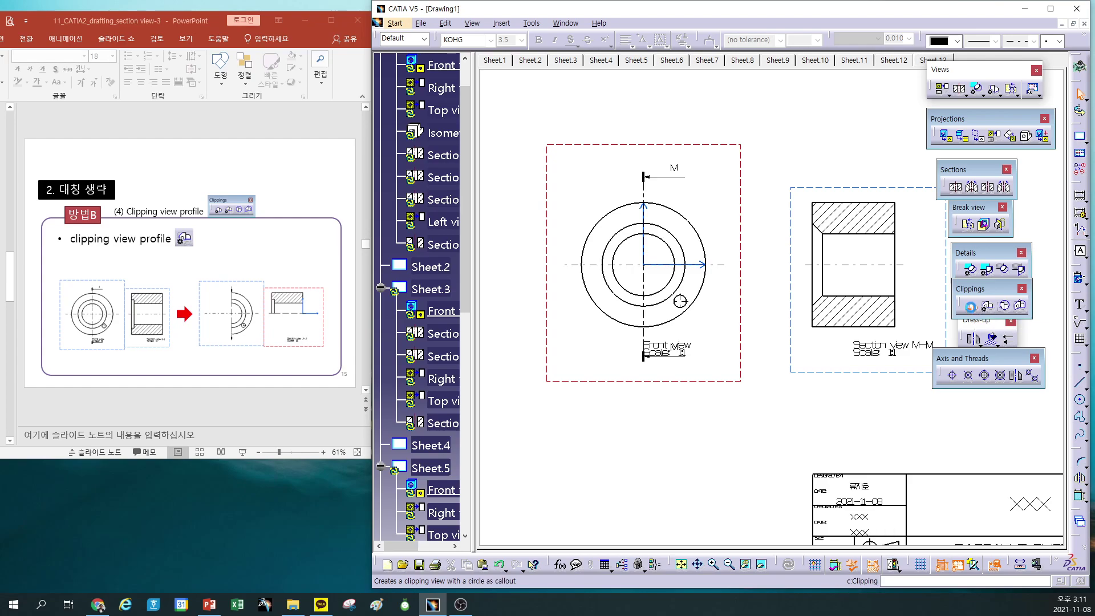
{"action": "left_click", "coordinate": [612, 218]}
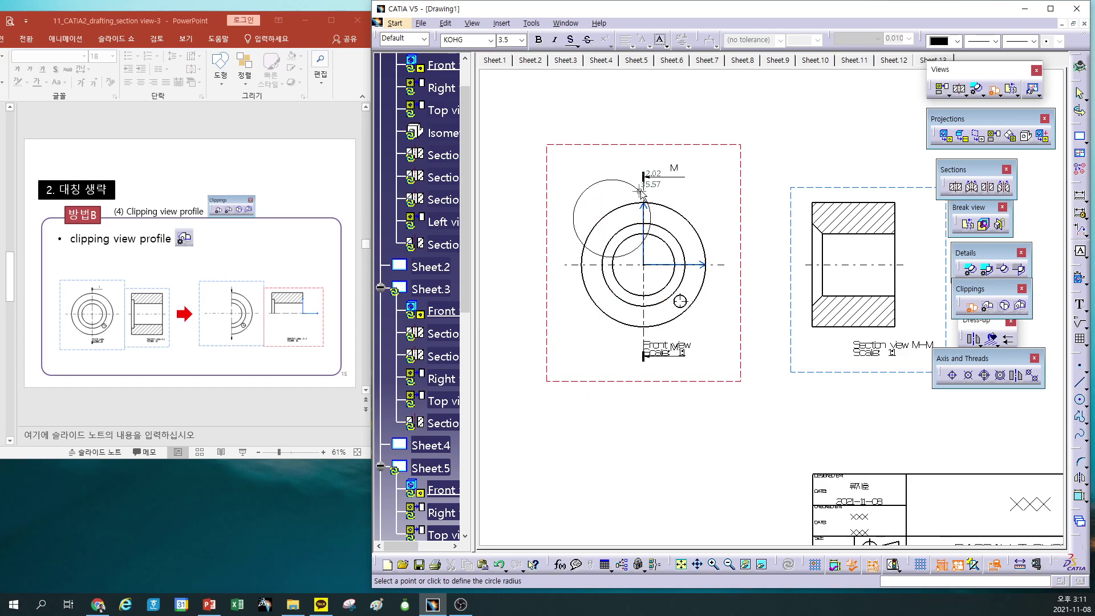
{"action": "left_click", "coordinate": [641, 193]}
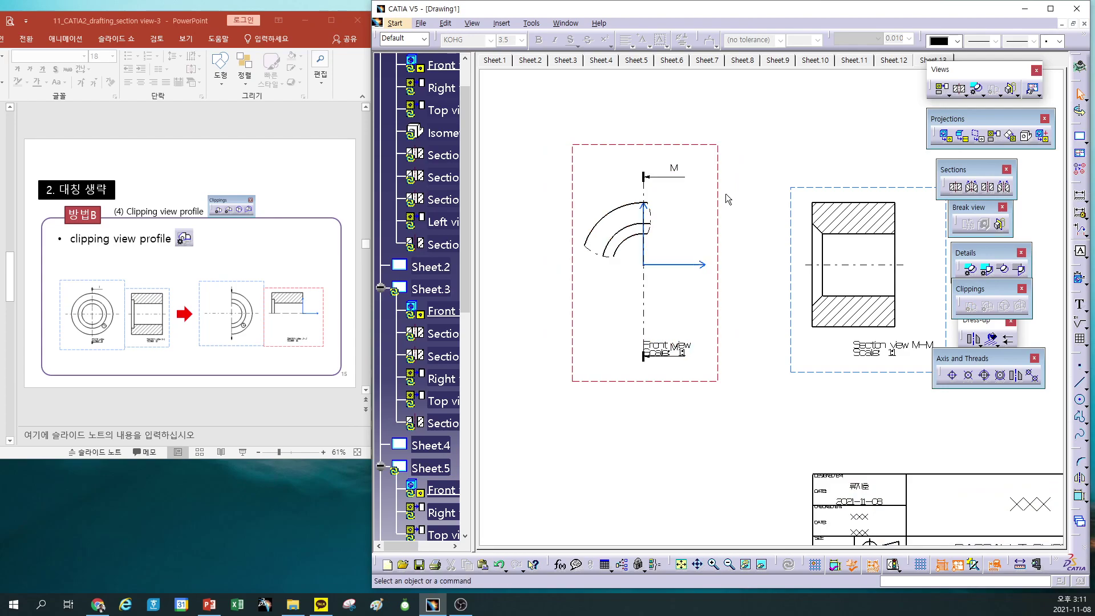
{"action": "key", "text": "ctrl+z"}
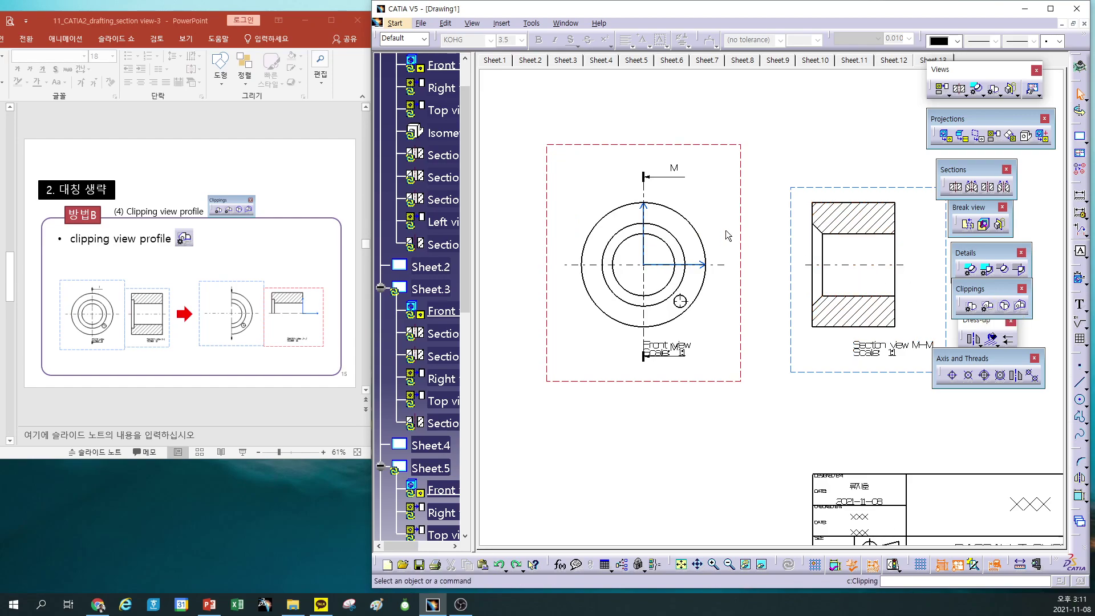
Try a Clipping View Profile on the front view with an irregular closed six-sided outline around the upper-left part, and undo it
{"action": "left_click", "coordinate": [987, 306]}
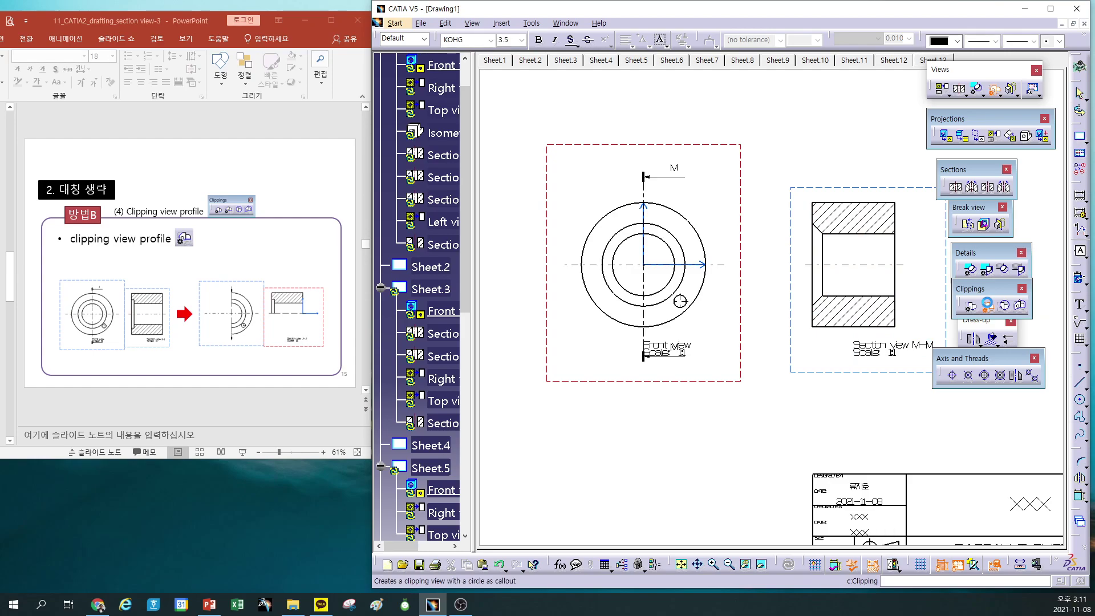
{"action": "left_click", "coordinate": [580, 202]}
{"action": "left_click", "coordinate": [557, 237]}
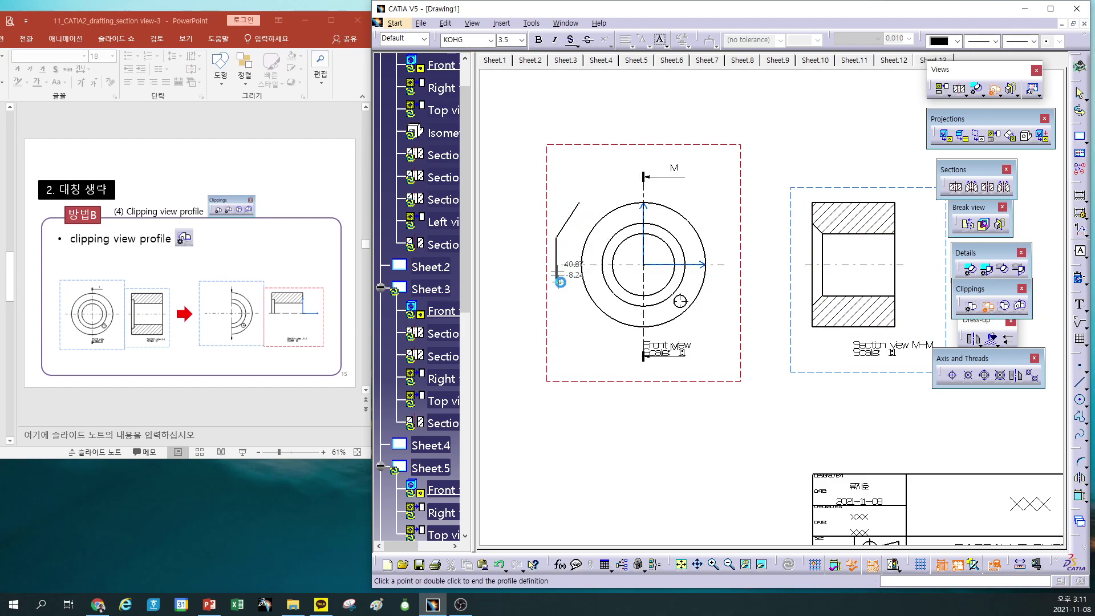
{"action": "left_click", "coordinate": [556, 281]}
{"action": "left_click", "coordinate": [623, 281]}
{"action": "left_click", "coordinate": [667, 223]}
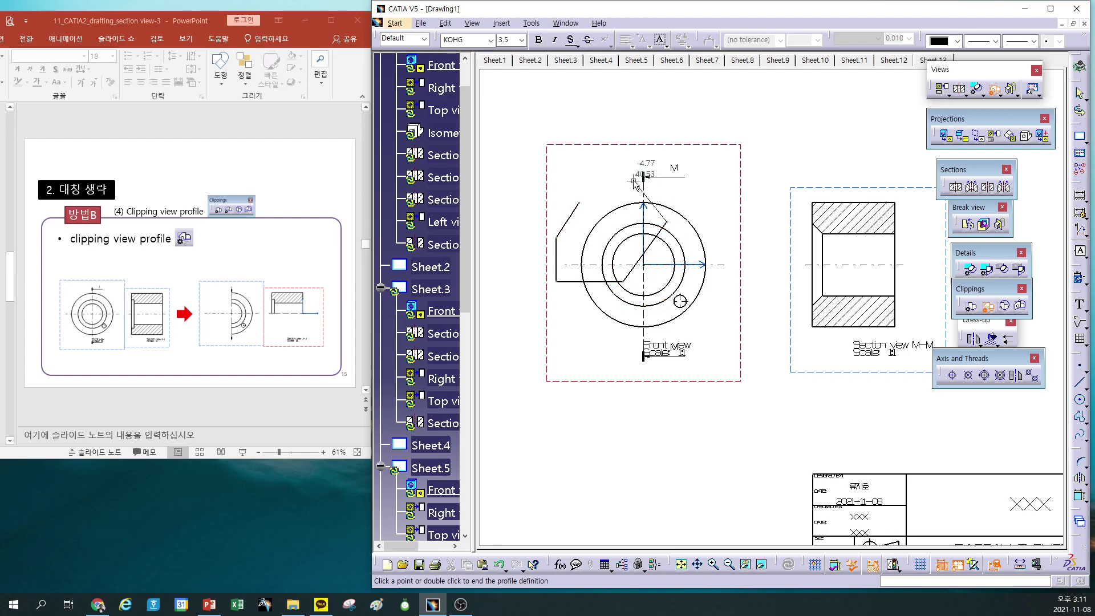
{"action": "left_click", "coordinate": [621, 175]}
{"action": "left_click", "coordinate": [580, 202]}
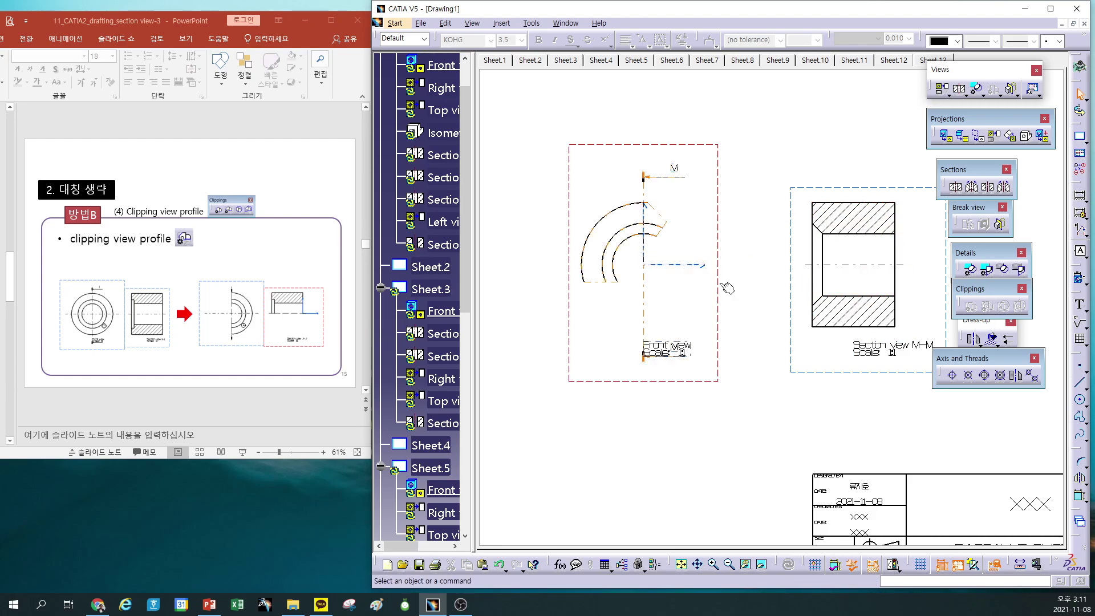
{"action": "key", "text": "ctrl+z"}
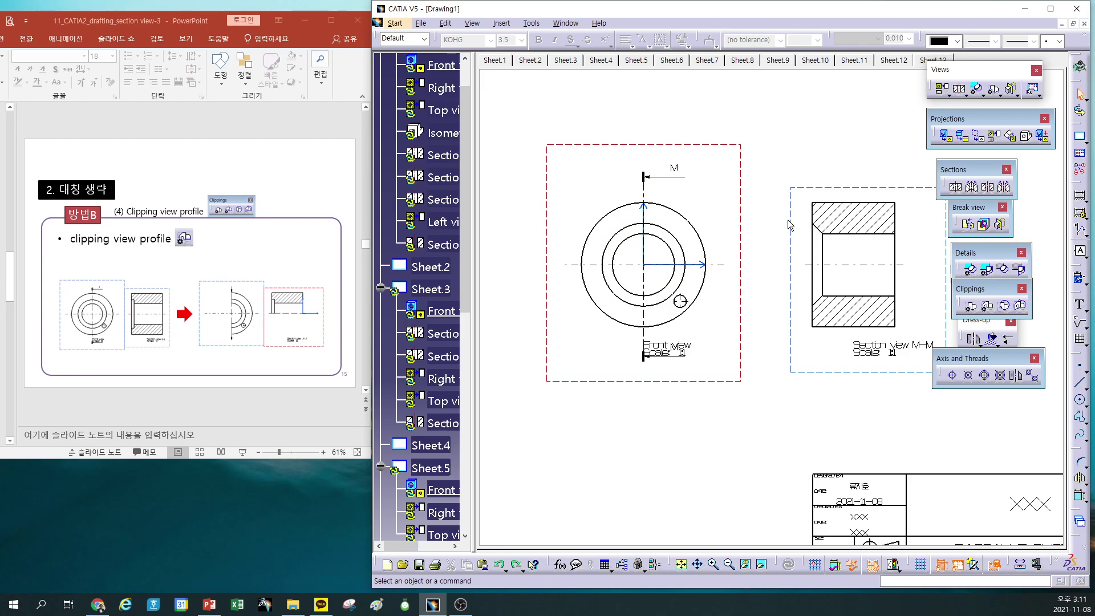
Try a circular Quick Clipping View around the front view's upper-left quarter, and undo it
{"action": "left_click", "coordinate": [1005, 306]}
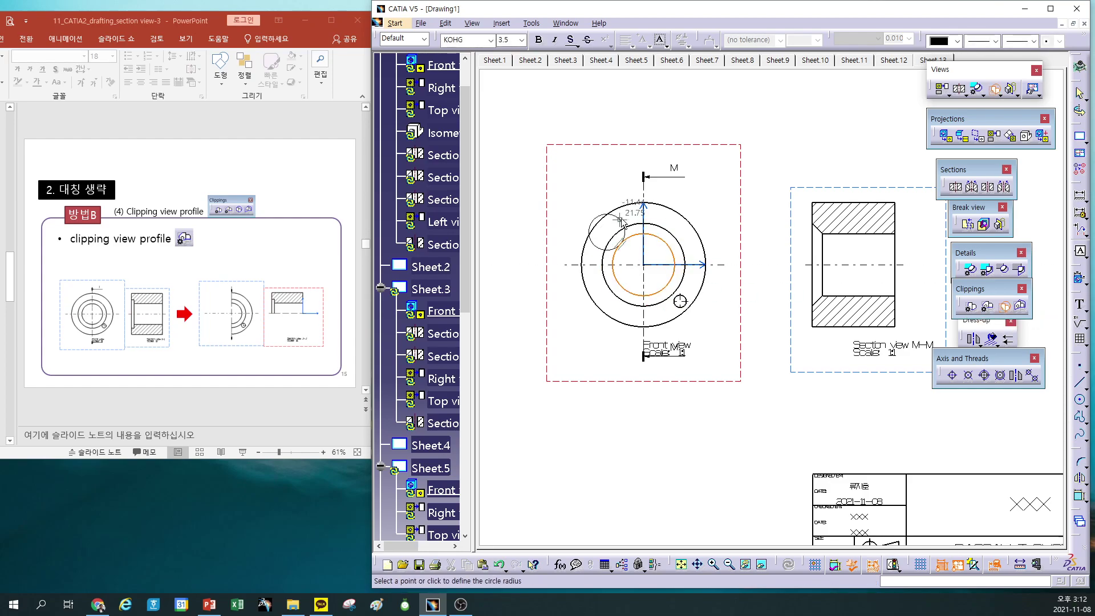
{"action": "left_click", "coordinate": [606, 232]}
{"action": "left_click", "coordinate": [637, 198]}
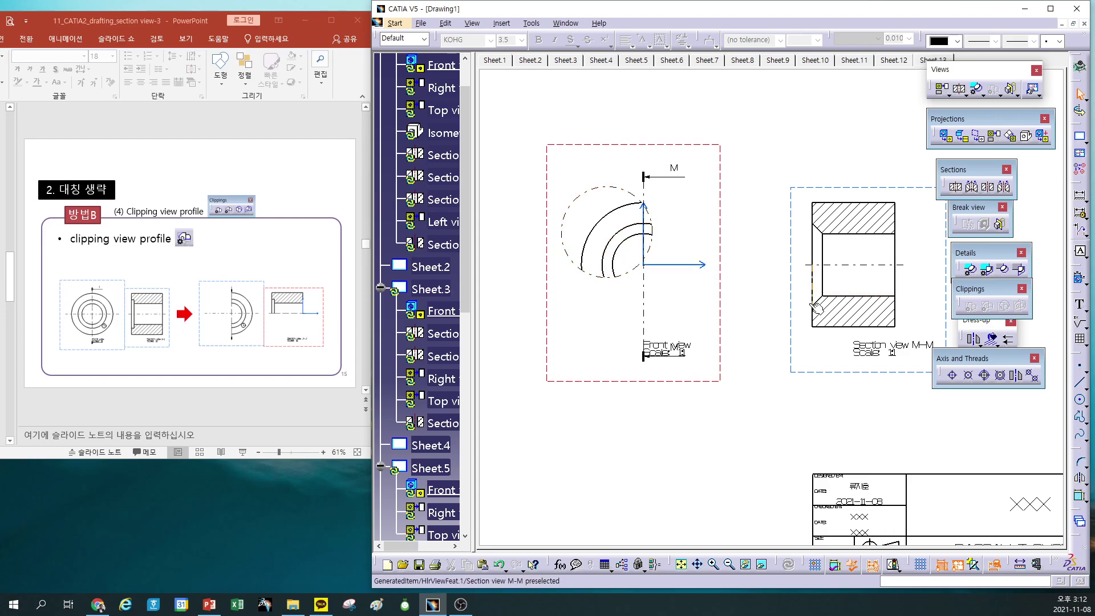
{"action": "key", "text": "ctrl+z"}
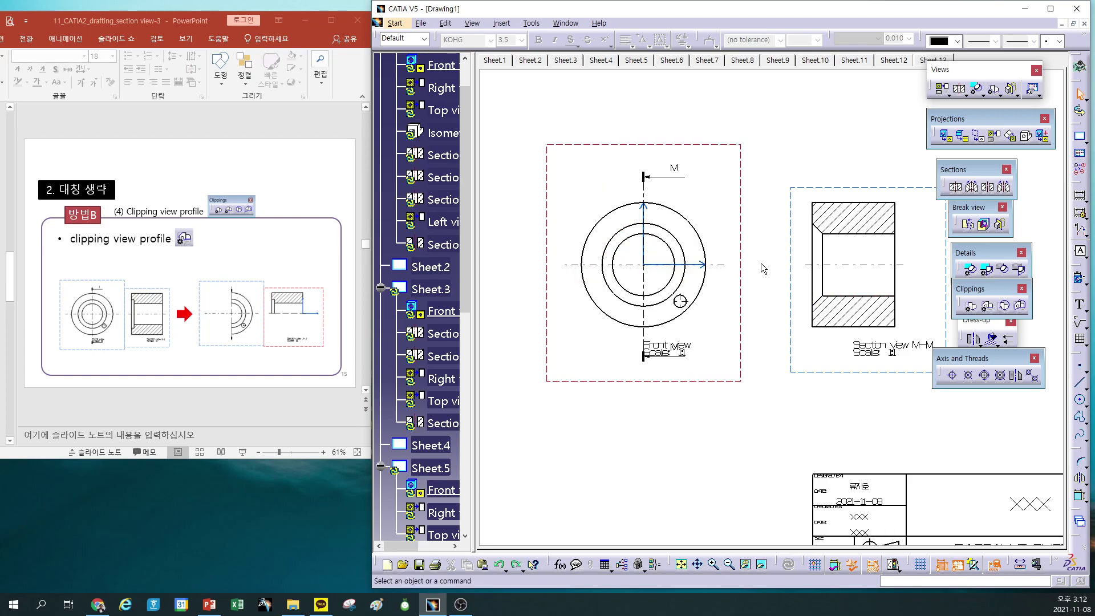
Clip the front view to its right half with a rectangular clipping profile about 38 mm wide, starting on the vertical center line
{"action": "left_click", "coordinate": [988, 307]}
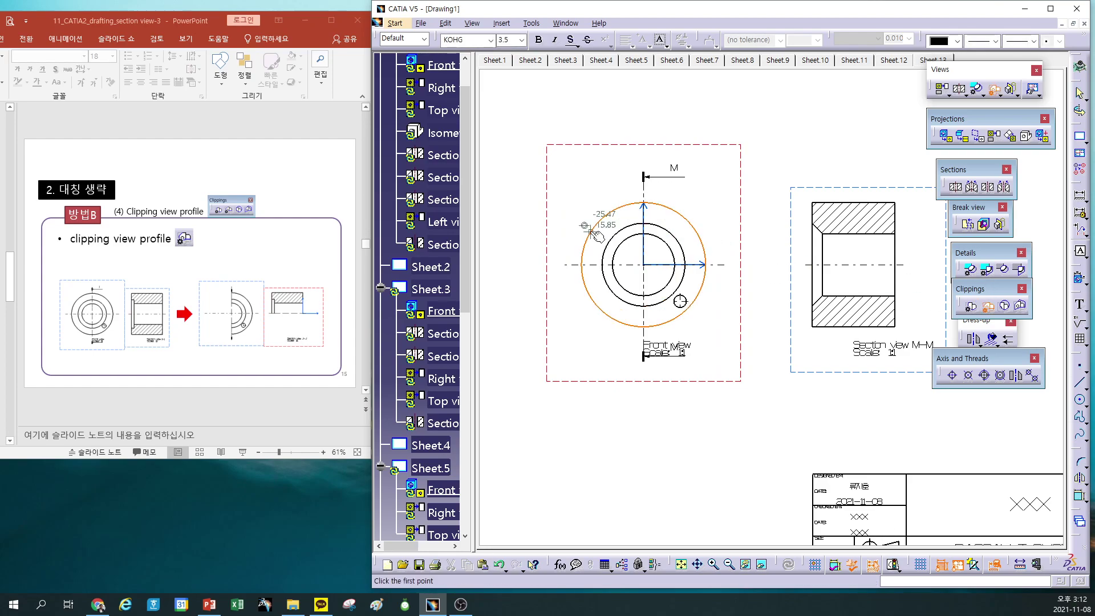
{"action": "left_click", "coordinate": [644, 166]}
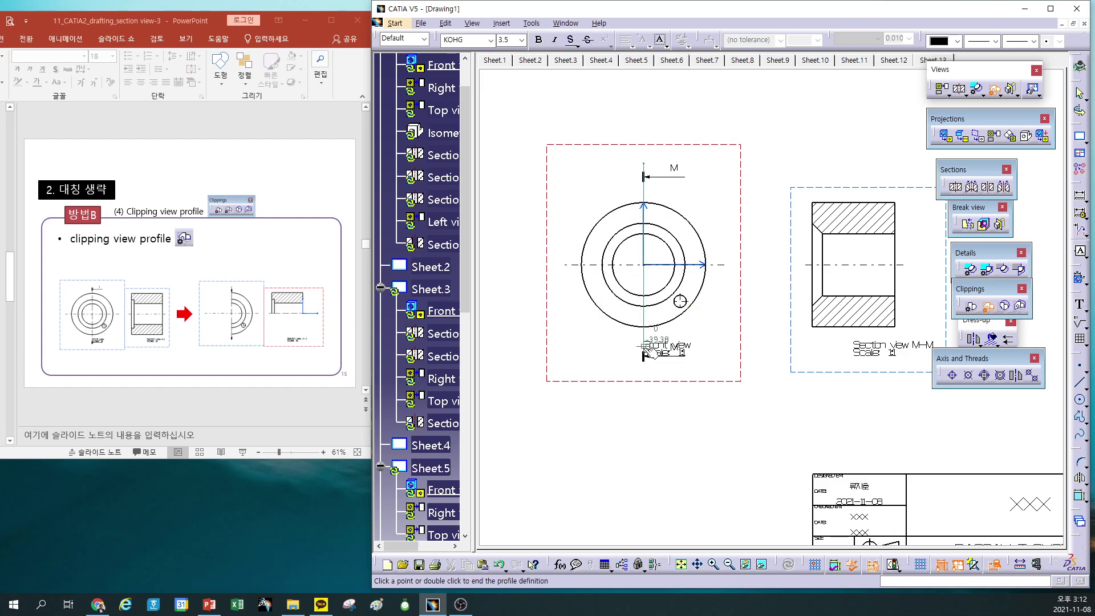
{"action": "left_click", "coordinate": [643, 372]}
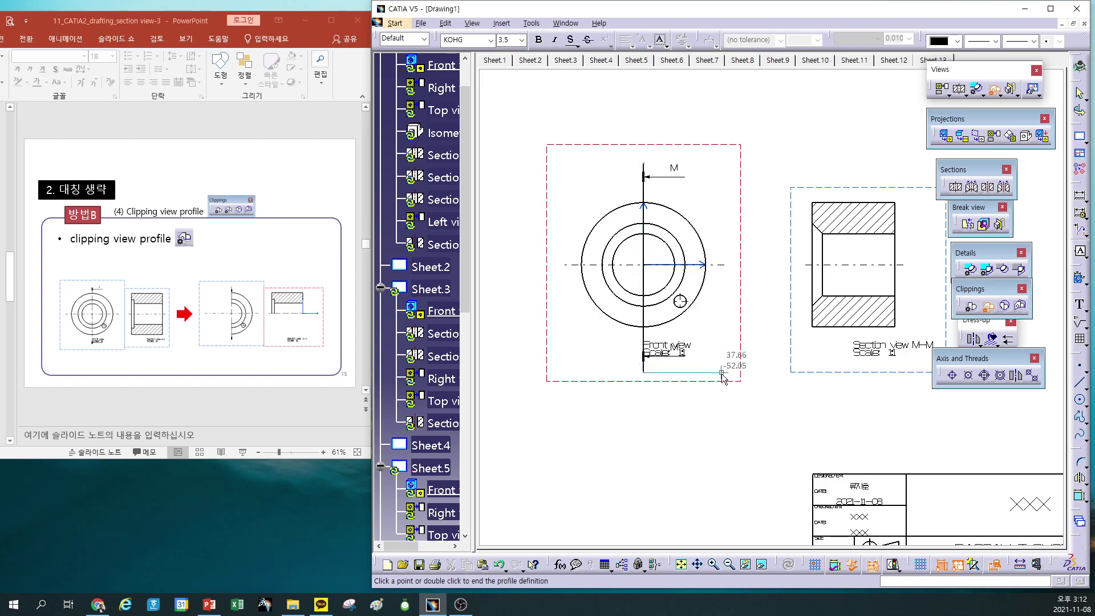
{"action": "left_click", "coordinate": [723, 372]}
{"action": "left_click", "coordinate": [724, 169]}
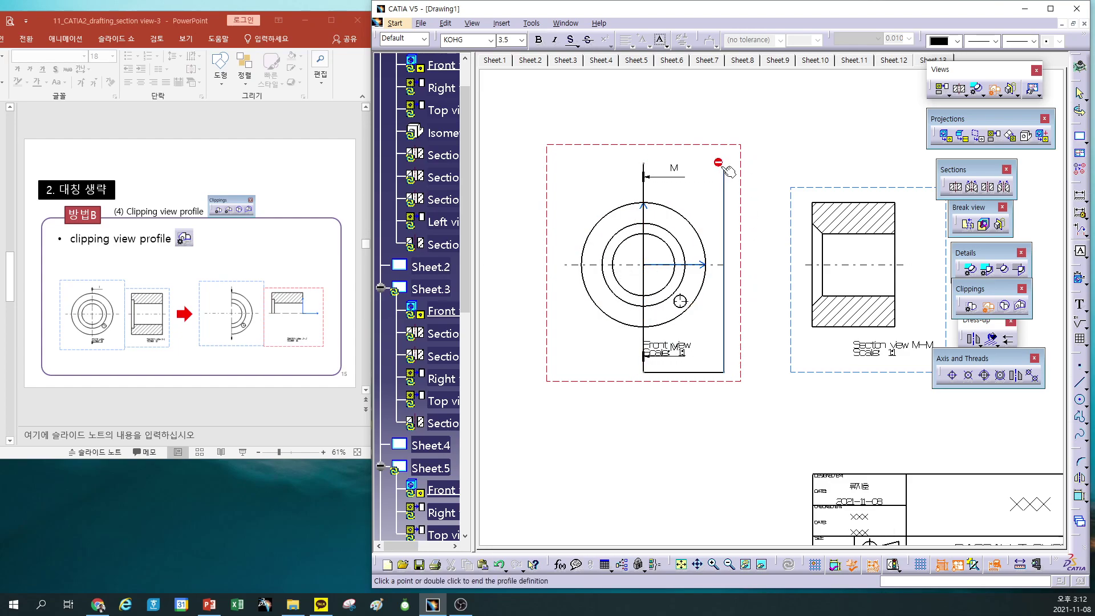
{"action": "left_click", "coordinate": [643, 166]}
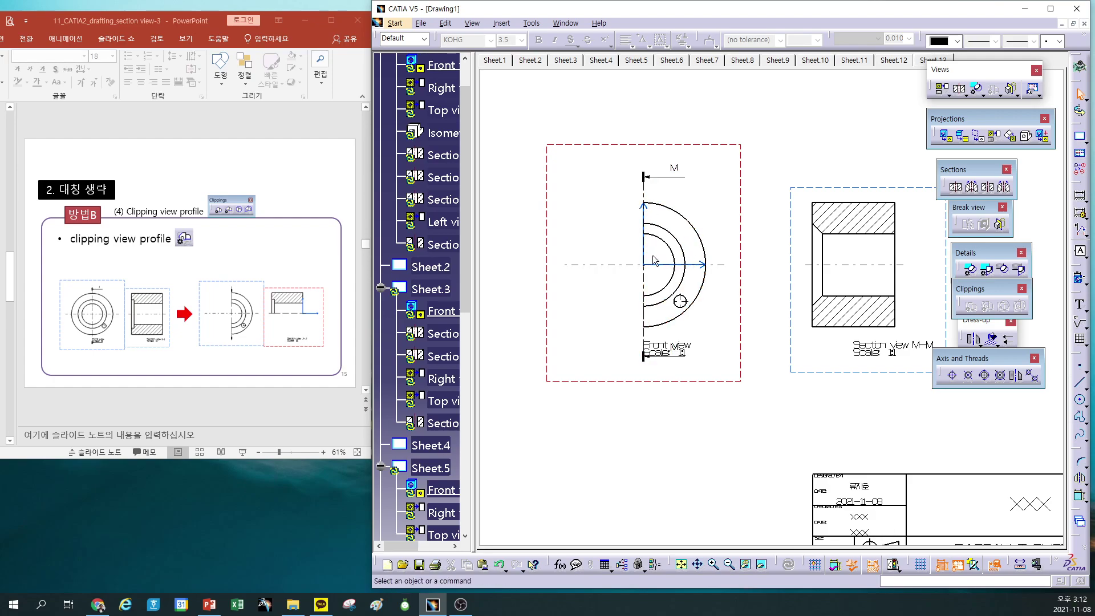
Delete the M-M section callout, including its arrows and cutting line, from the clipped front view
{"action": "left_click", "coordinate": [672, 182]}
{"action": "key", "text": "Delete"}
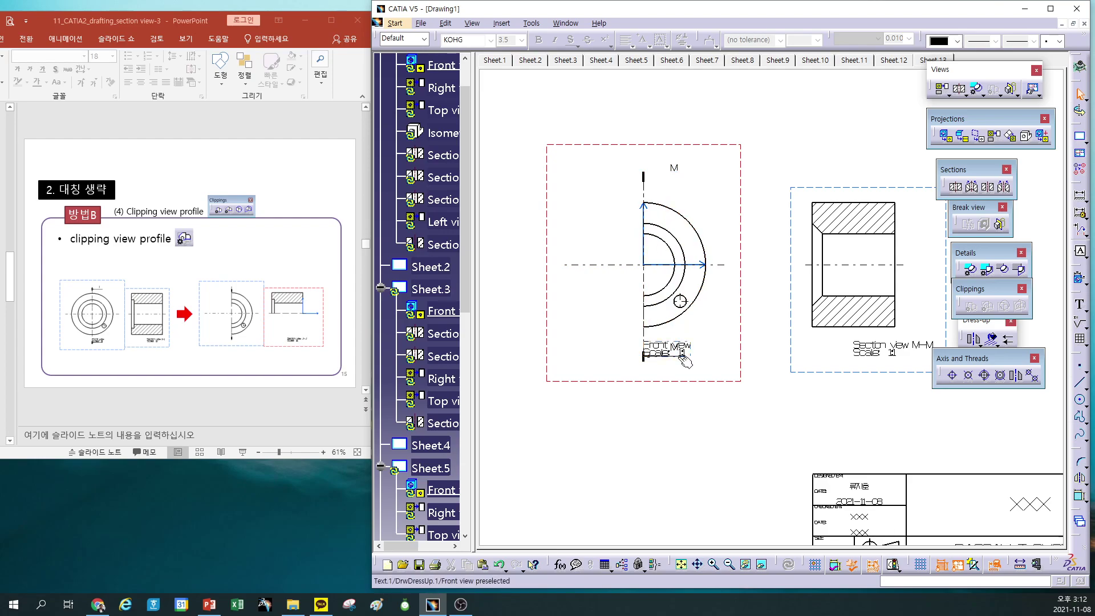
{"action": "left_click", "coordinate": [650, 192]}
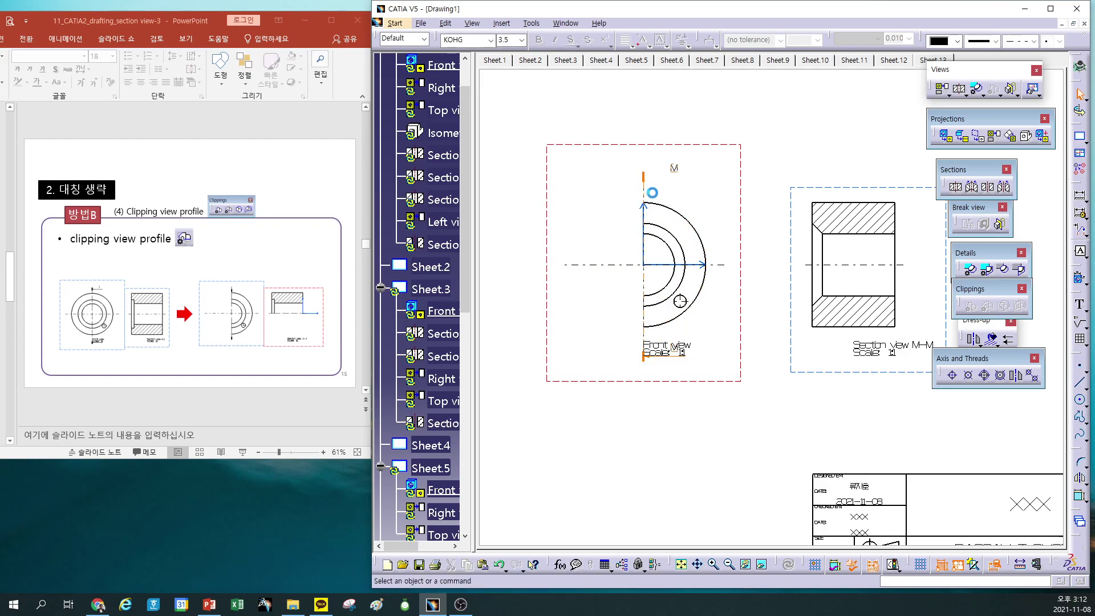
{"action": "key", "text": "Delete"}
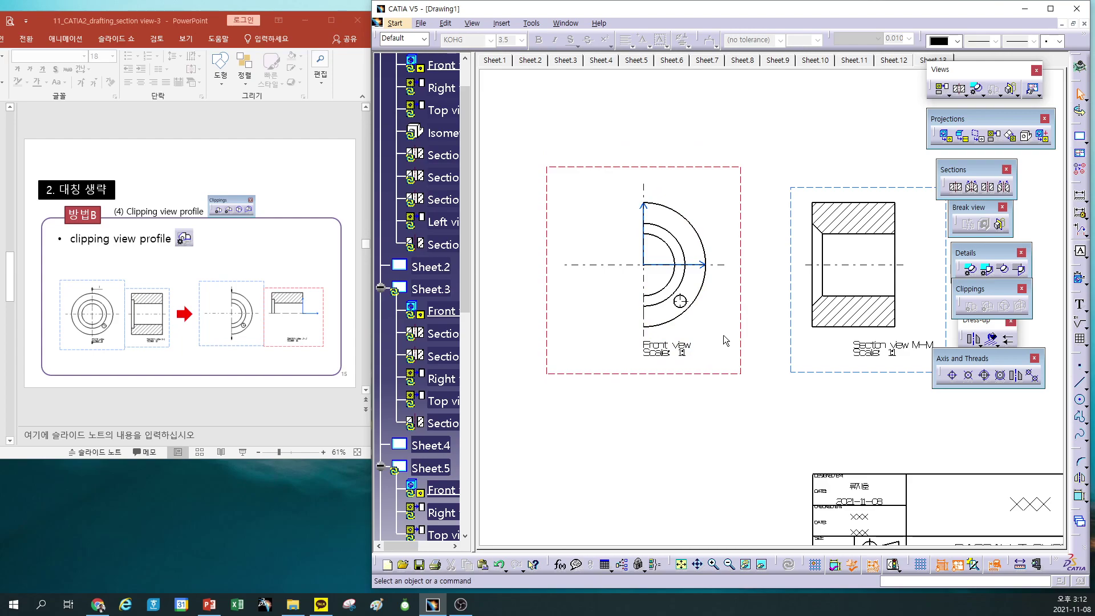
Activate section view M-M and clip it to its upper half with a four-sided clipping profile based on the horizontal center line
{"action": "middle_click_drag", "start_coordinate": [746, 330], "coordinate": [602, 348]}
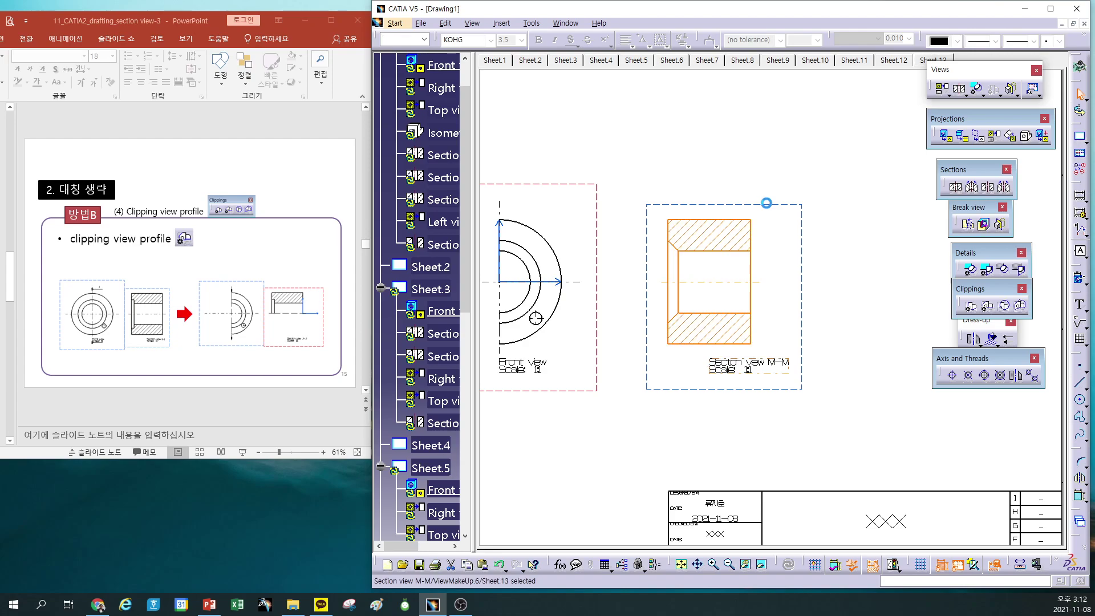
{"action": "double_click", "coordinate": [768, 203]}
{"action": "left_click", "coordinate": [833, 329]}
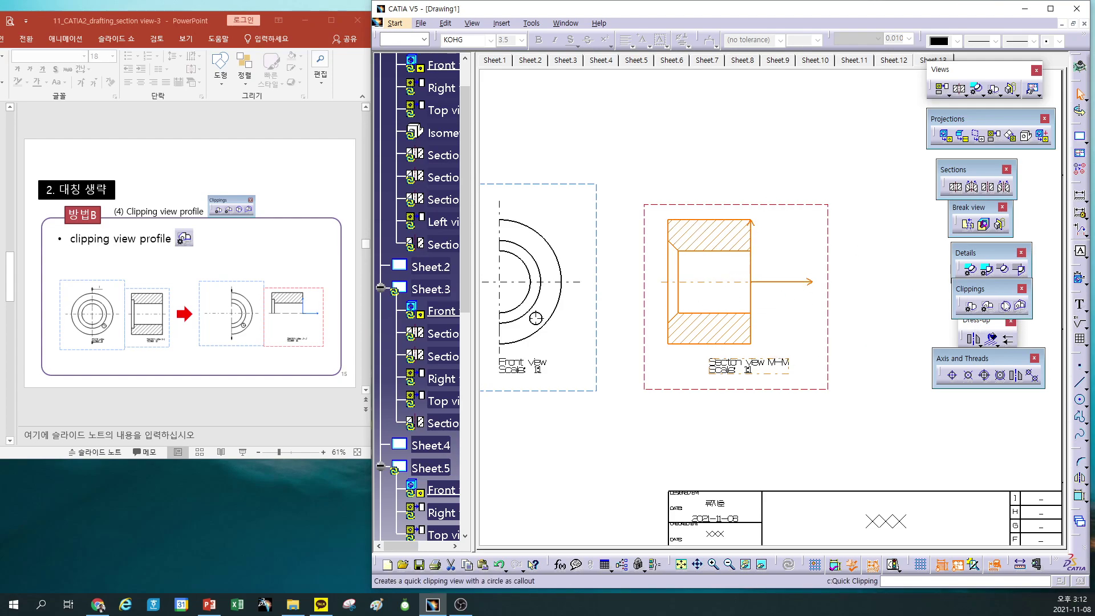
{"action": "left_click", "coordinate": [987, 306]}
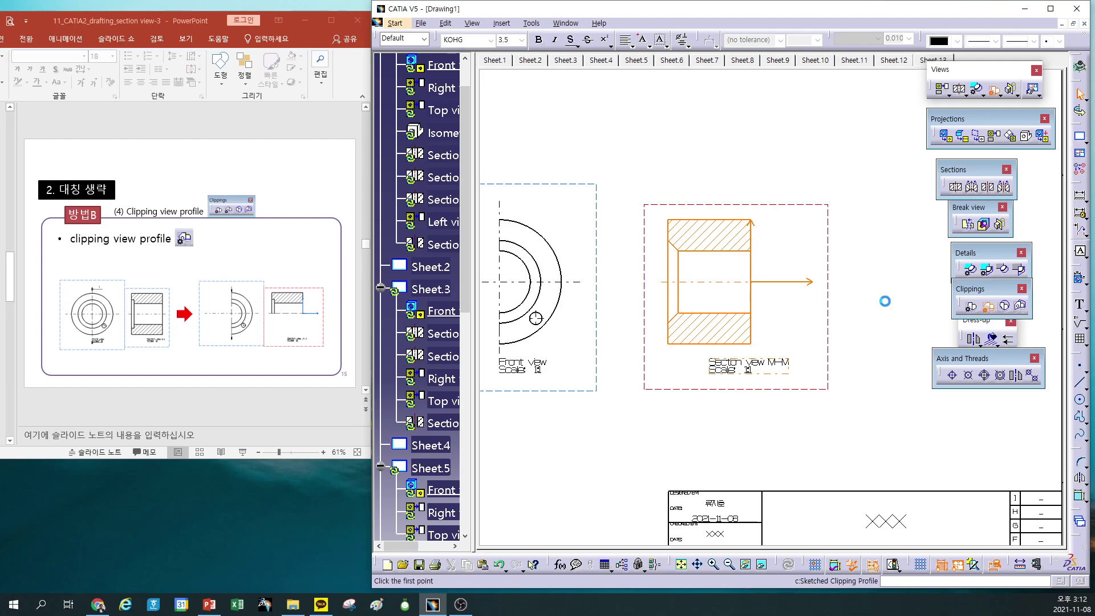
{"action": "left_click", "coordinate": [653, 281]}
{"action": "left_click", "coordinate": [782, 282]}
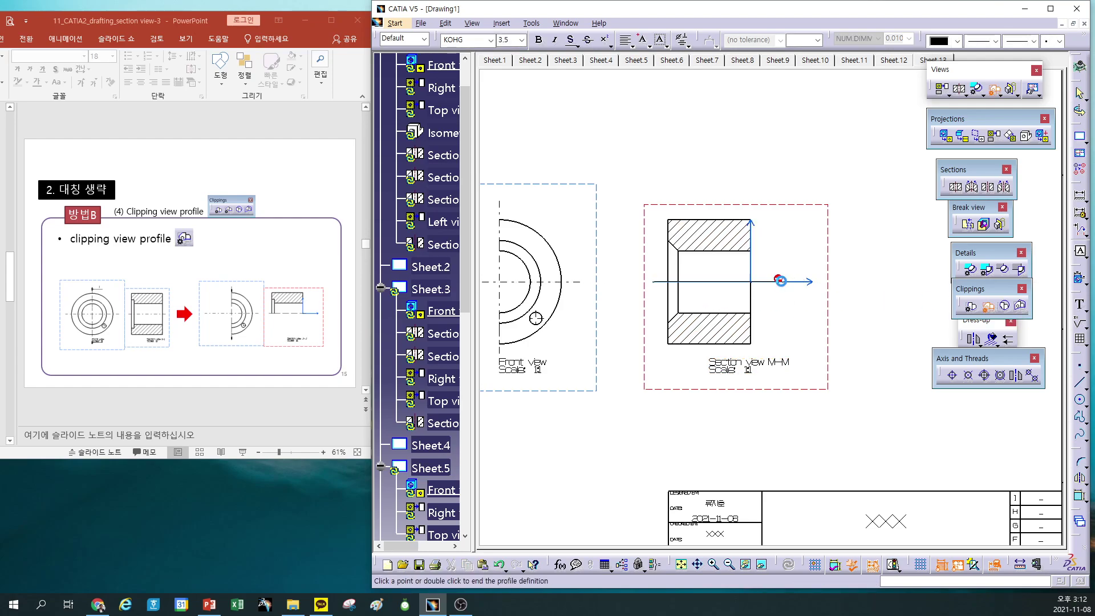
{"action": "left_click", "coordinate": [780, 189]}
{"action": "left_click", "coordinate": [648, 189]}
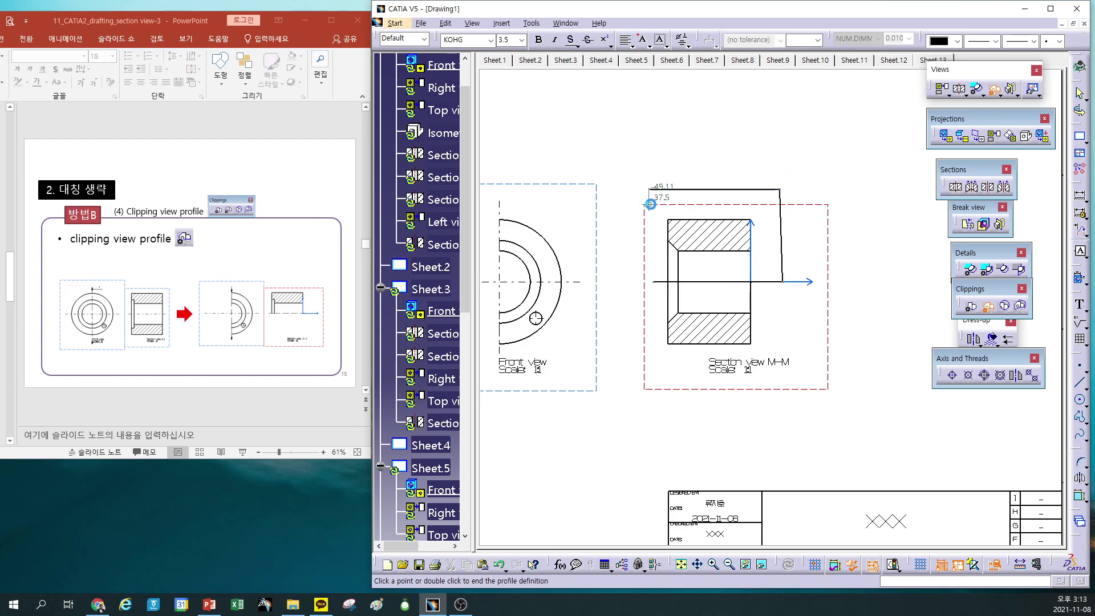
{"action": "left_click", "coordinate": [653, 281]}
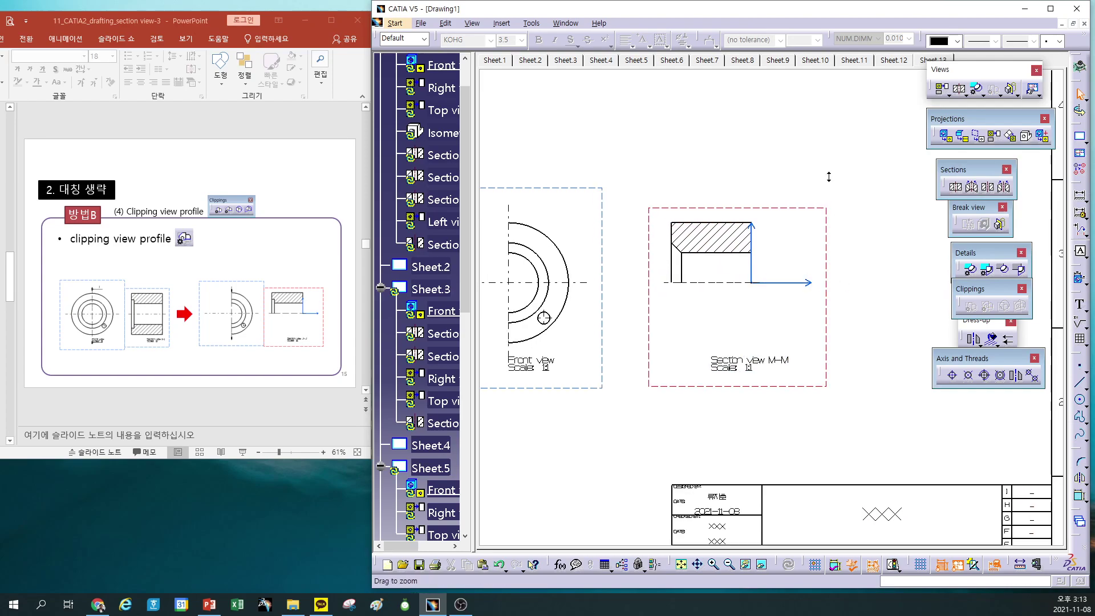
Remove the floating Dress-up toolbar and move the Clippings toolbar slightly lower
{"action": "middle_click_drag", "start_coordinate": [829, 174], "coordinate": [826, 238]}
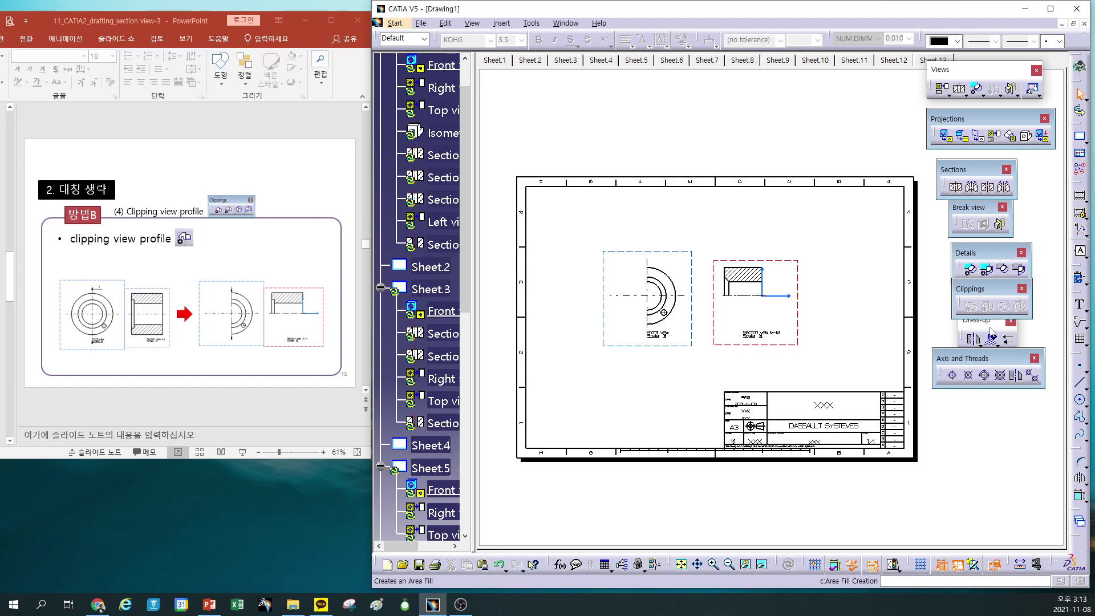
{"action": "left_click_drag", "start_coordinate": [996, 334], "coordinate": [997, 337]}
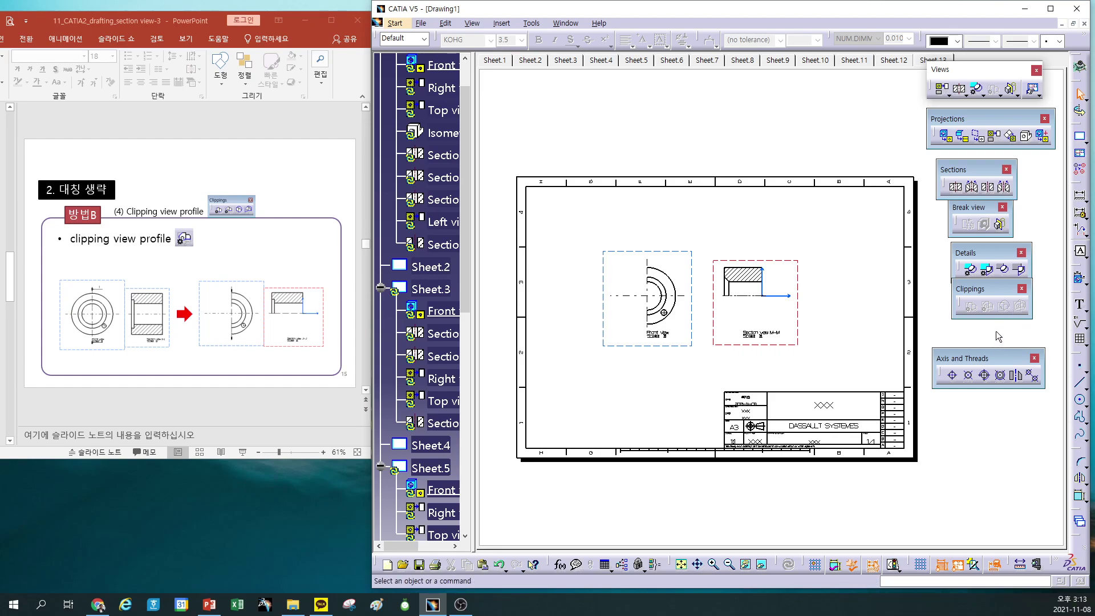
{"action": "left_click_drag", "start_coordinate": [1002, 295], "coordinate": [1004, 298]}
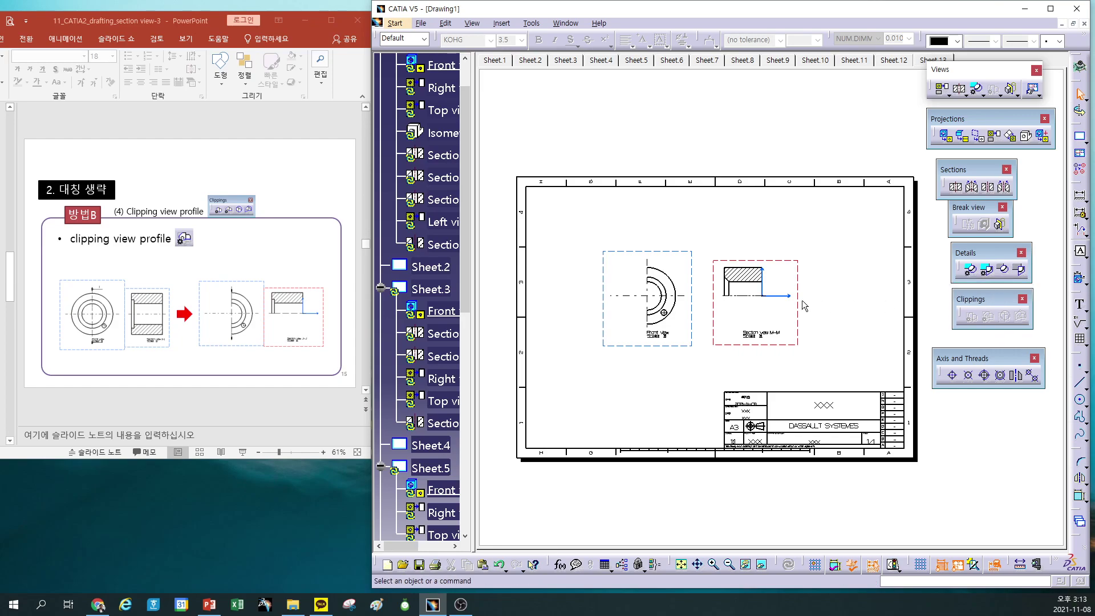
Switch to PowerPoint, advance the lecture to the Detail view slide, and return to CATIA
{"action": "left_click", "coordinate": [294, 198]}
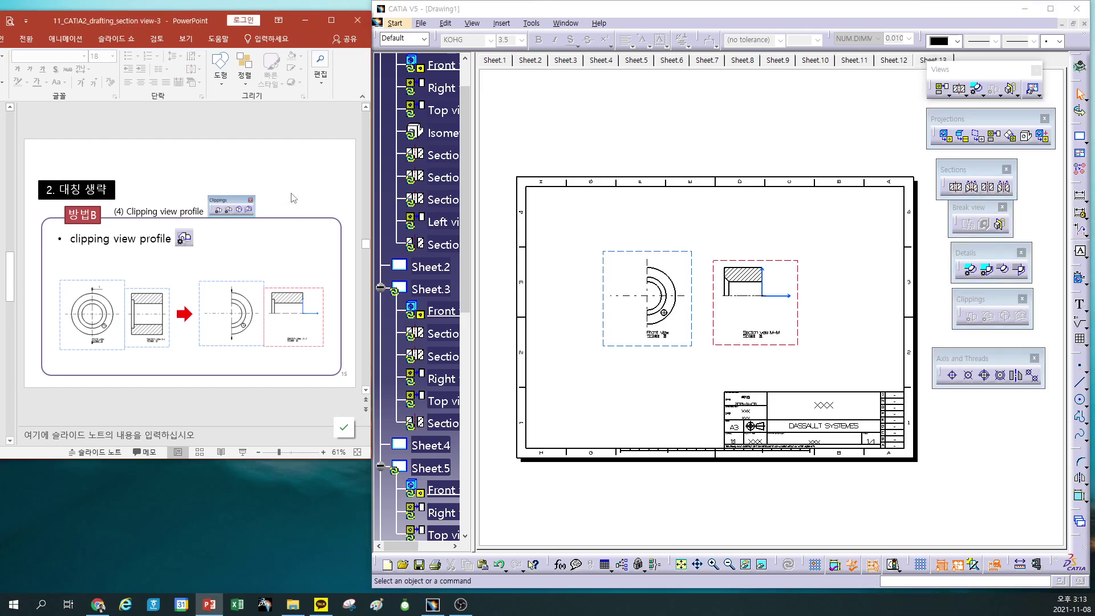
{"action": "scroll", "coordinate": [293, 198], "scroll_direction": "down", "scroll_amount": 1}
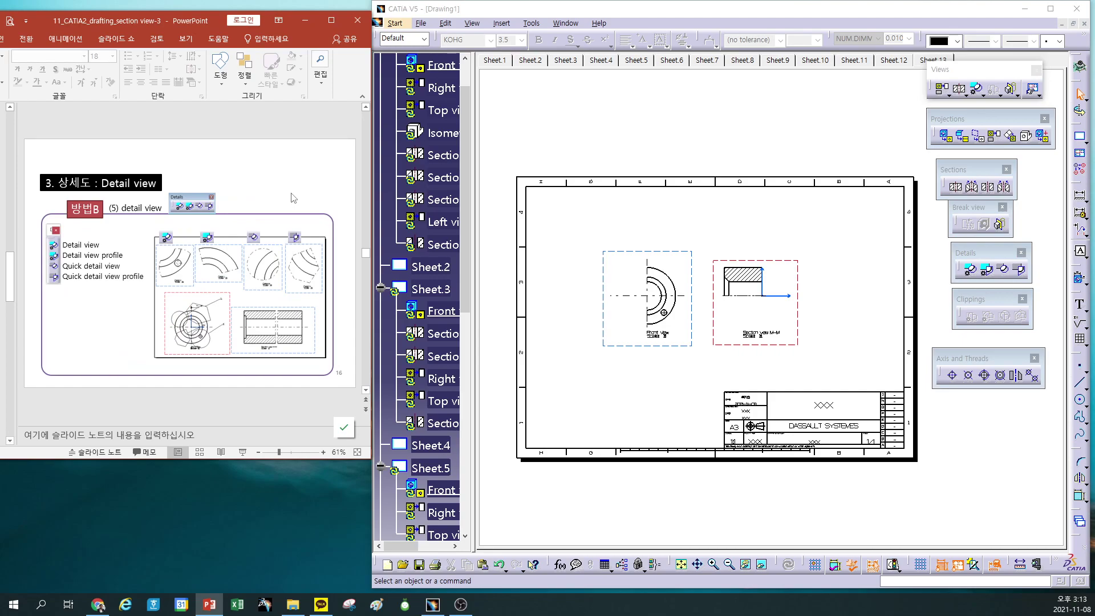
{"action": "left_click", "coordinate": [745, 218]}
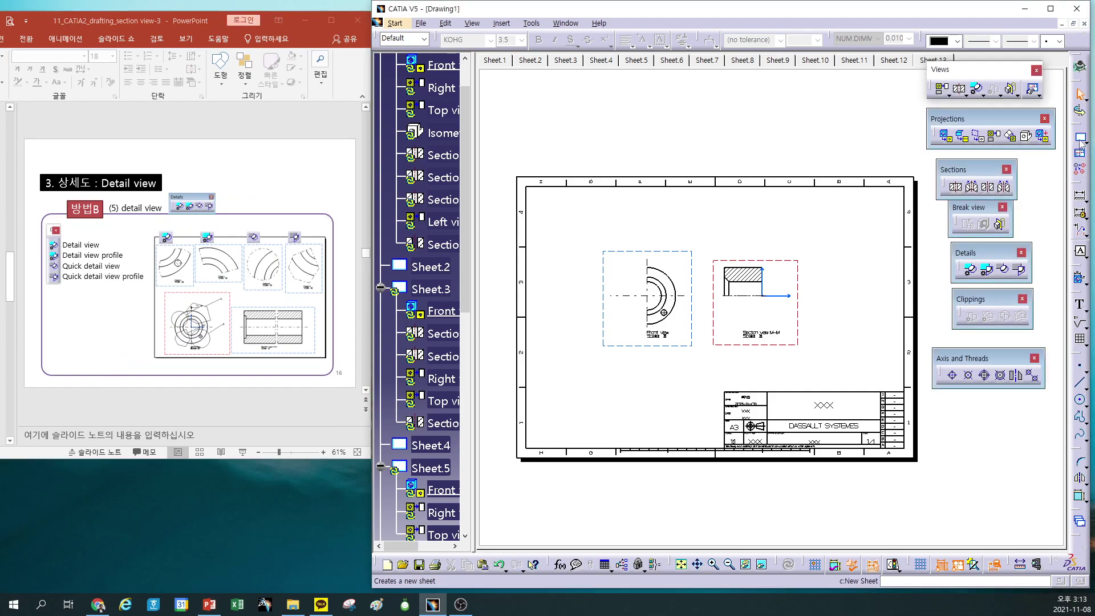
Move the Views toolbar slightly lower and add two new sheets to the drawing
{"action": "middle_click_drag", "start_coordinate": [773, 118], "coordinate": [741, 117]}
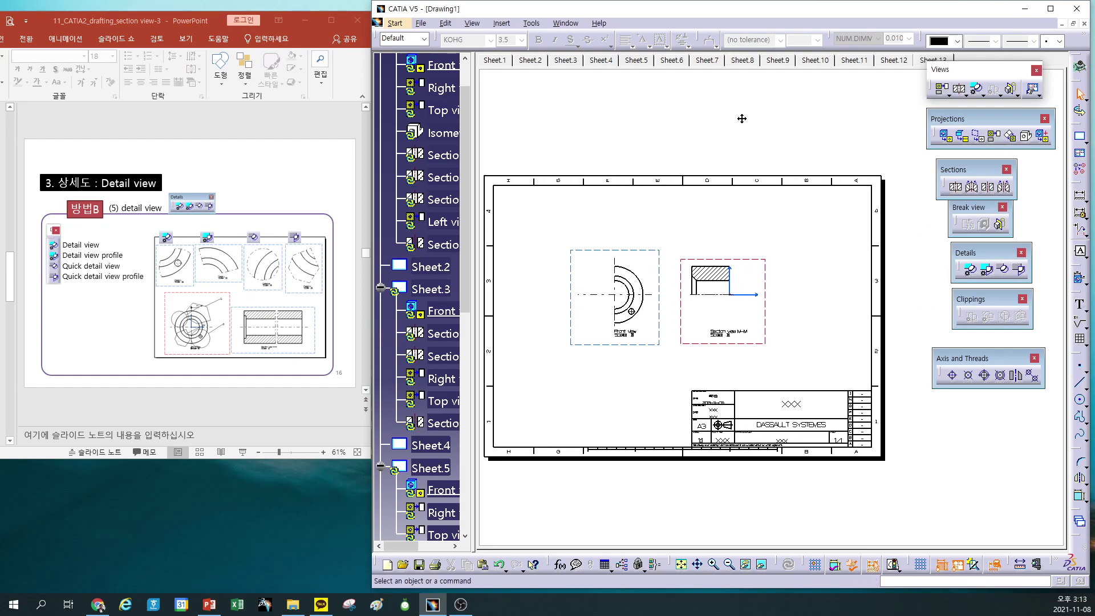
{"action": "left_click_drag", "start_coordinate": [958, 69], "coordinate": [960, 79]}
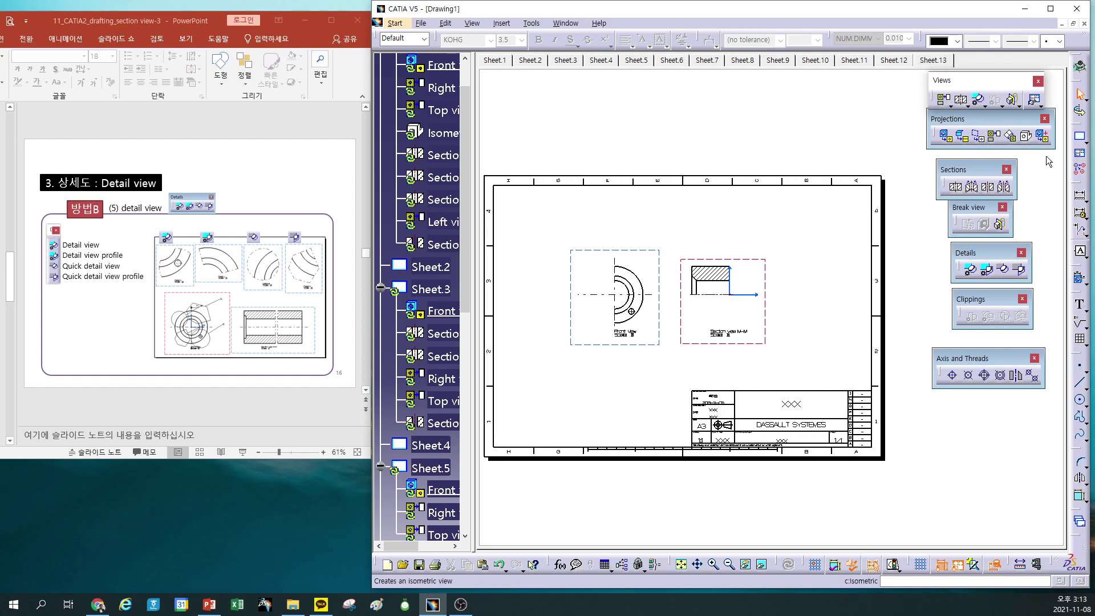
{"action": "left_click", "coordinate": [1079, 137]}
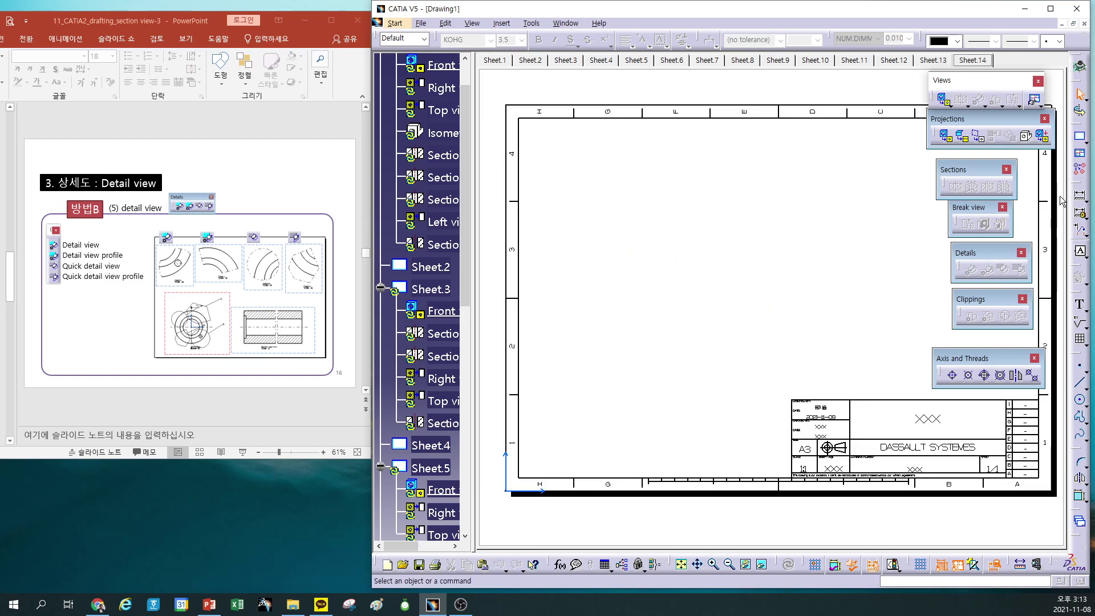
{"action": "left_click", "coordinate": [1080, 136]}
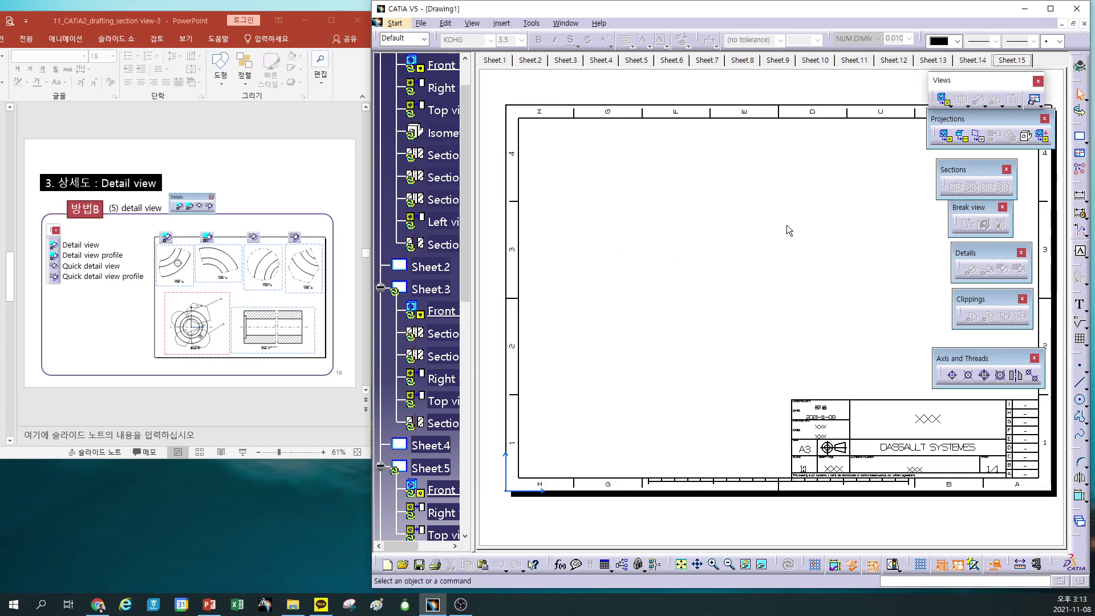
Create a front view from the ring-shaped end face of section view.CATPart and reposition it in the left half of the new sheet
{"action": "left_click", "coordinate": [945, 135]}
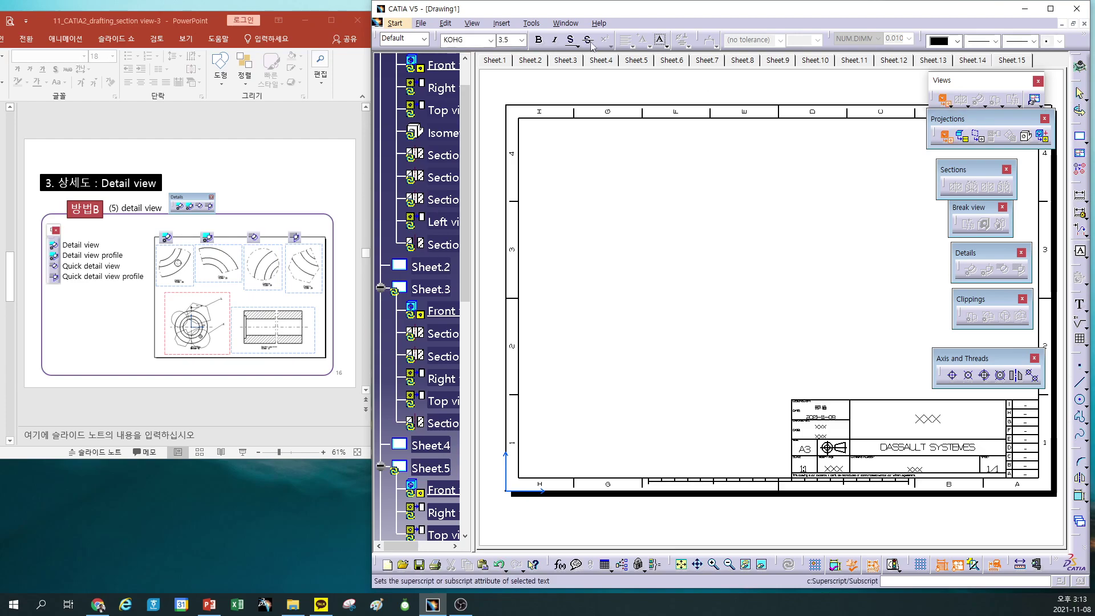
{"action": "left_click", "coordinate": [566, 23]}
{"action": "left_click", "coordinate": [576, 95]}
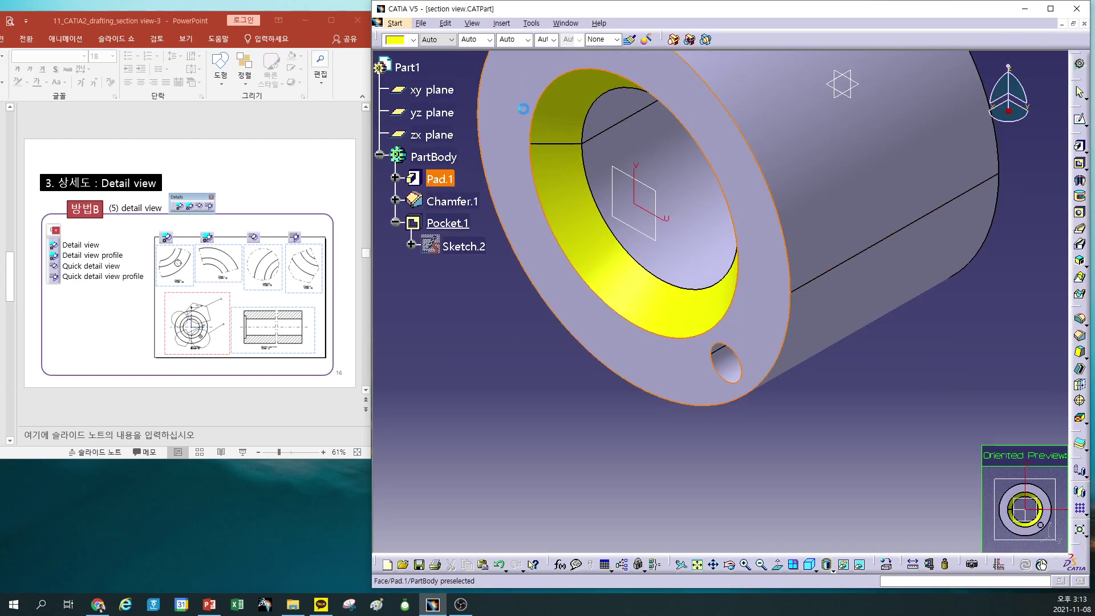
{"action": "left_click", "coordinate": [523, 108]}
{"action": "left_click", "coordinate": [888, 376]}
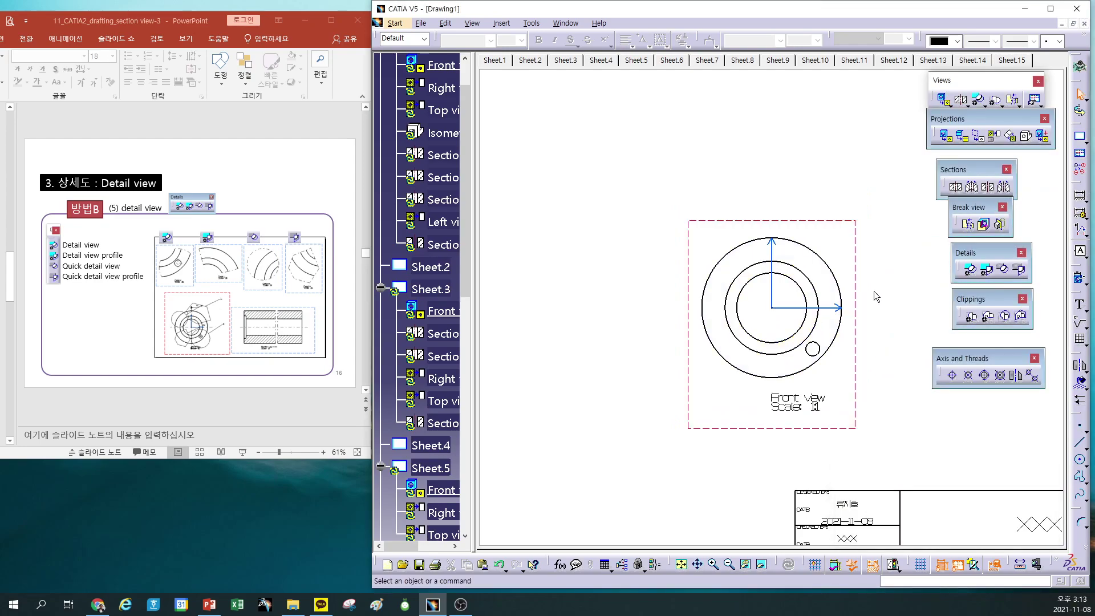
{"action": "left_click_drag", "start_coordinate": [805, 265], "coordinate": [692, 259]}
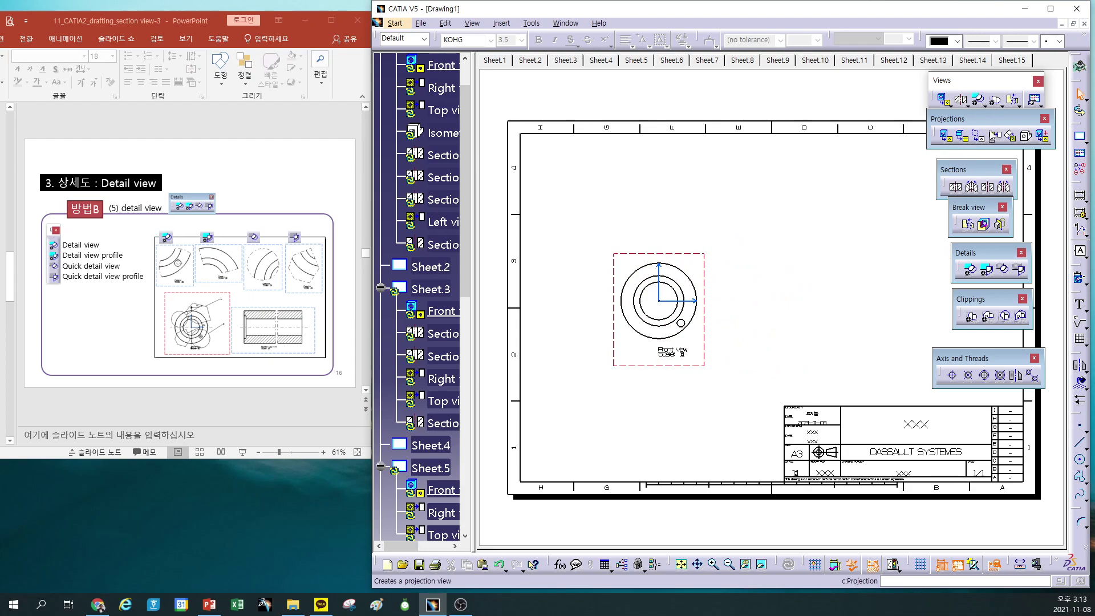
Project a right view from the front view and place it beside it on the sheet
{"action": "left_click", "coordinate": [993, 136]}
{"action": "left_click", "coordinate": [793, 307]}
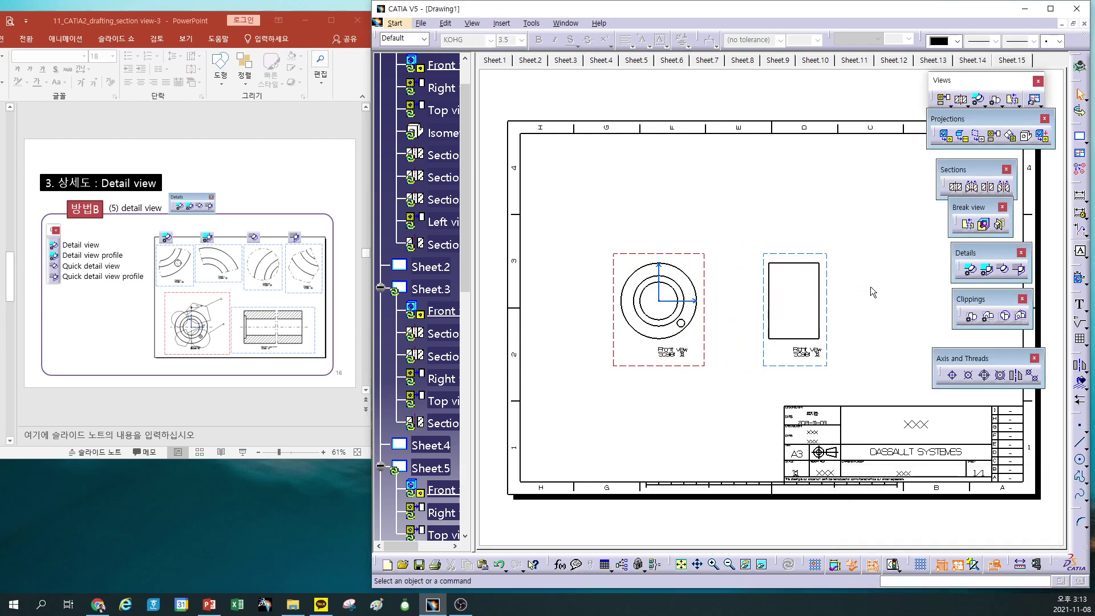
{"action": "scroll", "coordinate": [839, 289], "scroll_direction": "up", "scroll_amount": 5}
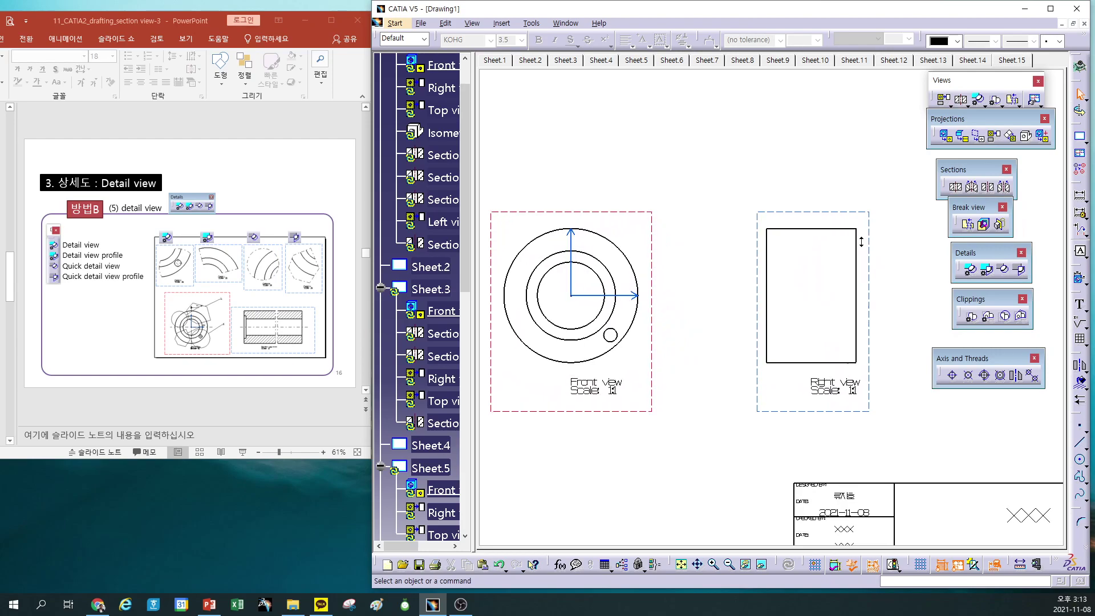
{"action": "middle_click_drag", "start_coordinate": [748, 258], "coordinate": [763, 278]}
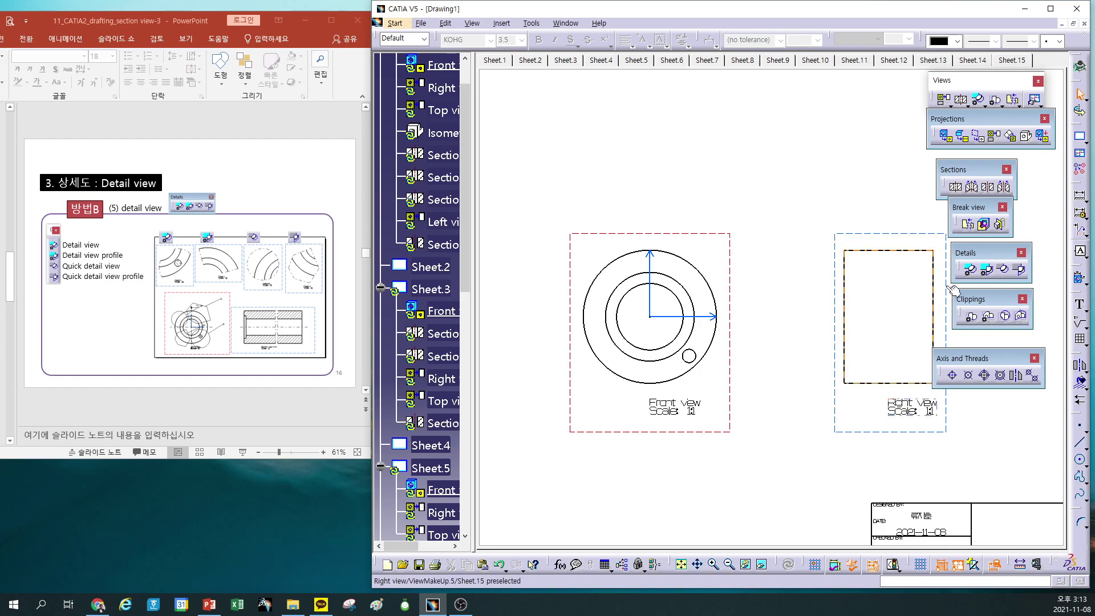
Try clipping the front view to a circle over its upper-left rim, and undo the clipping
{"action": "left_click", "coordinate": [974, 318]}
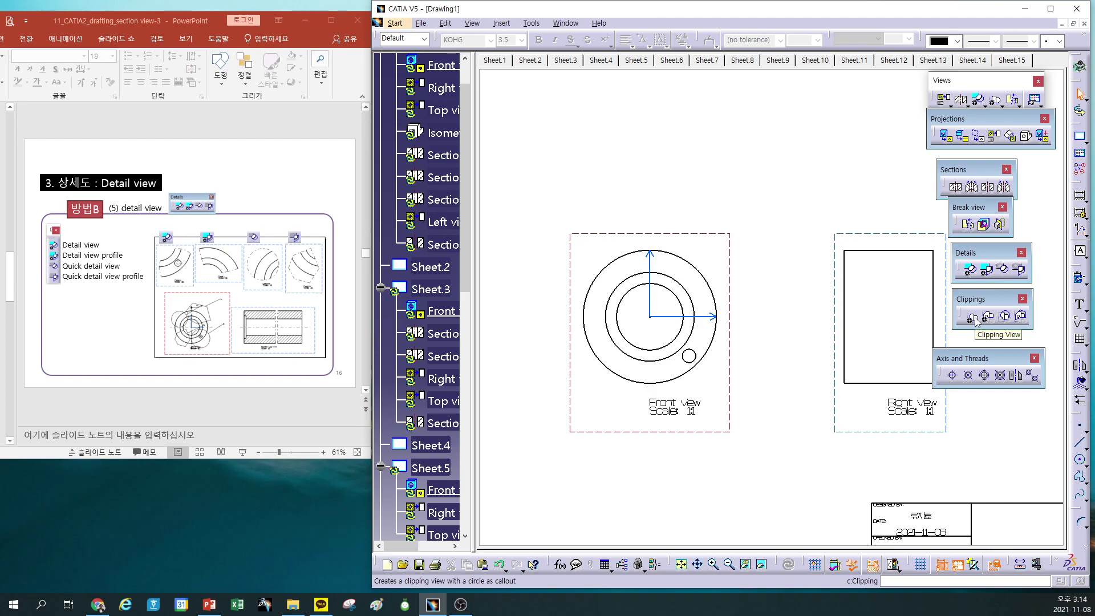
{"action": "left_click", "coordinate": [611, 279]}
{"action": "left_click", "coordinate": [632, 256]}
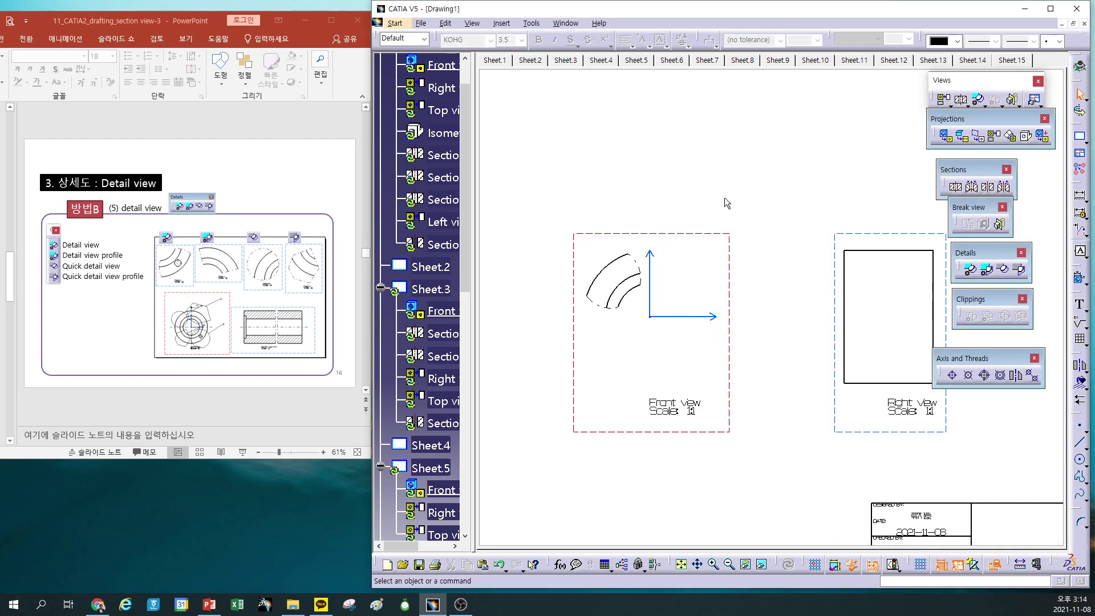
{"action": "key", "text": "ctrl+z"}
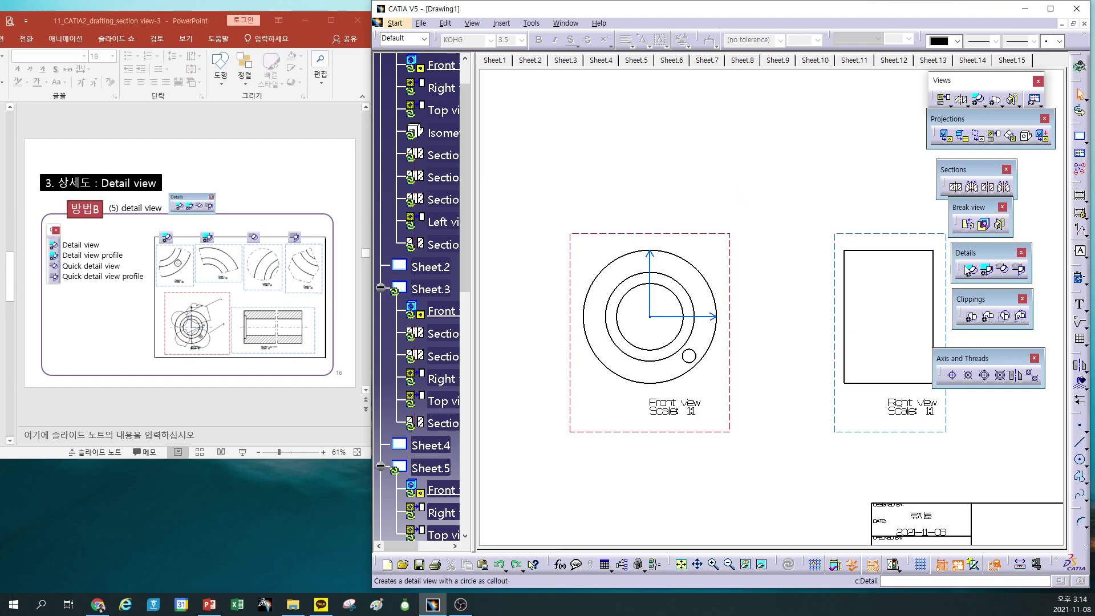
Create a 2:1 detail view from a circle over the front view's upper-left rim and position it above the front view
{"action": "left_click", "coordinate": [970, 269]}
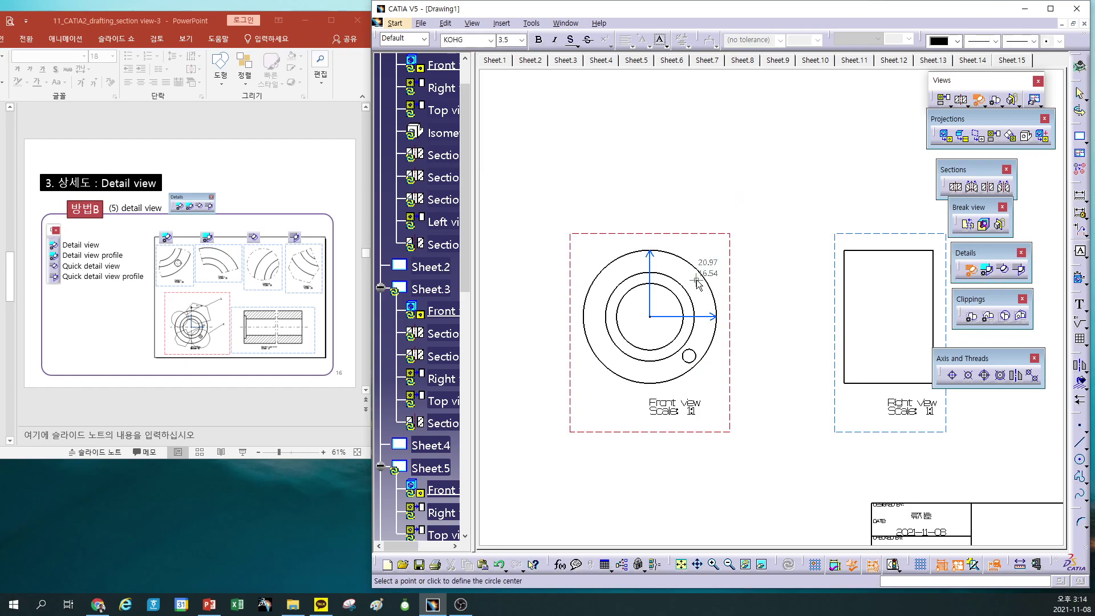
{"action": "left_click", "coordinate": [605, 284]}
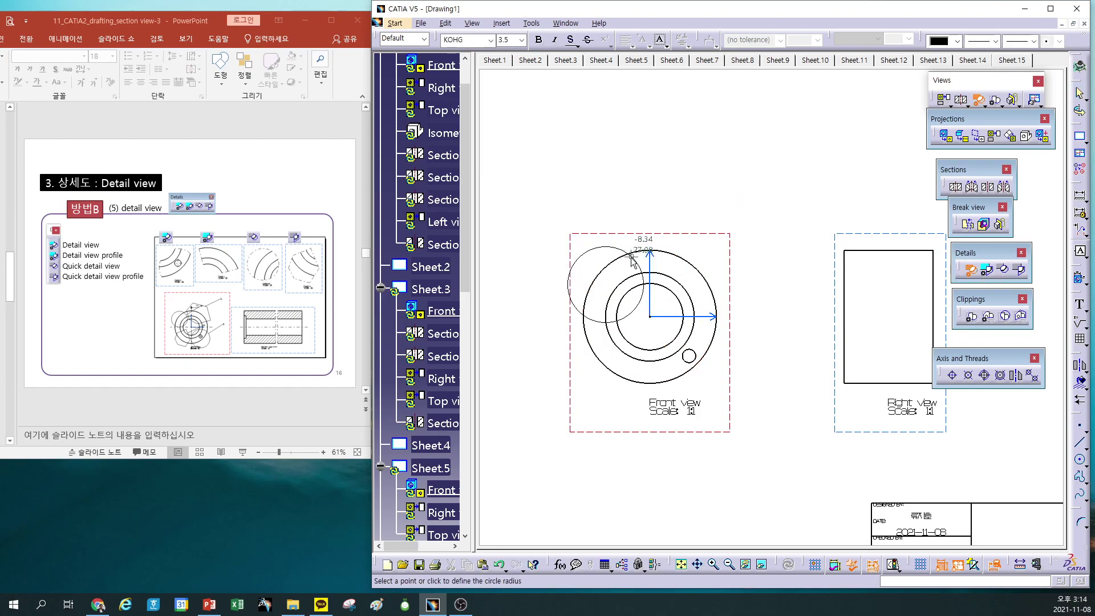
{"action": "left_click", "coordinate": [638, 264]}
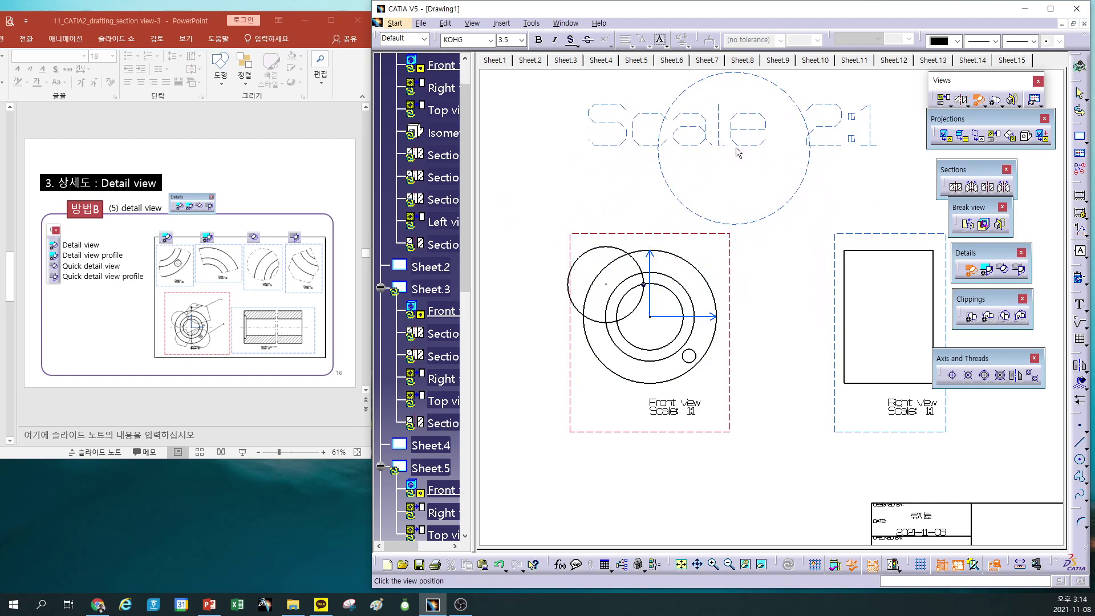
{"action": "left_click", "coordinate": [732, 160]}
{"action": "middle_click_drag", "start_coordinate": [790, 327], "coordinate": [784, 429]}
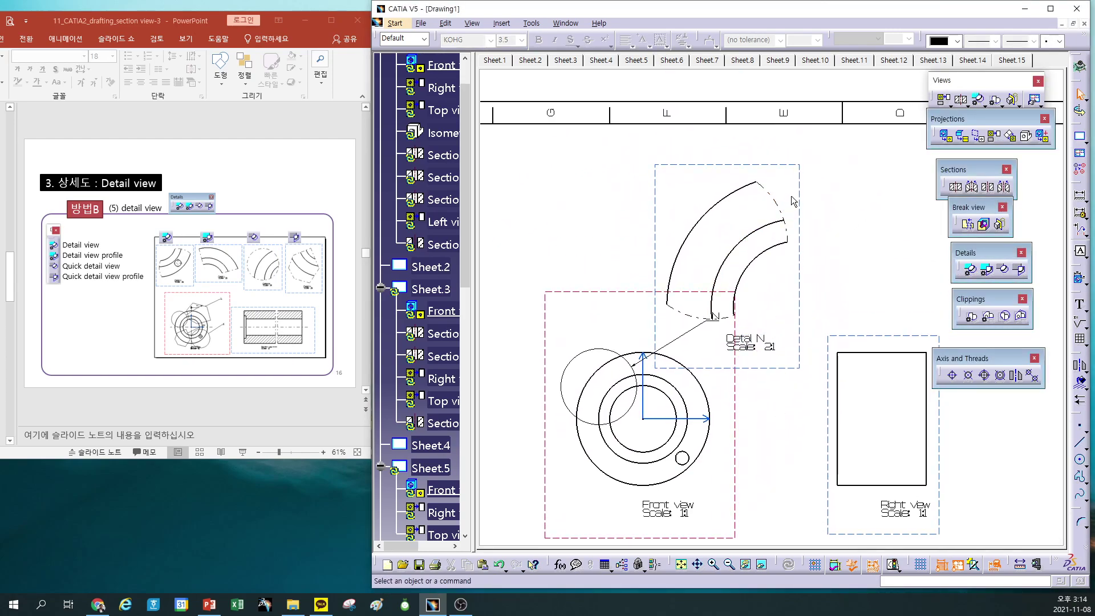
{"action": "left_click_drag", "start_coordinate": [797, 202], "coordinate": [787, 160]}
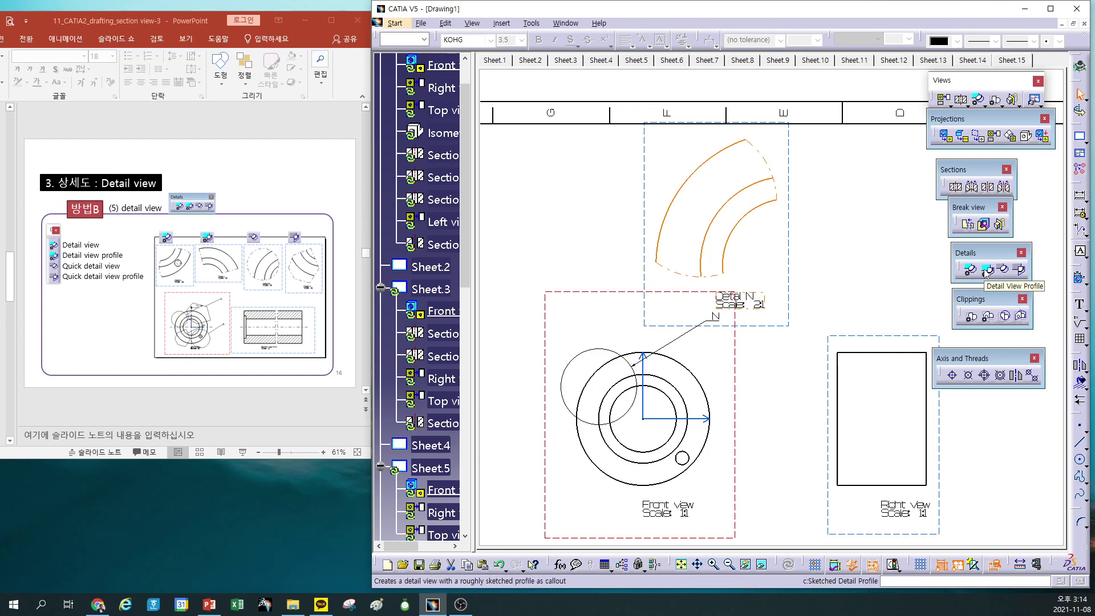
Create a 2:1 Detail View Profile from a five-sided outline around the front view's right portion and place it above the right view
{"action": "left_click", "coordinate": [986, 273]}
{"action": "left_click", "coordinate": [697, 358]}
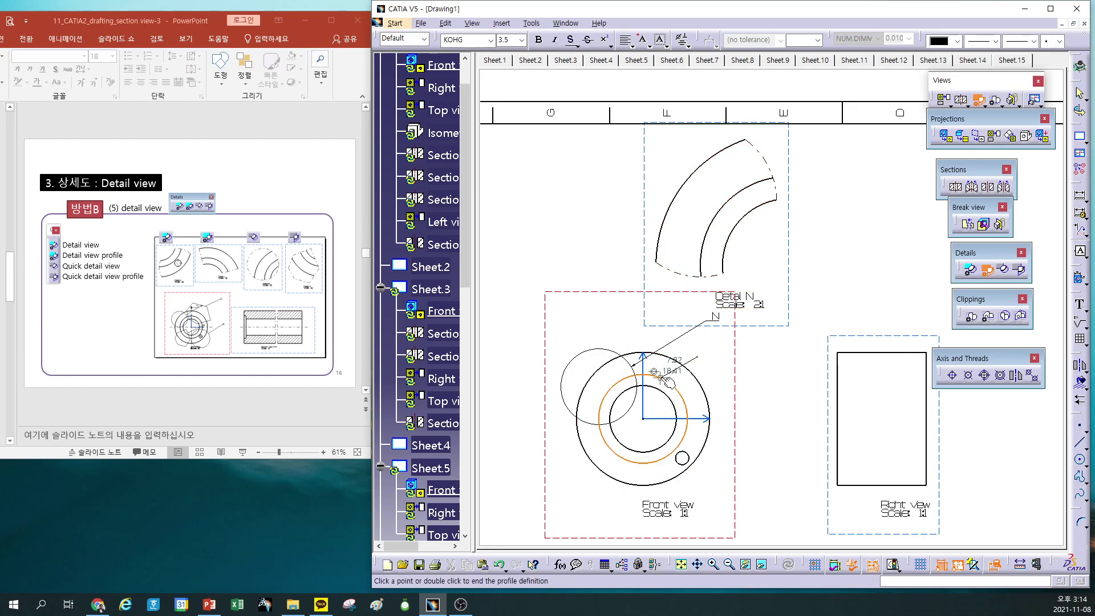
{"action": "left_click", "coordinate": [661, 376]}
{"action": "left_click", "coordinate": [661, 419]}
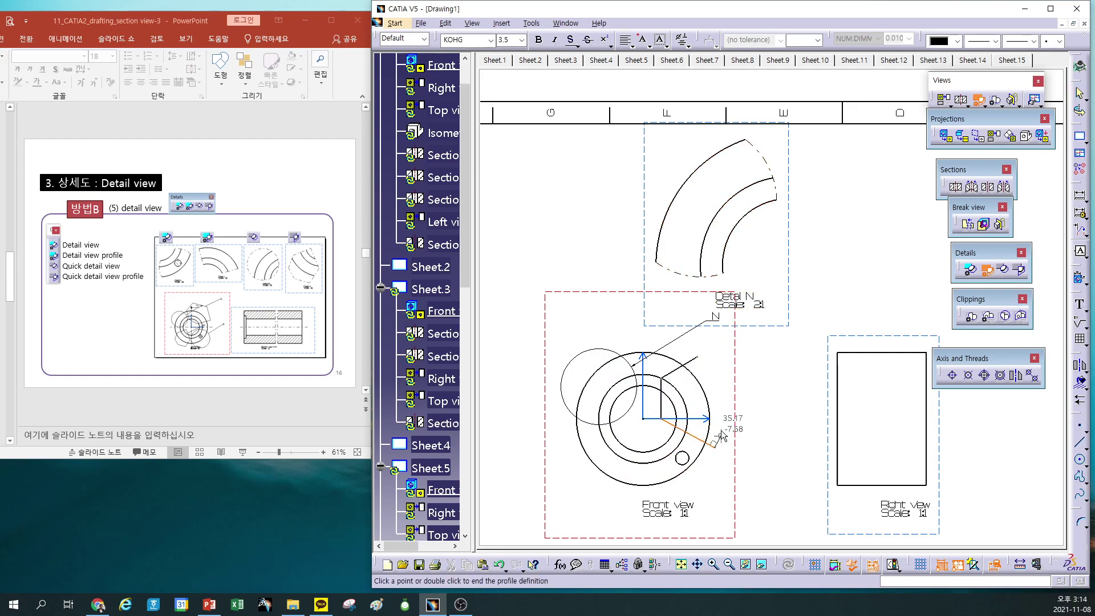
{"action": "left_click", "coordinate": [716, 447]}
{"action": "left_click", "coordinate": [725, 400]}
{"action": "left_click", "coordinate": [697, 357]}
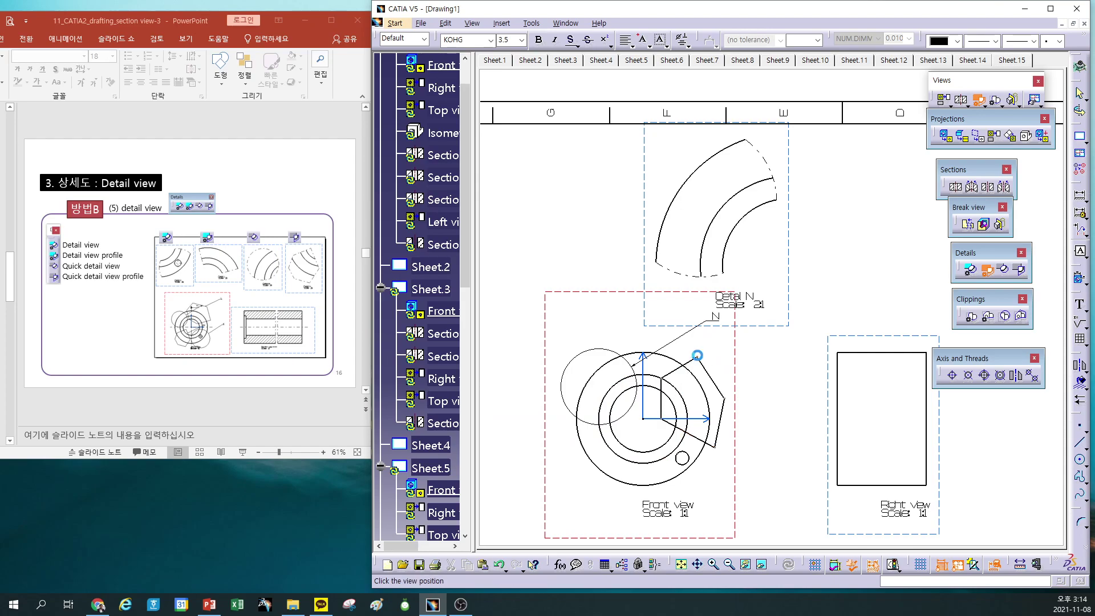
{"action": "left_click", "coordinate": [865, 234]}
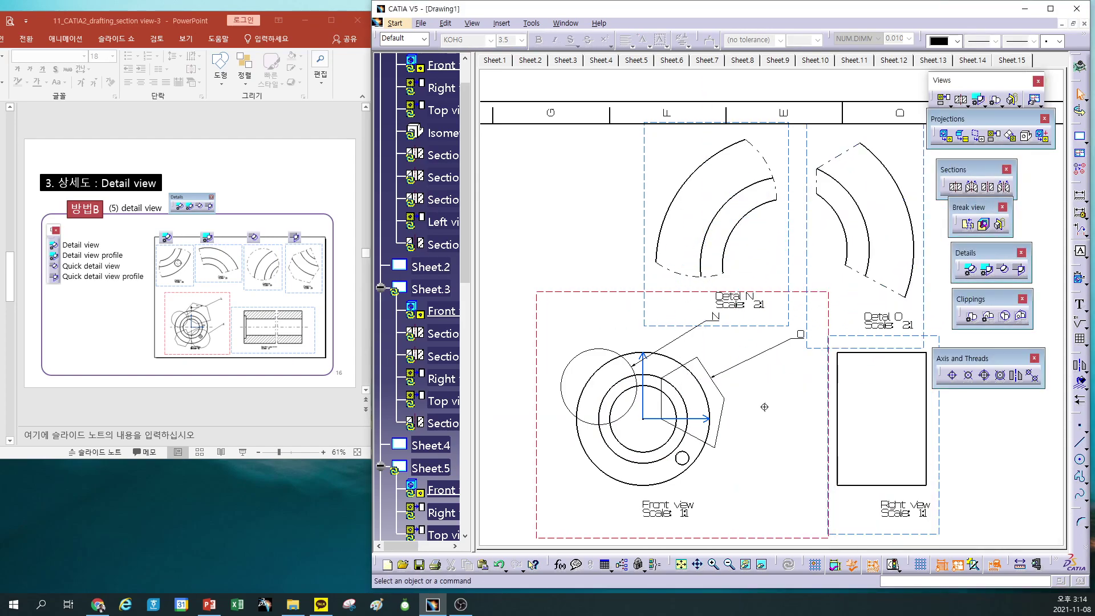
Create a 2:1 quick detail view from a circle over the front view's lower-left rim and place it below the front view
{"action": "scroll", "coordinate": [764, 406], "scroll_direction": "down", "scroll_amount": 5}
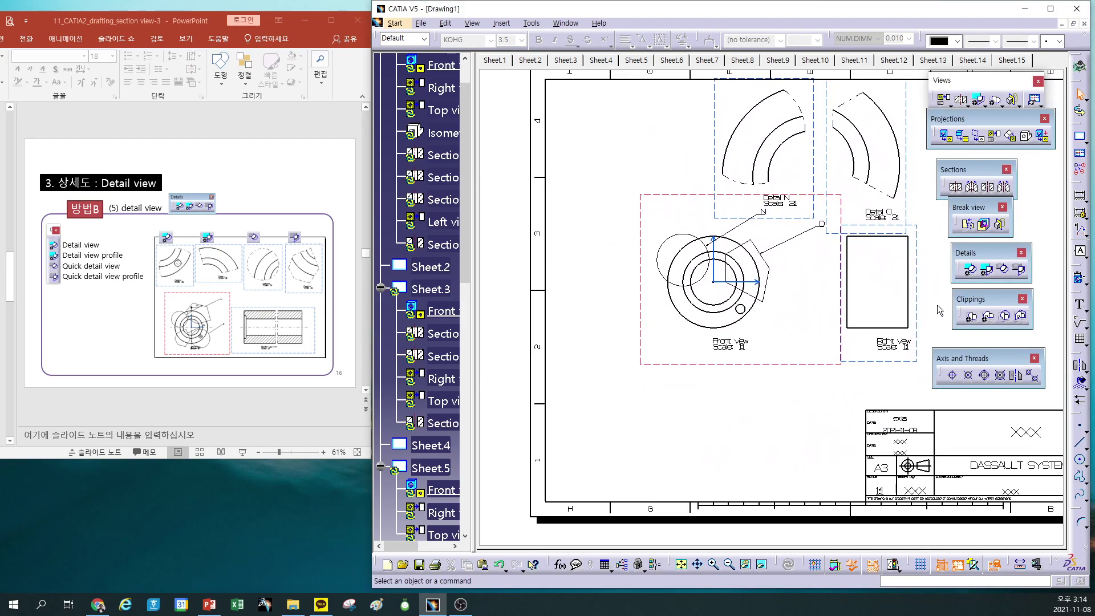
{"action": "left_click", "coordinate": [1002, 270]}
{"action": "left_click", "coordinate": [683, 318]}
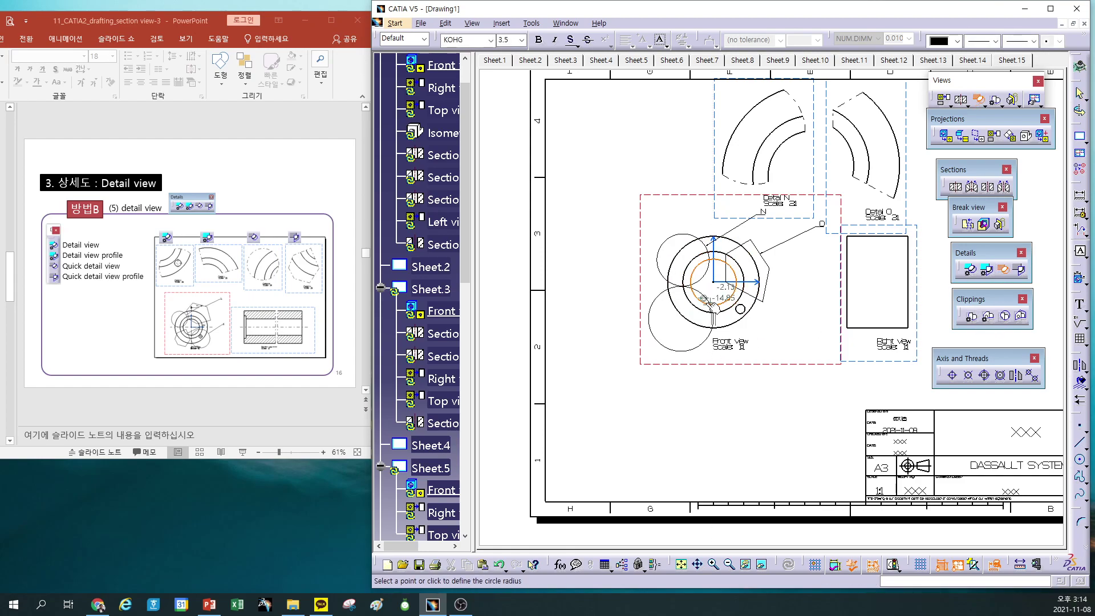
{"action": "left_click", "coordinate": [709, 313]}
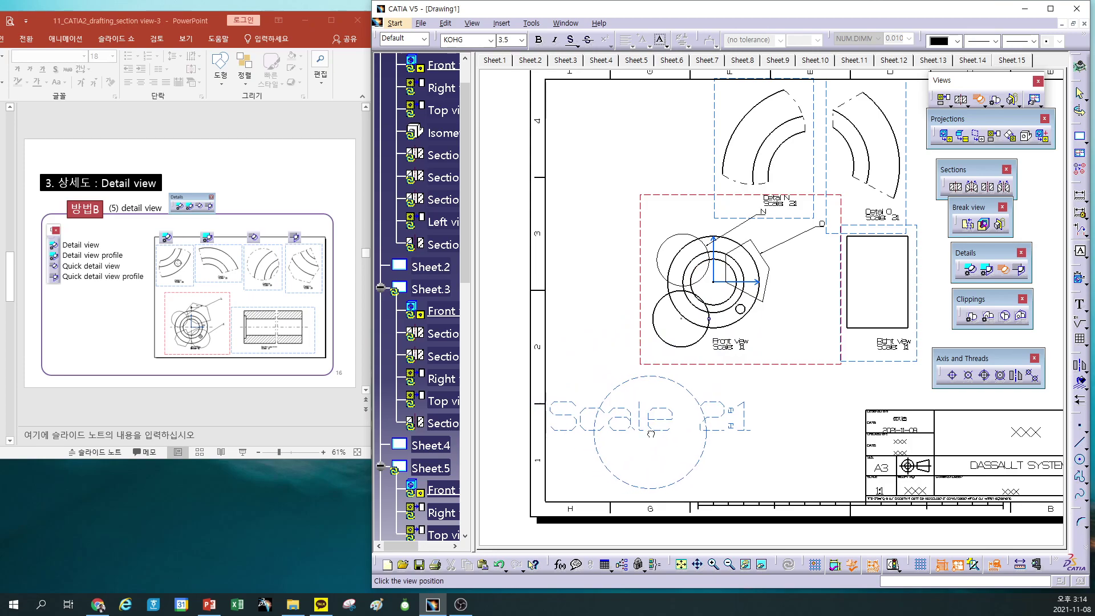
{"action": "left_click", "coordinate": [651, 433]}
{"action": "middle_click_drag", "start_coordinate": [777, 435], "coordinate": [772, 452]}
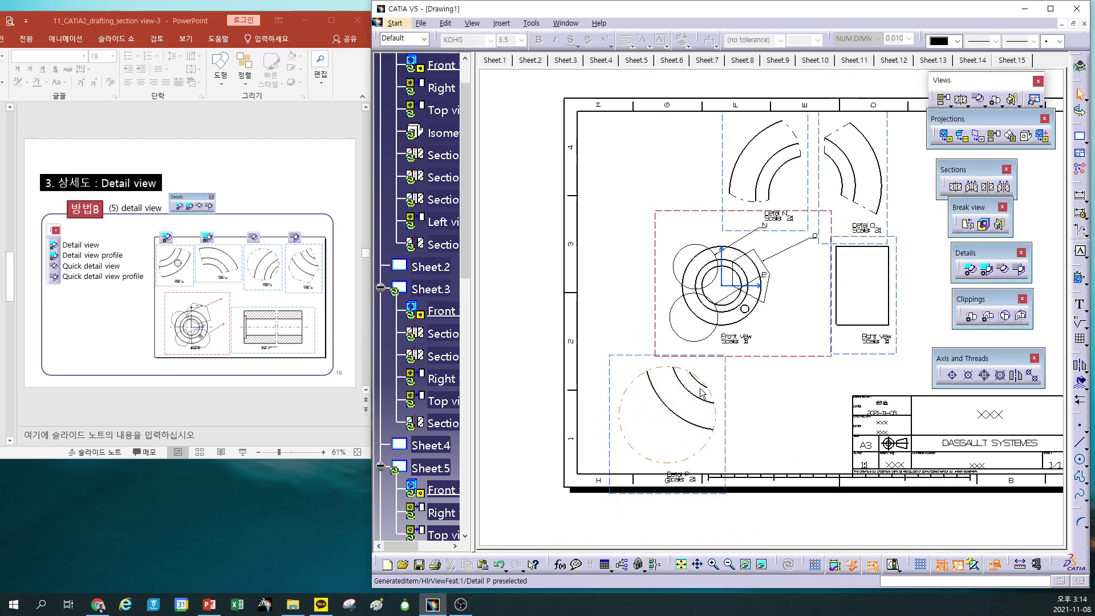
Create a 2:1 quick detail view profile from a four-sided outline around the front view's small hole, placed beside the circular quick detail
{"action": "left_click", "coordinate": [1020, 269]}
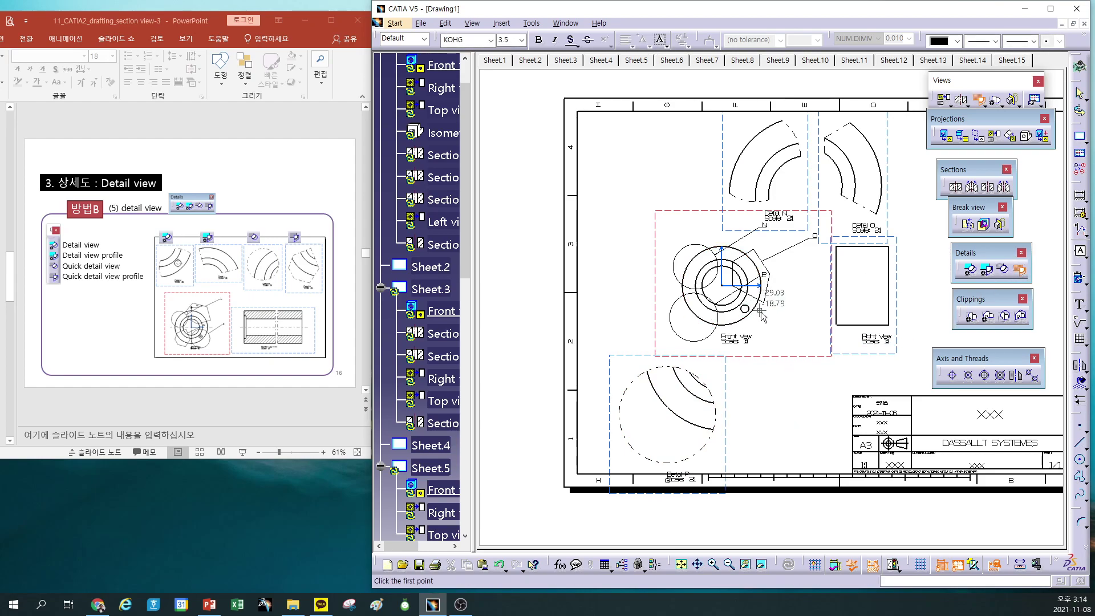
{"action": "left_click", "coordinate": [762, 310]}
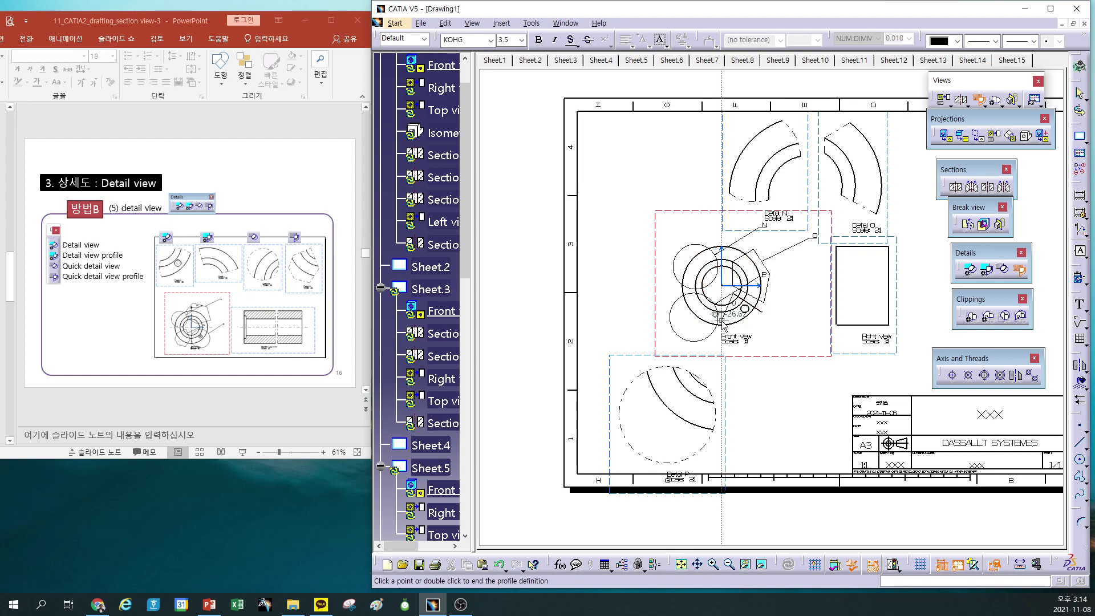
{"action": "left_click", "coordinate": [724, 317]}
{"action": "double_click", "coordinate": [744, 352]}
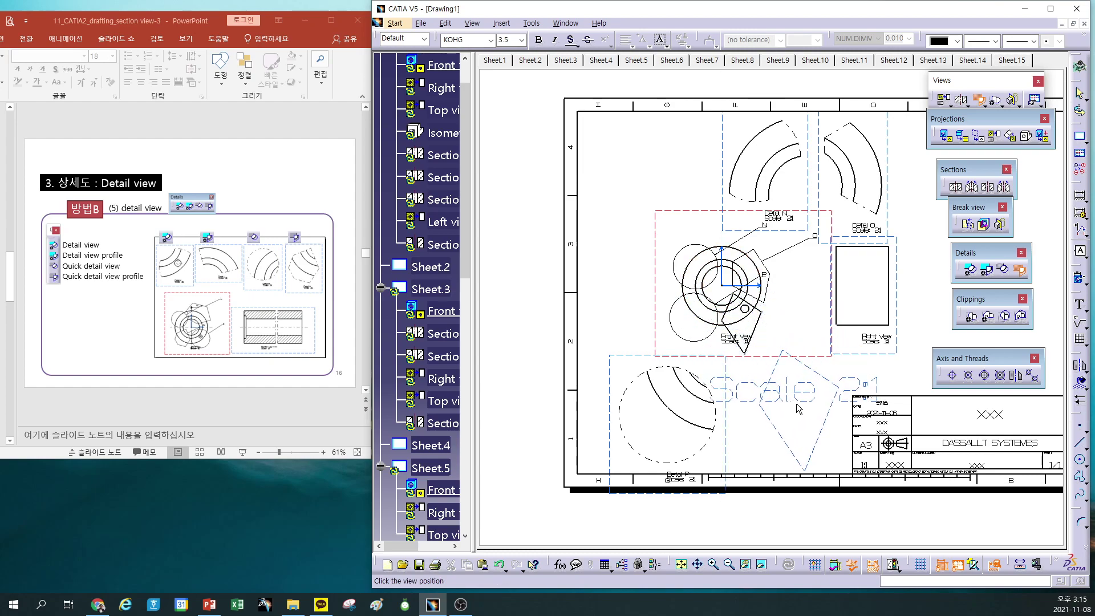
{"action": "left_click", "coordinate": [791, 414]}
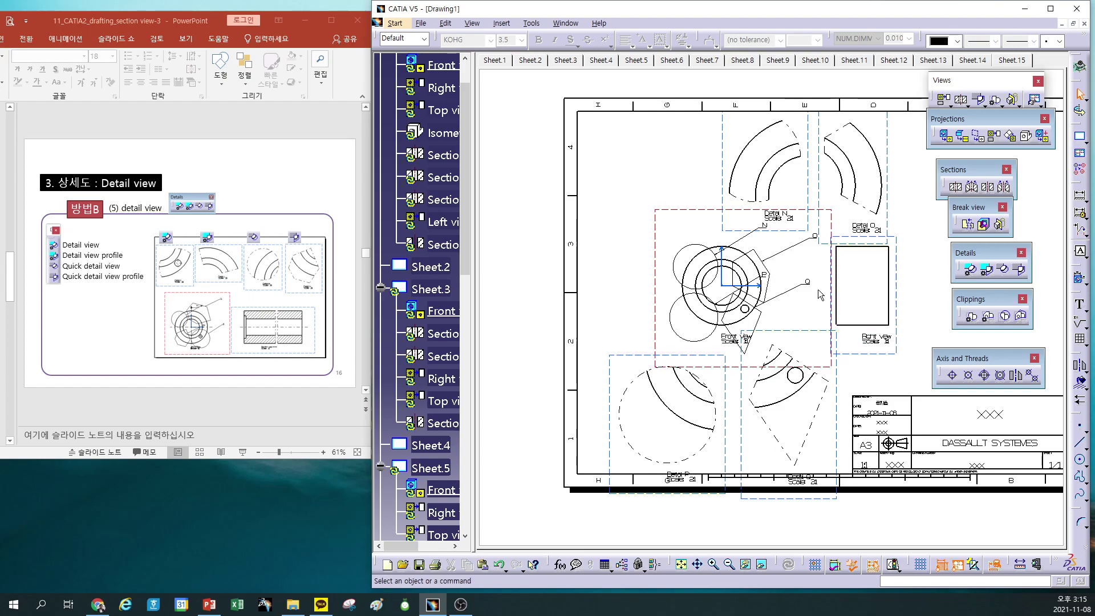
Switch to PowerPoint and maximize its window to review the Detail view slide
{"action": "left_click", "coordinate": [331, 23]}
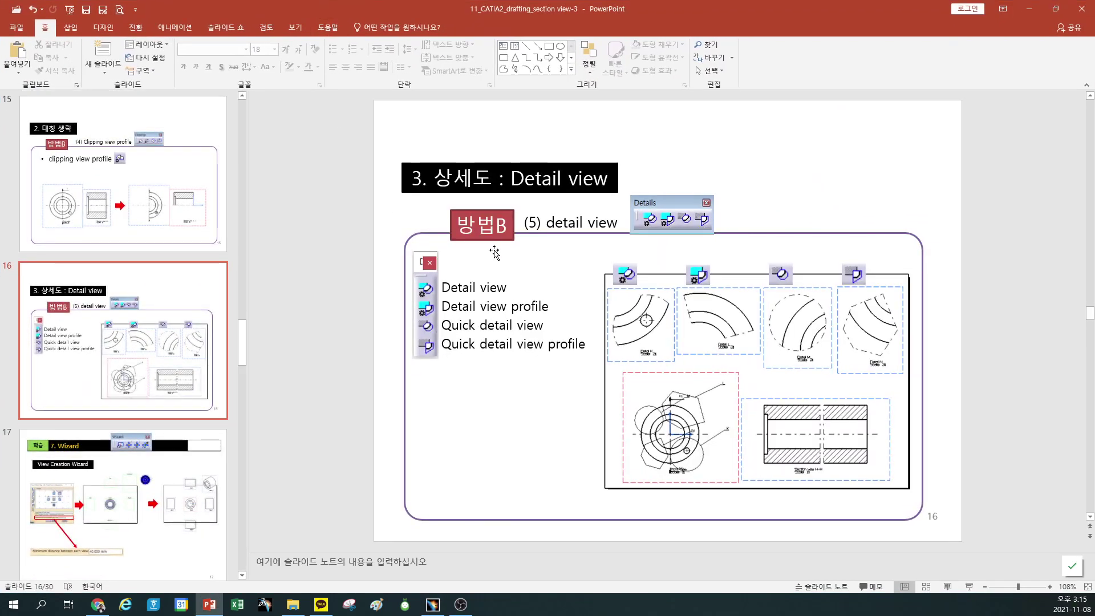
Advance to the View Creation Wizard slide in PowerPoint, restore its smaller window and switch back to the CATIA drawing
{"action": "scroll", "coordinate": [495, 251], "scroll_direction": "down", "scroll_amount": 1}
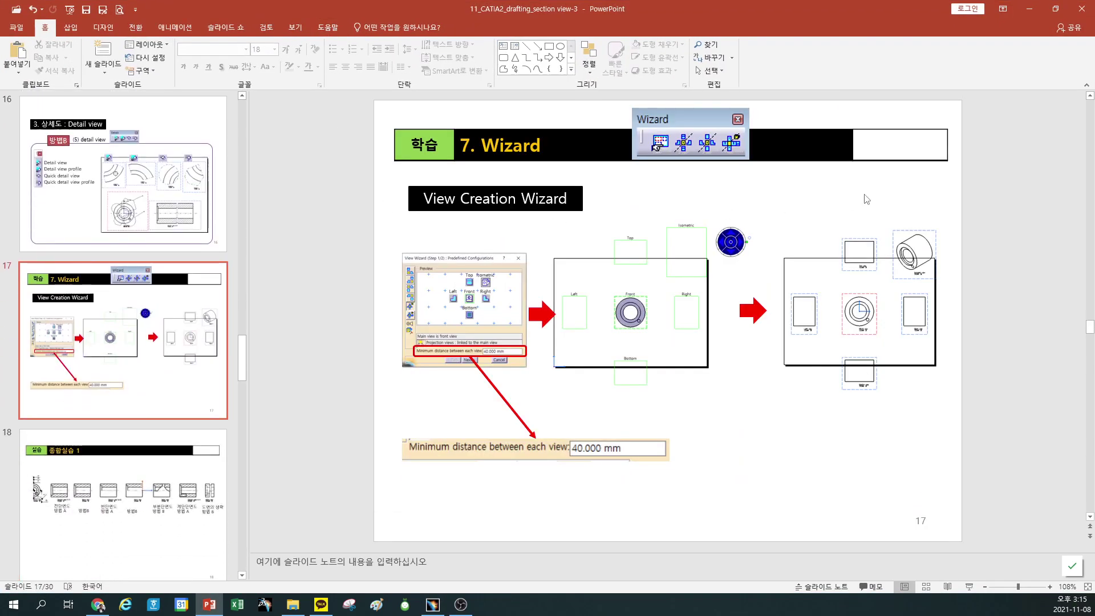
{"action": "left_click", "coordinate": [1056, 11]}
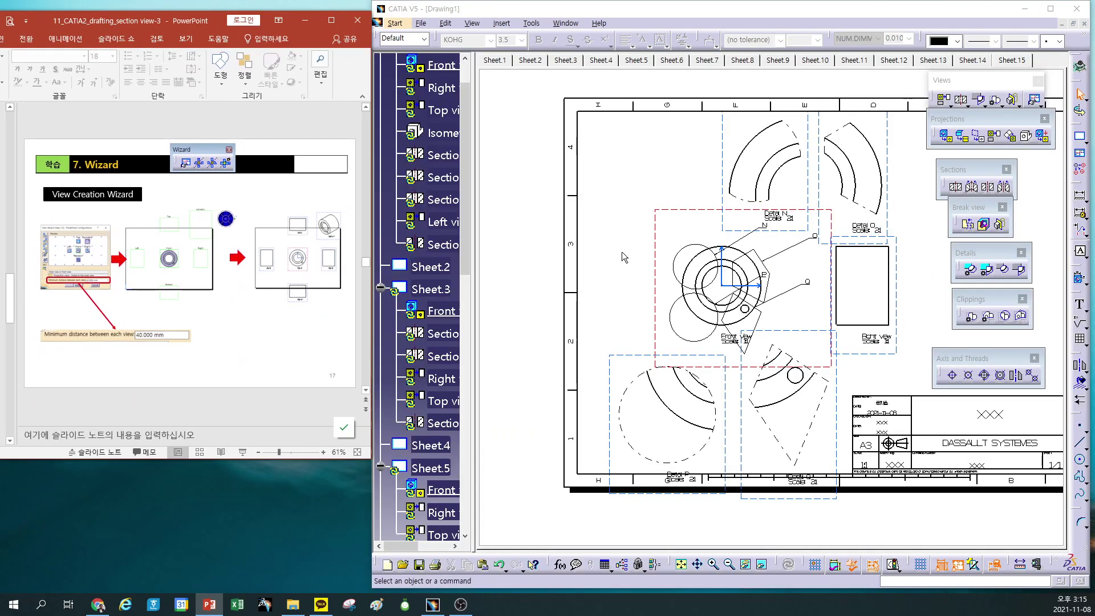
{"action": "mouse_move", "coordinate": [617, 246]}
{"action": "middle_mouse_down", "text": "ctrl"}
{"action": "mouse_move", "coordinate": [616, 285]}
{"action": "mouse_move", "coordinate": [642, 228]}
{"action": "mouse_move", "coordinate": [634, 251]}
{"action": "middle_mouse_up", "text": "ctrl"}
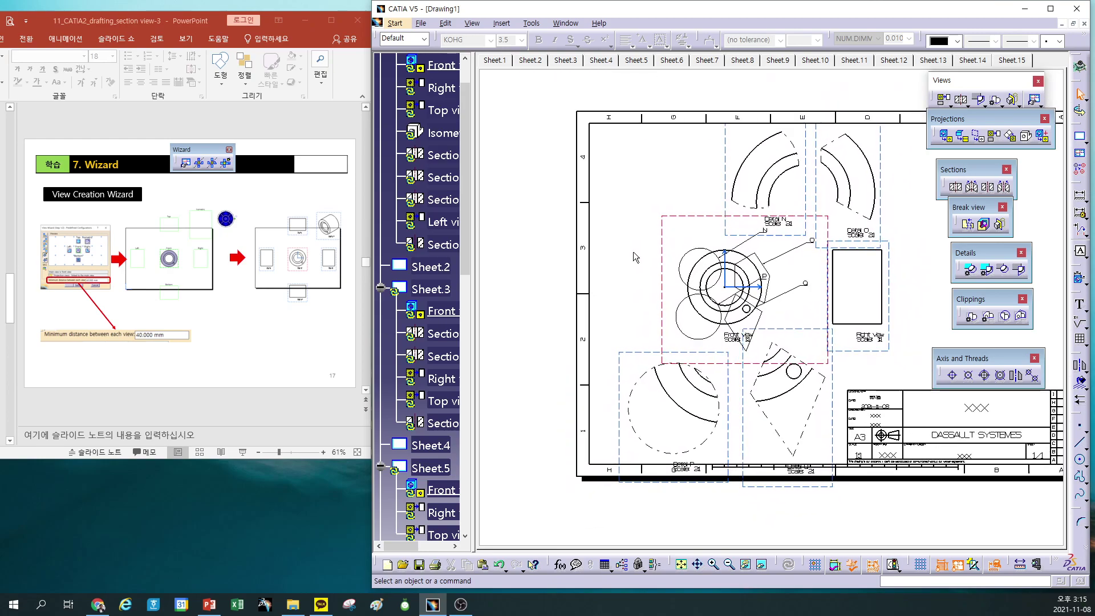
Add two new blank sheets after Sheet.15
{"action": "left_click", "coordinate": [1079, 136]}
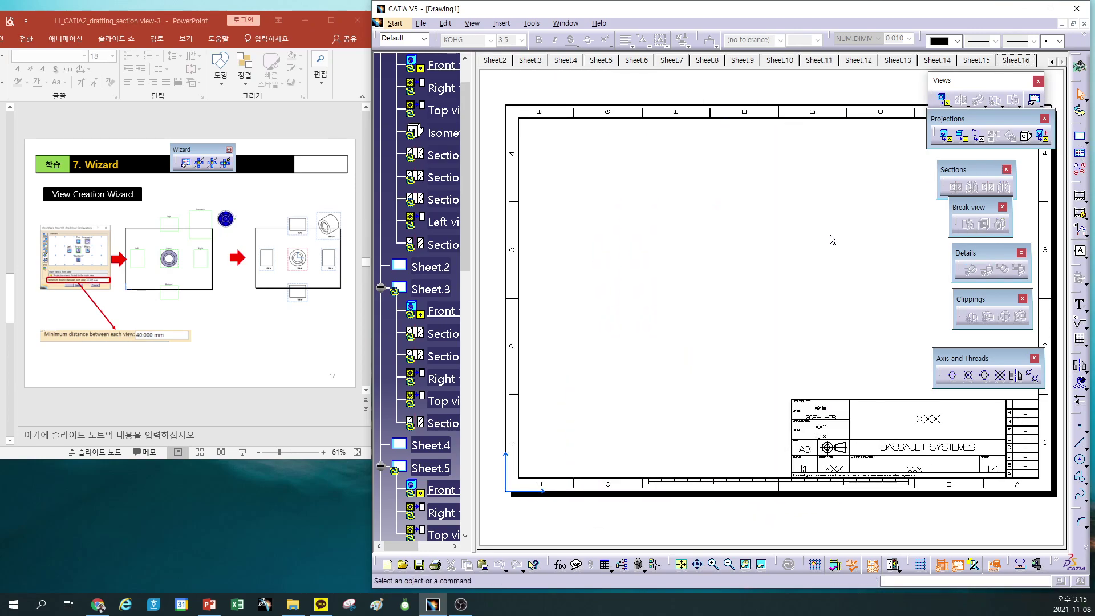
{"action": "left_click", "coordinate": [982, 62]}
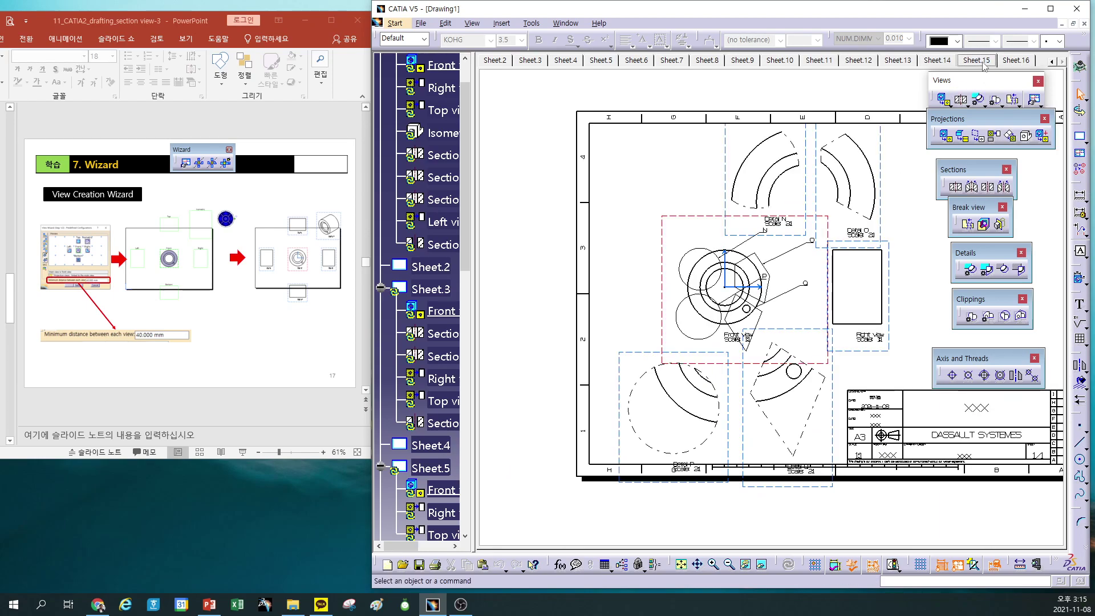
{"action": "left_click", "coordinate": [1016, 61]}
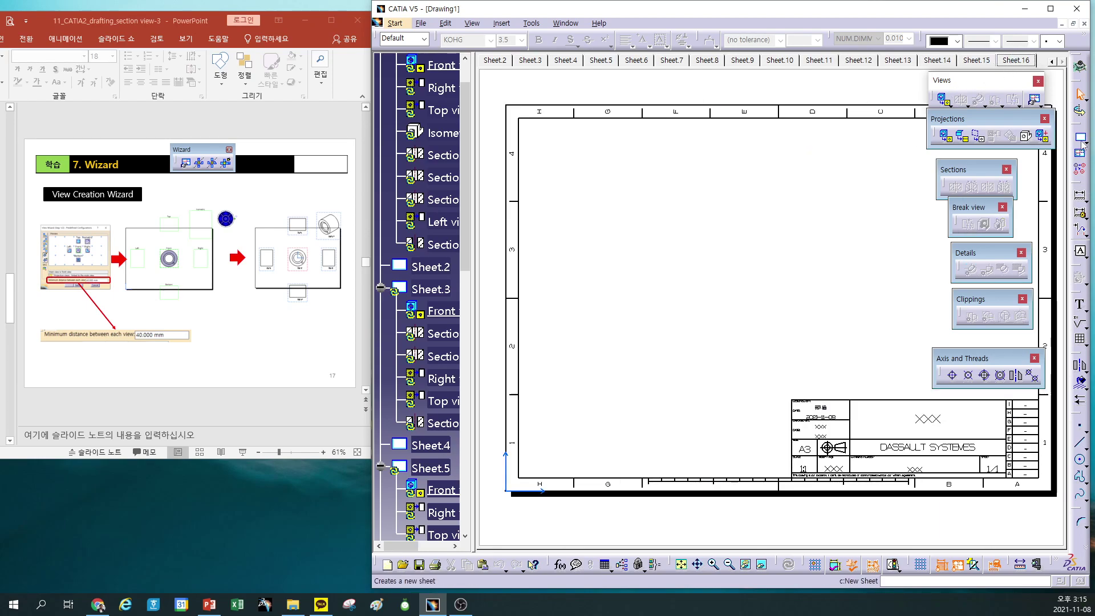
{"action": "left_click", "coordinate": [1080, 139]}
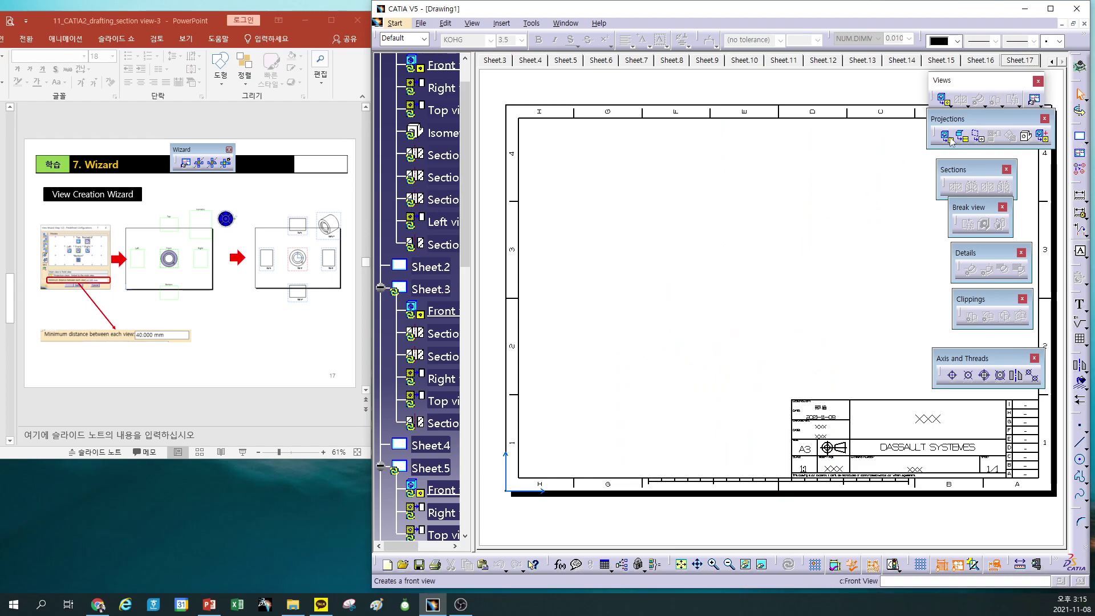
Create a front view from the annular end face of section view.CATPart on Sheet.17 and move it toward the sheet's left half
{"action": "left_click", "coordinate": [566, 22]}
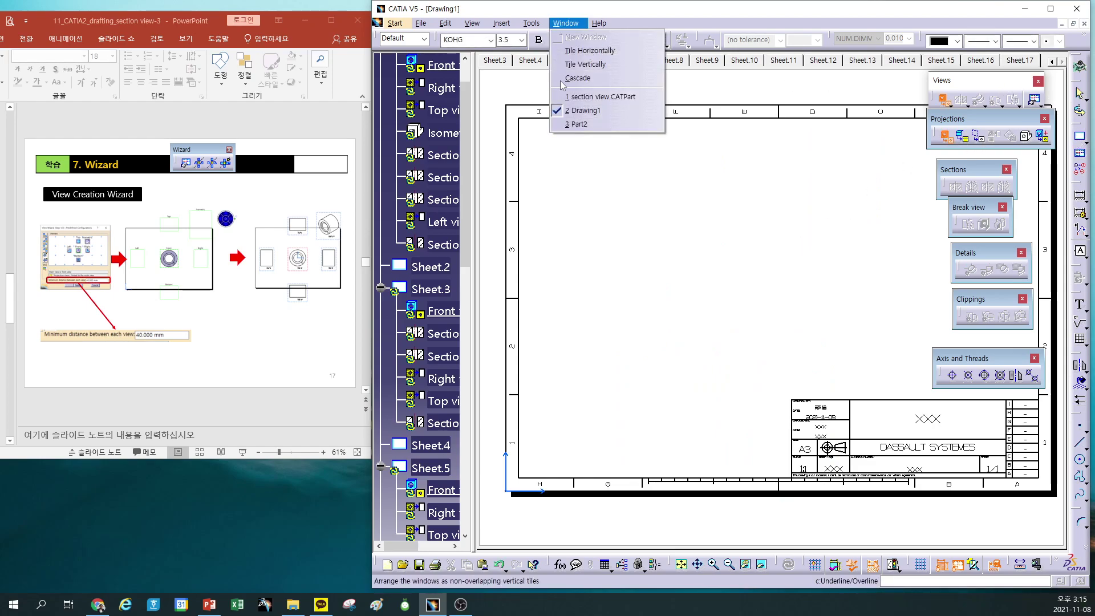
{"action": "left_click", "coordinate": [586, 97]}
{"action": "left_click", "coordinate": [589, 198]}
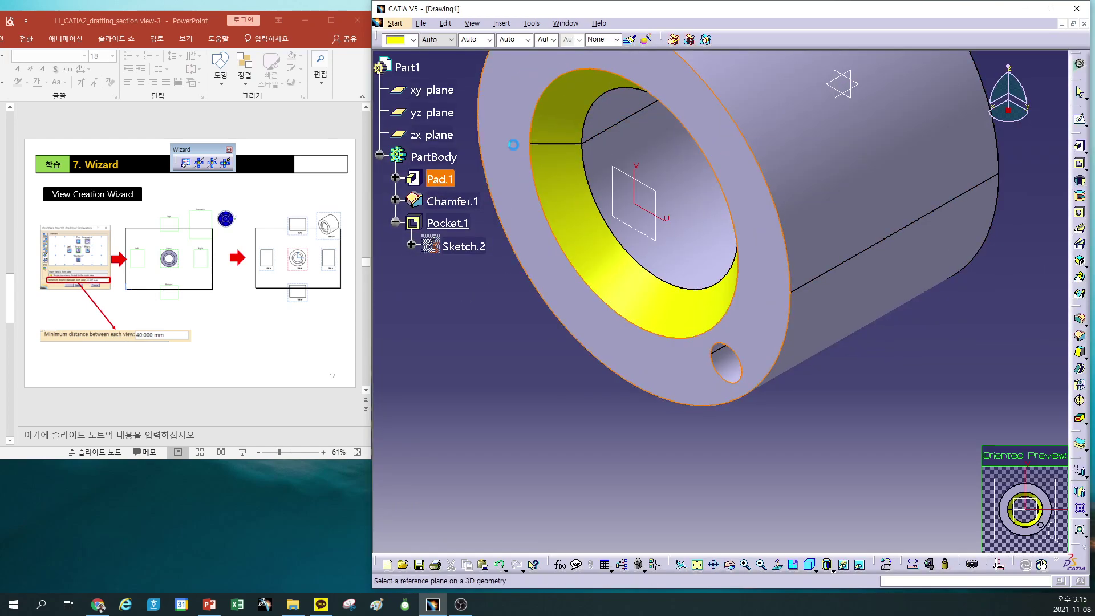
{"action": "left_click", "coordinate": [771, 308]}
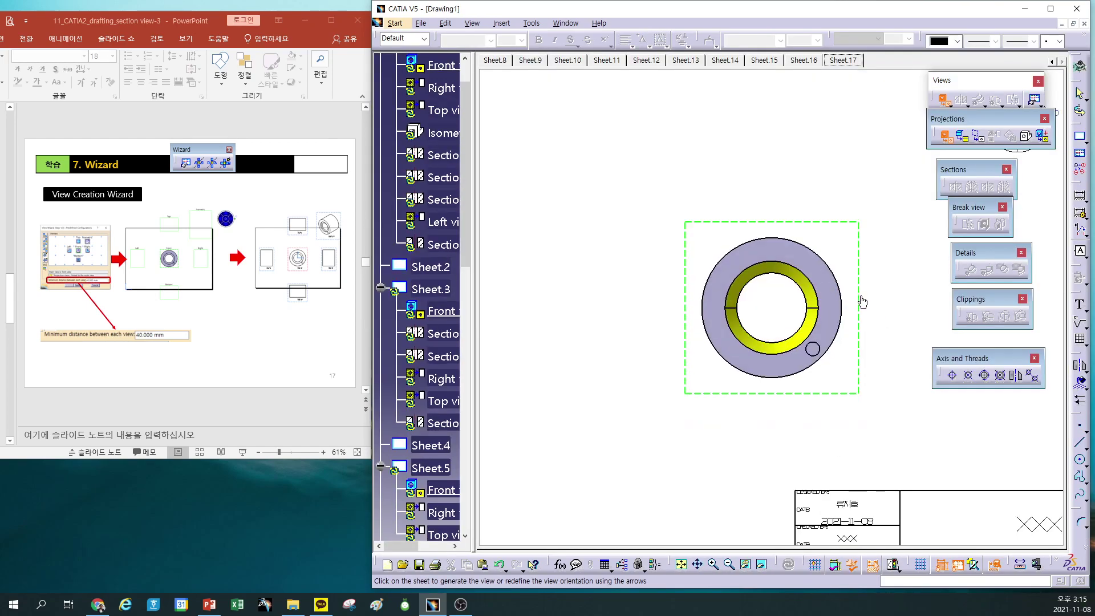
{"action": "left_click", "coordinate": [879, 299]}
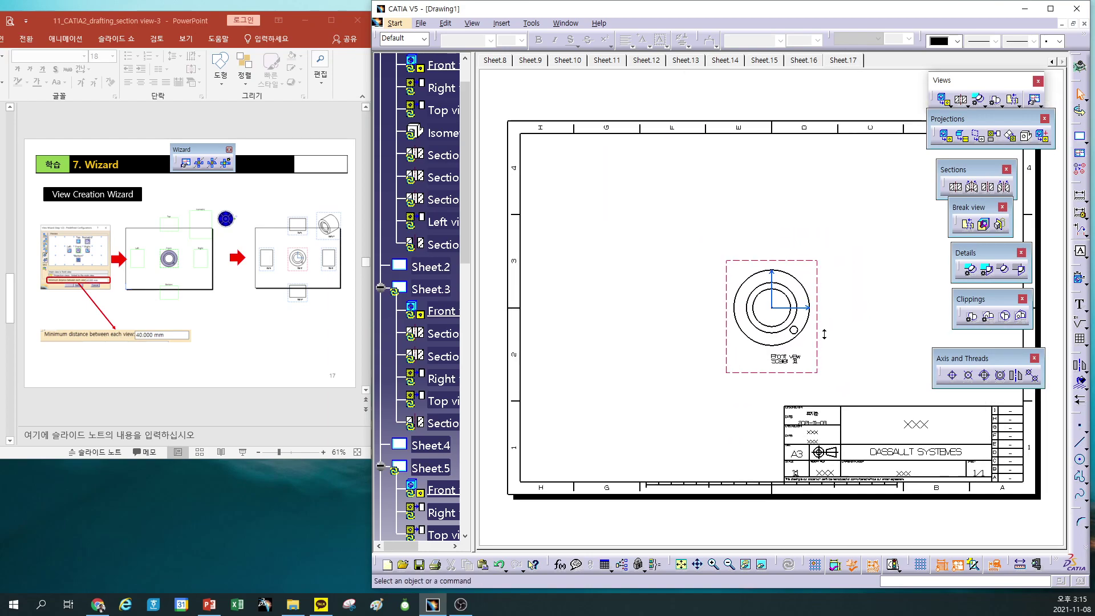
{"action": "left_click_drag", "start_coordinate": [811, 261], "coordinate": [712, 260]}
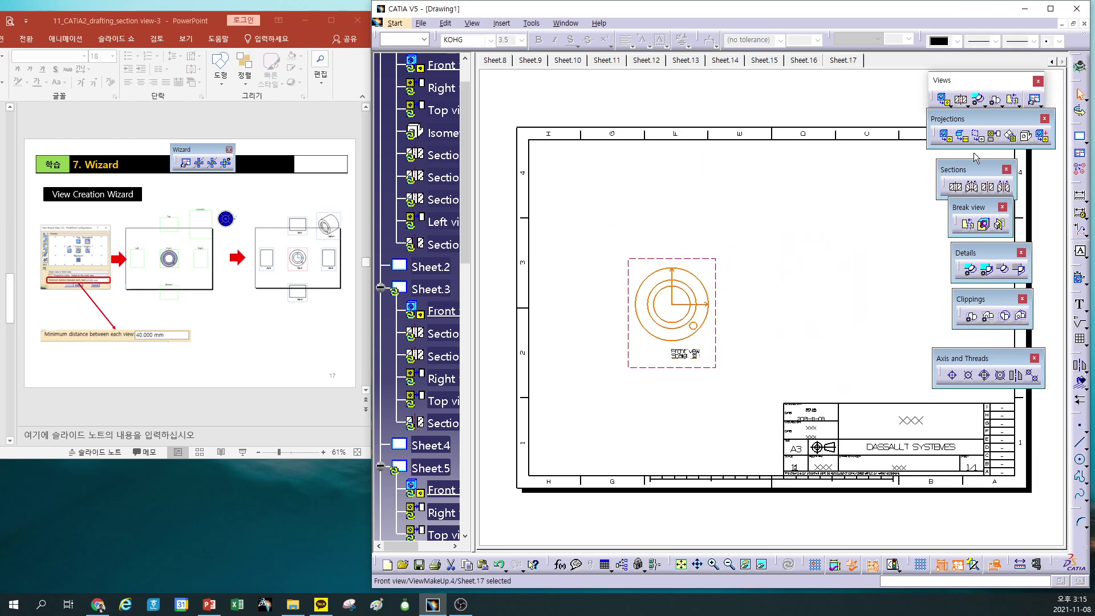
Project a right view and a top view from the front view, and shift the front view slightly down the sheet
{"action": "left_click", "coordinate": [996, 136]}
{"action": "left_click", "coordinate": [802, 312]}
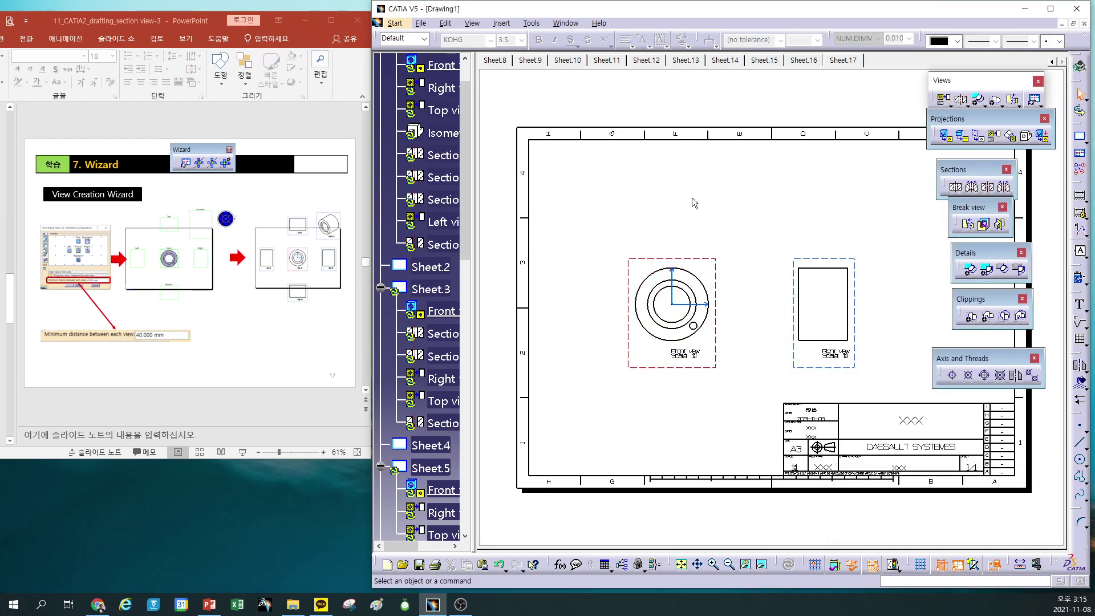
{"action": "left_click", "coordinate": [995, 137]}
{"action": "left_click", "coordinate": [686, 181]}
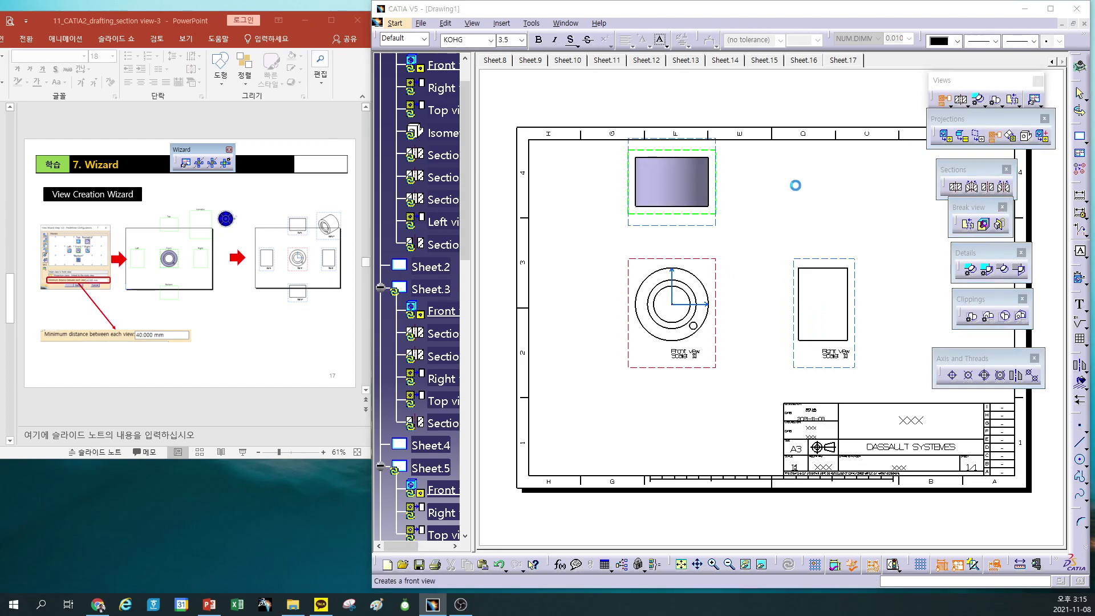
{"action": "left_click_drag", "start_coordinate": [710, 260], "coordinate": [703, 288]}
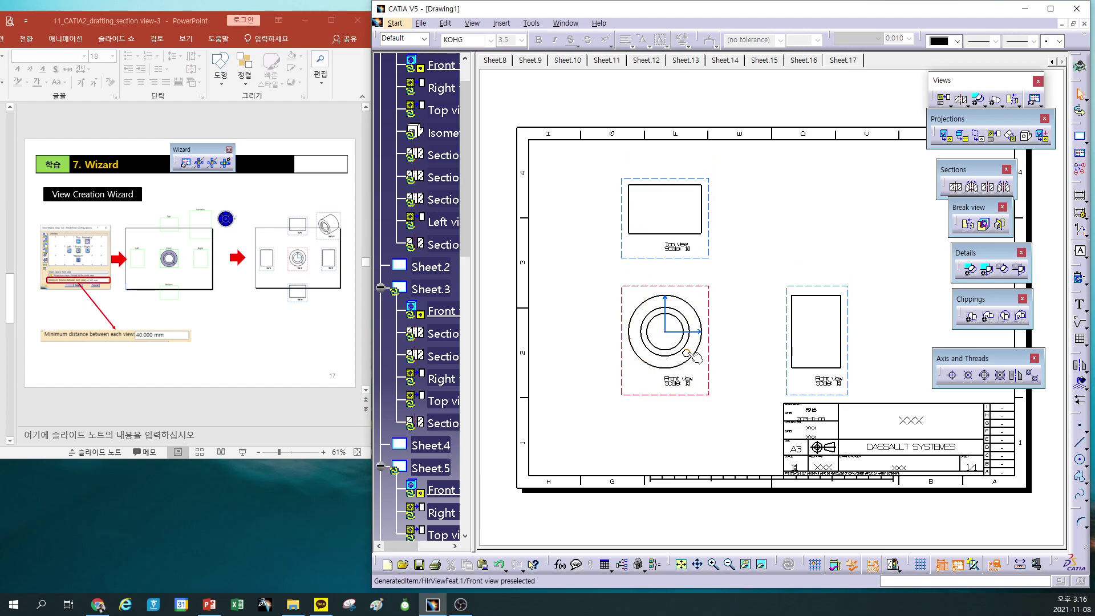
Turn on Hidden Lines, Center Line and Axis in the front view's properties
{"action": "right_click", "coordinate": [709, 331]}
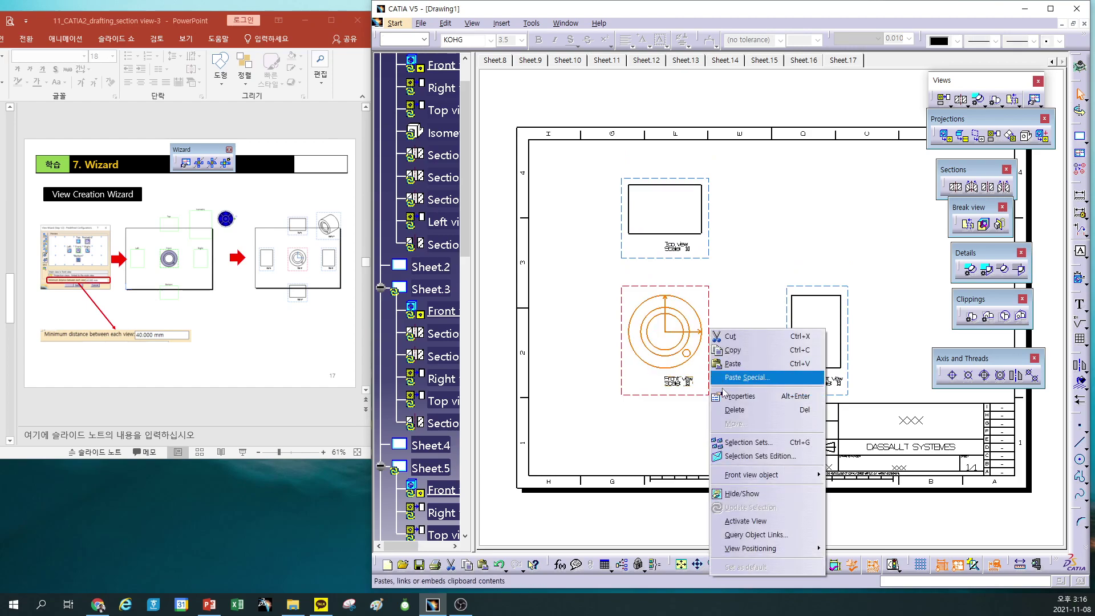
{"action": "left_click", "coordinate": [740, 397]}
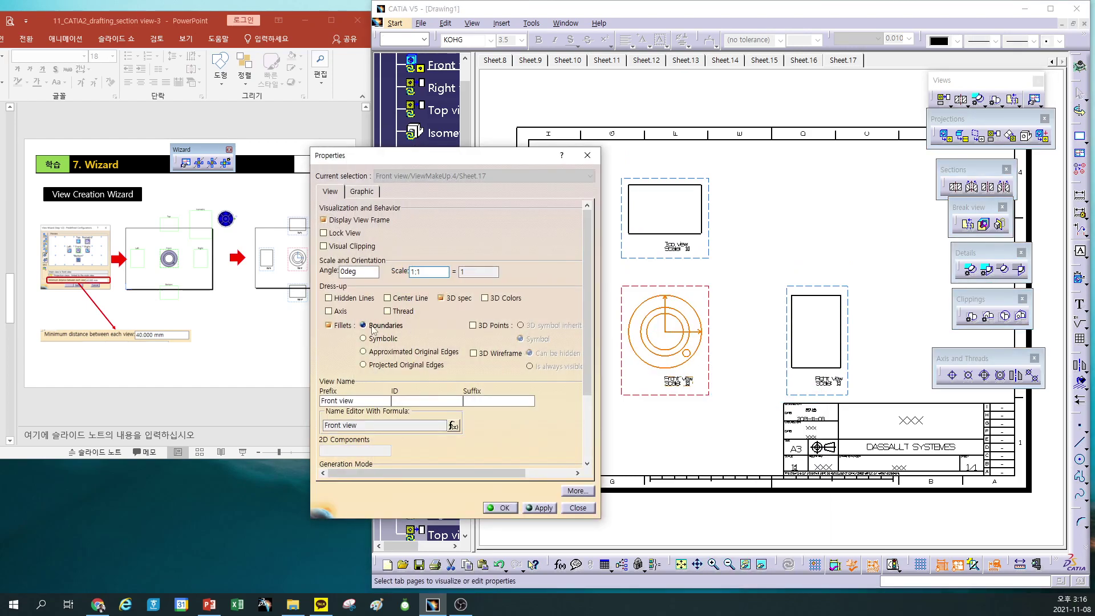
{"action": "left_click", "coordinate": [387, 298]}
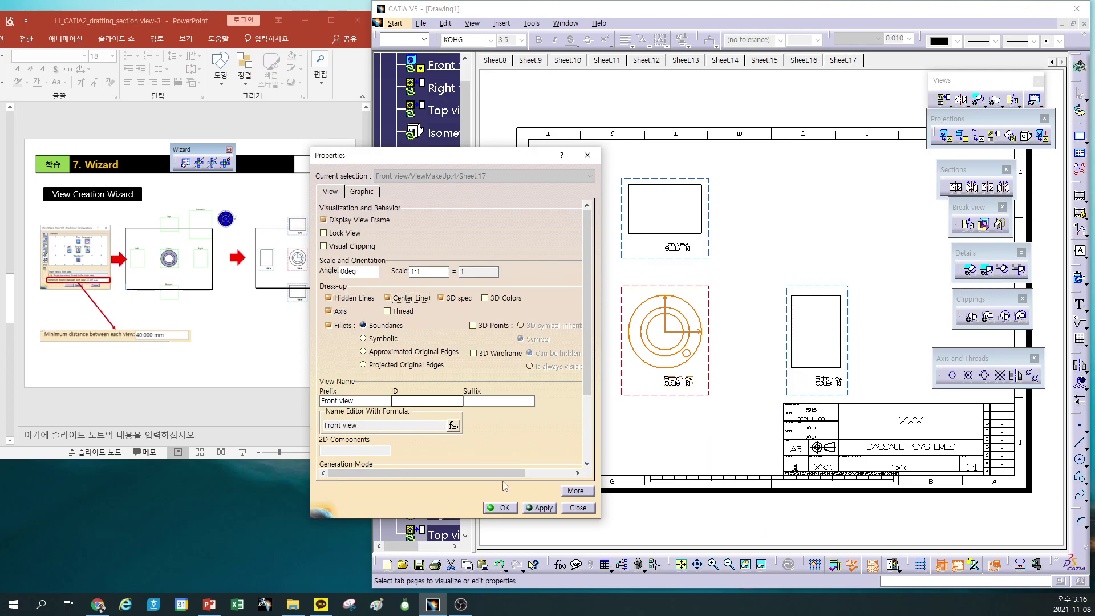
{"action": "left_click", "coordinate": [502, 508]}
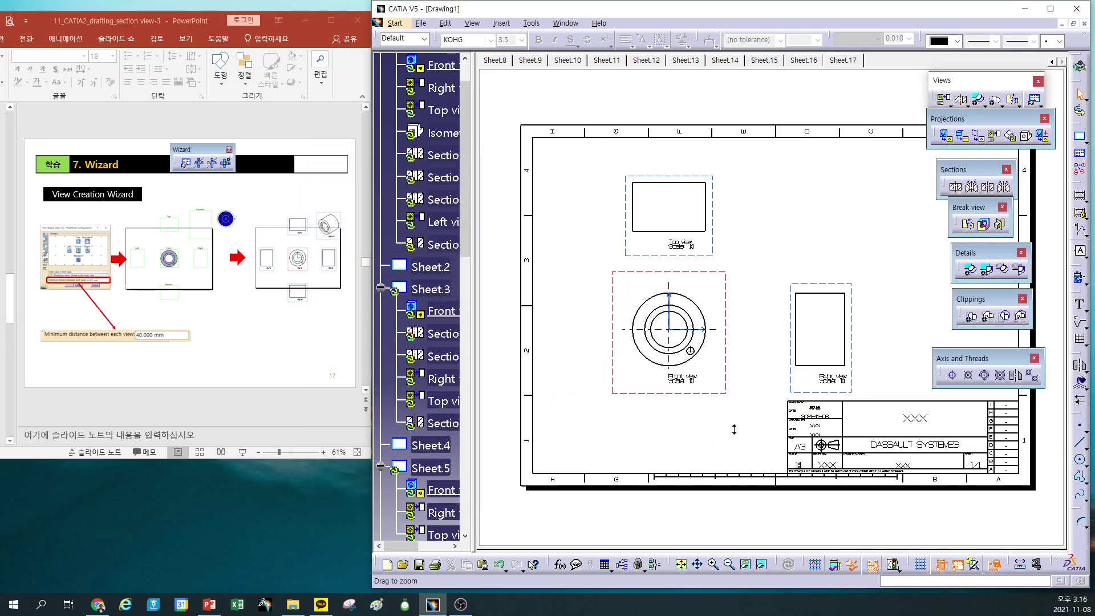
Create an auxiliary view from a diagonal line through the front view's centre and small hole, placed between the top and right views
{"action": "mouse_move", "coordinate": [734, 430]}
{"action": "middle_mouse_down", "text": "ctrl"}
{"action": "mouse_move", "coordinate": [751, 376]}
{"action": "mouse_move", "coordinate": [797, 361]}
{"action": "middle_mouse_up", "text": "ctrl"}
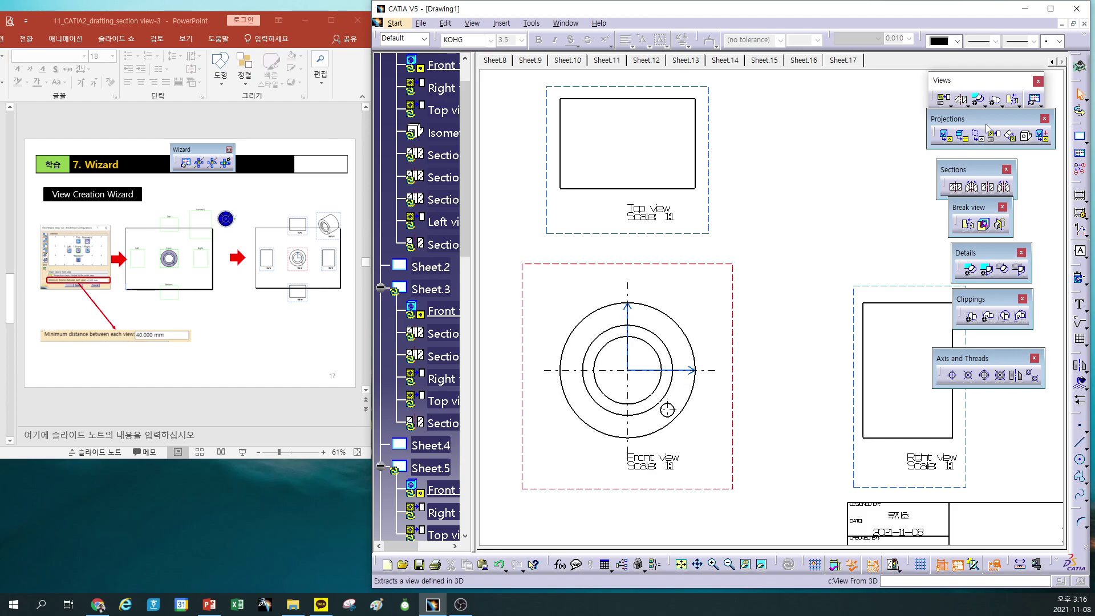
{"action": "left_click_drag", "start_coordinate": [990, 120], "coordinate": [994, 126]}
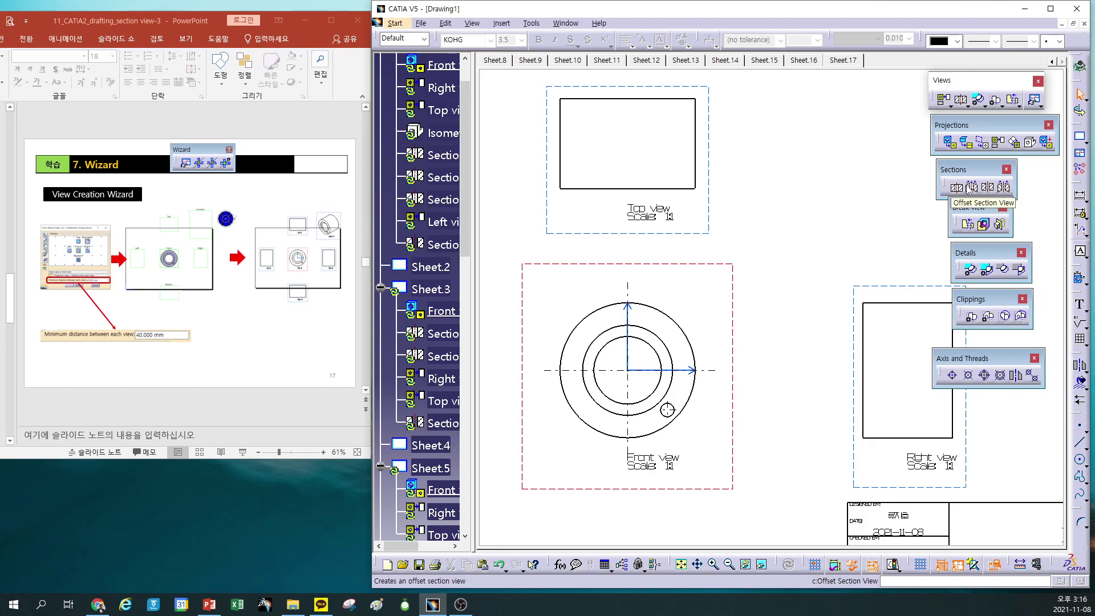
{"action": "left_click", "coordinate": [1015, 143]}
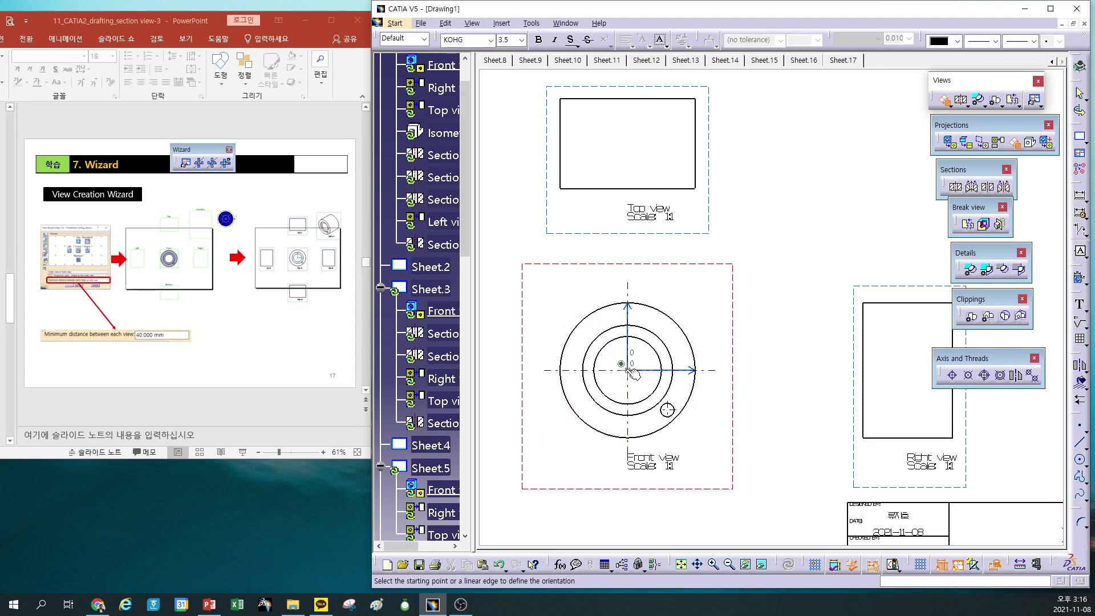
{"action": "left_click", "coordinate": [568, 308]}
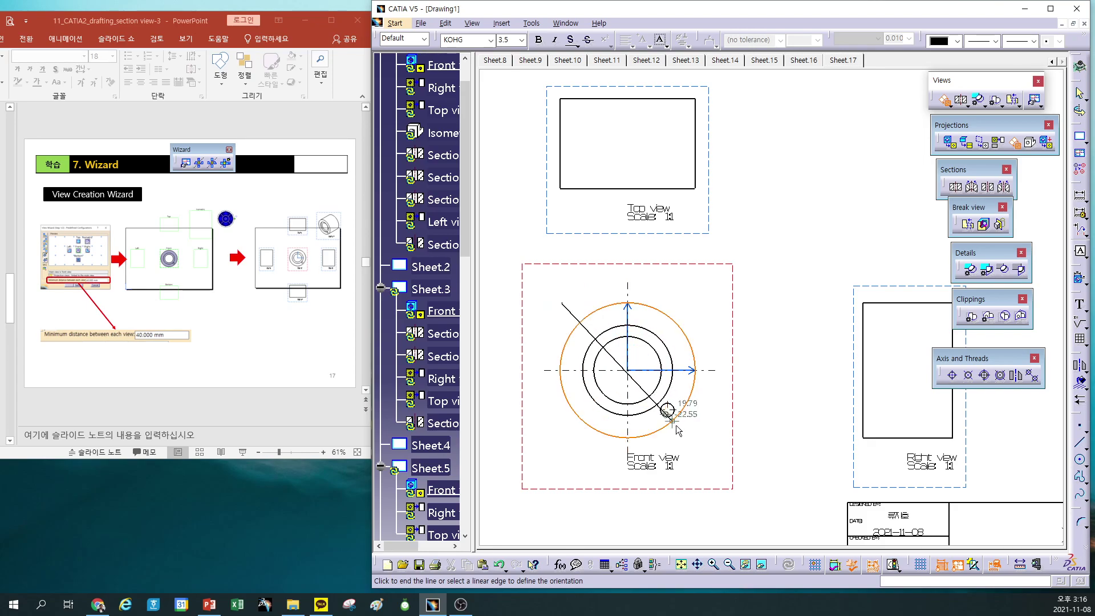
{"action": "left_click", "coordinate": [703, 445]}
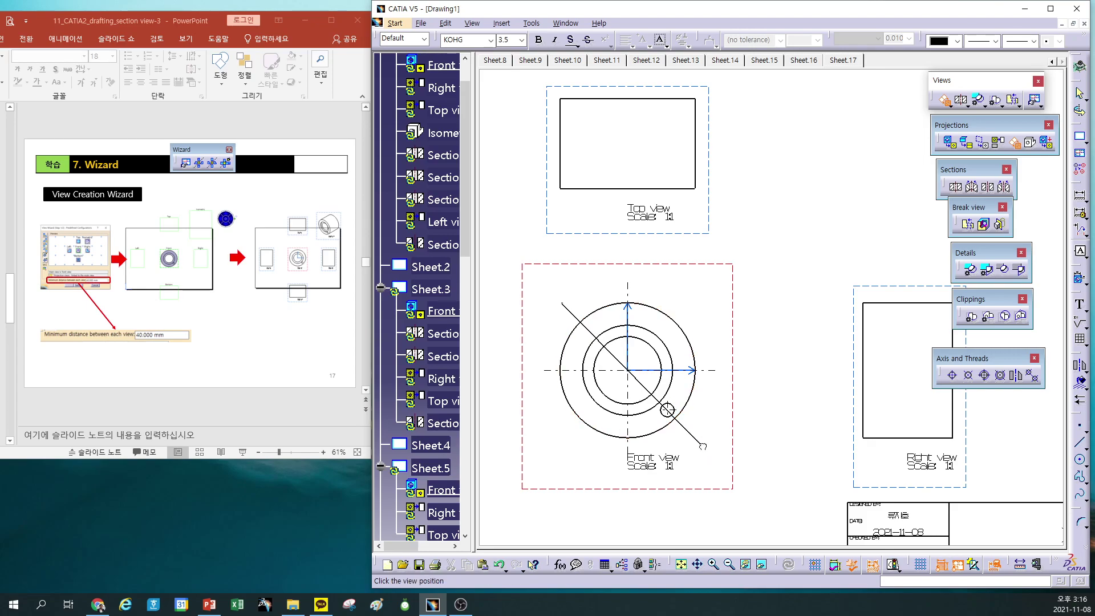
{"action": "left_click", "coordinate": [841, 228]}
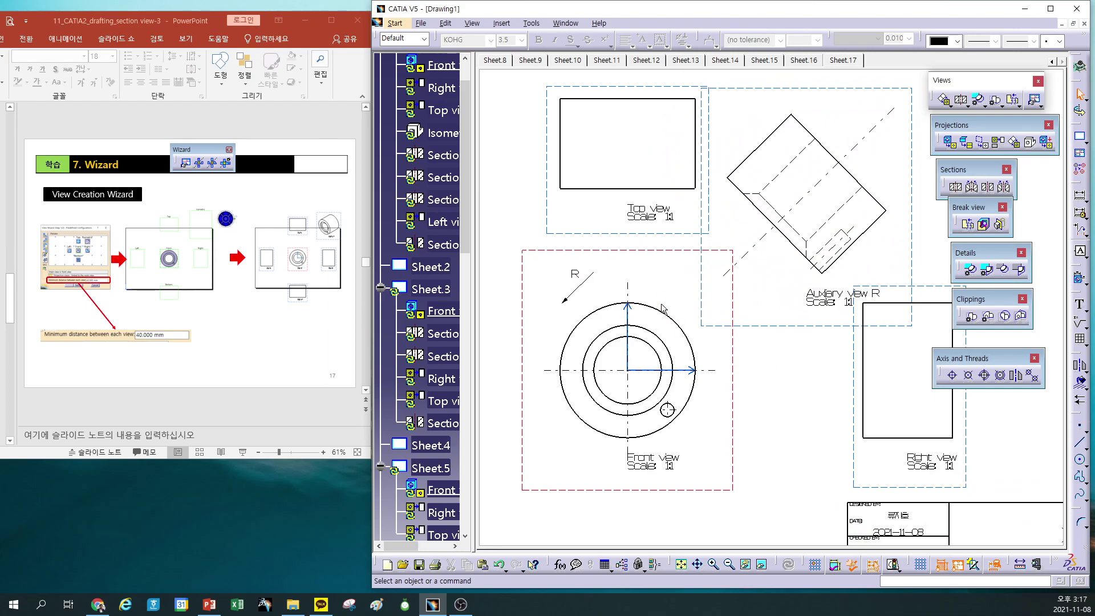
Edit the auxiliary view's callout in the front view to reverse its viewing direction
{"action": "left_click", "coordinate": [577, 287]}
{"action": "double_click", "coordinate": [577, 287]}
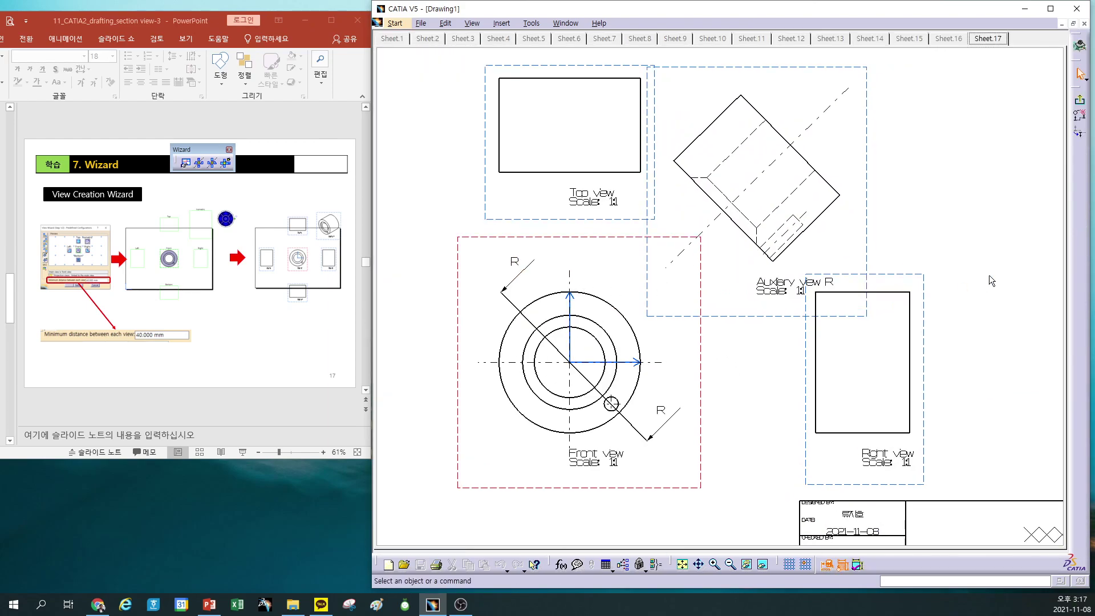
{"action": "left_click", "coordinate": [1080, 73]}
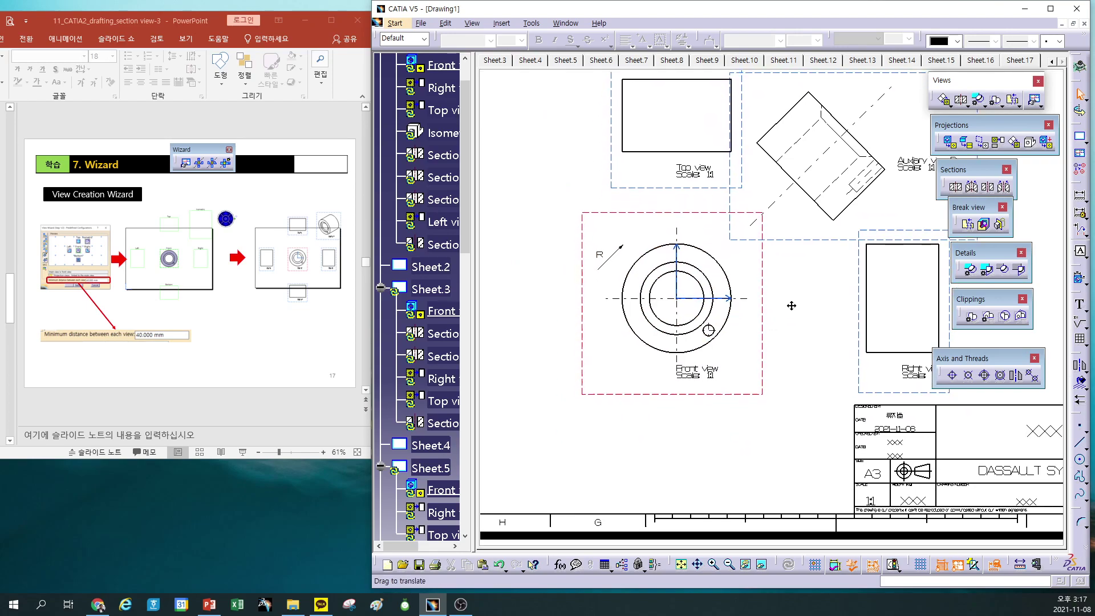
Sketch a slanted line across the front view from its left side, through the small hole, to beyond its lower-right rim
{"action": "left_click", "coordinate": [1081, 446]}
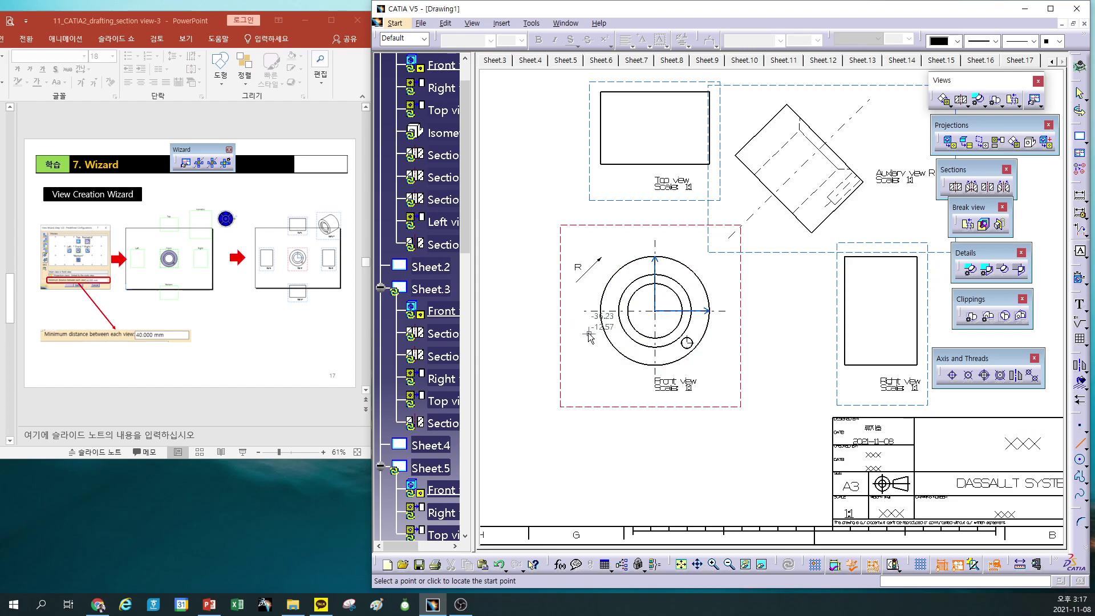
{"action": "left_click", "coordinate": [585, 297]}
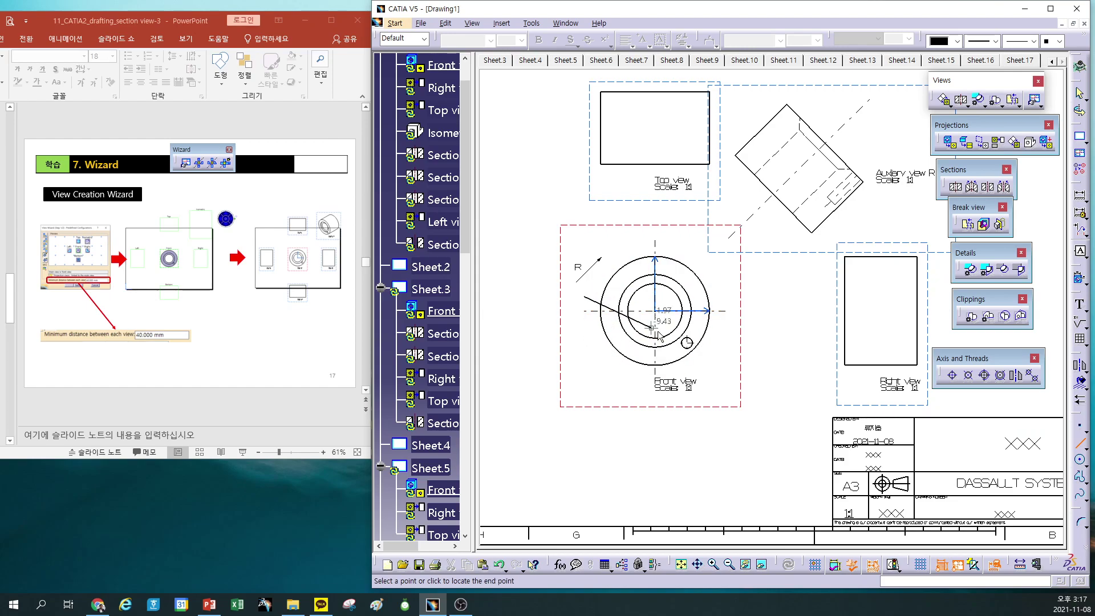
{"action": "left_click", "coordinate": [725, 360]}
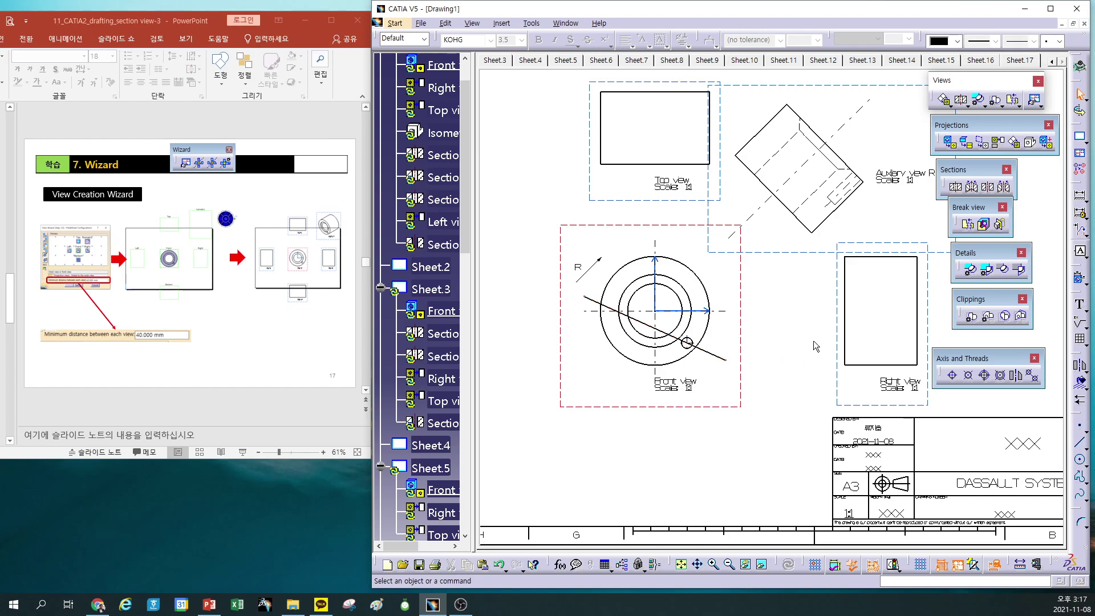
Create a second auxiliary view oriented along the sketched slanted line and place it below and left of the front view
{"action": "scroll", "coordinate": [804, 339], "scroll_direction": "down", "scroll_amount": 2}
{"action": "middle_click_drag", "start_coordinate": [774, 348], "coordinate": [782, 351]}
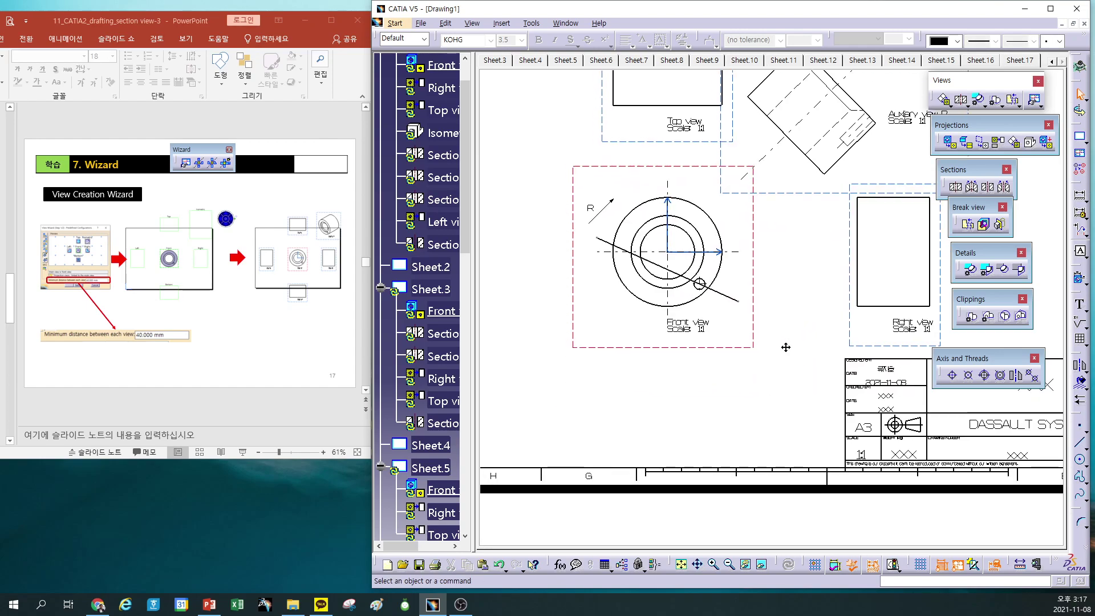
{"action": "left_click", "coordinate": [1016, 143]}
{"action": "left_click", "coordinate": [597, 238]}
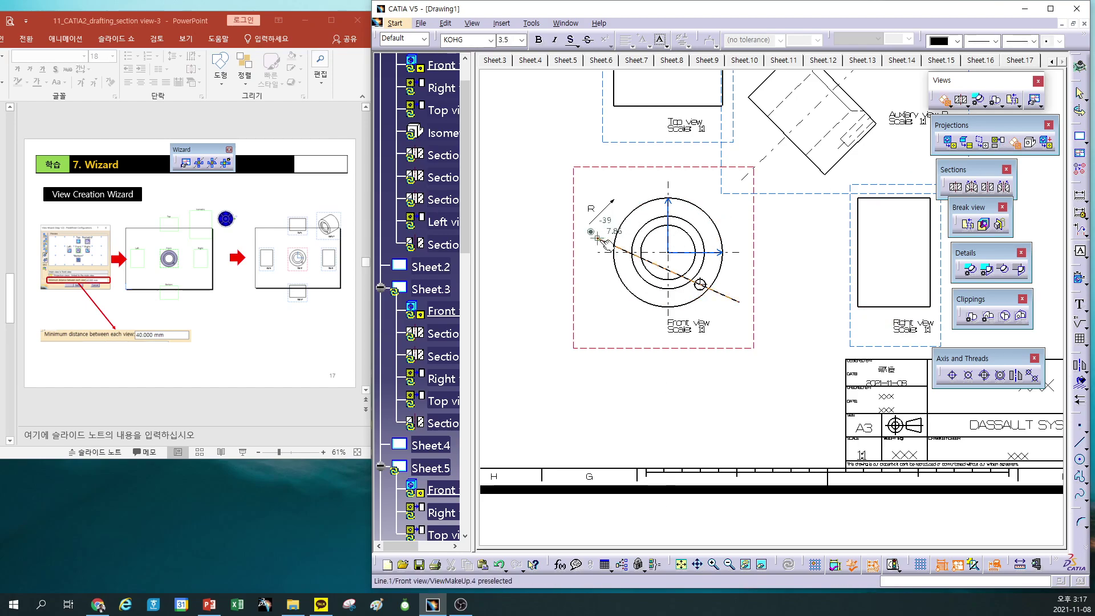
{"action": "left_click", "coordinate": [740, 304]}
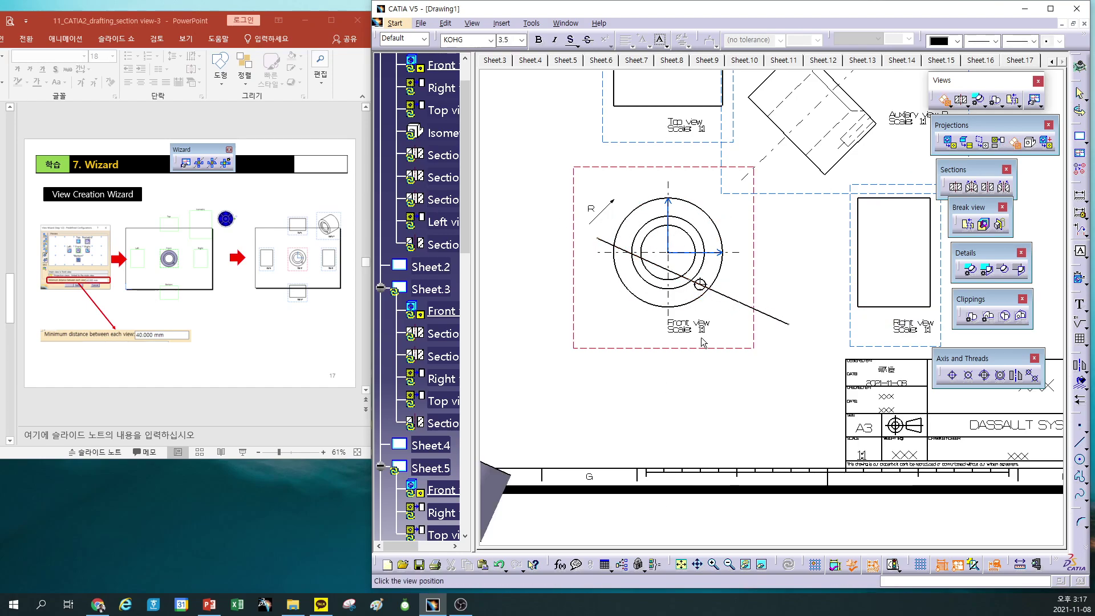
{"action": "left_click", "coordinate": [625, 414]}
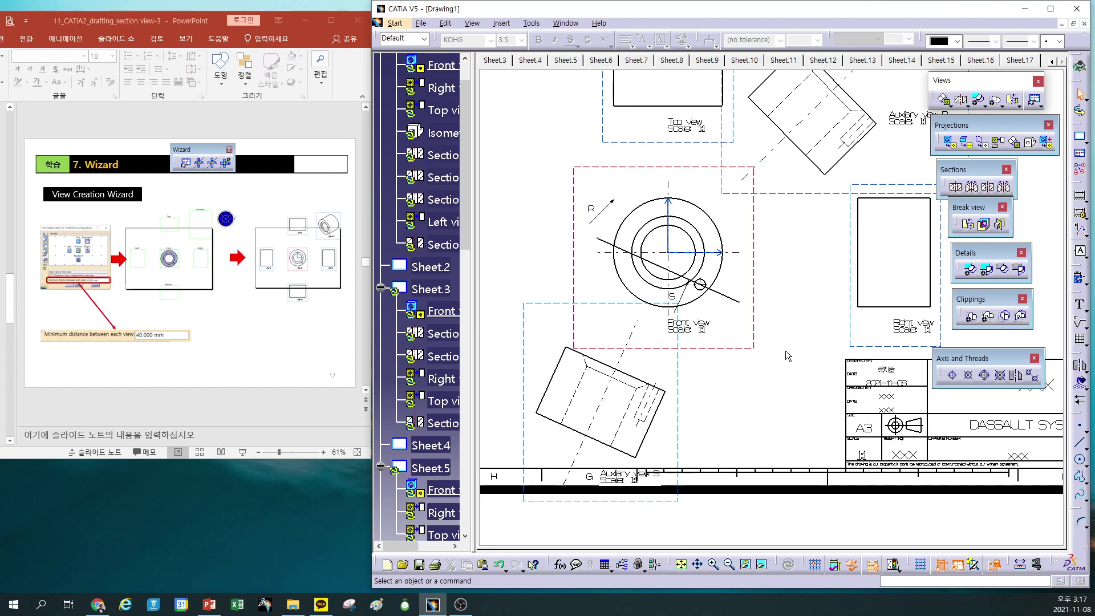
Set the slanted line through the front view's small hole to a dashed line type
{"action": "right_click", "coordinate": [724, 297]}
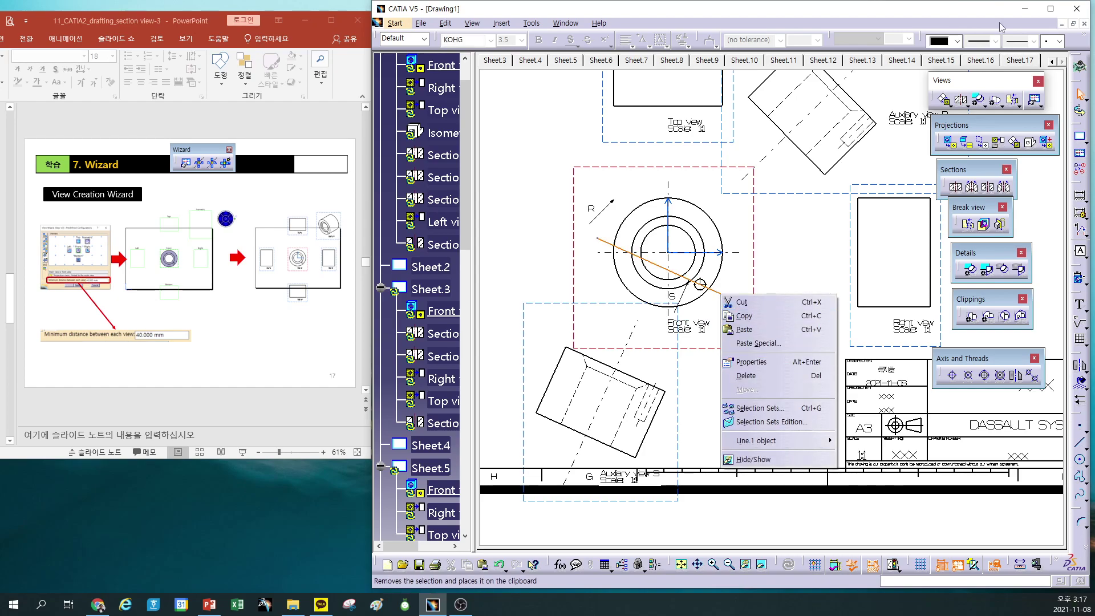
{"action": "left_click", "coordinate": [1033, 42]}
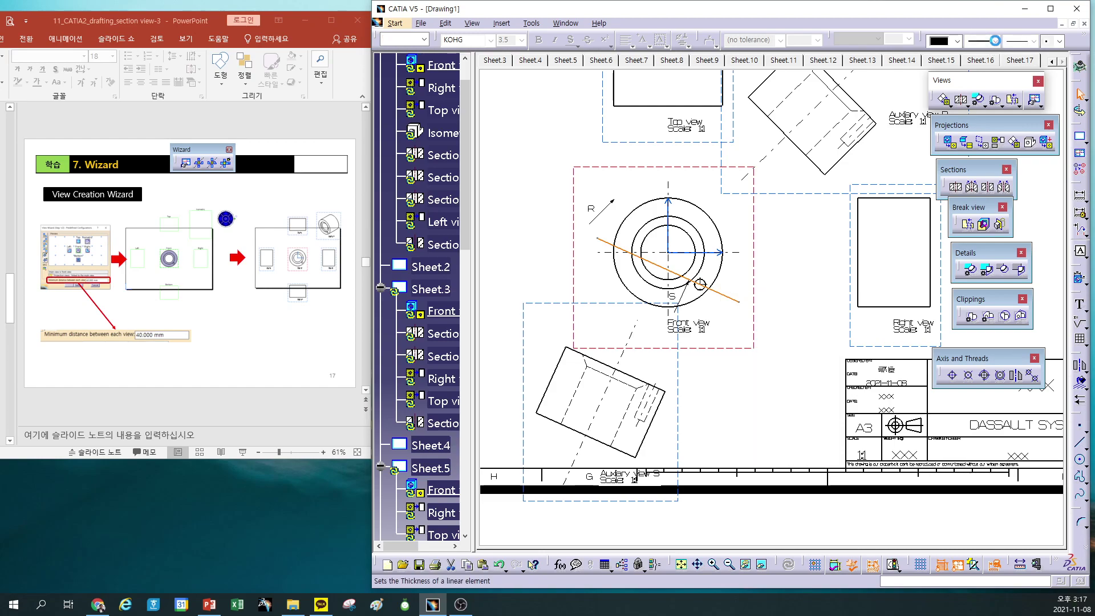
{"action": "left_click", "coordinate": [1033, 42]}
{"action": "left_click", "coordinate": [1027, 68]}
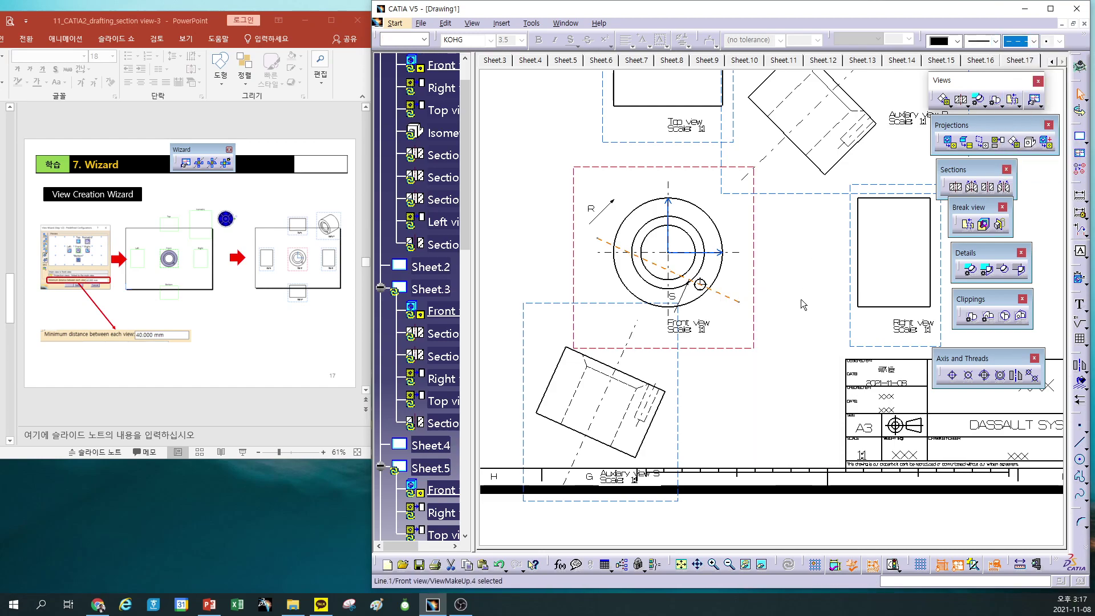
Remove the slanted dashed line from the front view
{"action": "left_click", "coordinate": [737, 302]}
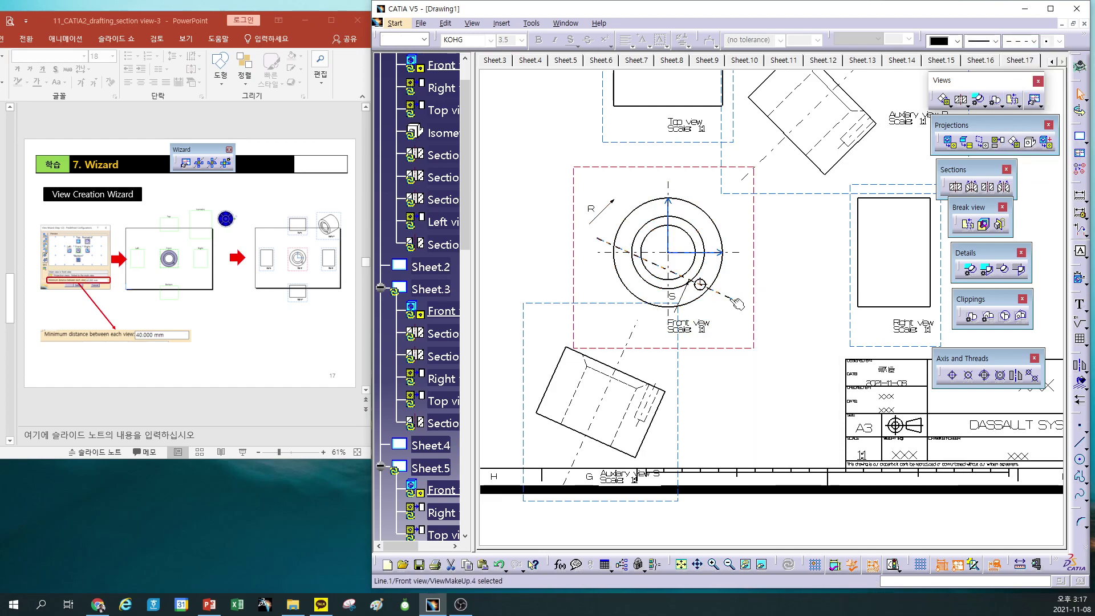
{"action": "left_click", "coordinate": [774, 319]}
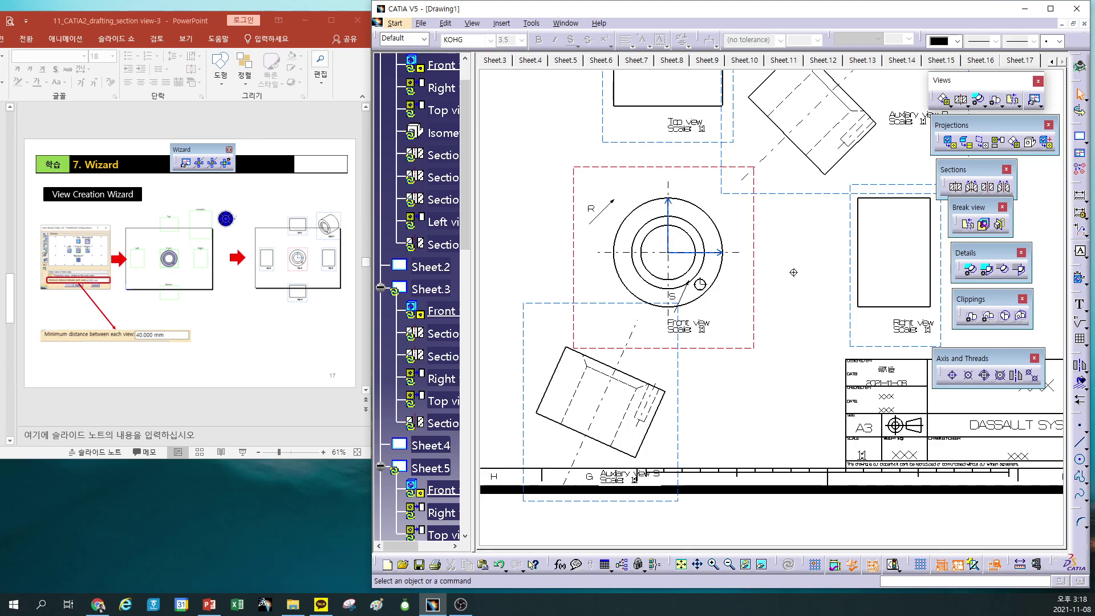
{"action": "mouse_move", "coordinate": [792, 271]}
{"action": "middle_mouse_down", "text": "ctrl"}
{"action": "mouse_move", "coordinate": [799, 247]}
{"action": "mouse_move", "coordinate": [787, 322]}
{"action": "middle_mouse_up", "text": "ctrl"}
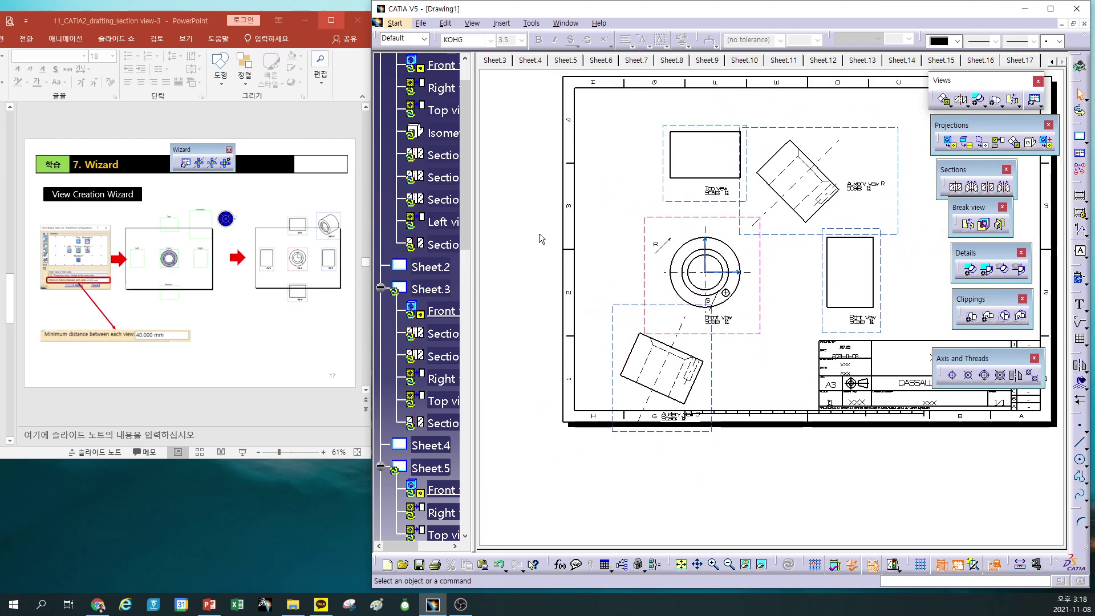
{"action": "mouse_move", "coordinate": [539, 234]}
{"action": "middle_mouse_down"}
{"action": "mouse_move", "coordinate": [516, 300]}
{"action": "mouse_move", "coordinate": [518, 276]}
{"action": "middle_mouse_up"}
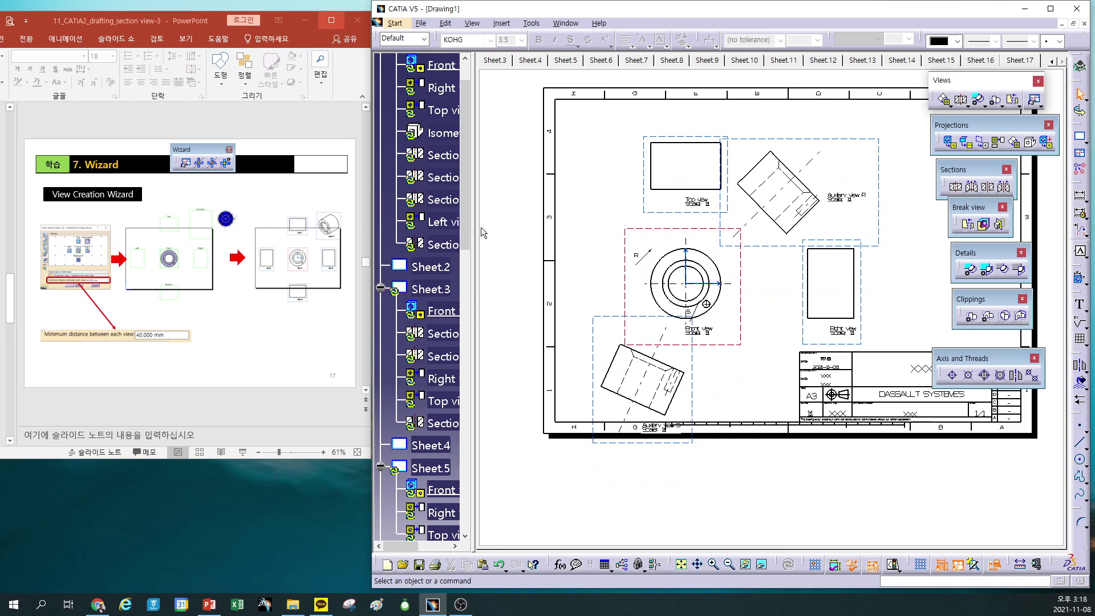
Review the View Creation Wizard slide in PowerPoint, and add a new blank sheet to the CATIA drawing
{"action": "left_click", "coordinate": [332, 21]}
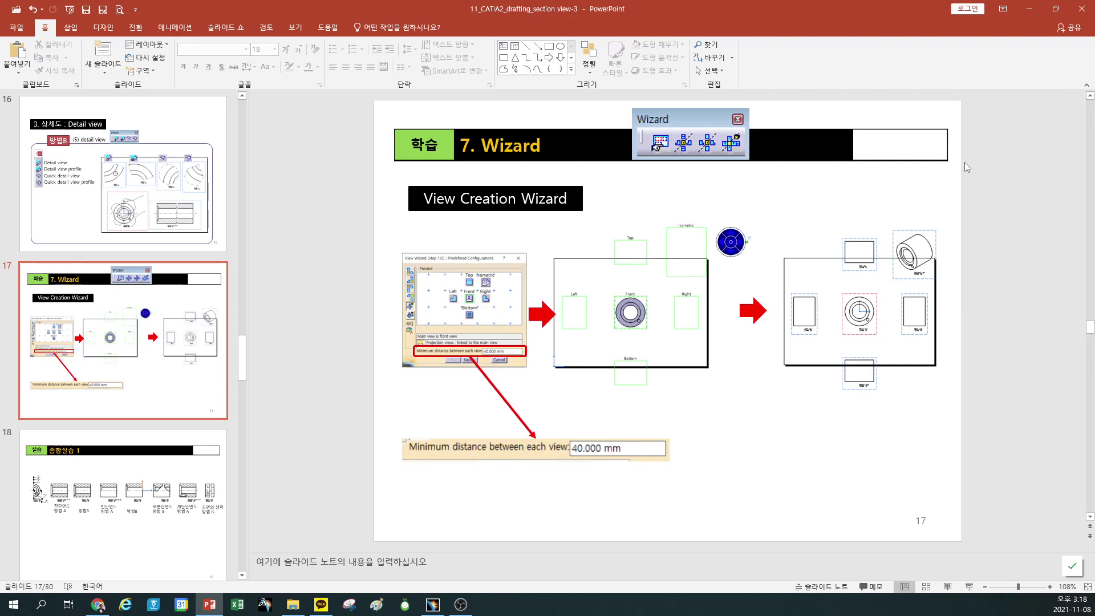
{"action": "left_click", "coordinate": [1056, 9]}
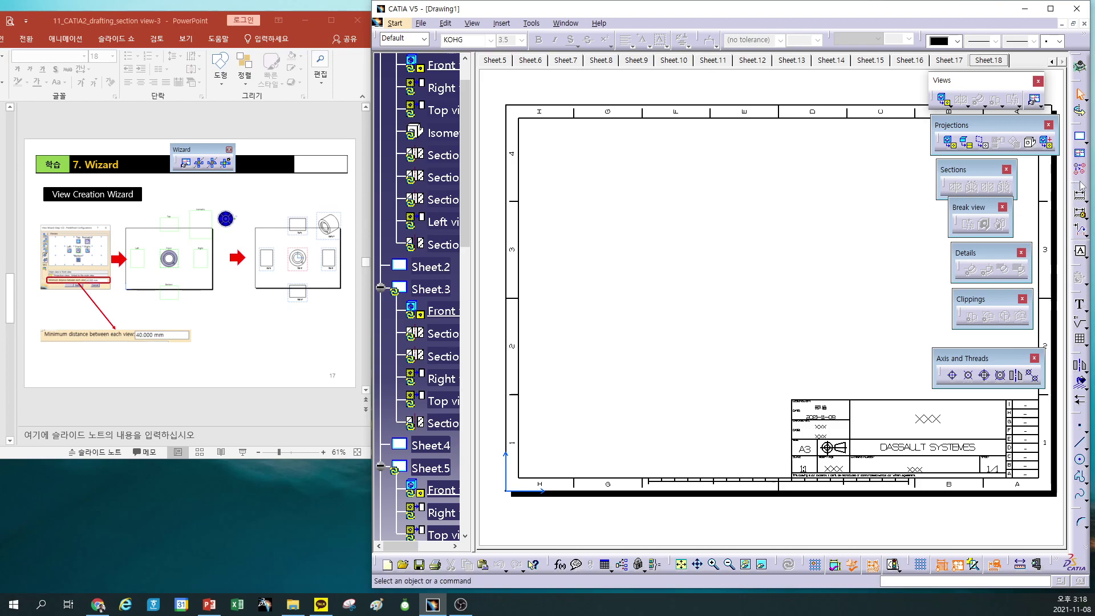
{"action": "left_click", "coordinate": [1085, 142]}
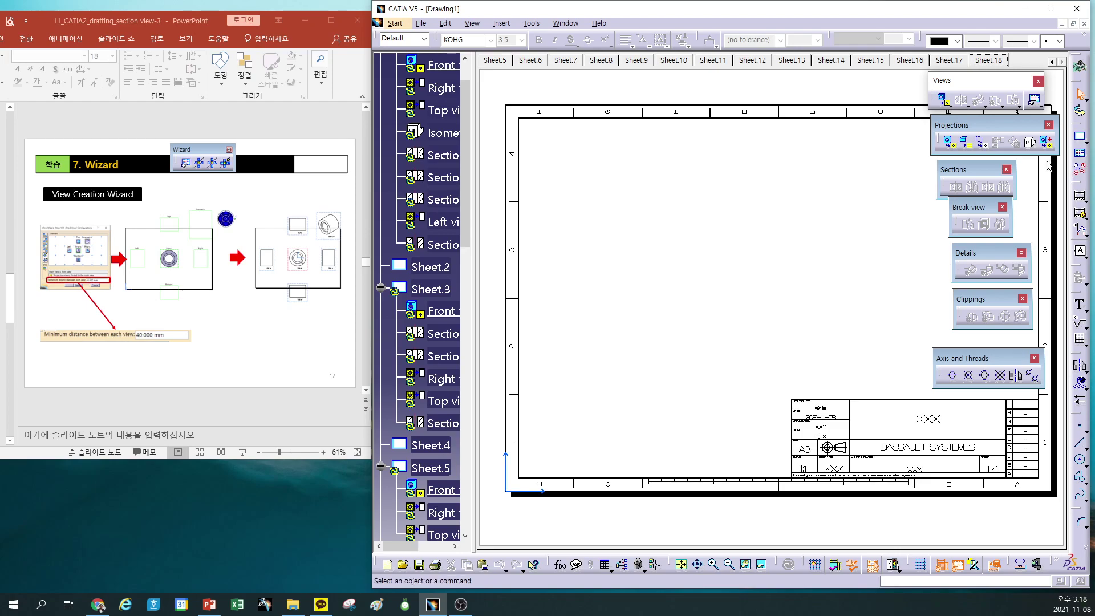
Move the Views toolbar clear of the other toolbars and start the View Creation Wizard
{"action": "left_click_drag", "start_coordinate": [991, 85], "coordinate": [990, 89]}
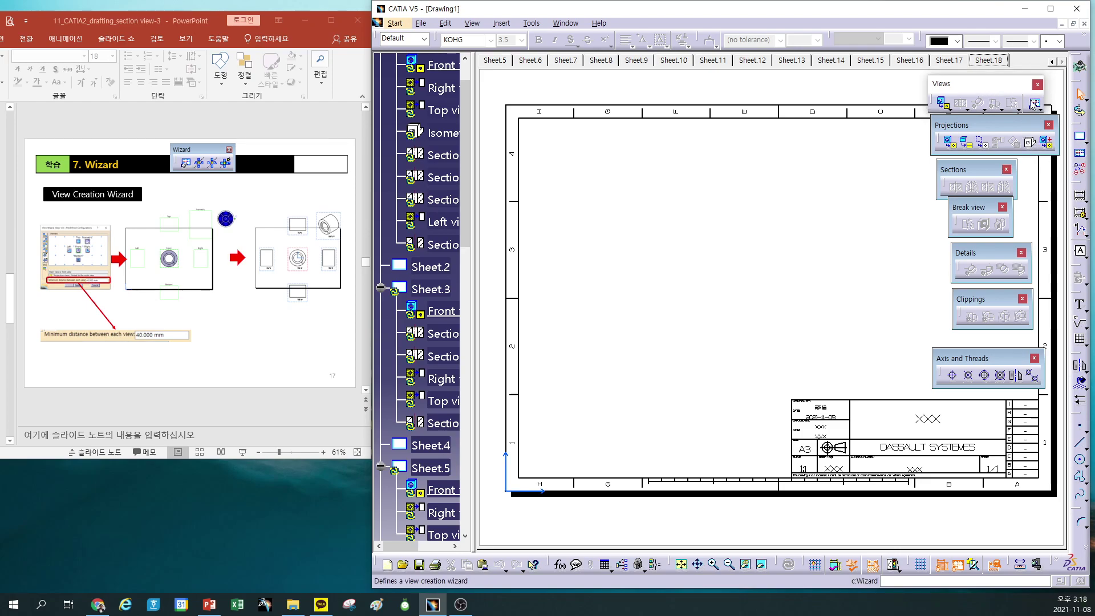
{"action": "left_click", "coordinate": [1037, 108]}
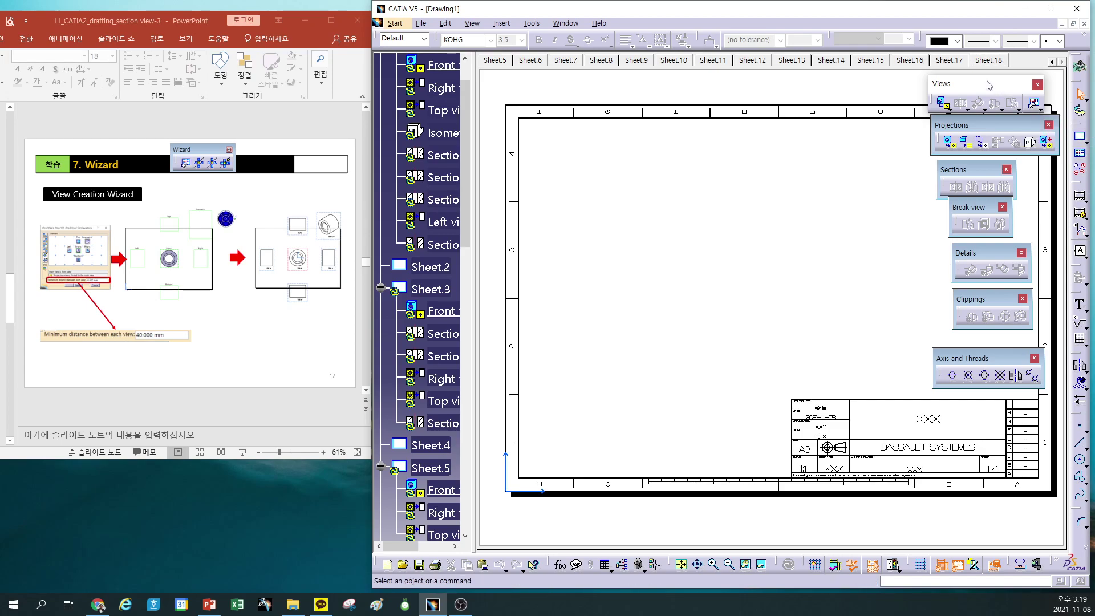
{"action": "left_click_drag", "start_coordinate": [893, 85], "coordinate": [890, 84]}
{"action": "left_click", "coordinate": [946, 106]}
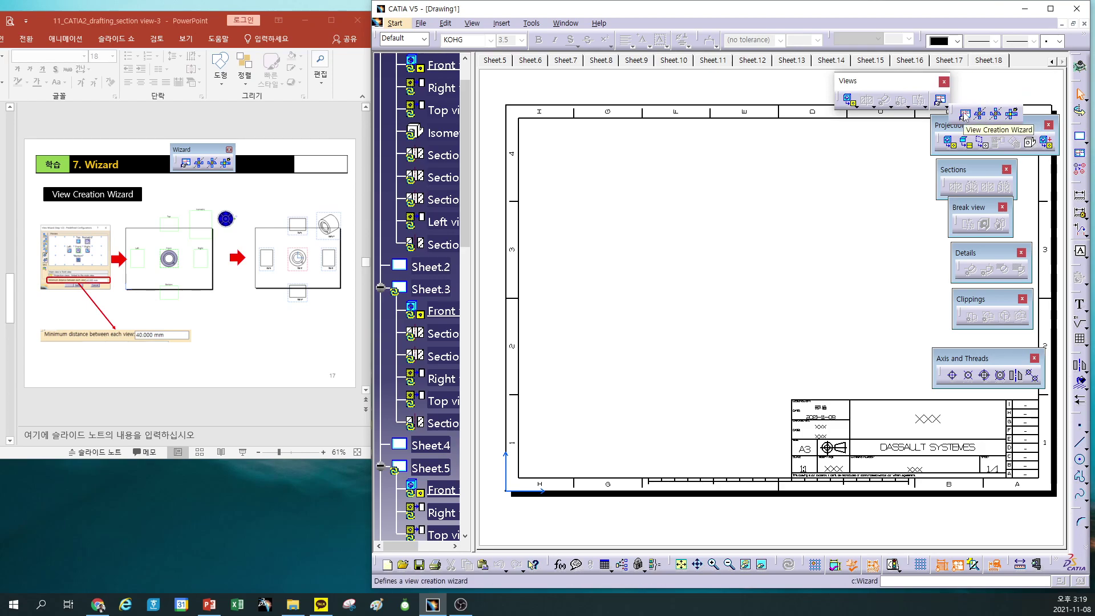
{"action": "left_click", "coordinate": [964, 114]}
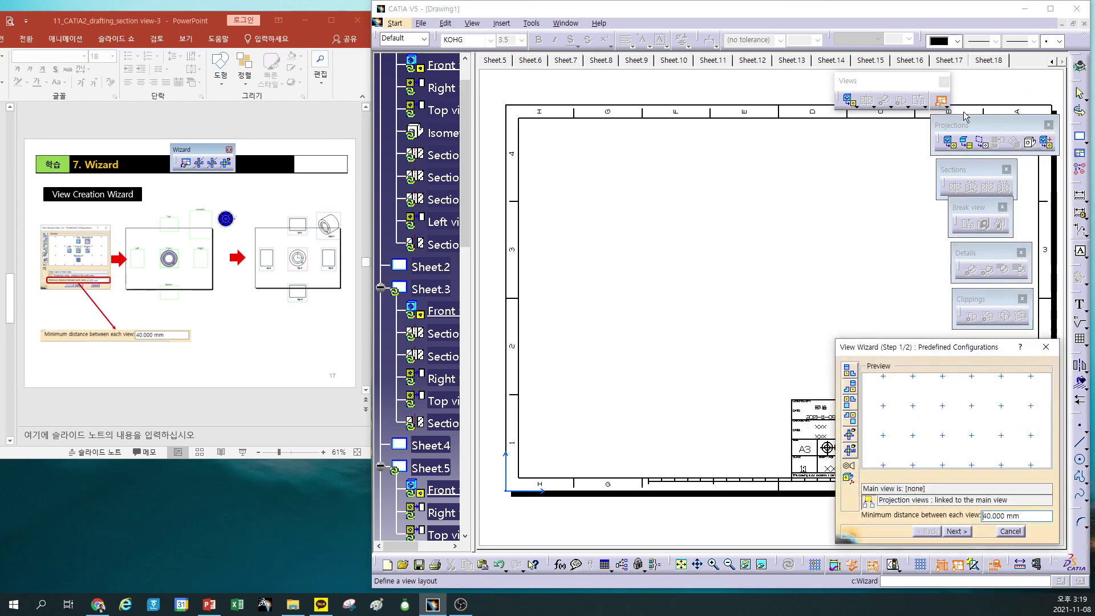
Preview the predefined configurations through the one that includes the rear view, and set the minimum distance between views to 50 mm
{"action": "left_click", "coordinate": [851, 372]}
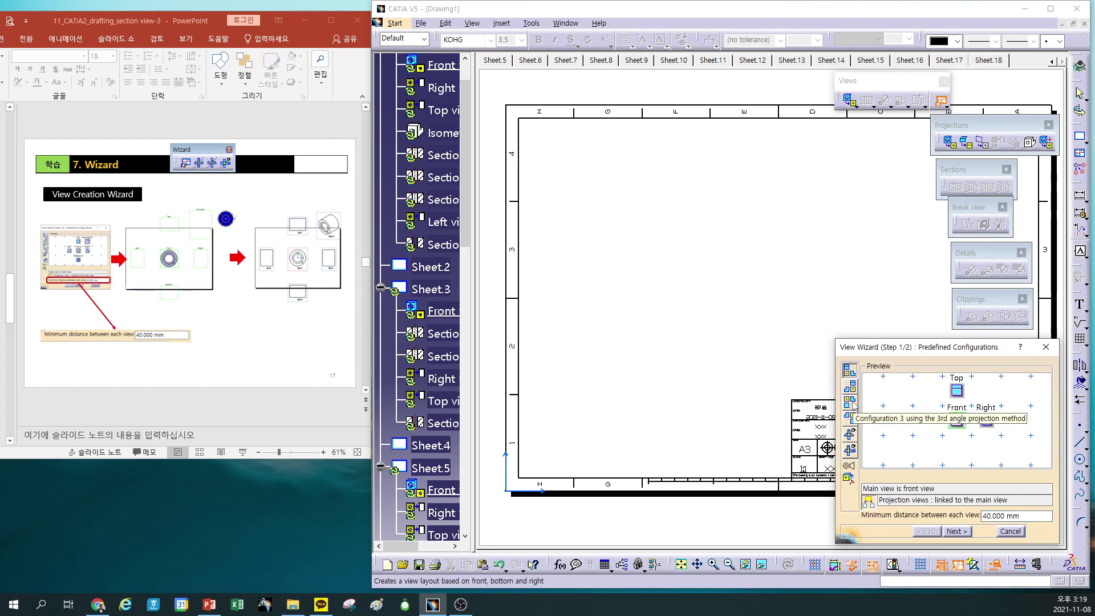
{"action": "left_click", "coordinate": [850, 387]}
{"action": "left_click", "coordinate": [851, 403]}
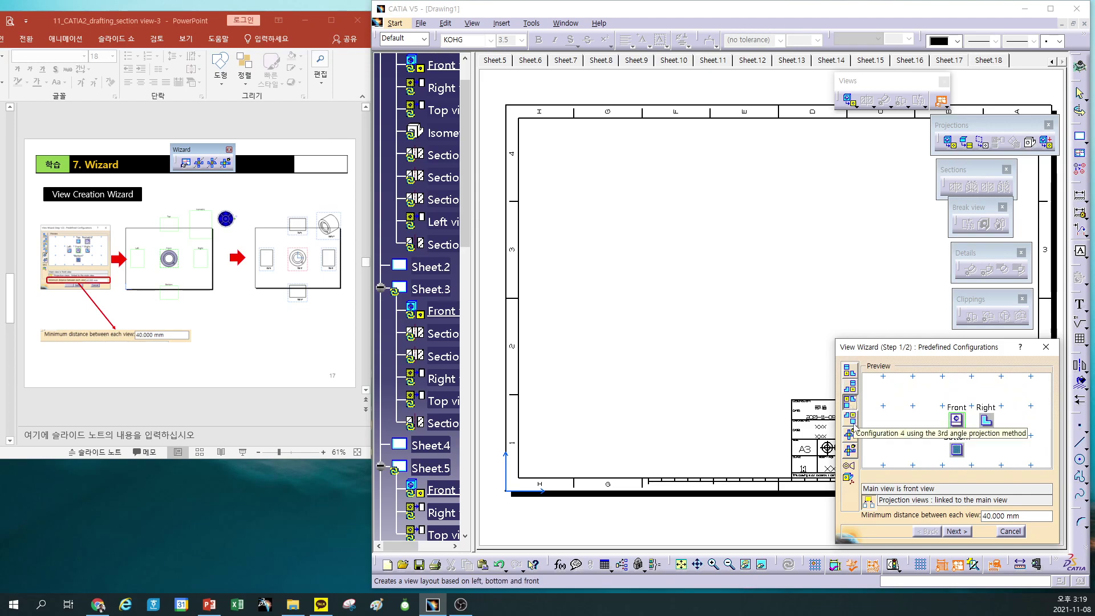
{"action": "left_click", "coordinate": [851, 418]}
{"action": "left_click", "coordinate": [851, 435]}
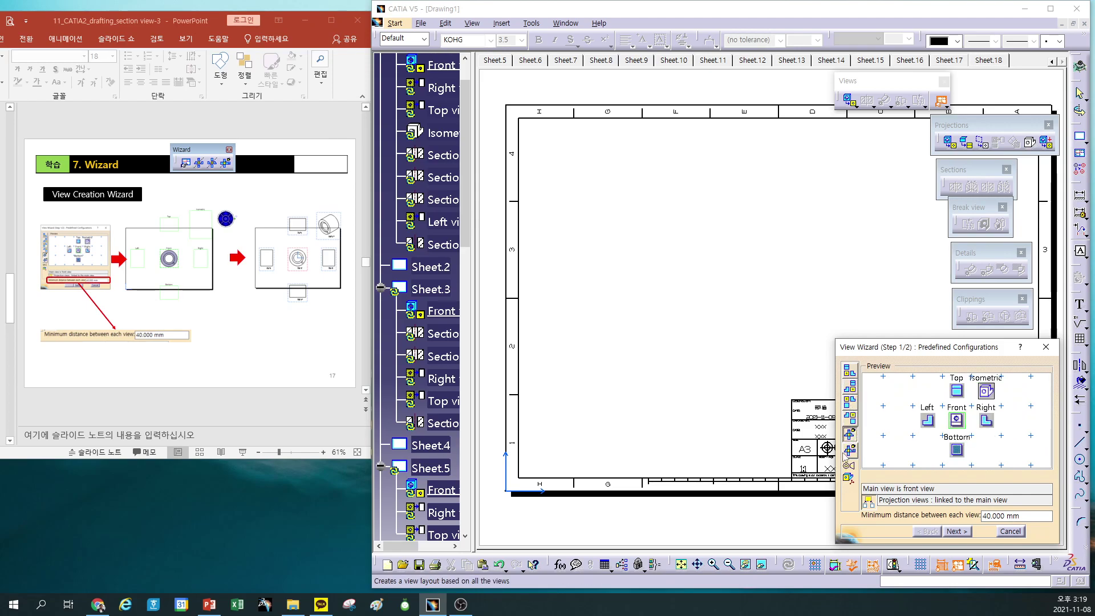
{"action": "left_click", "coordinate": [850, 450]}
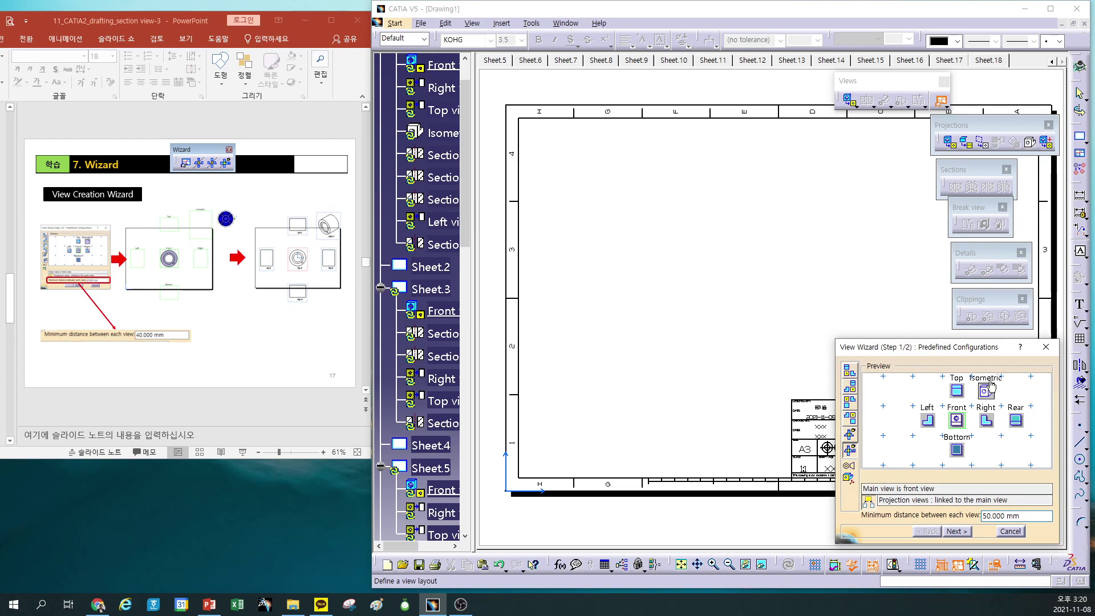
Compare all six predefined view configurations once more, from the three-view layouts to the one with the rear view
{"action": "left_click", "coordinate": [851, 374]}
{"action": "left_click", "coordinate": [850, 387]}
{"action": "left_click", "coordinate": [850, 402]}
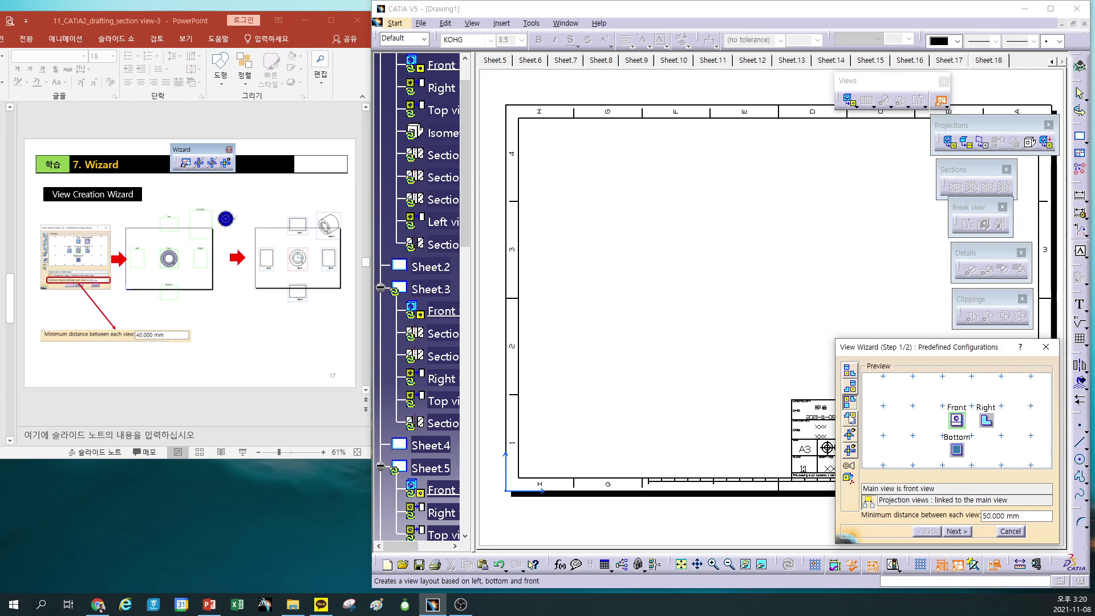
{"action": "left_click", "coordinate": [851, 420]}
{"action": "left_click", "coordinate": [850, 434]}
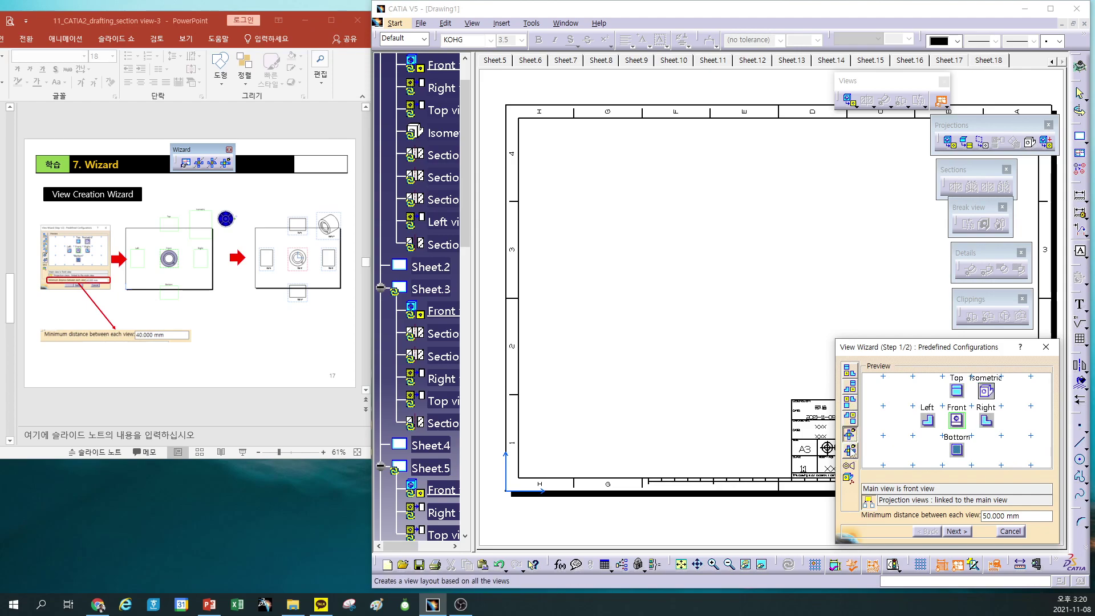
{"action": "left_click", "coordinate": [850, 451]}
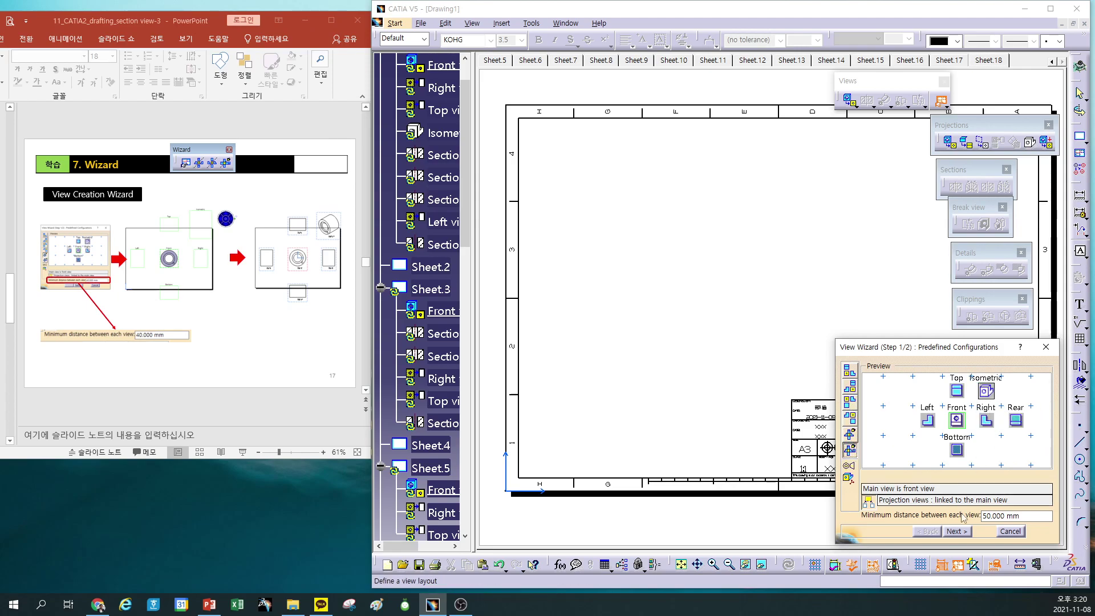
Clear every view from the layout arrangement and go back to the predefined configurations
{"action": "left_click", "coordinate": [964, 532]}
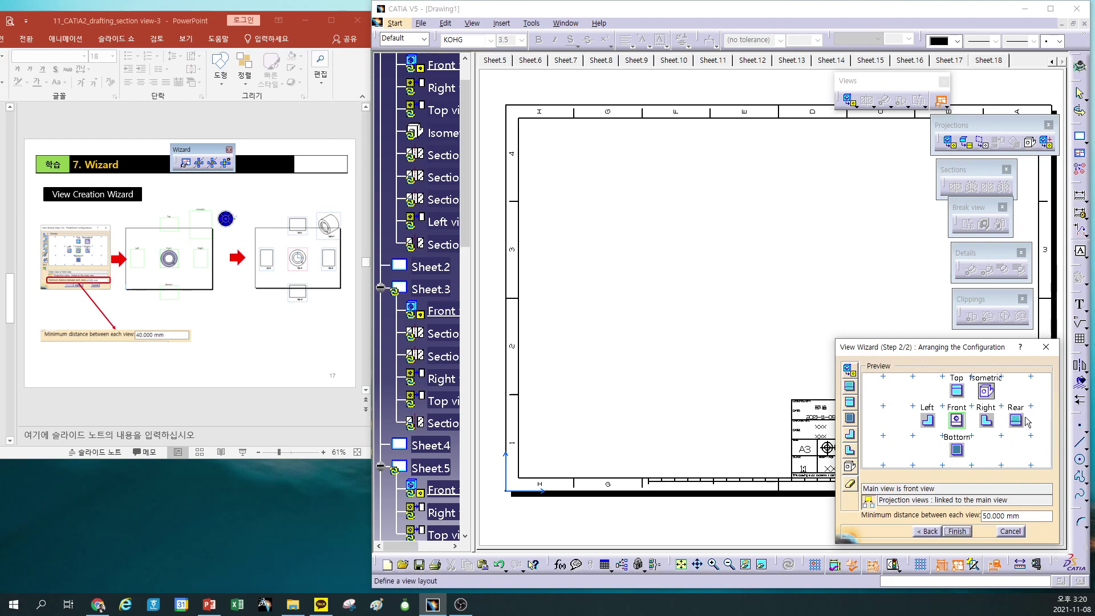
{"action": "left_click", "coordinate": [850, 484]}
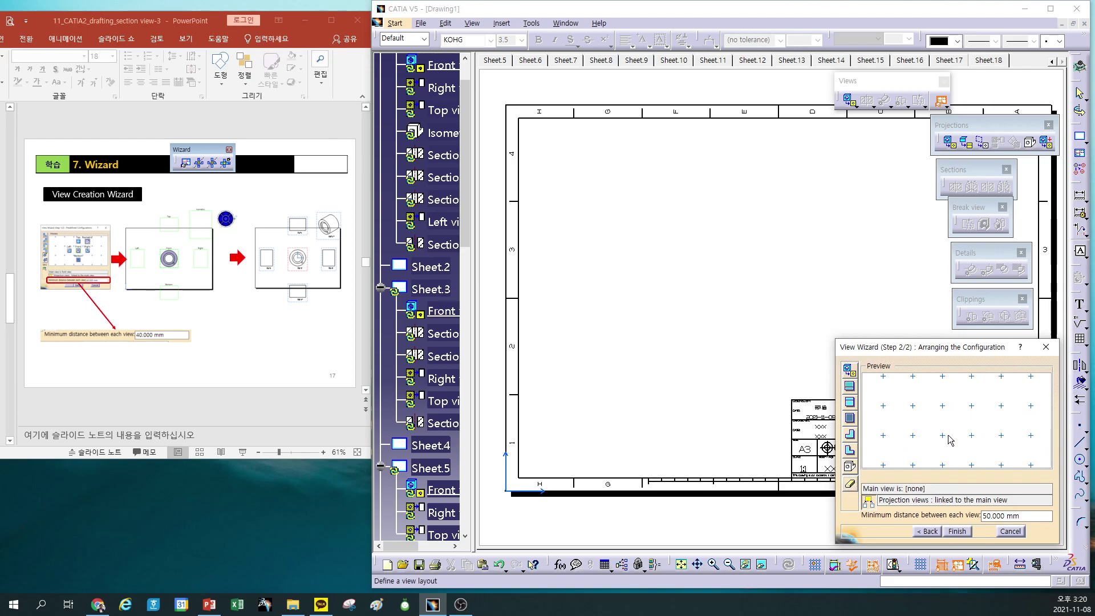
{"action": "left_click", "coordinate": [929, 532]}
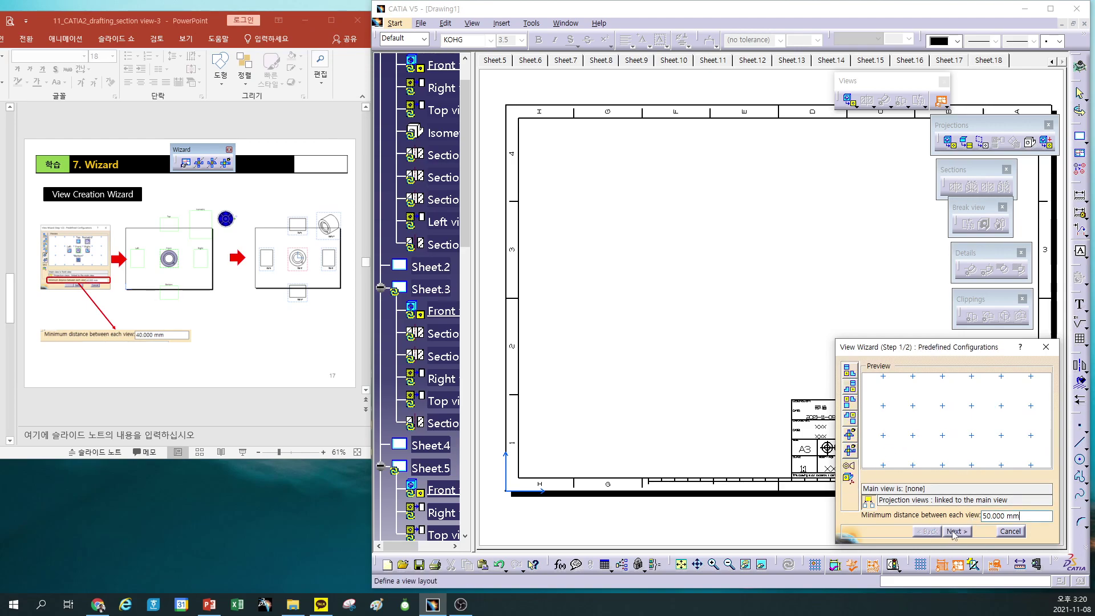
Choose the configuration with all views including the rear, delete the Rear view from the arrangement, and finish the wizard
{"action": "left_click", "coordinate": [850, 450]}
{"action": "left_click", "coordinate": [957, 532]}
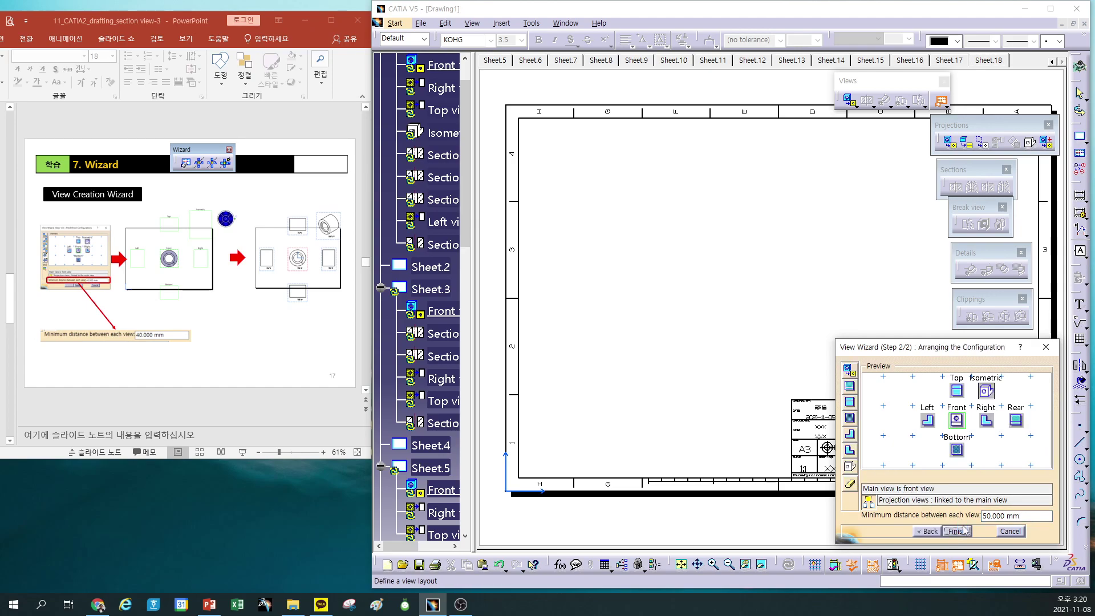
{"action": "right_click", "coordinate": [1019, 421]}
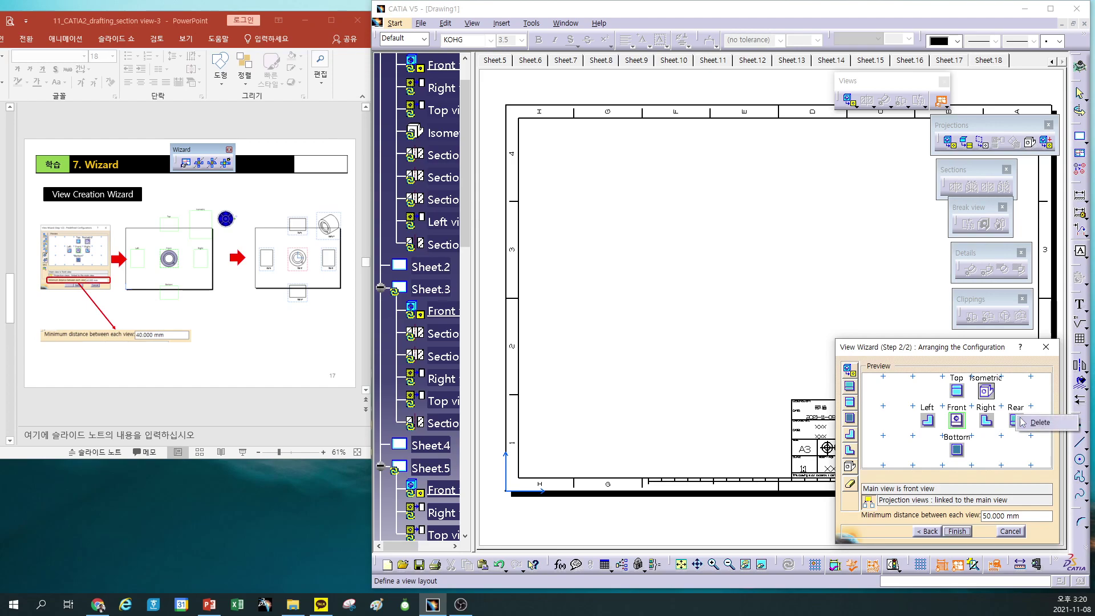
{"action": "left_click", "coordinate": [1037, 428]}
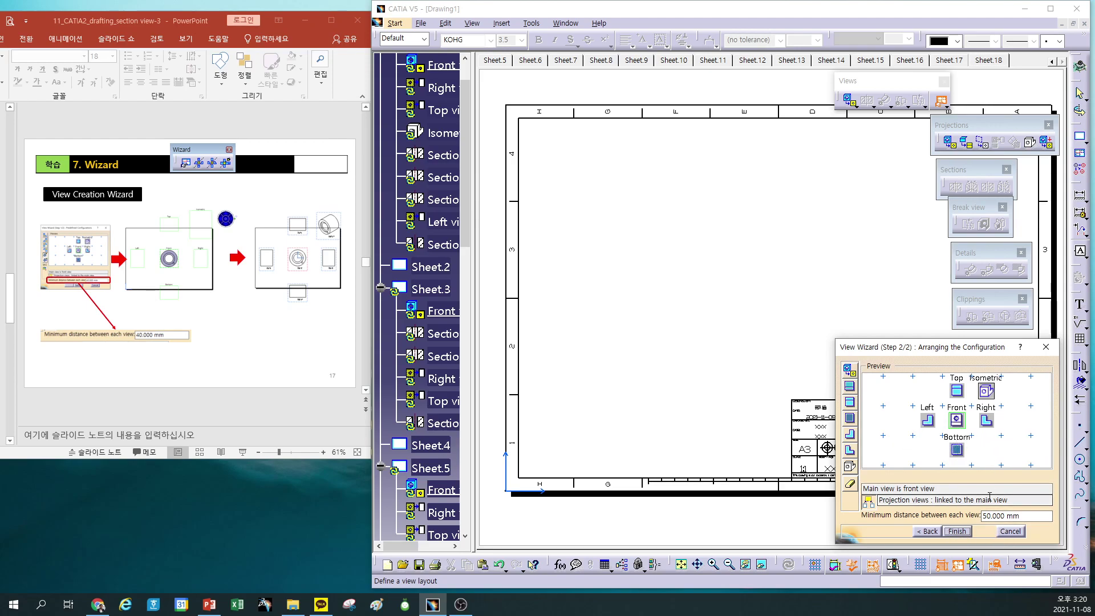
{"action": "left_click", "coordinate": [957, 531]}
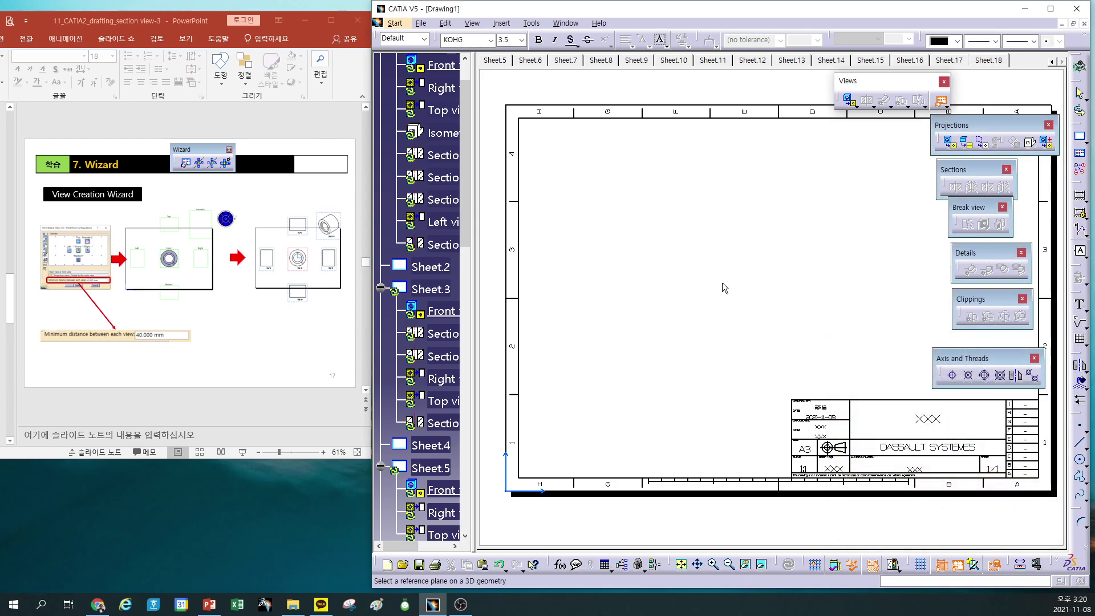
Switch to section view.CATPart and pick the ring's flat end face with the small hole as the front view reference
{"action": "left_click", "coordinate": [566, 22]}
{"action": "left_click", "coordinate": [587, 97]}
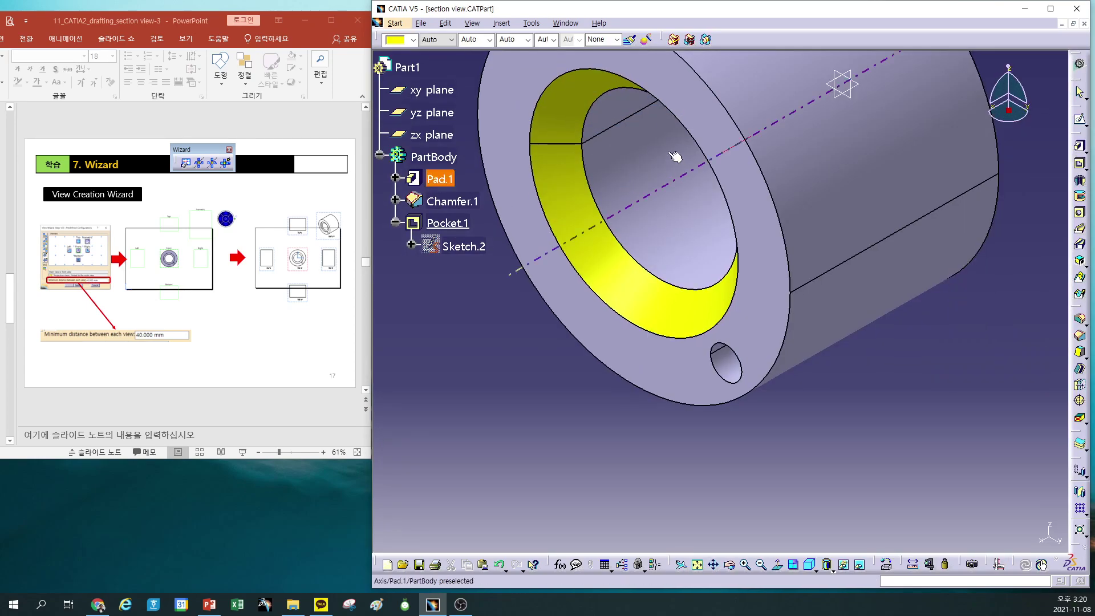
{"action": "left_click", "coordinate": [663, 96]}
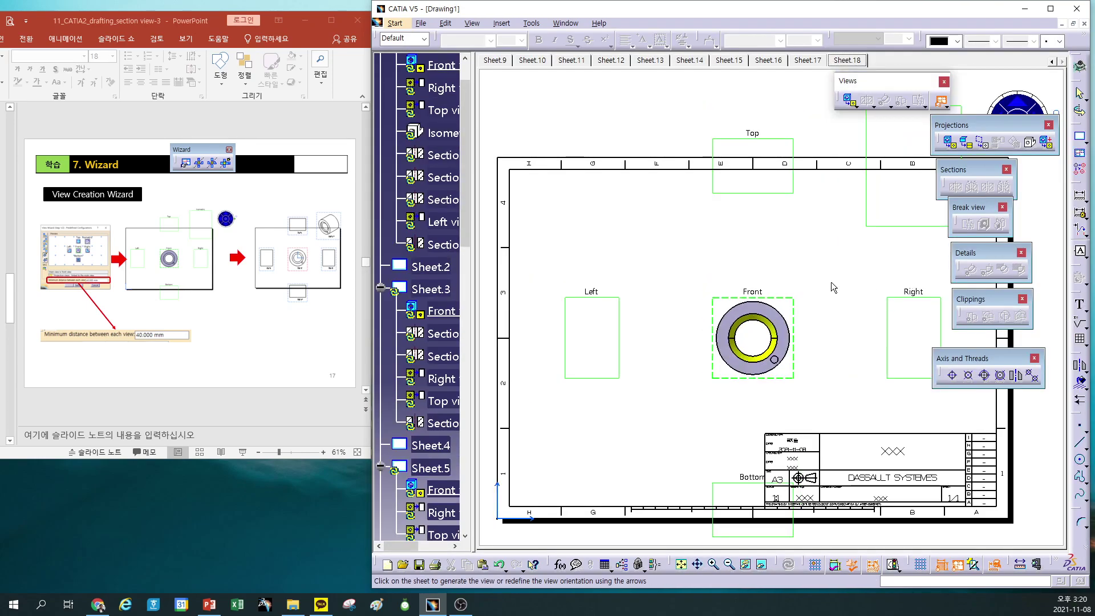
{"action": "middle_click_drag", "start_coordinate": [819, 298], "coordinate": [795, 341], "text": "ctrl"}
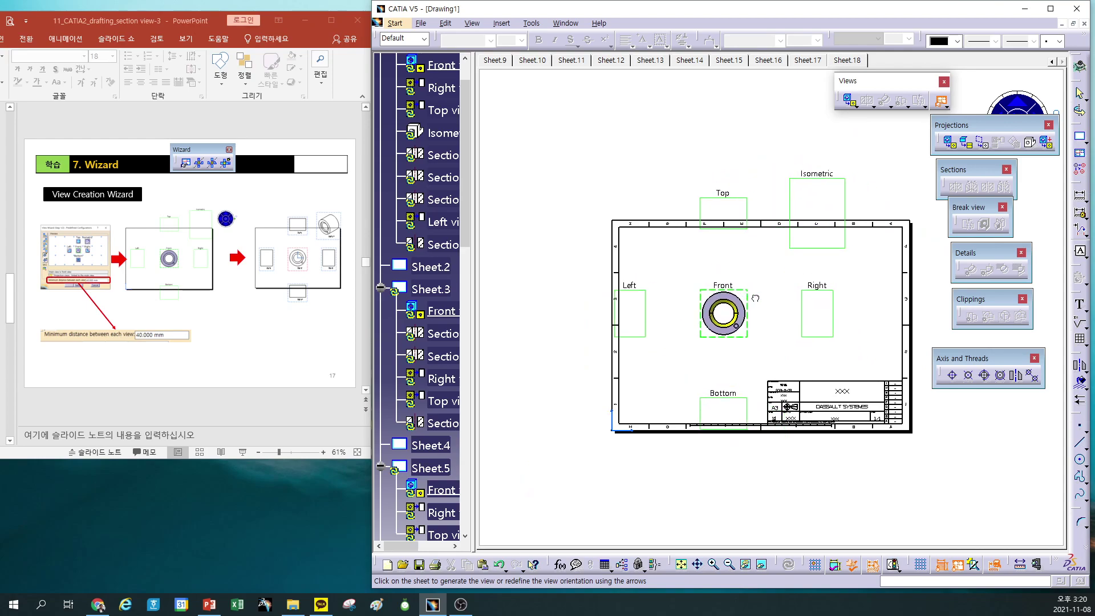
Move the Projections toolbar off the view compass and rotate the front view sideways through four quarter turns
{"action": "left_click_drag", "start_coordinate": [991, 128], "coordinate": [766, 91]}
{"action": "left_click", "coordinate": [1037, 122]}
{"action": "left_click", "coordinate": [1037, 122]}
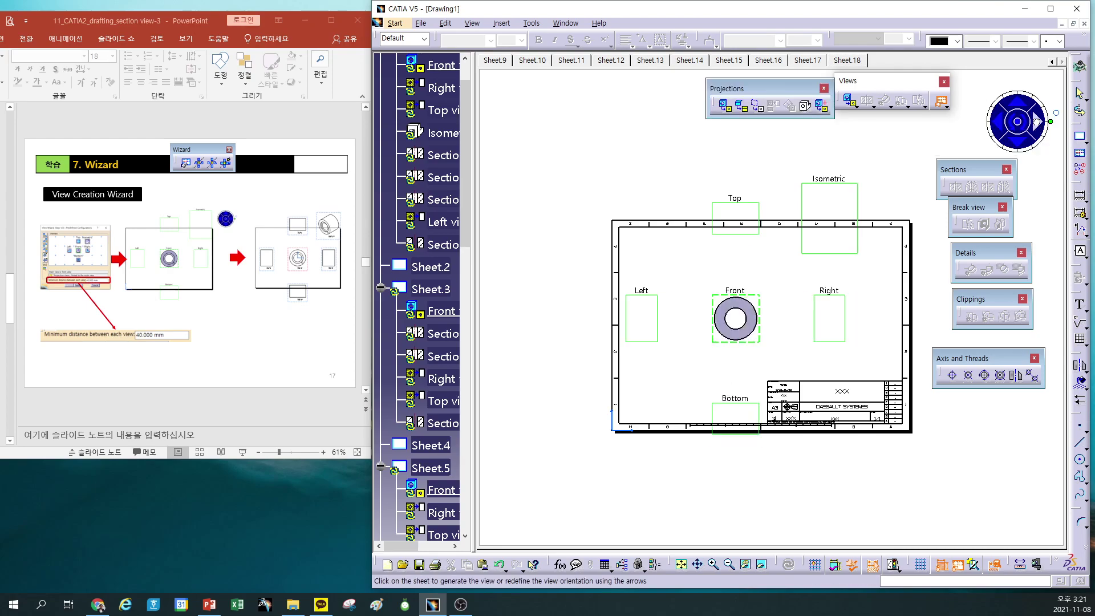
{"action": "left_click", "coordinate": [1037, 122]}
{"action": "left_click", "coordinate": [1037, 123]}
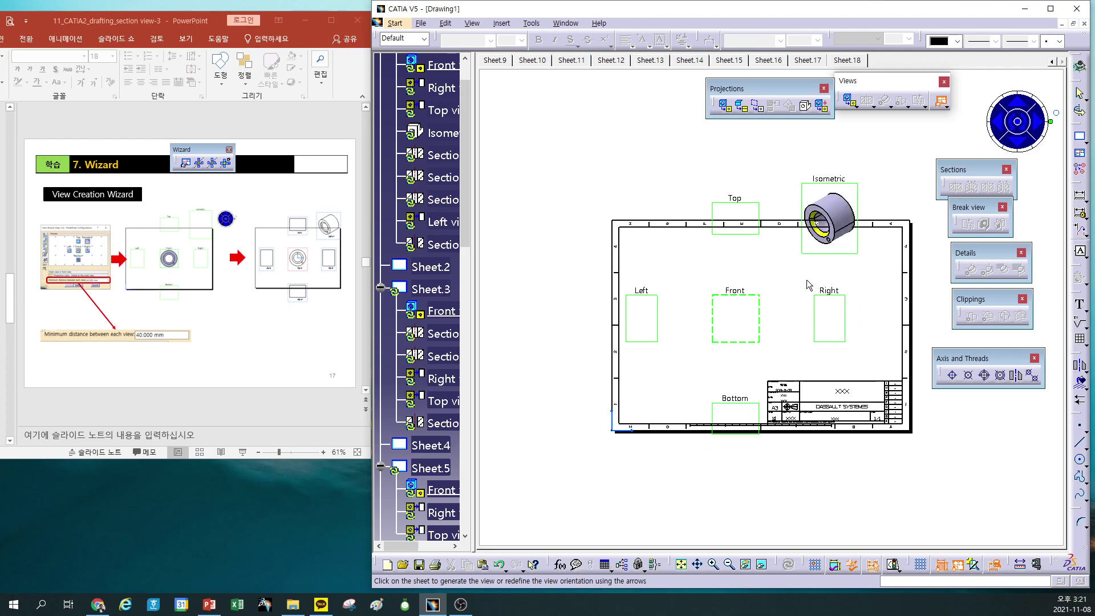
Generate the wizard's views, then move the bottom and top views closer to the front view within the sheet frame
{"action": "left_click", "coordinate": [689, 256]}
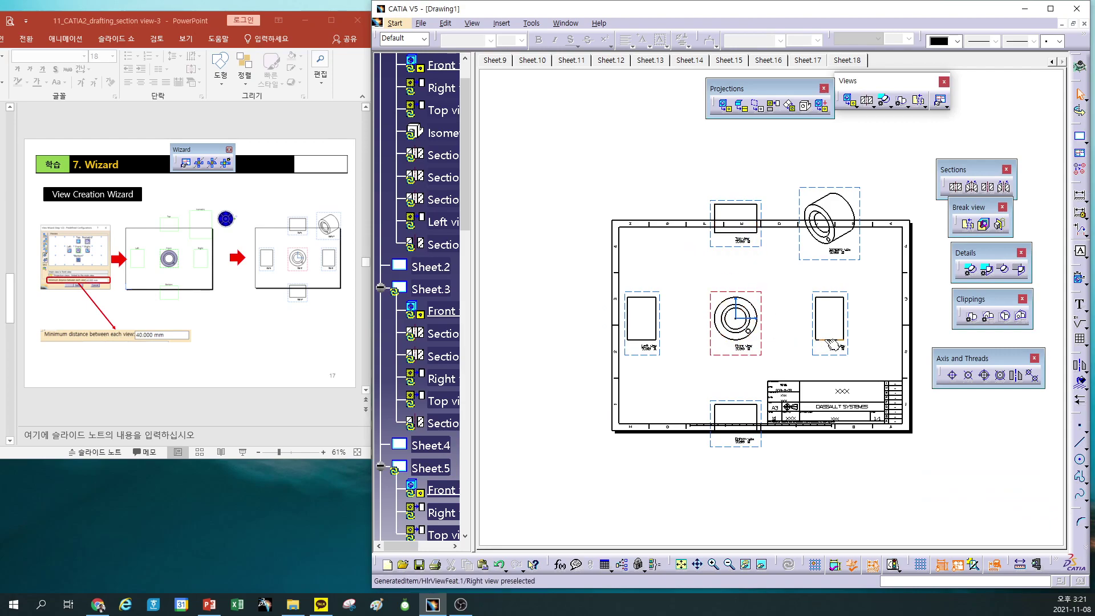
{"action": "left_click_drag", "start_coordinate": [729, 401], "coordinate": [736, 360]}
{"action": "left_click_drag", "start_coordinate": [740, 247], "coordinate": [740, 278]}
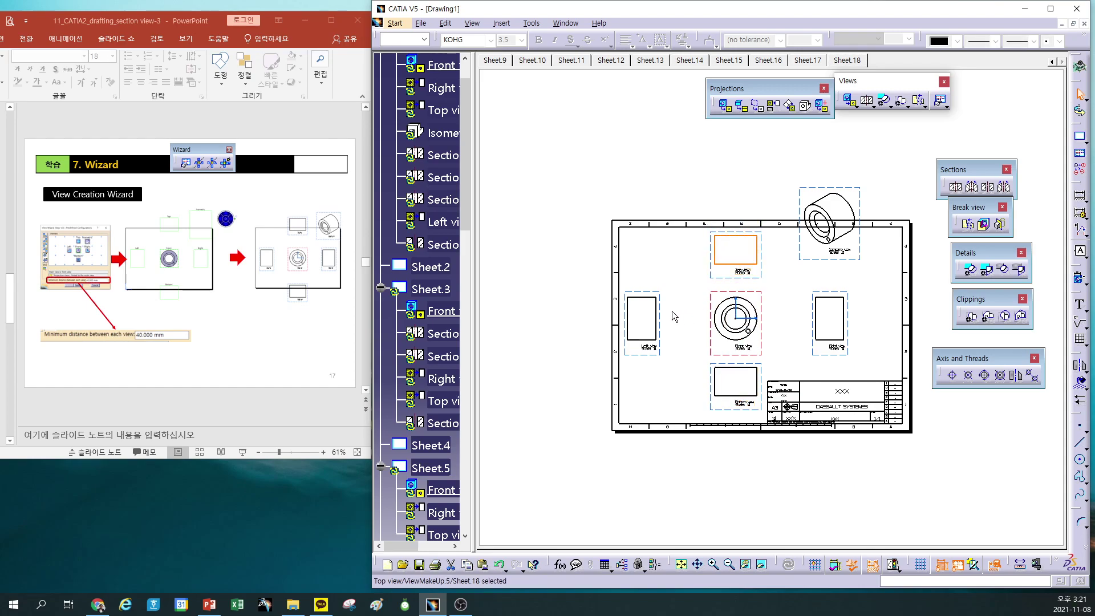
Move the left and right views closer to the front view, and bring the isometric view down toward the sheet frame
{"action": "left_click_drag", "start_coordinate": [656, 311], "coordinate": [677, 311]}
{"action": "left_click_drag", "start_coordinate": [820, 324], "coordinate": [747, 317]}
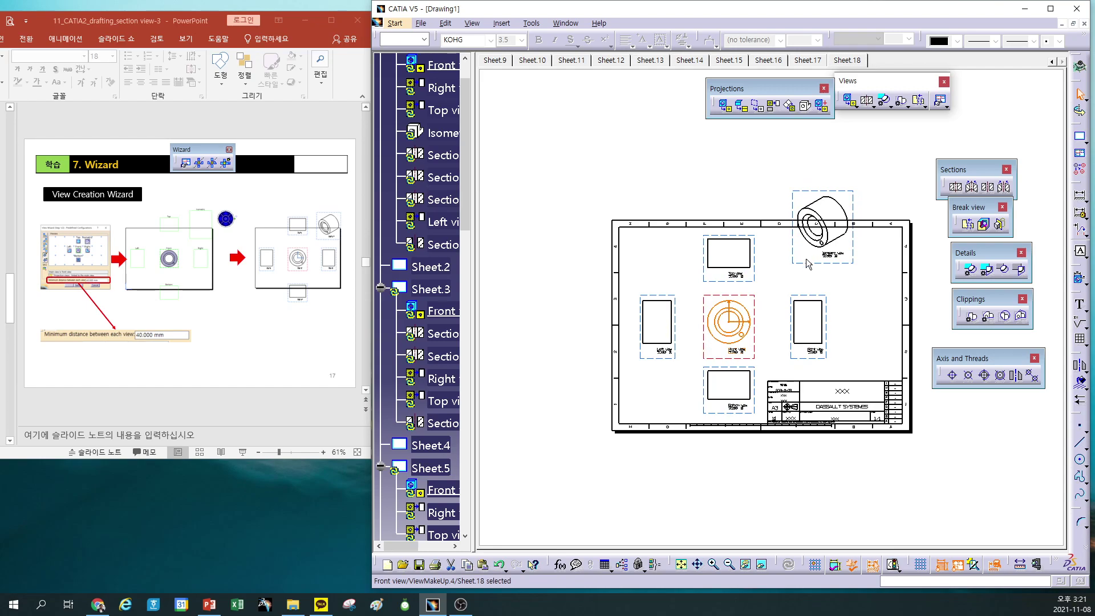
{"action": "left_click_drag", "start_coordinate": [806, 269], "coordinate": [781, 296]}
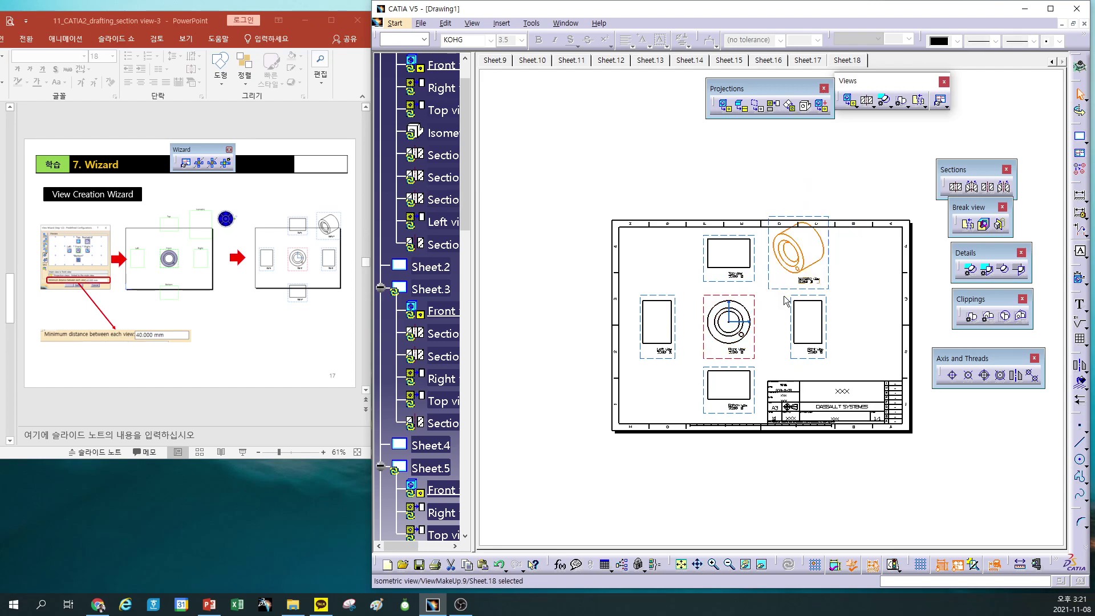
{"action": "left_click", "coordinate": [855, 293]}
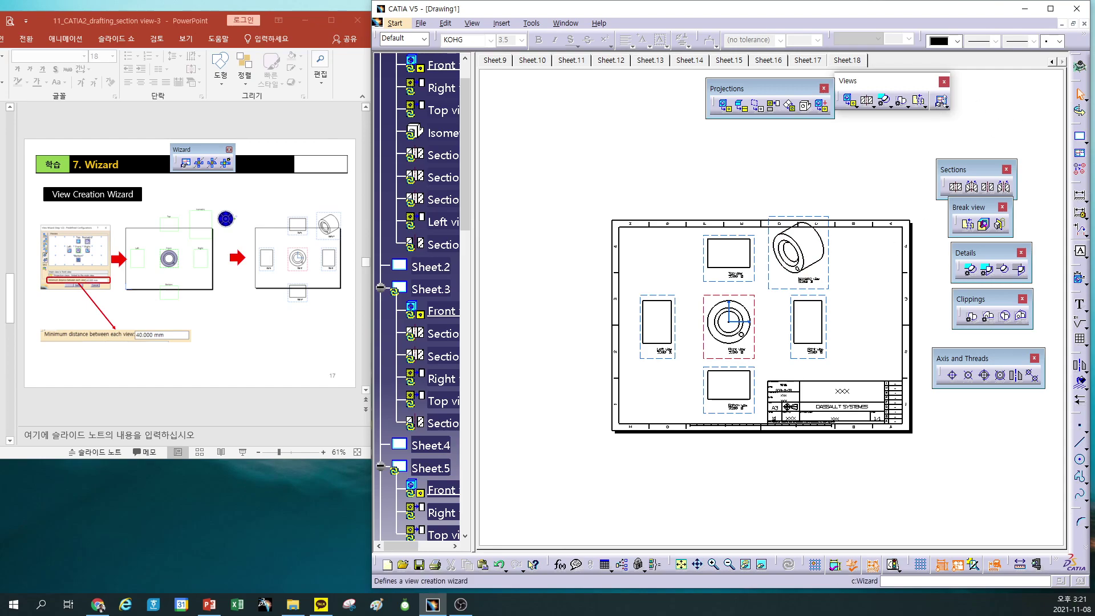
{"action": "left_click", "coordinate": [947, 108]}
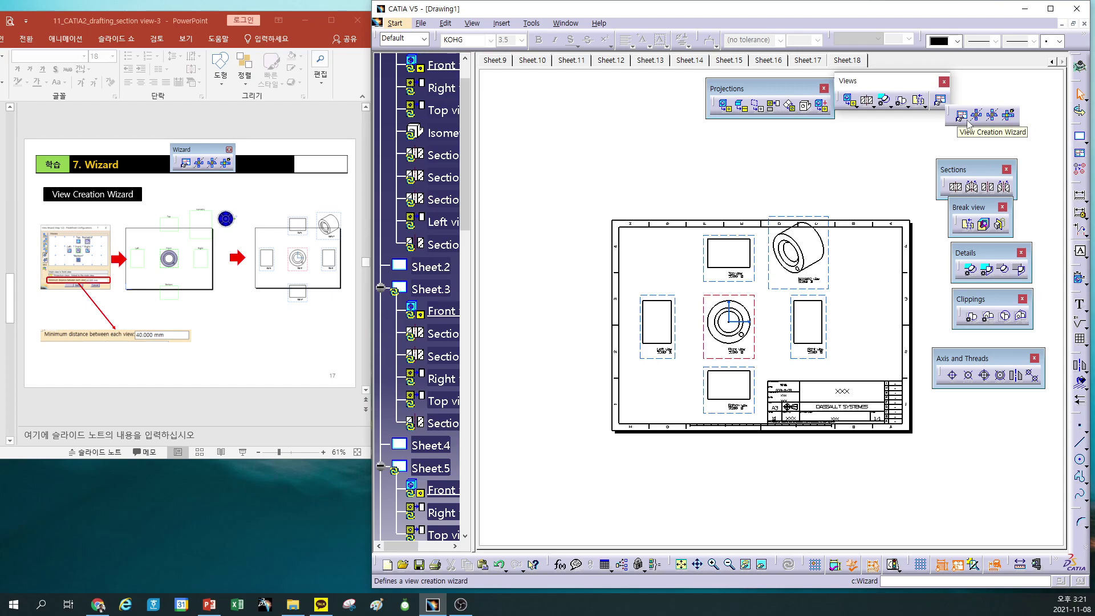
{"action": "left_click", "coordinate": [875, 169]}
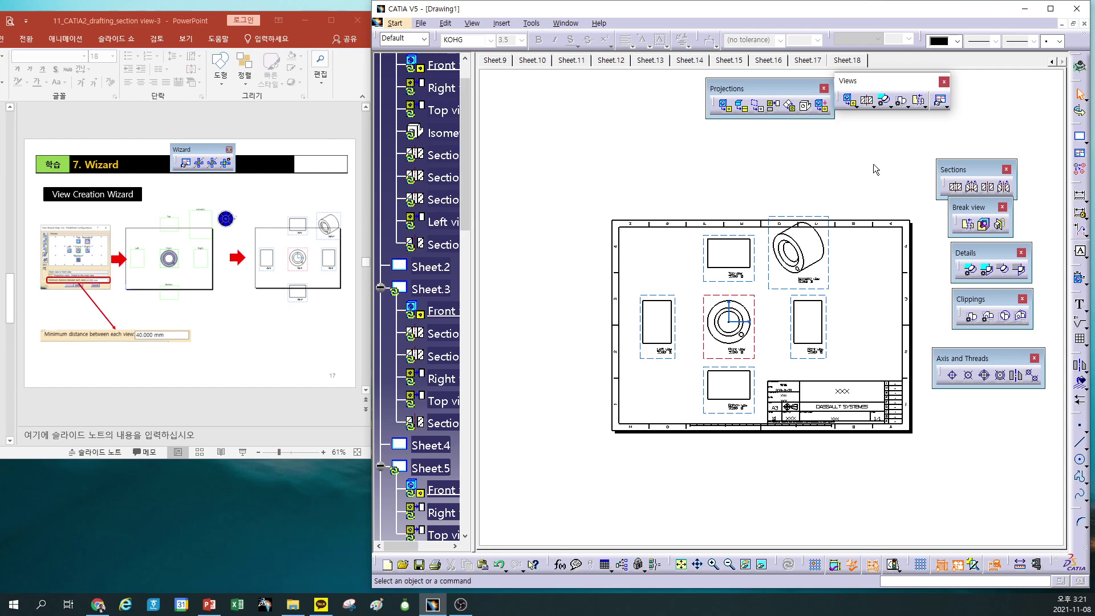
Switch to the PowerPoint lecture slides and go back from the Wizard slide to the drafting work order on slide 3
{"action": "left_click", "coordinate": [331, 21]}
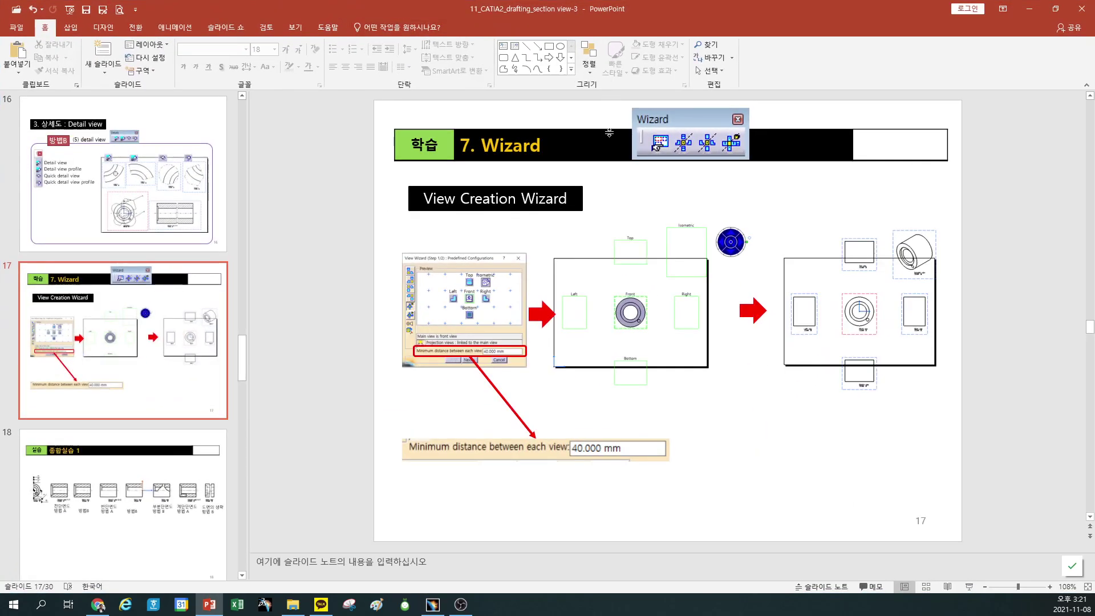
{"action": "scroll", "coordinate": [415, 201], "scroll_direction": "up", "scroll_amount": 12}
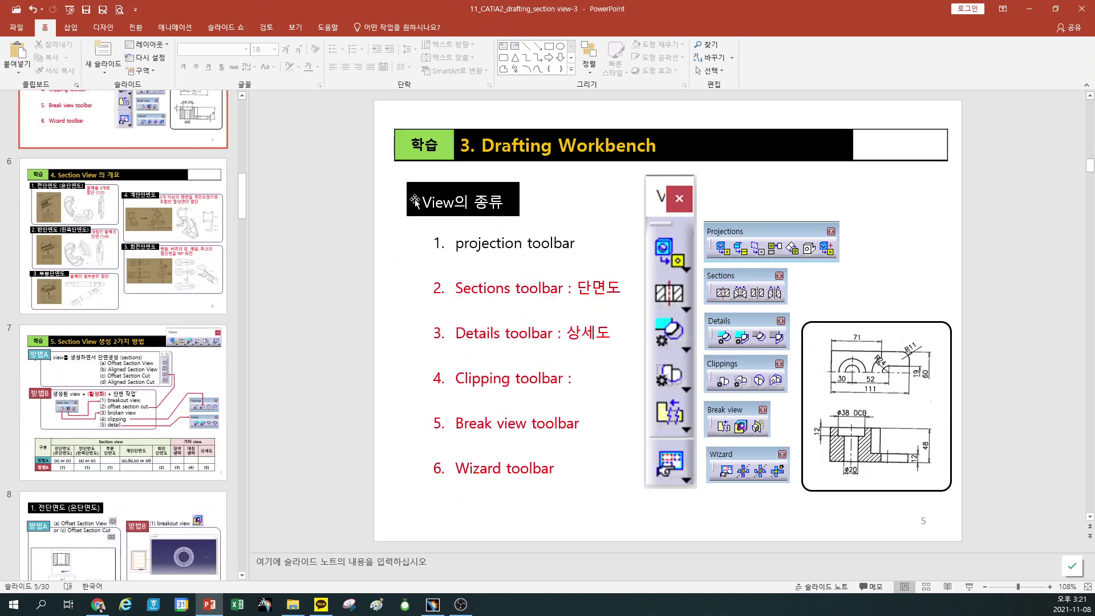
{"action": "scroll", "coordinate": [415, 201], "scroll_direction": "up", "scroll_amount": 3}
{"action": "scroll", "coordinate": [419, 198], "scroll_direction": "down", "scroll_amount": 1}
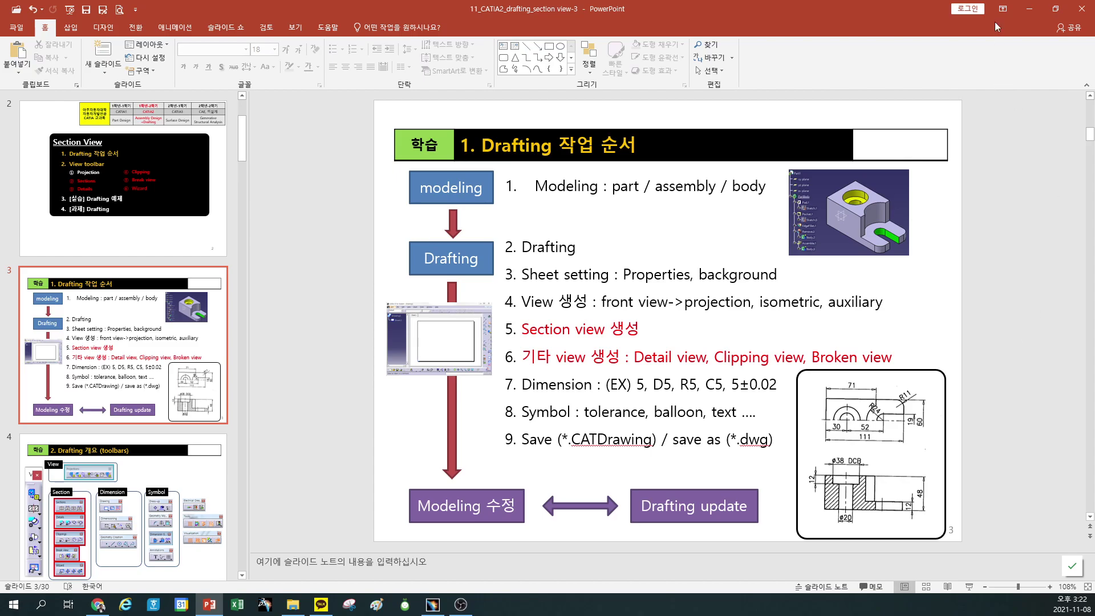
{"action": "left_click", "coordinate": [1055, 9]}
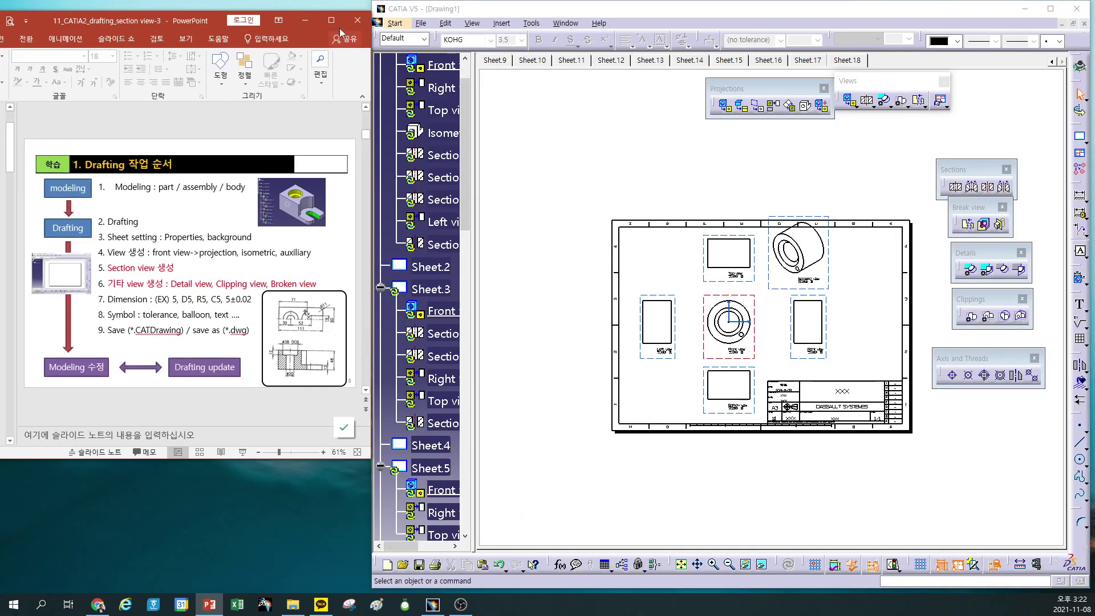
Enlarge the slides and look through the section view methods, practice examples 8, 10, 11 and 15, and the Valve body and Connecting rod assignments
{"action": "left_click", "coordinate": [332, 20]}
{"action": "scroll", "coordinate": [668, 320], "scroll_direction": "down", "scroll_amount": 8}
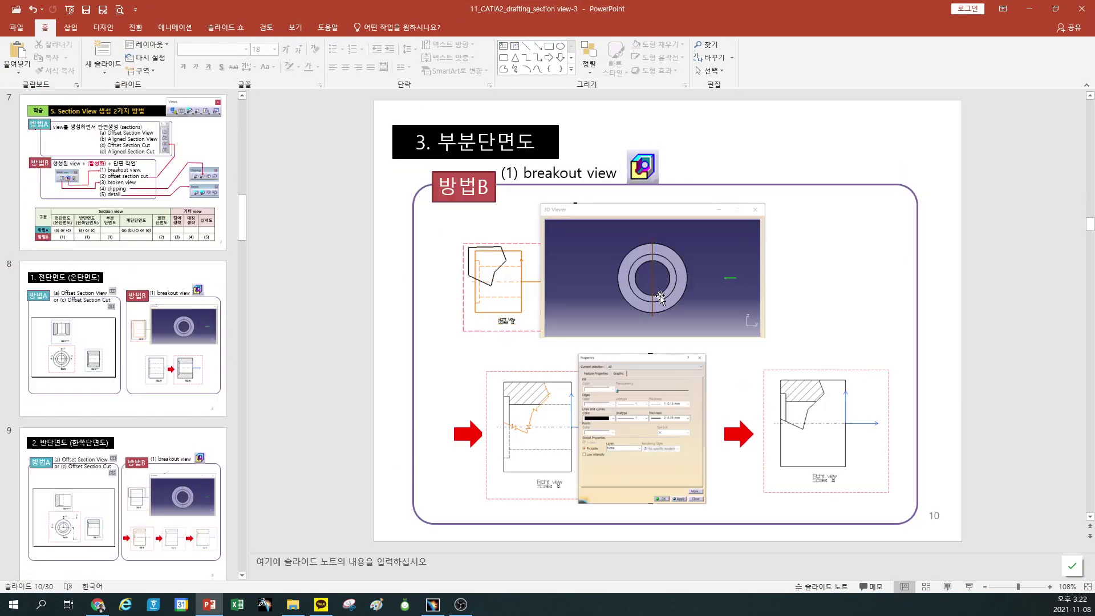
{"action": "scroll", "coordinate": [661, 297], "scroll_direction": "down", "scroll_amount": 6}
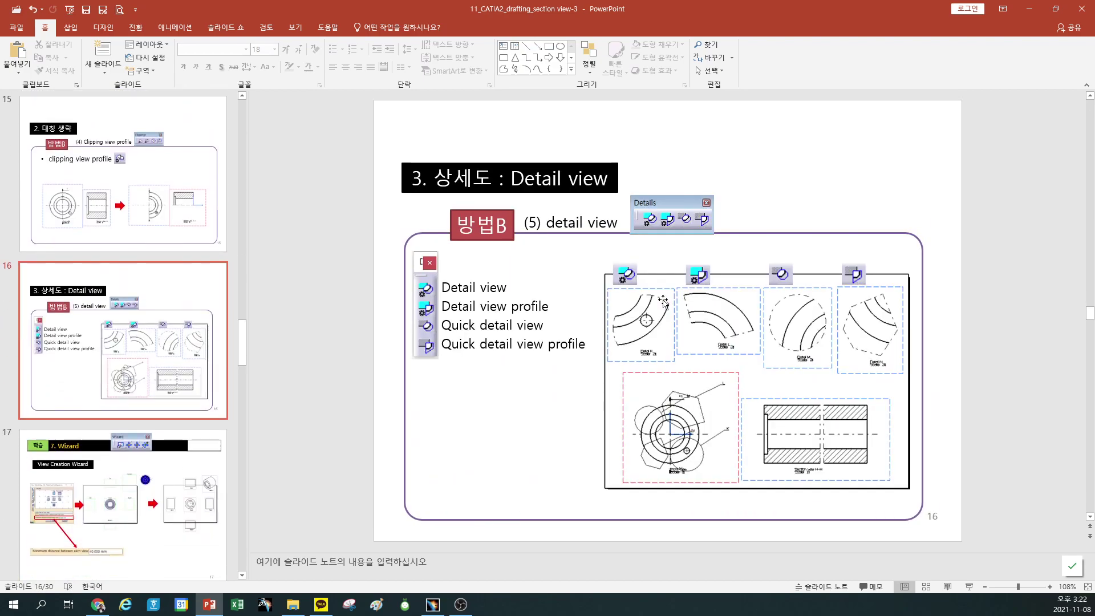
{"action": "scroll", "coordinate": [664, 302], "scroll_direction": "down", "scroll_amount": 5}
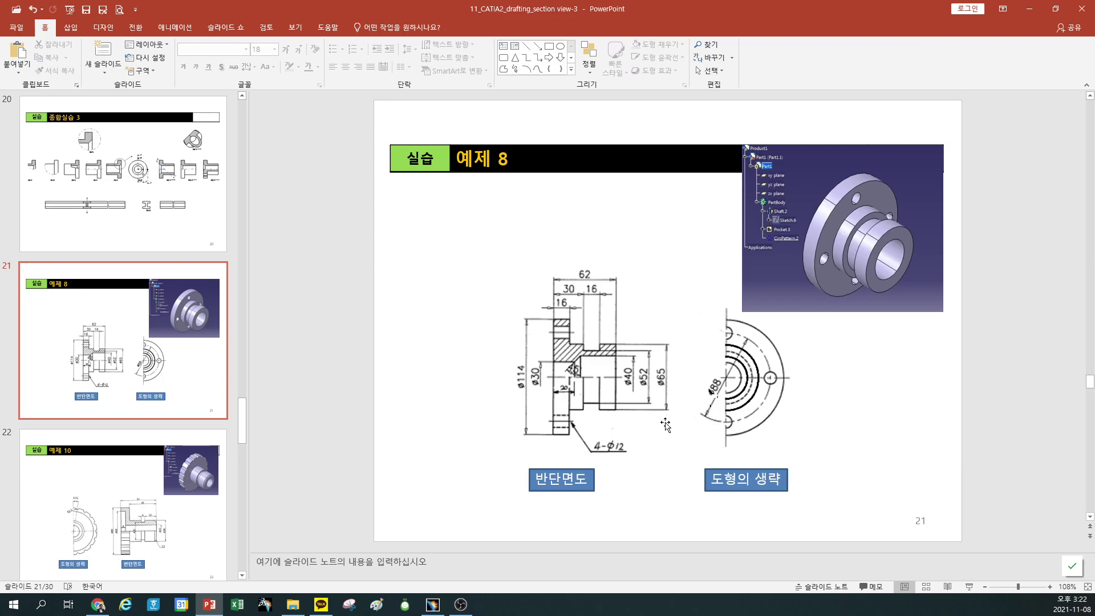
{"action": "scroll", "coordinate": [666, 425], "scroll_direction": "down", "scroll_amount": 1}
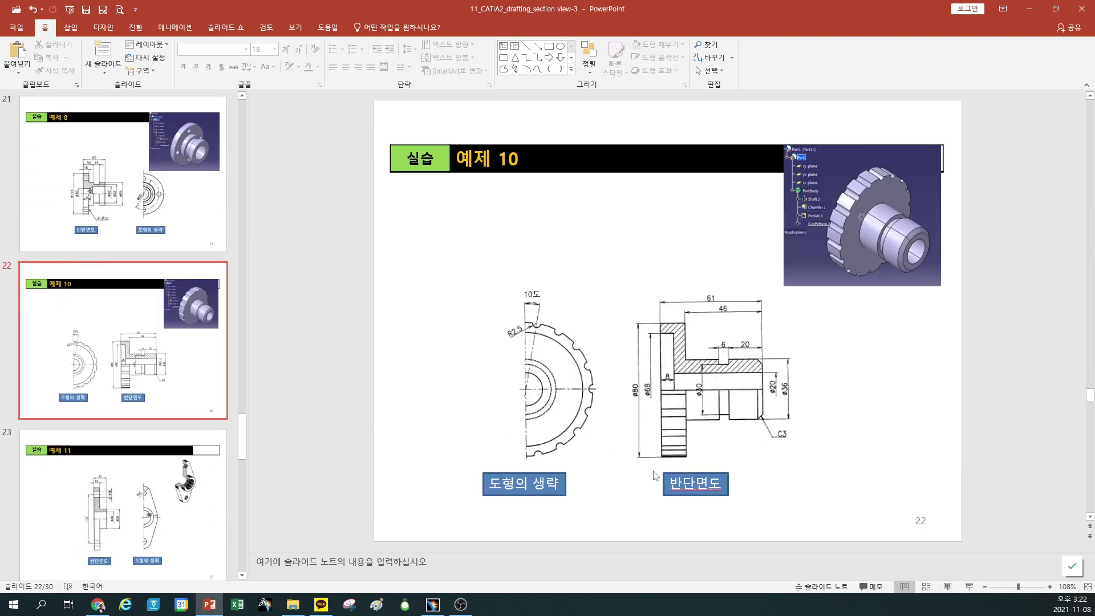
{"action": "scroll", "coordinate": [659, 477], "scroll_direction": "down", "scroll_amount": 1}
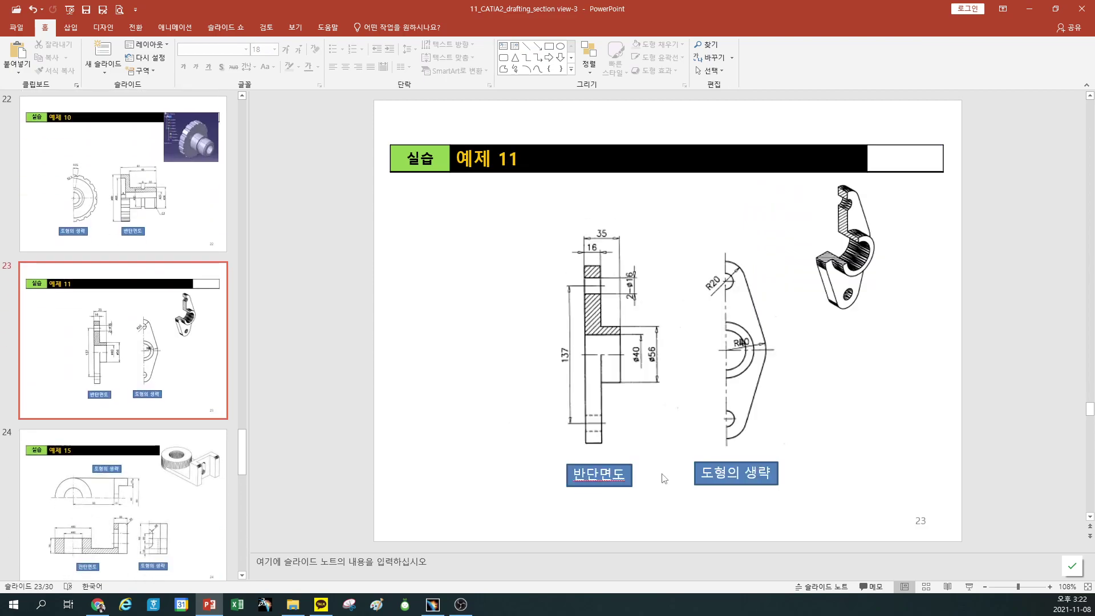
{"action": "scroll", "coordinate": [782, 425], "scroll_direction": "down", "scroll_amount": 1}
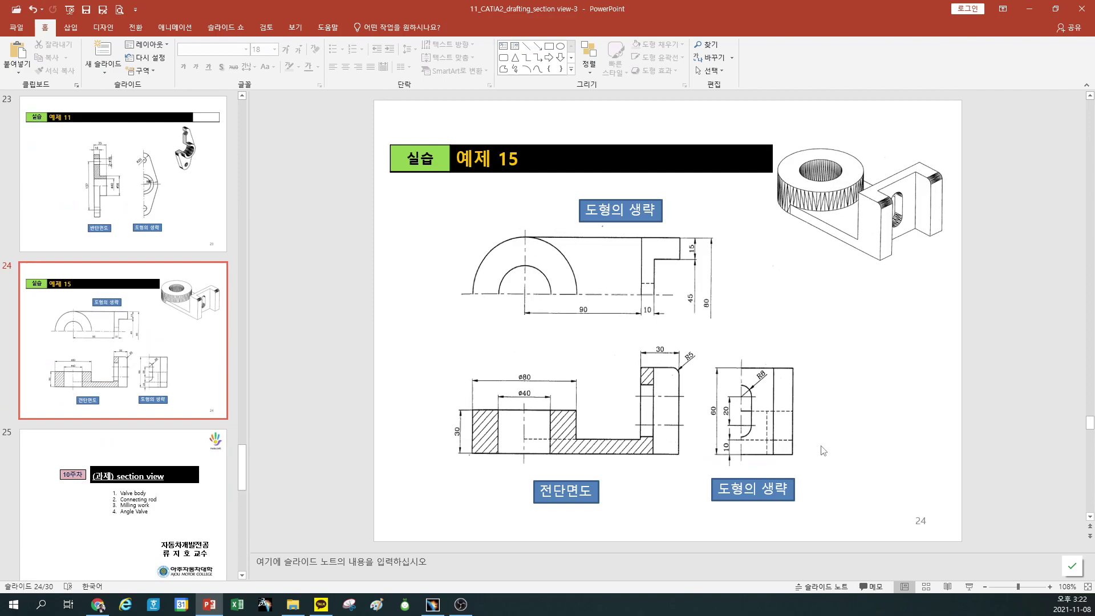
{"action": "scroll", "coordinate": [823, 450], "scroll_direction": "down", "scroll_amount": 1}
{"action": "scroll", "coordinate": [810, 447], "scroll_direction": "down", "scroll_amount": 1}
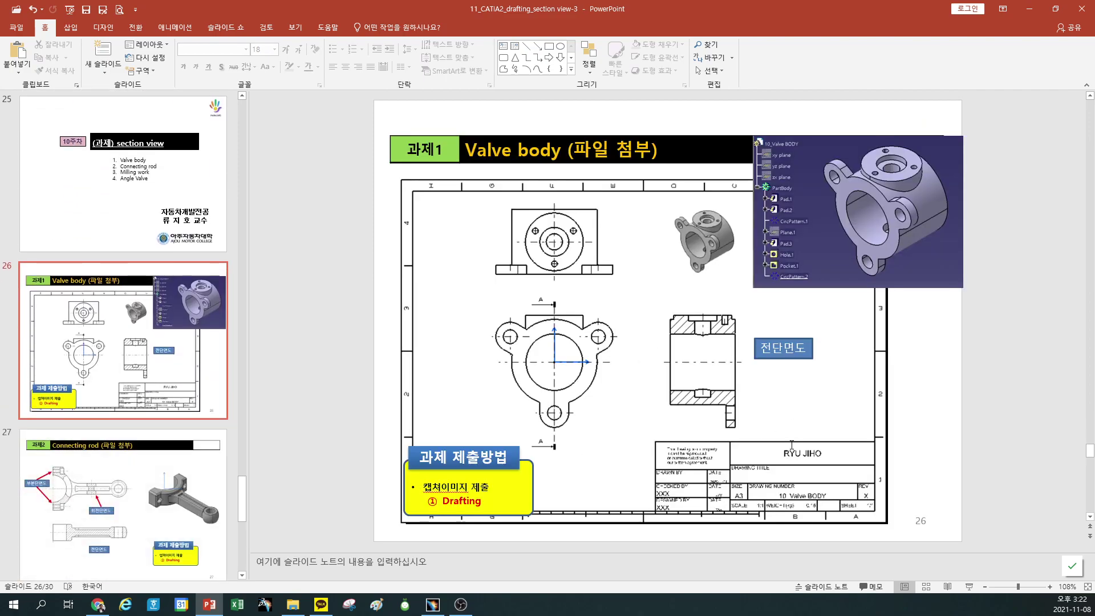
{"action": "scroll", "coordinate": [588, 408], "scroll_direction": "down", "scroll_amount": 1}
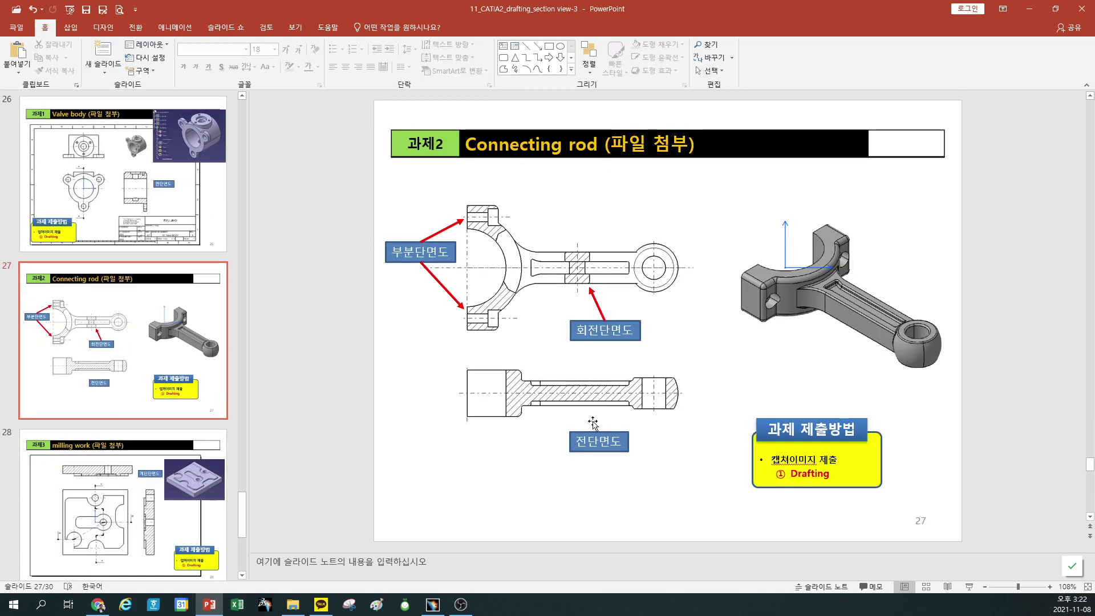